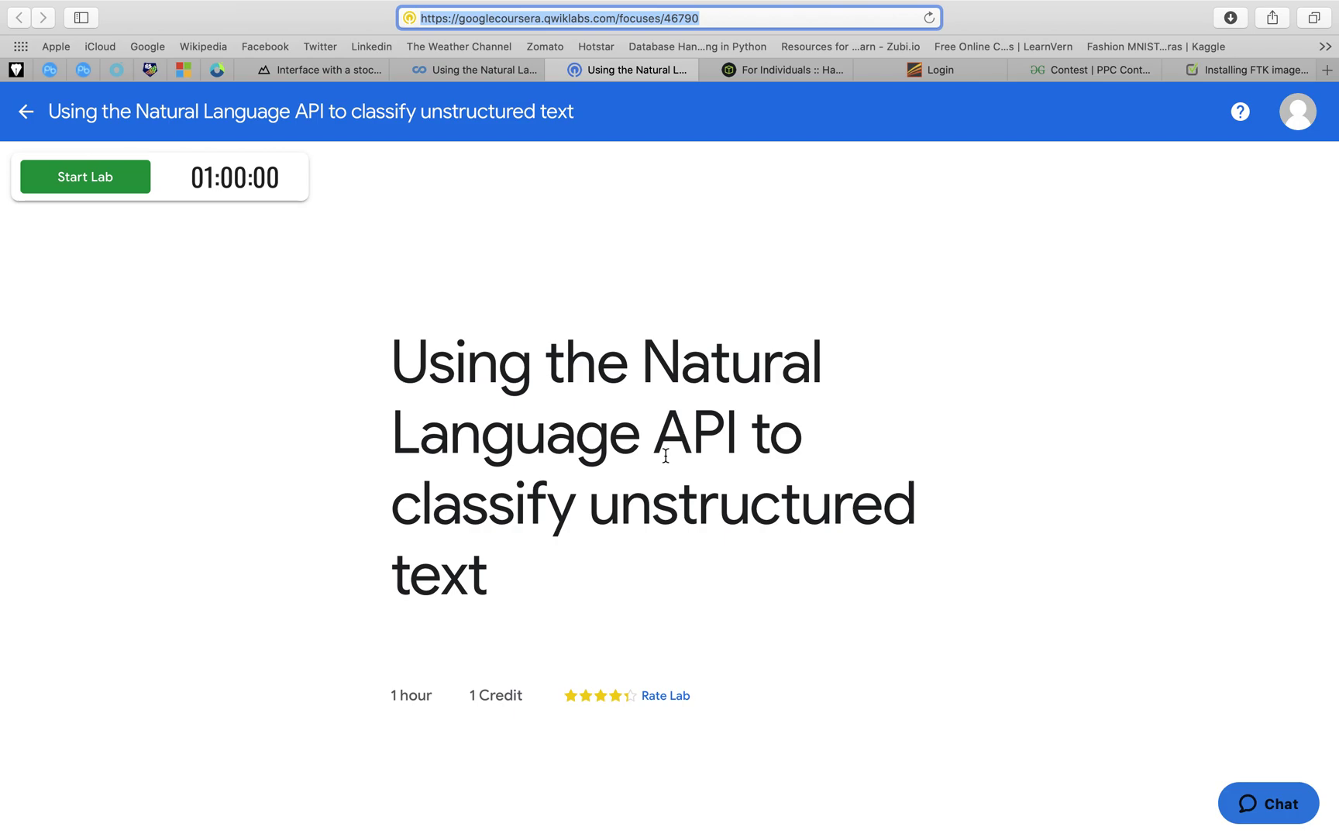
- Read the lab's title, overview, learning objectives and list of what is needed
{"action": "scroll", "coordinate": [666, 455], "scroll_direction": "down", "scroll_amount": 8}
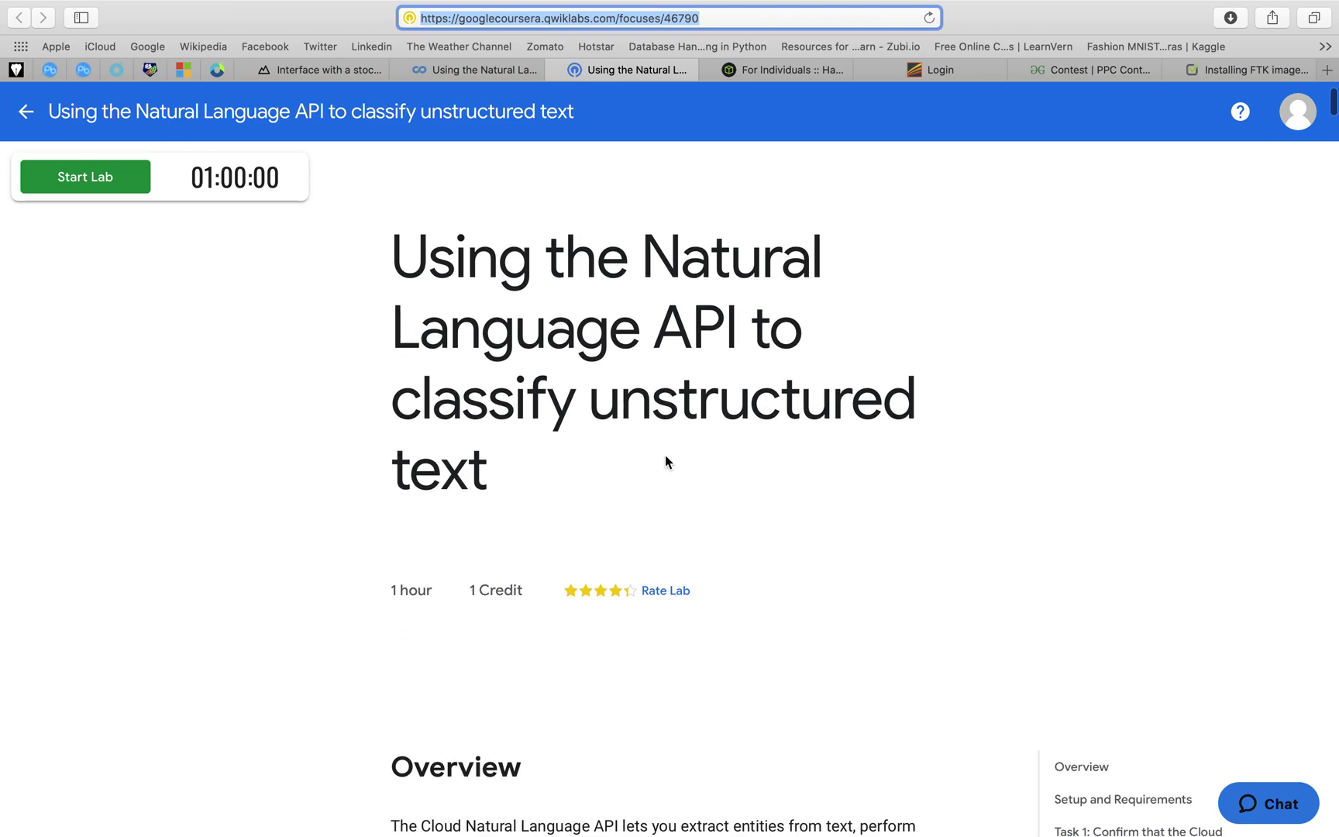
{"action": "scroll", "coordinate": [666, 455], "scroll_direction": "down", "scroll_amount": 2}
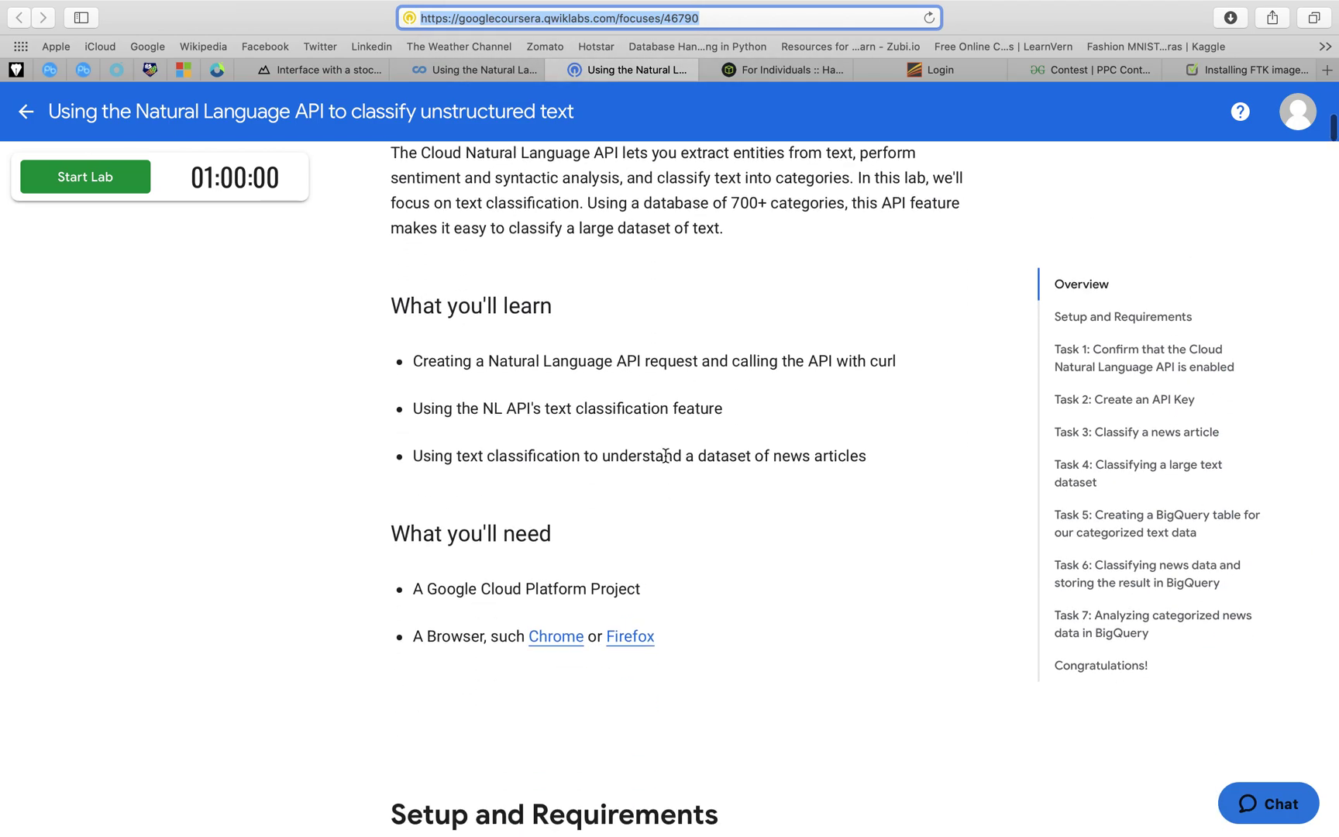
{"action": "scroll", "coordinate": [665, 455], "scroll_direction": "up", "scroll_amount": 10}
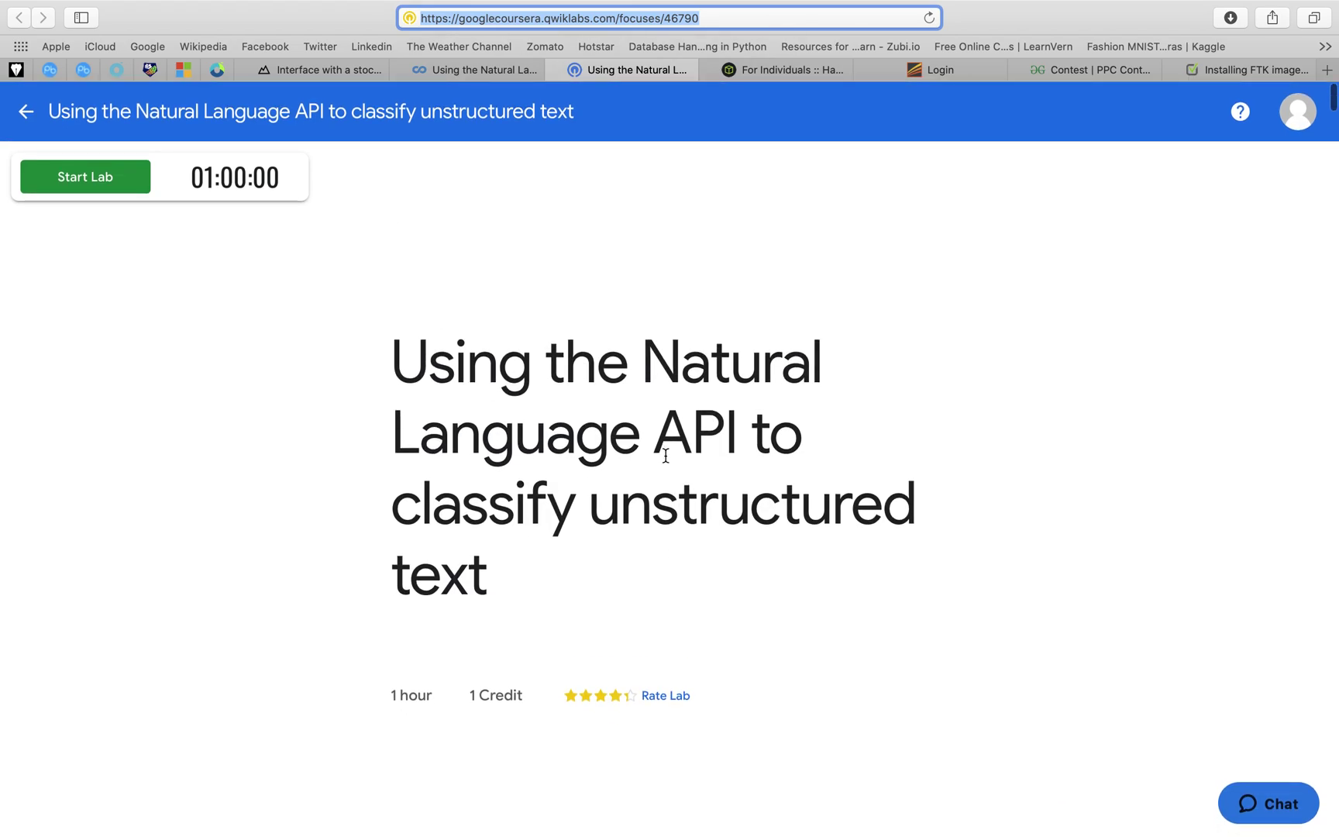
{"action": "scroll", "coordinate": [666, 454], "scroll_direction": "down", "scroll_amount": 8}
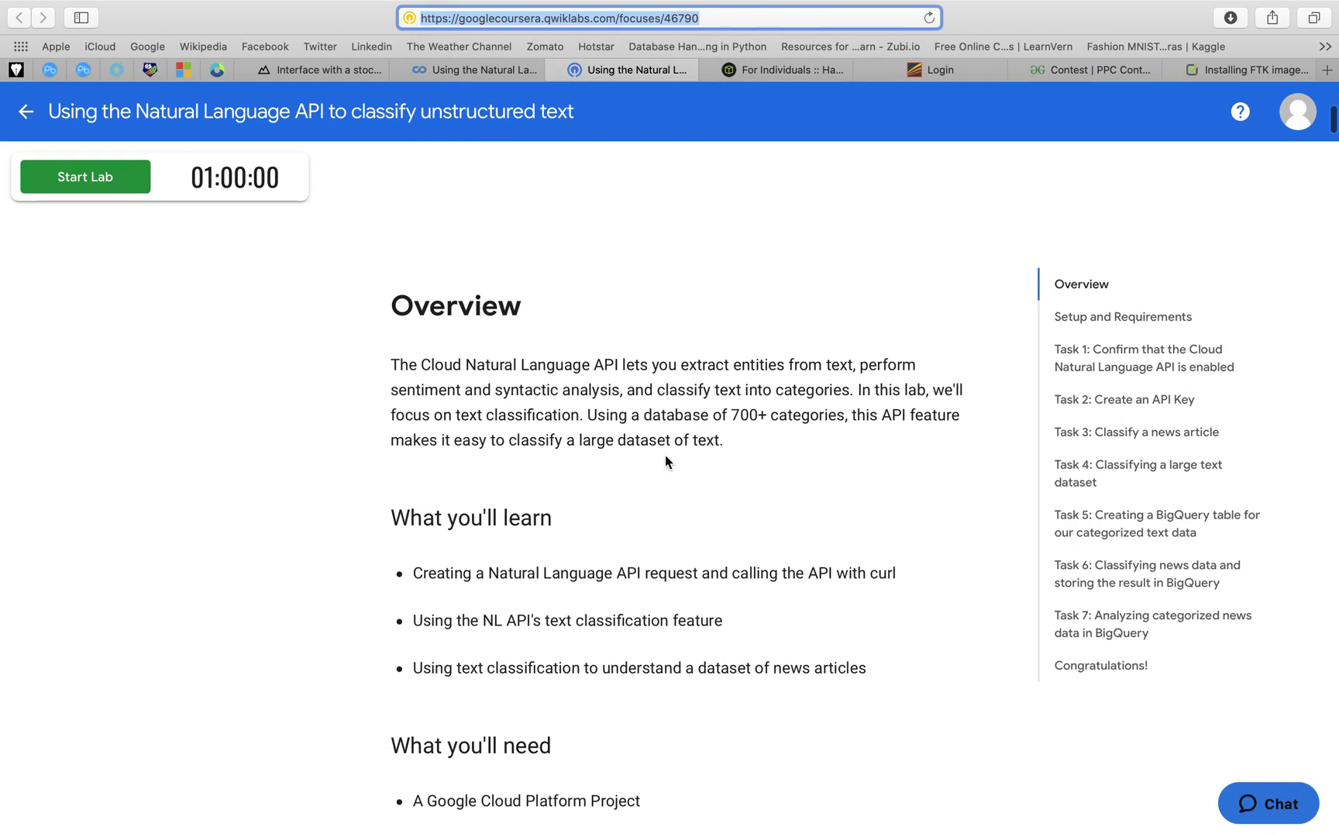
{"action": "scroll", "coordinate": [665, 458], "scroll_direction": "down", "scroll_amount": 3}
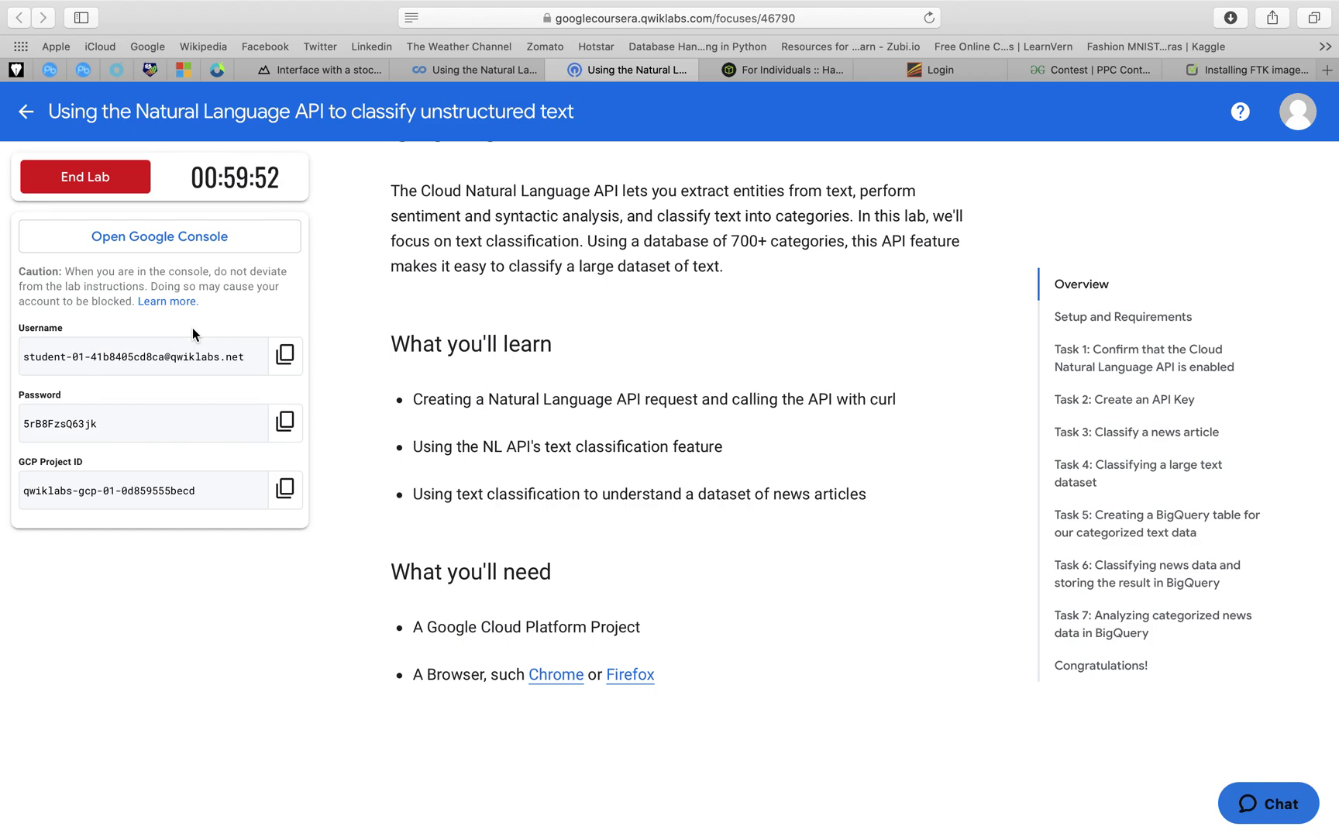
{"action": "left_click", "coordinate": [208, 244]}
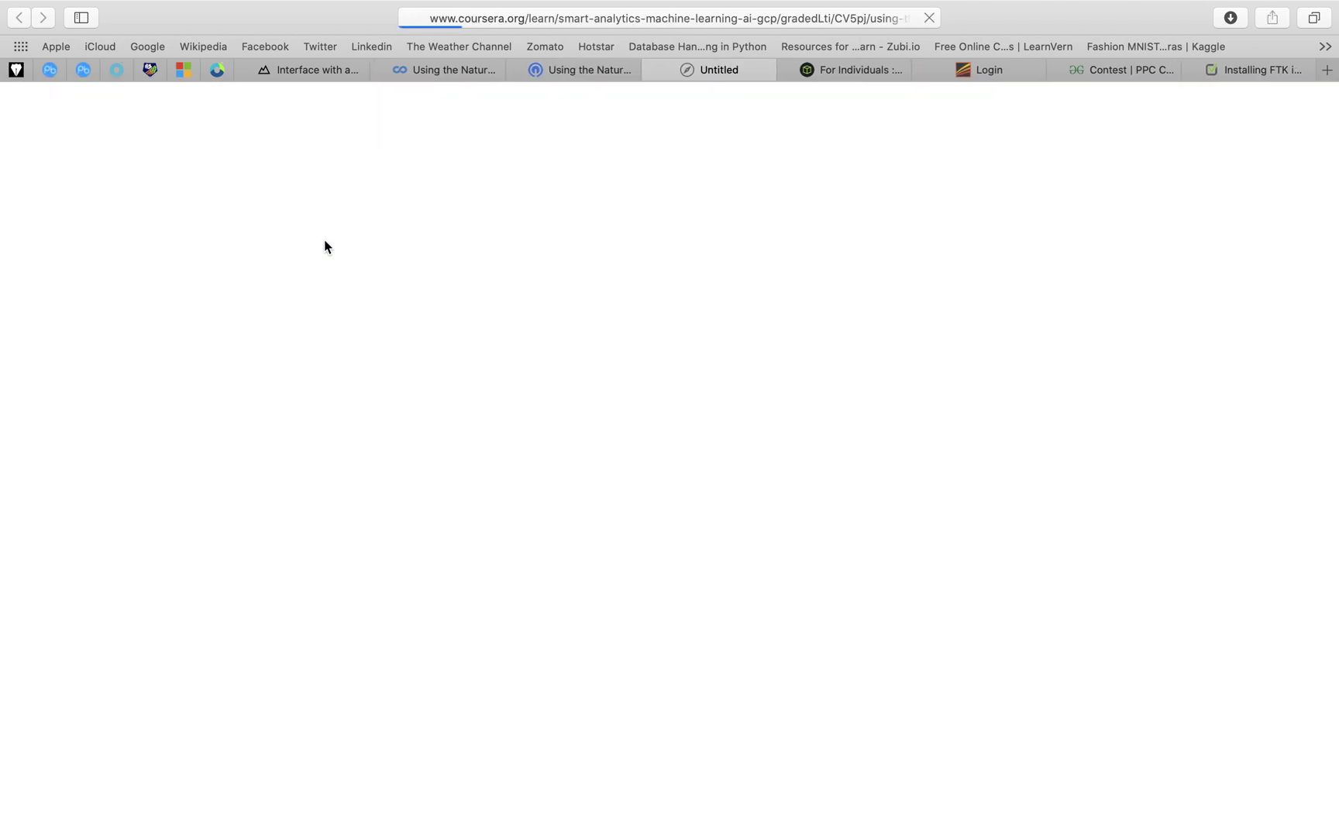
{"action": "left_click", "coordinate": [654, 28]}
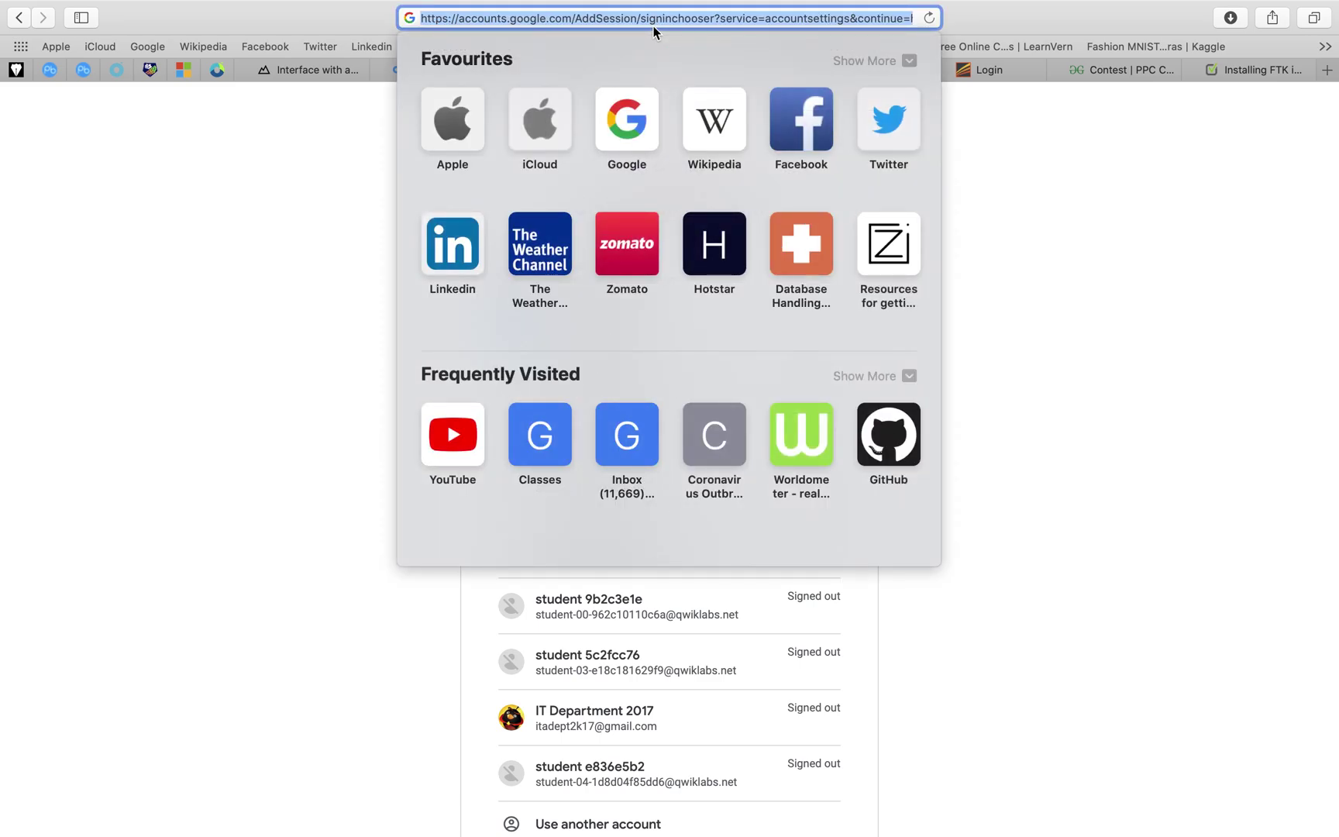
{"action": "key", "text": "super+w"}
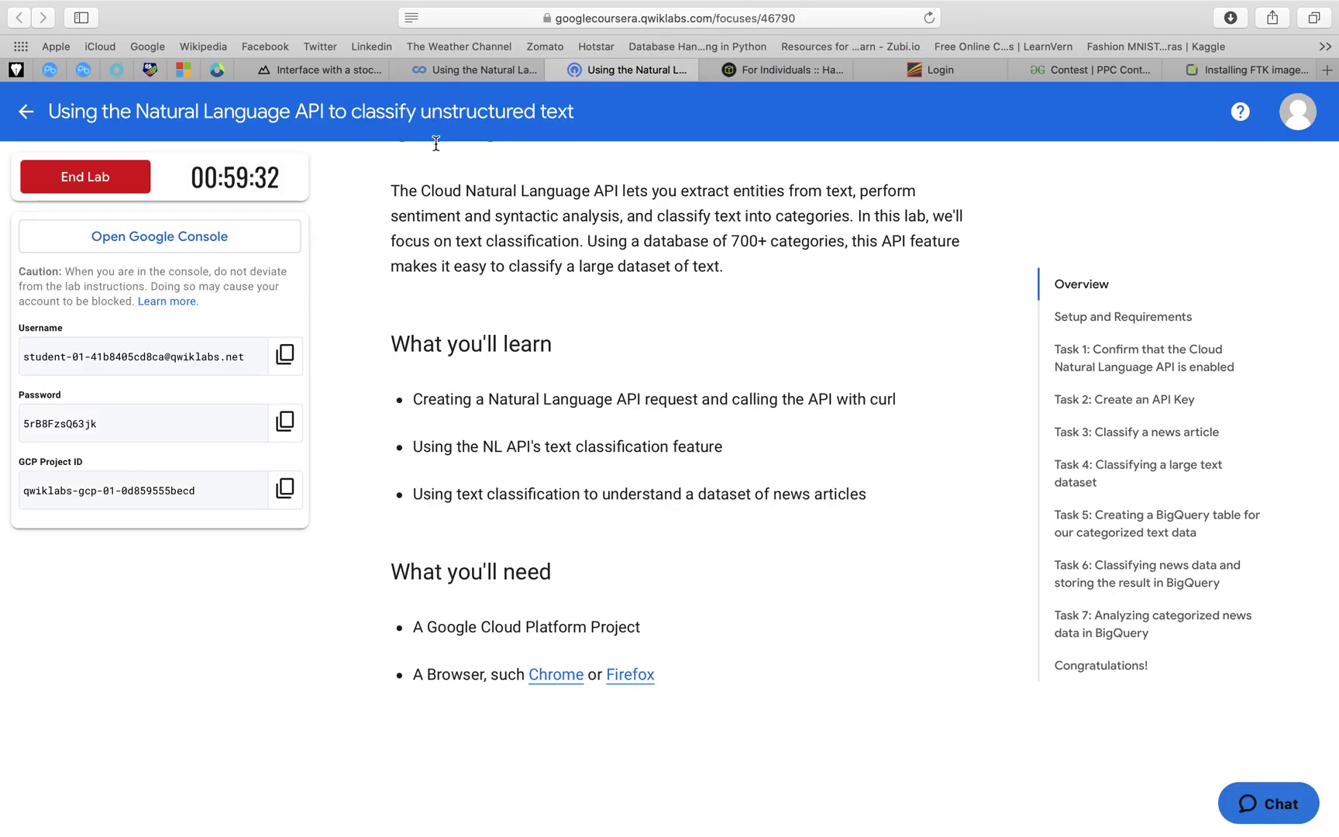
- Open the Google Console sign-in page from the lab, copy its web address and close it
{"action": "left_click", "coordinate": [252, 242]}
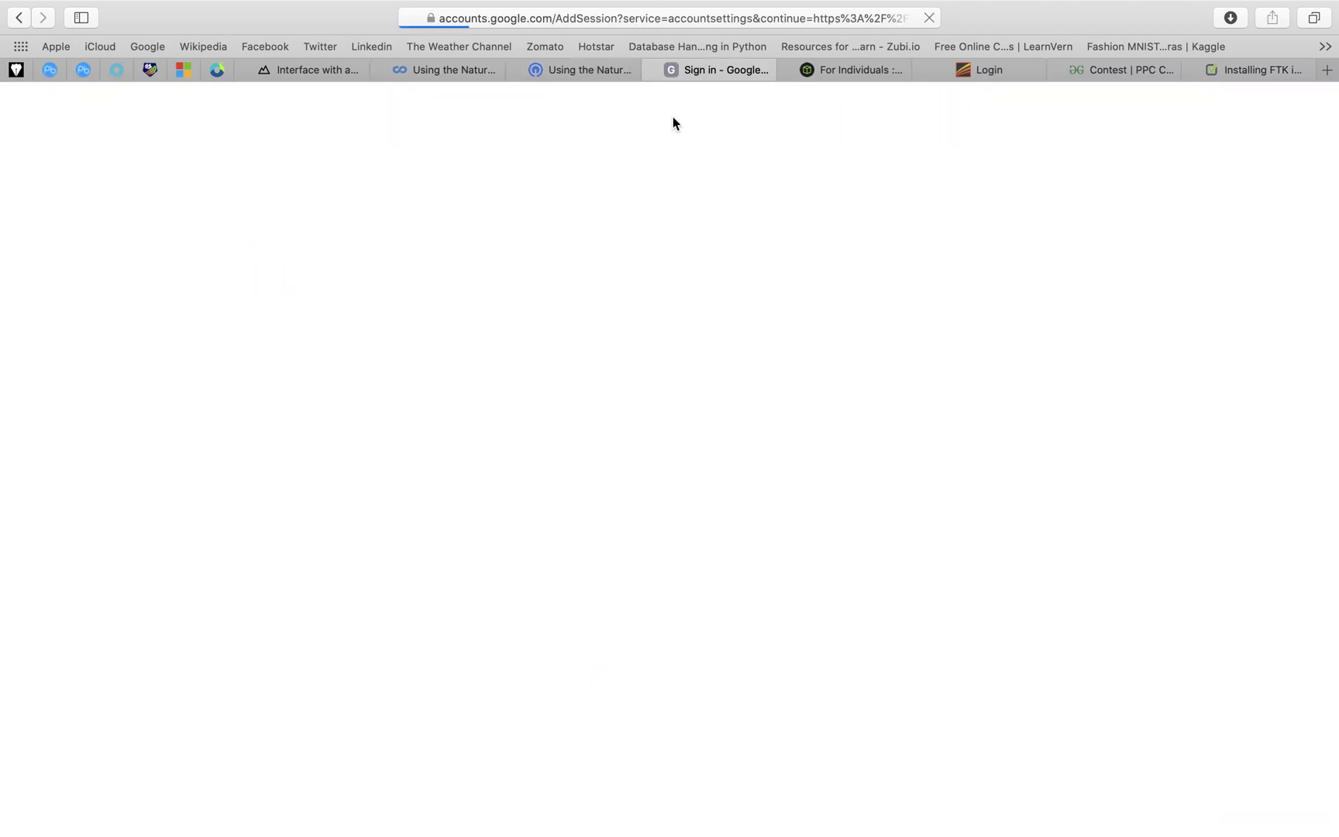
{"action": "left_click", "coordinate": [760, 22]}
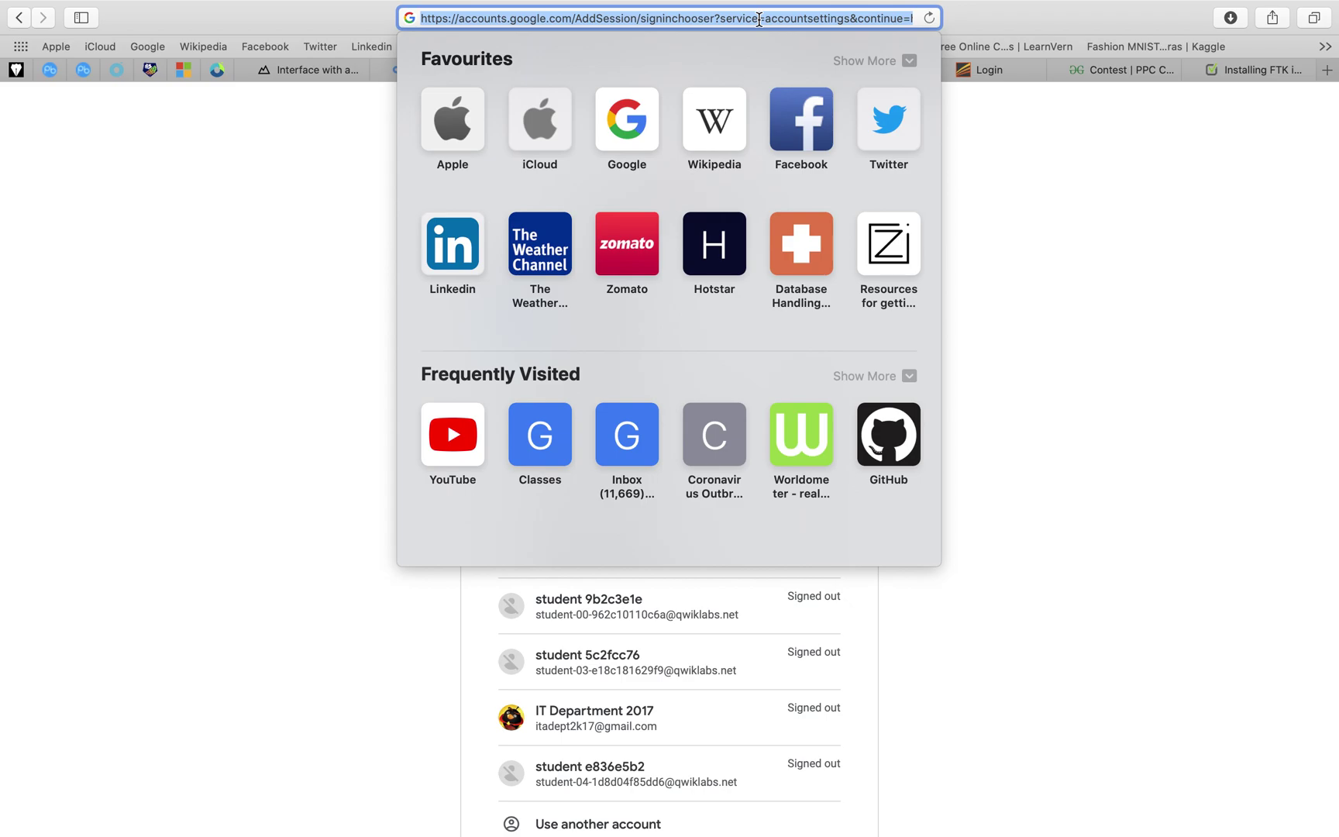
{"action": "left_click", "coordinate": [210, 329]}
{"action": "key", "text": "super+w"}
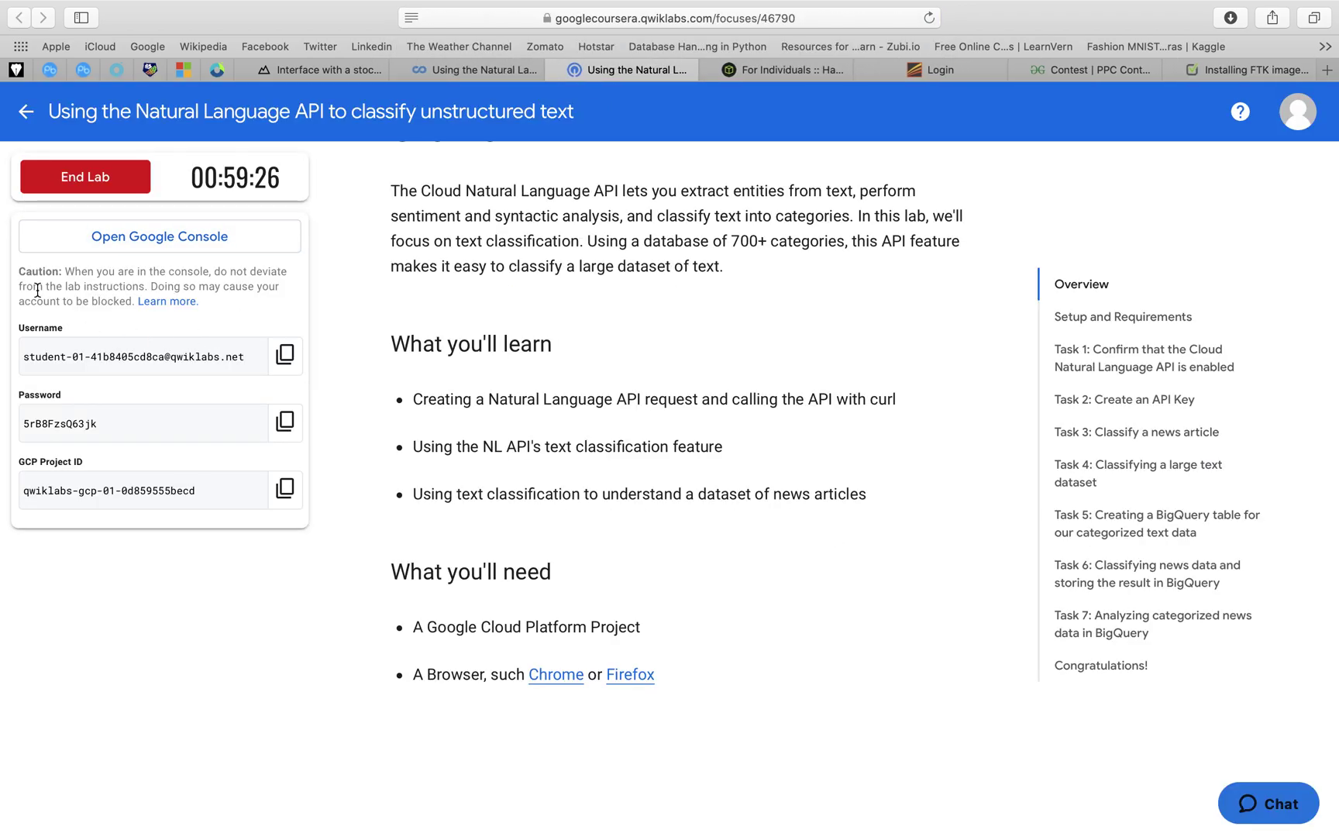
- Load the copied Google Console sign-in address in a new private browsing window
{"action": "left_click", "coordinate": [118, 10]}
{"action": "mouse_move", "coordinate": [154, 10]}
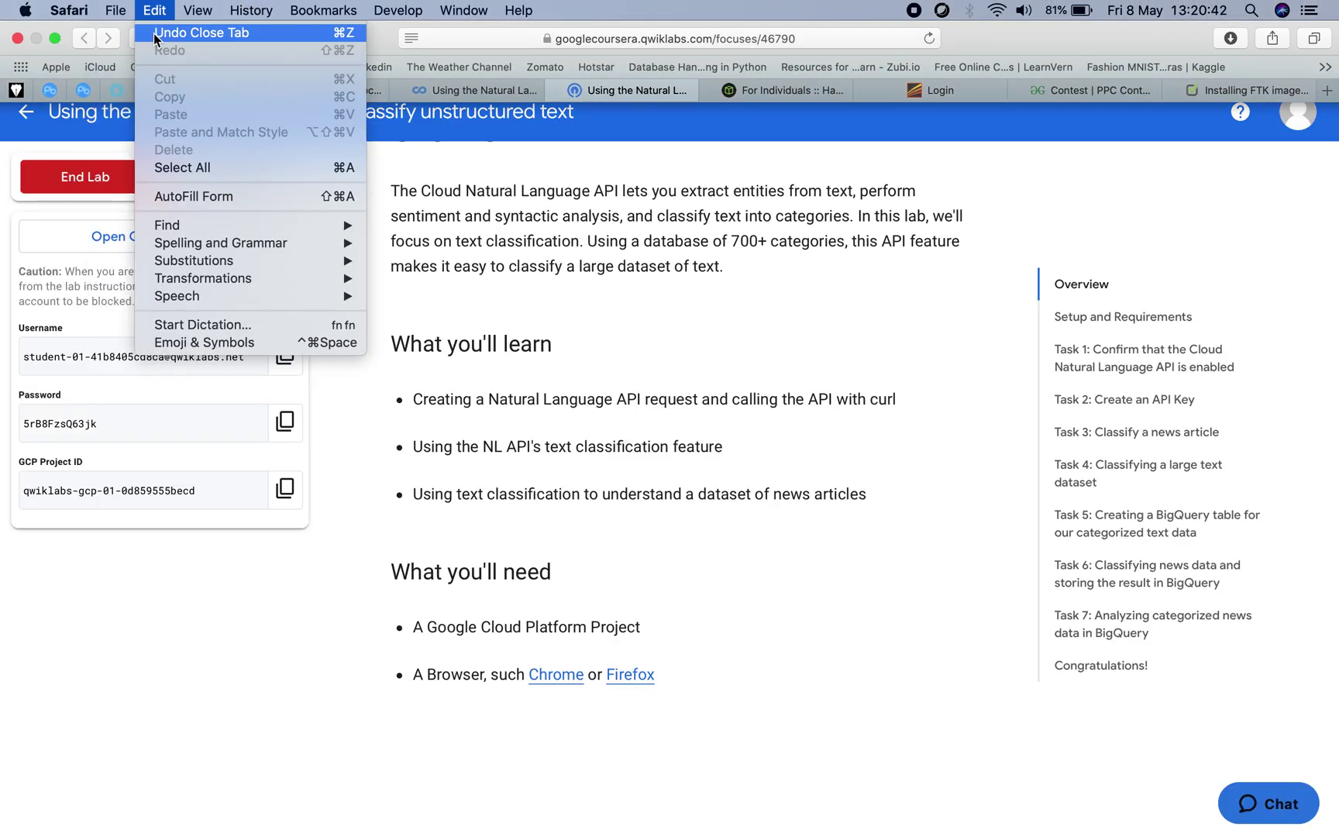
{"action": "left_click", "coordinate": [310, 94]}
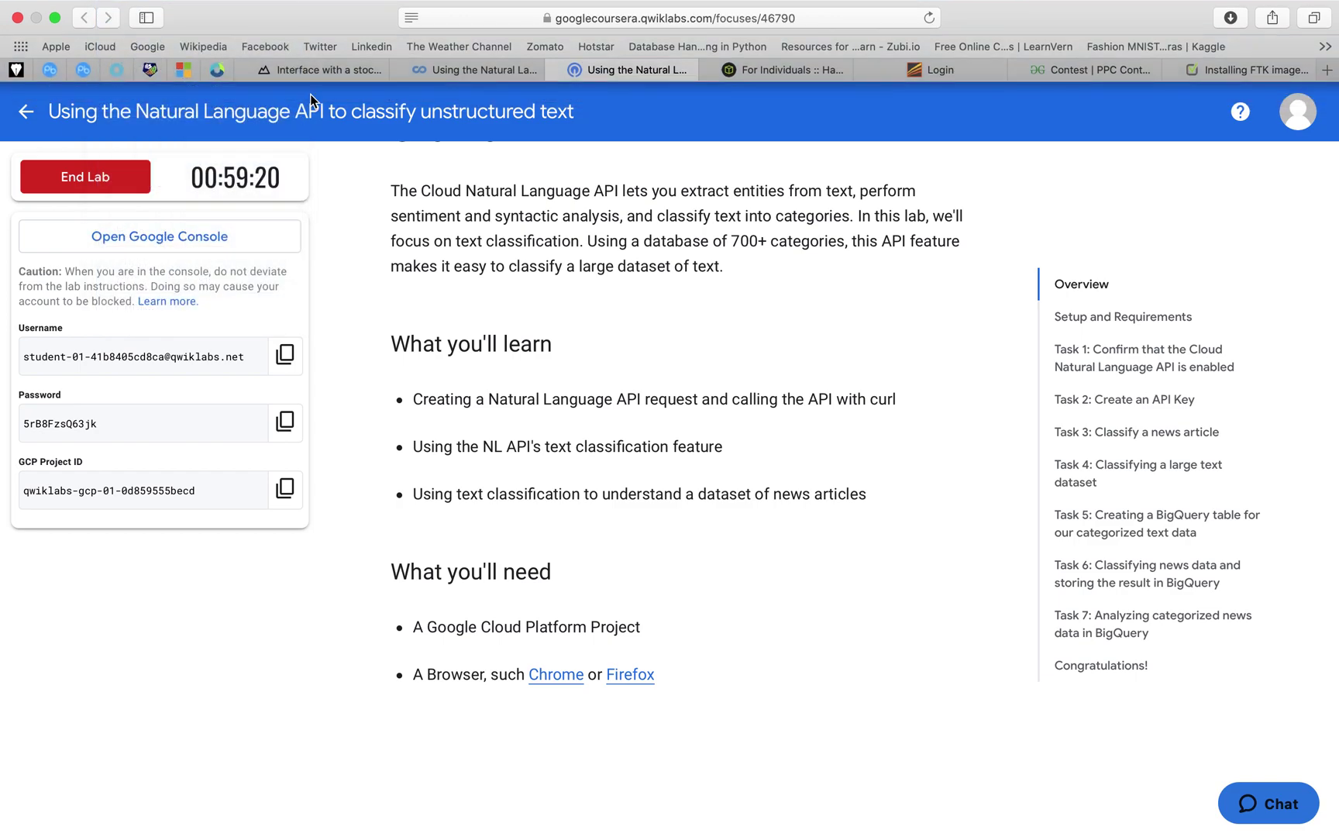
{"action": "key", "text": "super+shift+n"}
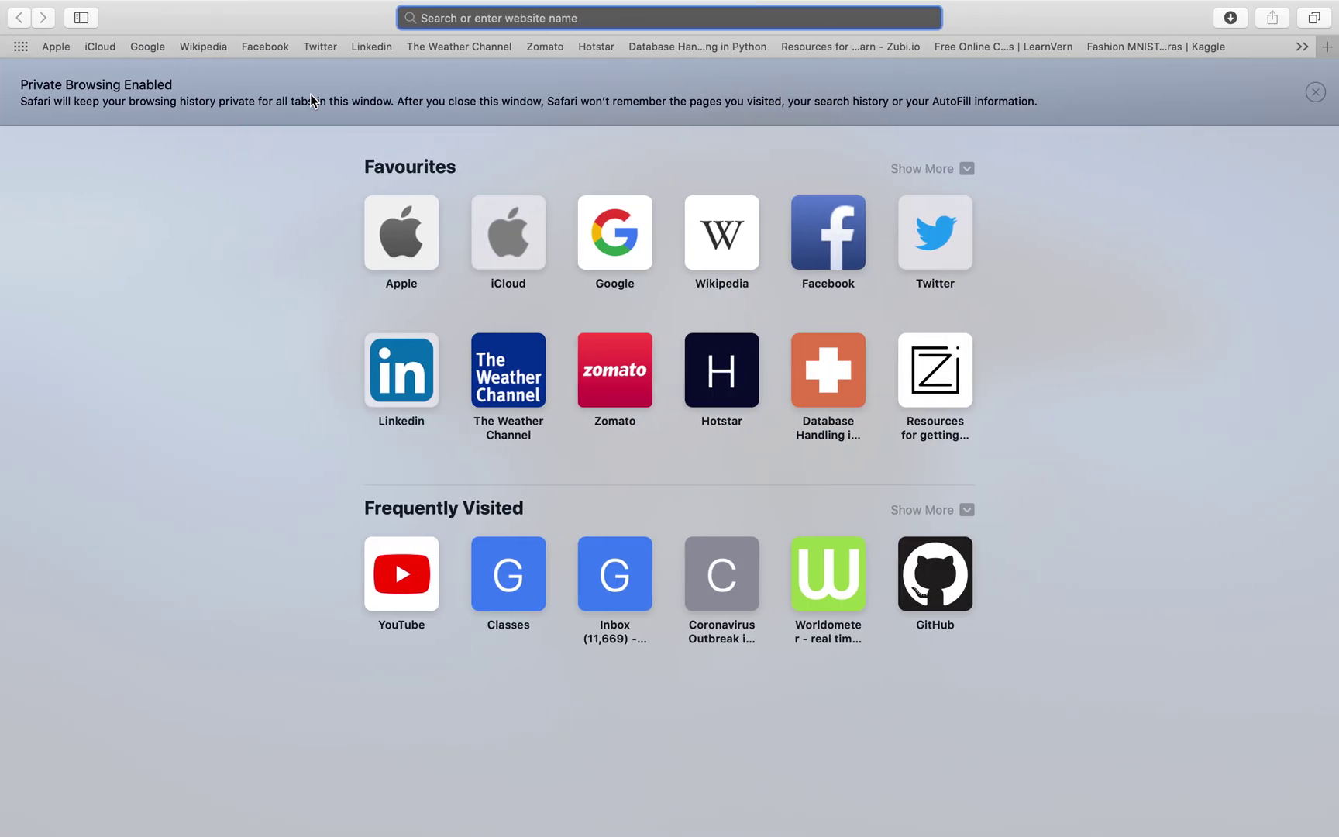
{"action": "key", "text": "super+v"}
{"action": "key", "text": "Return"}
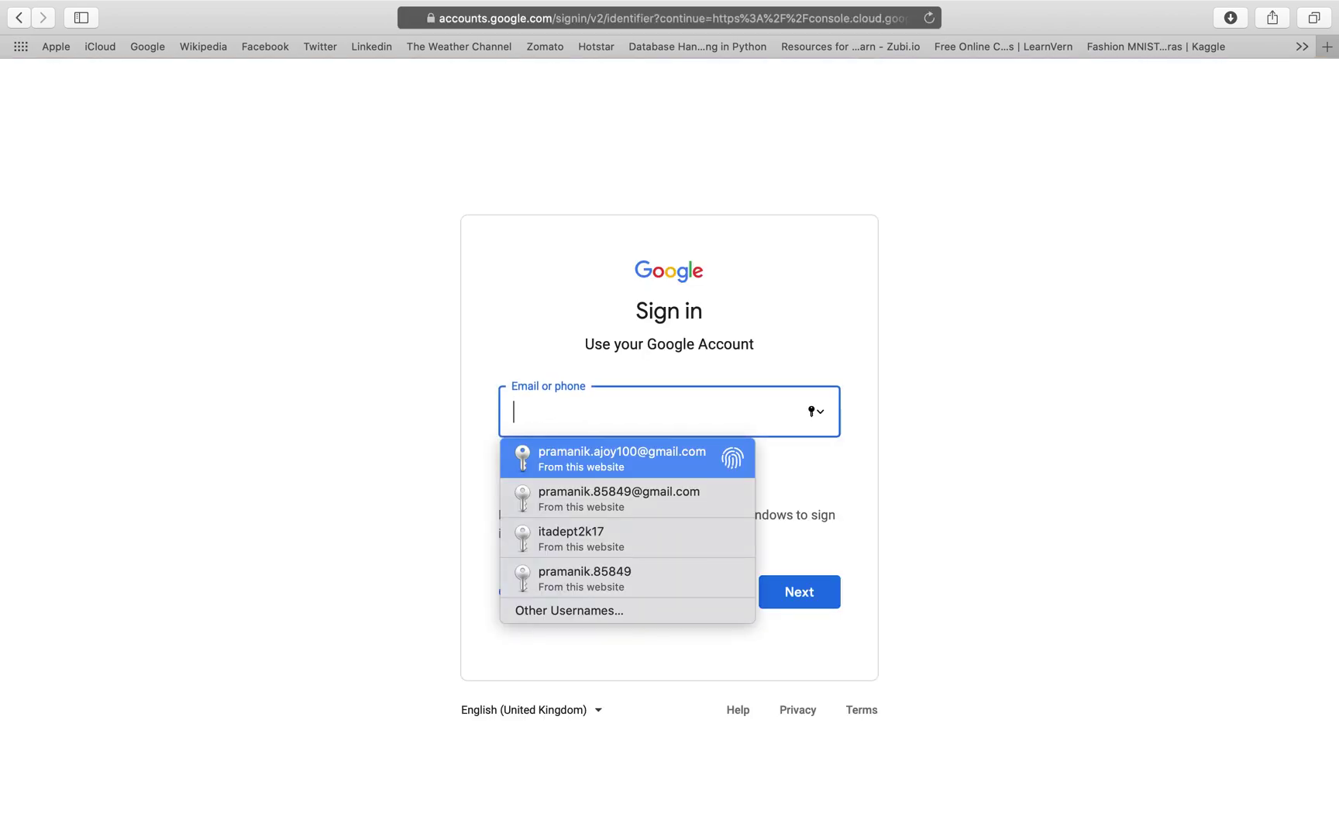
- Copy the temporary username from the lab credentials and submit it as the Google sign-in email
{"action": "key", "text": "ctrl+Left"}
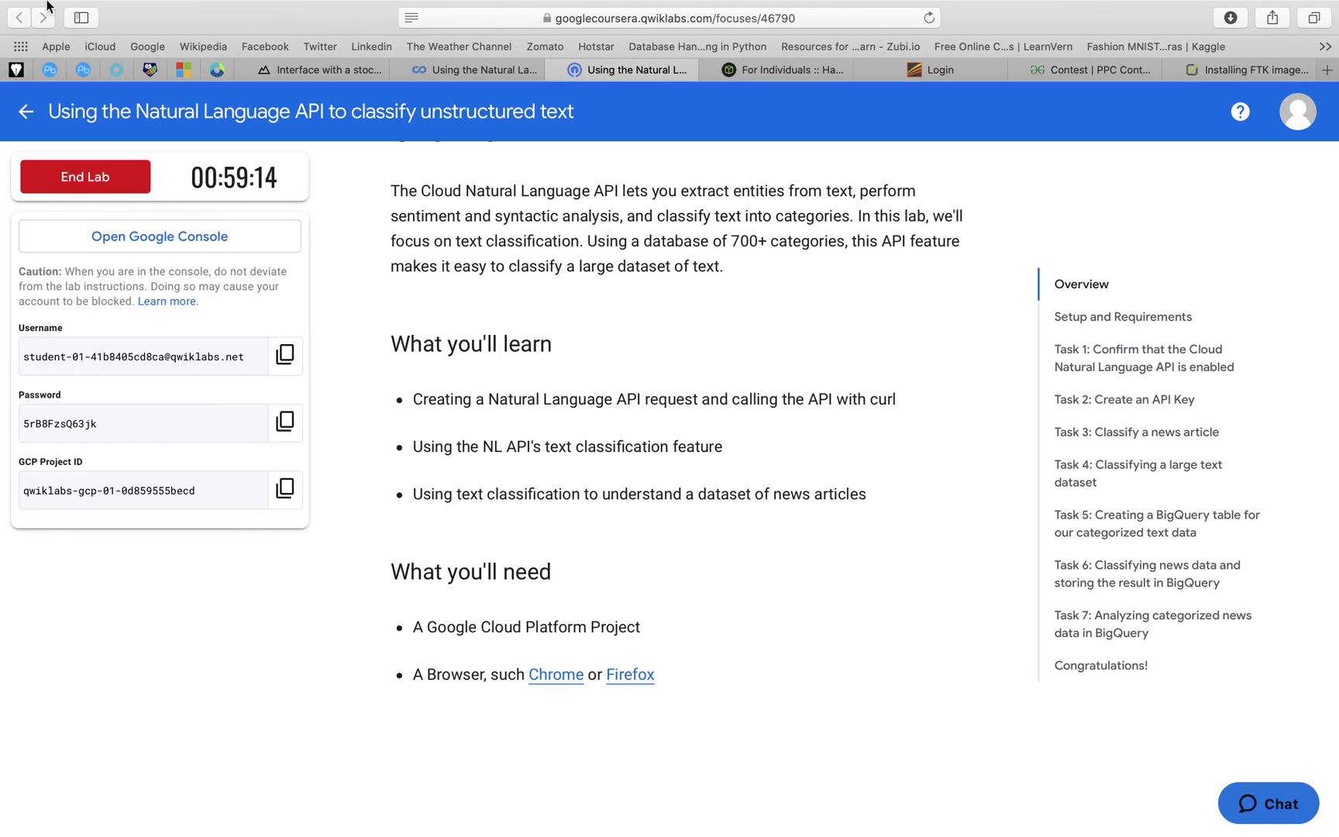
{"action": "left_click", "coordinate": [285, 423]}
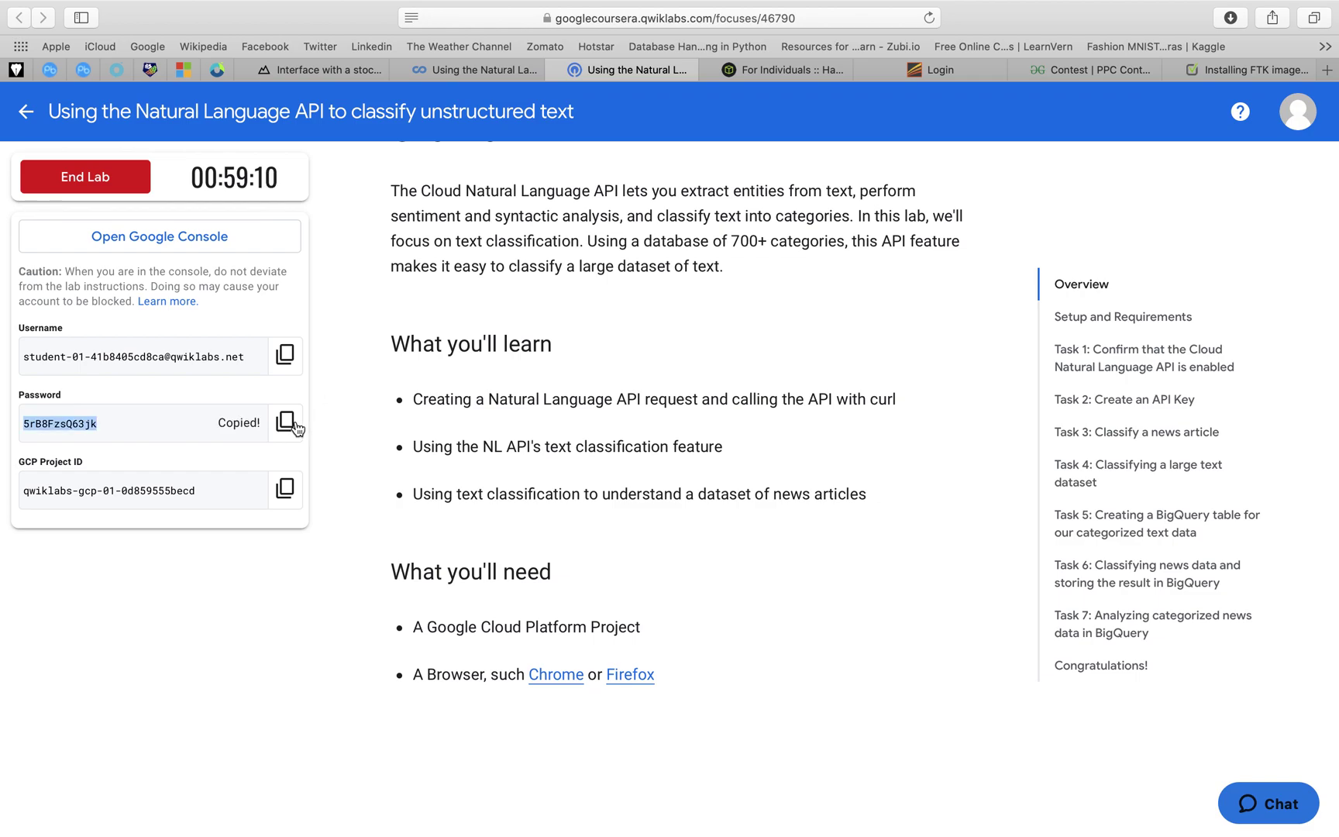
{"action": "left_click", "coordinate": [285, 354]}
{"action": "key", "text": "ctrl+Right"}
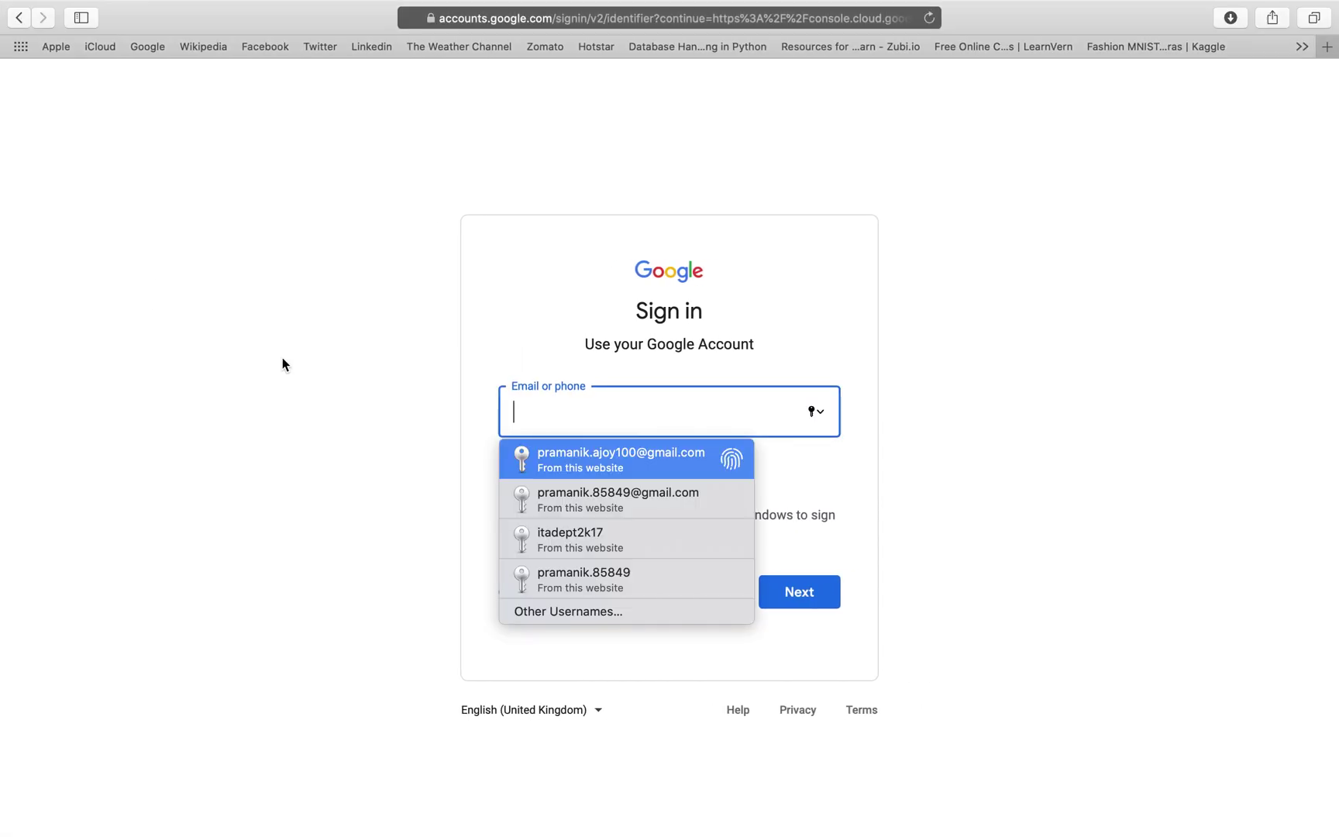
{"action": "key", "text": "super+v"}
{"action": "key", "text": "Return"}
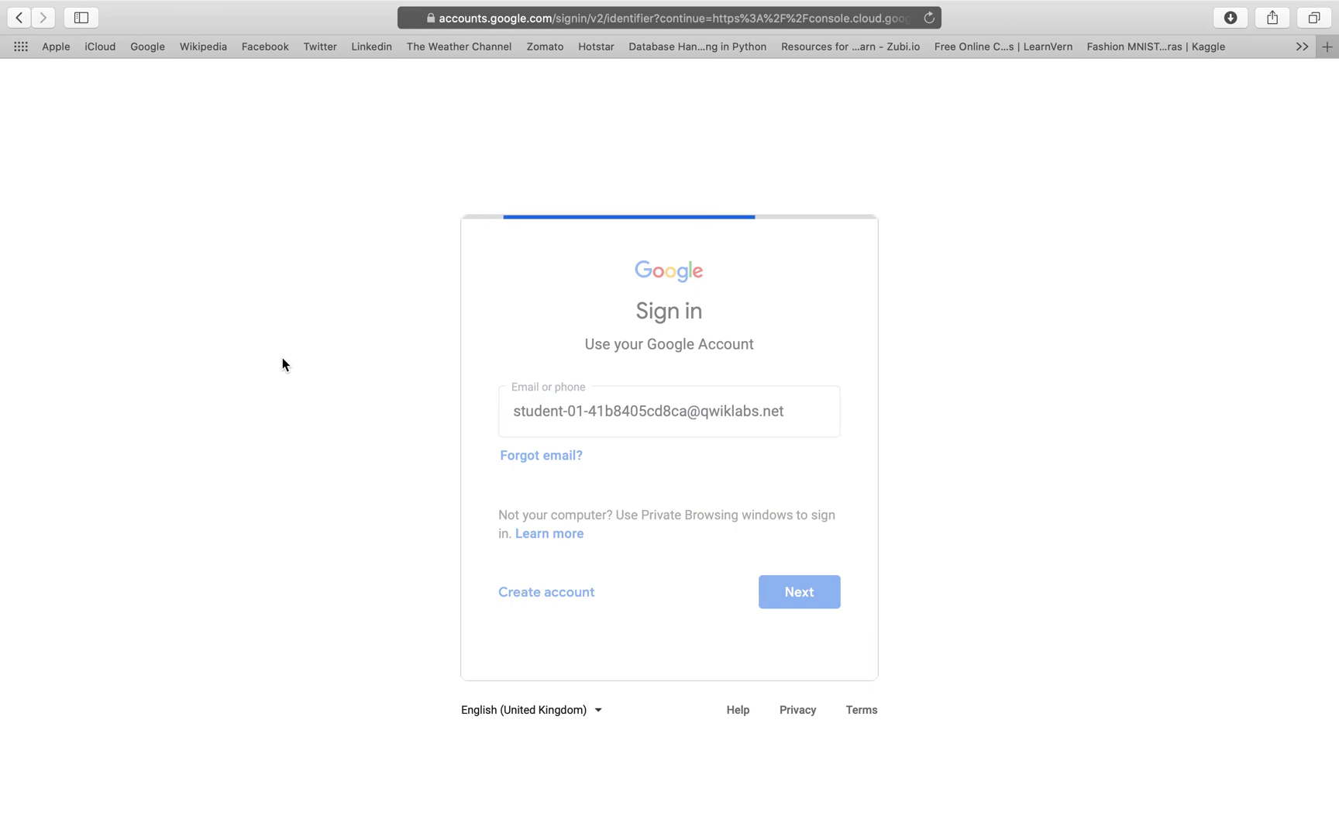
- Copy the temporary password from the lab credentials and submit it in the Google account's password field
{"action": "key", "text": "ctrl+Left"}
{"action": "left_click", "coordinate": [285, 421]}
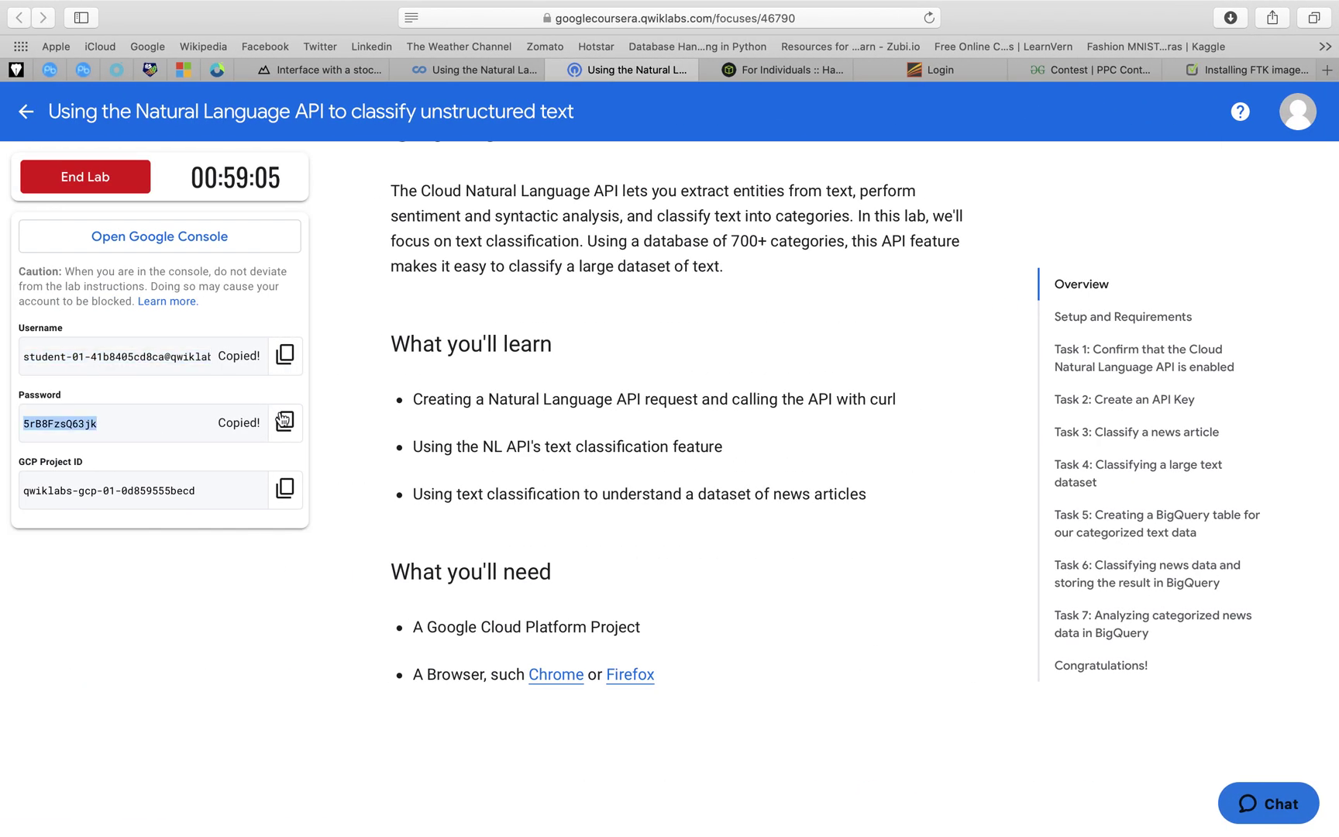
{"action": "key", "text": "ctrl+Right"}
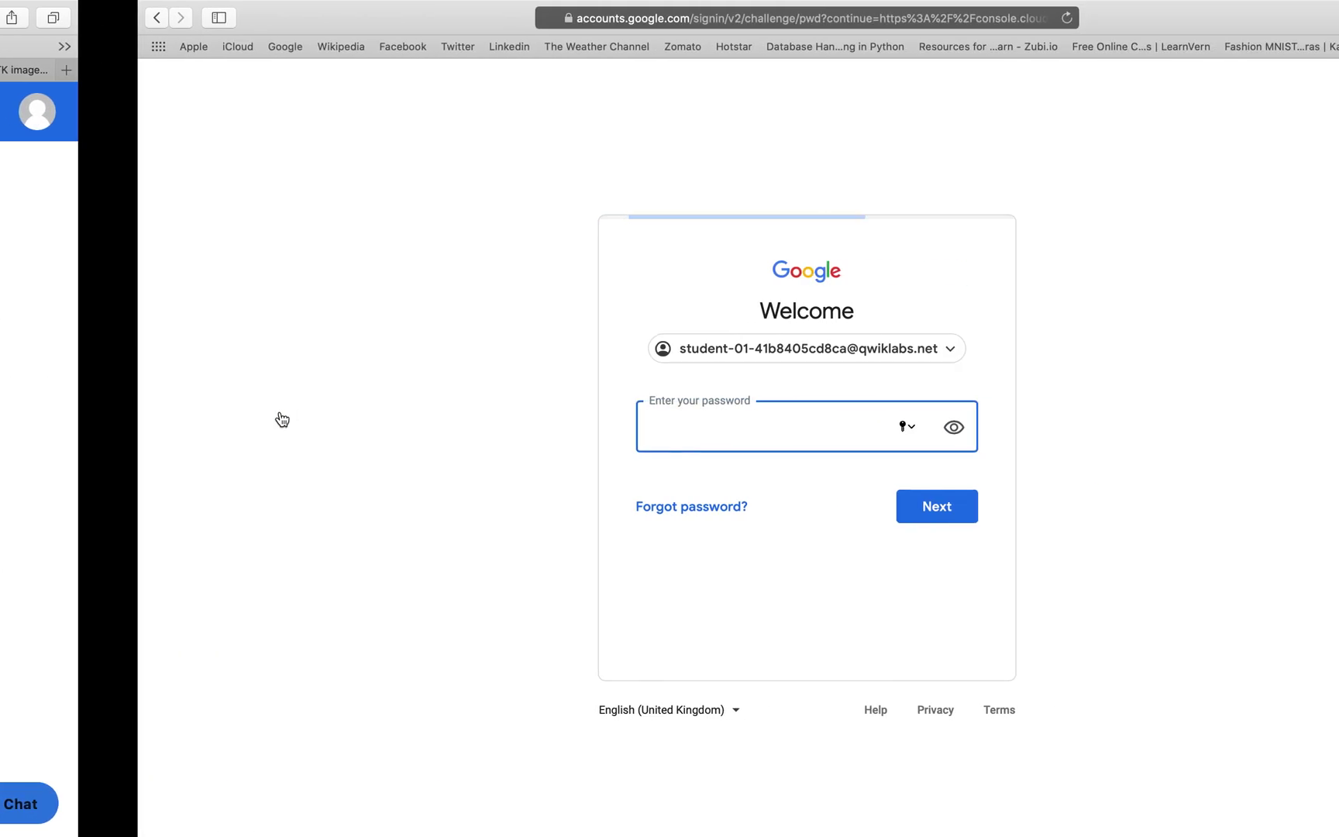
{"action": "key", "text": "super+v"}
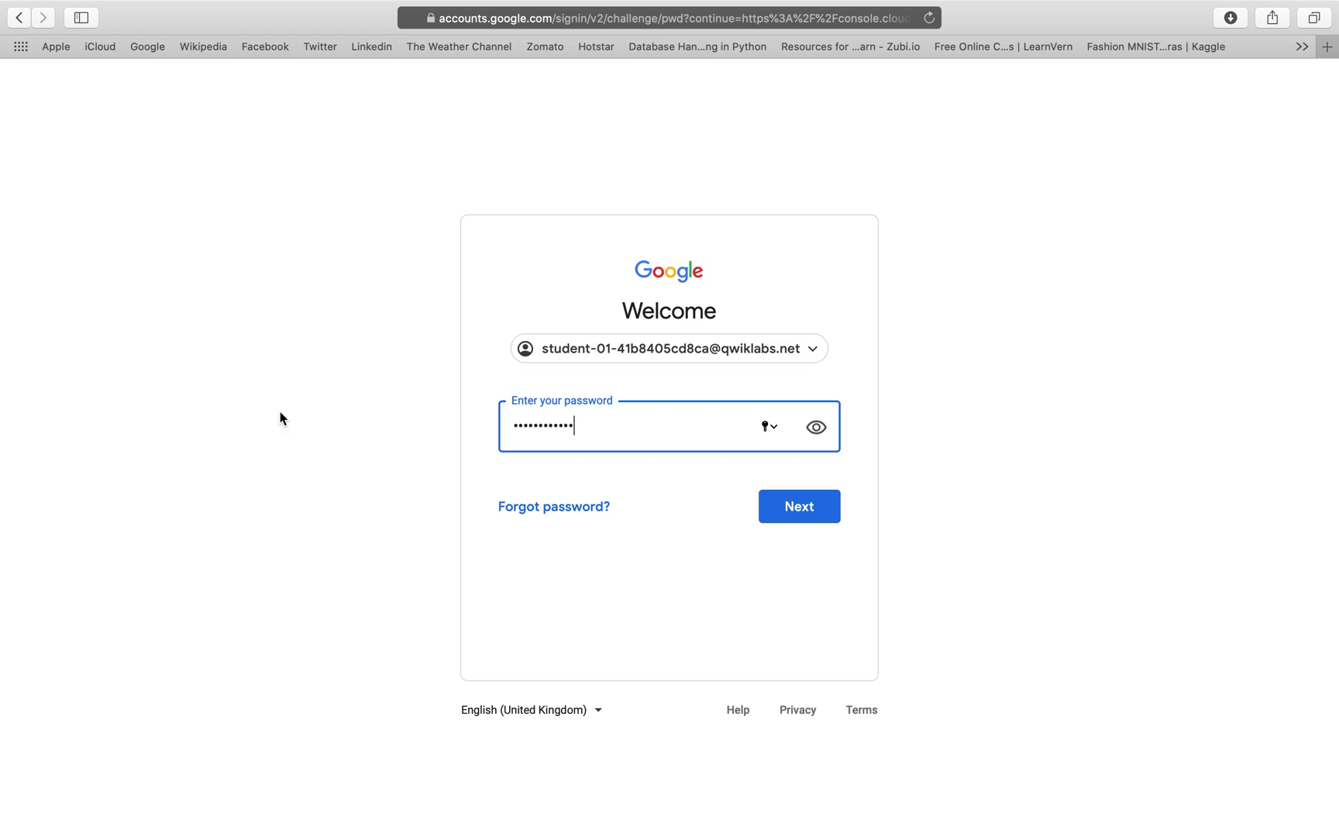
{"action": "key", "text": "Return"}
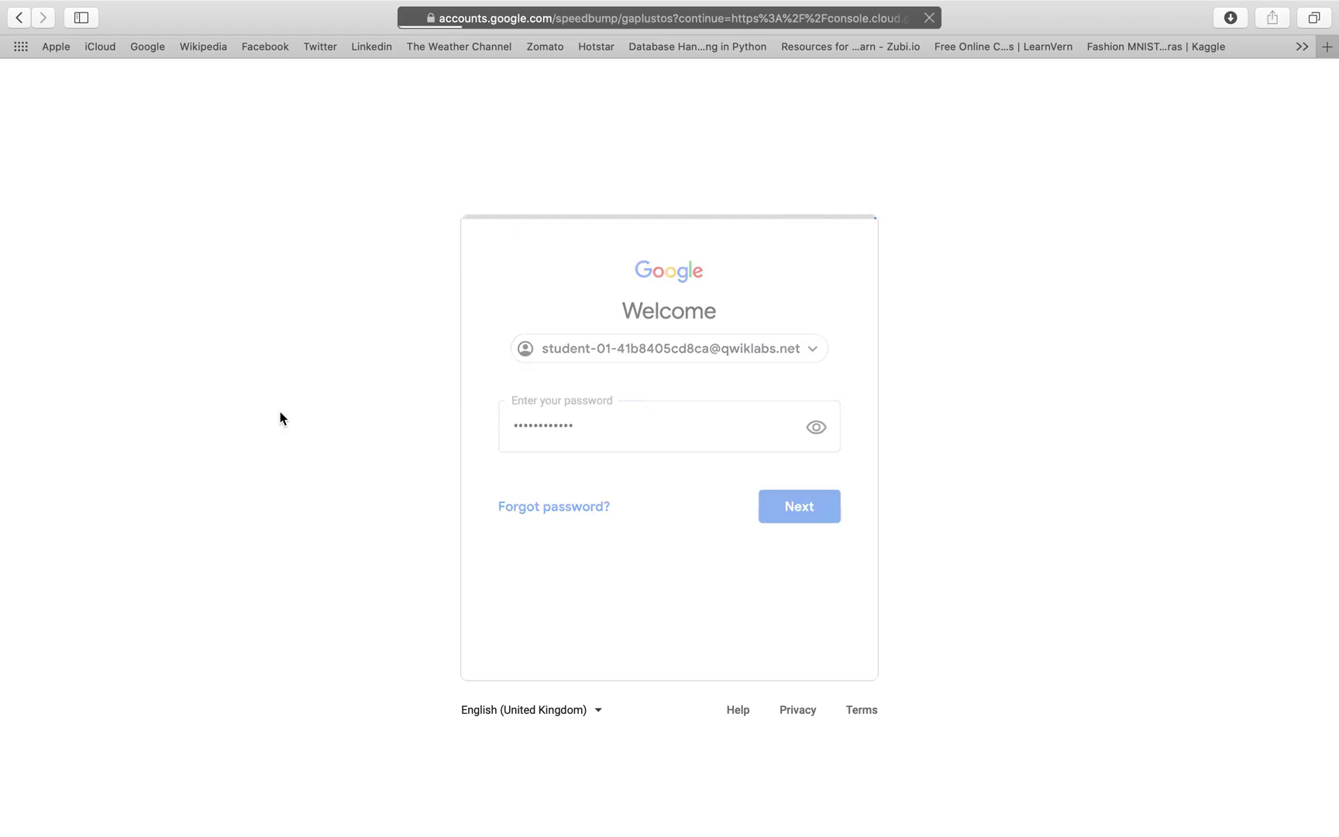
- Confirm the student account's sign-in and recovery prompts and agree to the Google Cloud Platform Terms of Service
{"action": "left_click", "coordinate": [625, 581]}
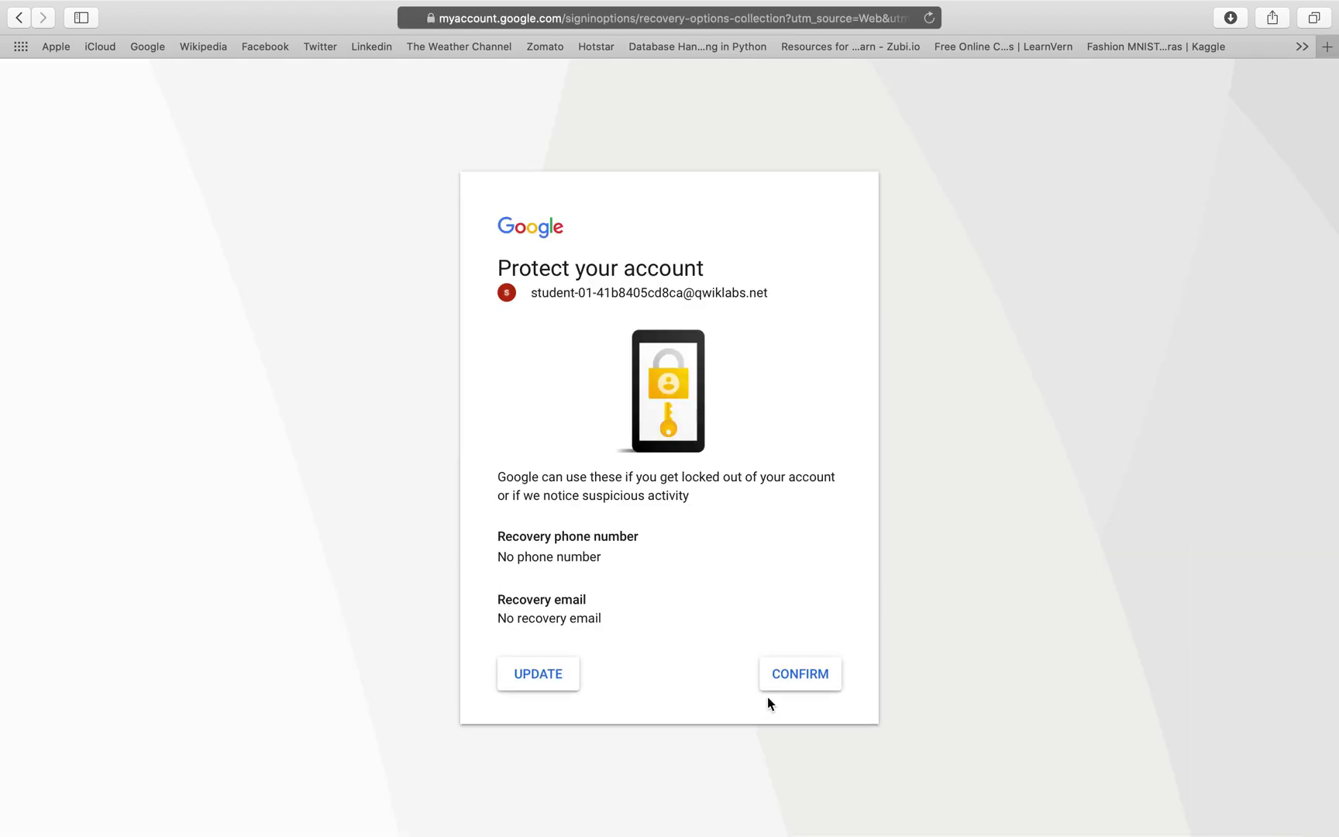
{"action": "left_click", "coordinate": [806, 674]}
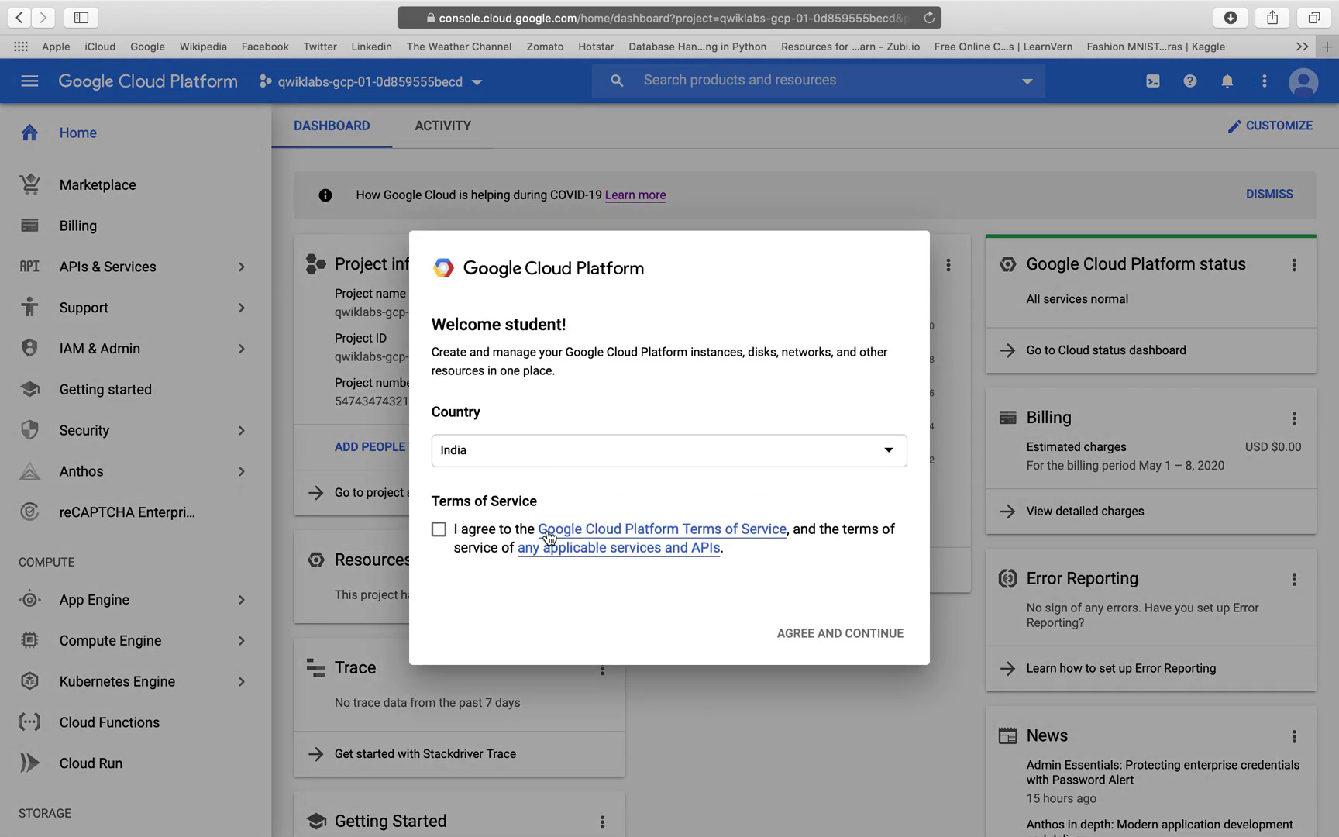
{"action": "left_click", "coordinate": [439, 529]}
{"action": "left_click", "coordinate": [820, 631]}
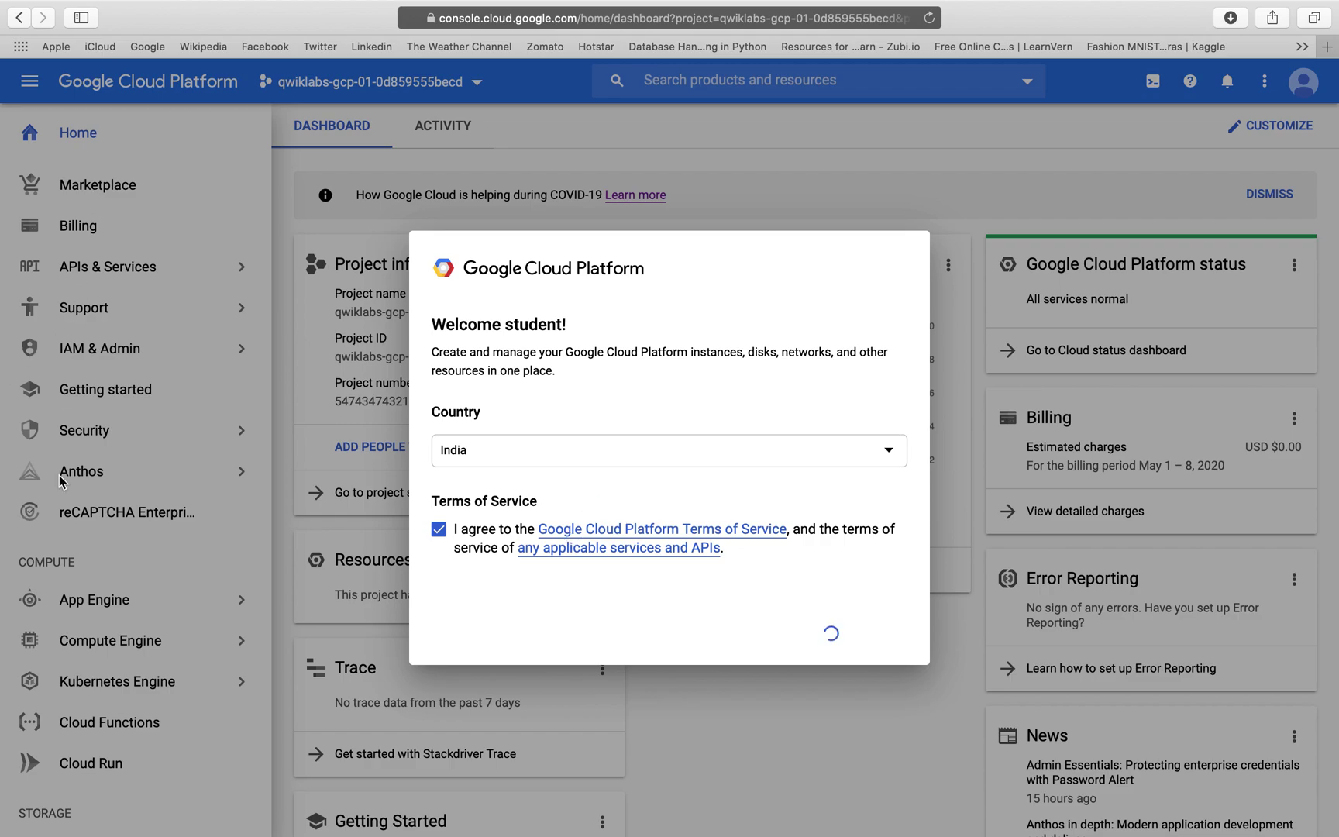
- Examine the compute, storage and networking services offered in the Google Cloud Platform navigation list
{"action": "scroll", "coordinate": [164, 404], "scroll_direction": "down", "scroll_amount": 6}
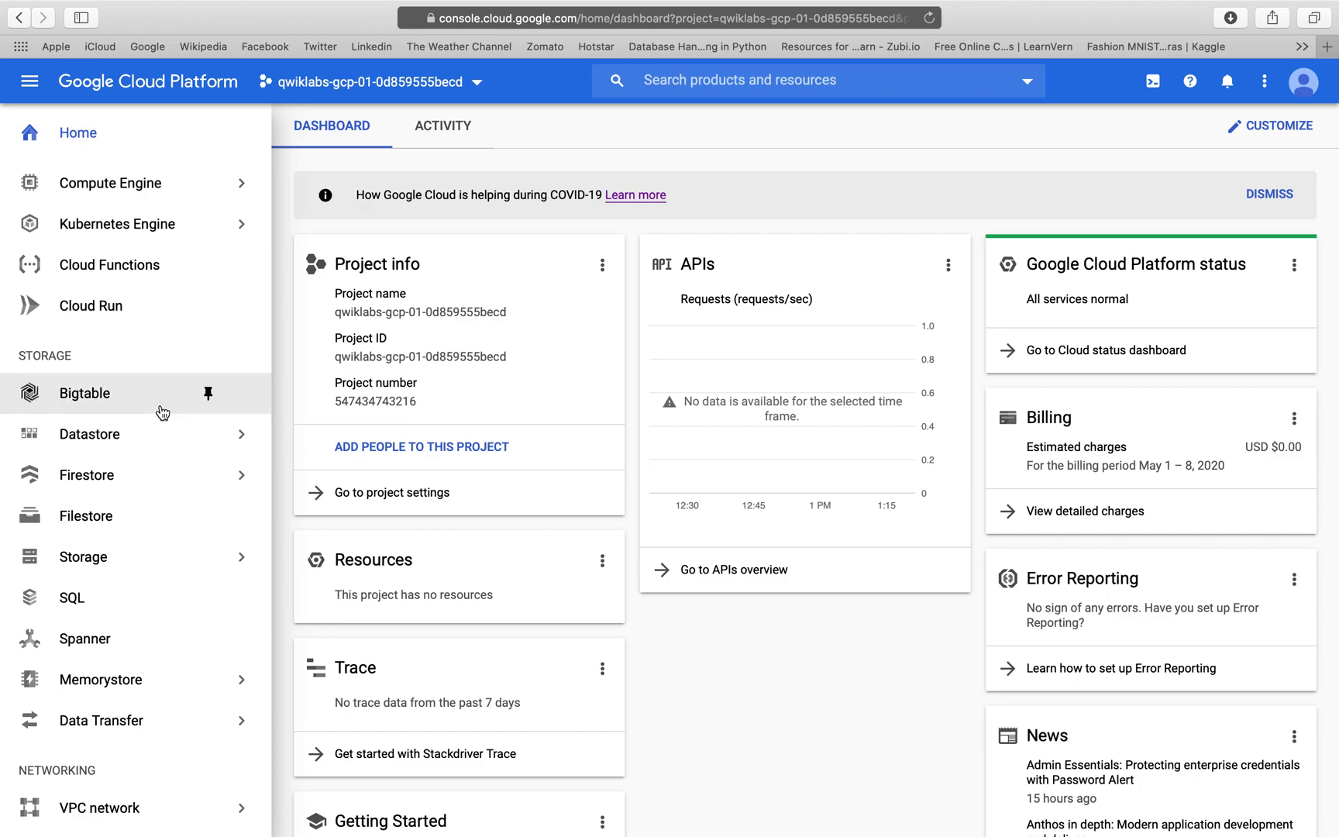
{"action": "scroll", "coordinate": [163, 413], "scroll_direction": "up", "scroll_amount": 6}
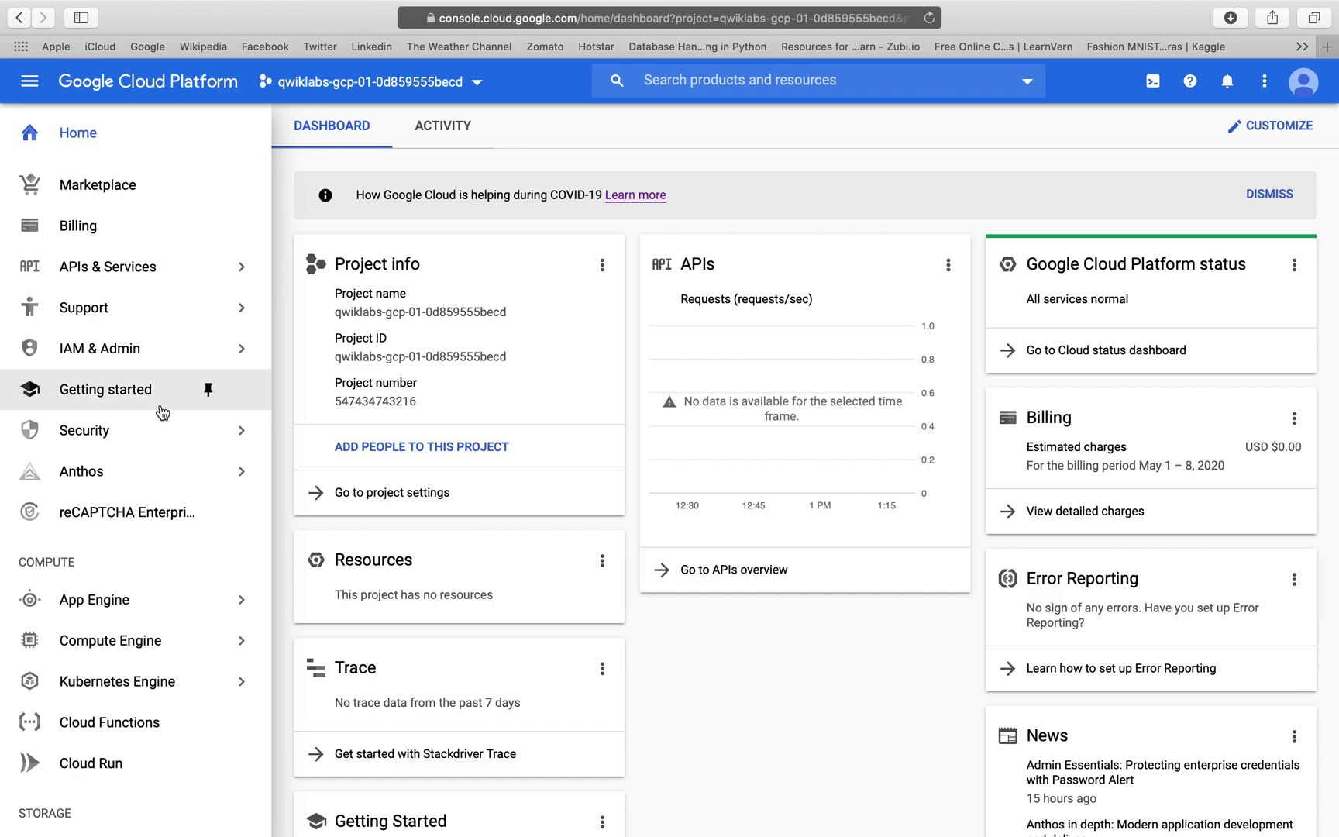
{"action": "mouse_move", "coordinate": [130, 637]}
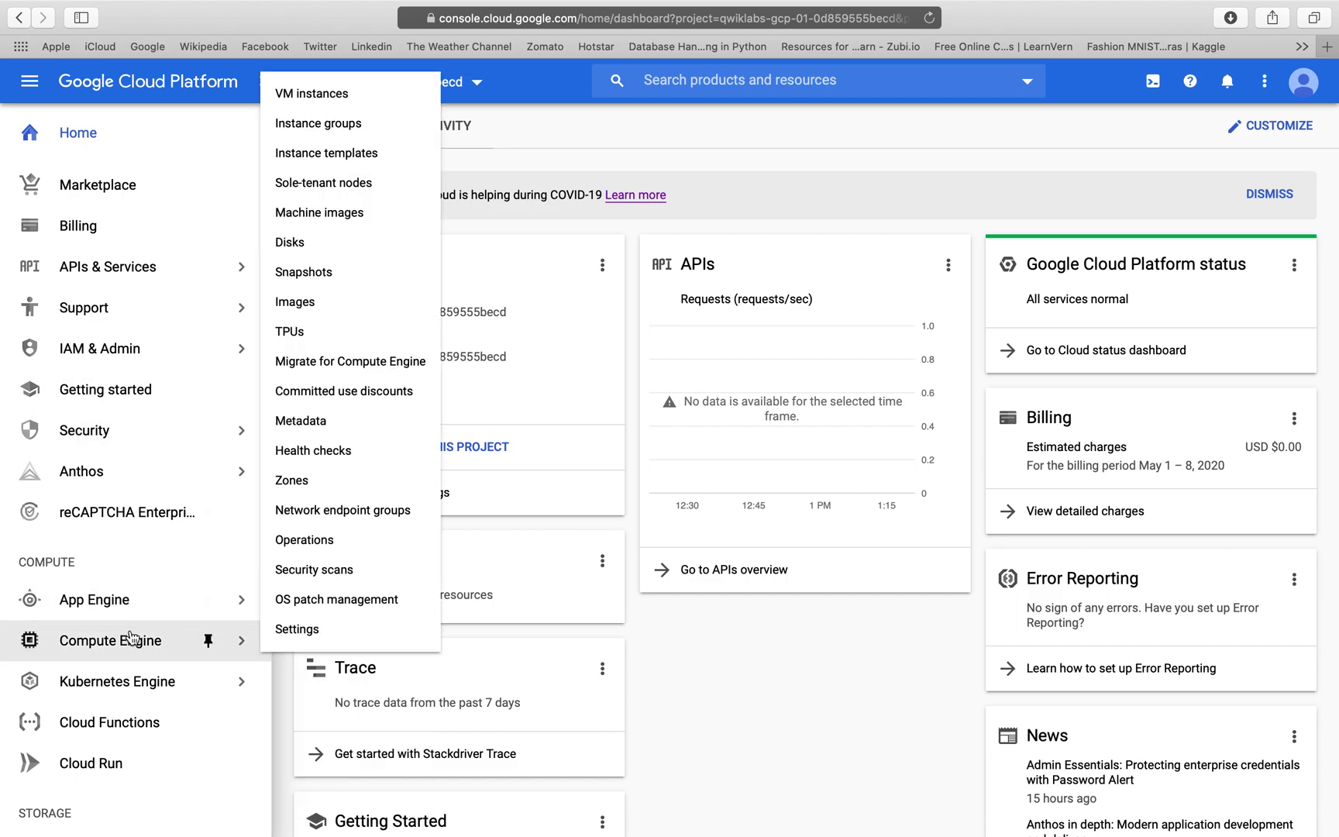
{"action": "mouse_move", "coordinate": [137, 686]}
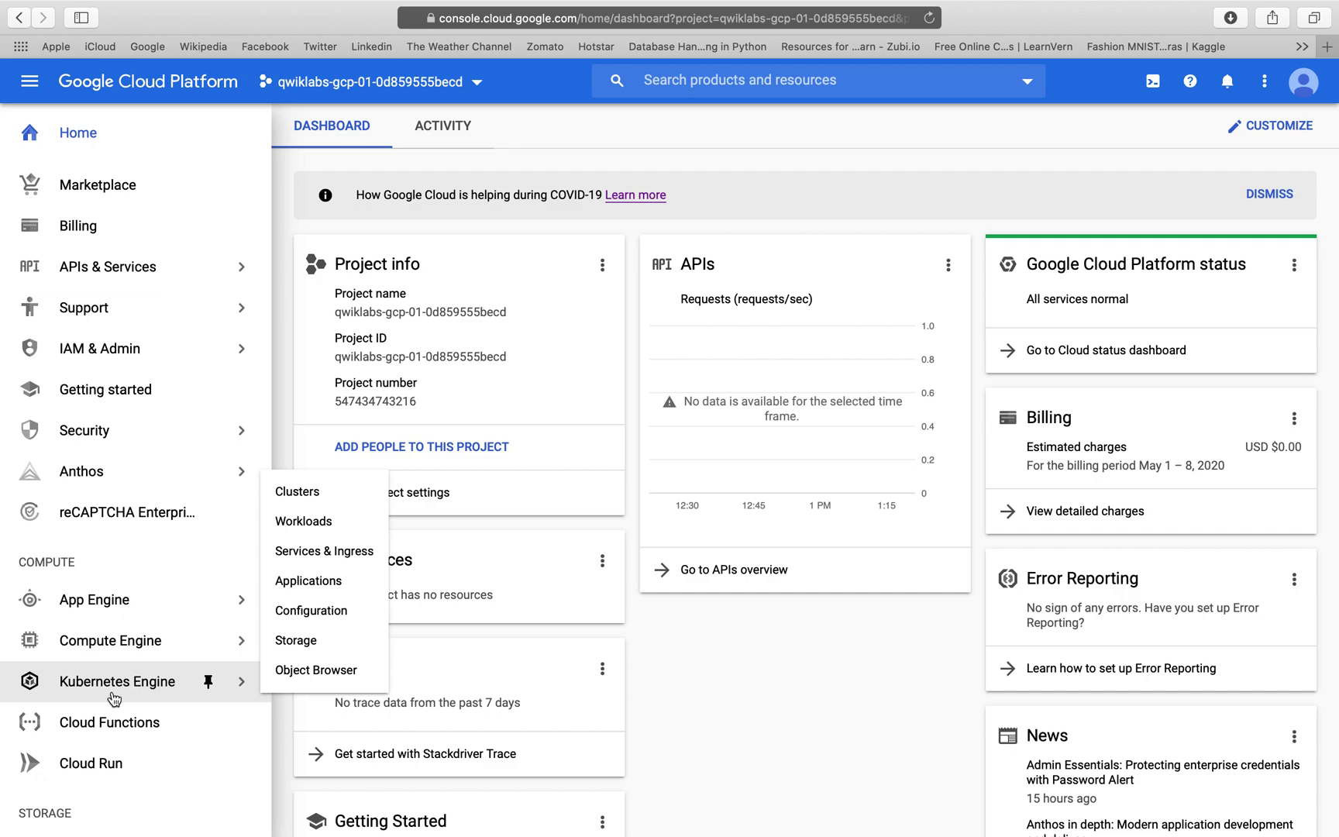
{"action": "scroll", "coordinate": [124, 689], "scroll_direction": "down", "scroll_amount": 6}
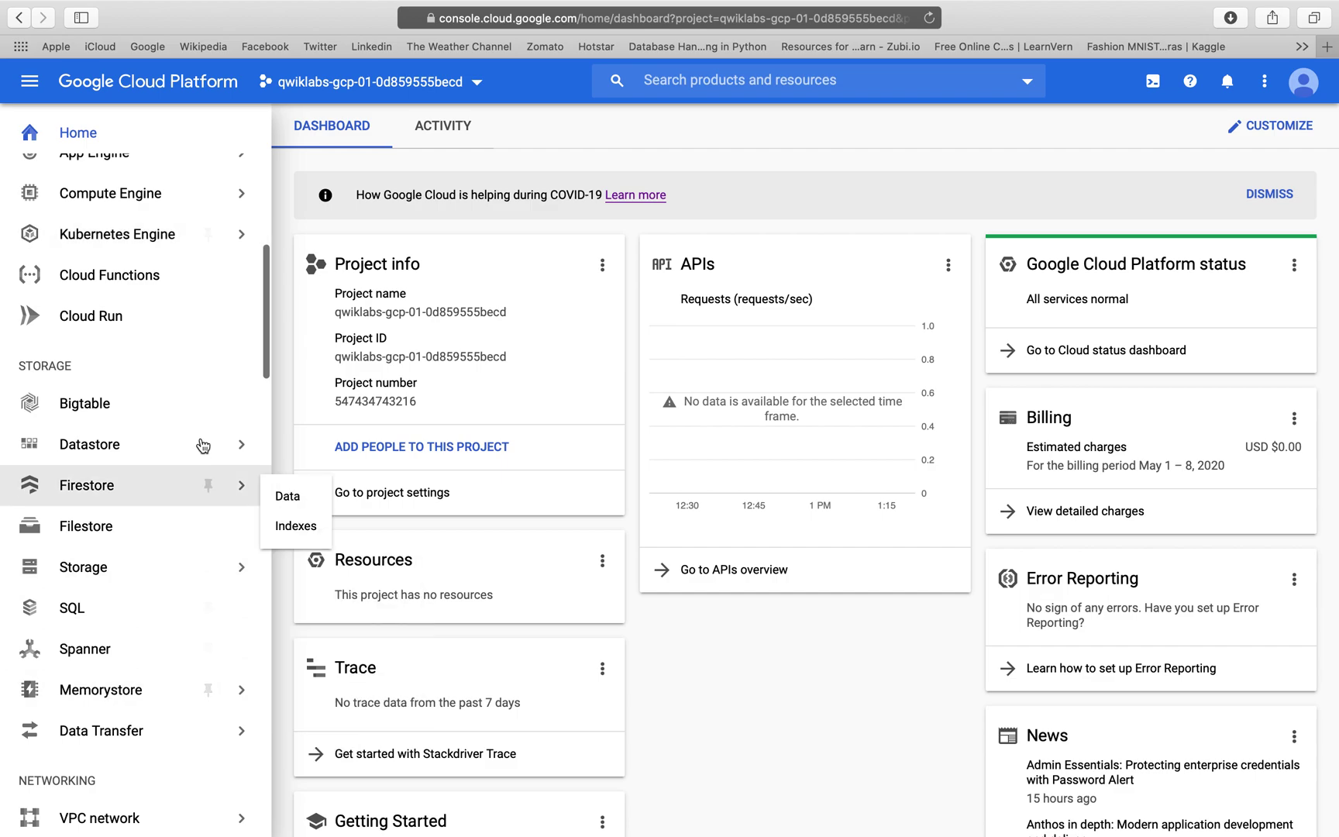
{"action": "mouse_move", "coordinate": [179, 459]}
{"action": "mouse_move", "coordinate": [151, 493]}
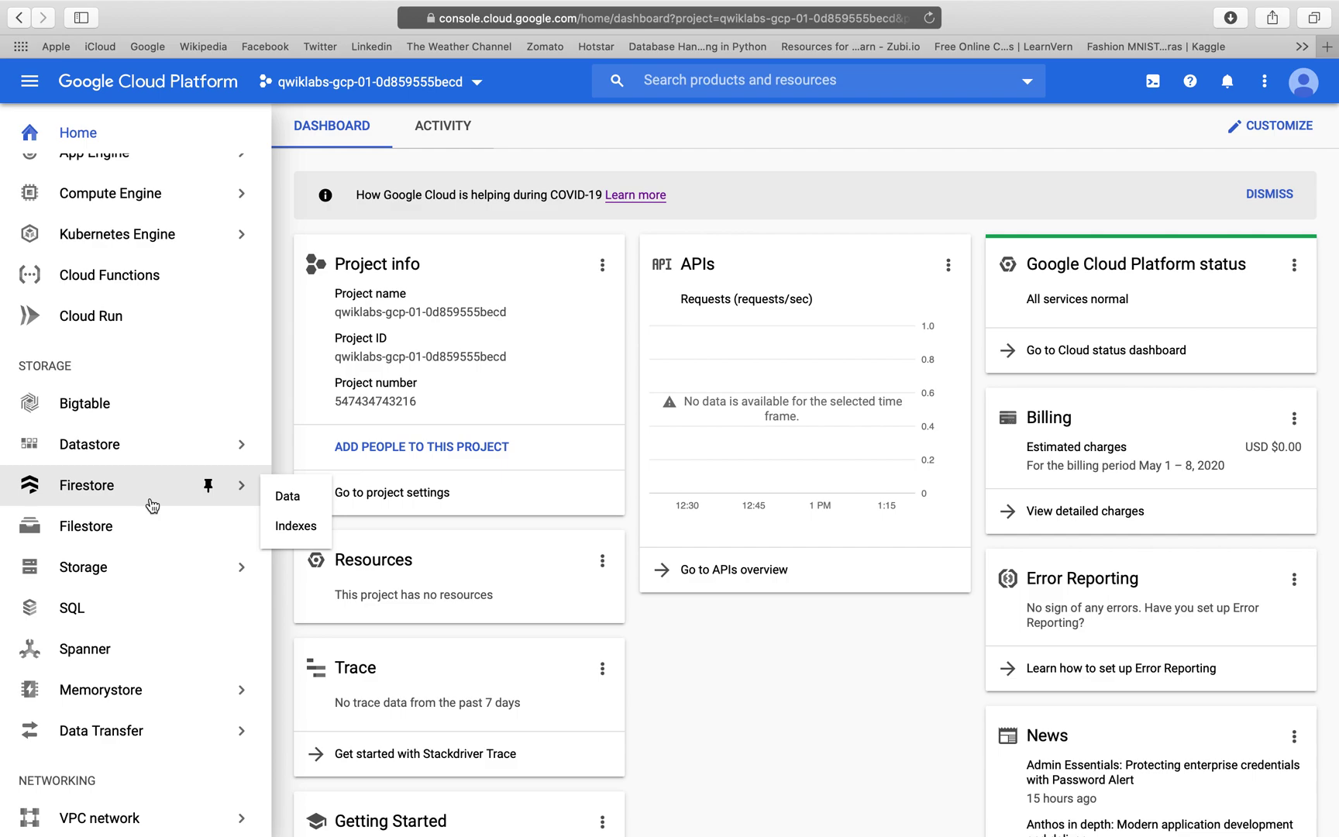
{"action": "mouse_move", "coordinate": [152, 574]}
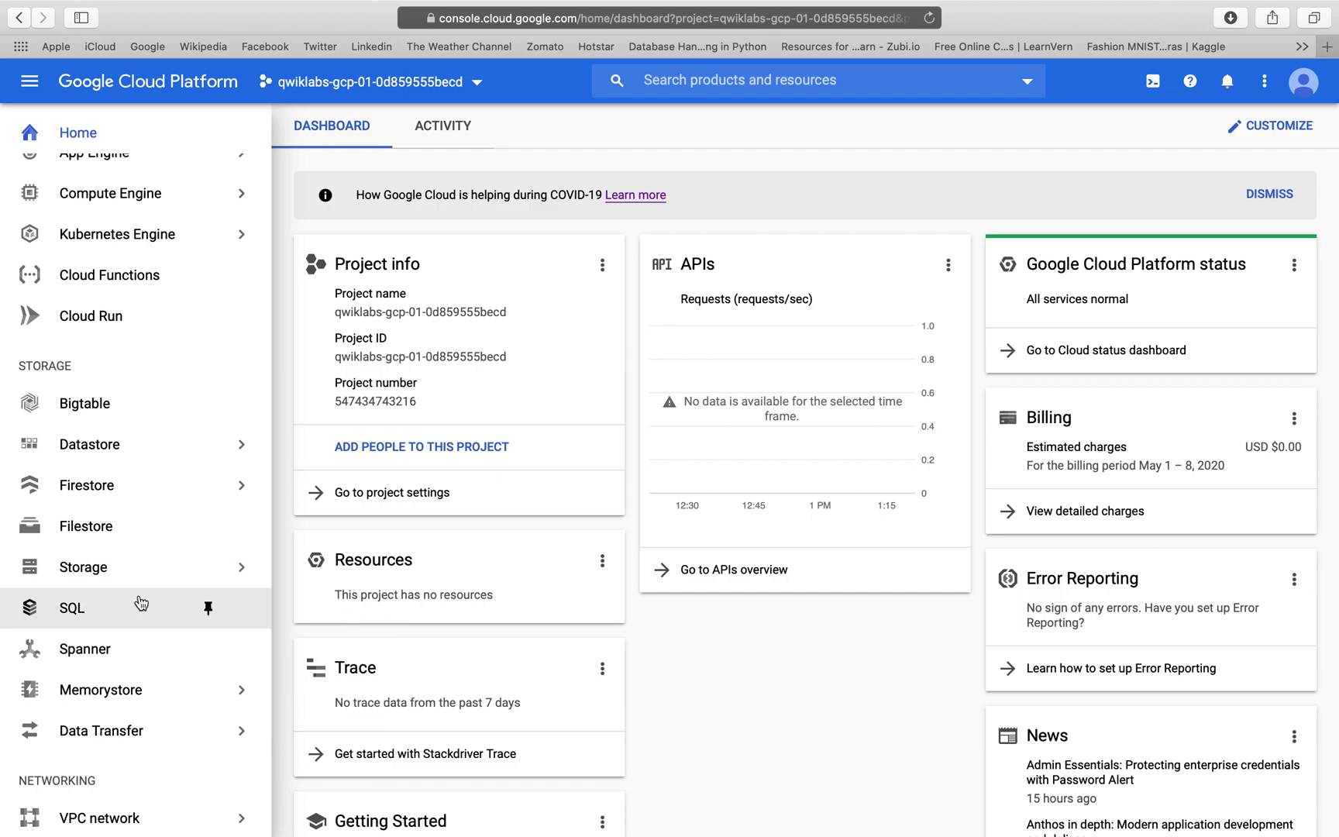
{"action": "scroll", "coordinate": [142, 646], "scroll_direction": "down", "scroll_amount": 4}
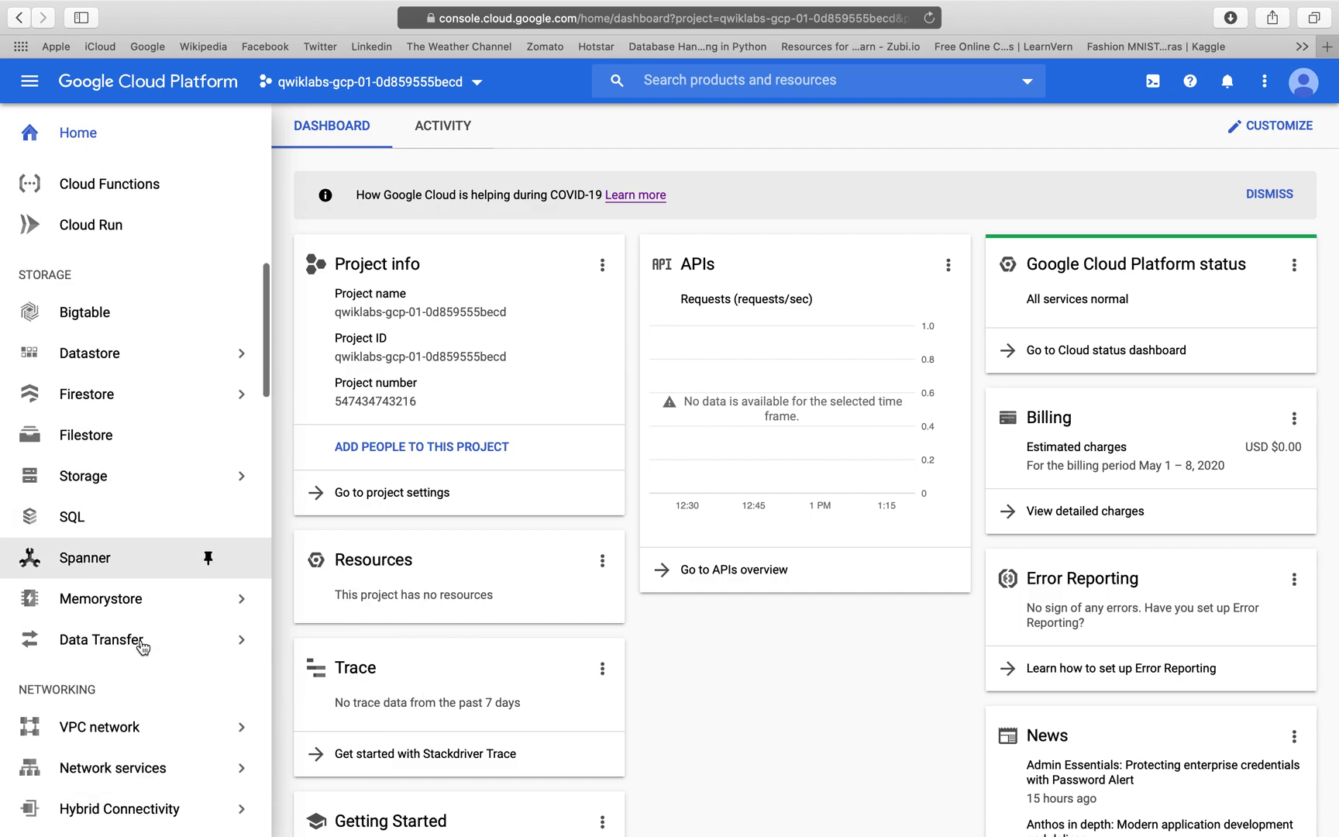
{"action": "scroll", "coordinate": [142, 647], "scroll_direction": "down", "scroll_amount": 3}
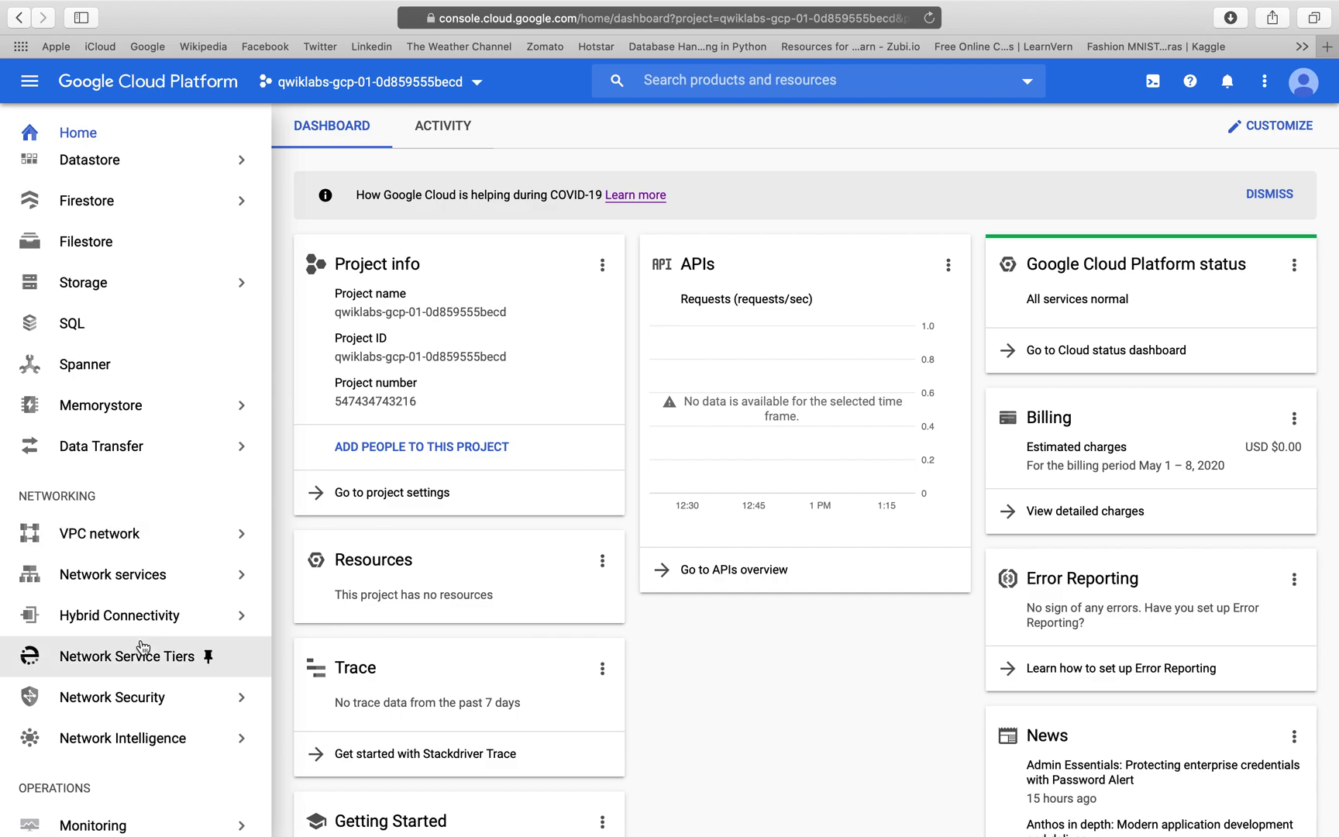
- Examine the operations, tools, big data and artificial intelligence services in the navigation list, then close the list
{"action": "scroll", "coordinate": [142, 647], "scroll_direction": "down", "scroll_amount": 8}
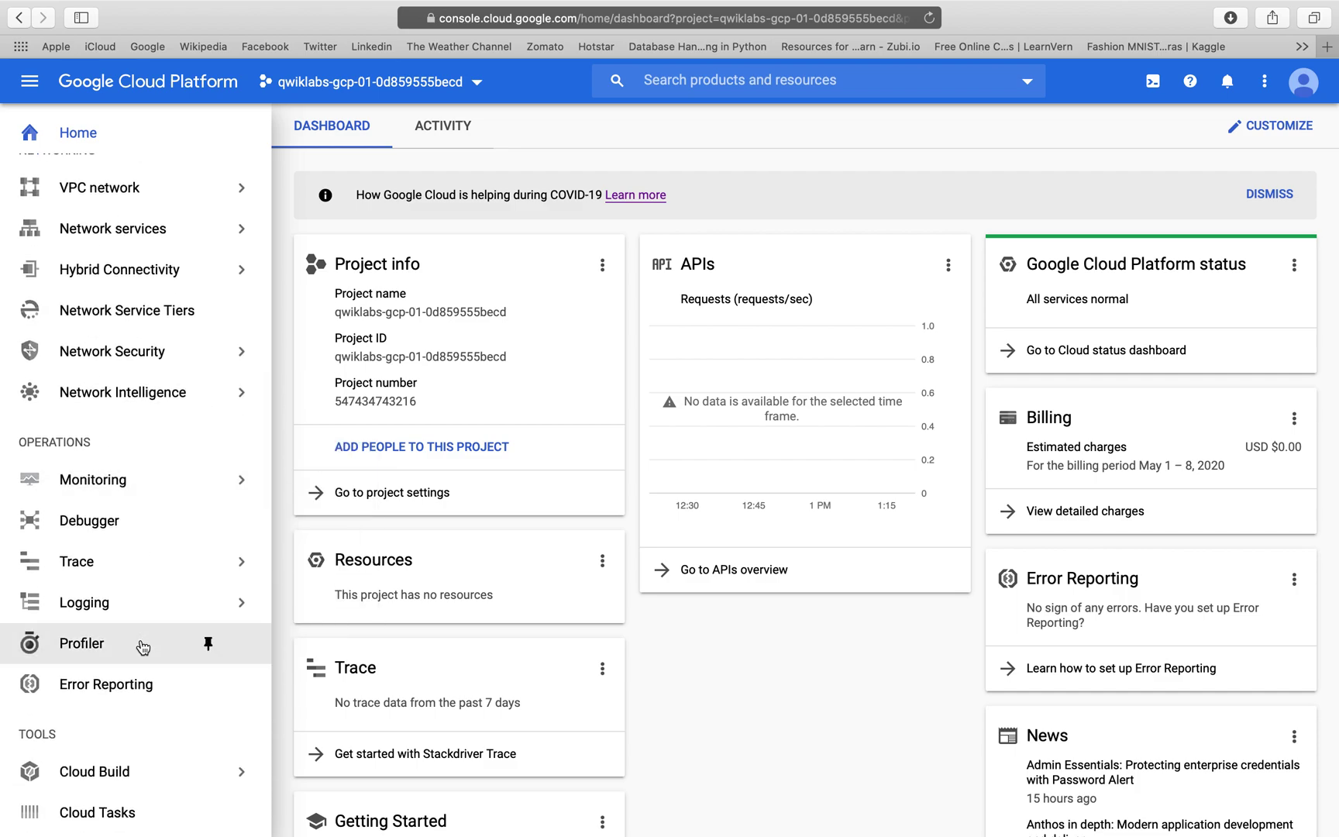
{"action": "scroll", "coordinate": [142, 647], "scroll_direction": "down", "scroll_amount": 15}
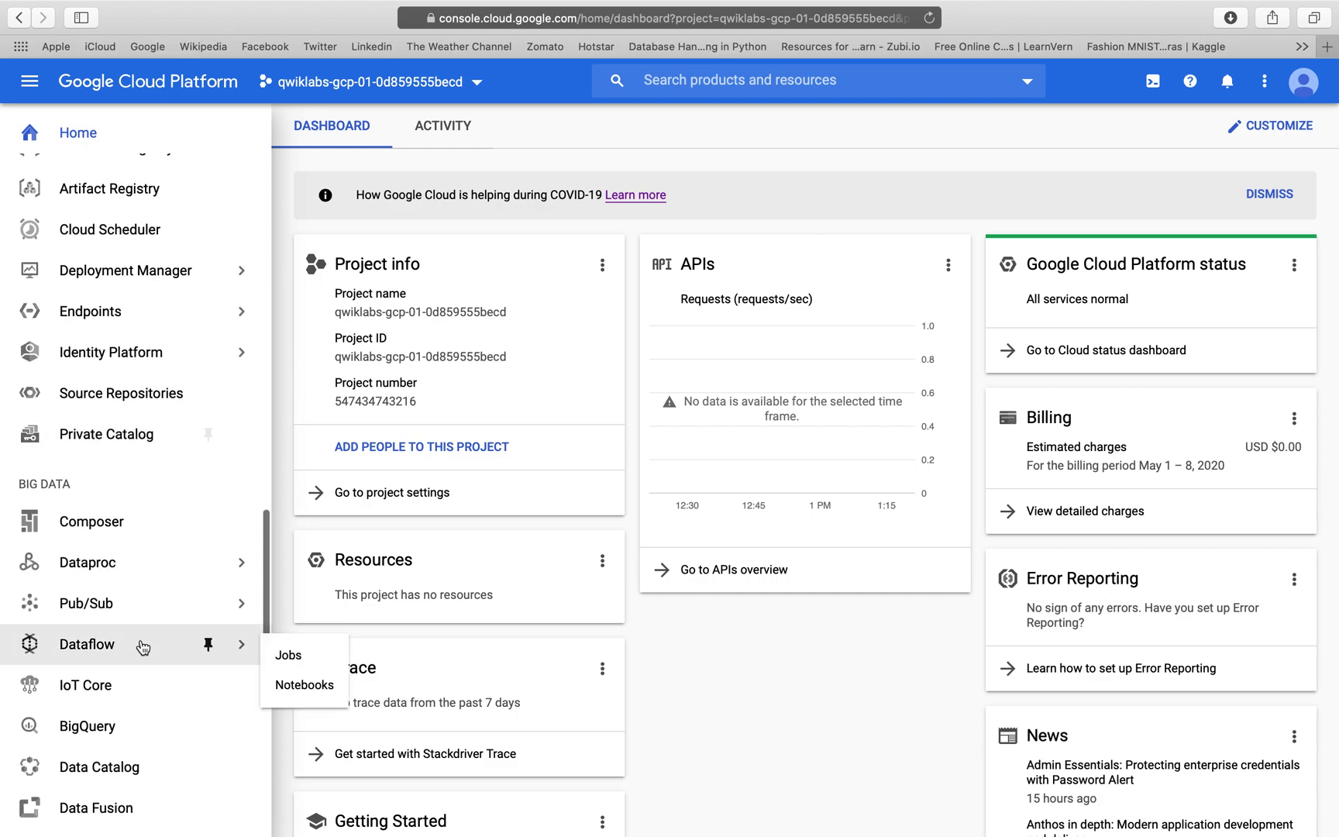
{"action": "scroll", "coordinate": [142, 647], "scroll_direction": "down", "scroll_amount": 2}
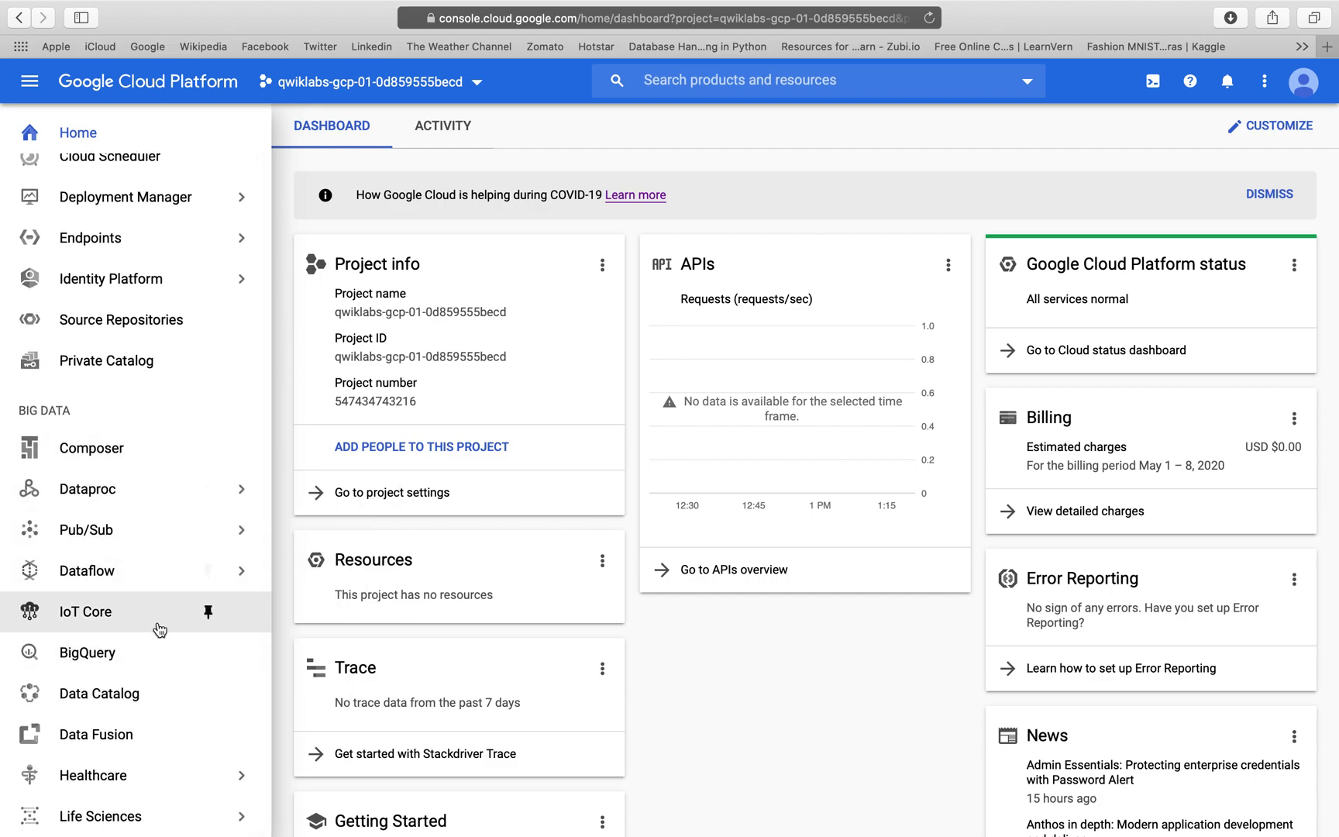
{"action": "scroll", "coordinate": [193, 624], "scroll_direction": "down", "scroll_amount": 1}
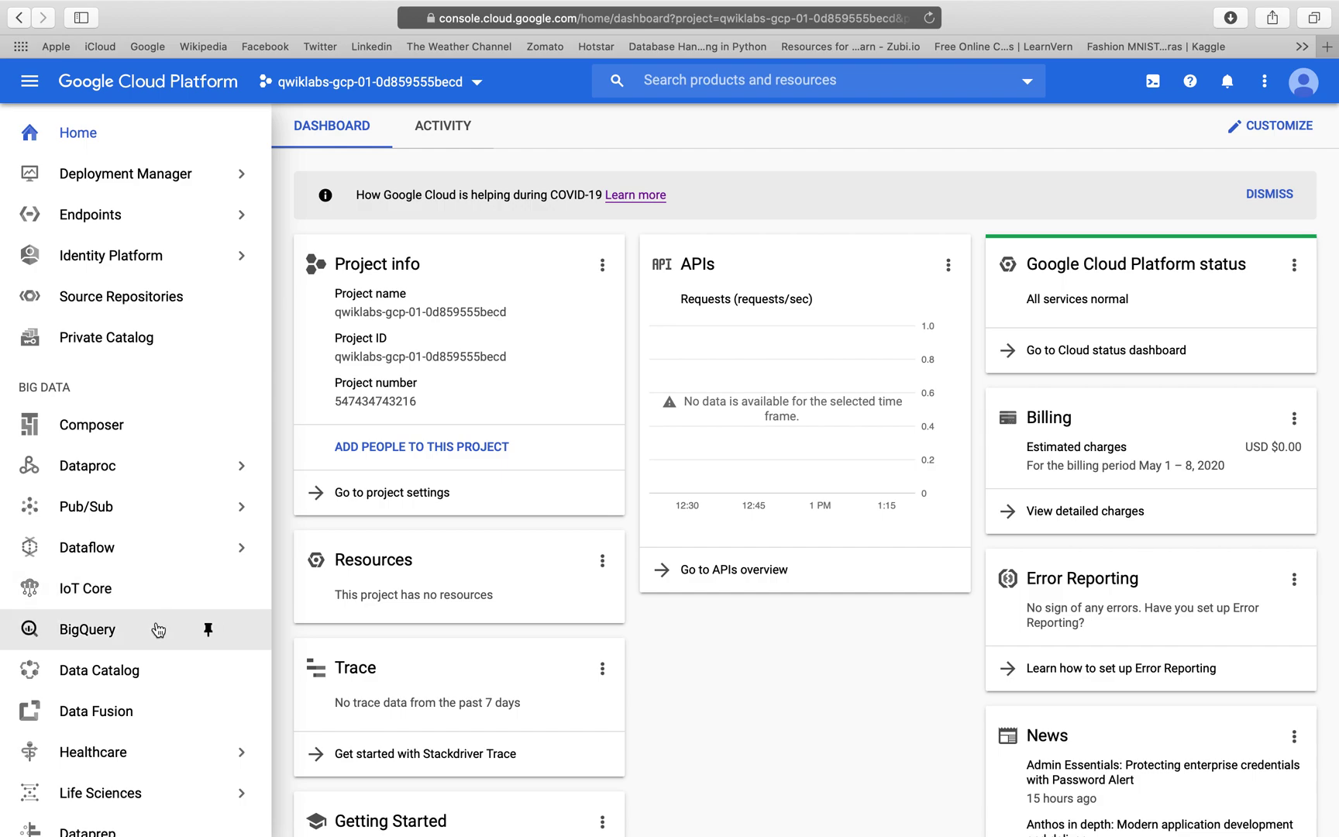
{"action": "scroll", "coordinate": [158, 629], "scroll_direction": "down", "scroll_amount": 10}
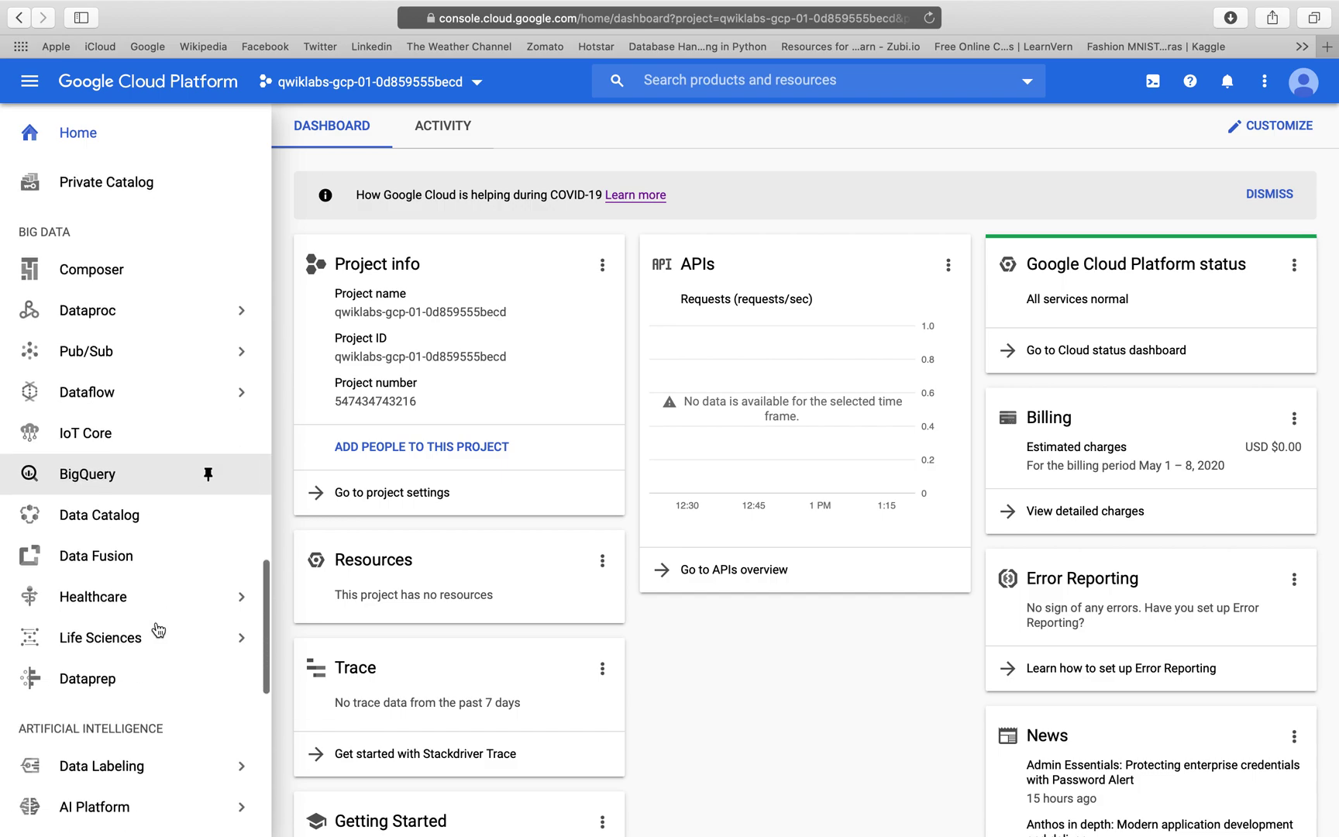
{"action": "scroll", "coordinate": [158, 629], "scroll_direction": "down", "scroll_amount": 3}
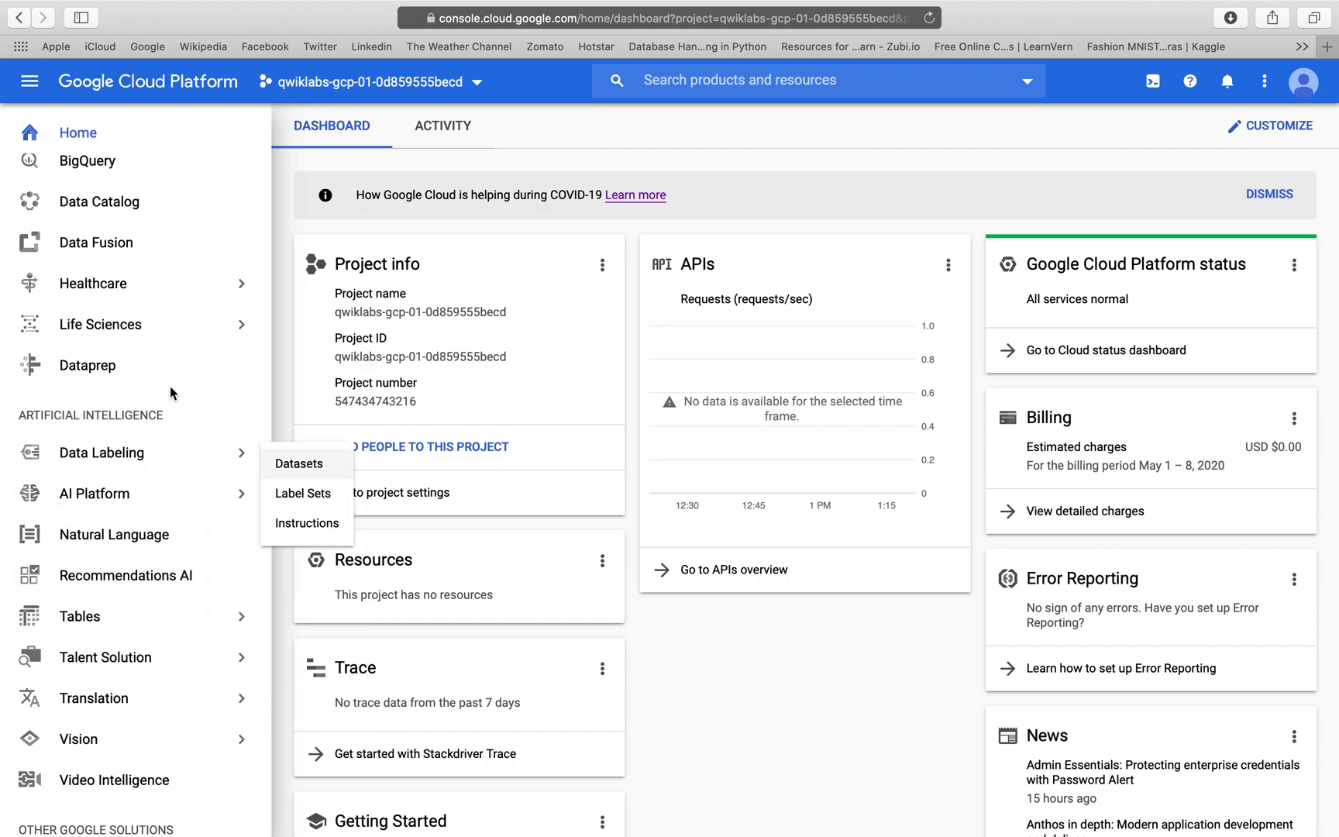
{"action": "scroll", "coordinate": [179, 420], "scroll_direction": "down", "scroll_amount": 5}
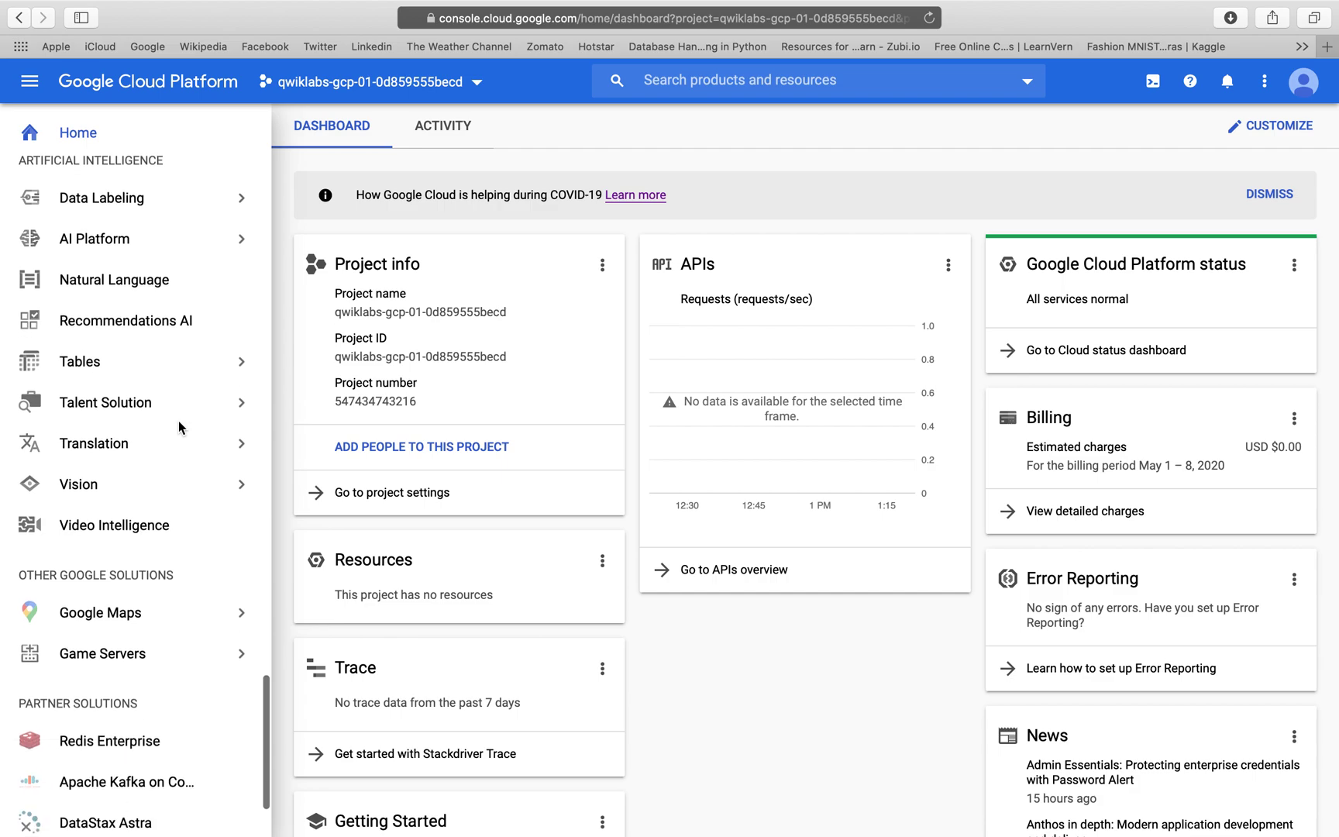
{"action": "scroll", "coordinate": [179, 427], "scroll_direction": "up", "scroll_amount": 15}
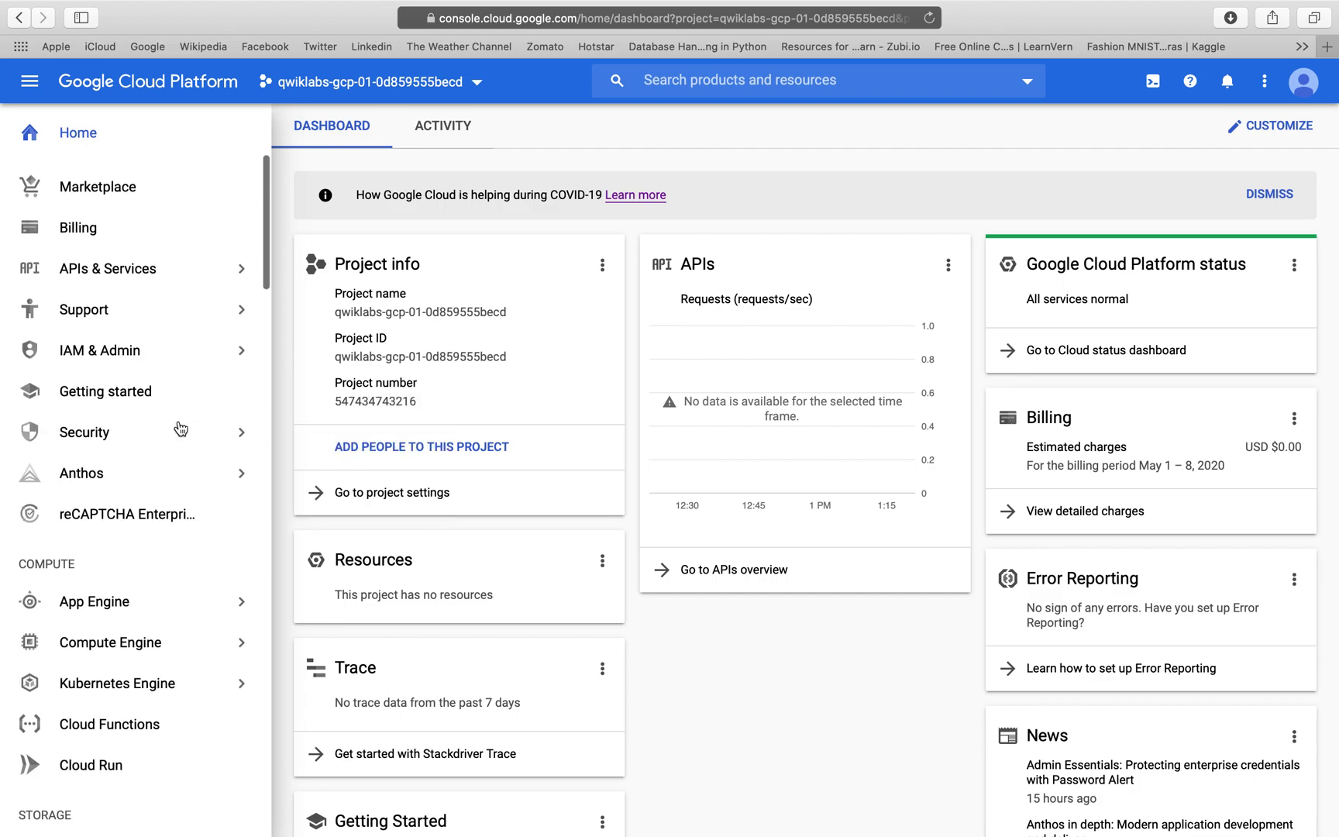
{"action": "left_click", "coordinate": [29, 81]}
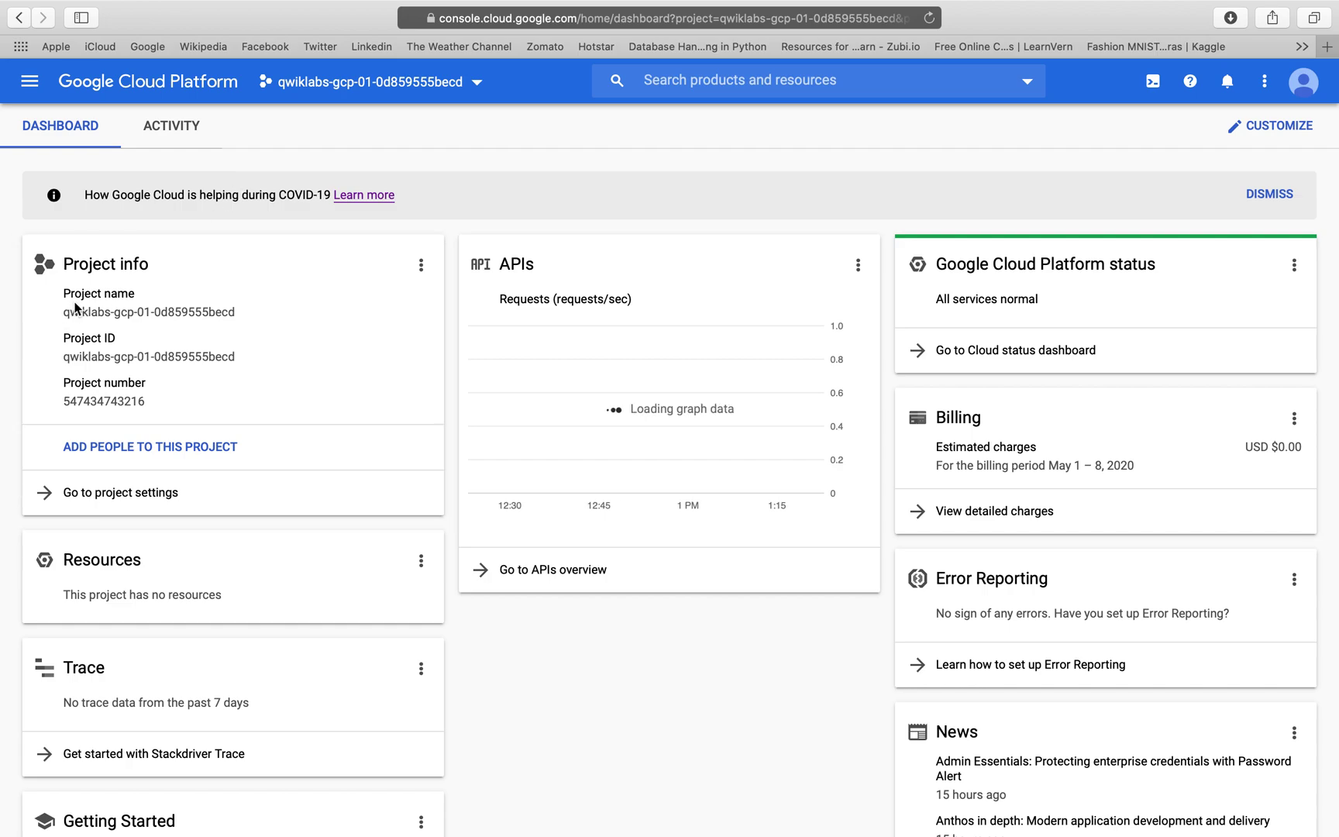
- Compare the GCP Project ID in the lab credentials with the project info on the Google Cloud dashboard
{"action": "key", "text": "ctrl+Left"}
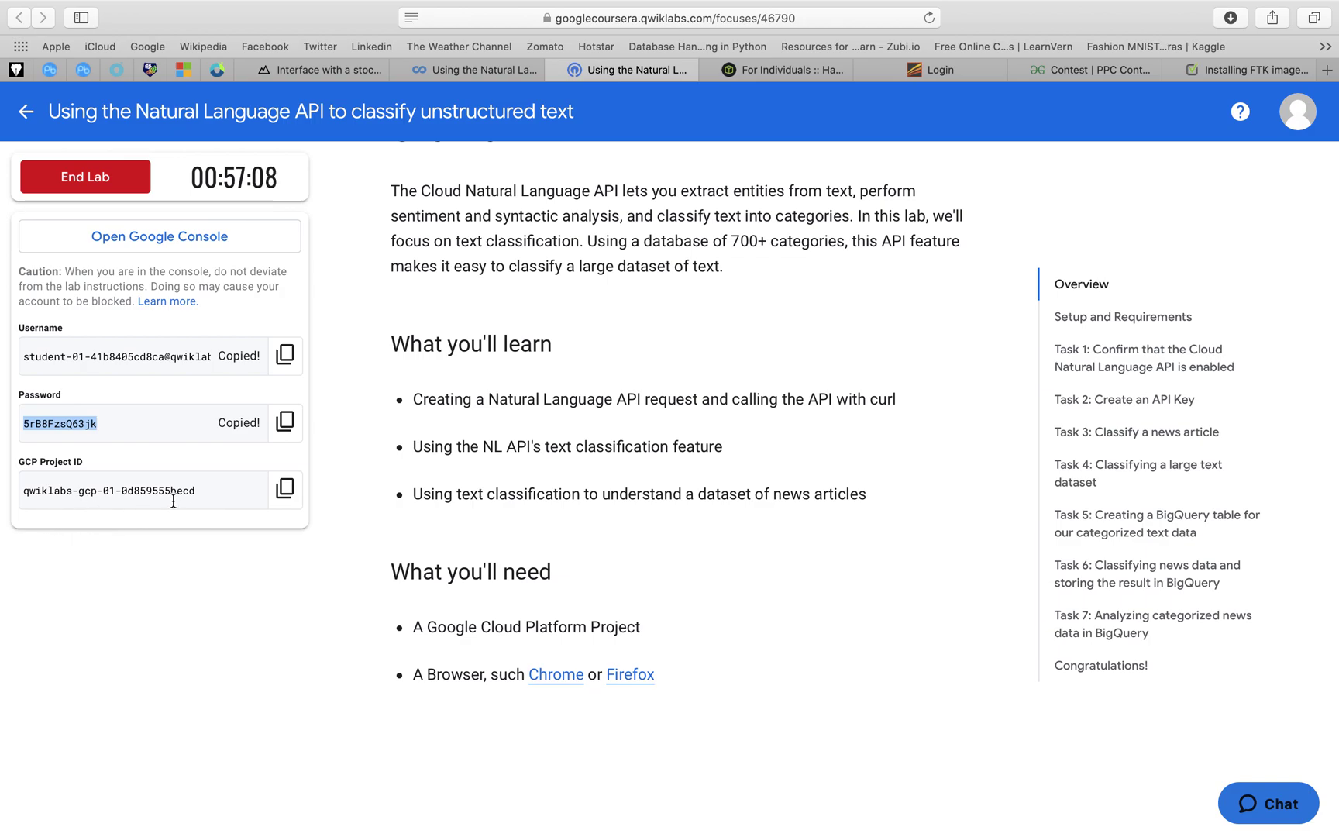
{"action": "key", "text": "ctrl+Right"}
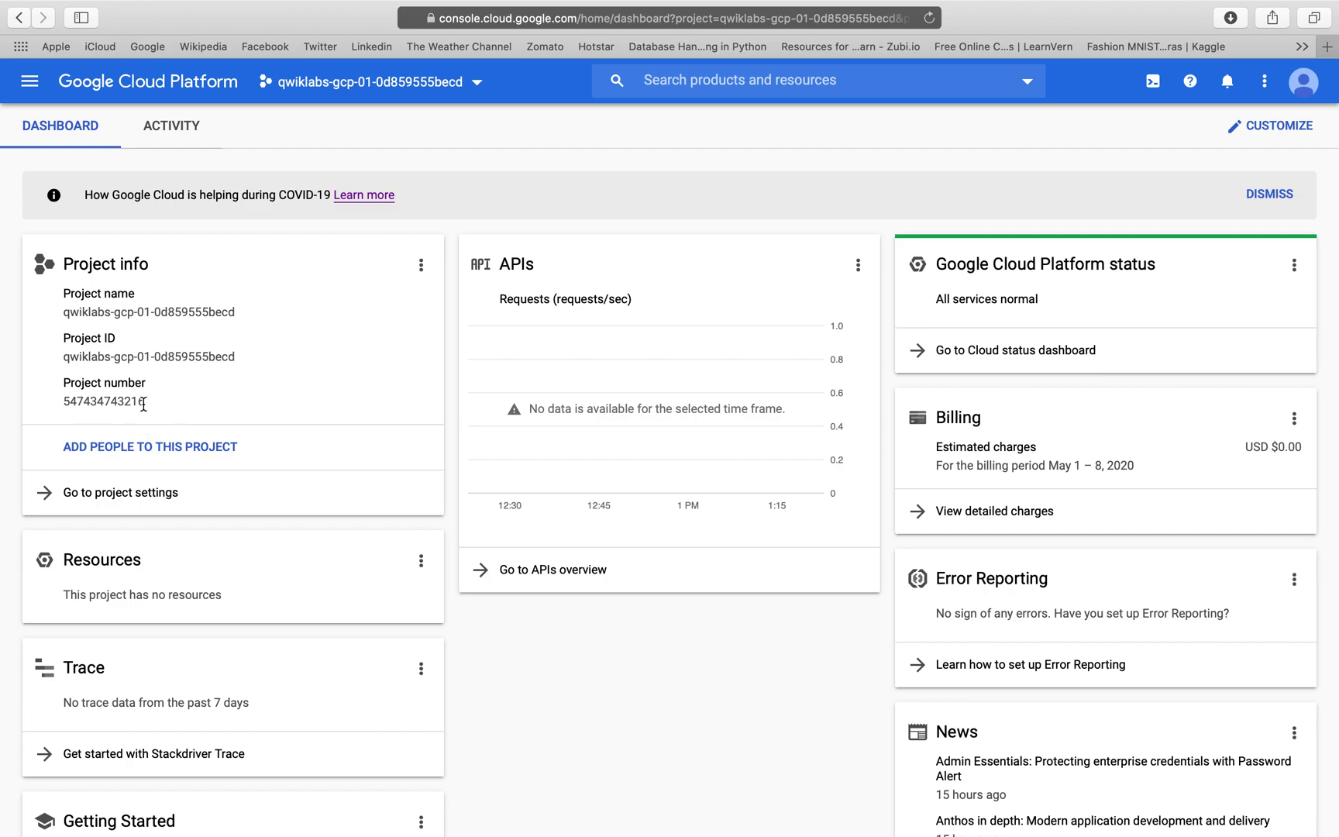
{"action": "key", "text": "ctrl+Left"}
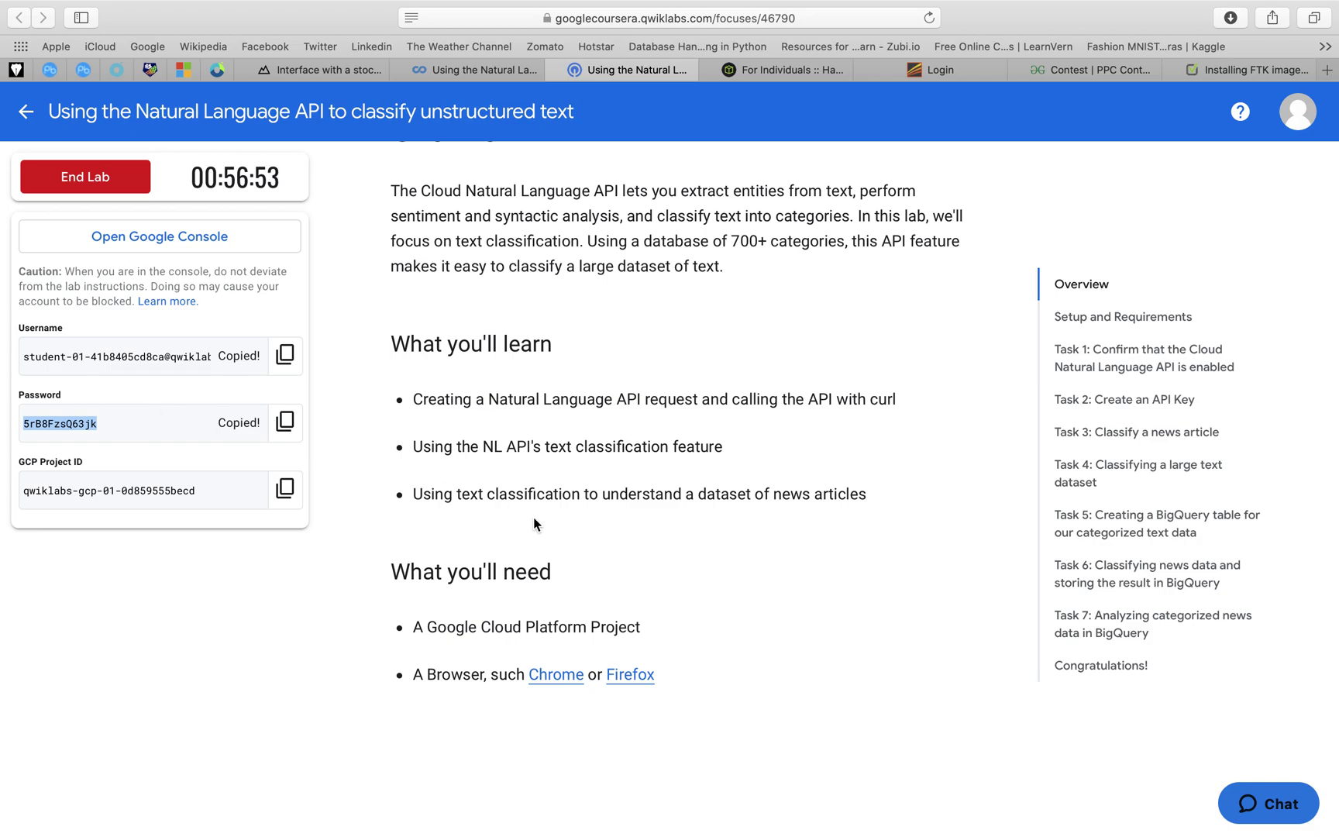
- Read the lab's Activate Google Cloud Shell instructions, then start a Cloud Shell session in the console and enlarge its pane
{"action": "scroll", "coordinate": [533, 517], "scroll_direction": "down", "scroll_amount": 10}
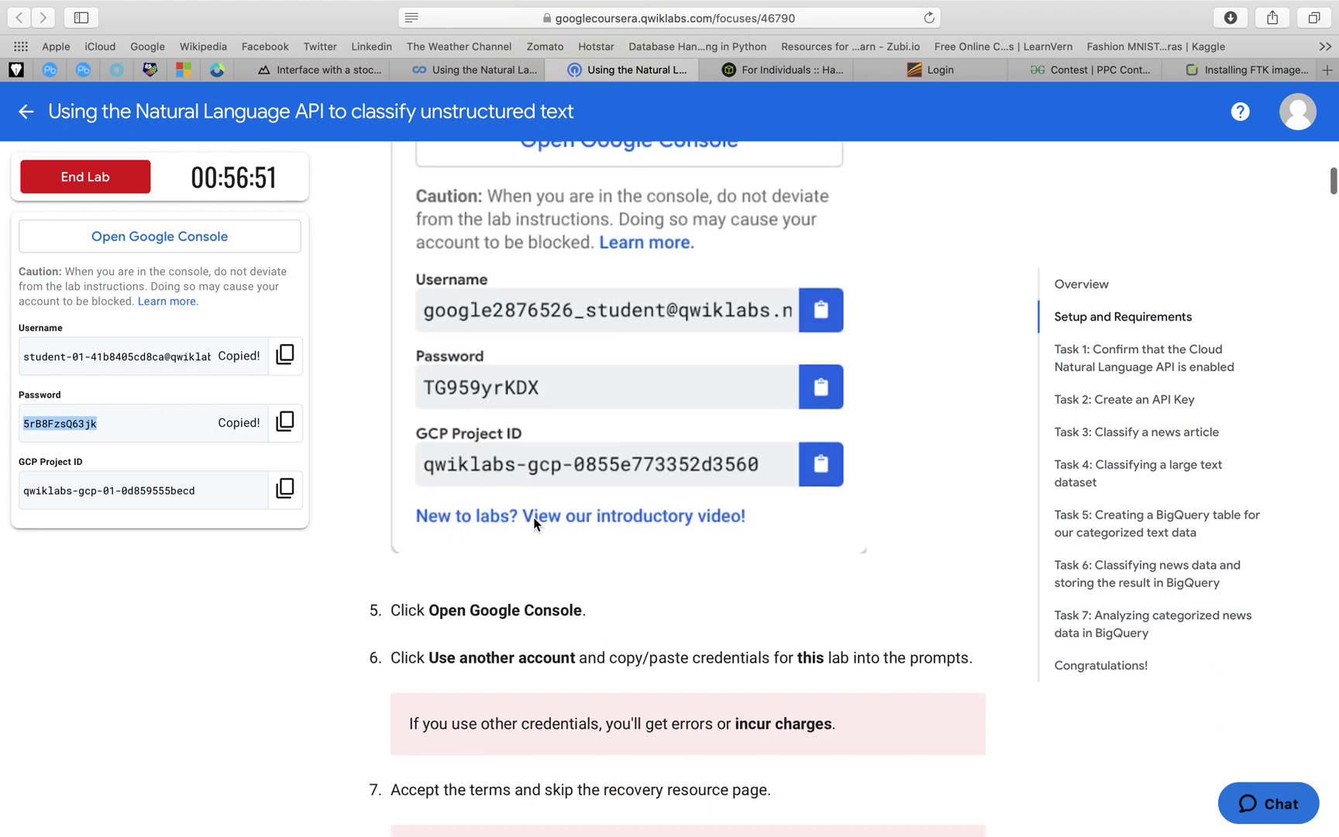
{"action": "scroll", "coordinate": [533, 524], "scroll_direction": "down", "scroll_amount": 2}
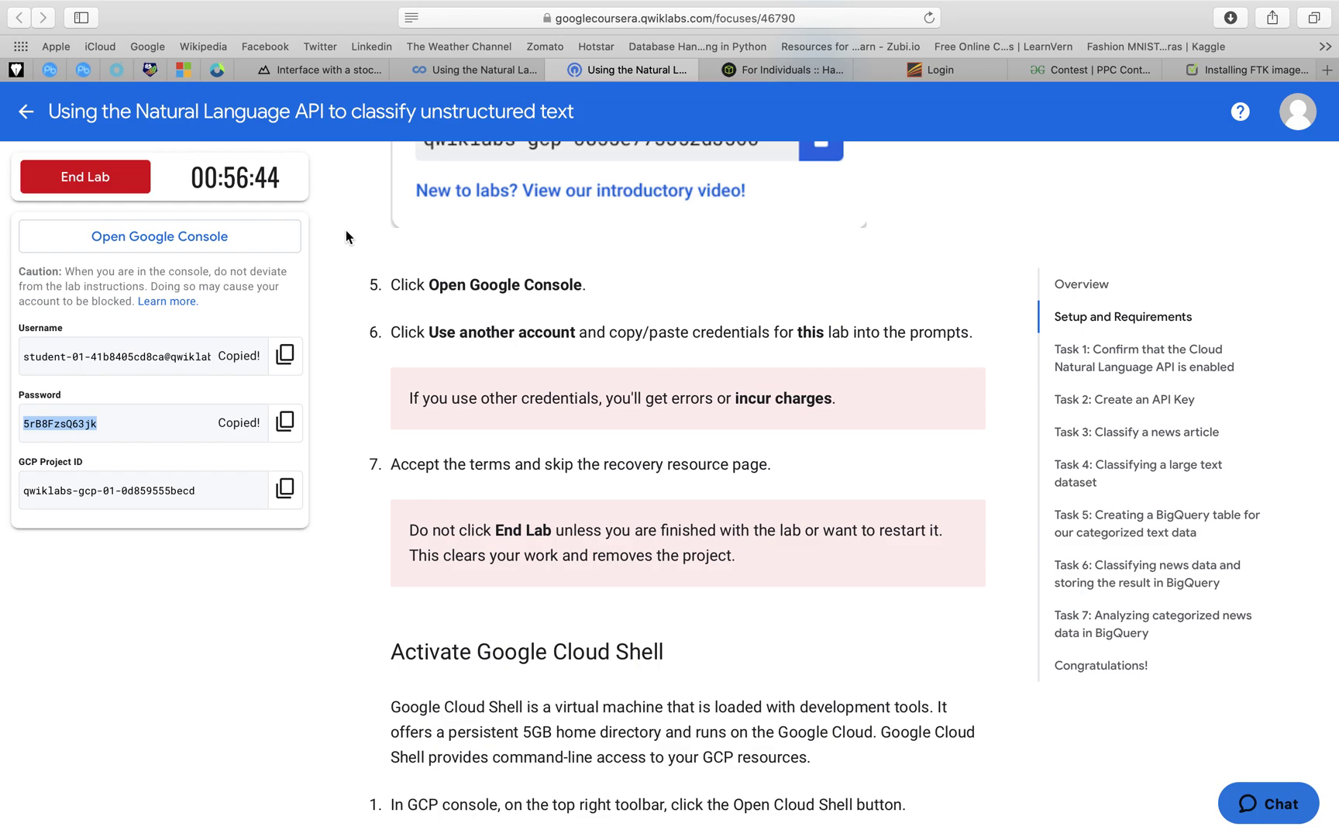
{"action": "scroll", "coordinate": [346, 231], "scroll_direction": "down", "scroll_amount": 8}
{"action": "scroll", "coordinate": [345, 230], "scroll_direction": "down", "scroll_amount": 20}
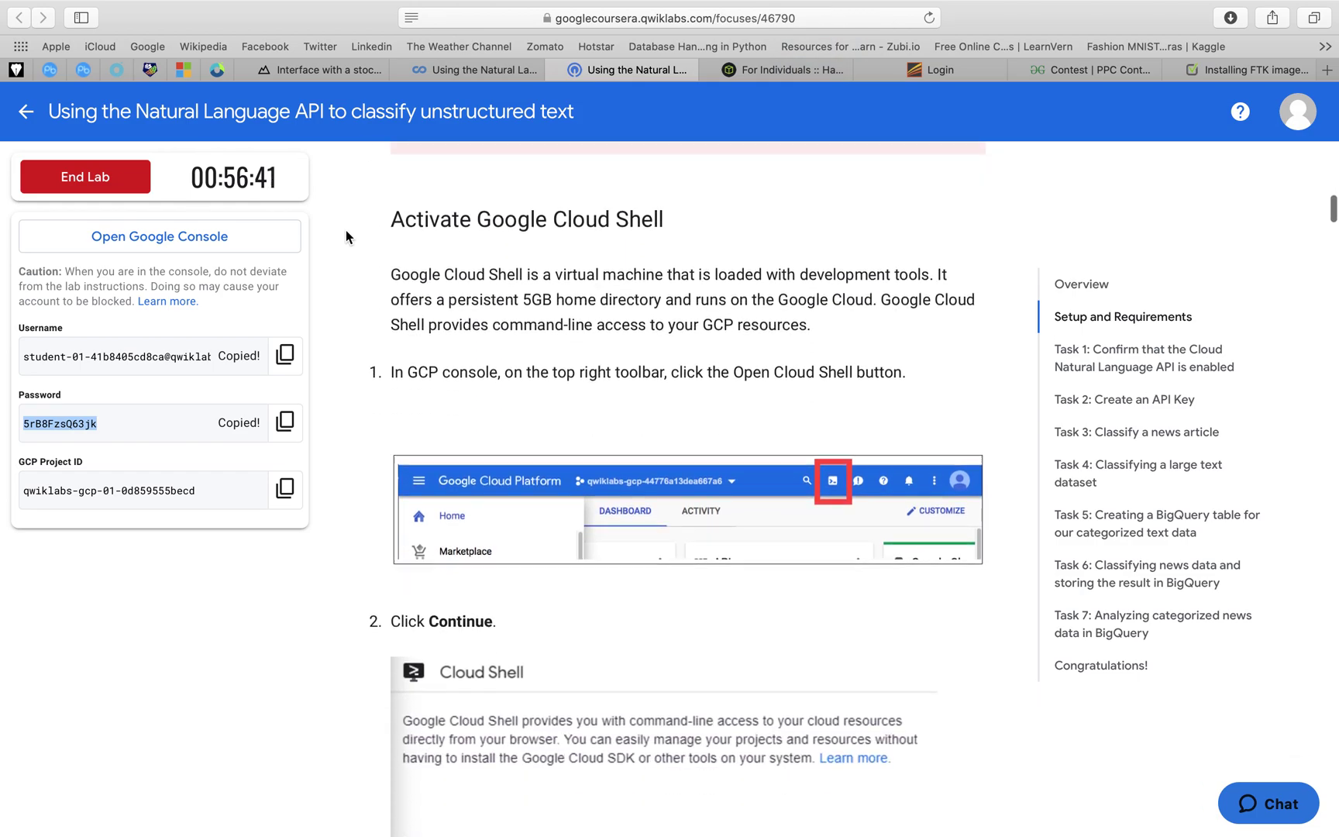
{"action": "scroll", "coordinate": [346, 230], "scroll_direction": "down", "scroll_amount": 12}
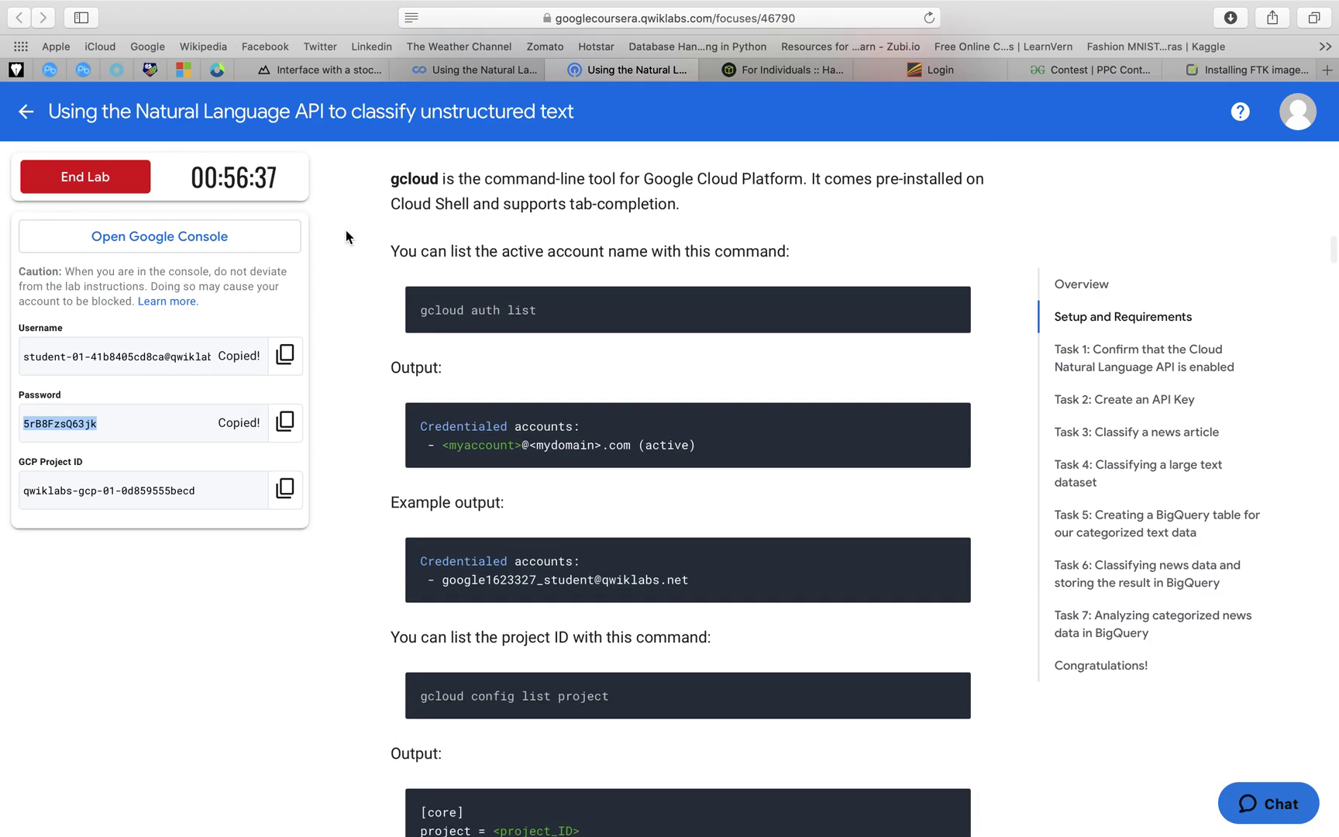
{"action": "key", "text": "ctrl+Right"}
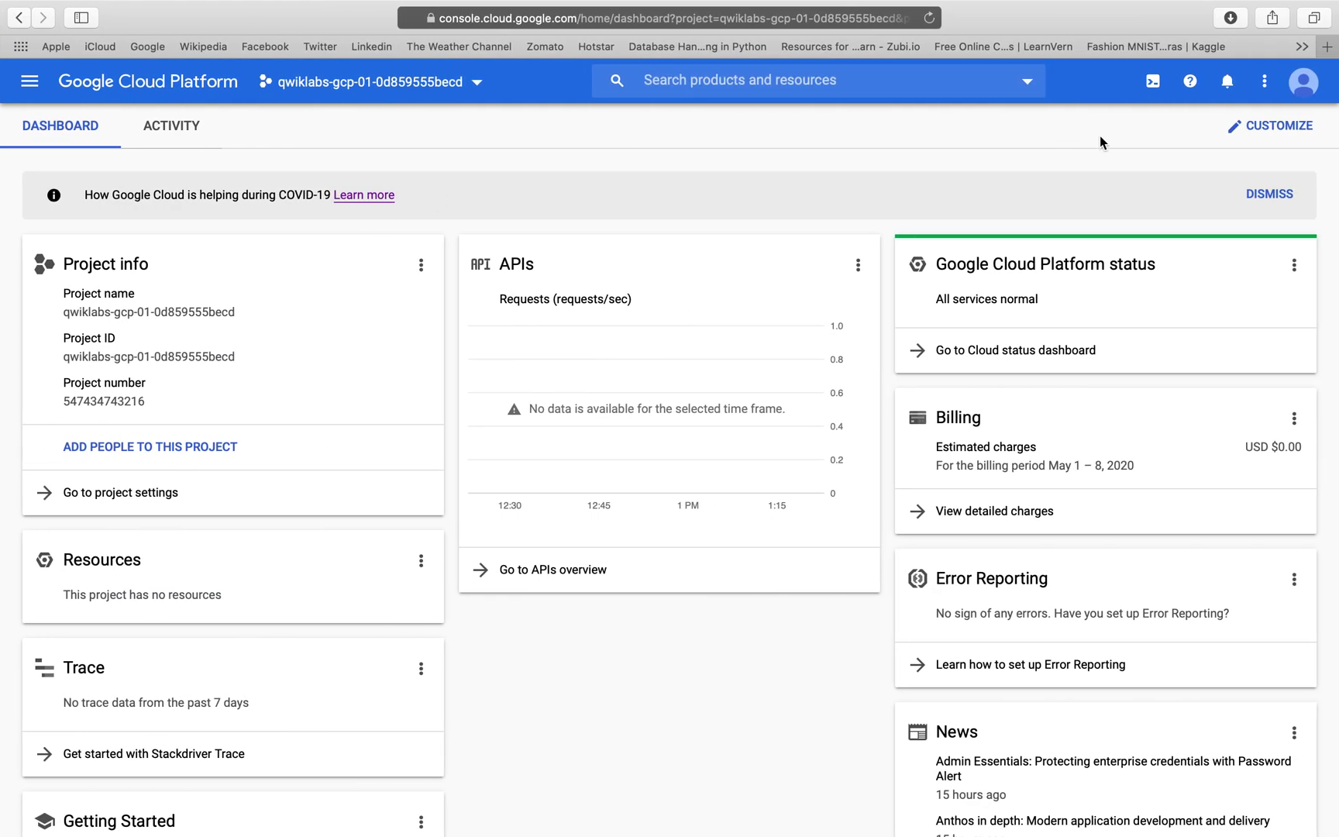
{"action": "left_click", "coordinate": [1158, 83]}
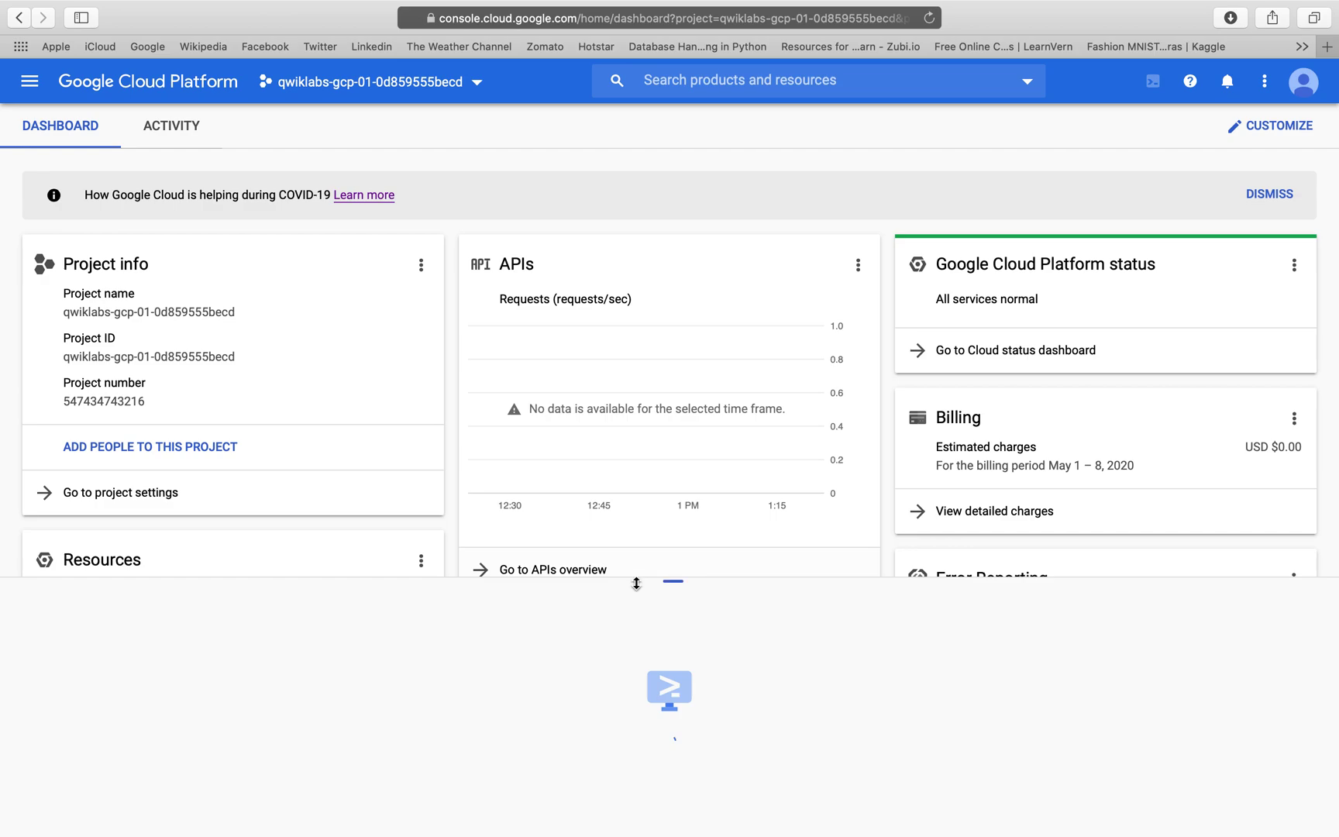
{"action": "left_click_drag", "start_coordinate": [663, 582], "coordinate": [669, 443]}
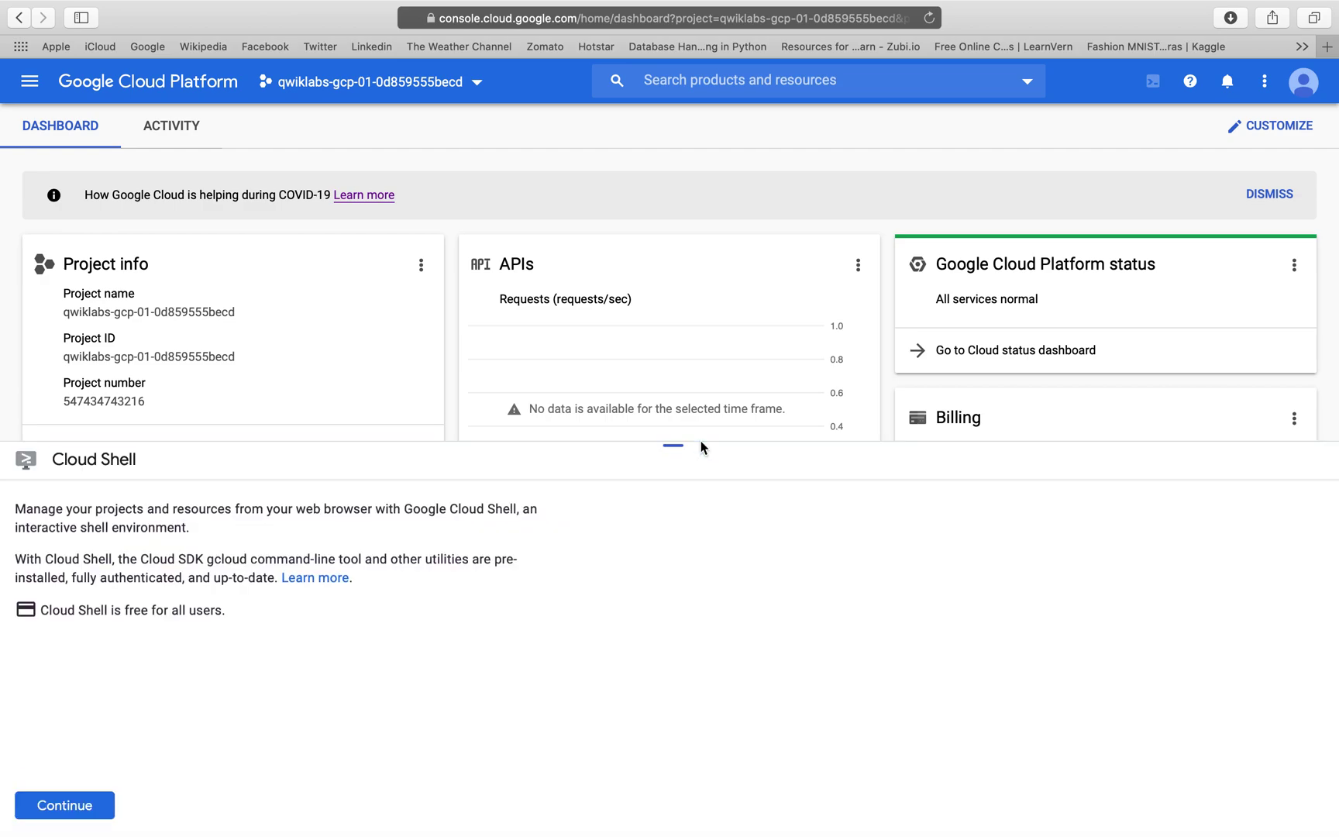
{"action": "left_click", "coordinate": [64, 805]}
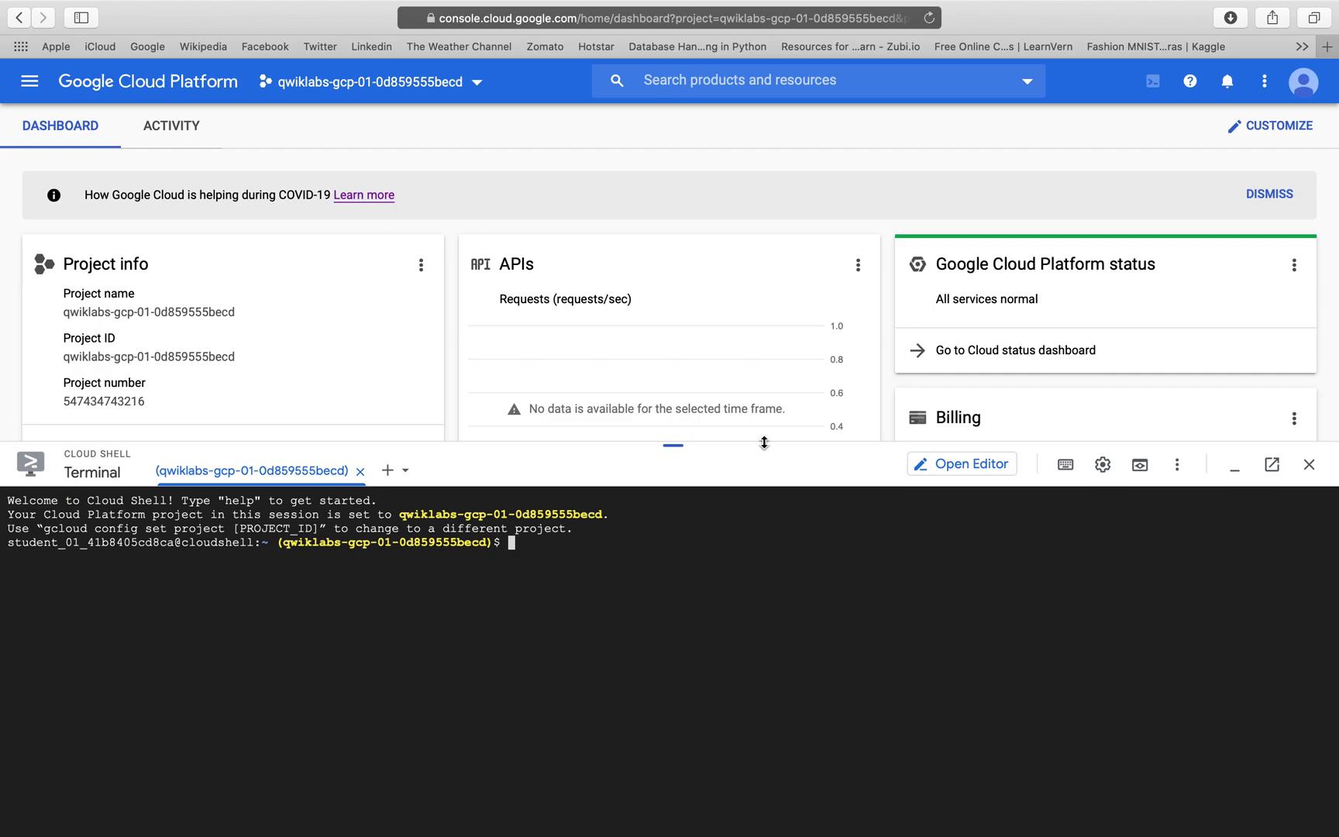
- Consult the lab's Task 1 instructions and open the APIs & Services dashboard in the Google Cloud console
{"action": "key", "text": "ctrl+Left"}
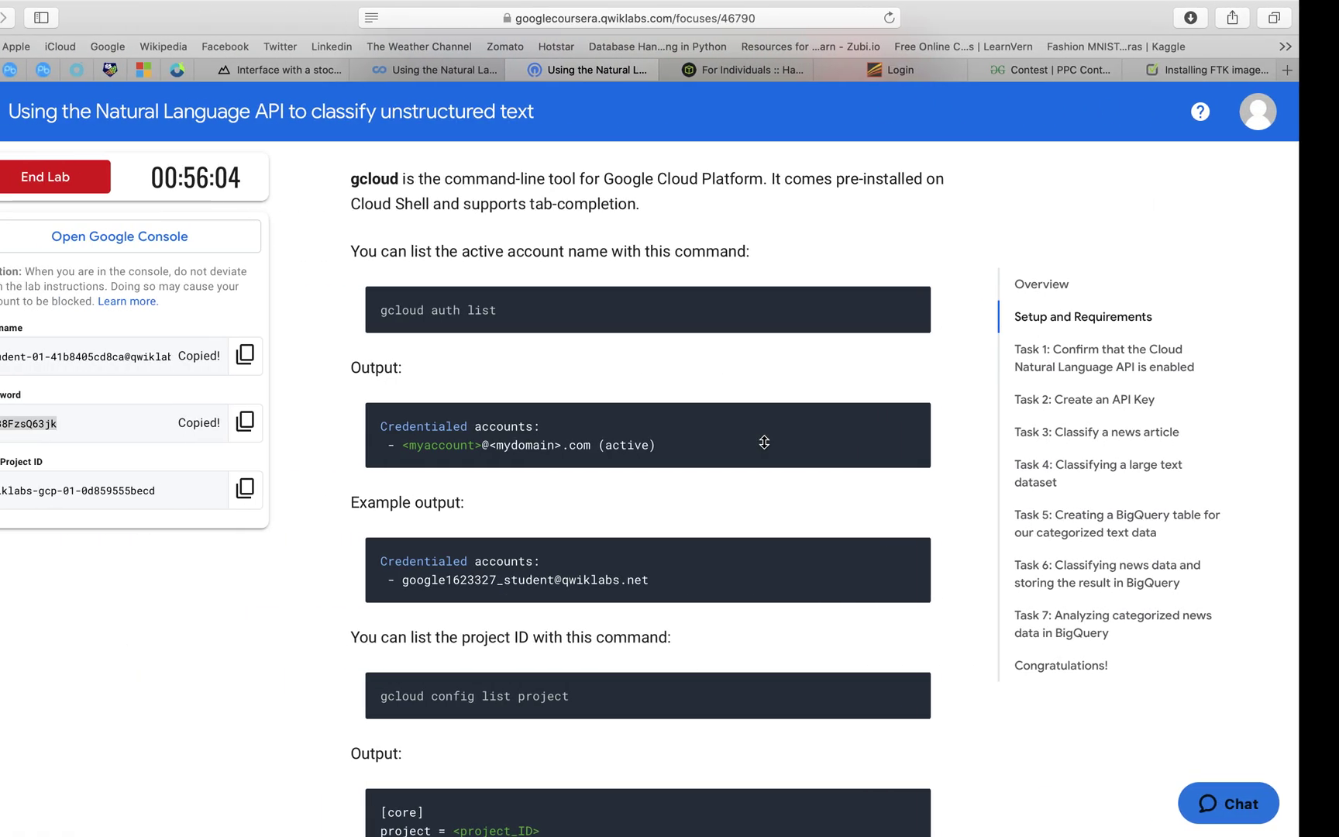
{"action": "scroll", "coordinate": [764, 442], "scroll_direction": "down", "scroll_amount": 6}
{"action": "scroll", "coordinate": [763, 442], "scroll_direction": "down", "scroll_amount": 10}
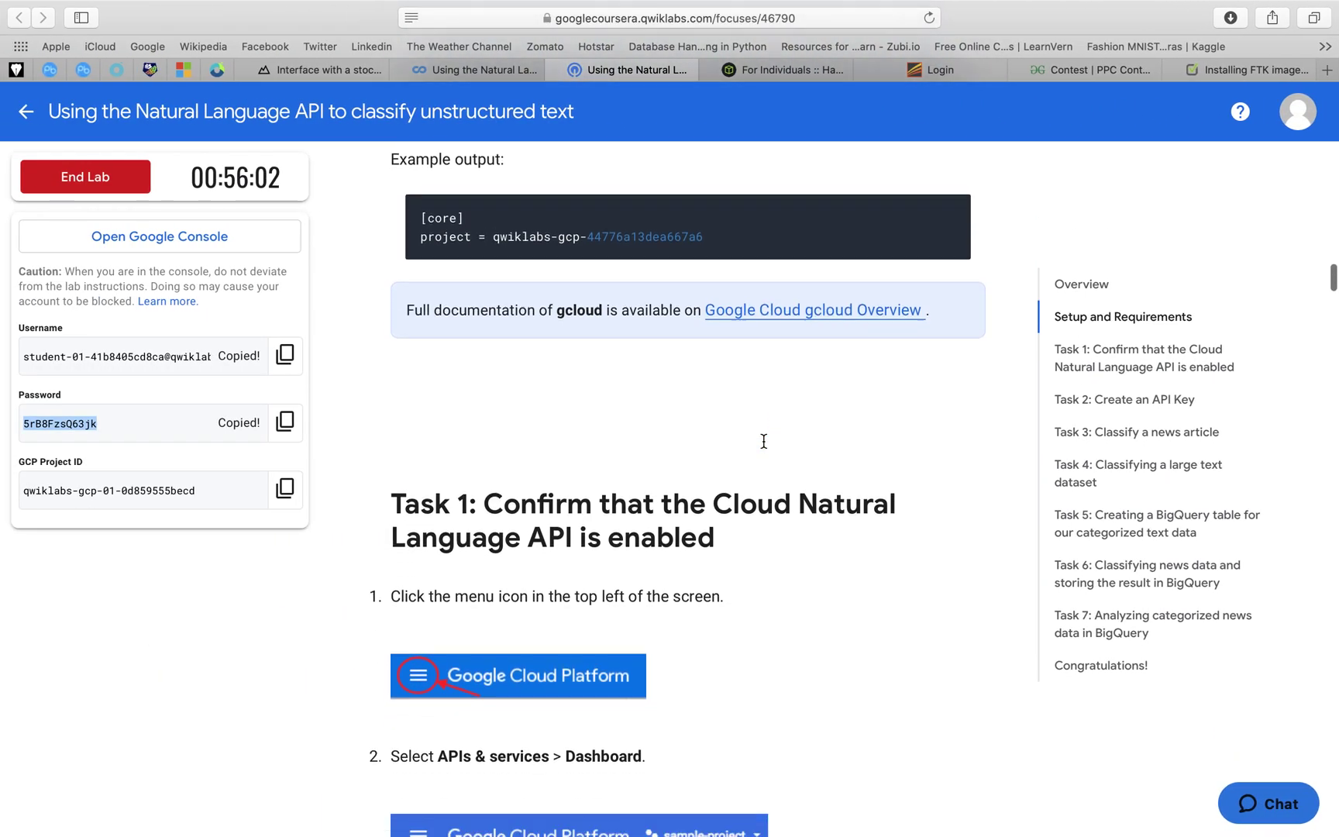
{"action": "scroll", "coordinate": [763, 447], "scroll_direction": "down", "scroll_amount": 2}
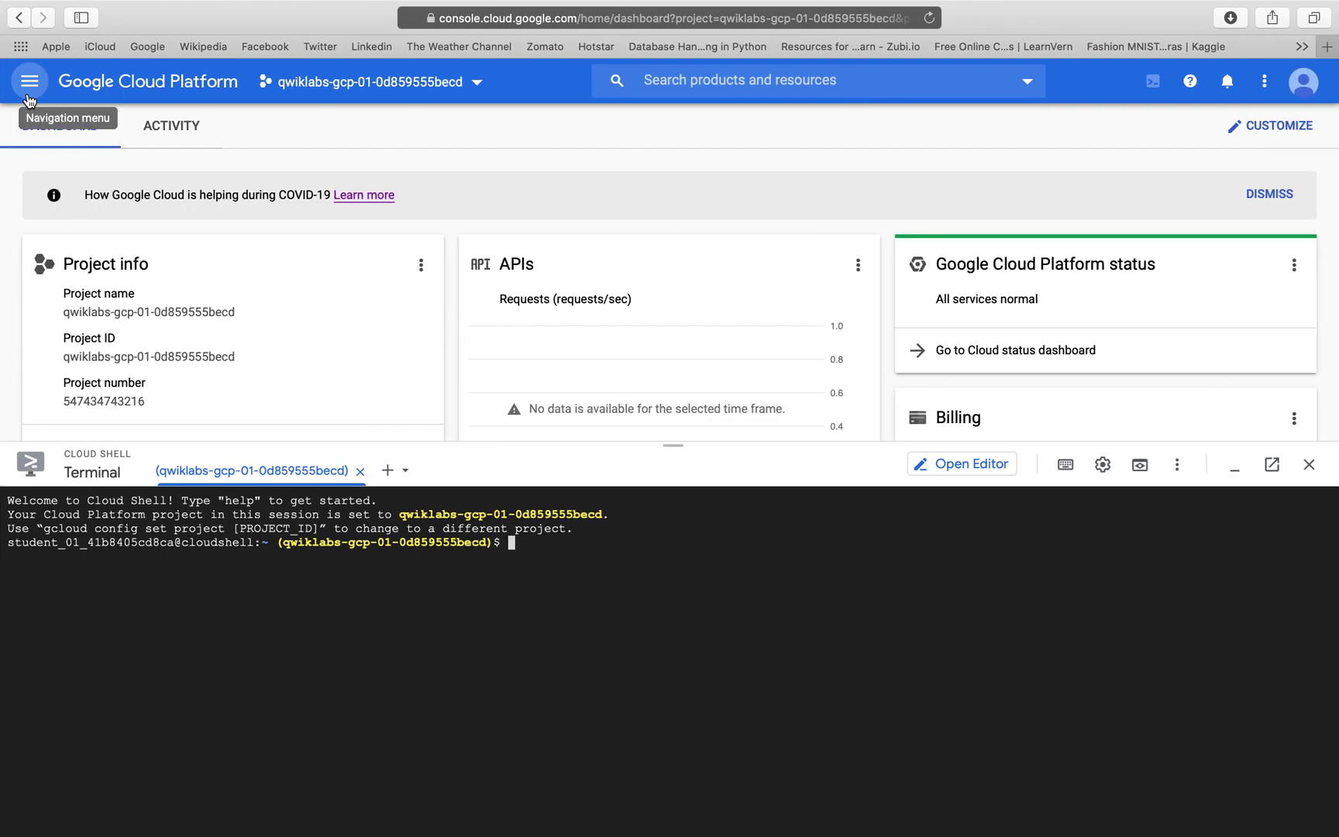
{"action": "left_click", "coordinate": [28, 95]}
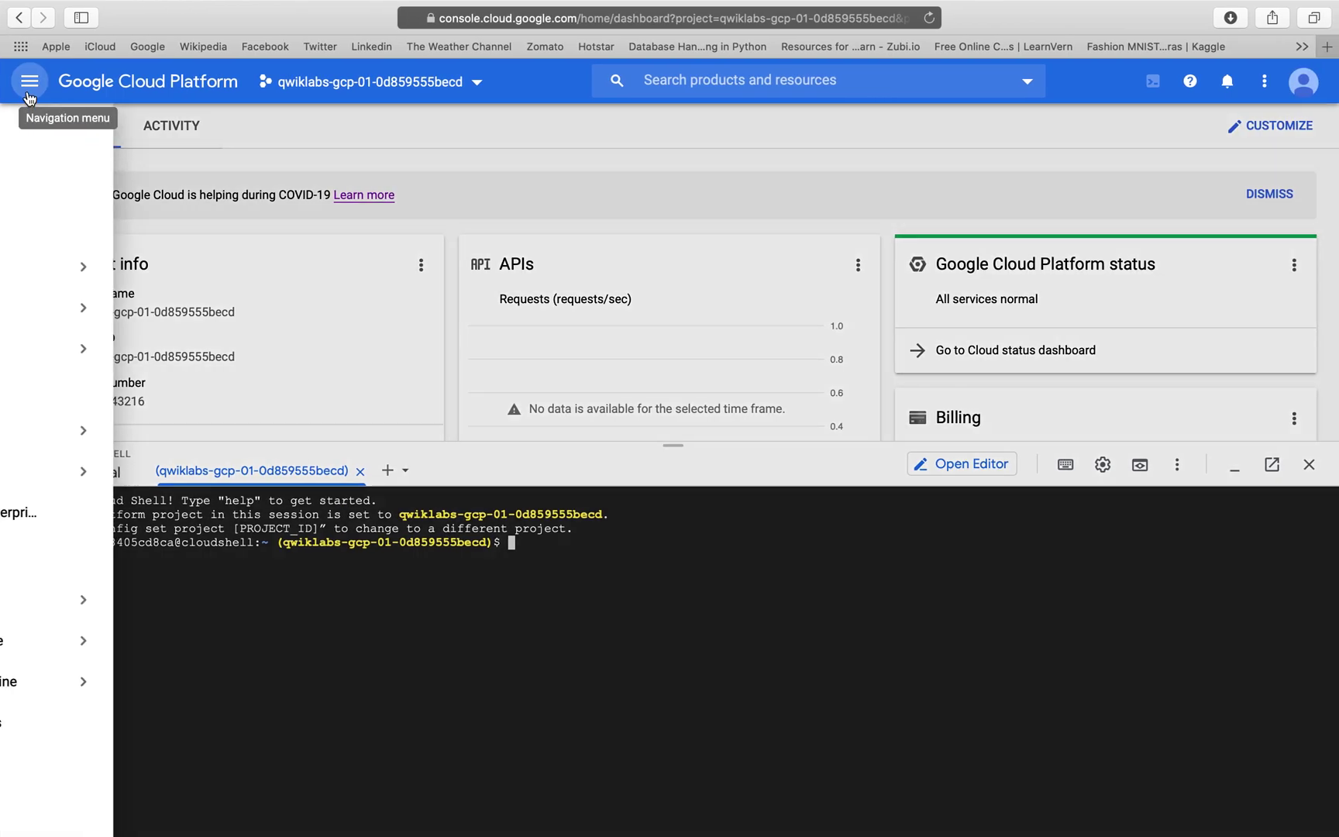
{"action": "left_click", "coordinate": [143, 281]}
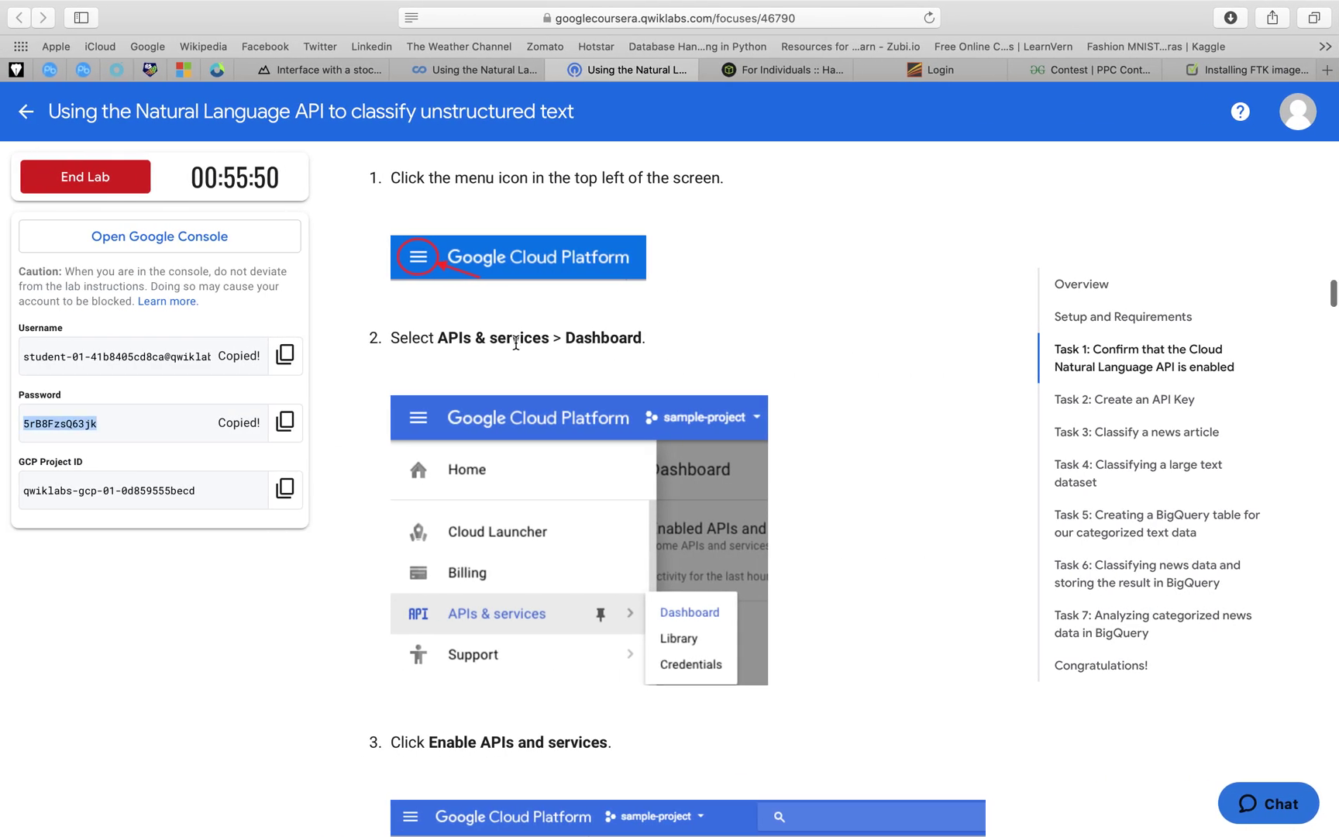
- Read the remaining Task 1 instructions on finding the Natural Language API and open the console's API Library
{"action": "scroll", "coordinate": [516, 344], "scroll_direction": "down", "scroll_amount": 5}
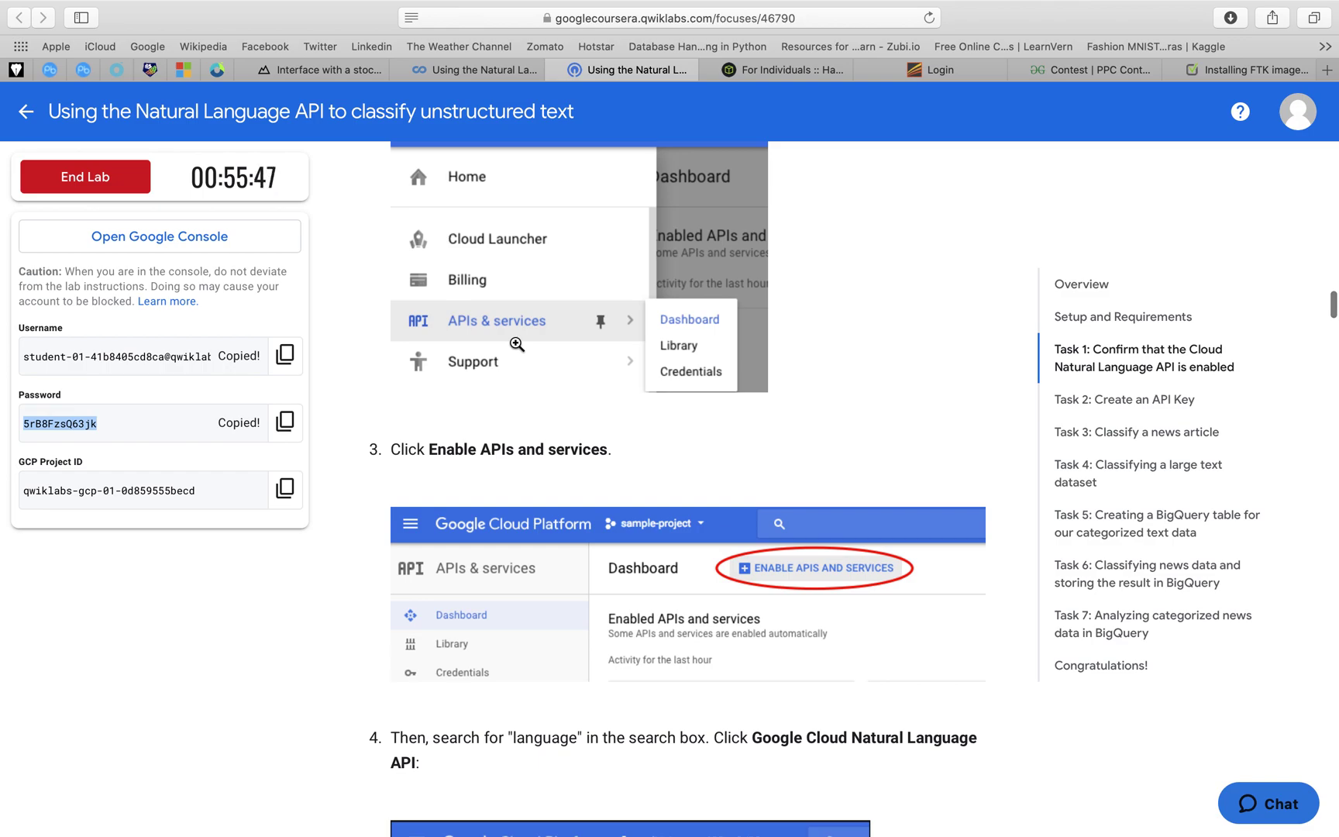
{"action": "scroll", "coordinate": [517, 344], "scroll_direction": "down", "scroll_amount": 5}
{"action": "scroll", "coordinate": [516, 348], "scroll_direction": "up", "scroll_amount": 2}
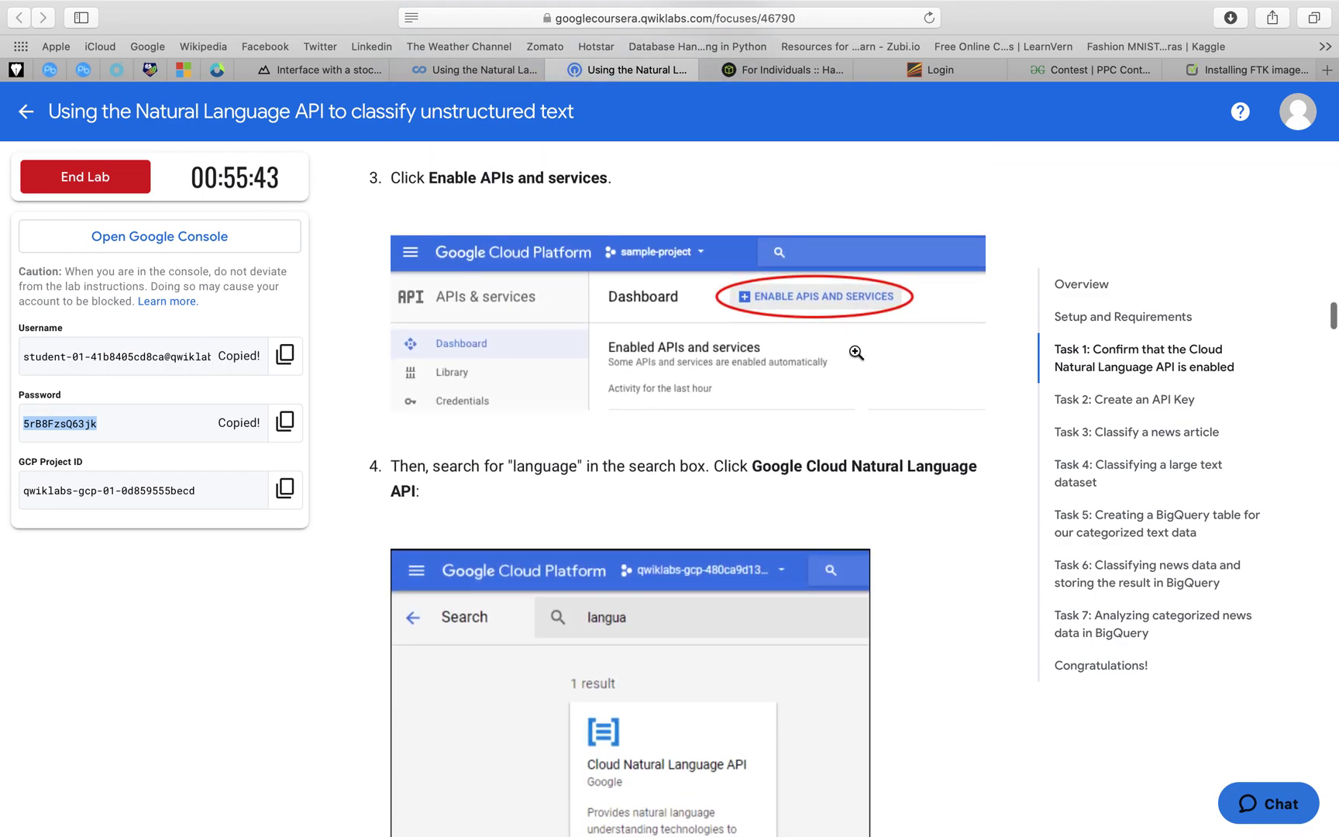
{"action": "scroll", "coordinate": [860, 348], "scroll_direction": "down", "scroll_amount": 3}
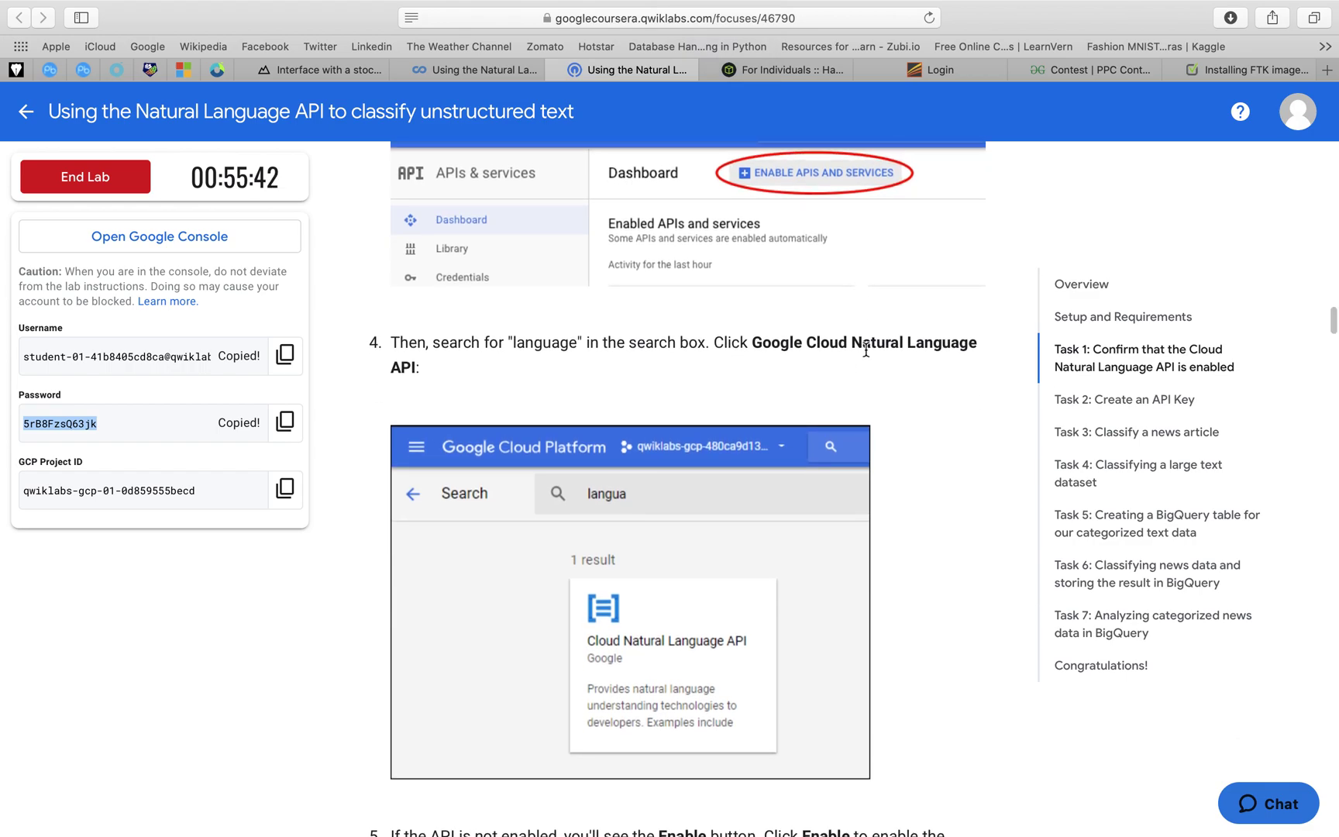
{"action": "key", "text": "ctrl+Right"}
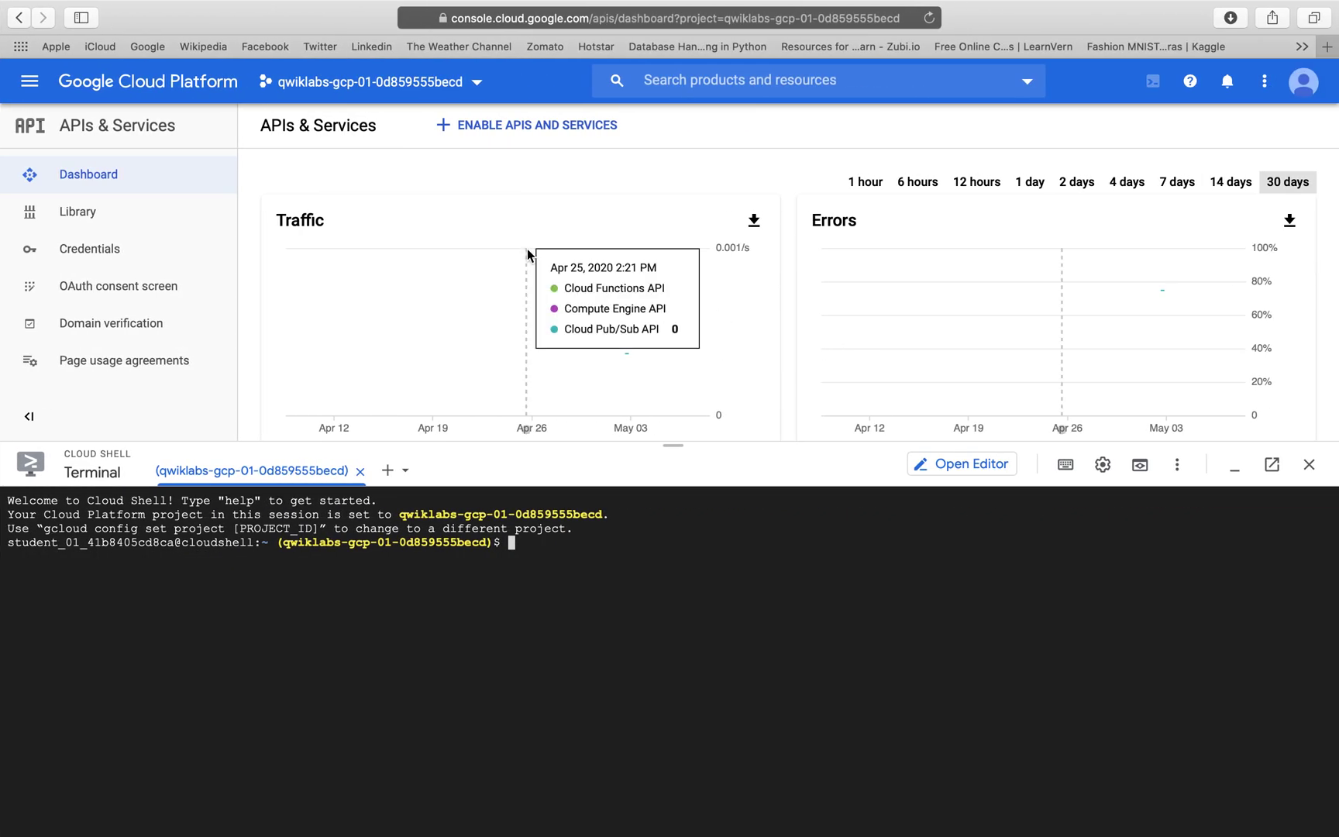
{"action": "left_click", "coordinate": [523, 139]}
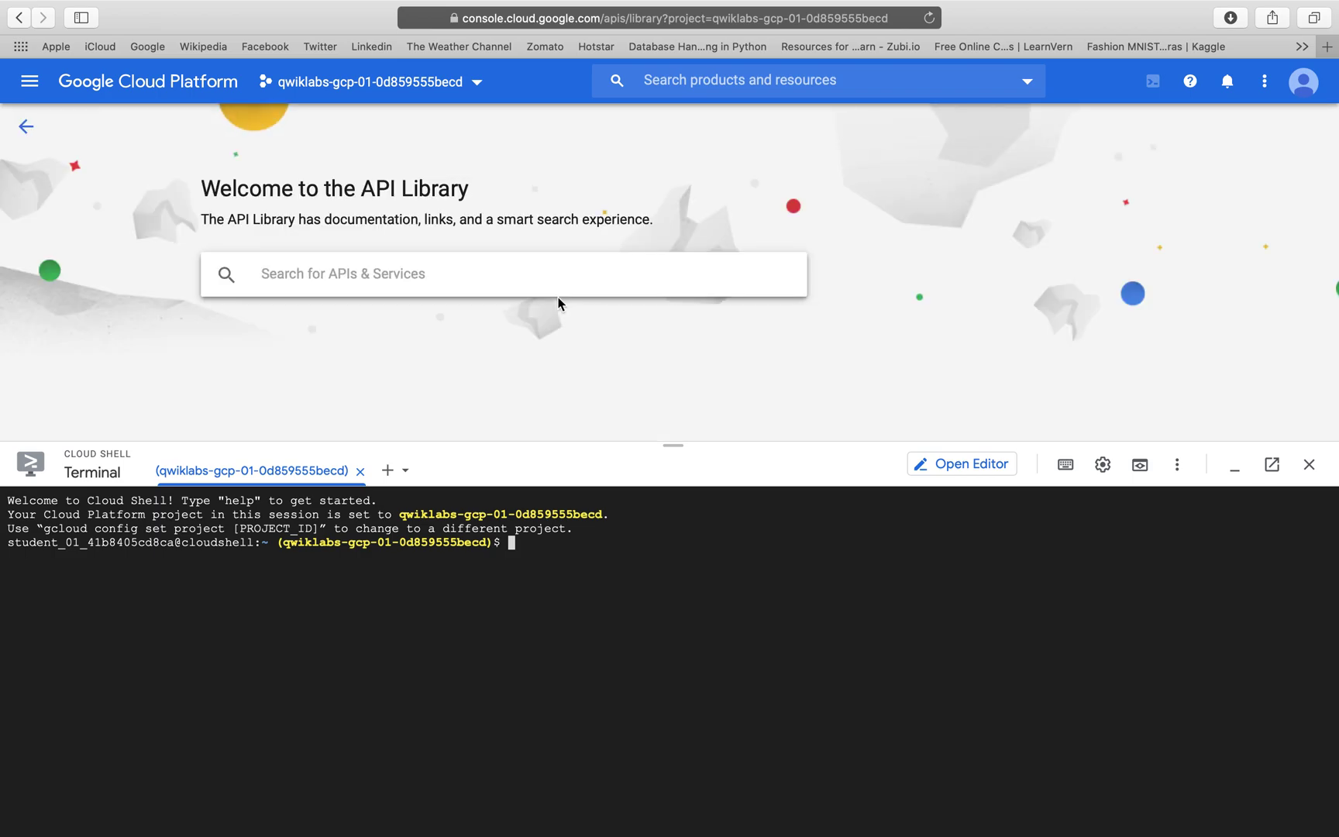
- Search the API Library for "cloud natural language api", open the Cloud Natural Language API page and shrink the Cloud Shell pane to view its status
{"action": "left_click", "coordinate": [558, 296]}
{"action": "type", "text": "cloud natu"}
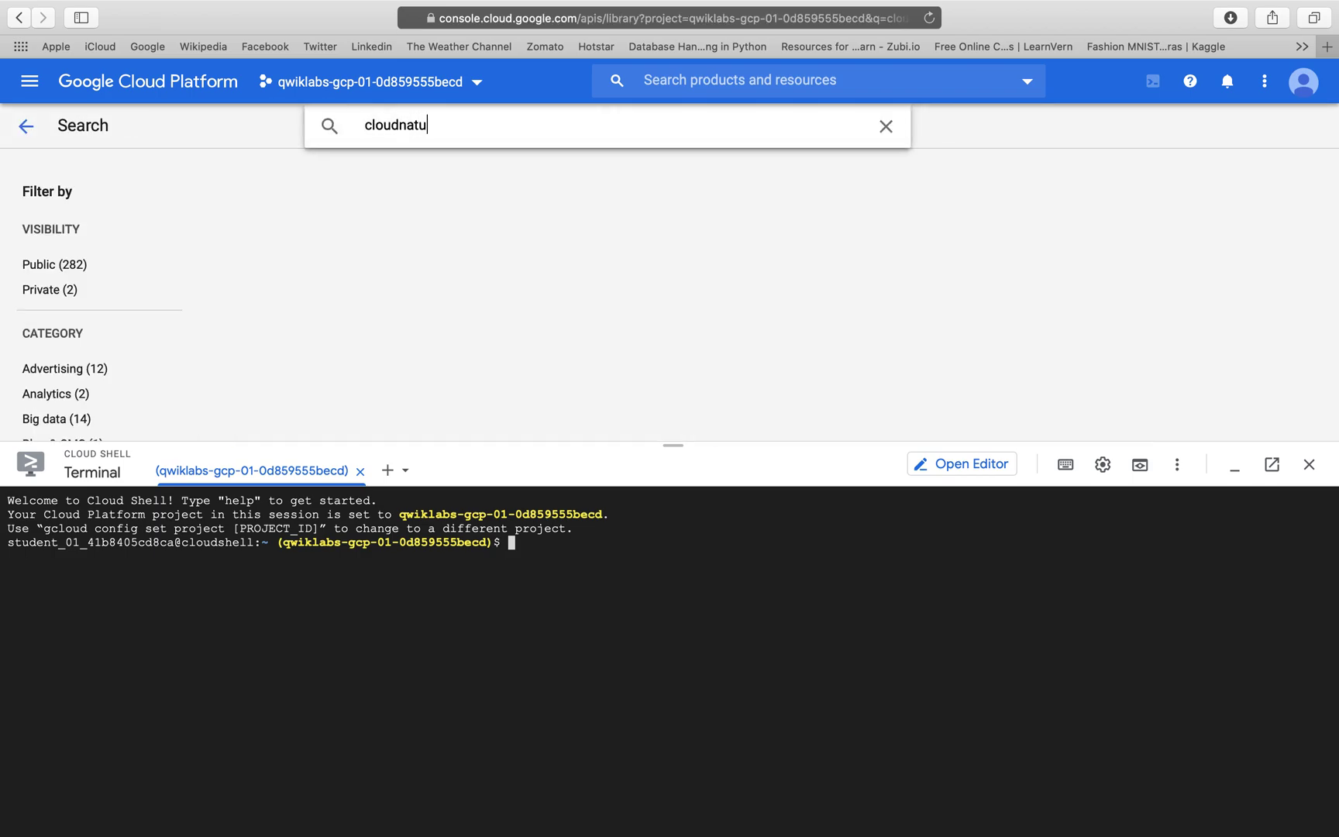
{"action": "type", "text": "ral language "}
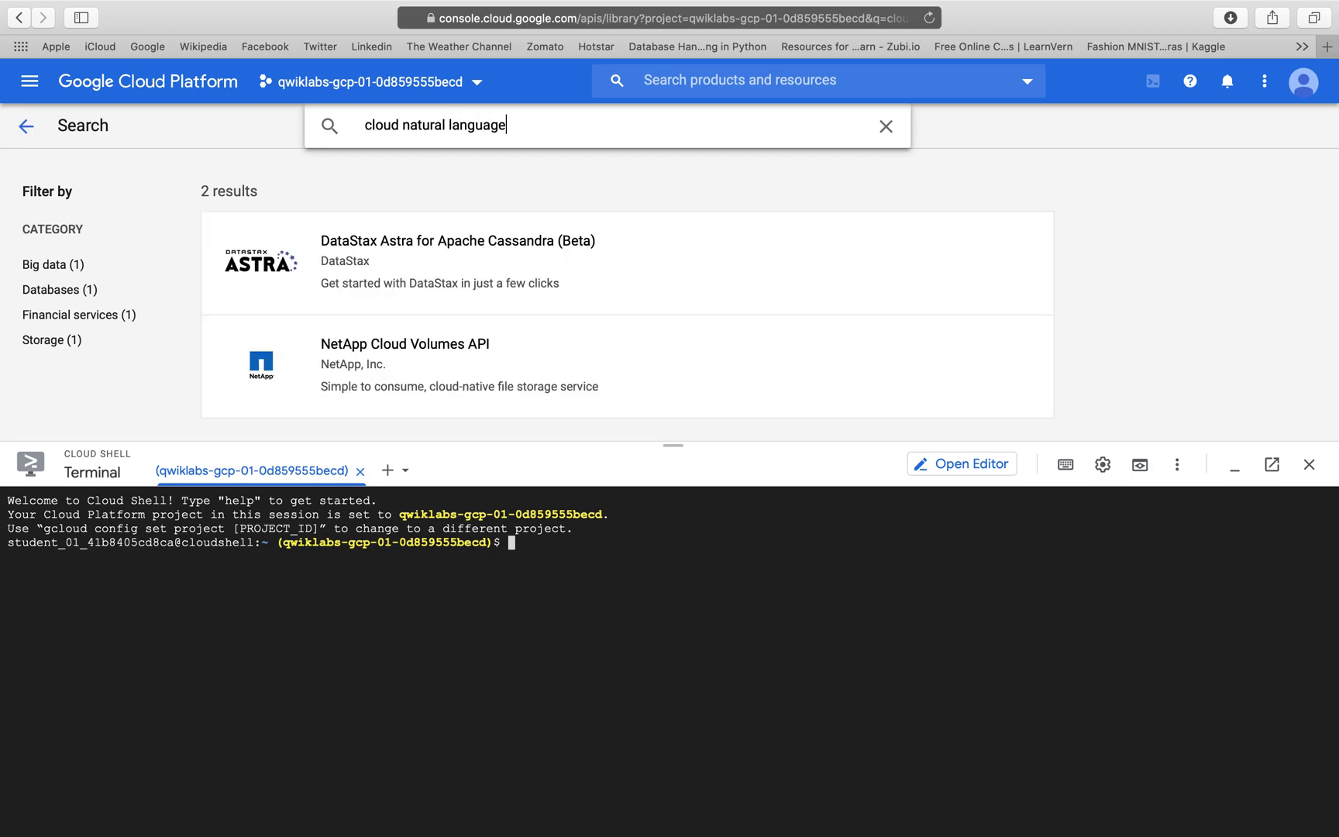
{"action": "type", "text": "api"}
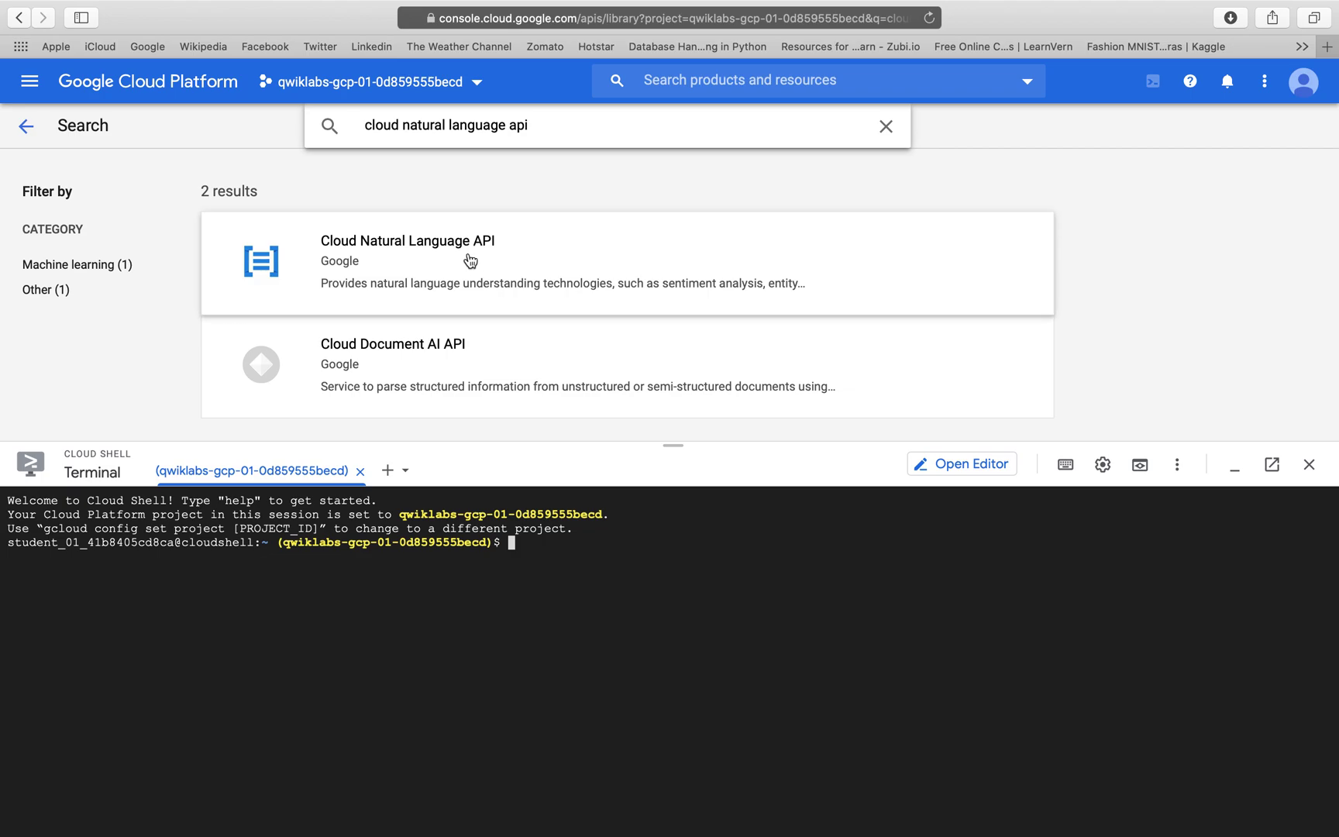
{"action": "left_click", "coordinate": [442, 246]}
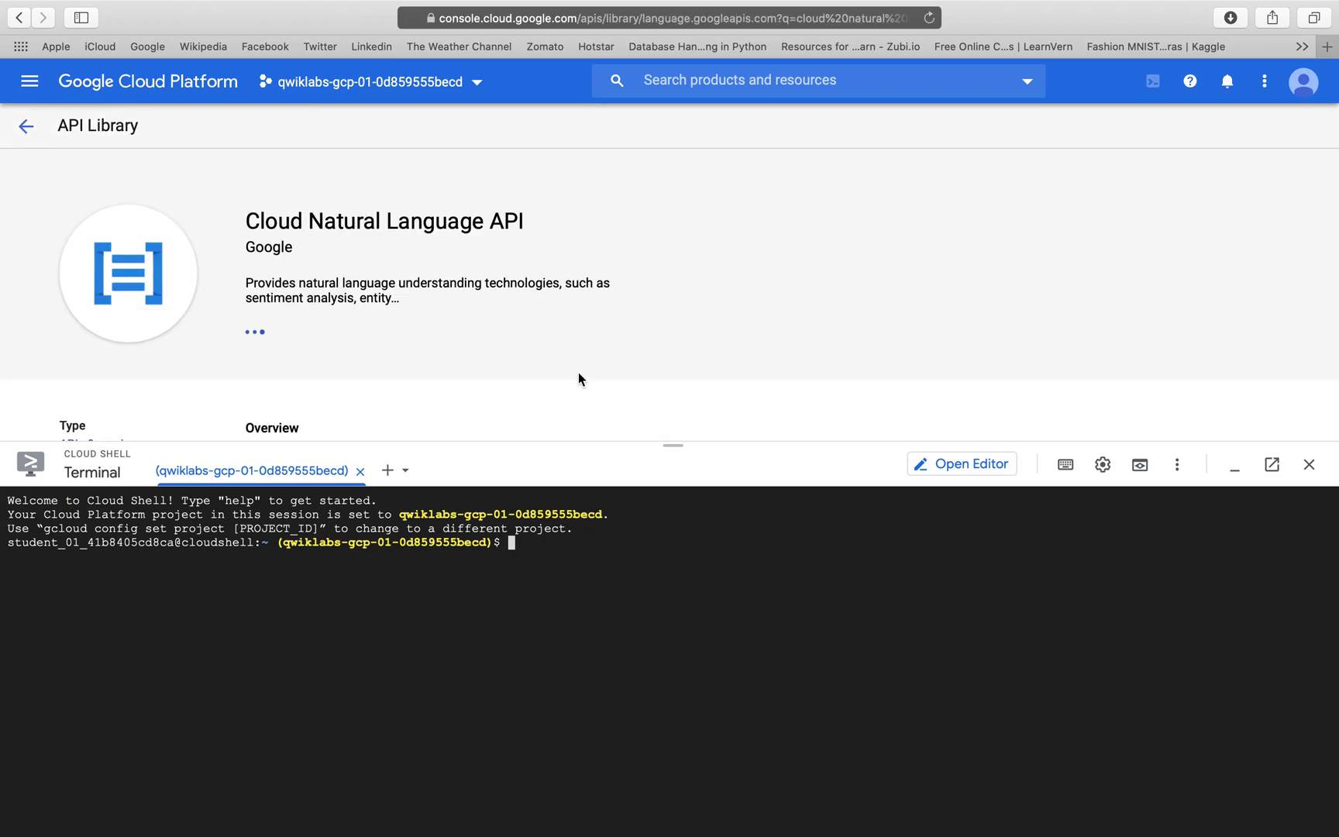
{"action": "left_click_drag", "start_coordinate": [678, 447], "coordinate": [651, 579]}
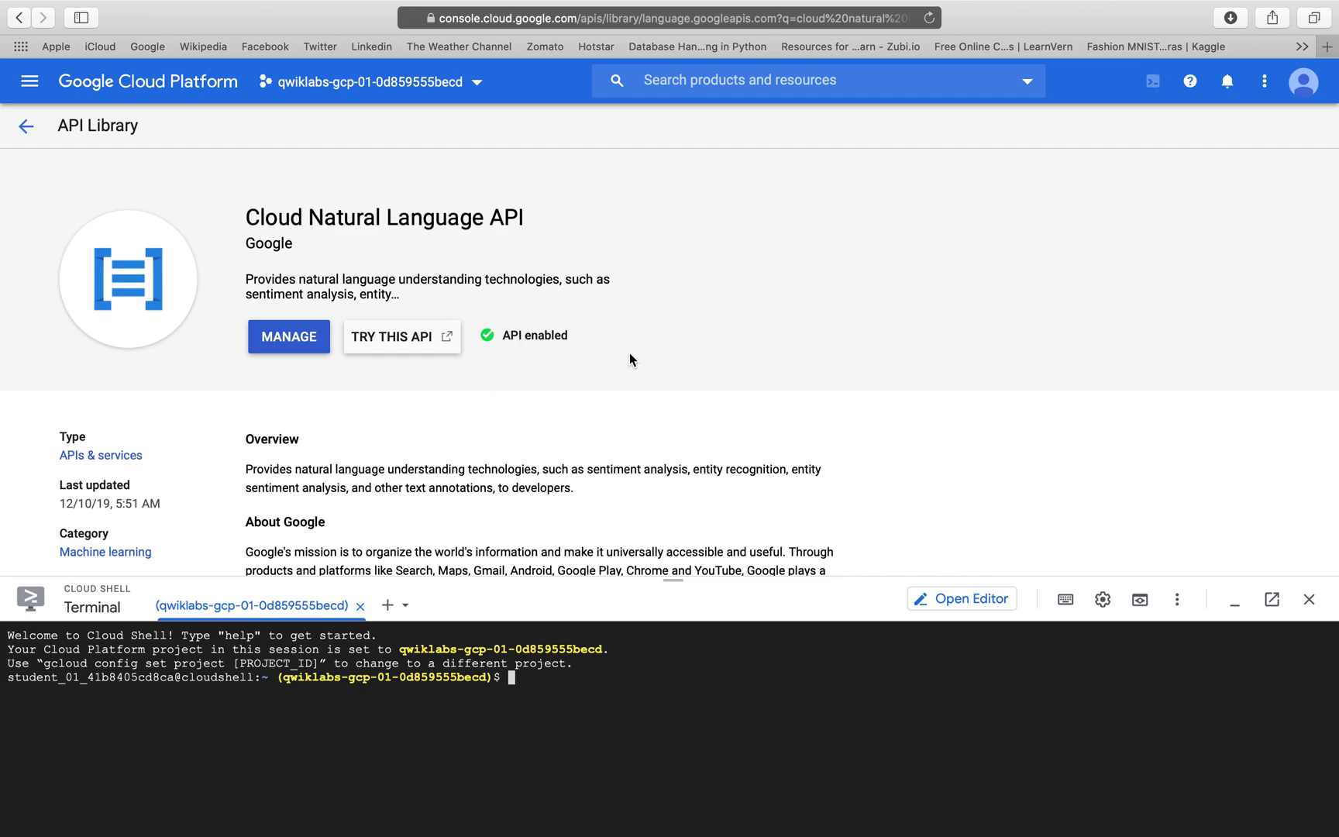
- Read the rest of the lab's Task 1 and the start of Task 2, and open the APIs & Services Credentials page in the console
{"action": "key", "text": "ctrl+Left"}
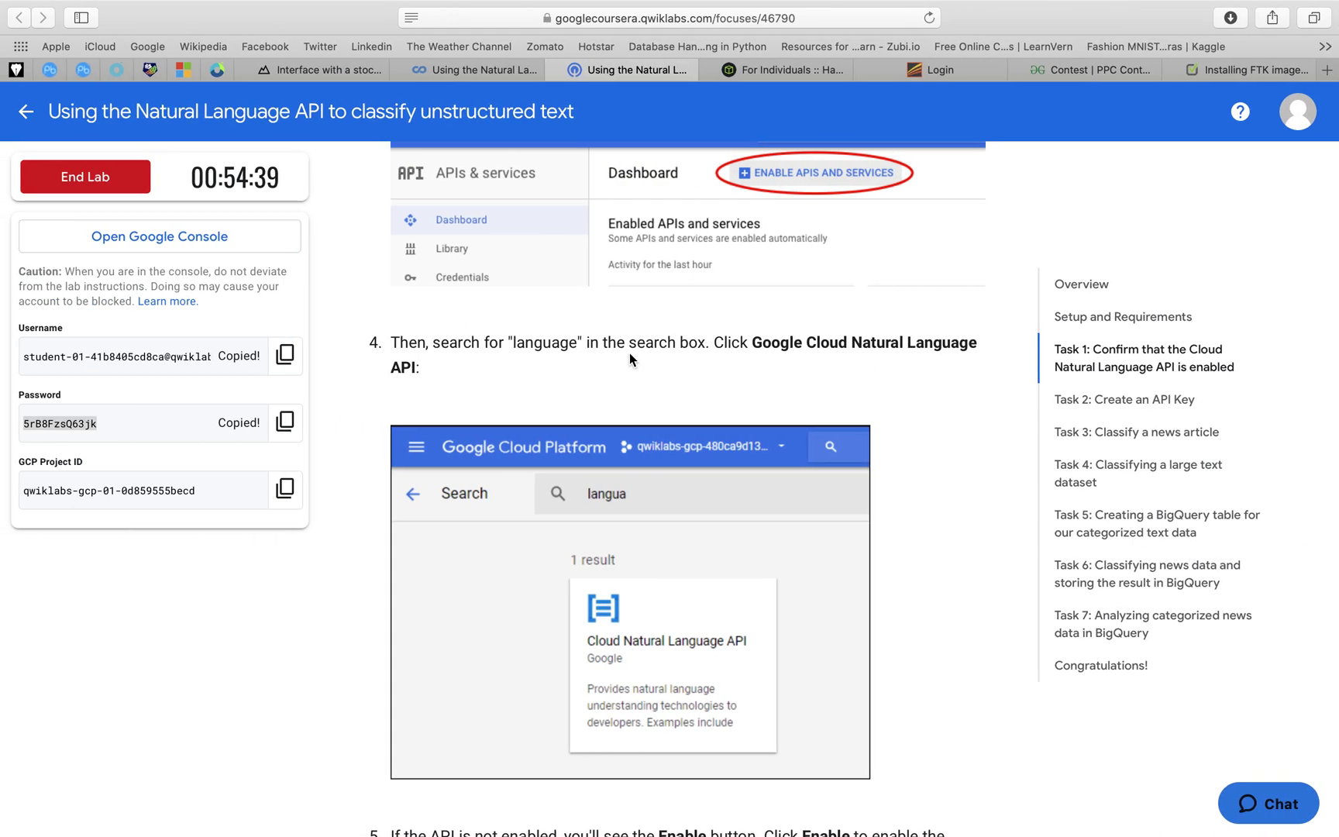
{"action": "scroll", "coordinate": [631, 355], "scroll_direction": "down", "scroll_amount": 3}
{"action": "scroll", "coordinate": [630, 355], "scroll_direction": "down", "scroll_amount": 5}
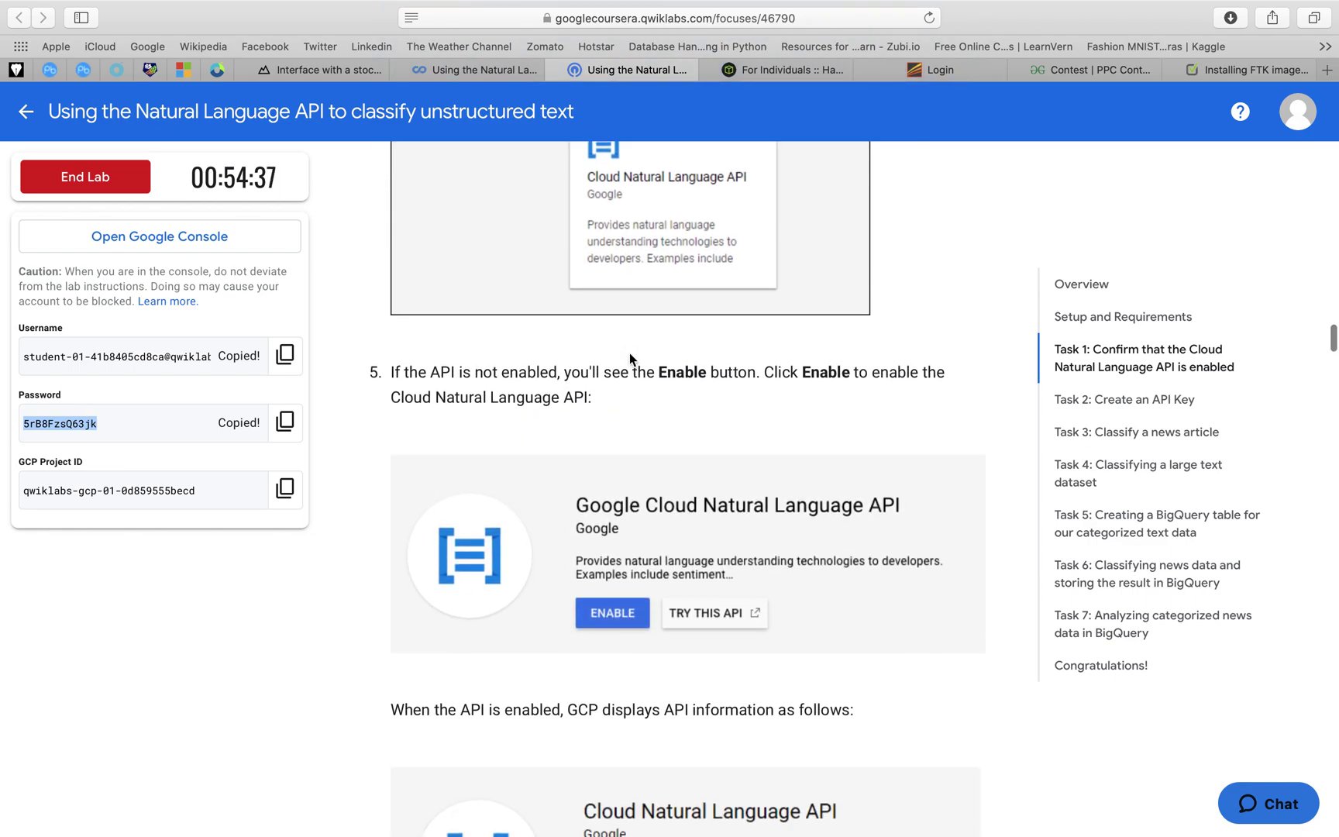
{"action": "scroll", "coordinate": [630, 355], "scroll_direction": "down", "scroll_amount": 8}
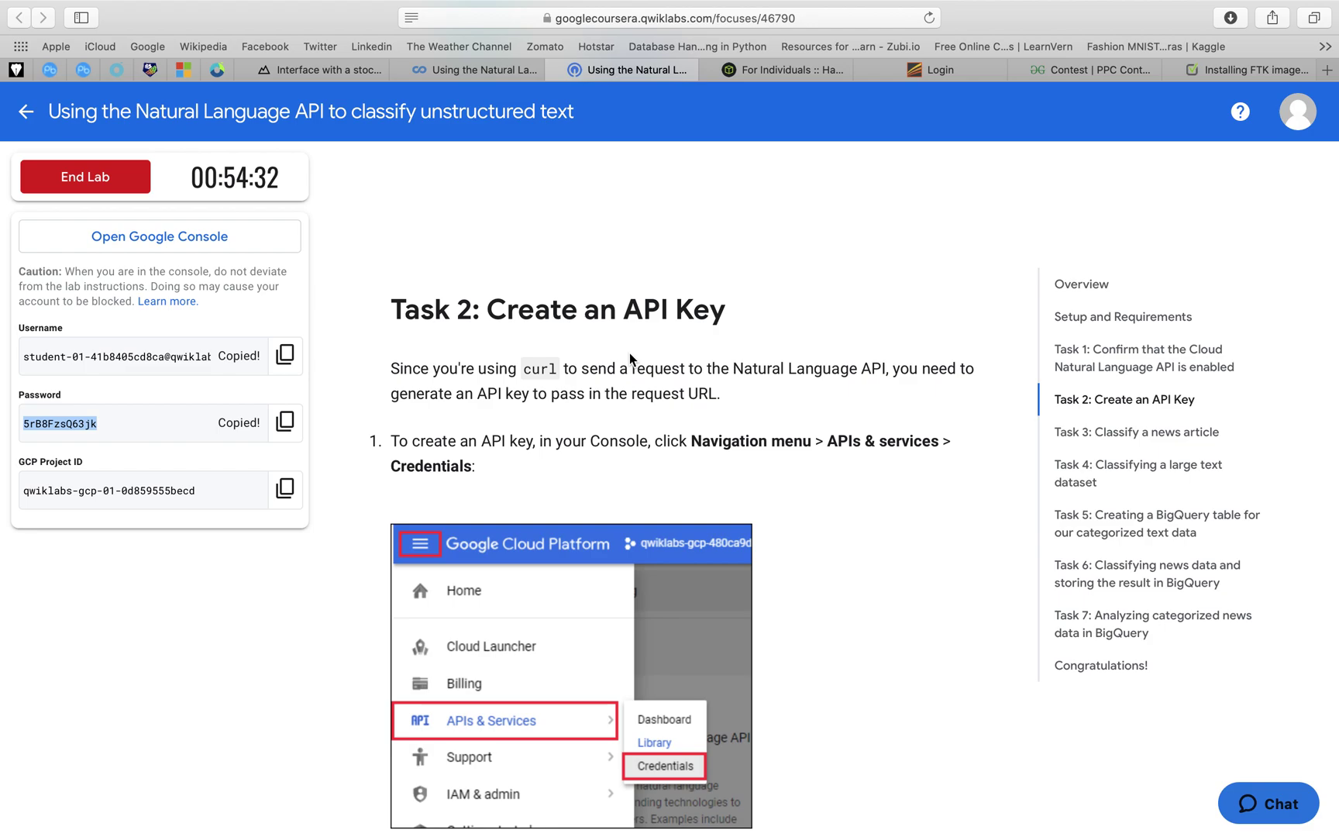
{"action": "scroll", "coordinate": [628, 353], "scroll_direction": "down", "scroll_amount": 3}
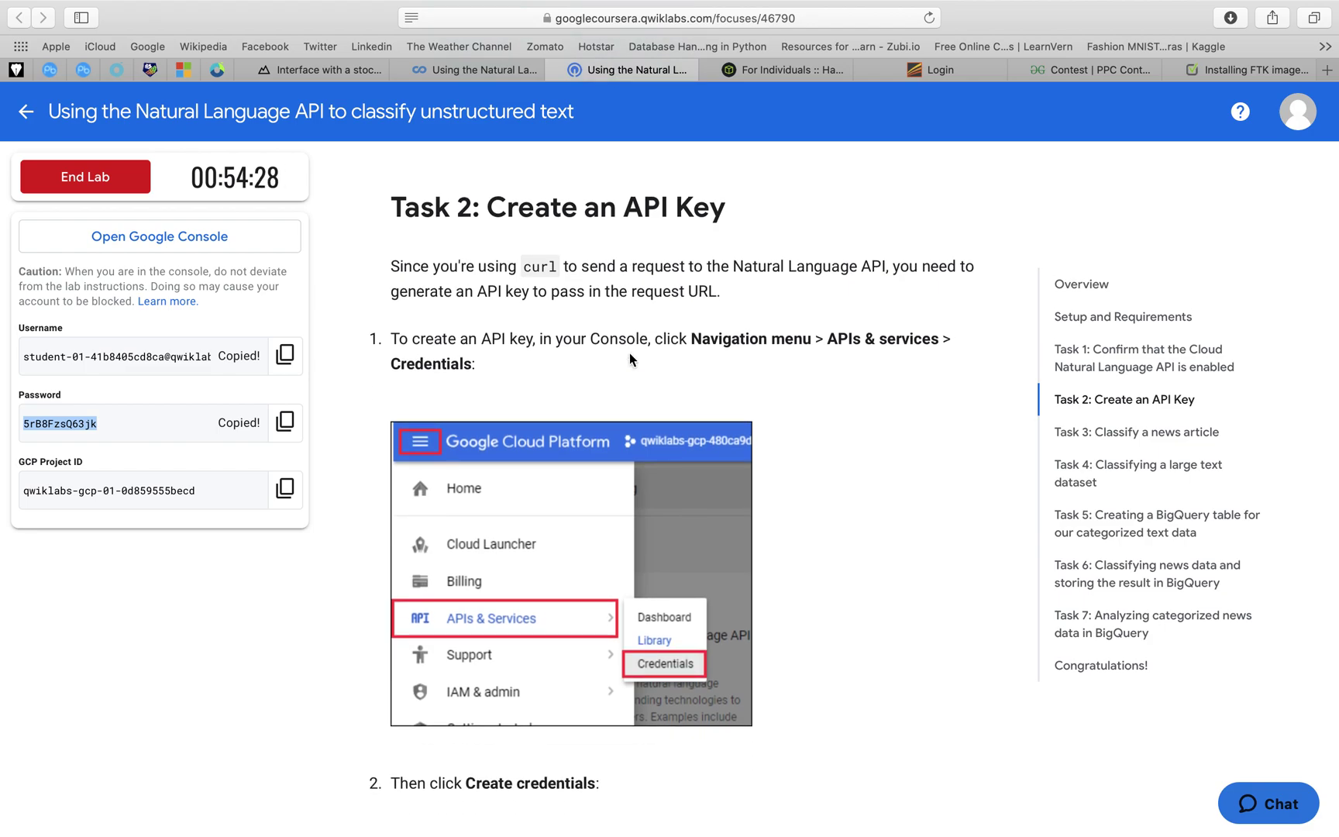
{"action": "key", "text": "ctrl+Right"}
{"action": "left_click", "coordinate": [29, 80]}
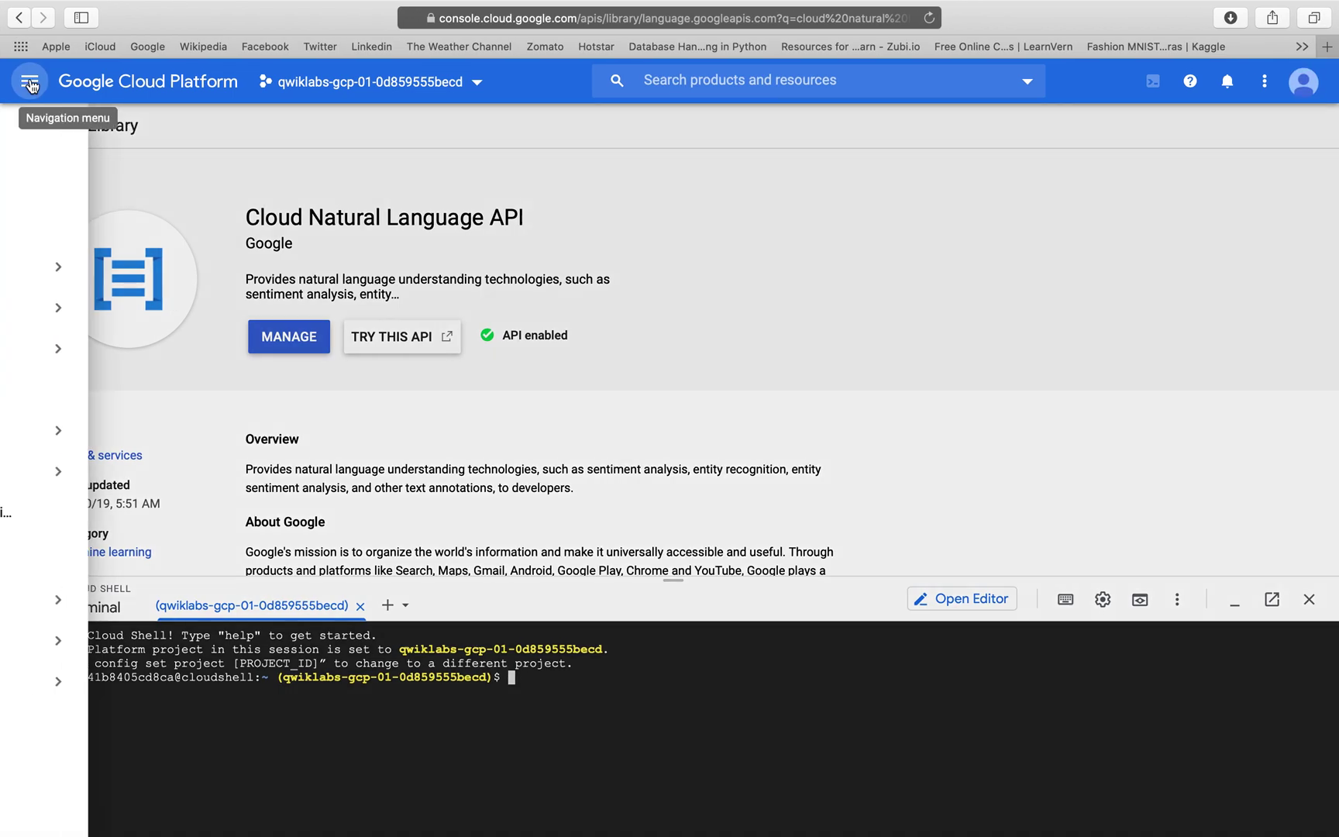
{"action": "mouse_move", "coordinate": [197, 284]}
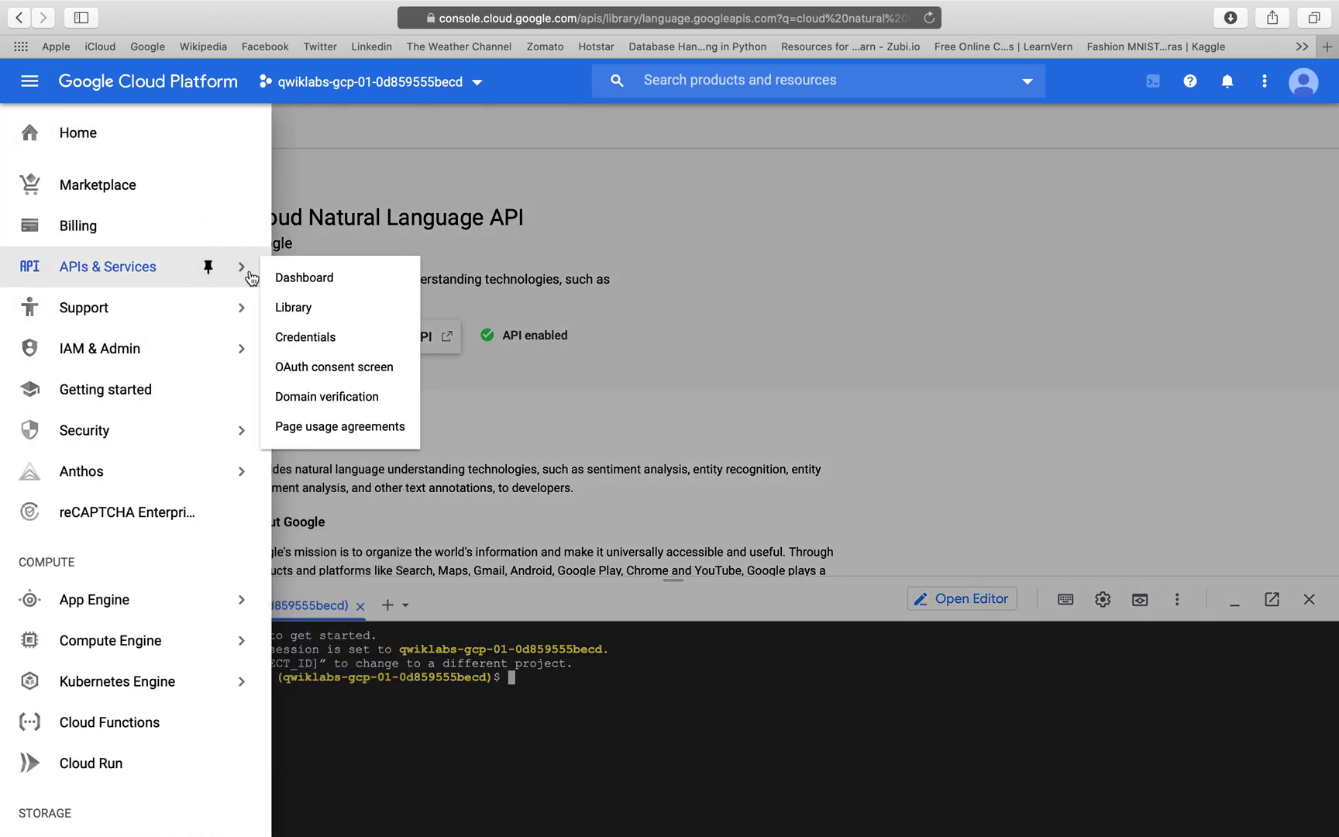
{"action": "left_click", "coordinate": [364, 338]}
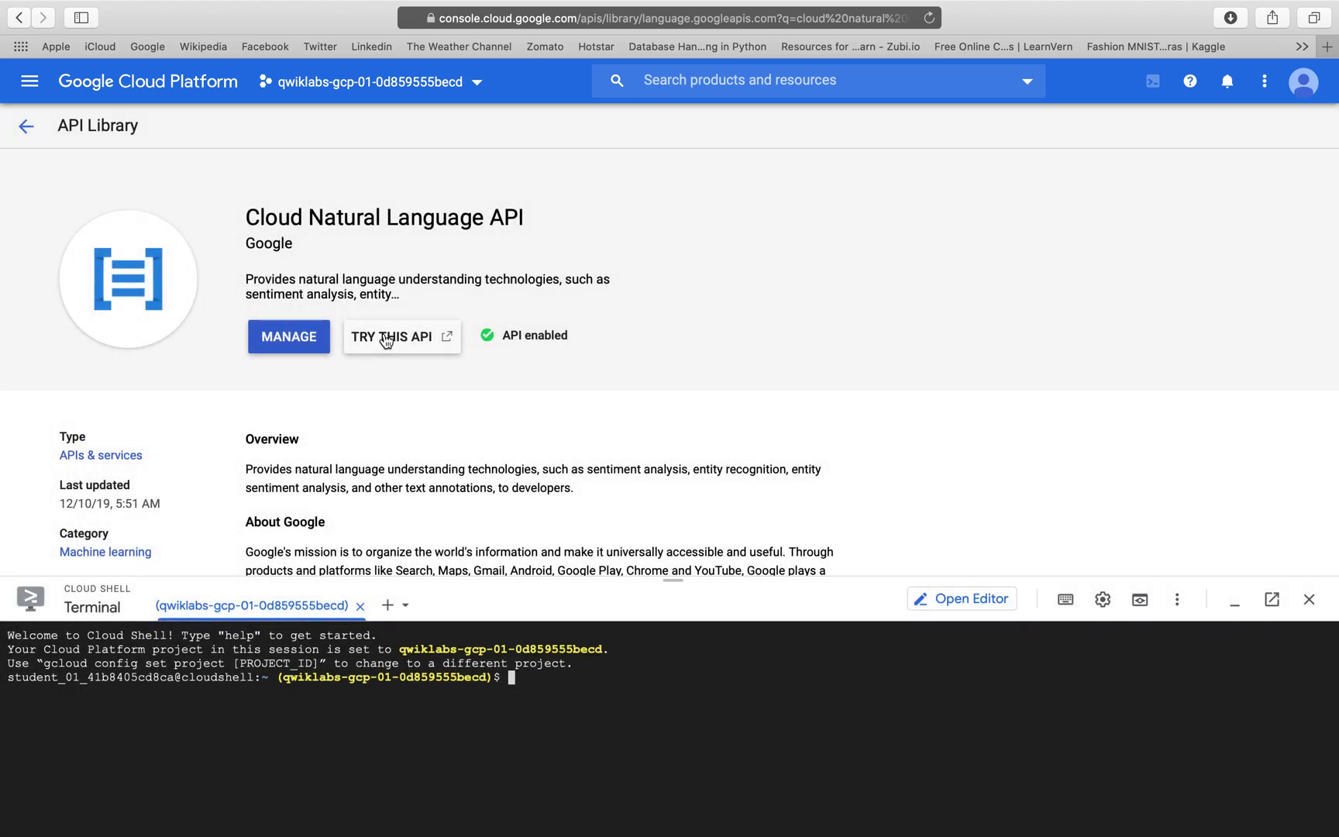
- Consult the lab's Create credentials instructions and create a new API key credential in the console
{"action": "key", "text": "ctrl+Left"}
{"action": "scroll", "coordinate": [583, 356], "scroll_direction": "down", "scroll_amount": 5}
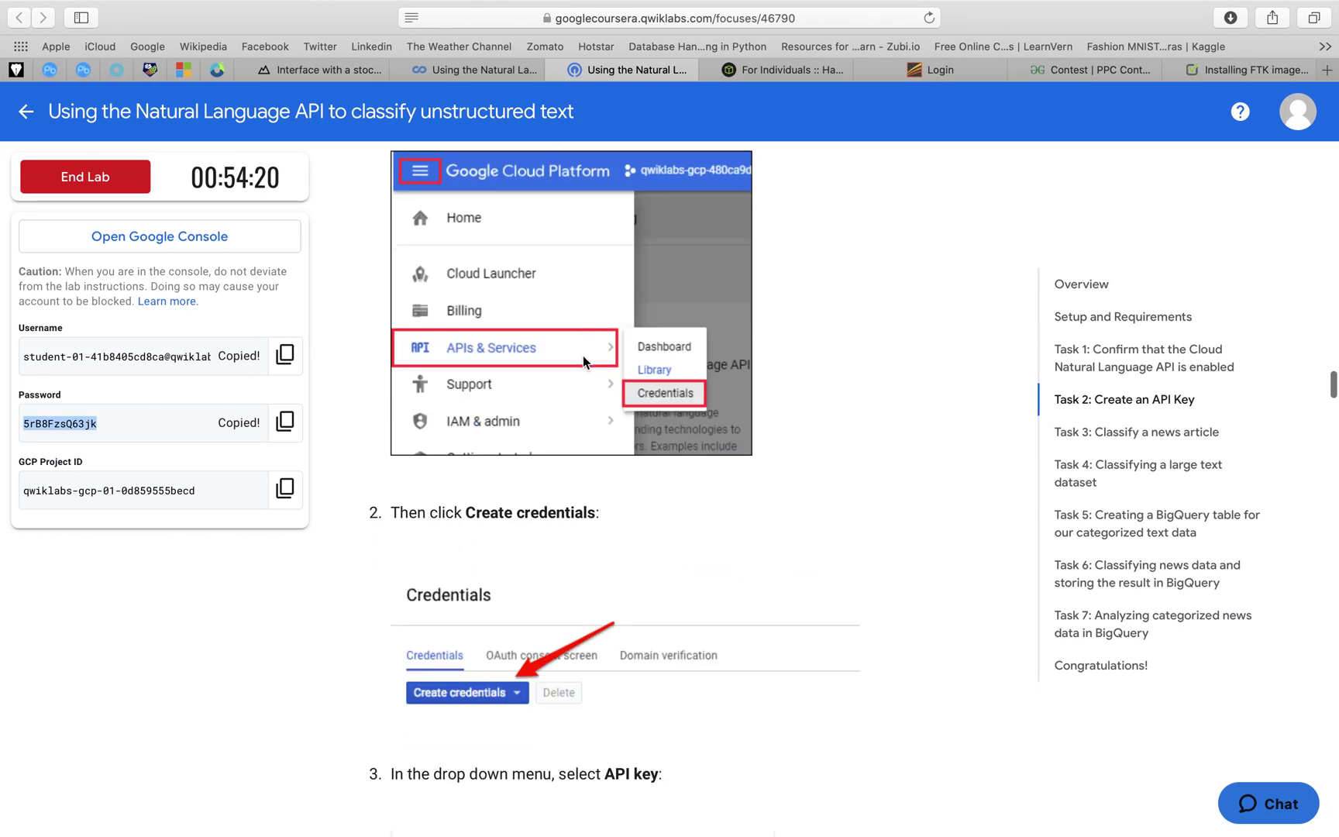
{"action": "scroll", "coordinate": [583, 356], "scroll_direction": "down", "scroll_amount": 5}
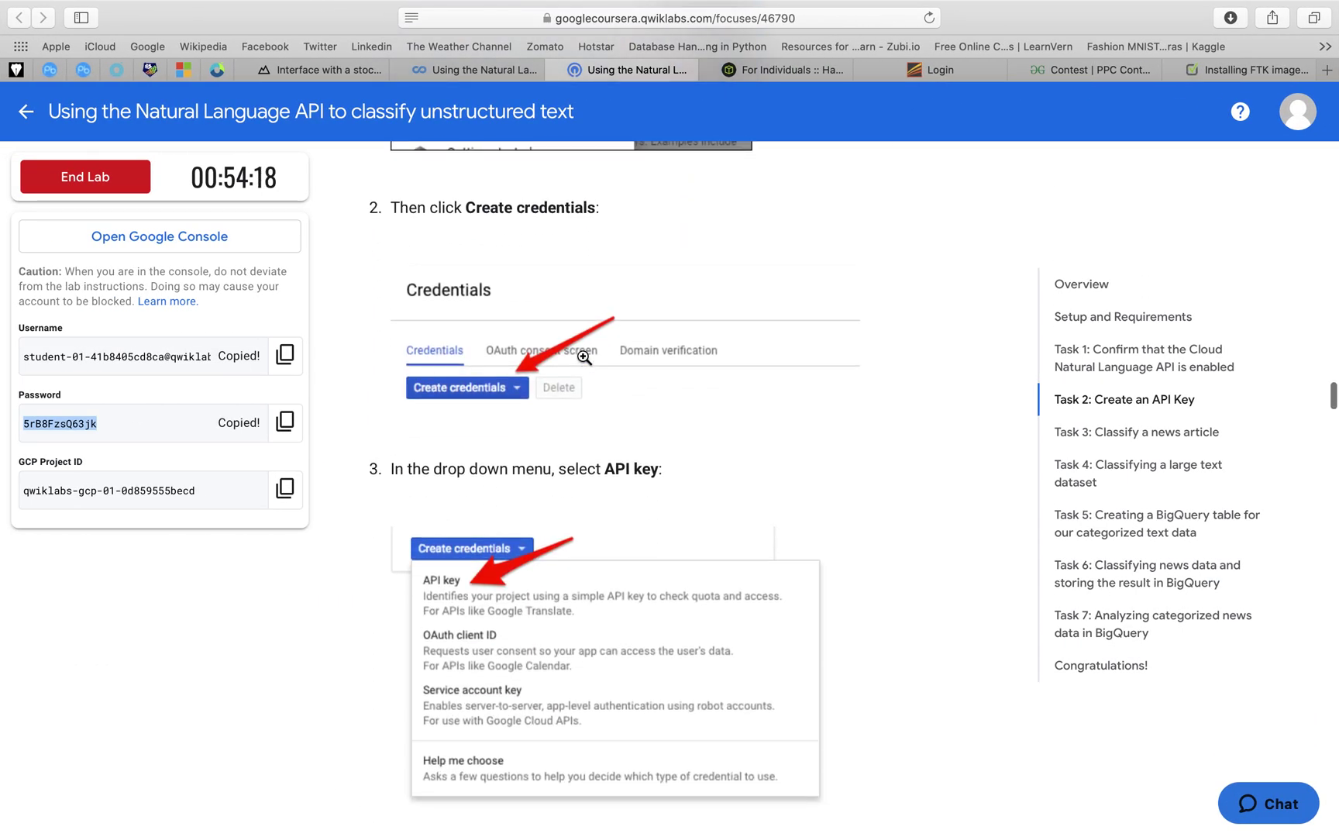
{"action": "key", "text": "ctrl+Right"}
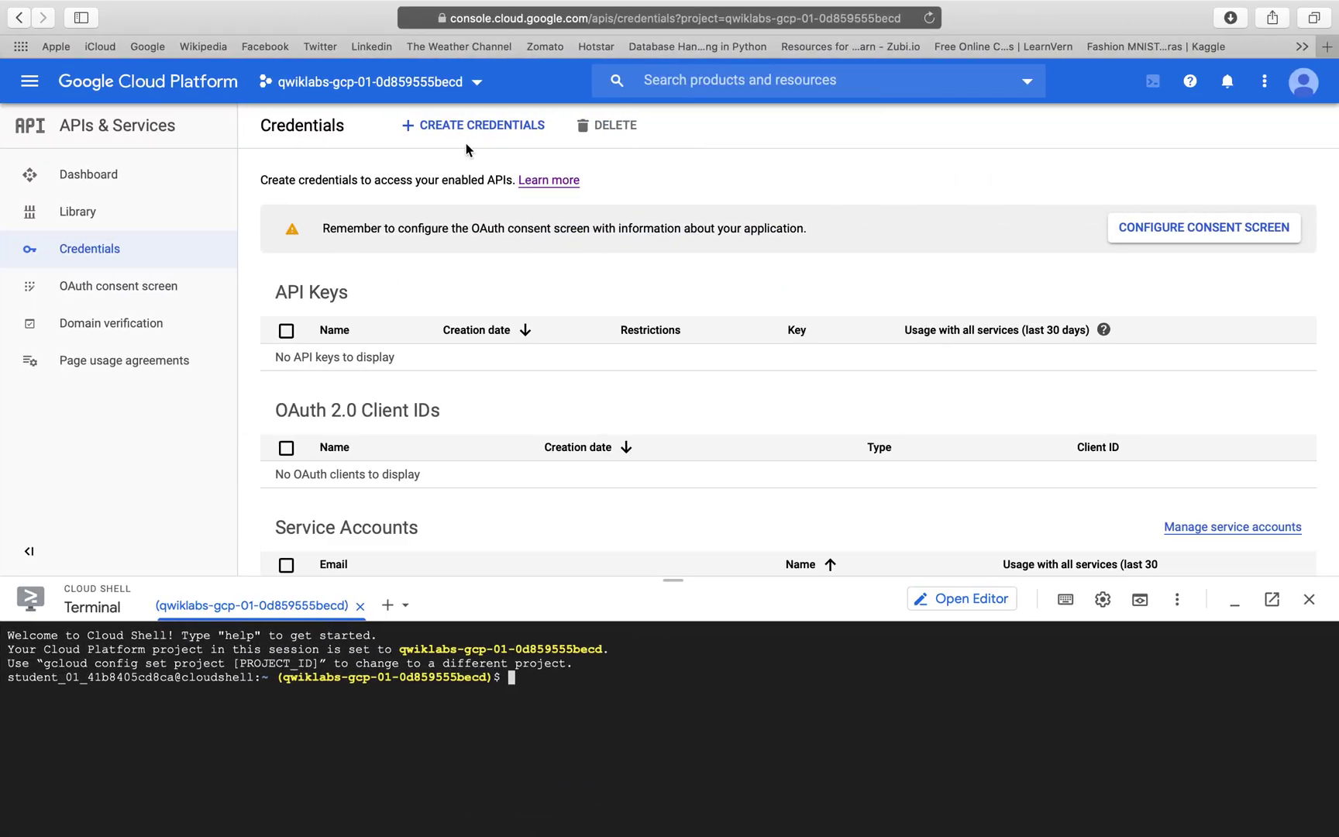
{"action": "left_click", "coordinate": [479, 138]}
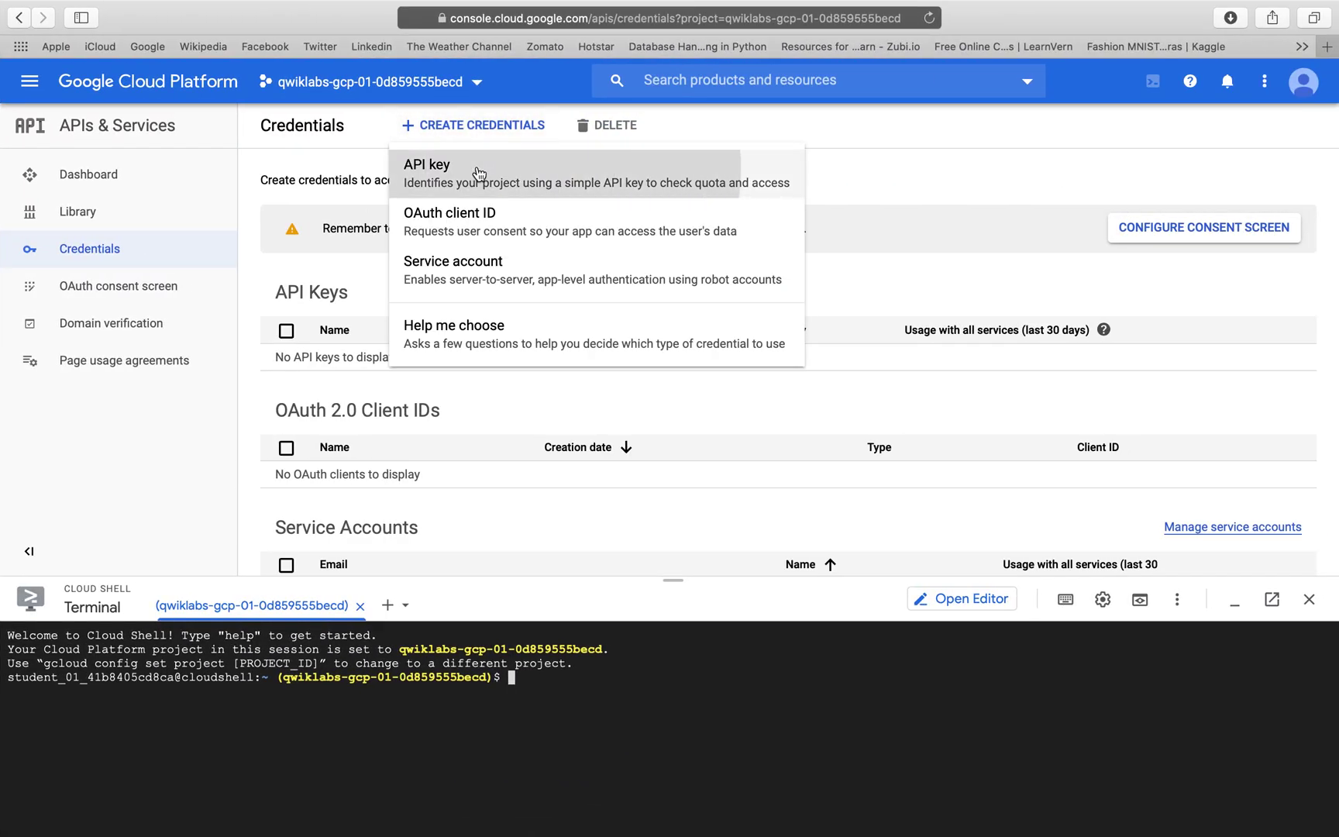
{"action": "left_click", "coordinate": [477, 172]}
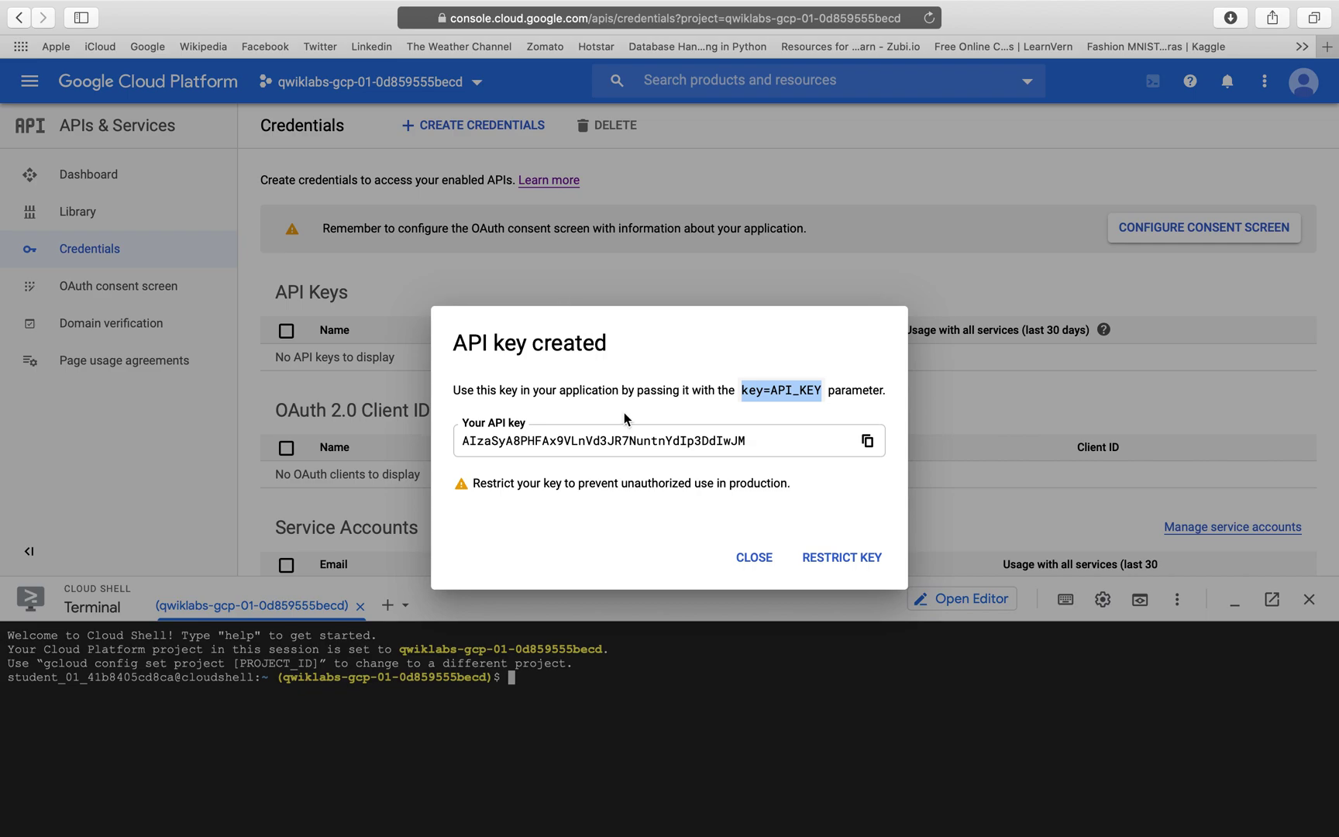
- Read the lab's steps on saving the key, copy the newly generated API key and close its dialog
{"action": "key", "text": "ctrl+Left"}
{"action": "scroll", "coordinate": [624, 412], "scroll_direction": "down", "scroll_amount": 4}
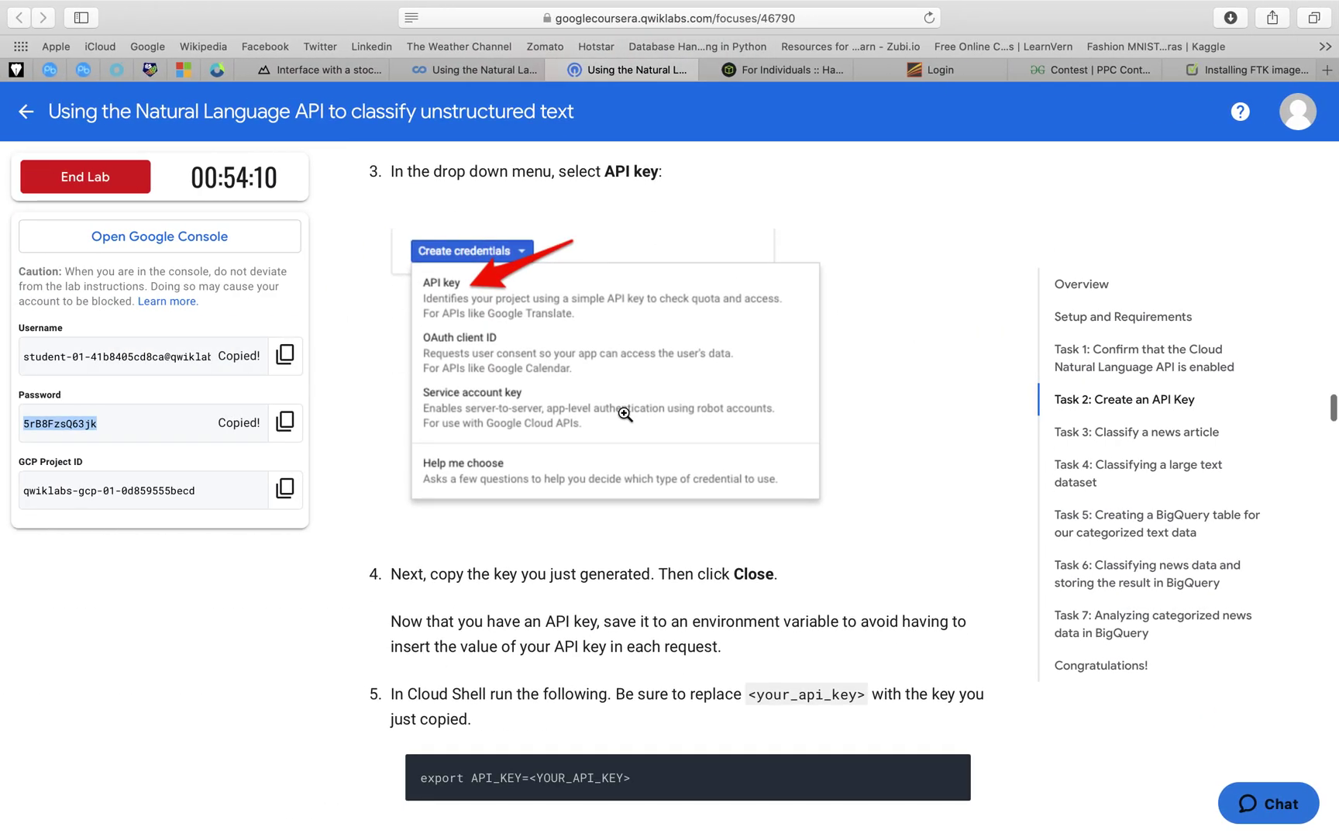
{"action": "scroll", "coordinate": [625, 415], "scroll_direction": "down", "scroll_amount": 1}
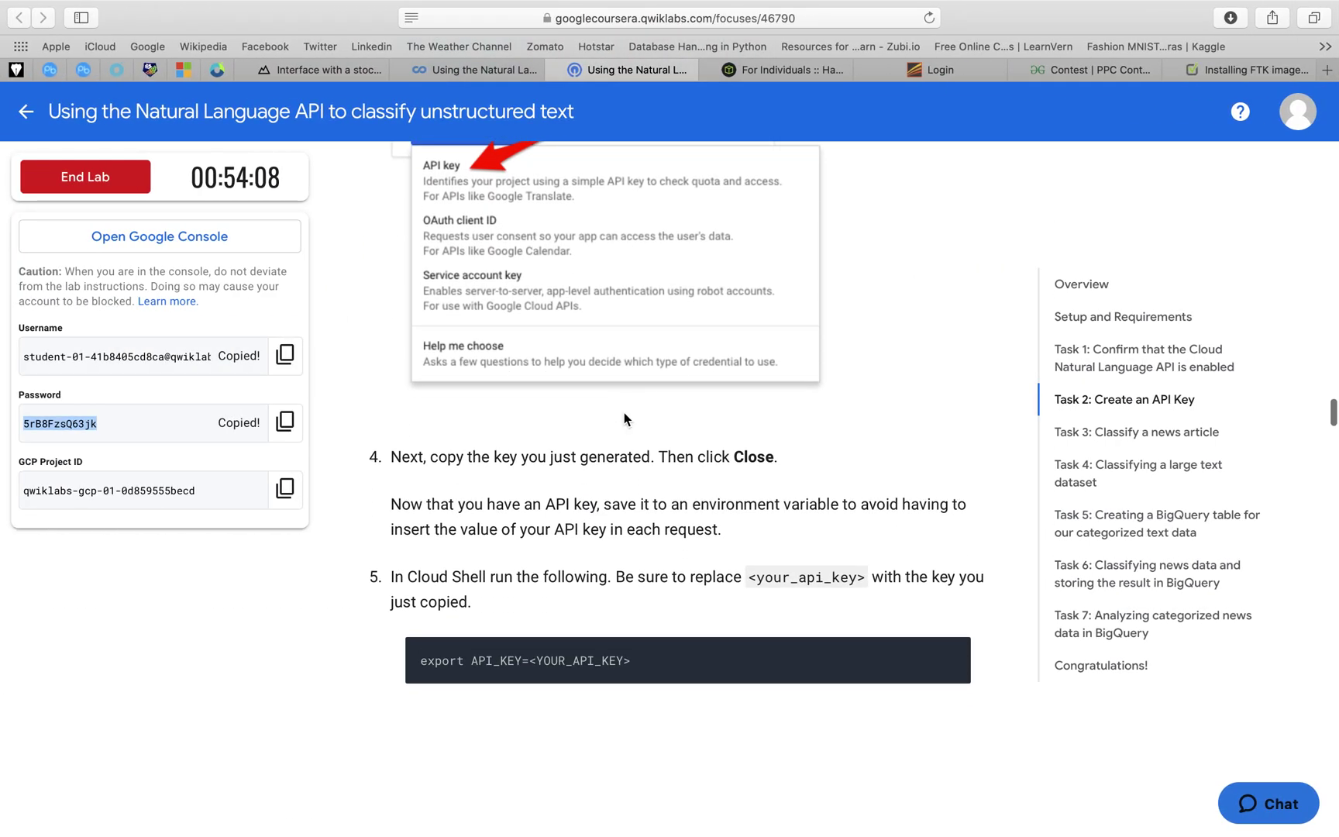
{"action": "key", "text": "ctrl+Right"}
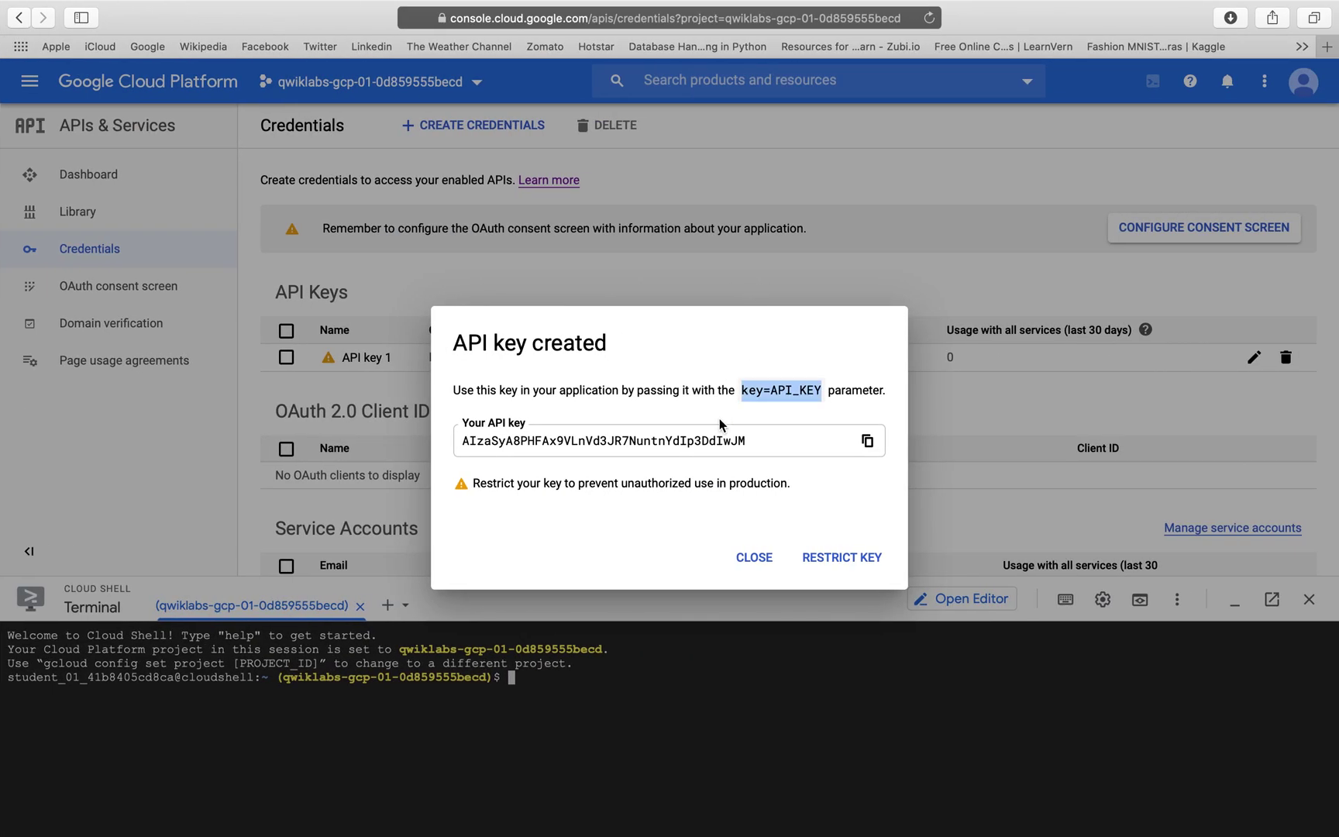
{"action": "double_click", "coordinate": [711, 442]}
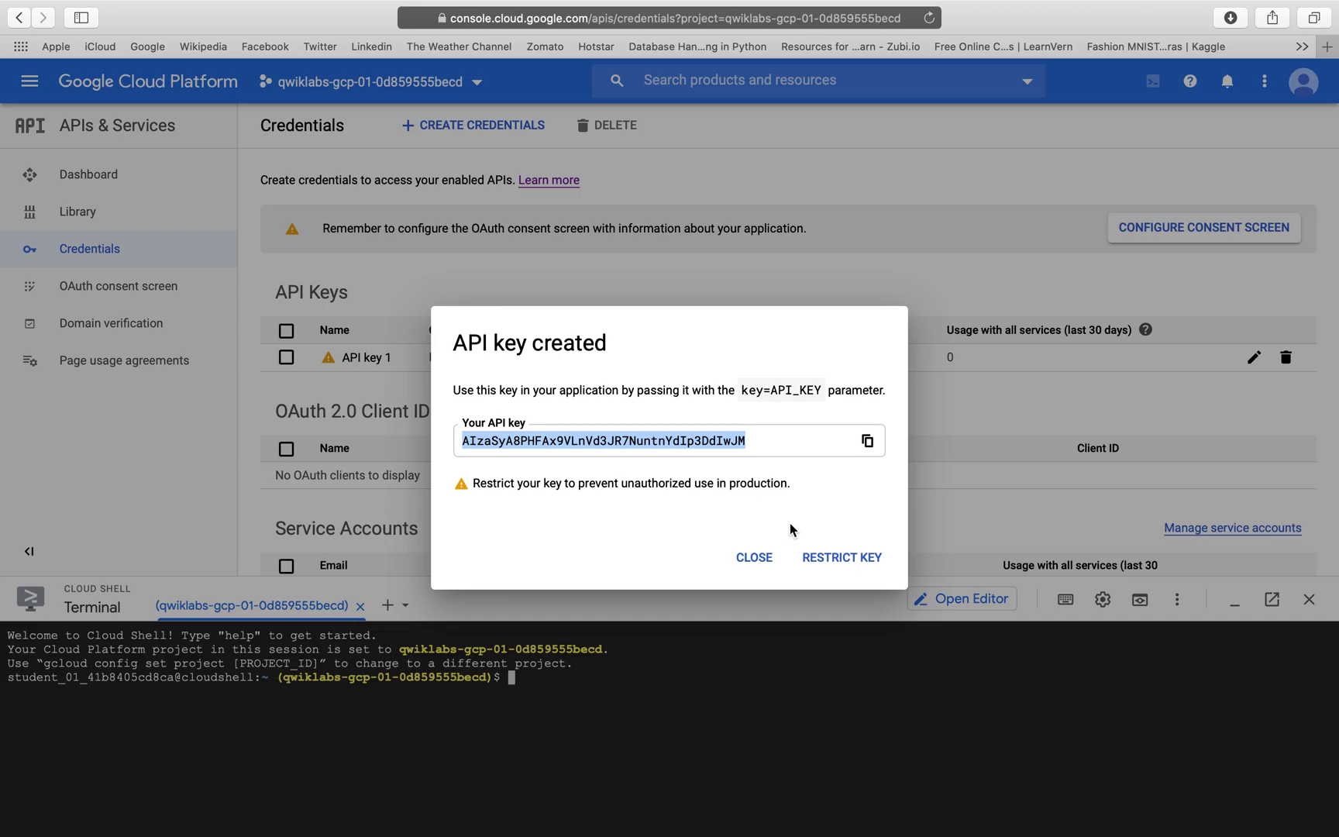
{"action": "left_click", "coordinate": [765, 558]}
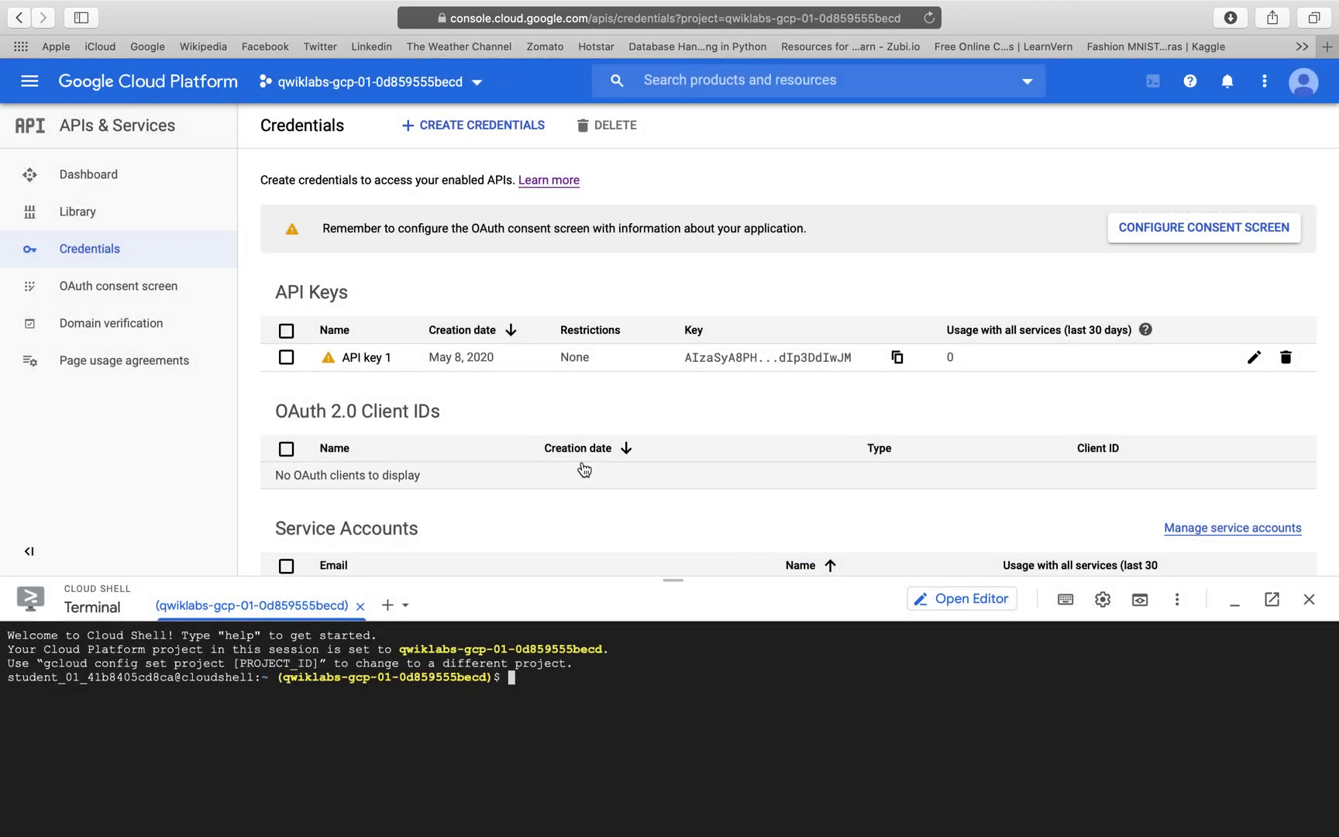
- Switch to WhatsApp on the desktop and quit it
{"action": "key", "text": "ctrl+Left"}
{"action": "key", "text": "ctrl+Left"}
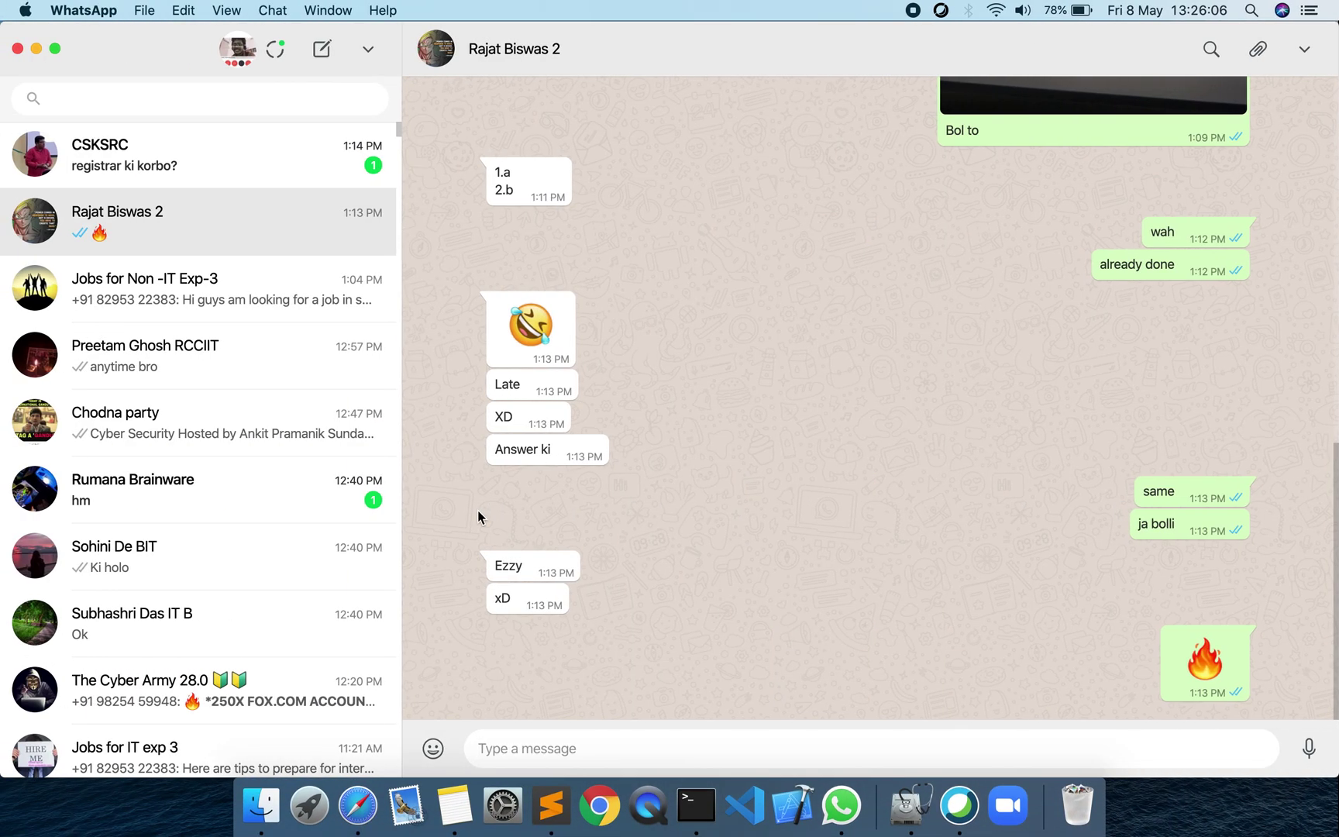
{"action": "key", "text": "ctrl+Right"}
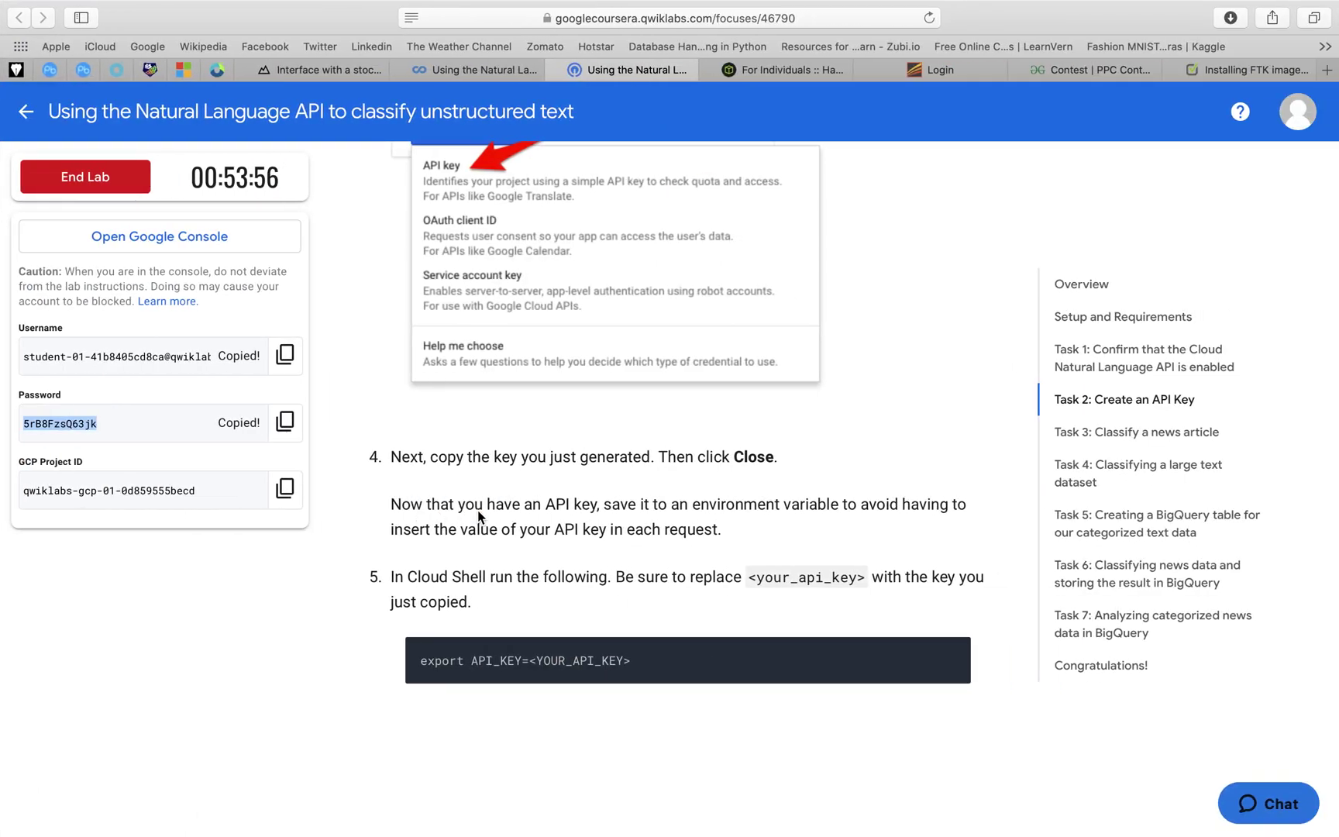
{"action": "key", "text": "ctrl+Left"}
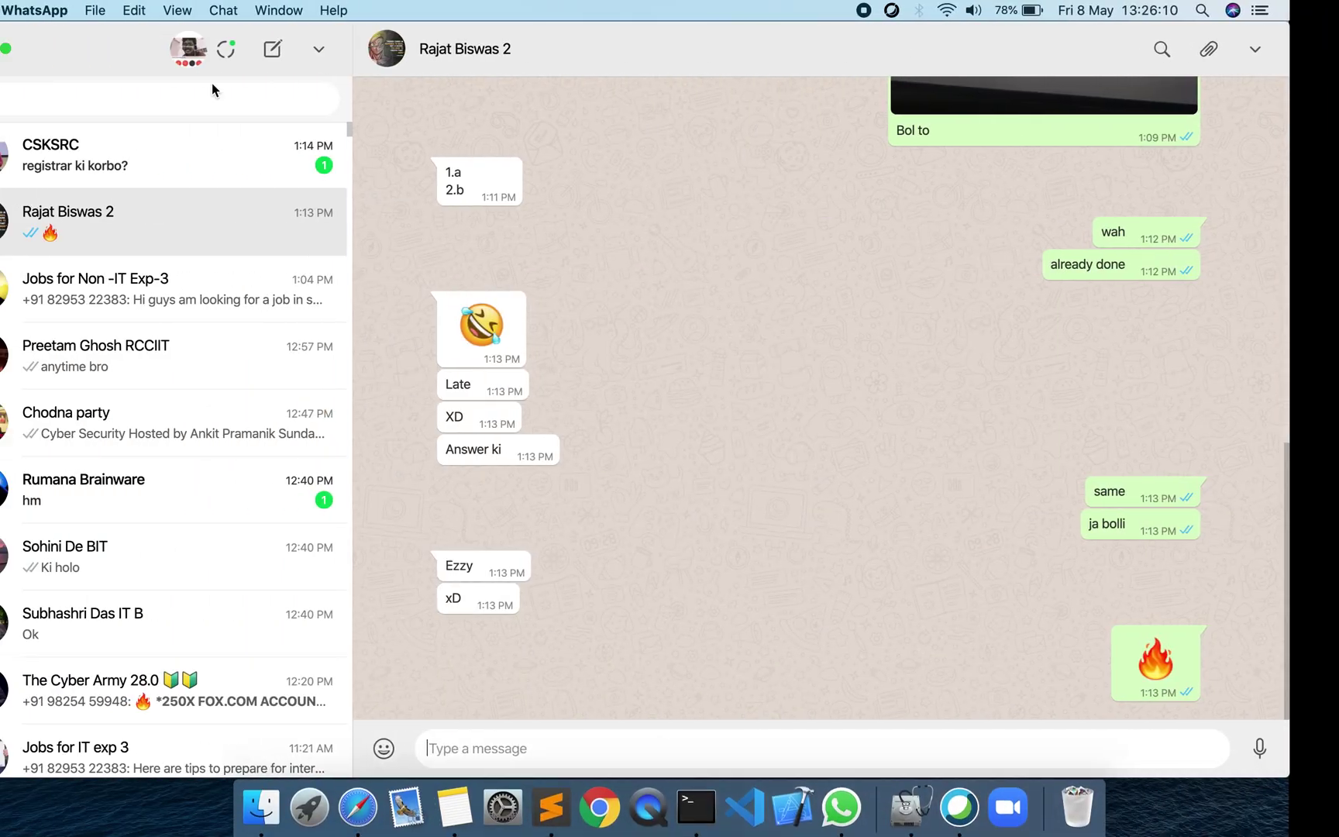
{"action": "left_click", "coordinate": [82, 11]}
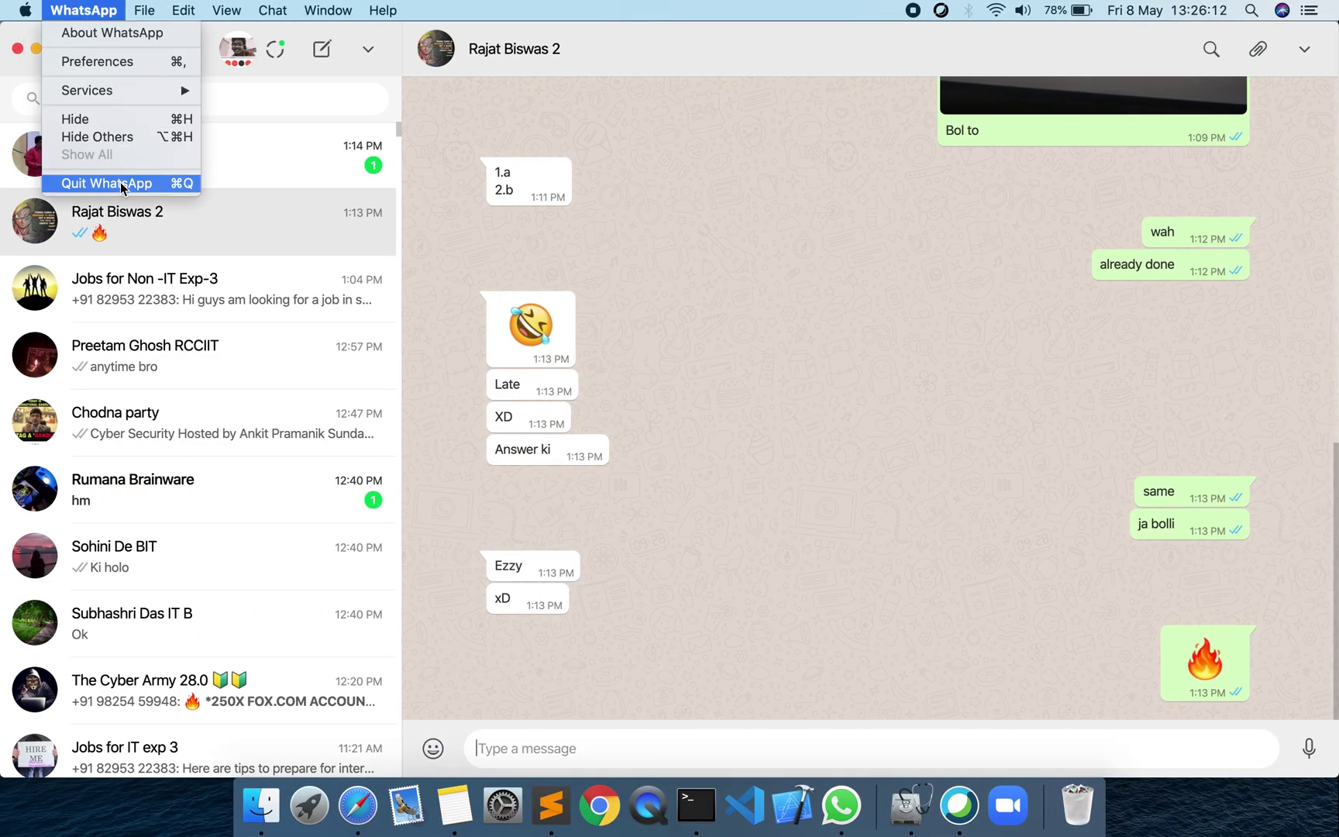
{"action": "left_click", "coordinate": [123, 186]}
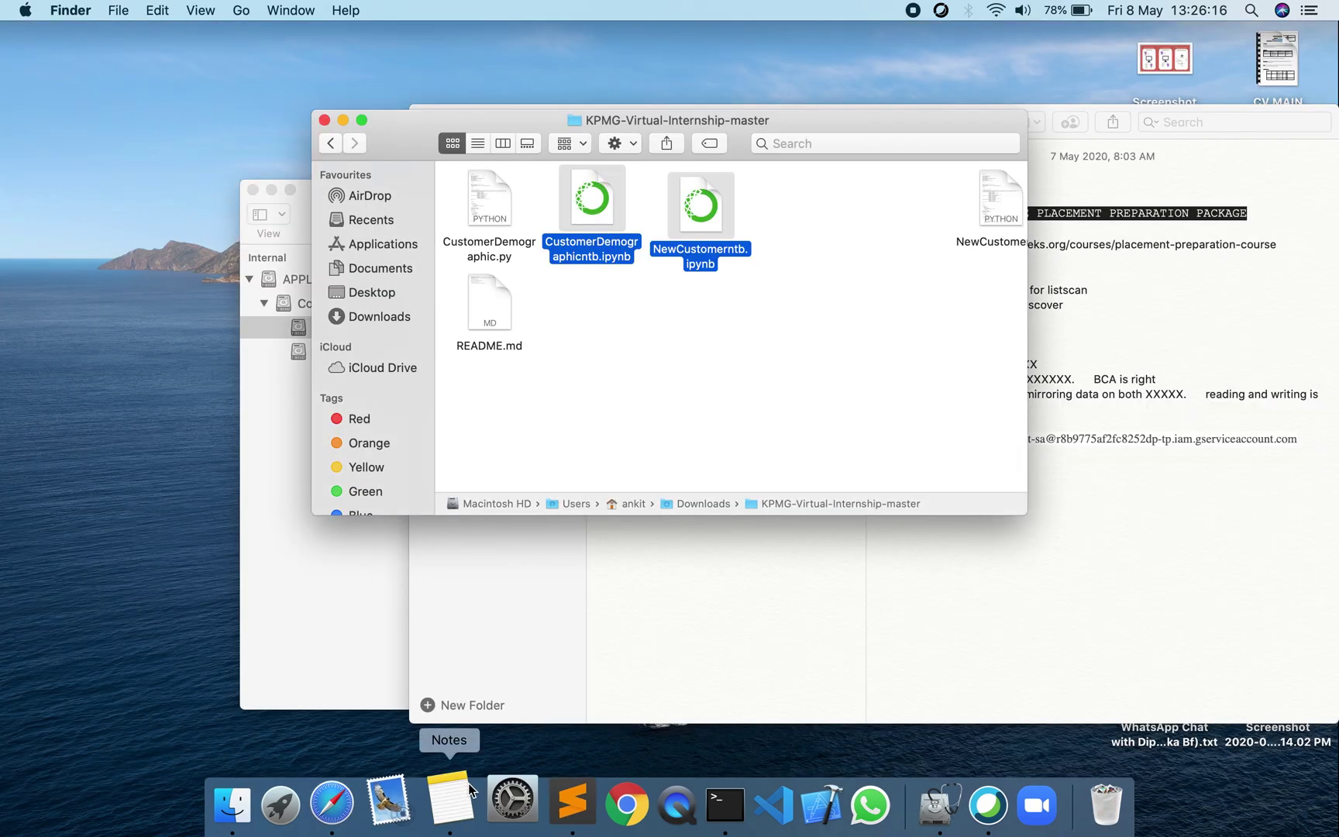
- Switch to Notes and paste the API key several blank lines below the existing text of the open note
{"action": "left_click", "coordinate": [1045, 611]}
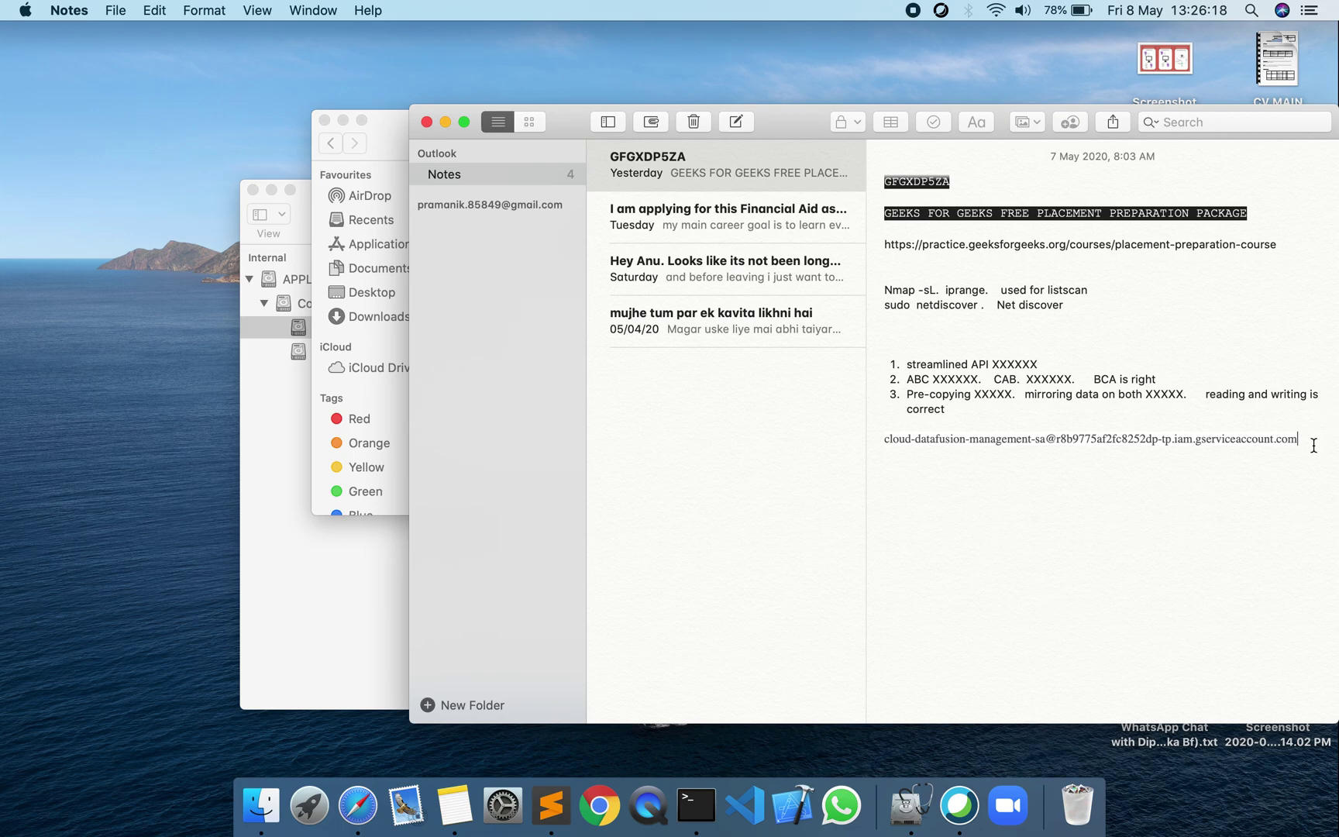
{"action": "key", "text": "Return"}
{"action": "key", "text": "Return"}
{"action": "key", "text": "Return"}
{"action": "key", "text": "Return"}
{"action": "key", "text": "Return"}
{"action": "key", "text": "Return"}
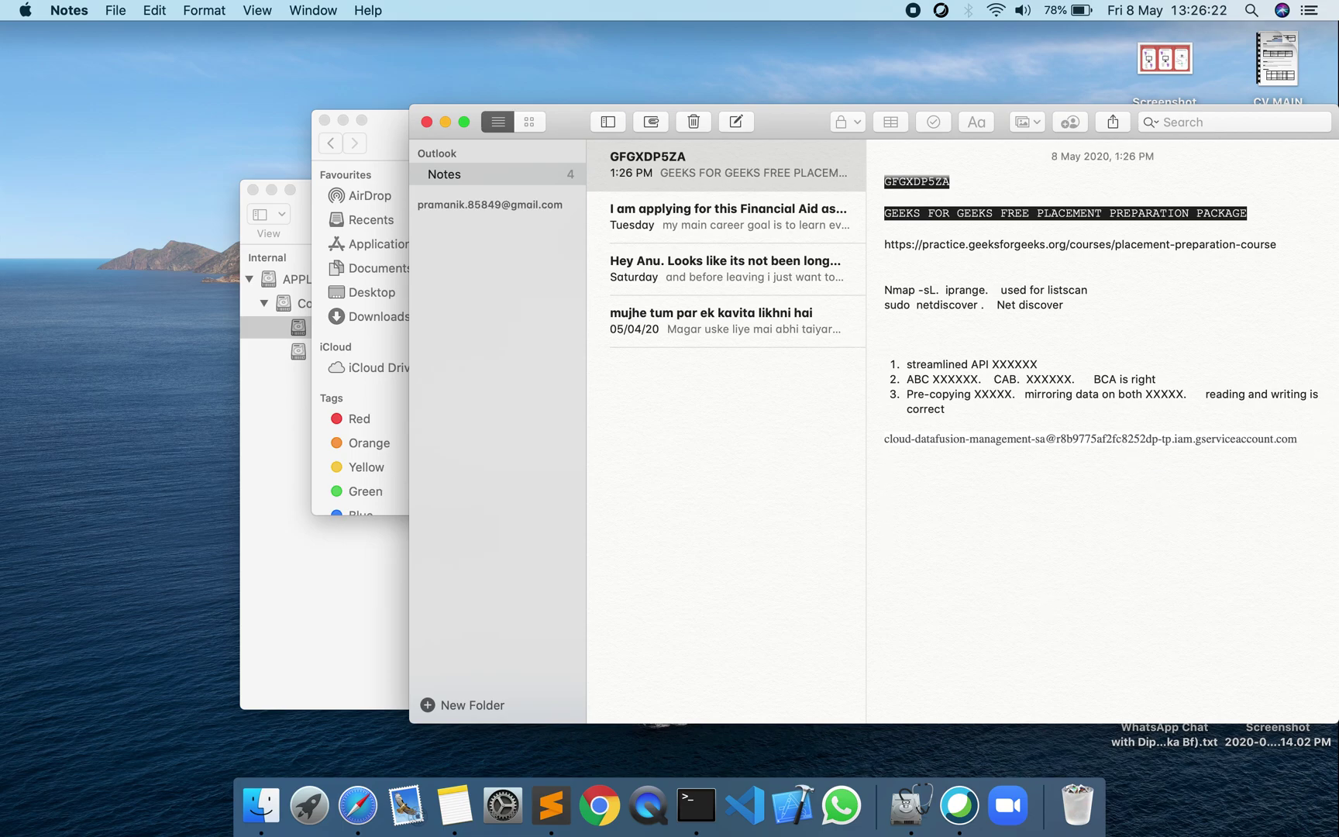
{"action": "key", "text": "super+v"}
{"action": "key", "text": "super+Tab"}
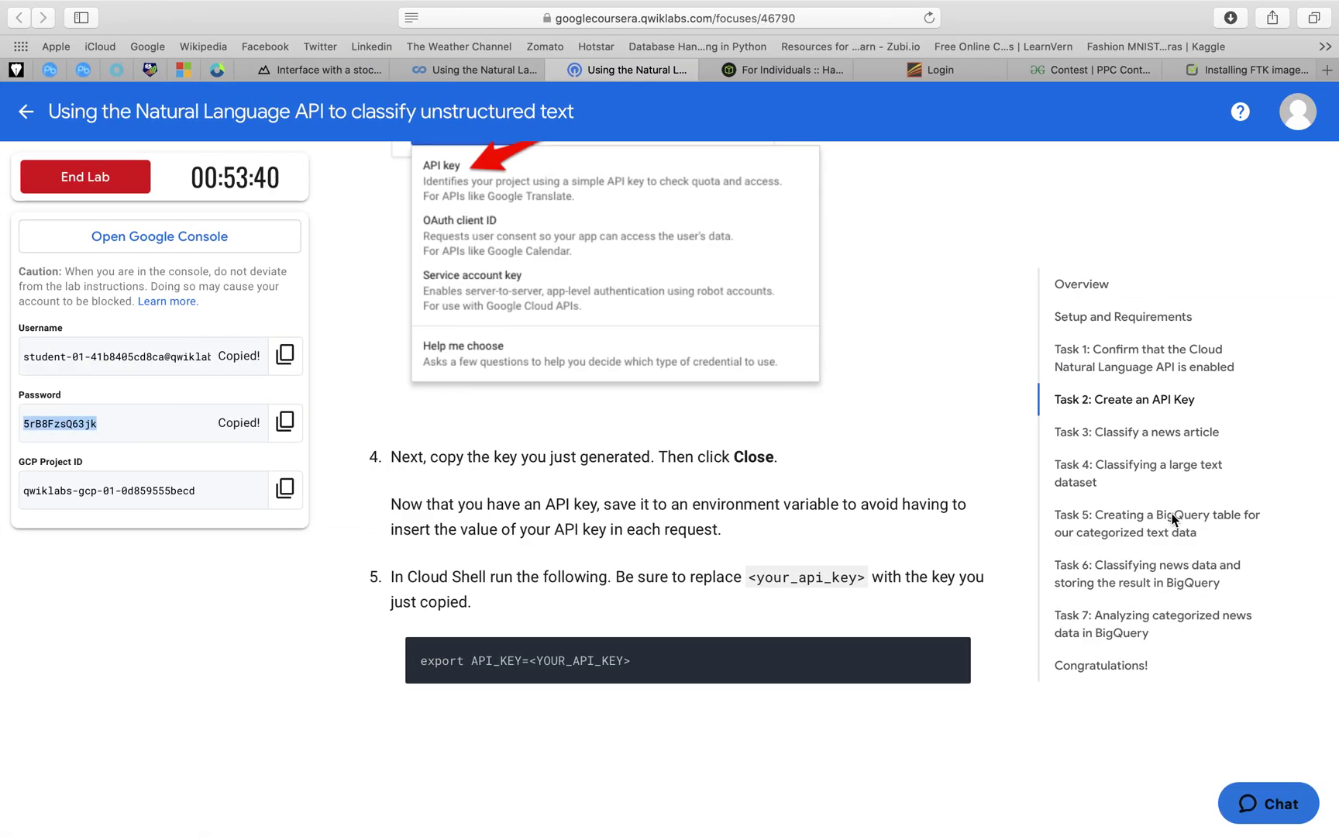
{"action": "scroll", "coordinate": [865, 607], "scroll_direction": "down", "scroll_amount": 2}
{"action": "key", "text": "super+Tab"}
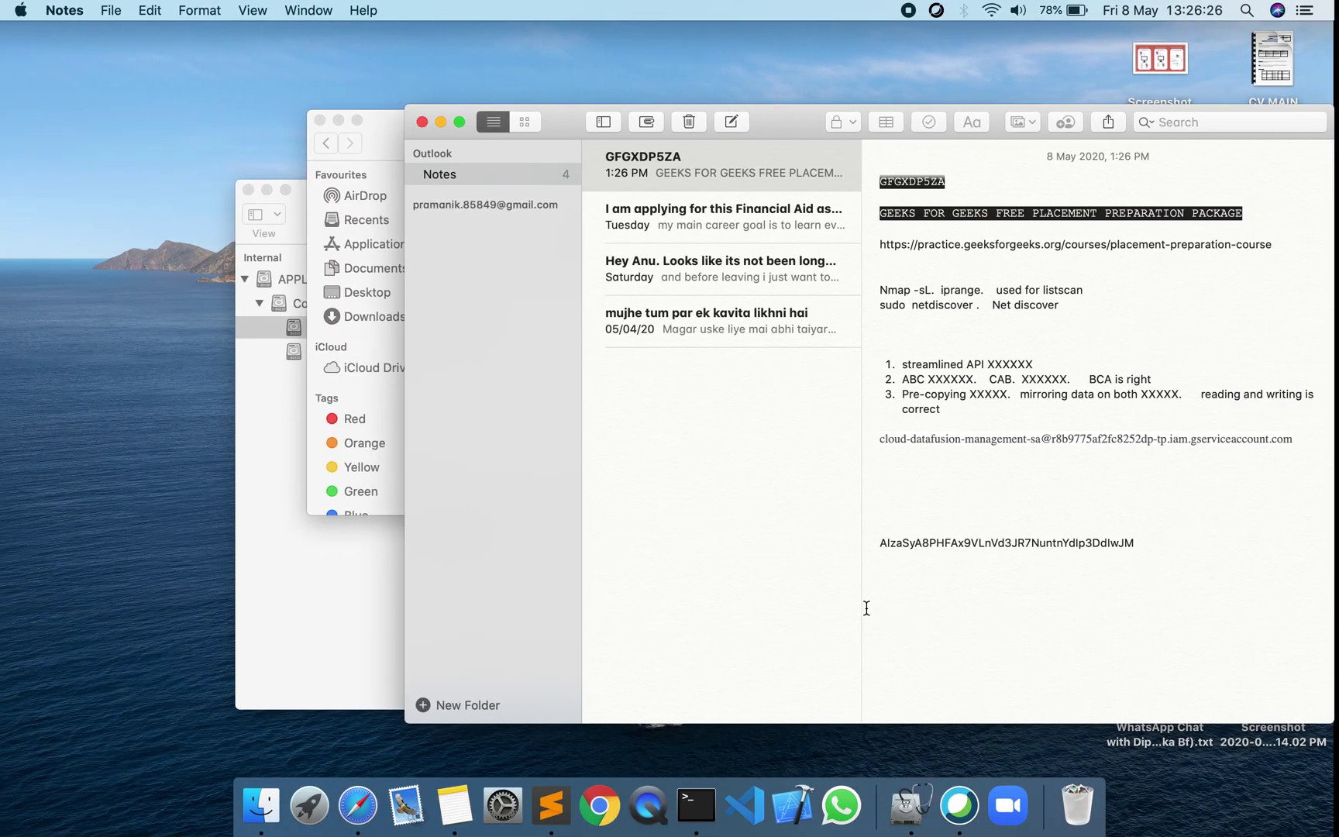
- Copy the command "export API_KEY=<YOUR_API_KEY>" from the lab's Task 2 and paste it at the Cloud Shell prompt
{"action": "key", "text": "super+Tab"}
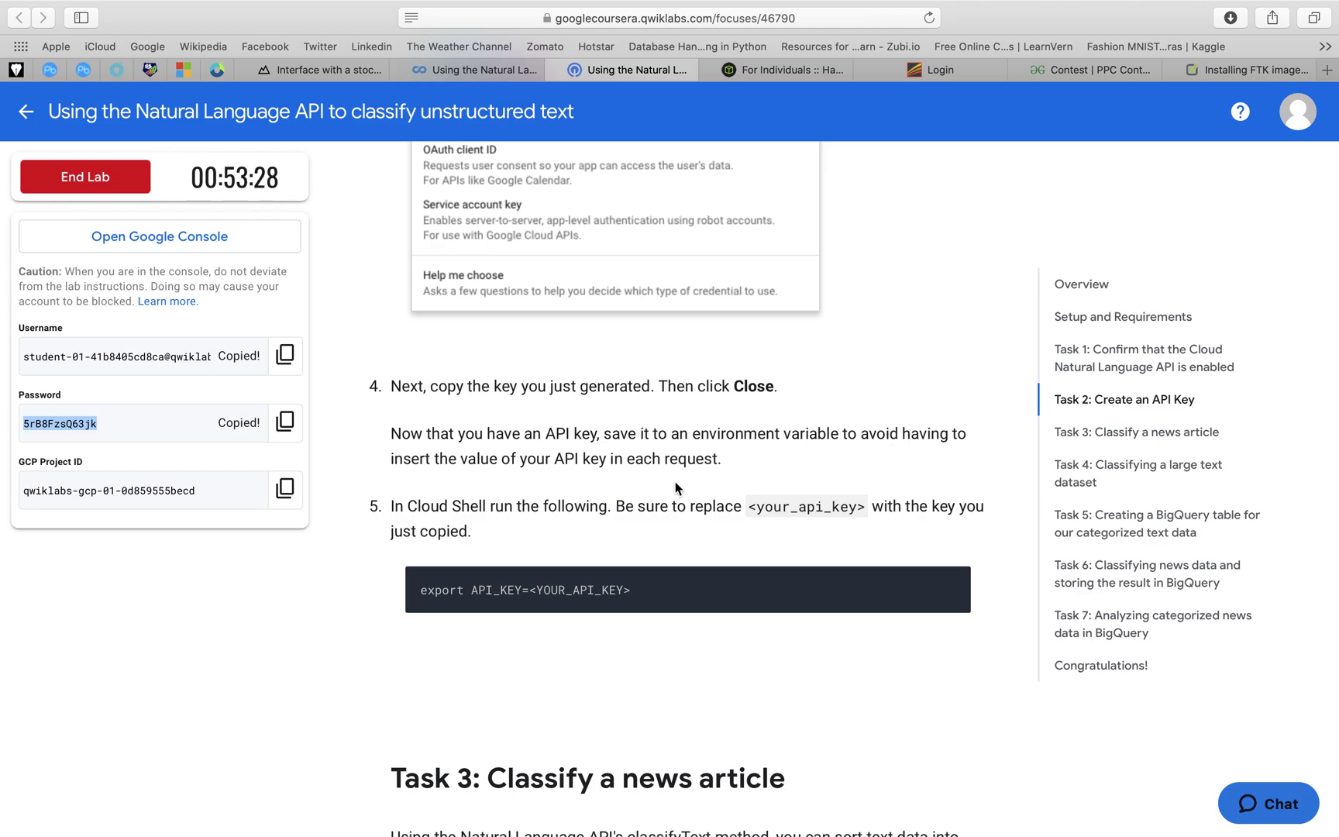
{"action": "scroll", "coordinate": [675, 487], "scroll_direction": "down", "scroll_amount": 3}
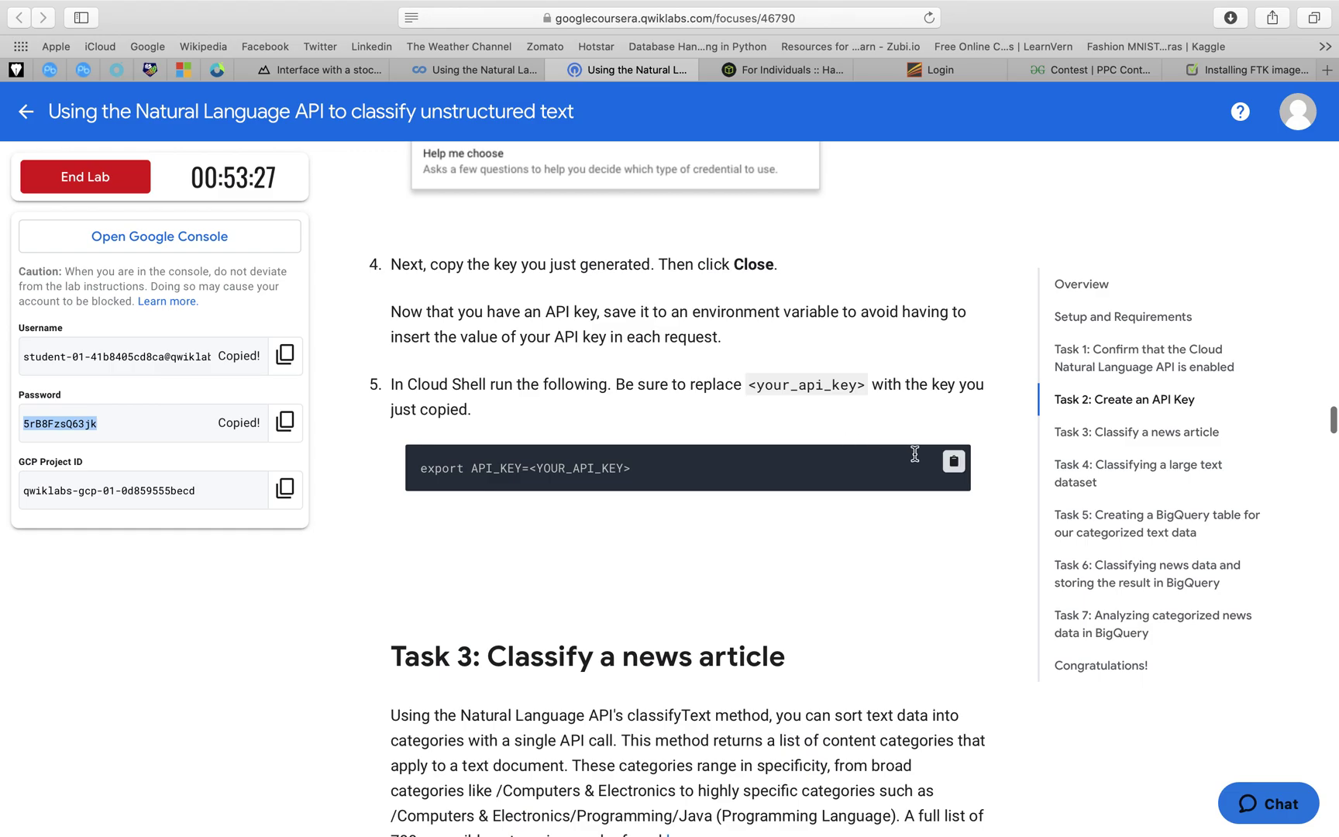
{"action": "left_click", "coordinate": [955, 465]}
{"action": "key", "text": "ctrl+Right"}
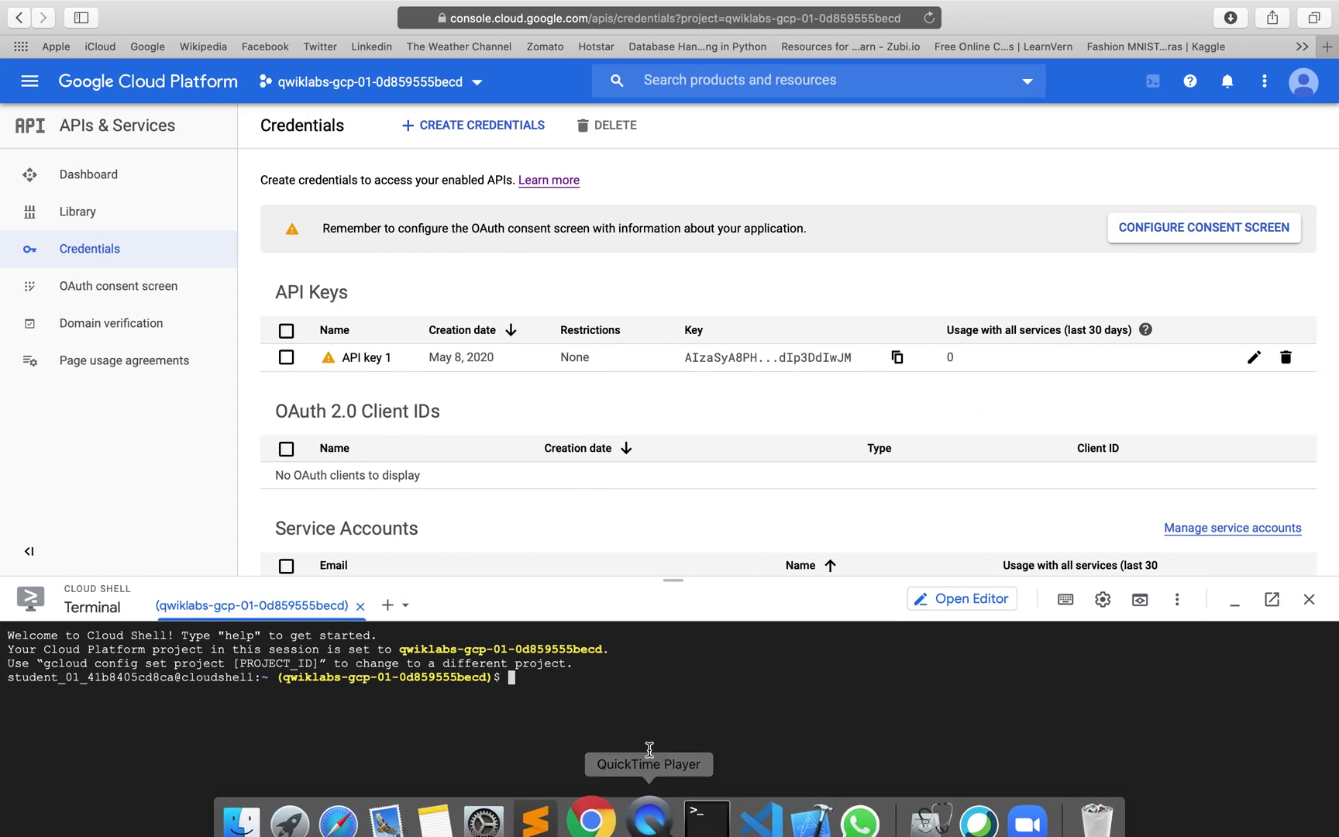
{"action": "key", "text": "super+v"}
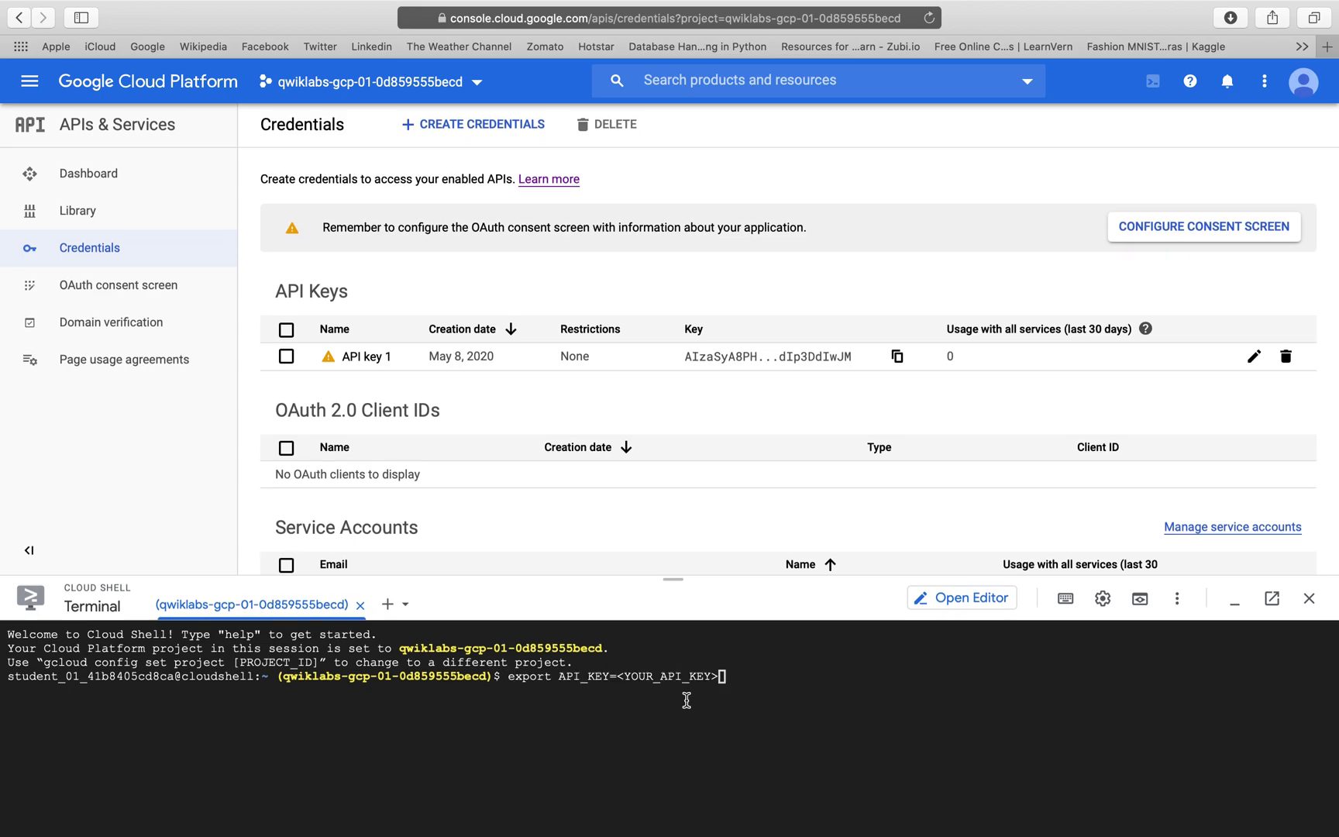
- Delete the <YOUR_API_KEY> placeholder from the export command in Cloud Shell
{"action": "key", "text": "BackSpace"}
{"action": "key", "text": "BackSpace"}
{"action": "key", "text": "BackSpace"}
{"action": "key", "text": "BackSpace"}
{"action": "key", "text": "BackSpace"}
{"action": "key", "text": "BackSpace"}
{"action": "key", "text": "BackSpace"}
{"action": "key", "text": "BackSpace"}
{"action": "key", "text": "BackSpace"}
{"action": "key", "text": "BackSpace"}
{"action": "key", "text": "BackSpace"}
{"action": "key", "text": "BackSpace"}
{"action": "key", "text": "BackSpace"}
{"action": "key", "text": "BackSpace"}
- Copy the API key from the note in Notes, paste it after "export API_KEY=" in Cloud Shell and run the command
{"action": "key", "text": "ctrl+Left"}
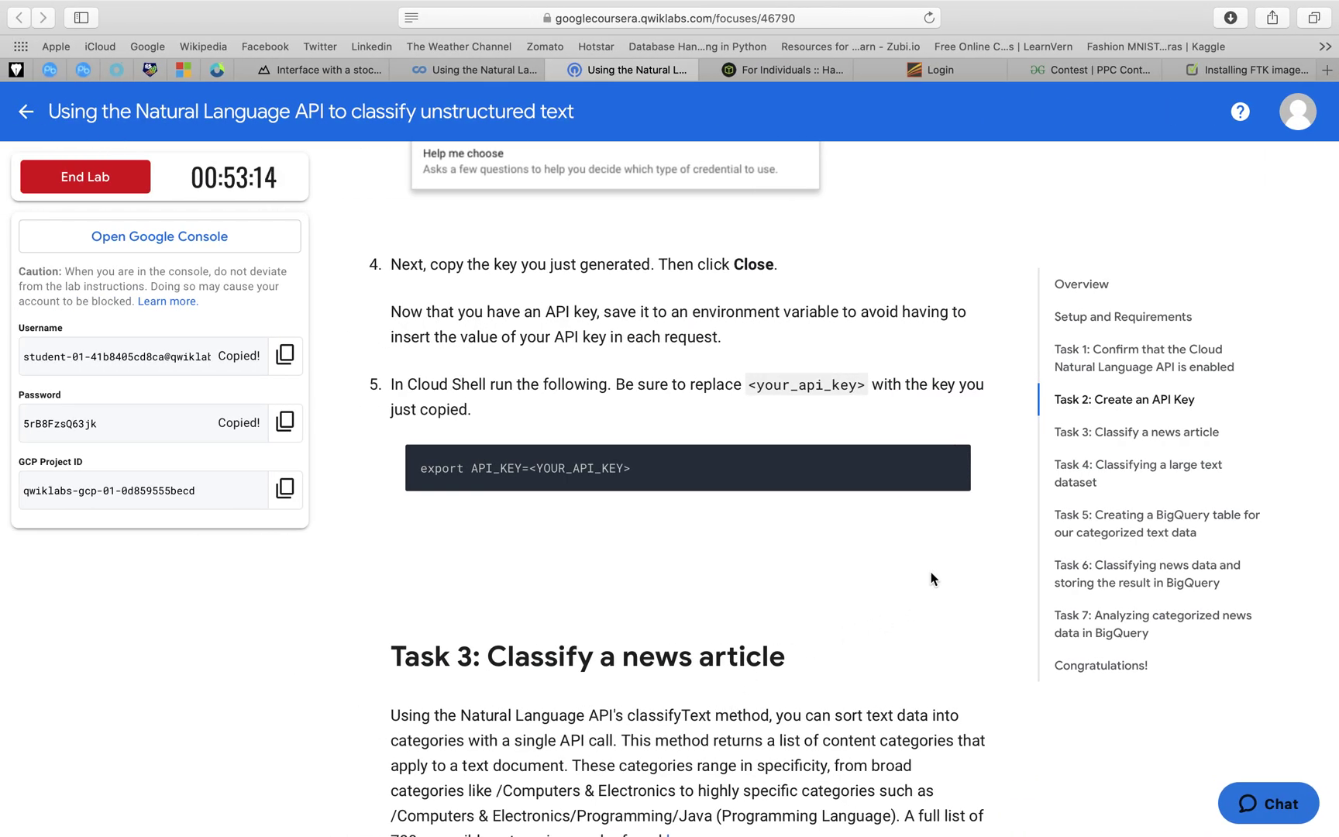
{"action": "key", "text": "ctrl+Left"}
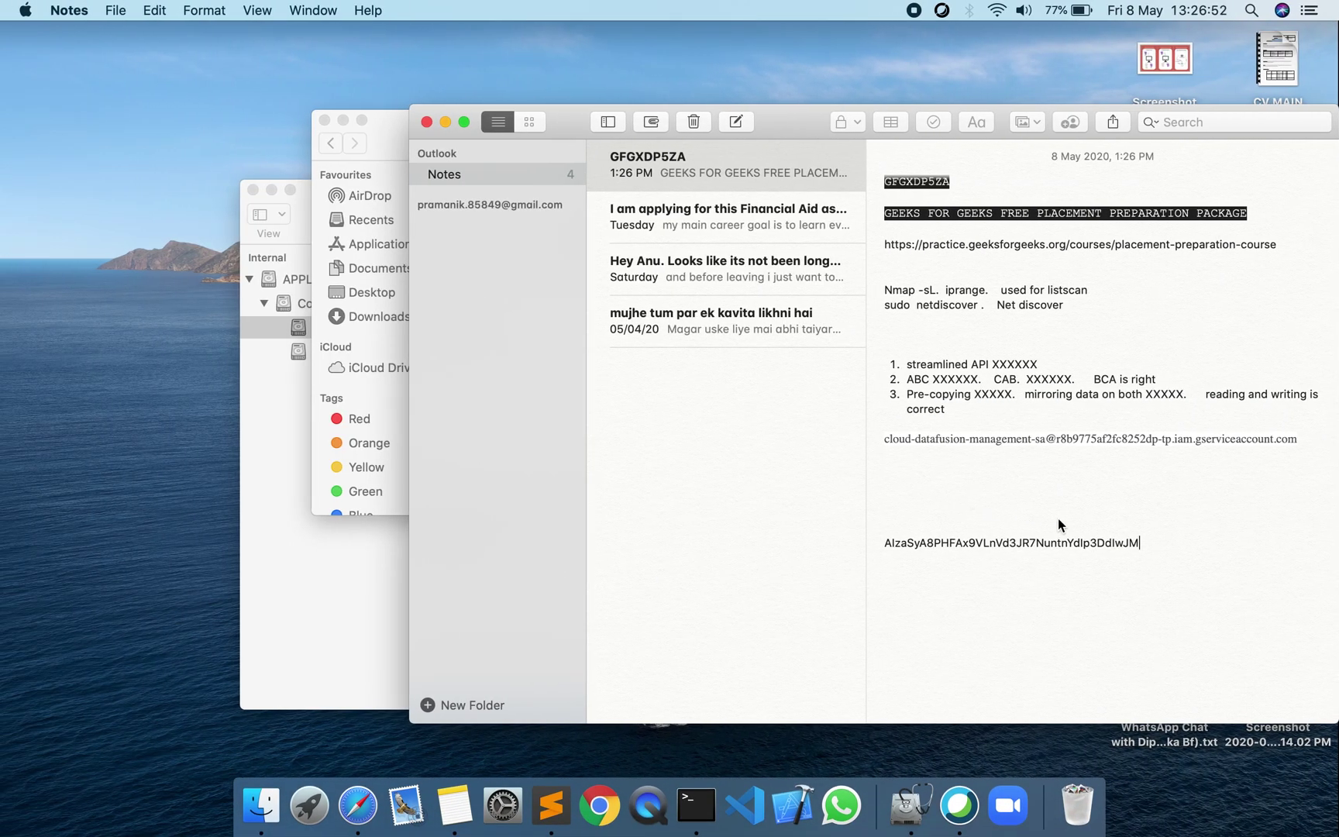
{"action": "left_click_drag", "start_coordinate": [1150, 543], "coordinate": [815, 540]}
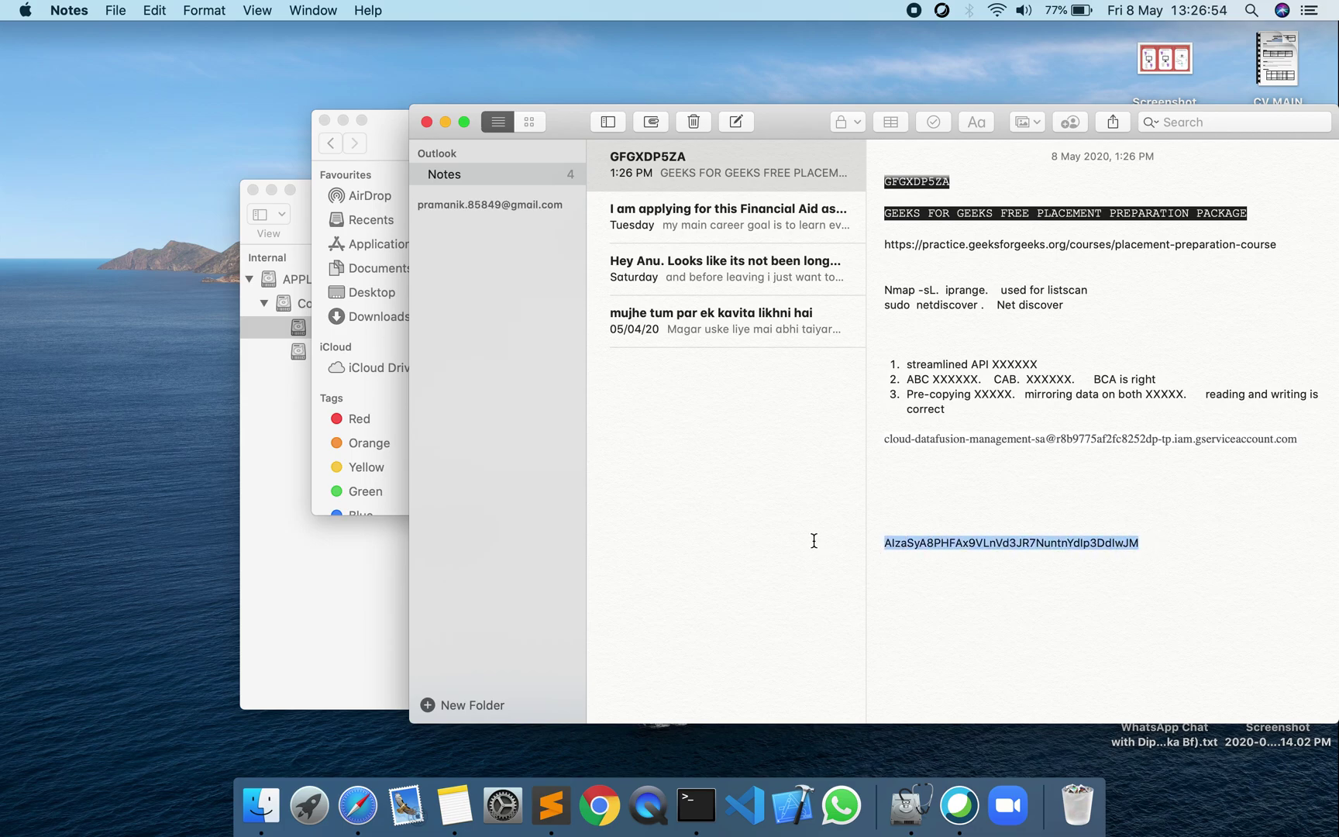
{"action": "key", "text": "ctrl+Right"}
{"action": "key", "text": "ctrl+Right"}
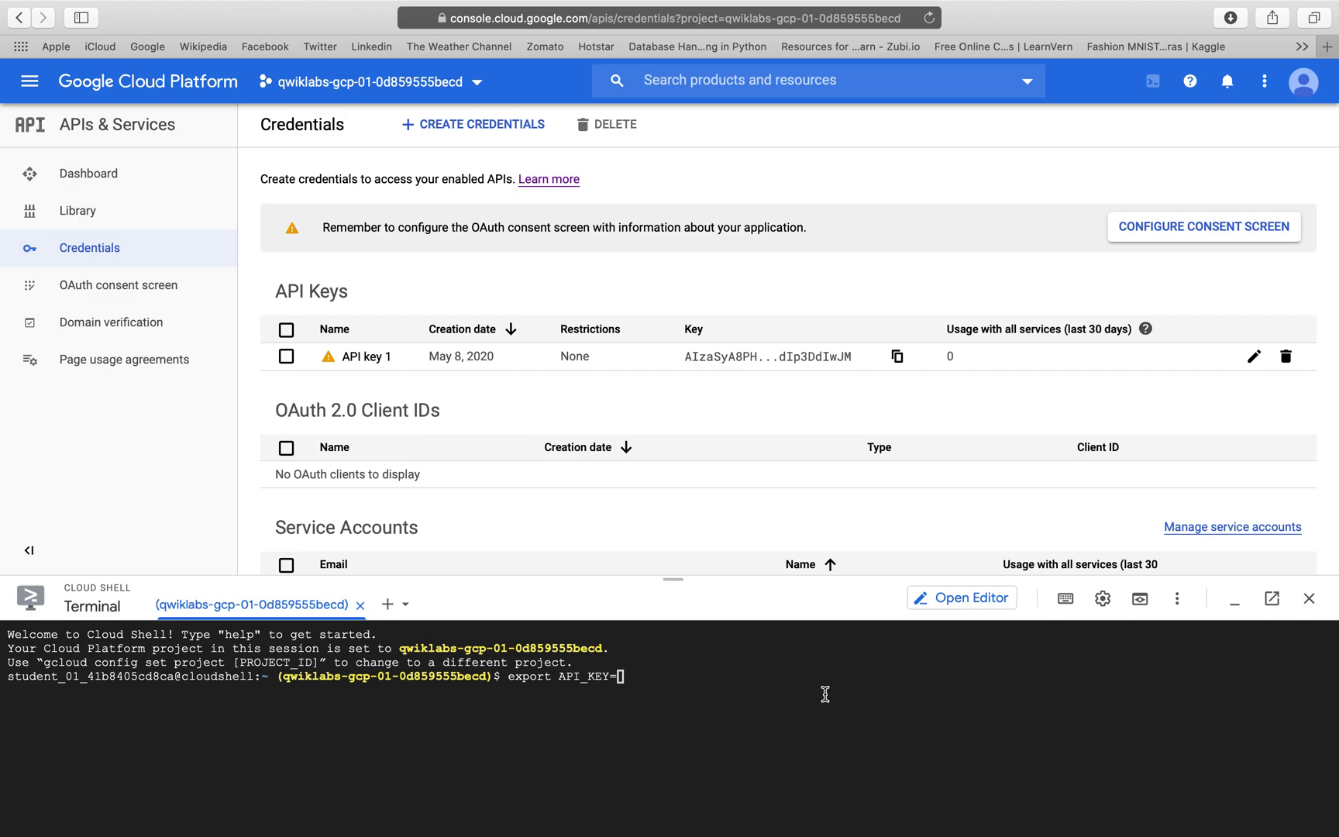
{"action": "key", "text": "super+v"}
{"action": "key", "text": "Return"}
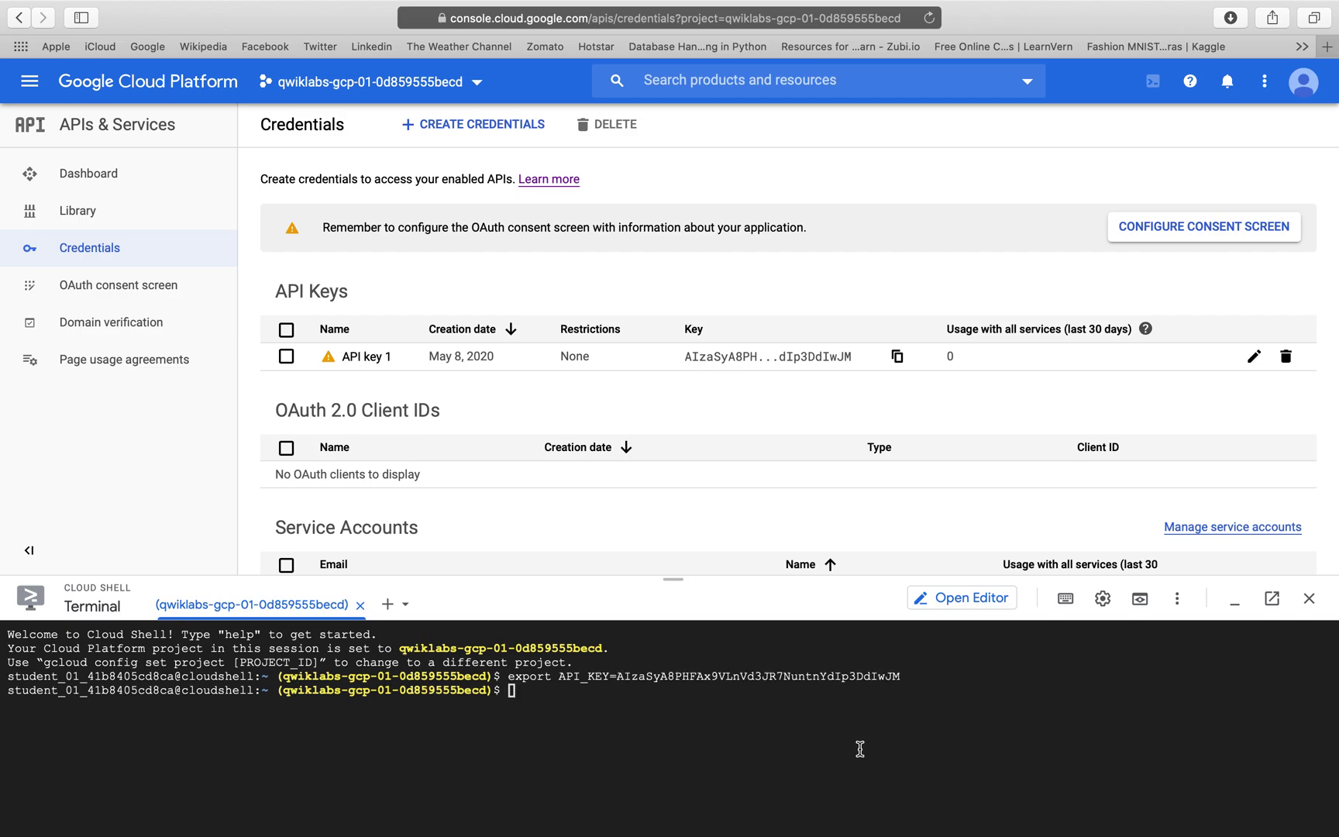
- Read the lab's Task 3 instructions on classifying a news article and copy the JSON code block for request.json
{"action": "key", "text": "ctrl+Left"}
{"action": "scroll", "coordinate": [717, 765], "scroll_direction": "down", "scroll_amount": 5}
{"action": "scroll", "coordinate": [717, 765], "scroll_direction": "down", "scroll_amount": 2}
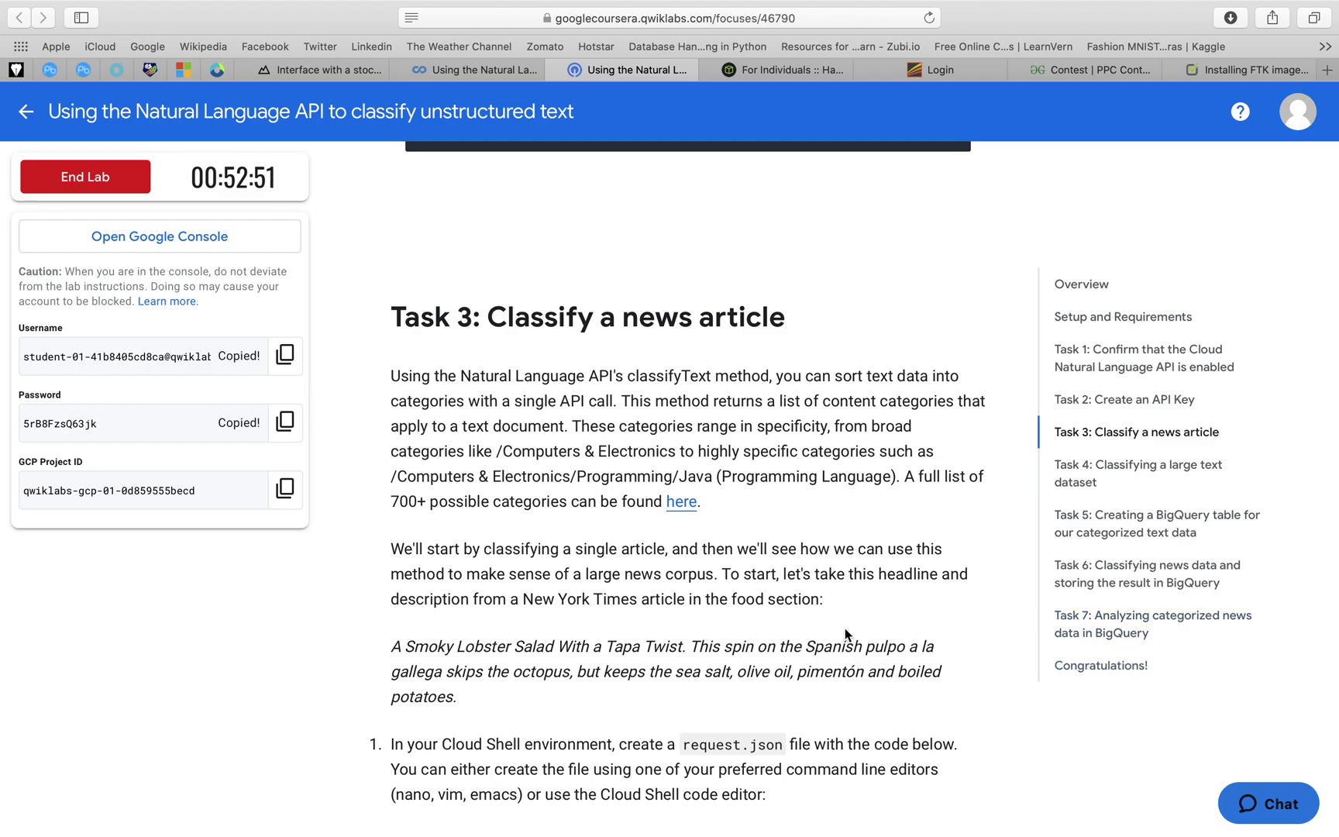
{"action": "scroll", "coordinate": [844, 628], "scroll_direction": "down", "scroll_amount": 2}
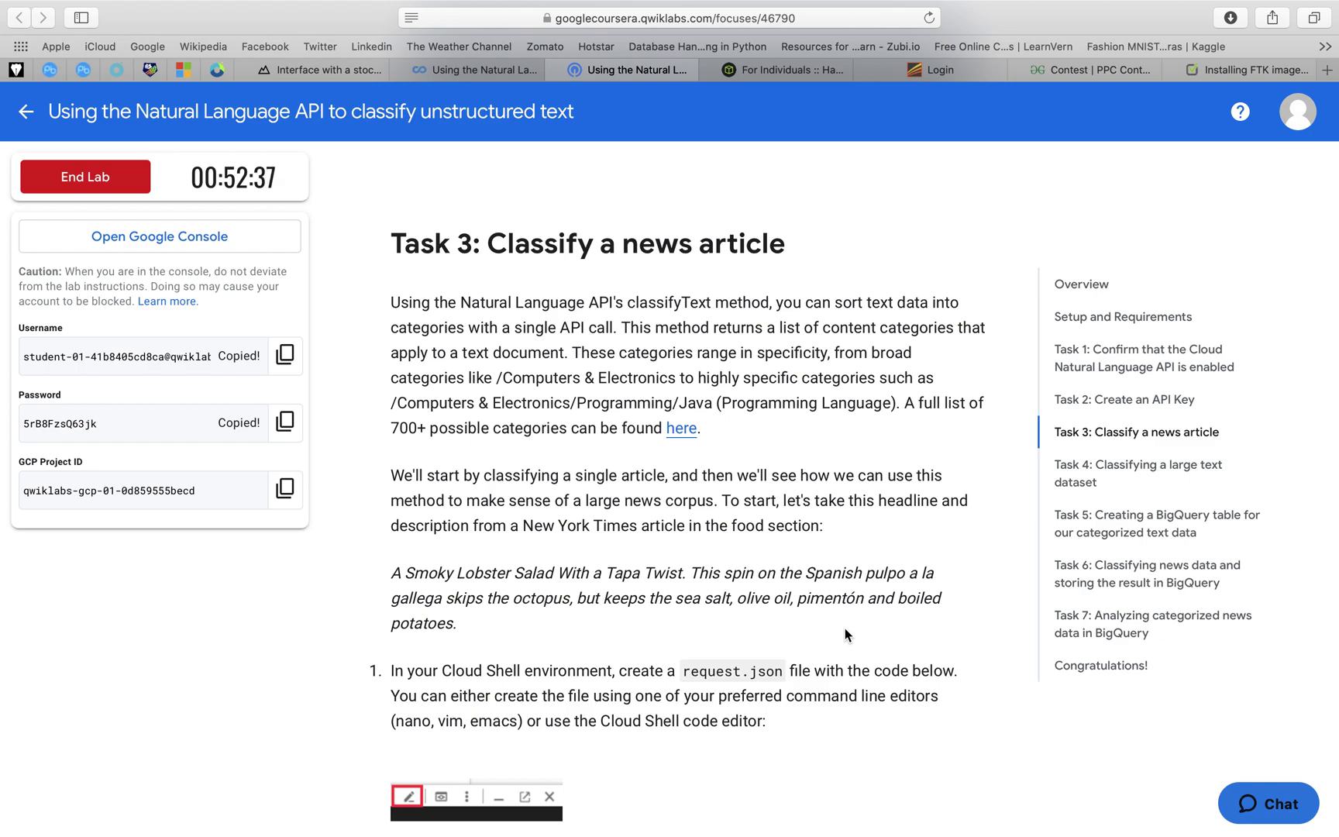
{"action": "scroll", "coordinate": [844, 628], "scroll_direction": "down", "scroll_amount": 2}
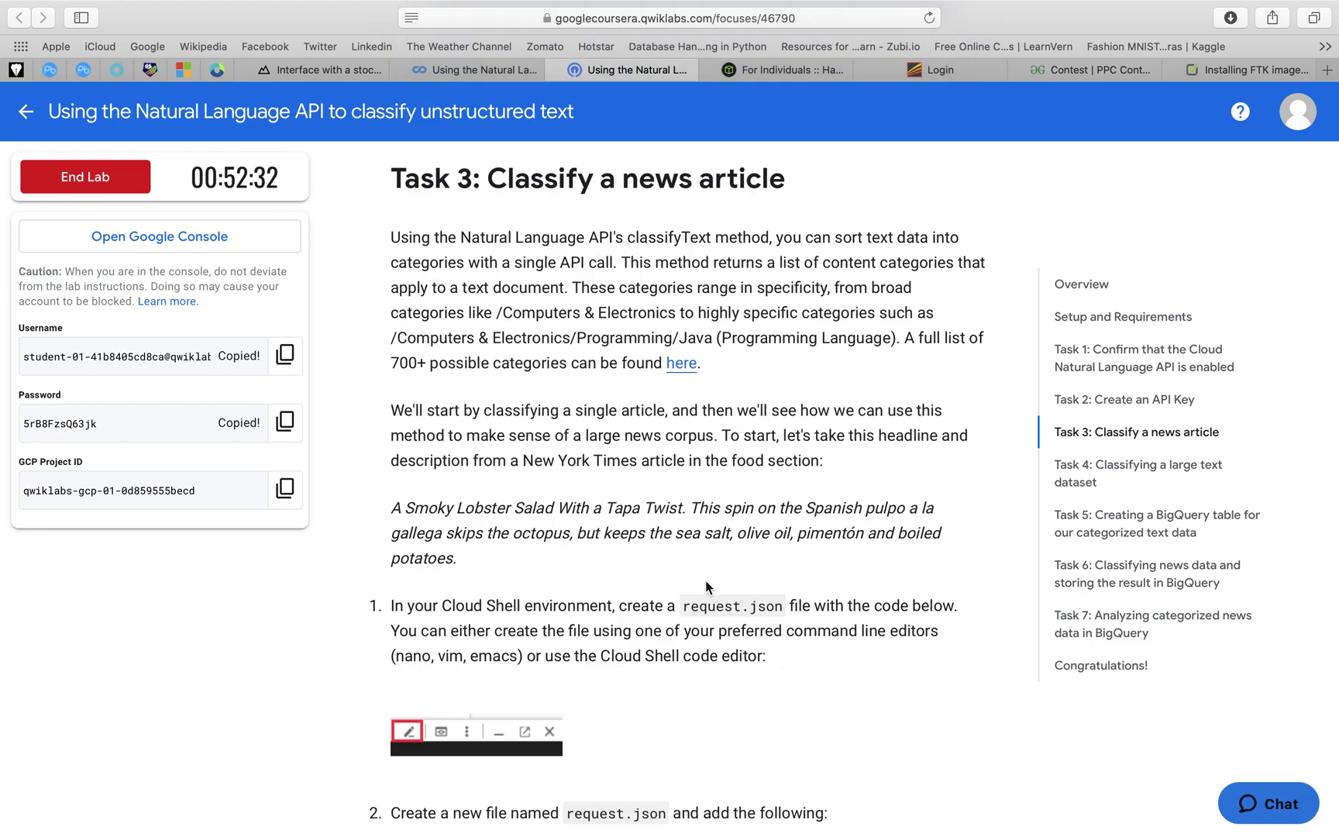
{"action": "scroll", "coordinate": [706, 580], "scroll_direction": "down", "scroll_amount": 2}
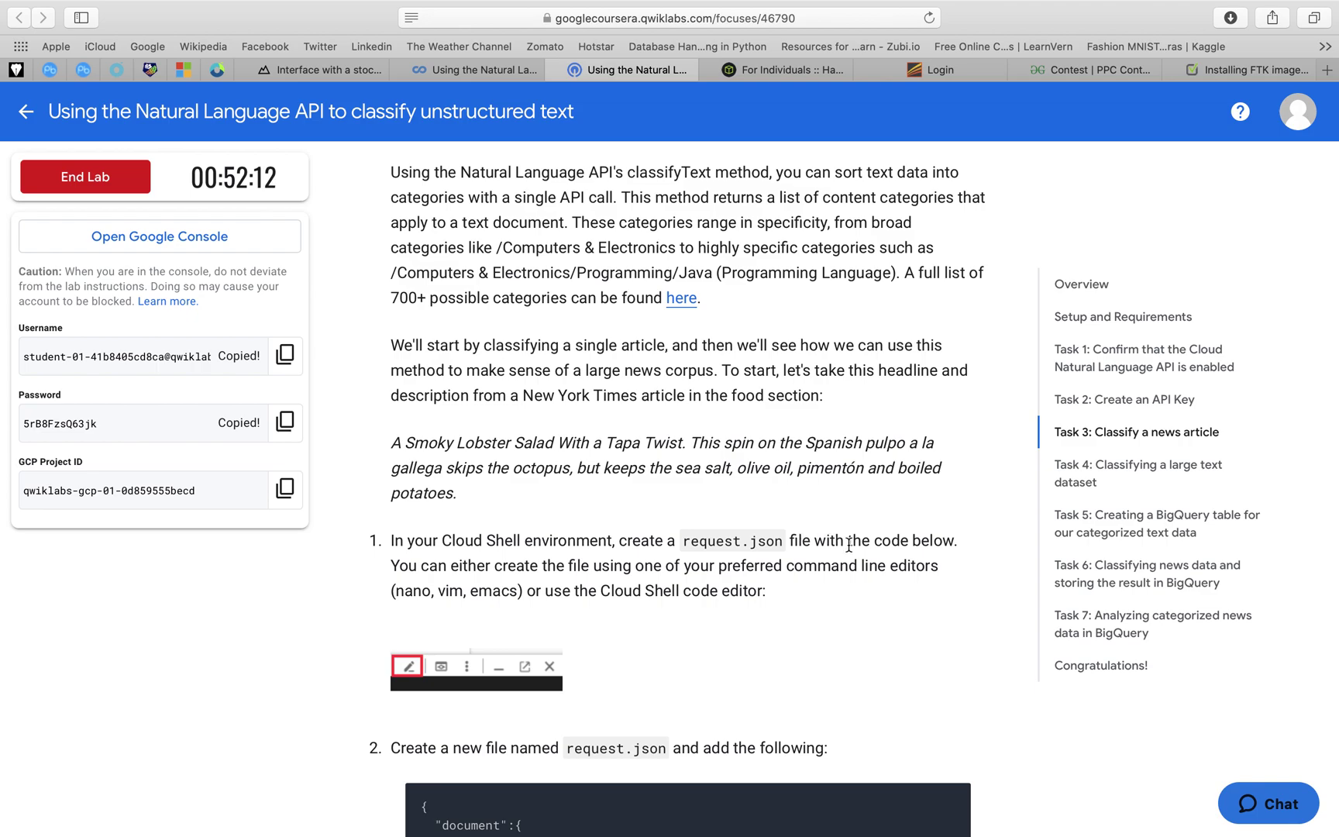
{"action": "scroll", "coordinate": [849, 545], "scroll_direction": "down", "scroll_amount": 3}
{"action": "mouse_move", "coordinate": [903, 645]}
{"action": "left_click", "coordinate": [954, 648]}
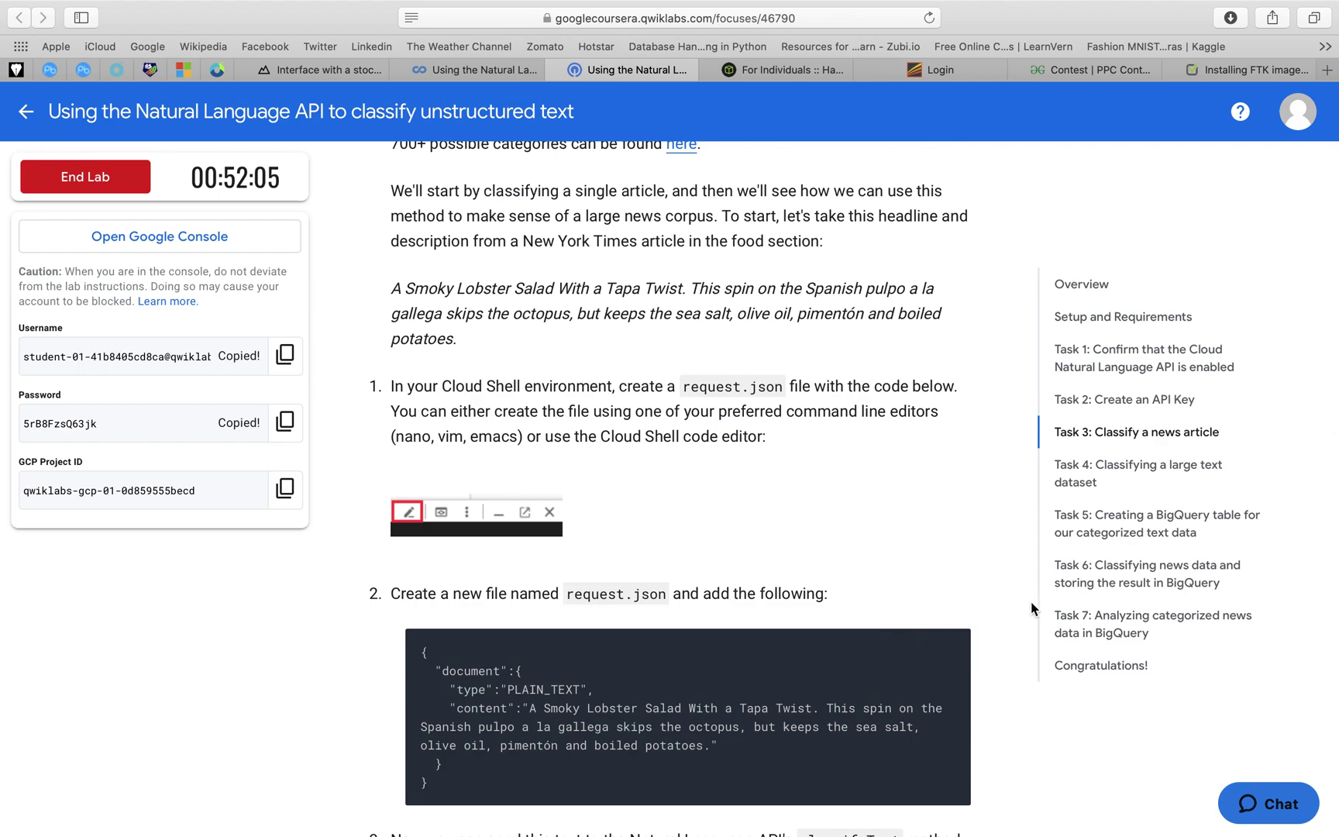
- Try to paste and run the copied JSON code directly at the Cloud Shell prompt
{"action": "key", "text": "ctrl+Right"}
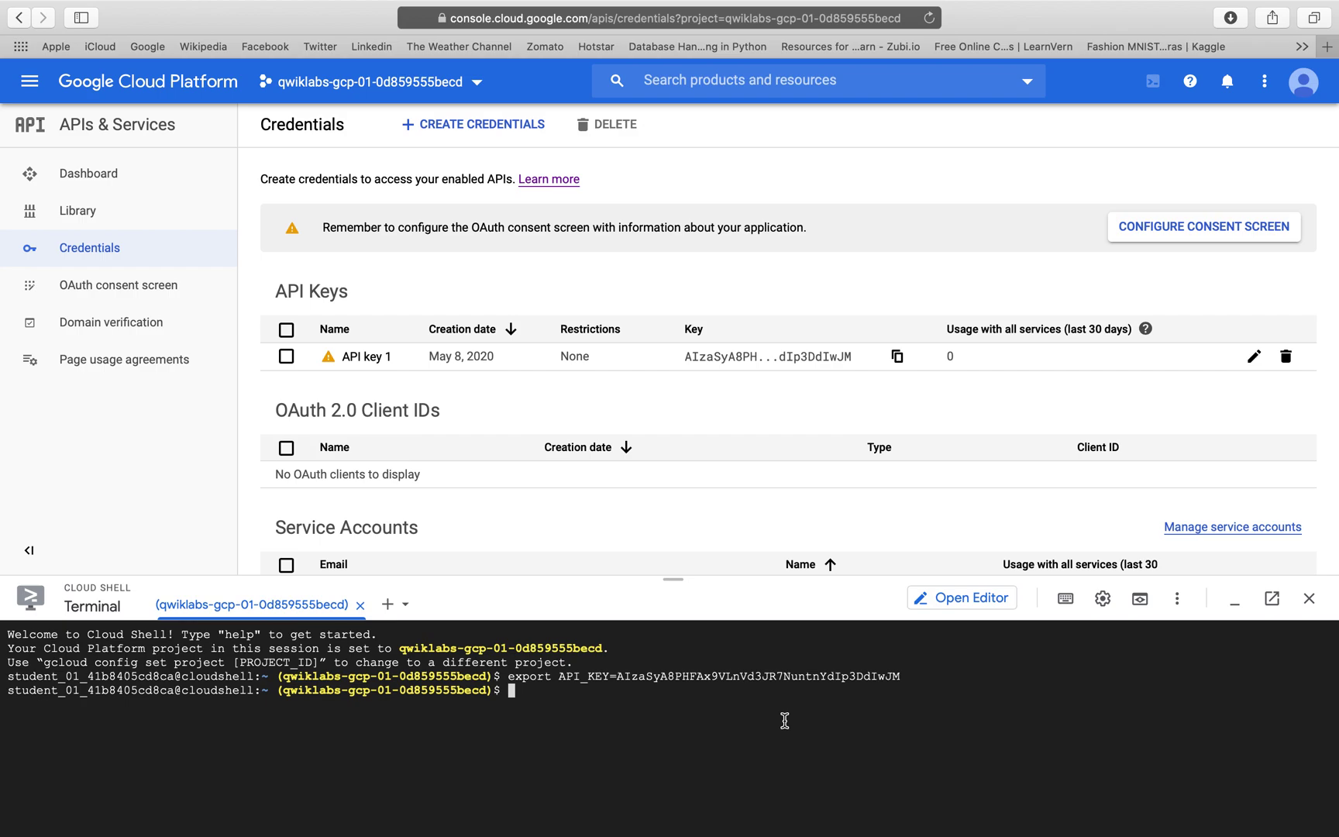
{"action": "key", "text": "super+v"}
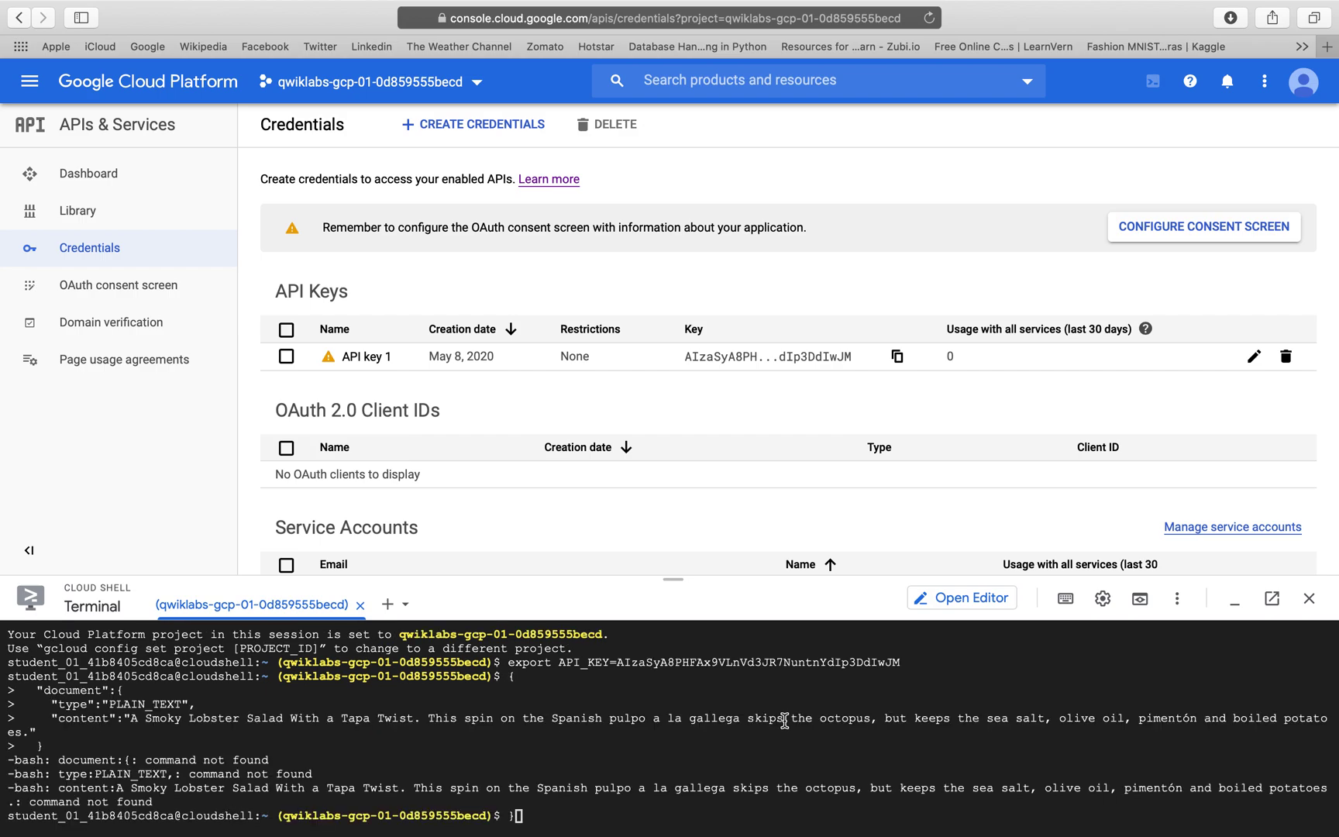
{"action": "key", "text": "Return"}
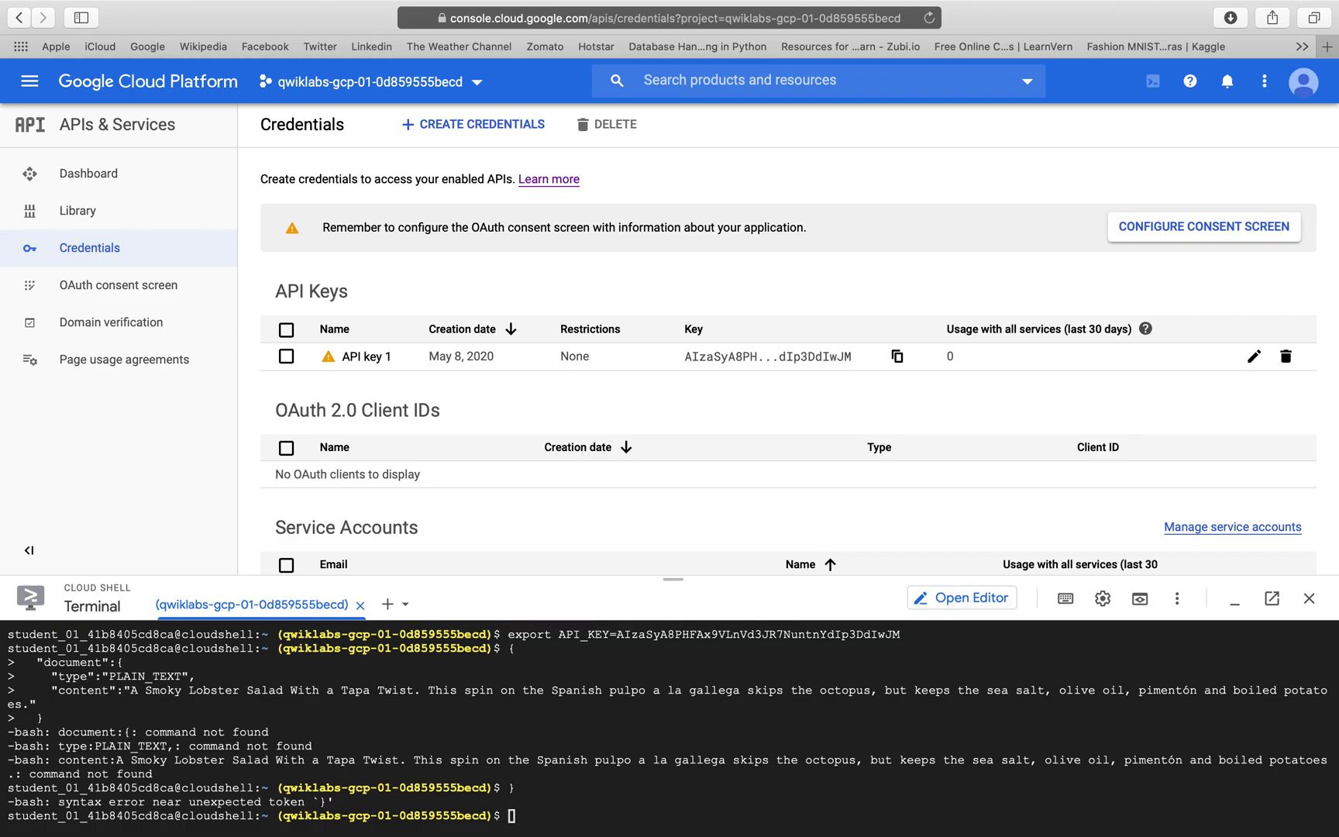
- Check the lab's instructions for creating request.json and open the Cloud Shell code editor in a new window
{"action": "key", "text": "ctrl+Left"}
{"action": "scroll", "coordinate": [731, 696], "scroll_direction": "down", "scroll_amount": 3}
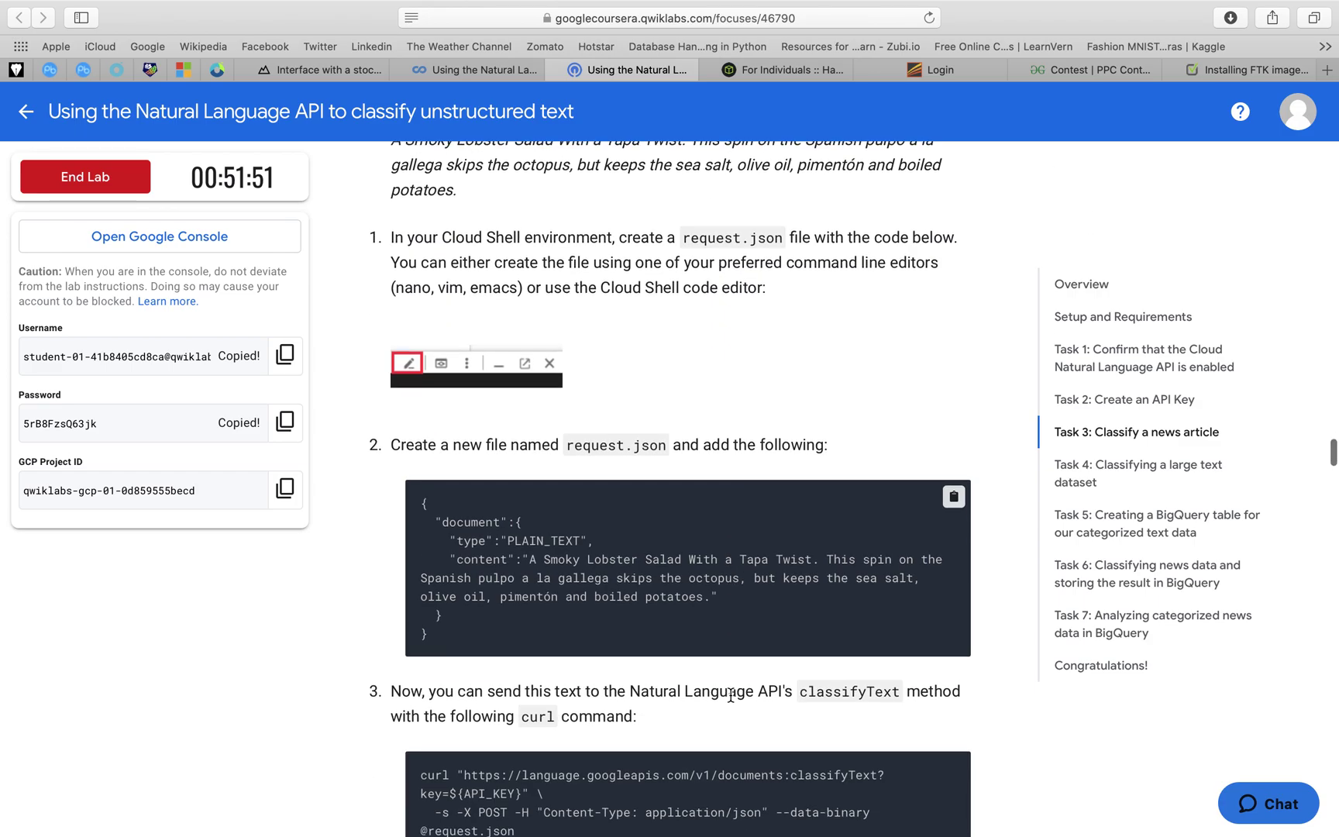
{"action": "scroll", "coordinate": [731, 696], "scroll_direction": "down", "scroll_amount": 3}
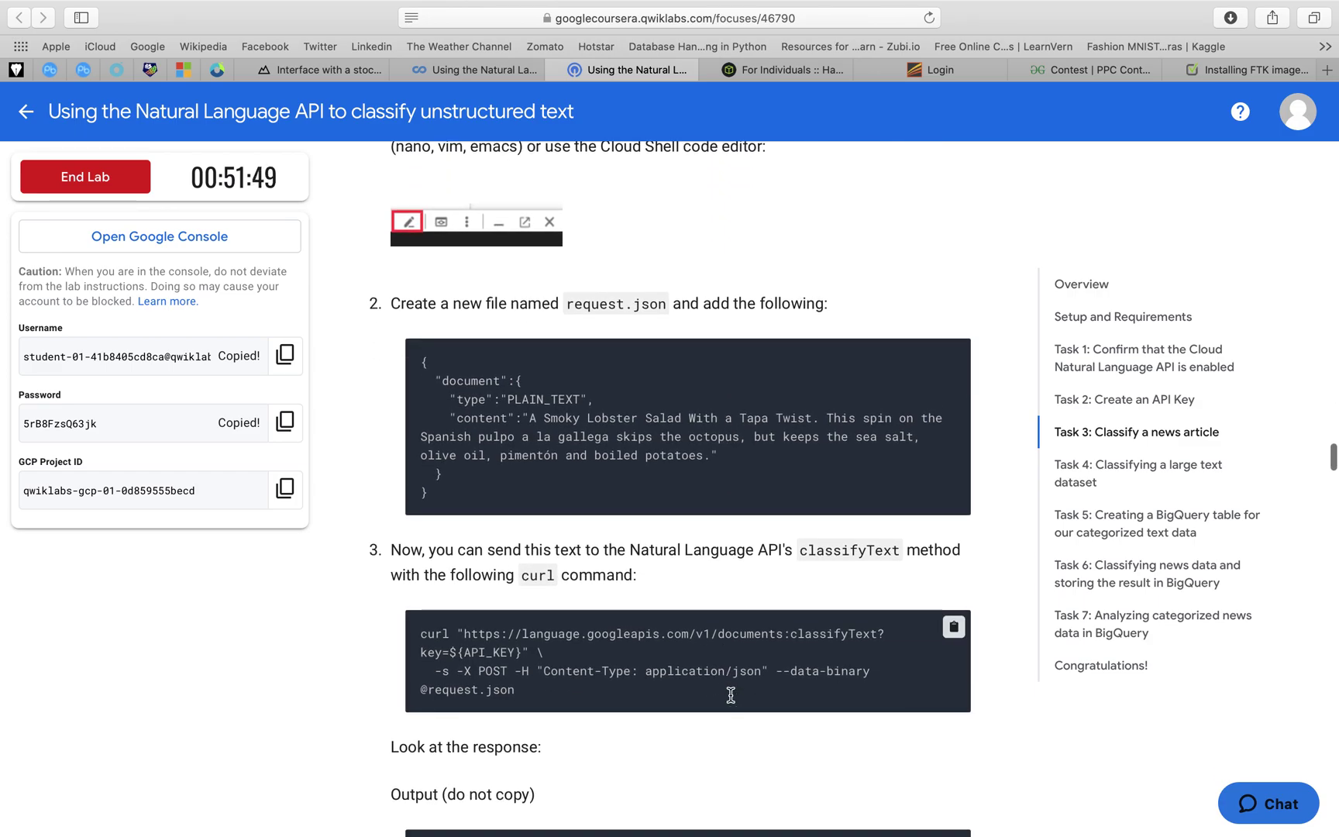
{"action": "scroll", "coordinate": [730, 694], "scroll_direction": "up", "scroll_amount": 2}
{"action": "key", "text": "ctrl+Right"}
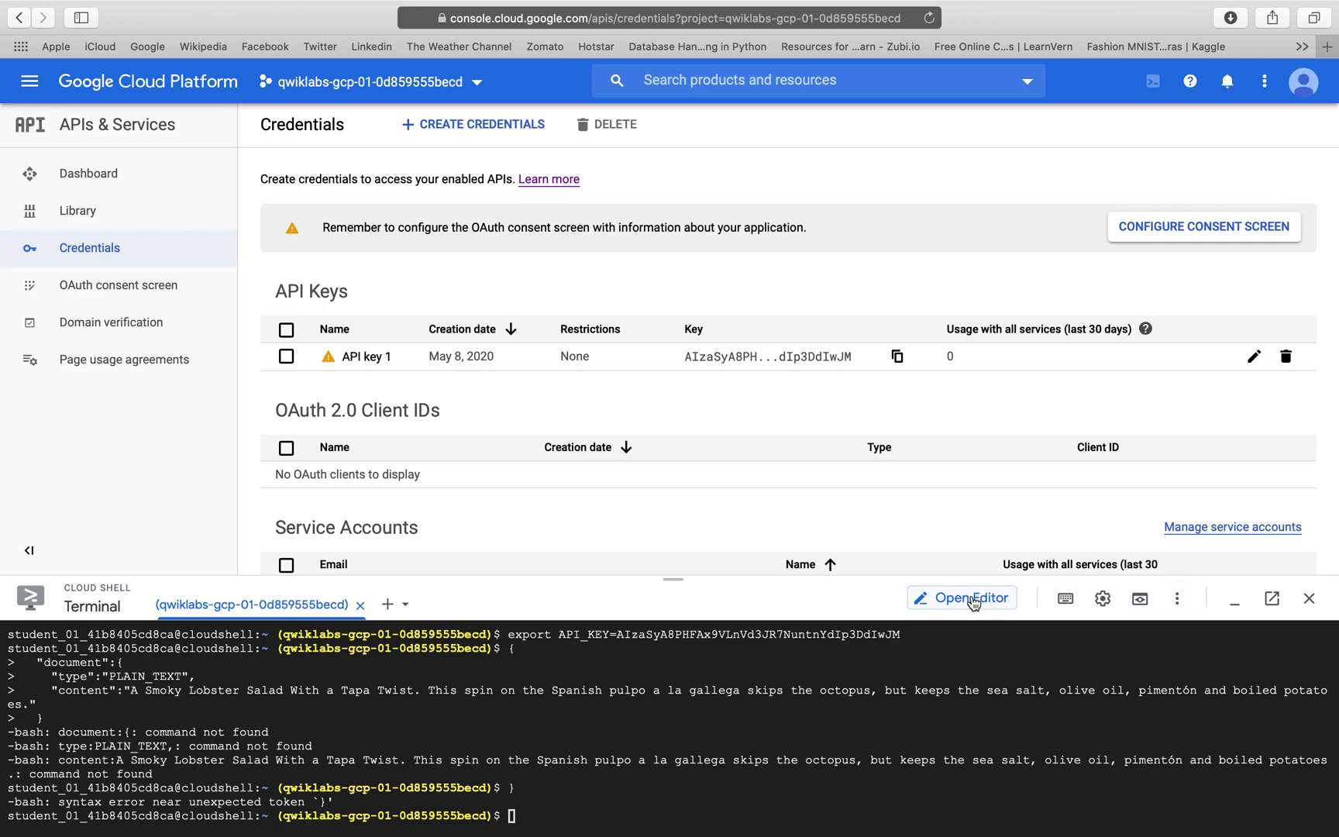
{"action": "left_click", "coordinate": [973, 599]}
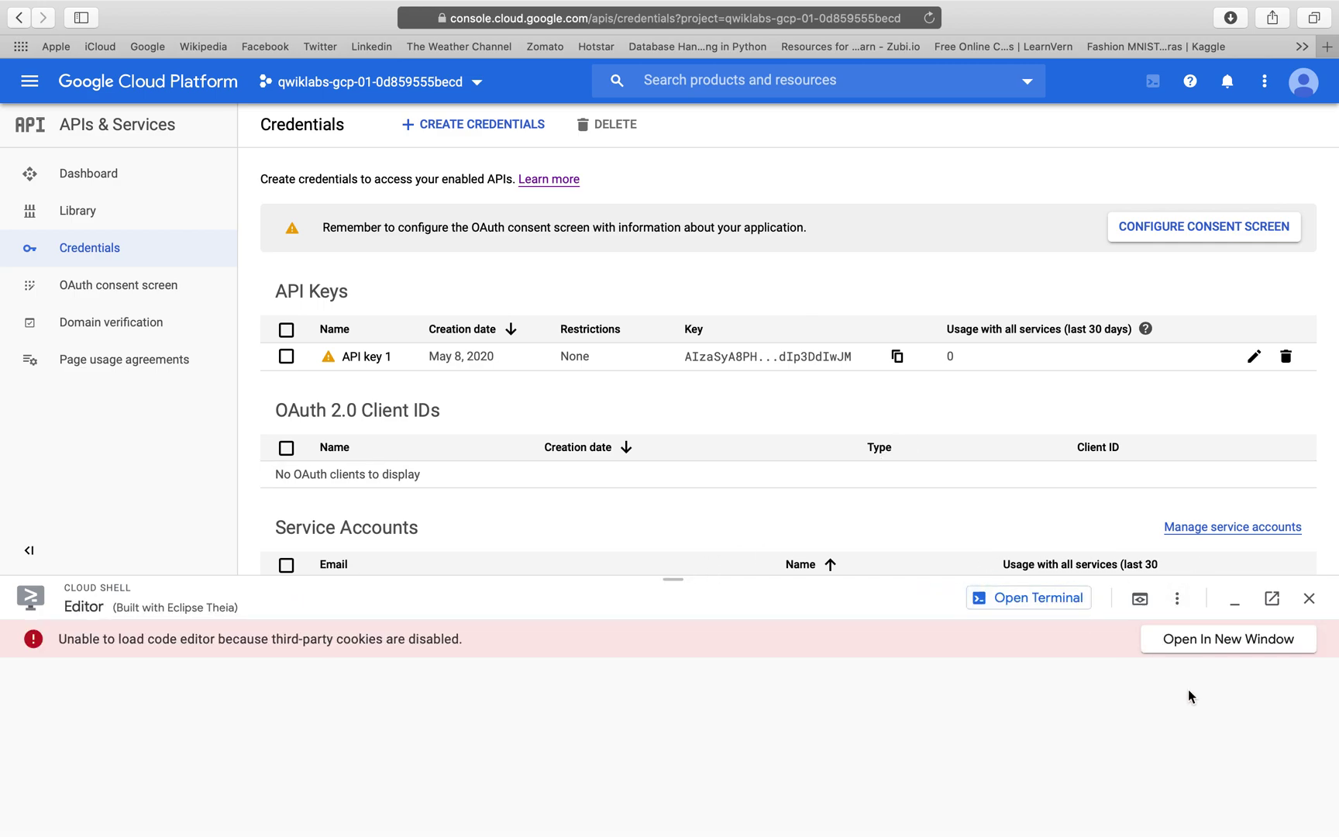
{"action": "left_click", "coordinate": [1229, 640]}
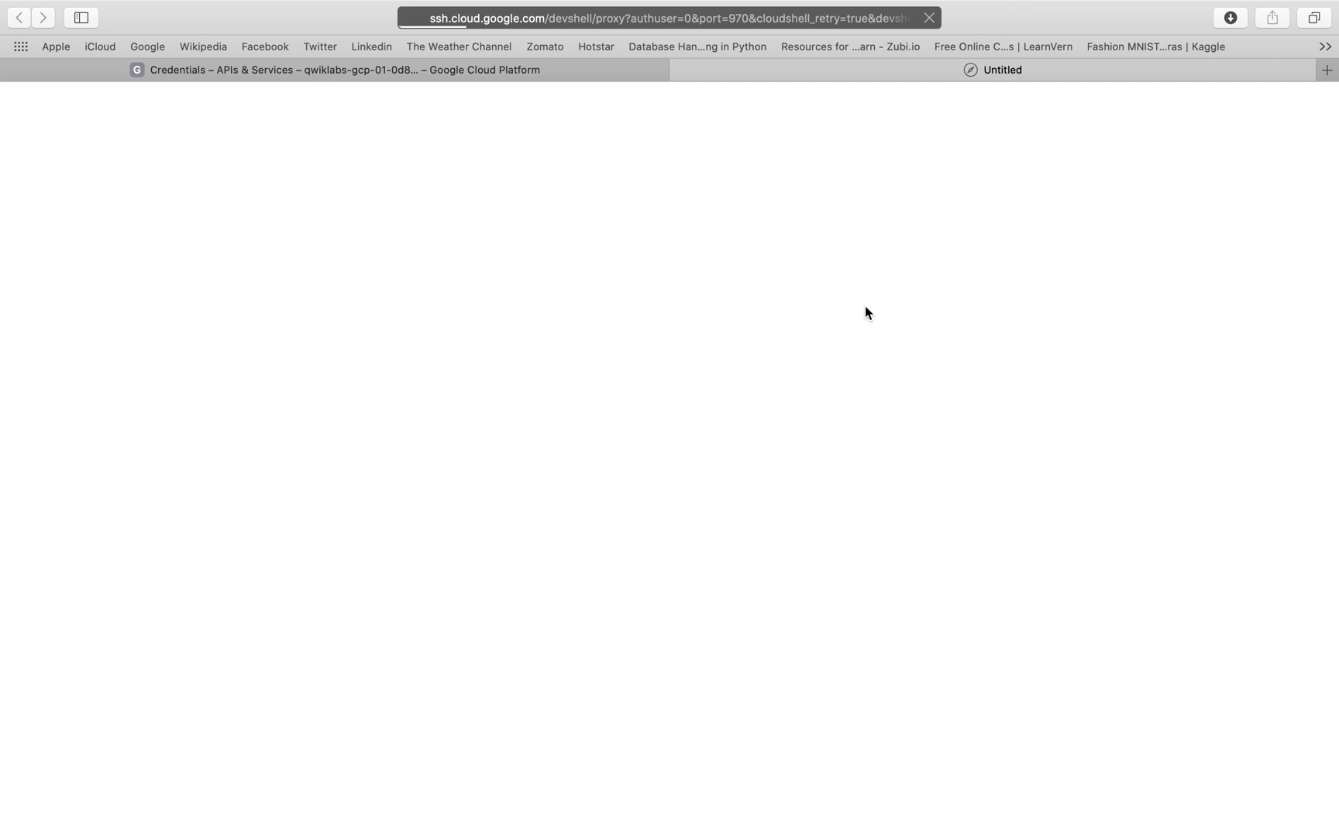
- Restore the terminal in the Credentials page's Cloud Shell and return to the separately opened Cloud Shell Editor
{"action": "left_click", "coordinate": [600, 69]}
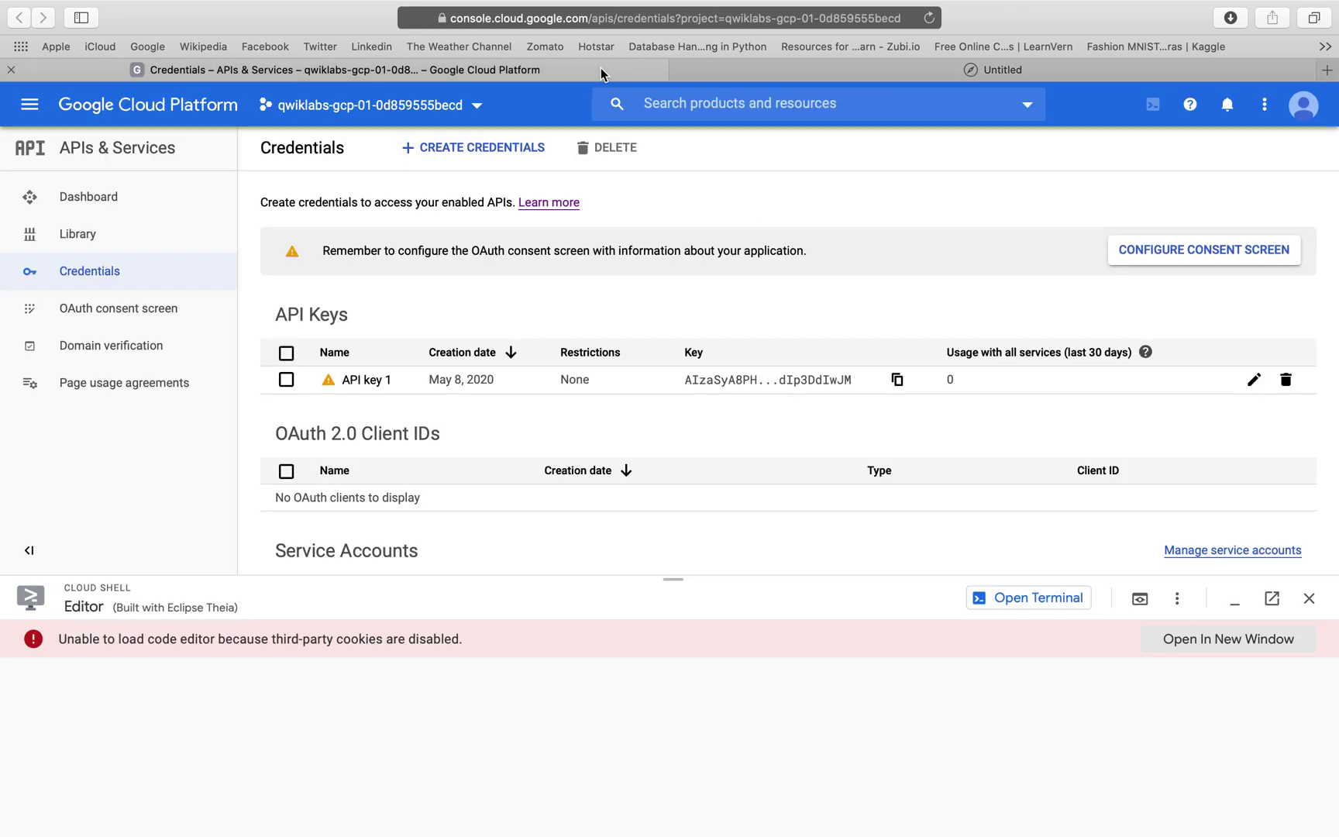
{"action": "left_click", "coordinate": [1064, 602]}
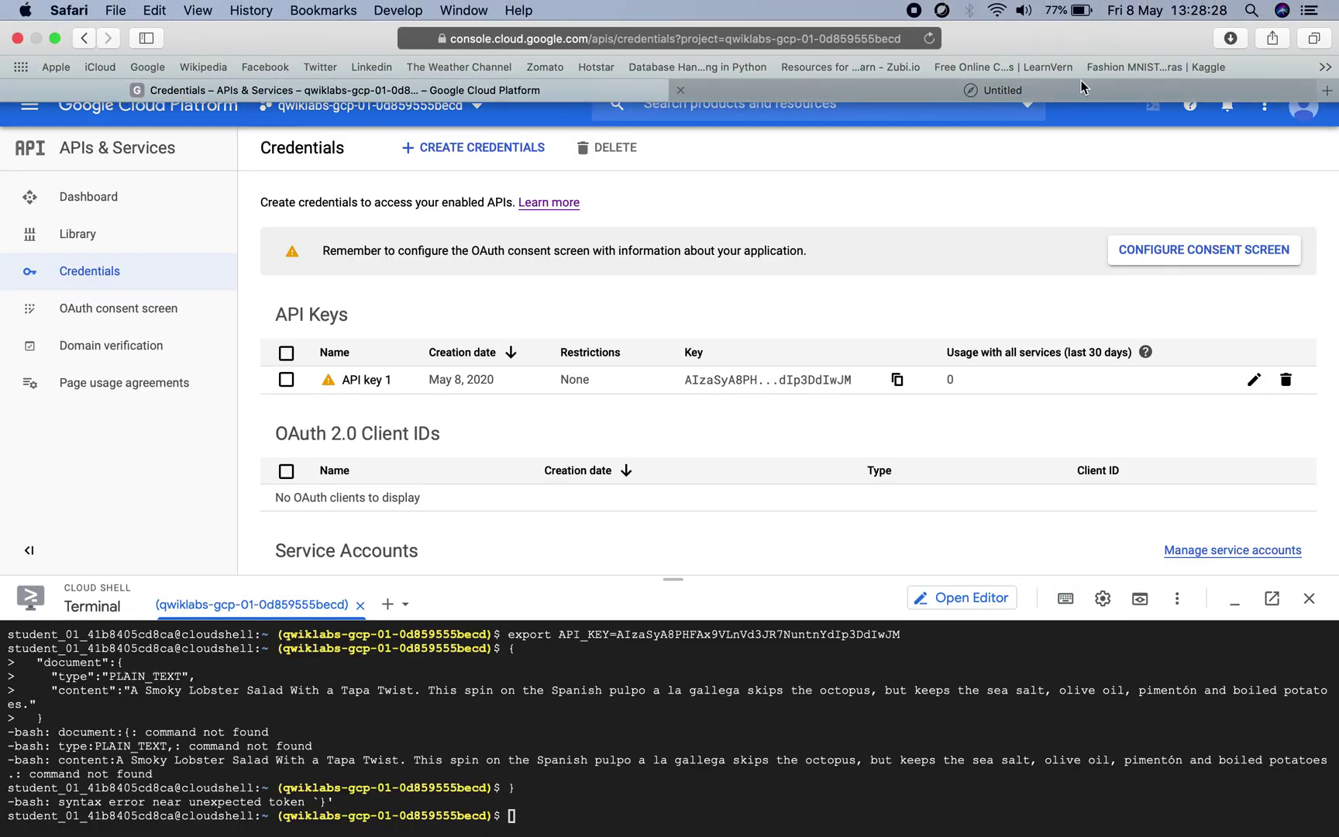
{"action": "left_click", "coordinate": [1083, 87]}
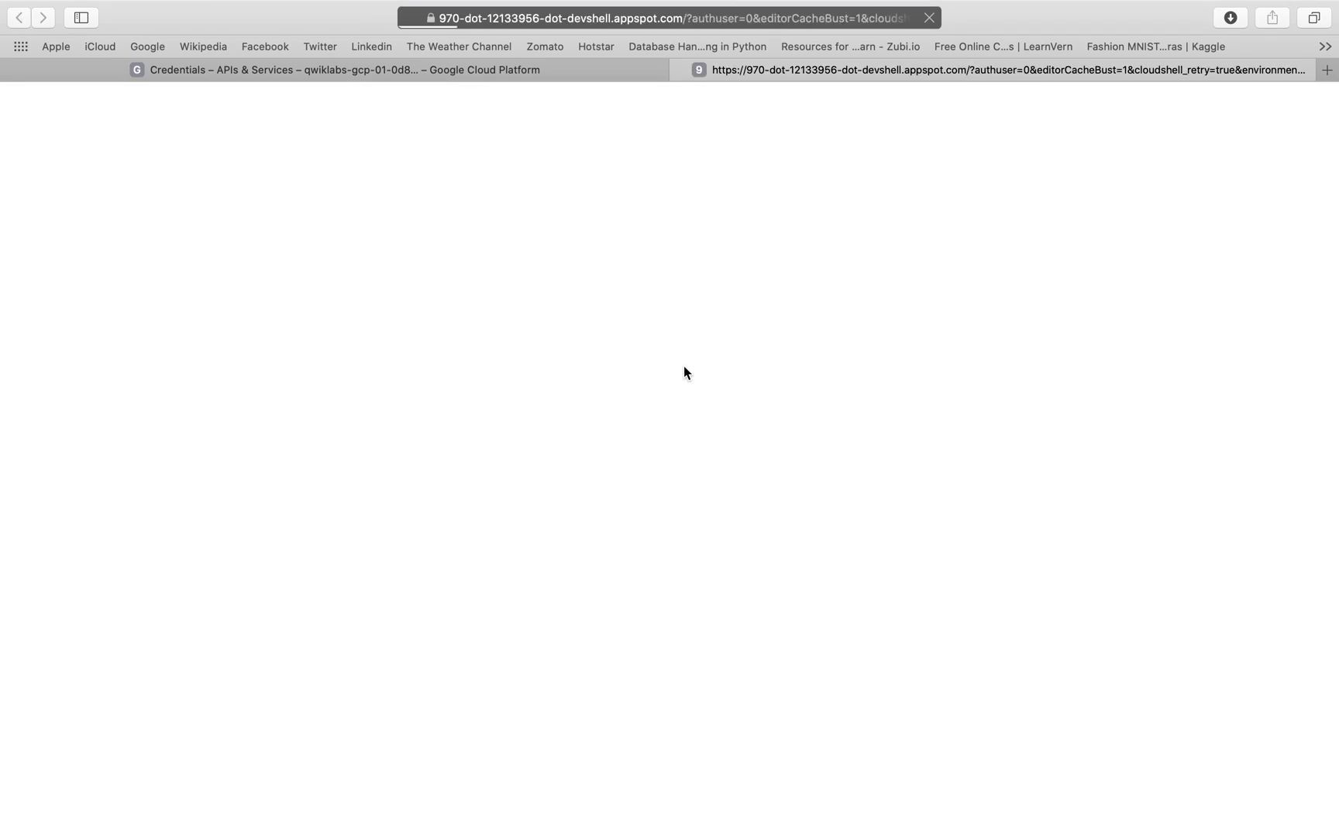
{"action": "key", "text": "ctrl+Left"}
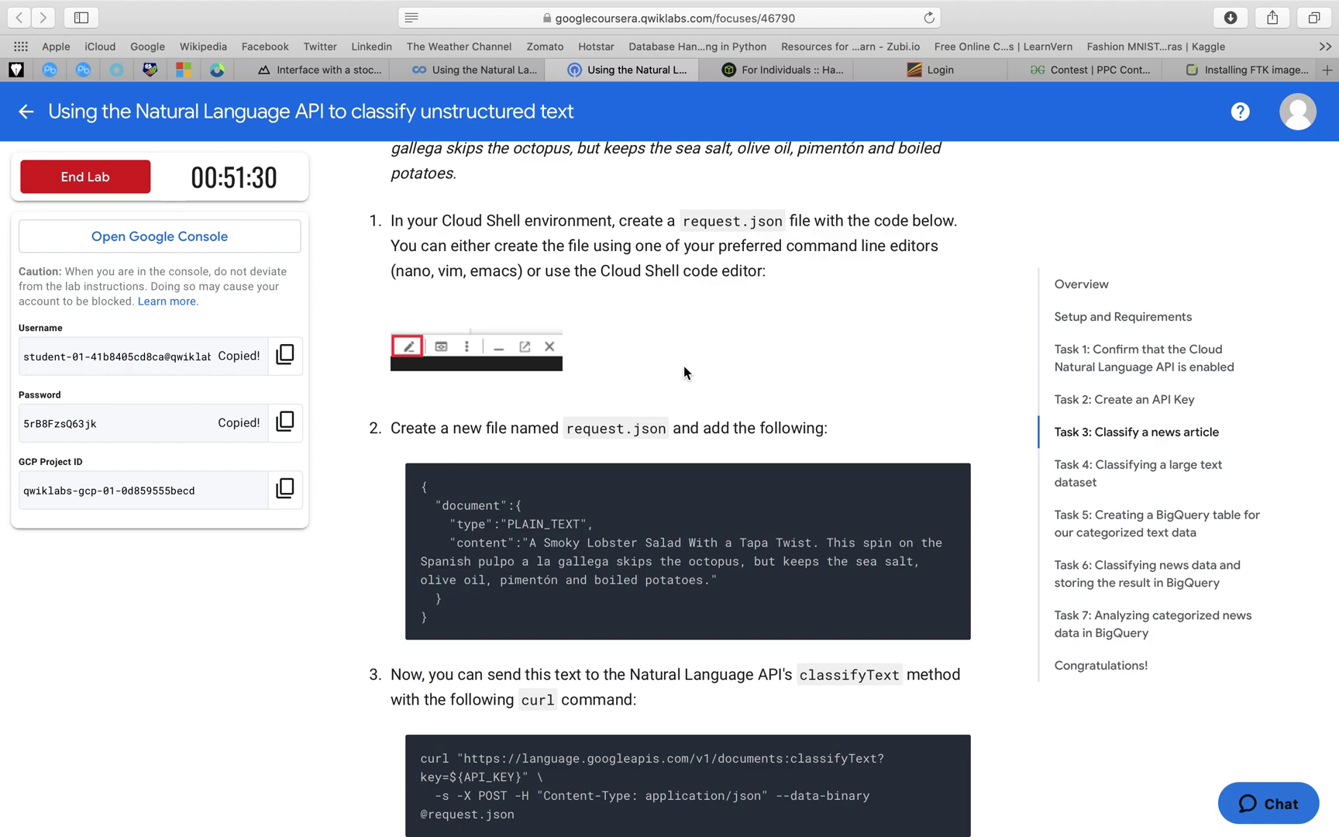
{"action": "key", "text": "ctrl+Right"}
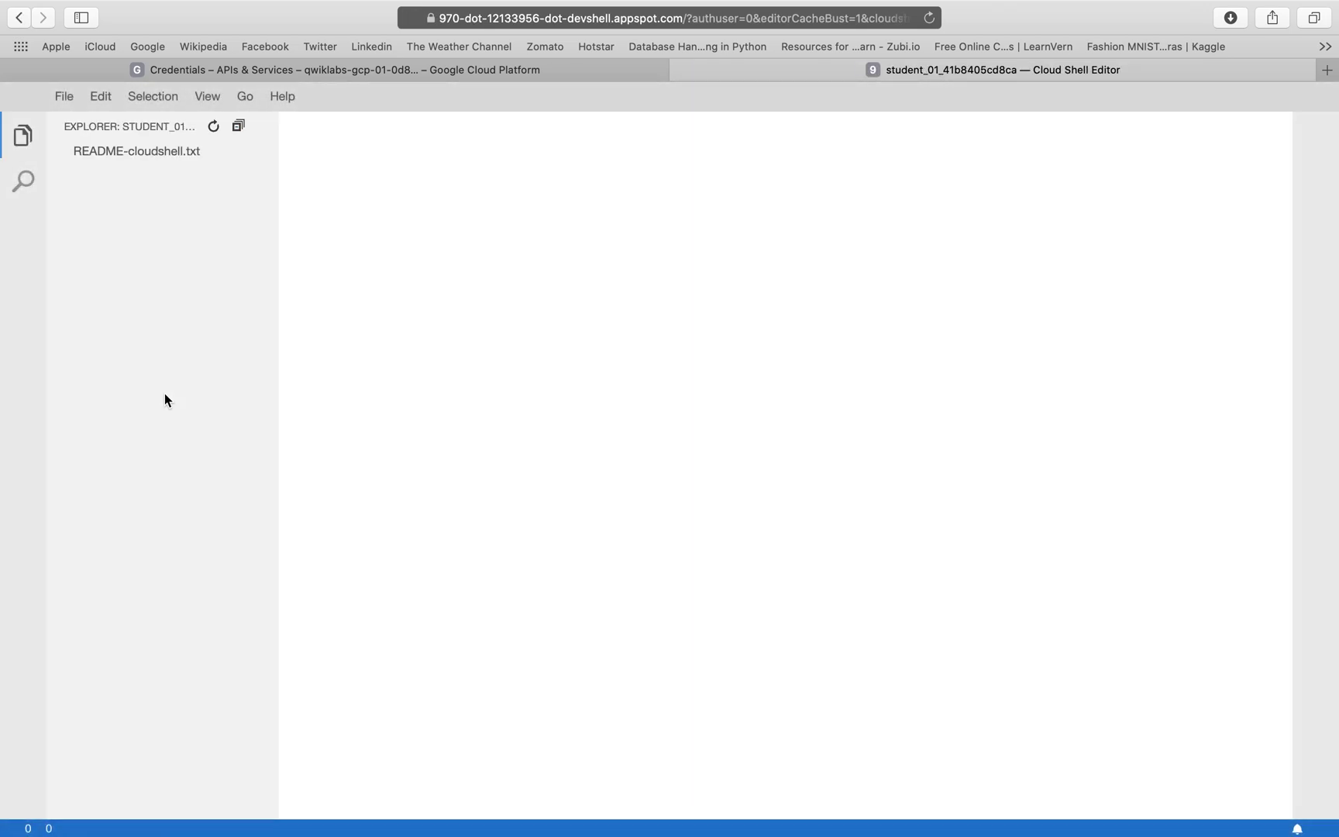
- Create a new file named request.json in the Cloud Shell Editor
{"action": "left_click", "coordinate": [66, 99]}
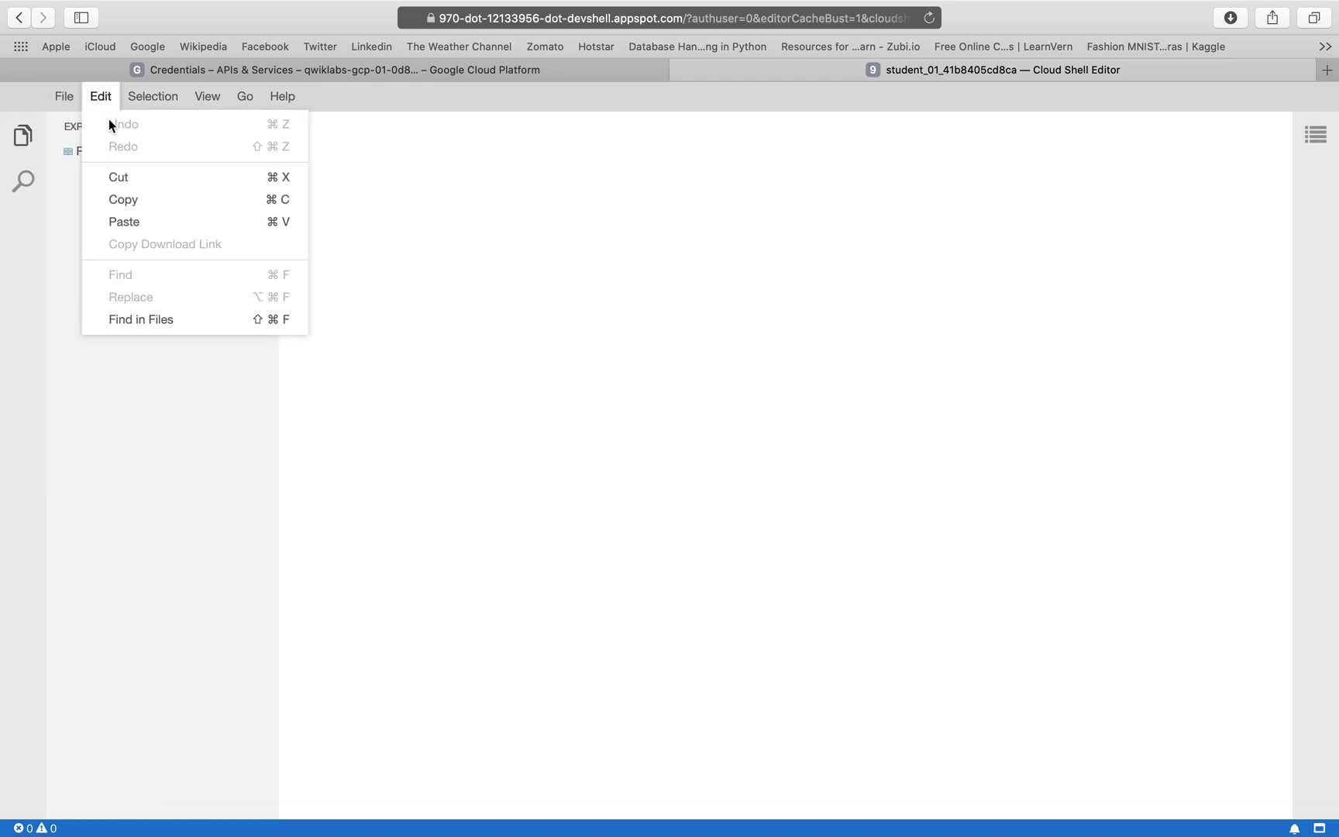
{"action": "left_click", "coordinate": [67, 122]}
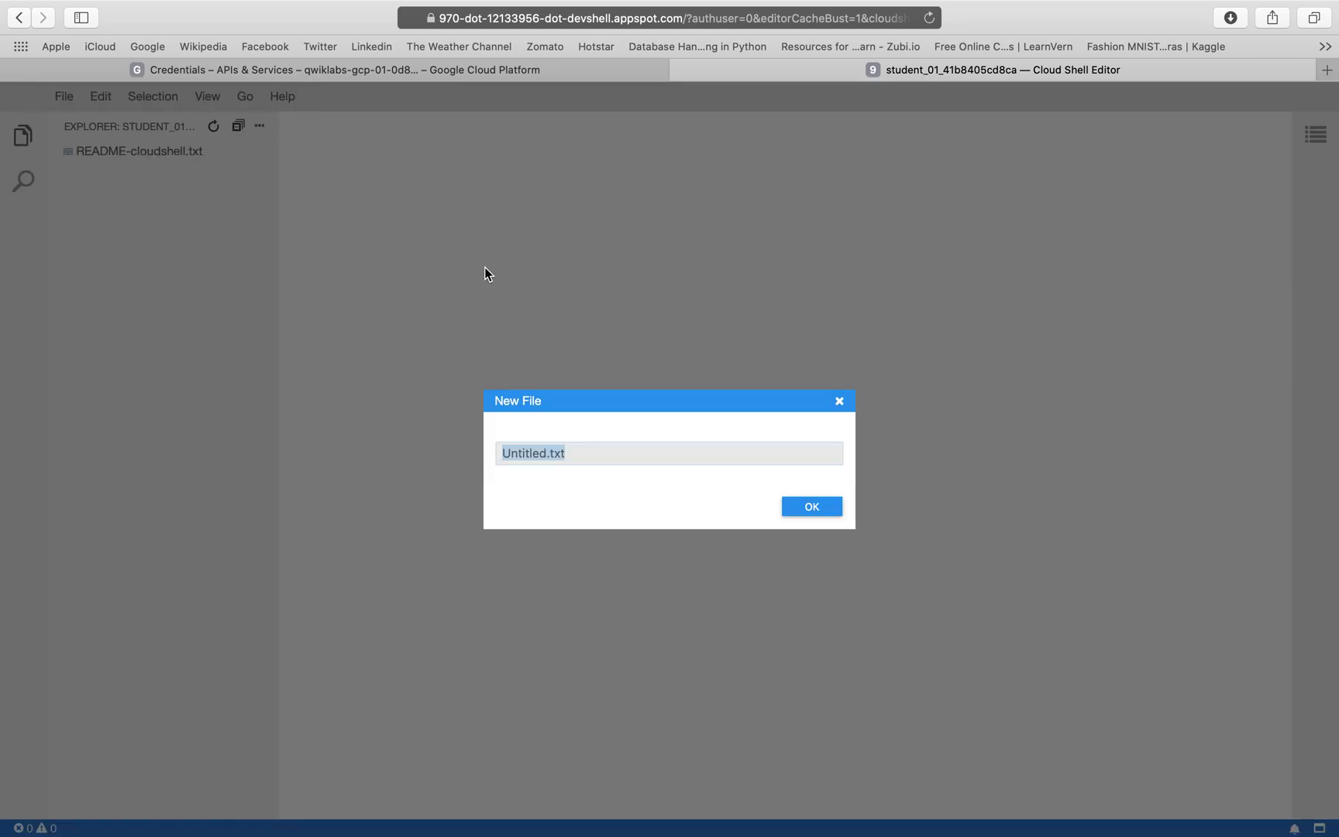
{"action": "key", "text": "ctrl+Left"}
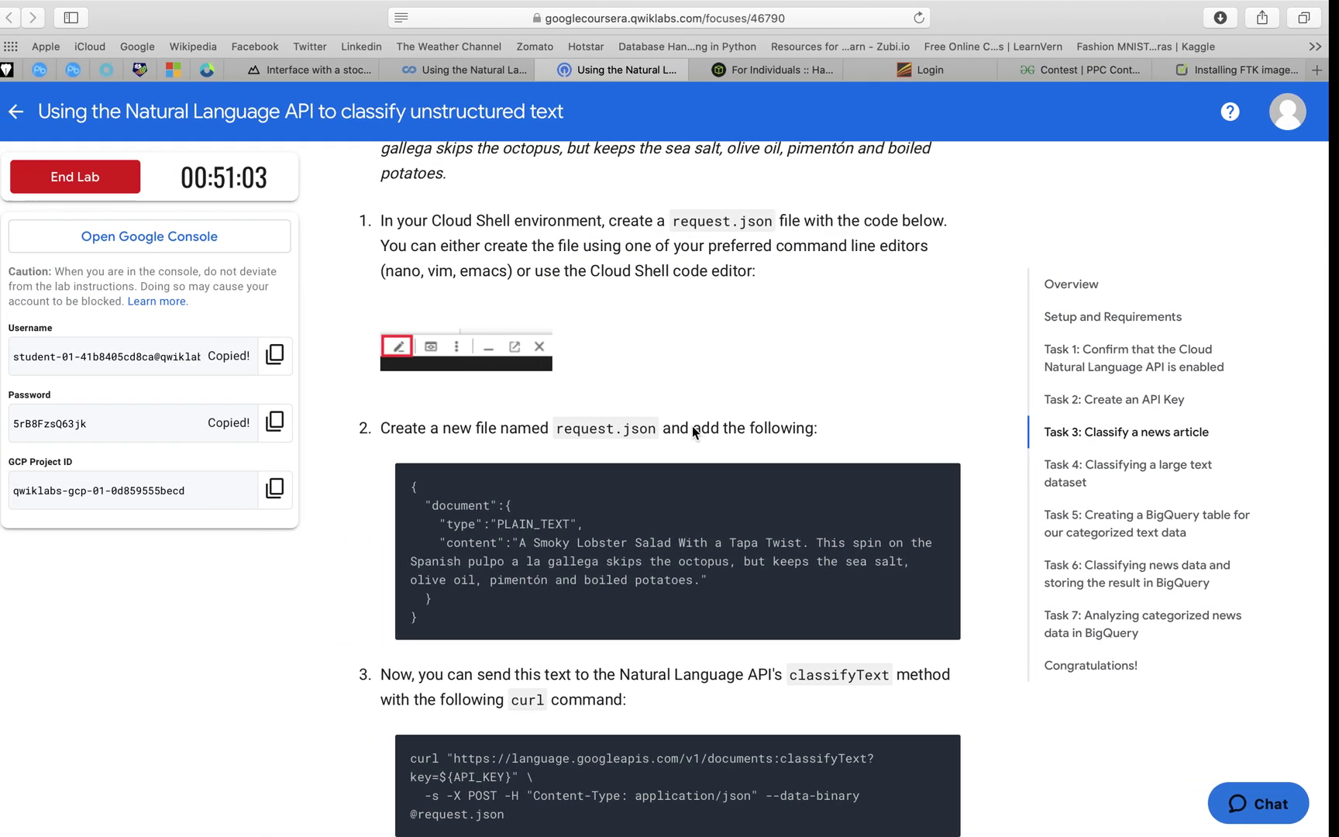
{"action": "key", "text": "ctrl+Right"}
{"action": "type", "text": "reque"}
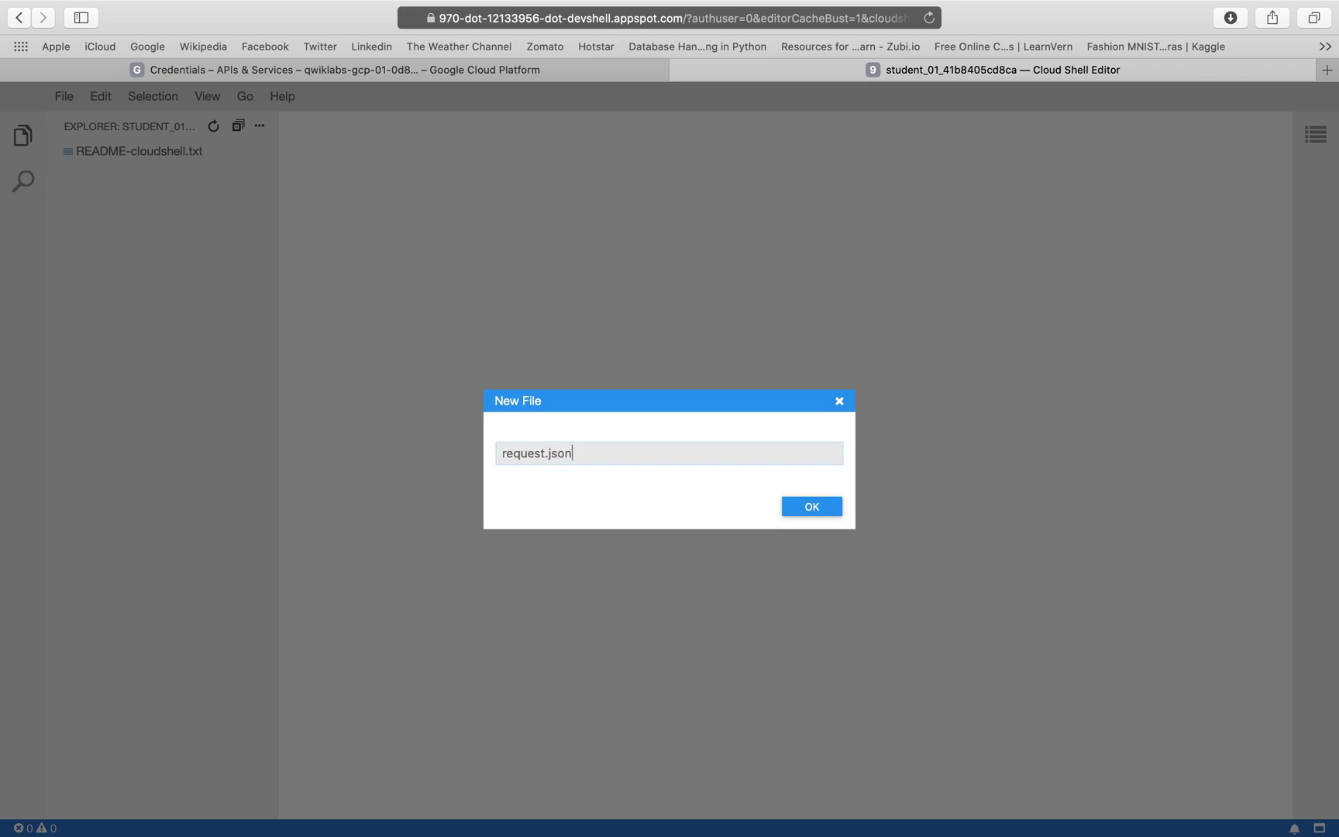
{"action": "left_click", "coordinate": [828, 507]}
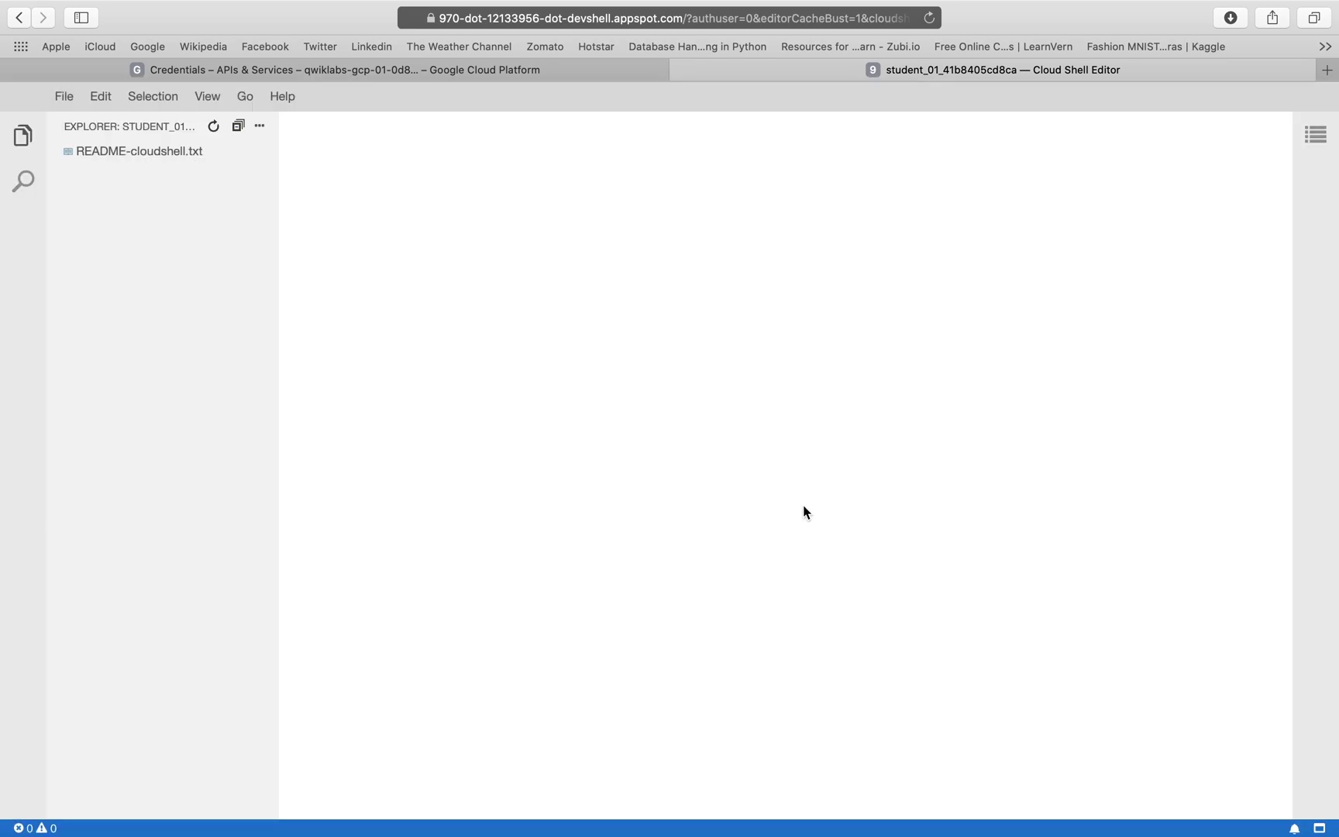
- Paste the copied JSON document code into request.json and save the file
{"action": "right_click", "coordinate": [557, 306]}
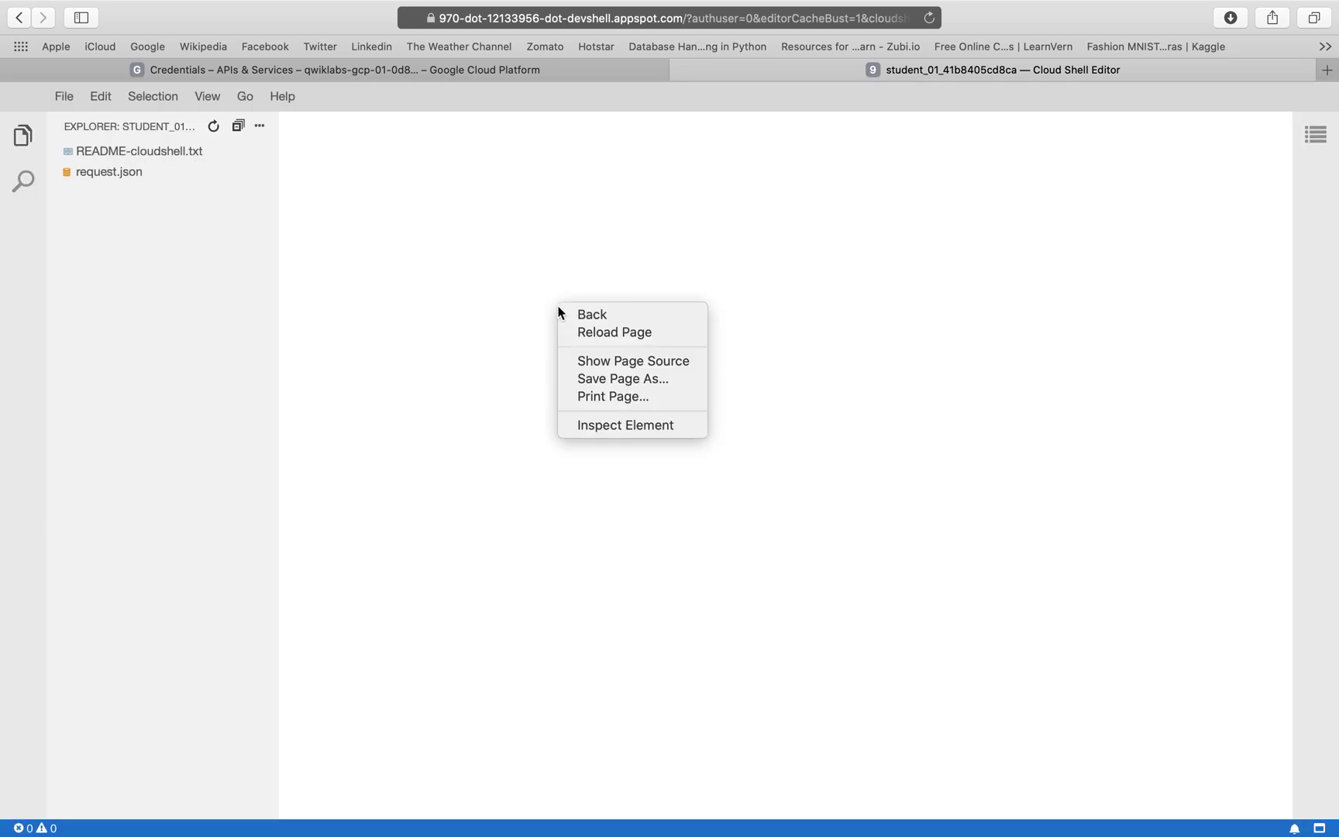
{"action": "left_click", "coordinate": [459, 366]}
{"action": "right_click", "coordinate": [459, 366]}
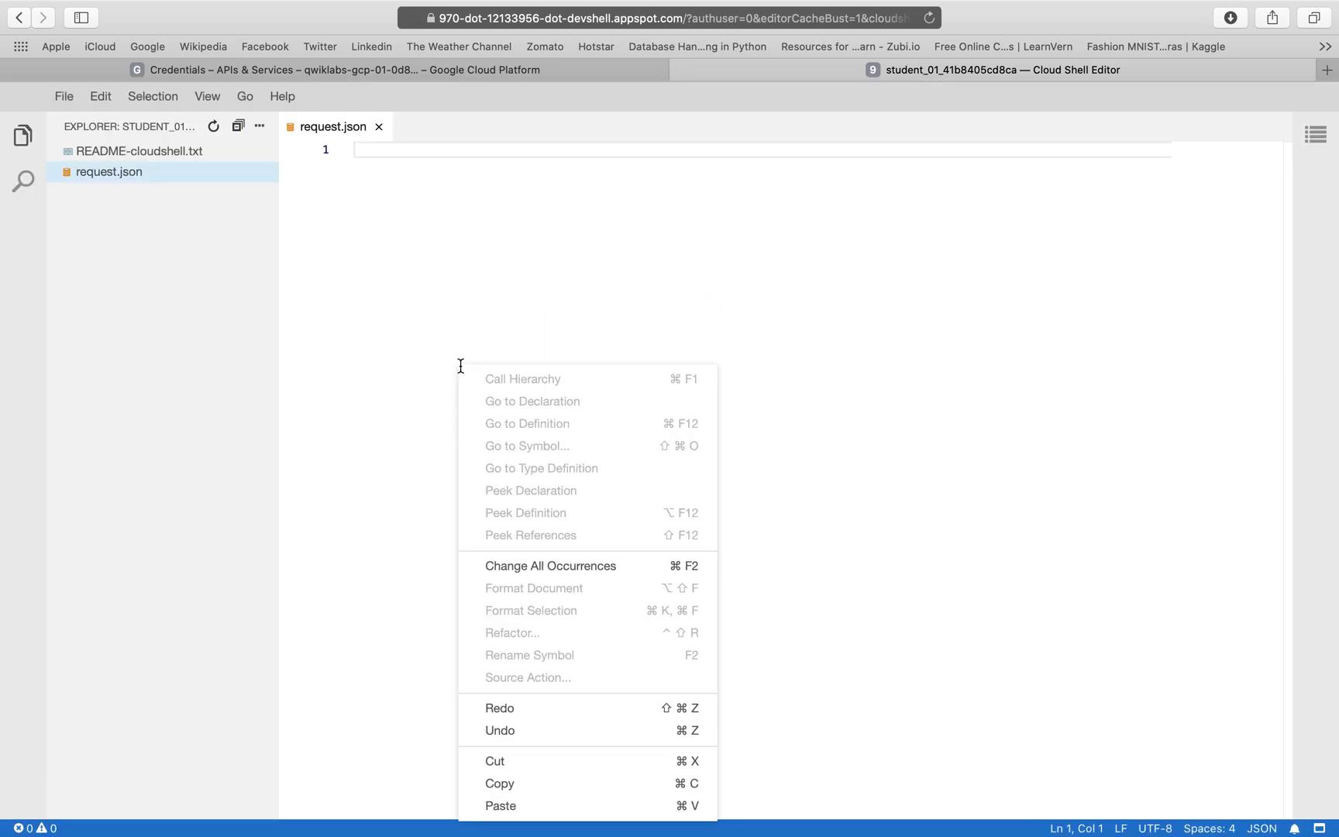
{"action": "left_click", "coordinate": [517, 797]}
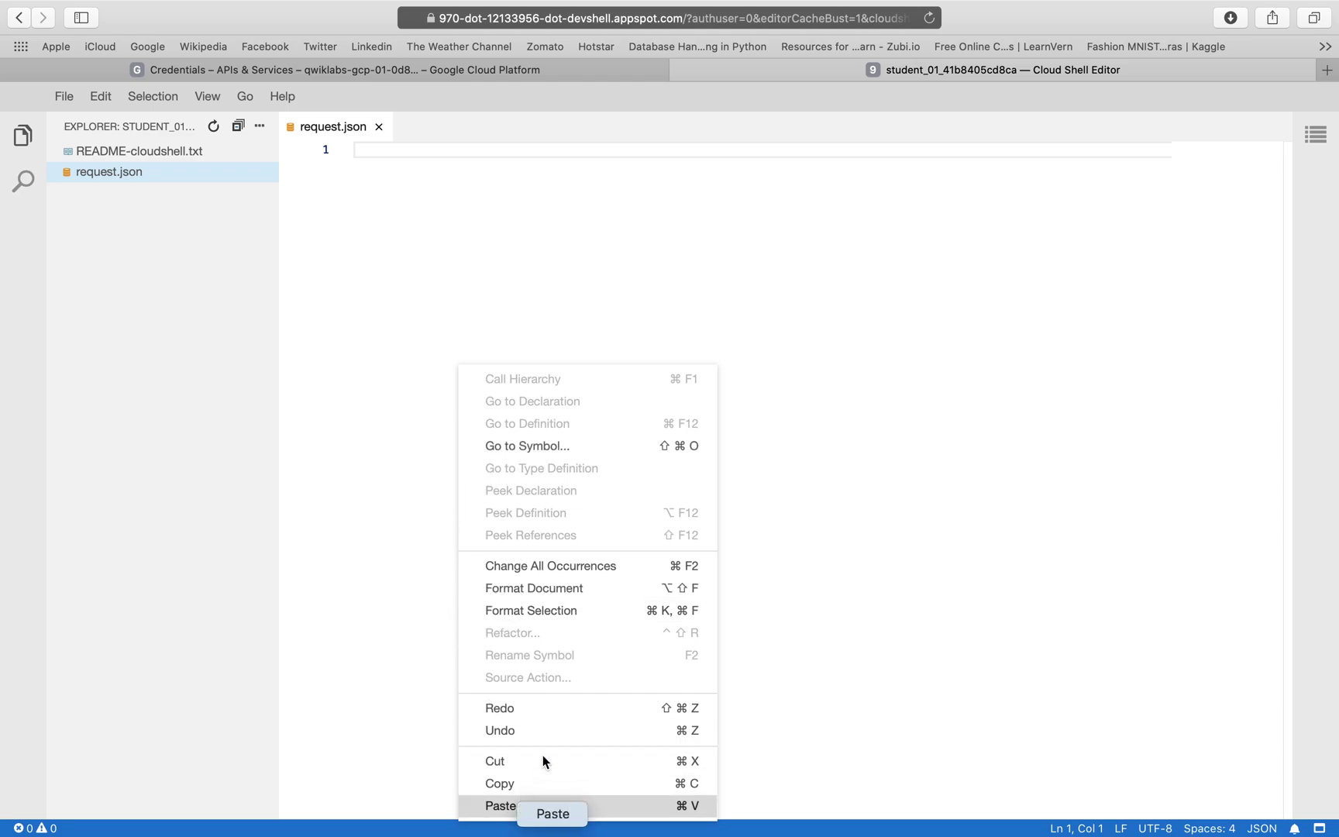
{"action": "left_click", "coordinate": [552, 813]}
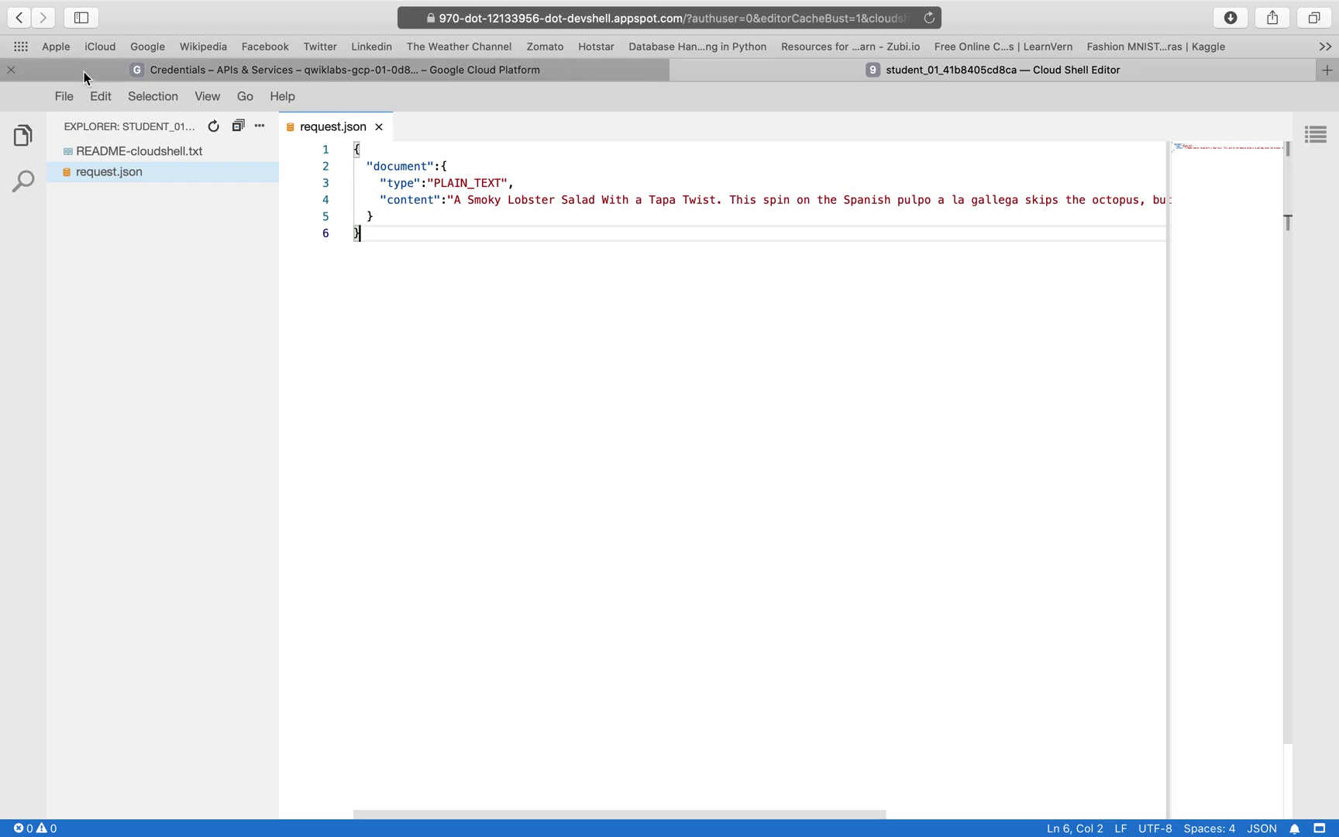
{"action": "left_click", "coordinate": [60, 96]}
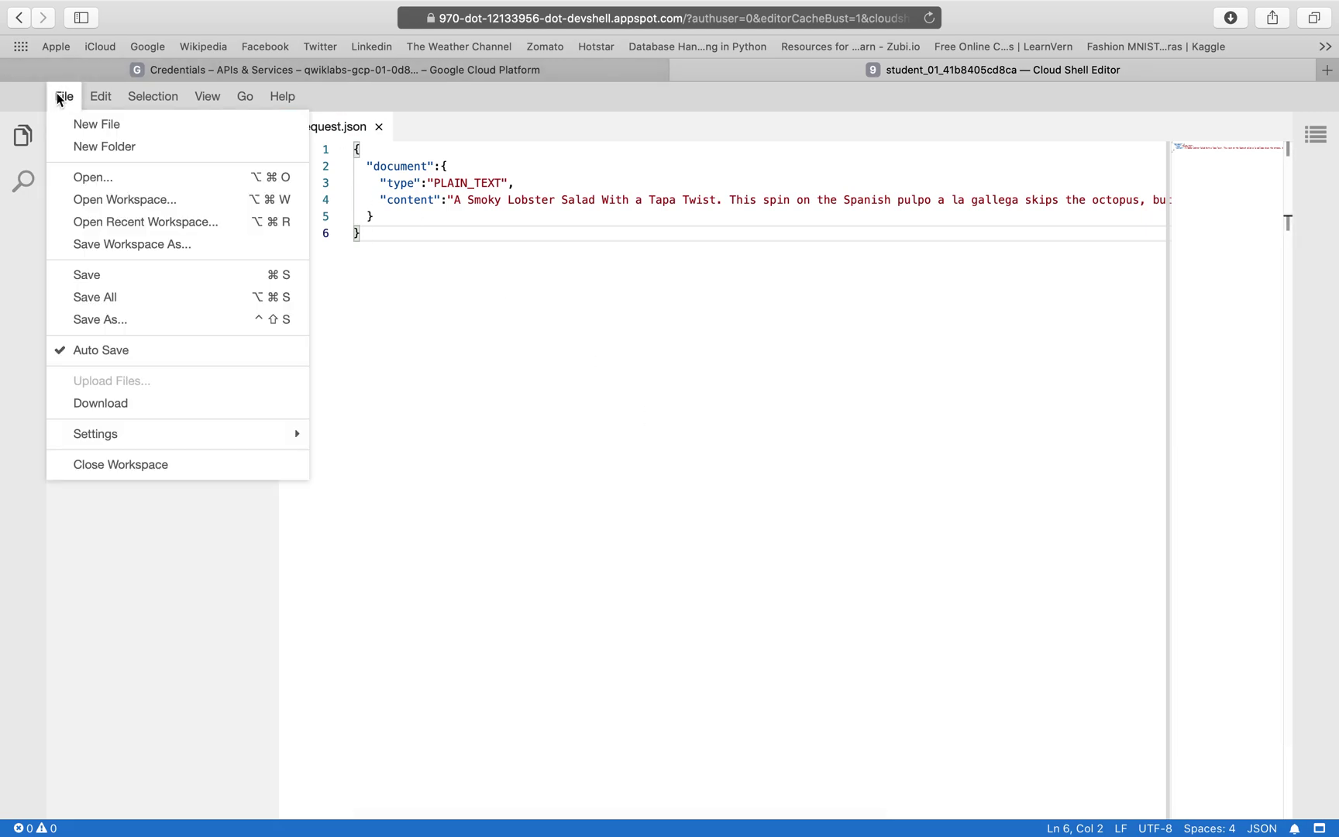
{"action": "left_click", "coordinate": [124, 281]}
- Copy the classifyText curl command from the lab's Task 3, run it in the Cloud Shell terminal and review its output
{"action": "key", "text": "ctrl+Left"}
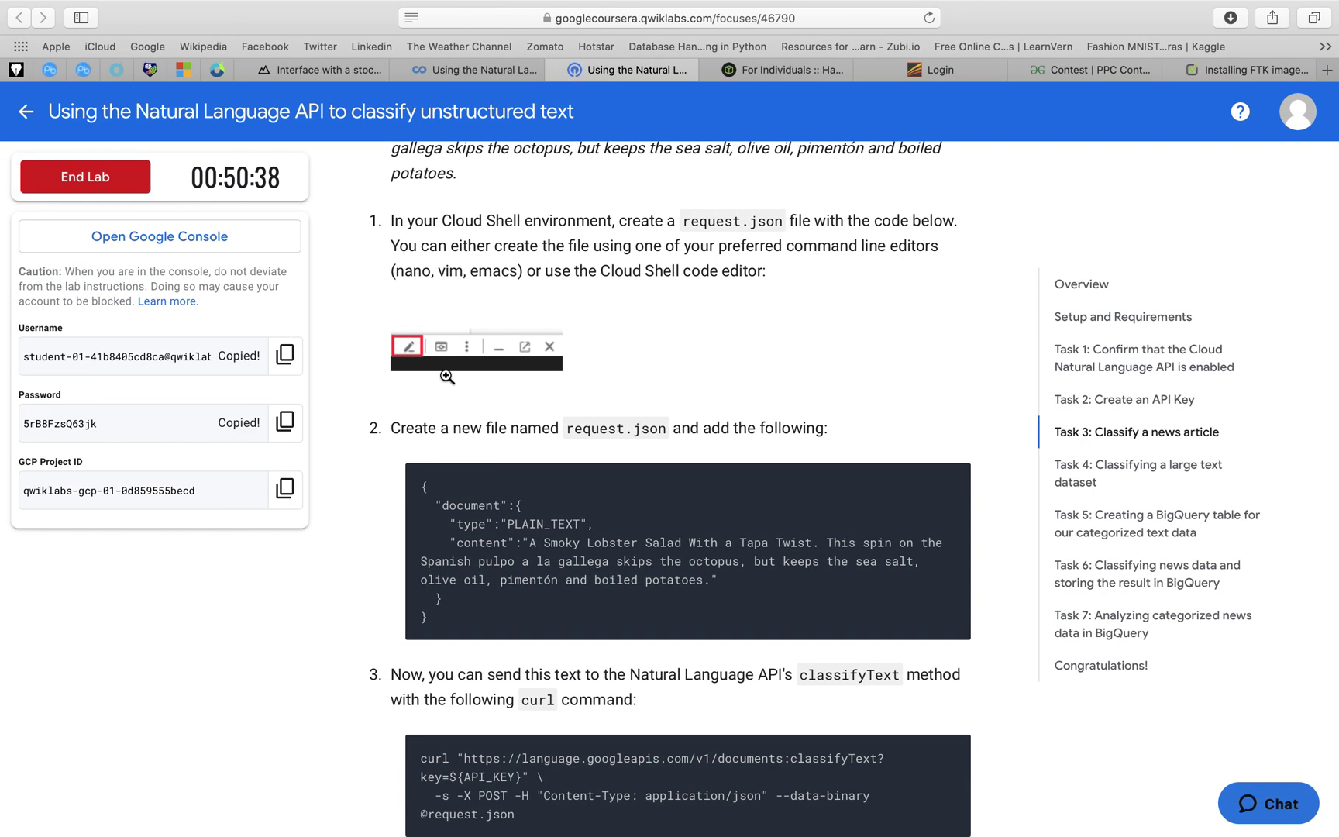
{"action": "scroll", "coordinate": [535, 490], "scroll_direction": "down", "scroll_amount": 3}
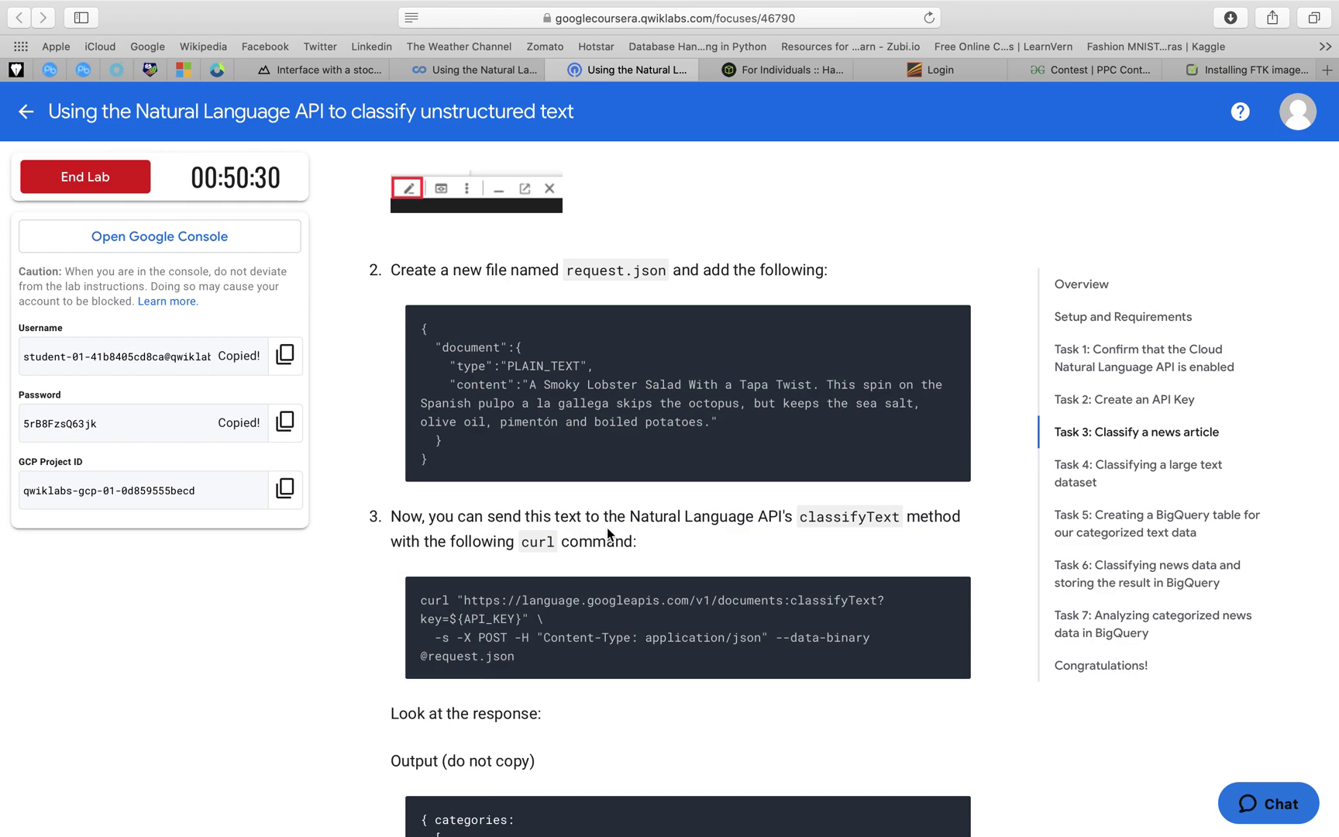
{"action": "mouse_move", "coordinate": [821, 598]}
{"action": "scroll", "coordinate": [953, 603], "scroll_direction": "down", "scroll_amount": 4}
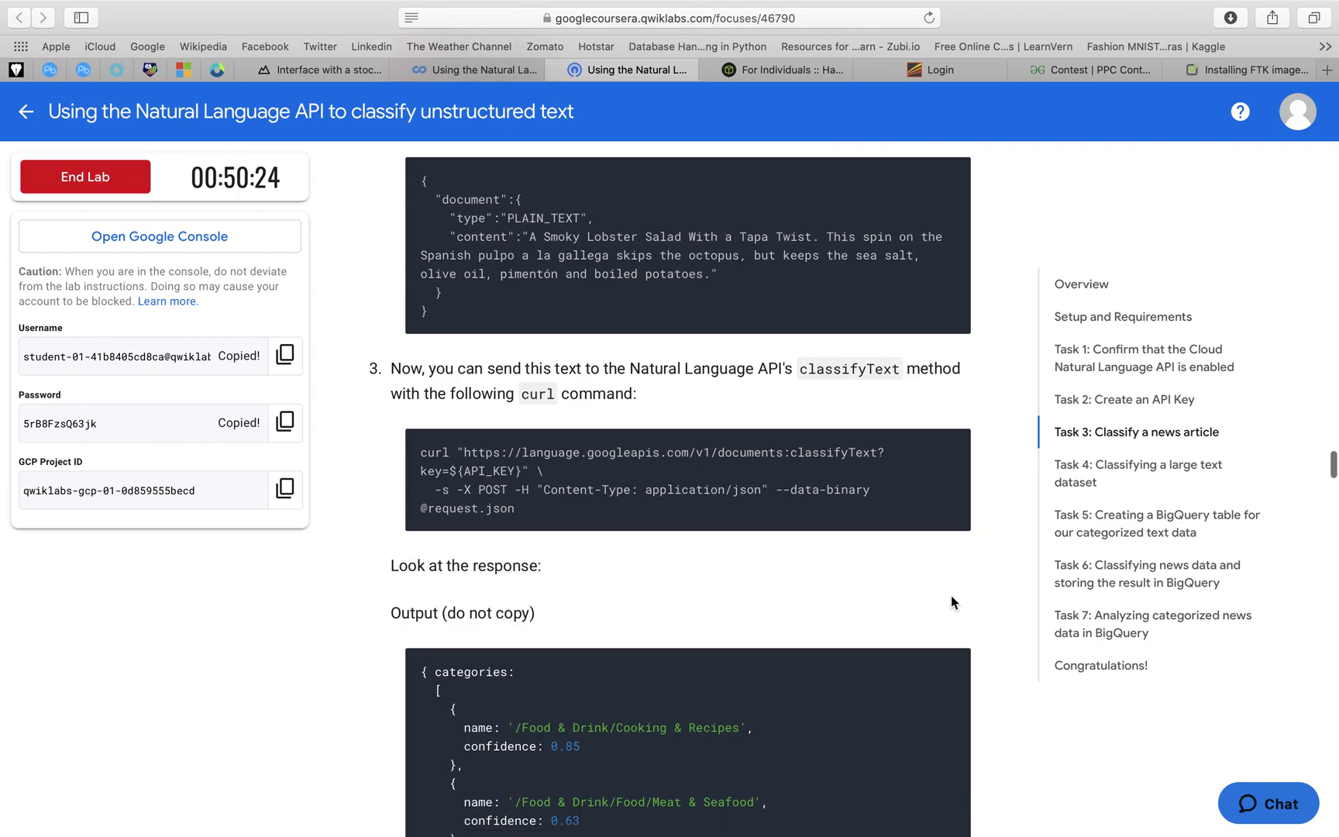
{"action": "key", "text": "ctrl+Right"}
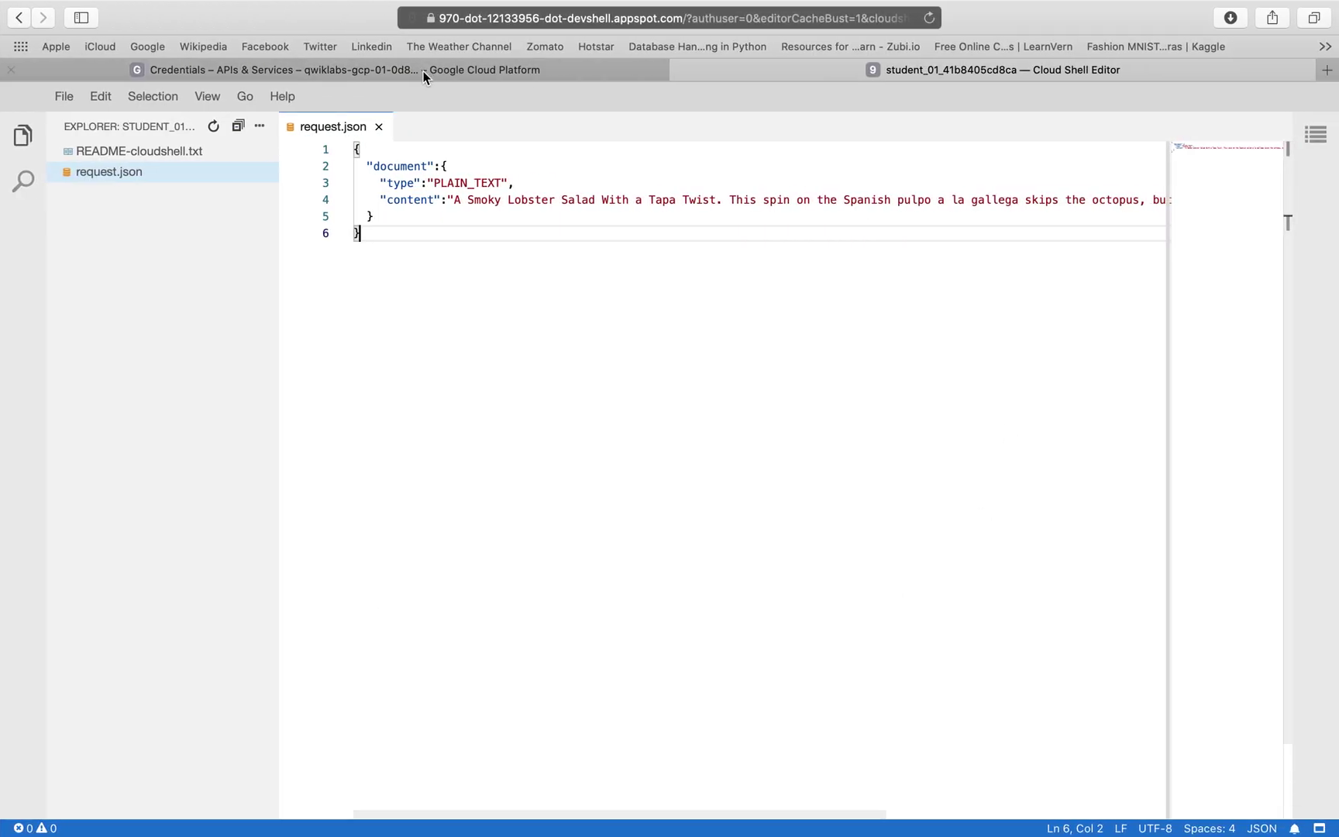
{"action": "left_click", "coordinate": [424, 70]}
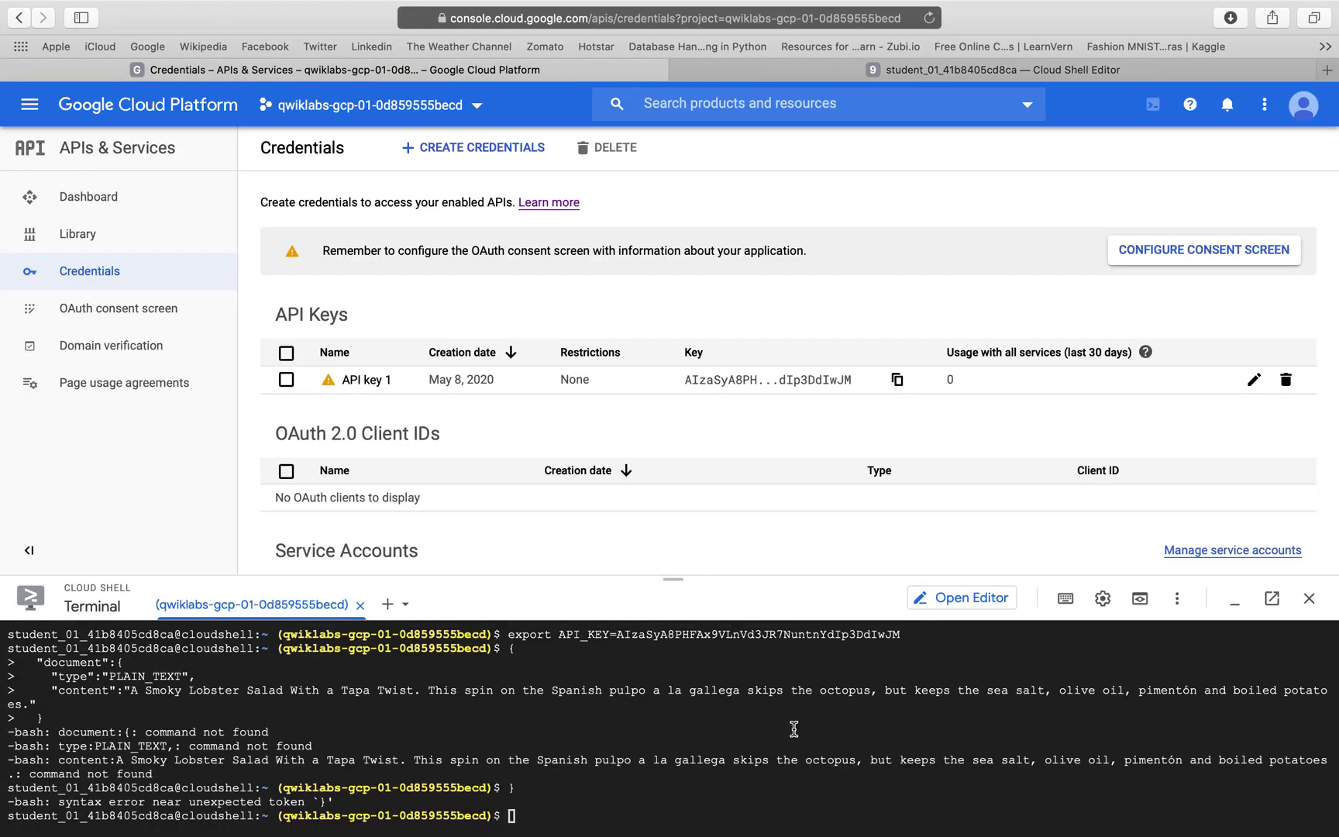
{"action": "key", "text": "super+v"}
{"action": "key", "text": "Return"}
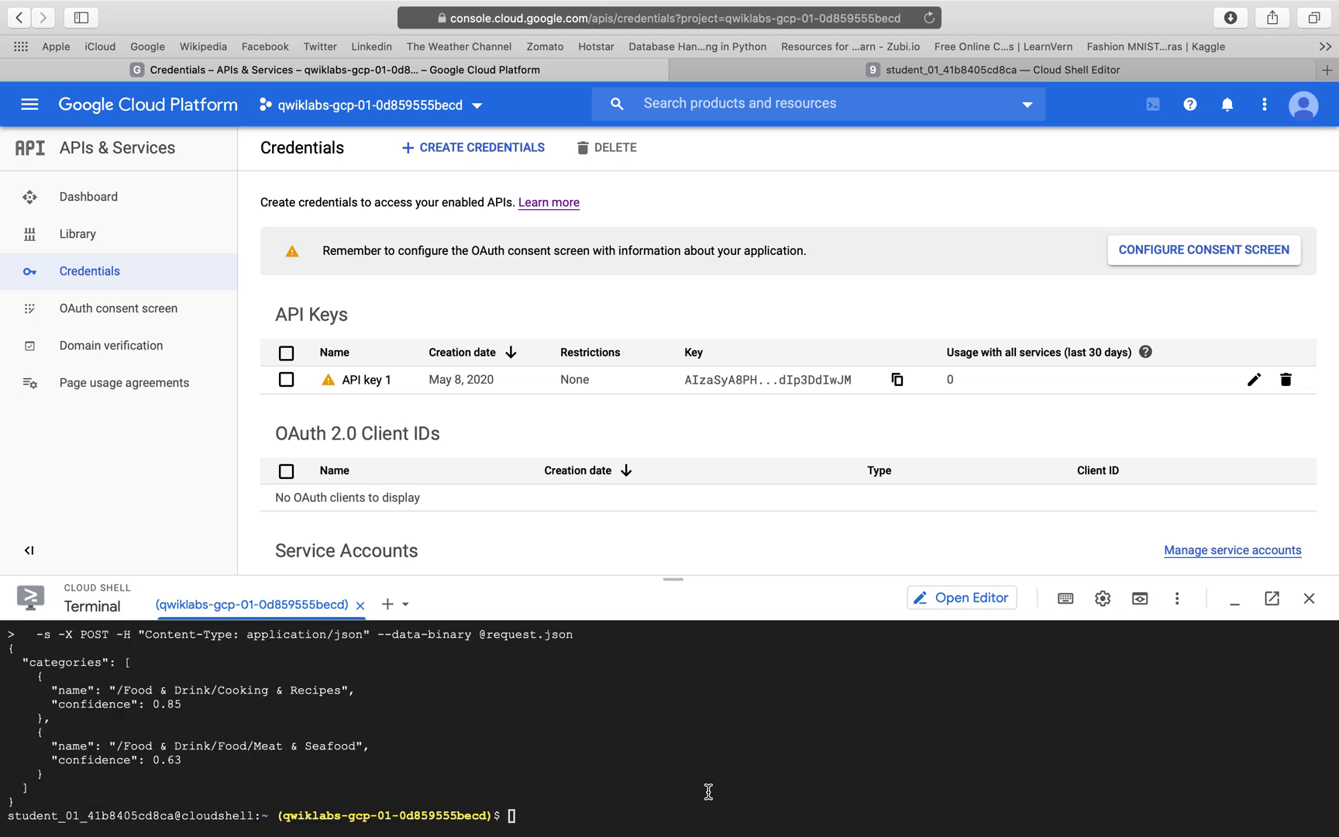
{"action": "scroll", "coordinate": [726, 755], "scroll_direction": "up", "scroll_amount": 3}
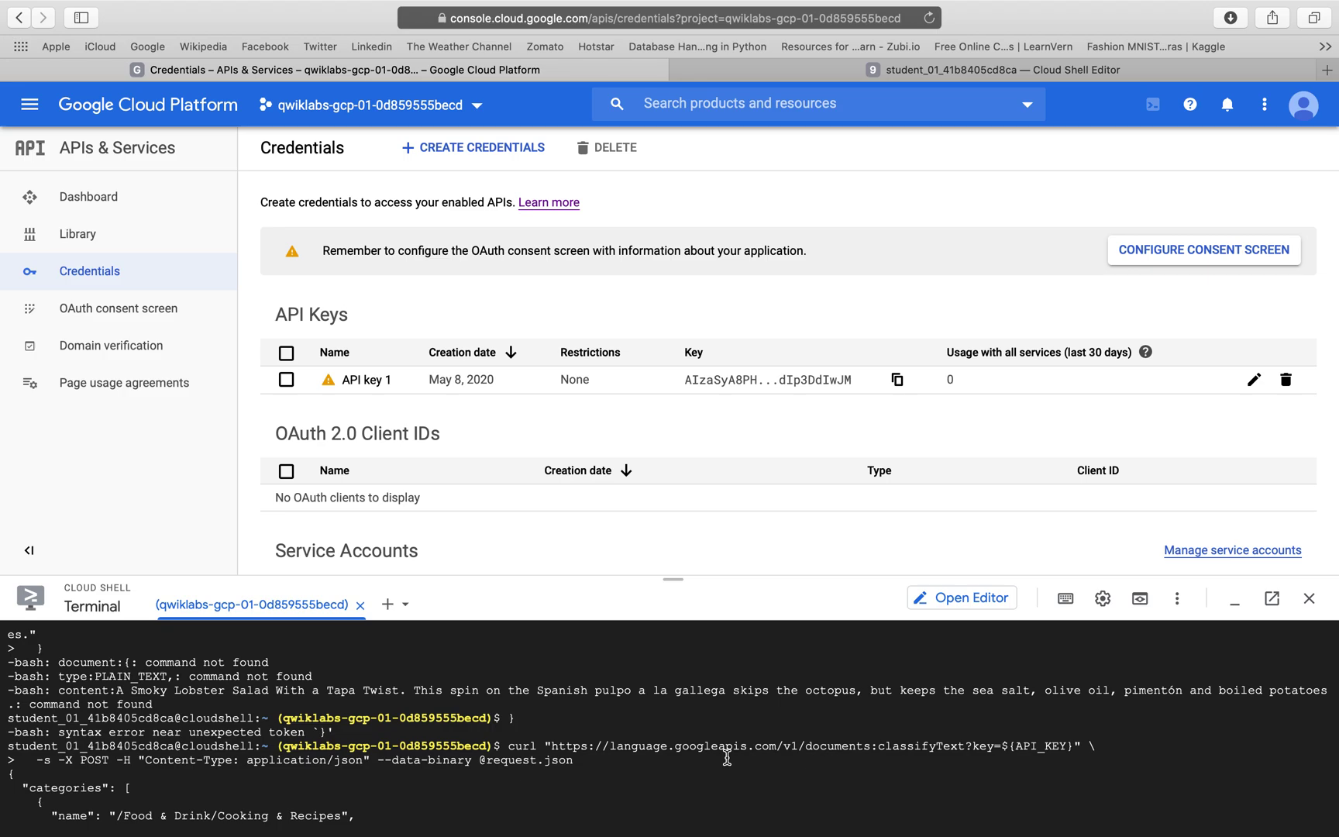
- Compare the classifyText response in the terminal with the lab's expected Task 3 output and read the explanation of the returned categories
{"action": "scroll", "coordinate": [727, 758], "scroll_direction": "down", "scroll_amount": 3}
{"action": "key", "text": "ctrl+Left"}
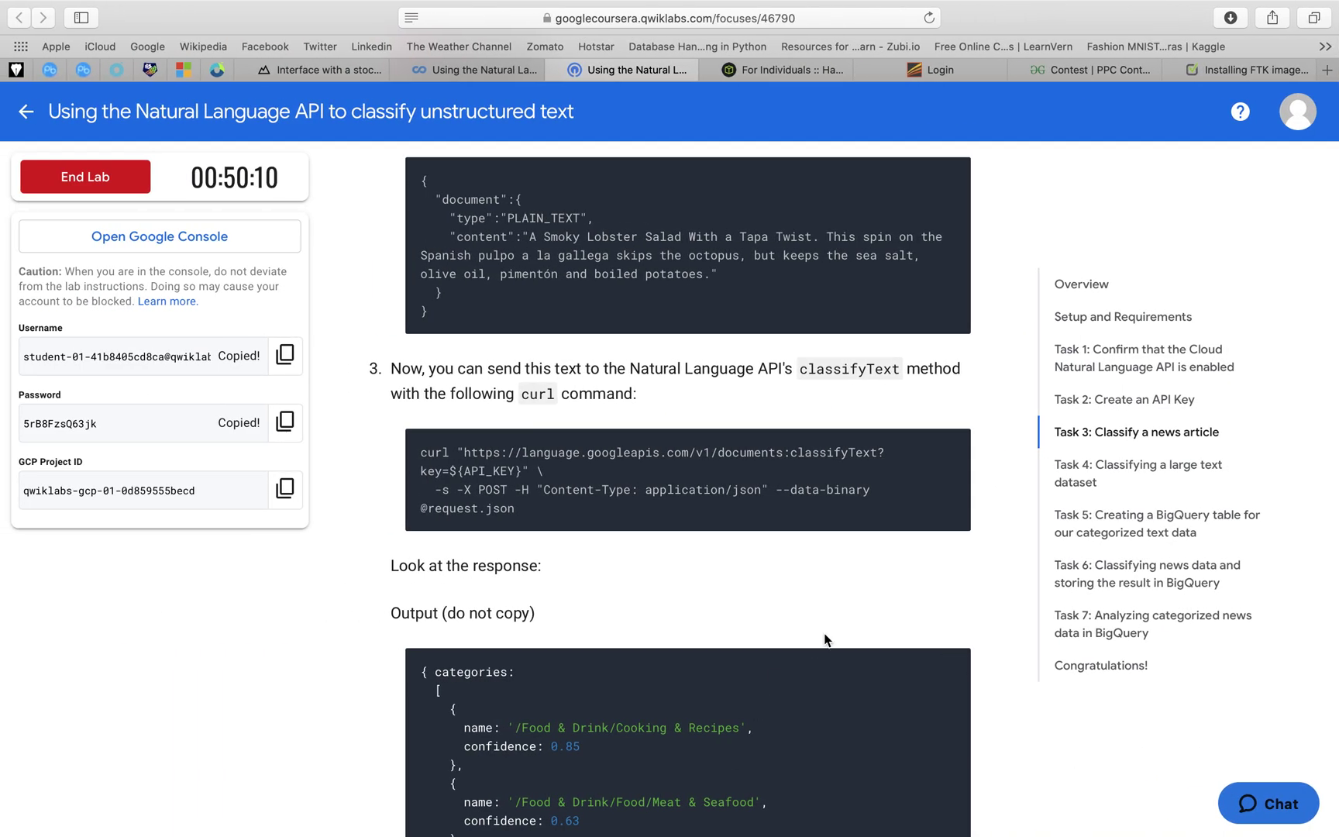
{"action": "scroll", "coordinate": [826, 639], "scroll_direction": "down", "scroll_amount": 5}
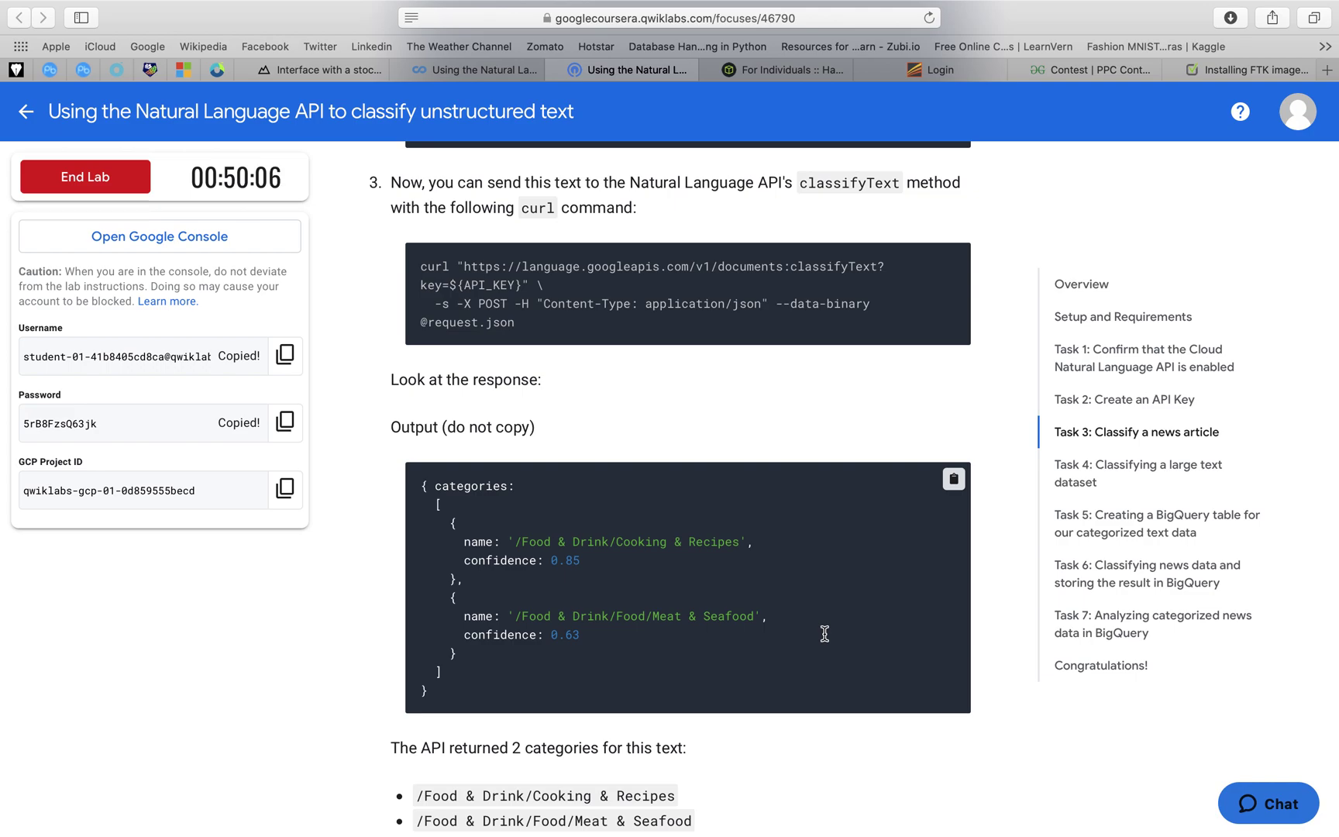
{"action": "scroll", "coordinate": [824, 634], "scroll_direction": "down", "scroll_amount": 1}
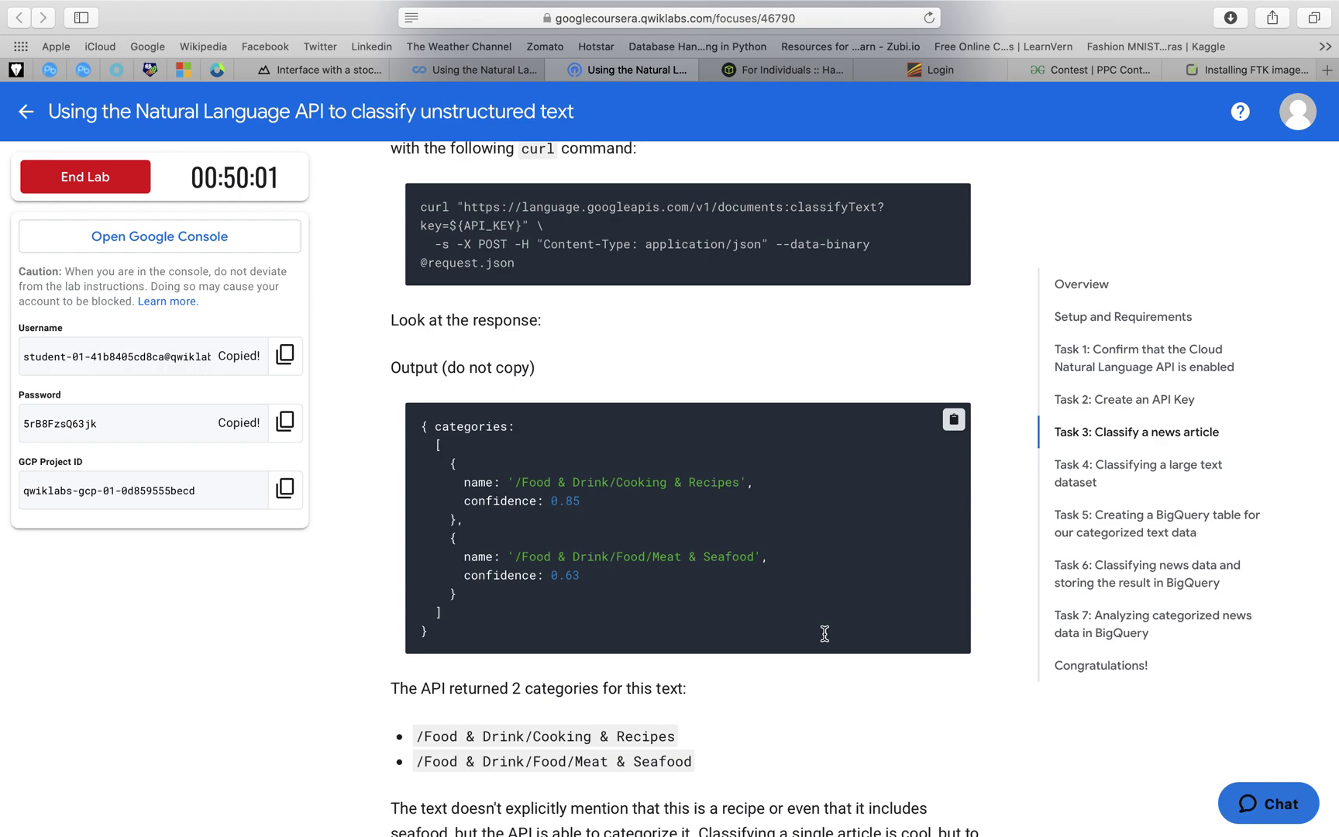
{"action": "scroll", "coordinate": [825, 634], "scroll_direction": "down", "scroll_amount": 3}
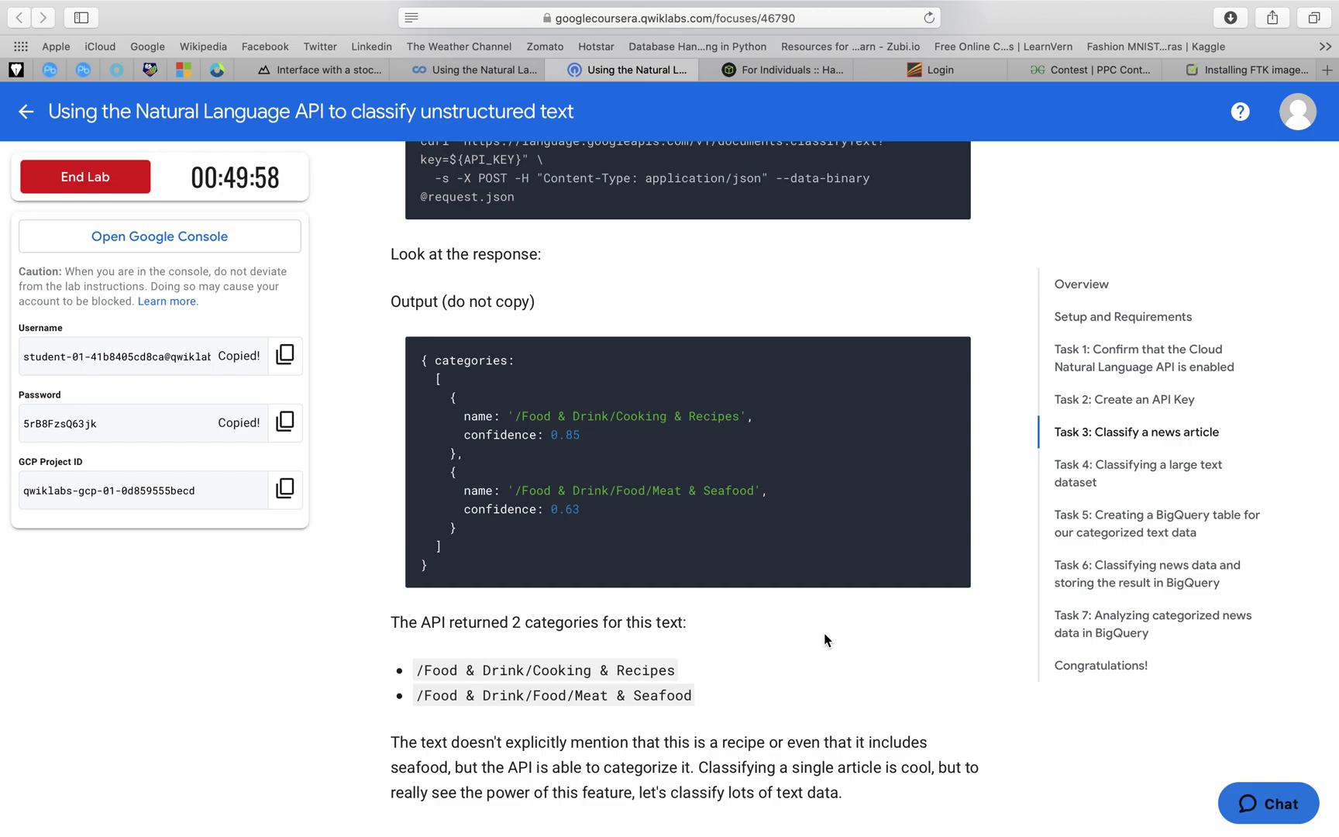
{"action": "scroll", "coordinate": [825, 636], "scroll_direction": "down", "scroll_amount": 5}
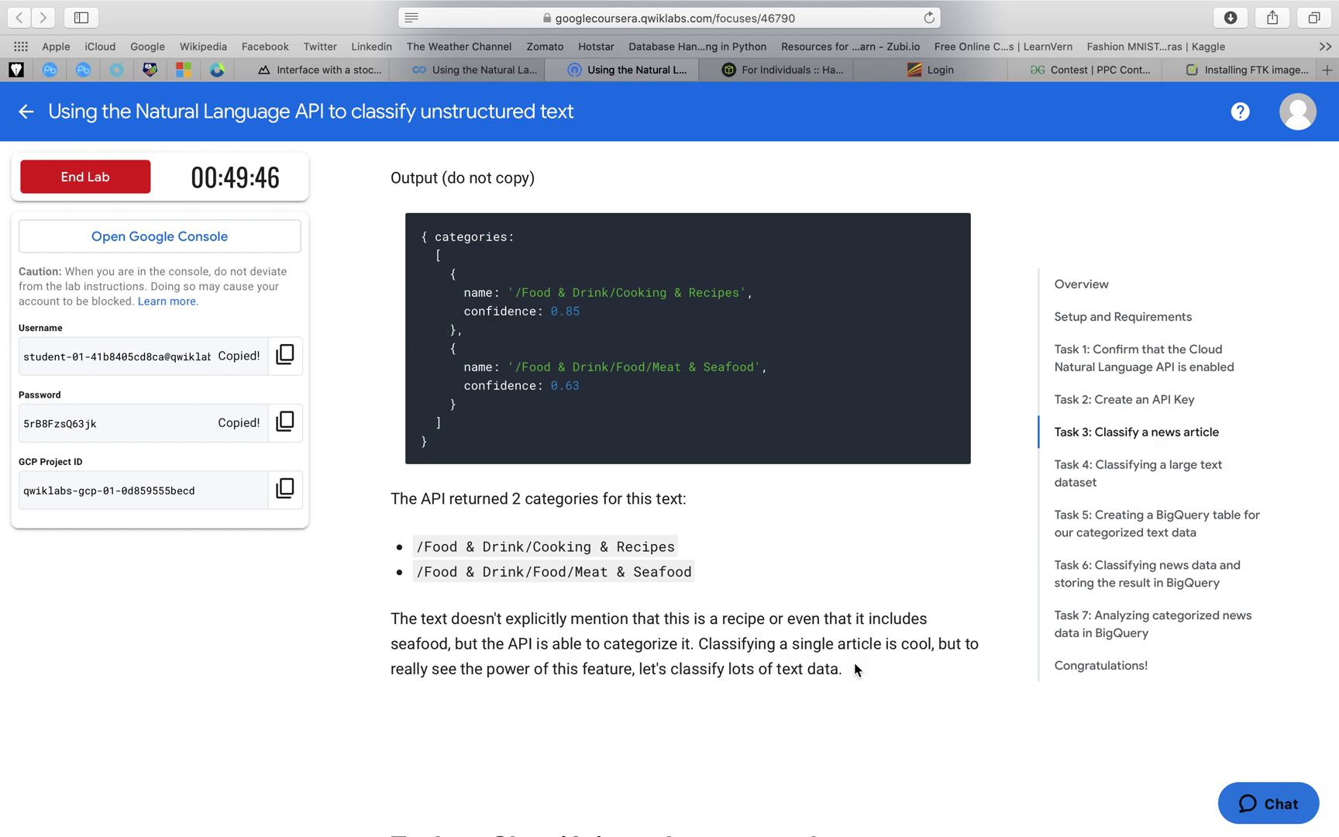
{"action": "scroll", "coordinate": [708, 668], "scroll_direction": "down", "scroll_amount": 2}
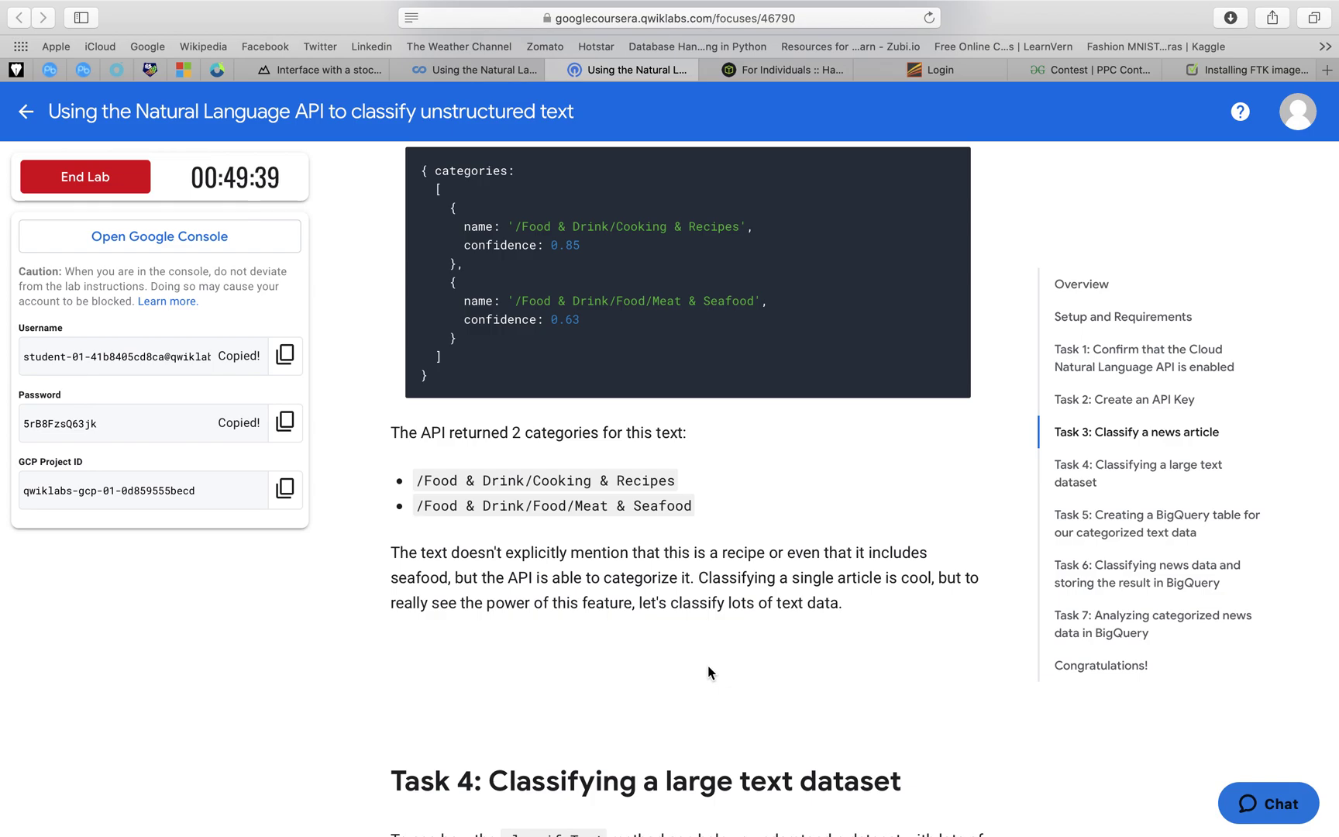
{"action": "scroll", "coordinate": [725, 522], "scroll_direction": "up", "scroll_amount": 1}
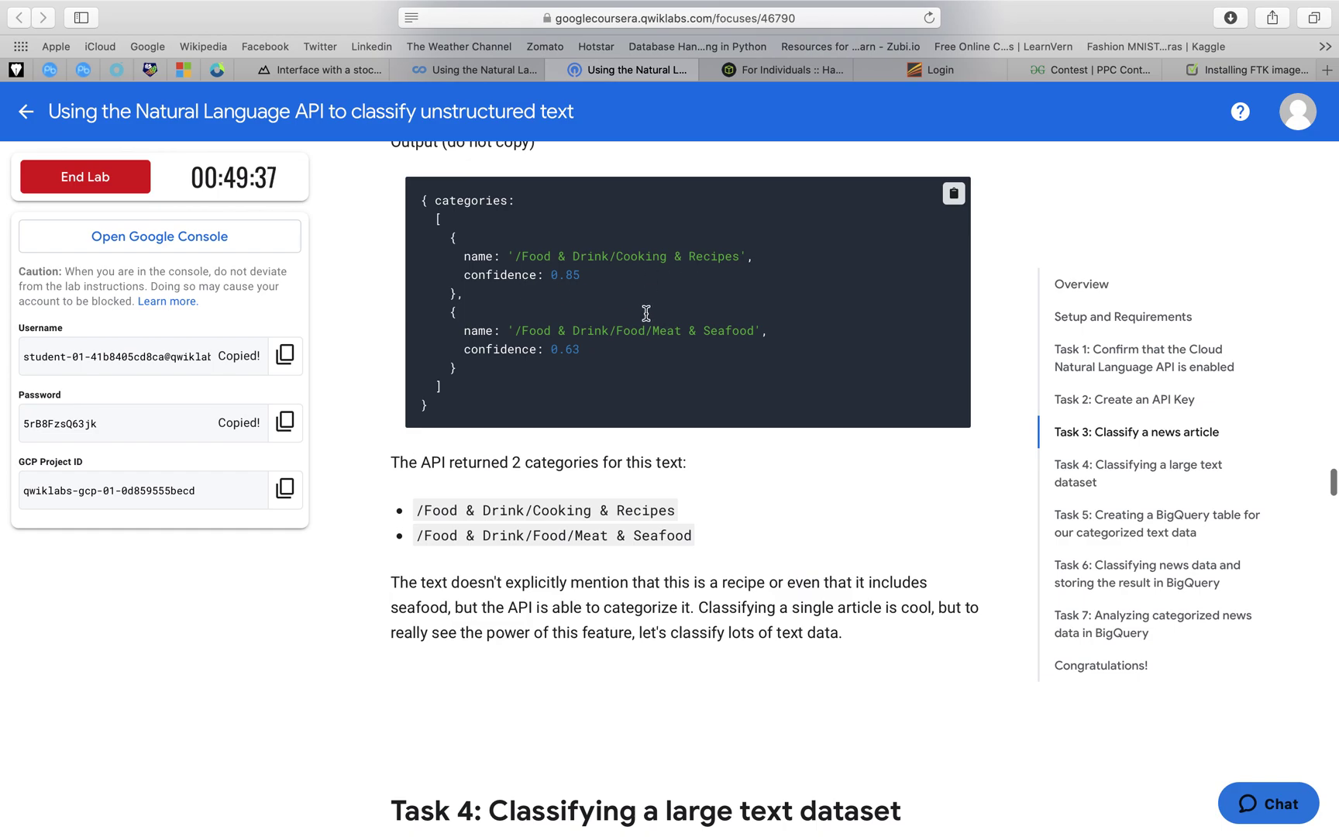
- Copy the lab's Task 4 command gsutil cat gs://cloud-training-demos-text/bbc_dataset/entertainment/001.txt and run it in the Cloud Shell terminal
{"action": "scroll", "coordinate": [601, 374], "scroll_direction": "down", "scroll_amount": 5}
{"action": "scroll", "coordinate": [600, 374], "scroll_direction": "down", "scroll_amount": 7}
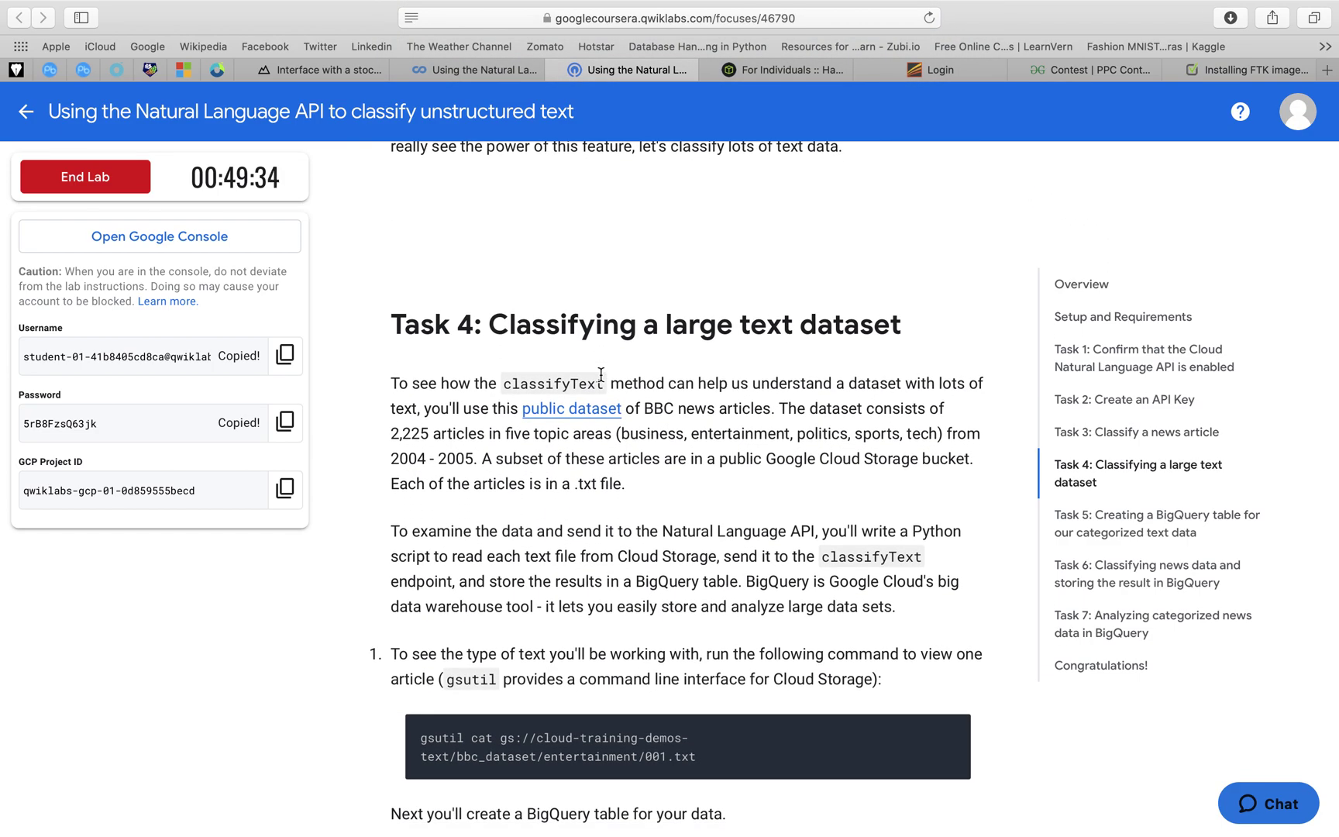
{"action": "scroll", "coordinate": [612, 387], "scroll_direction": "down", "scroll_amount": 3}
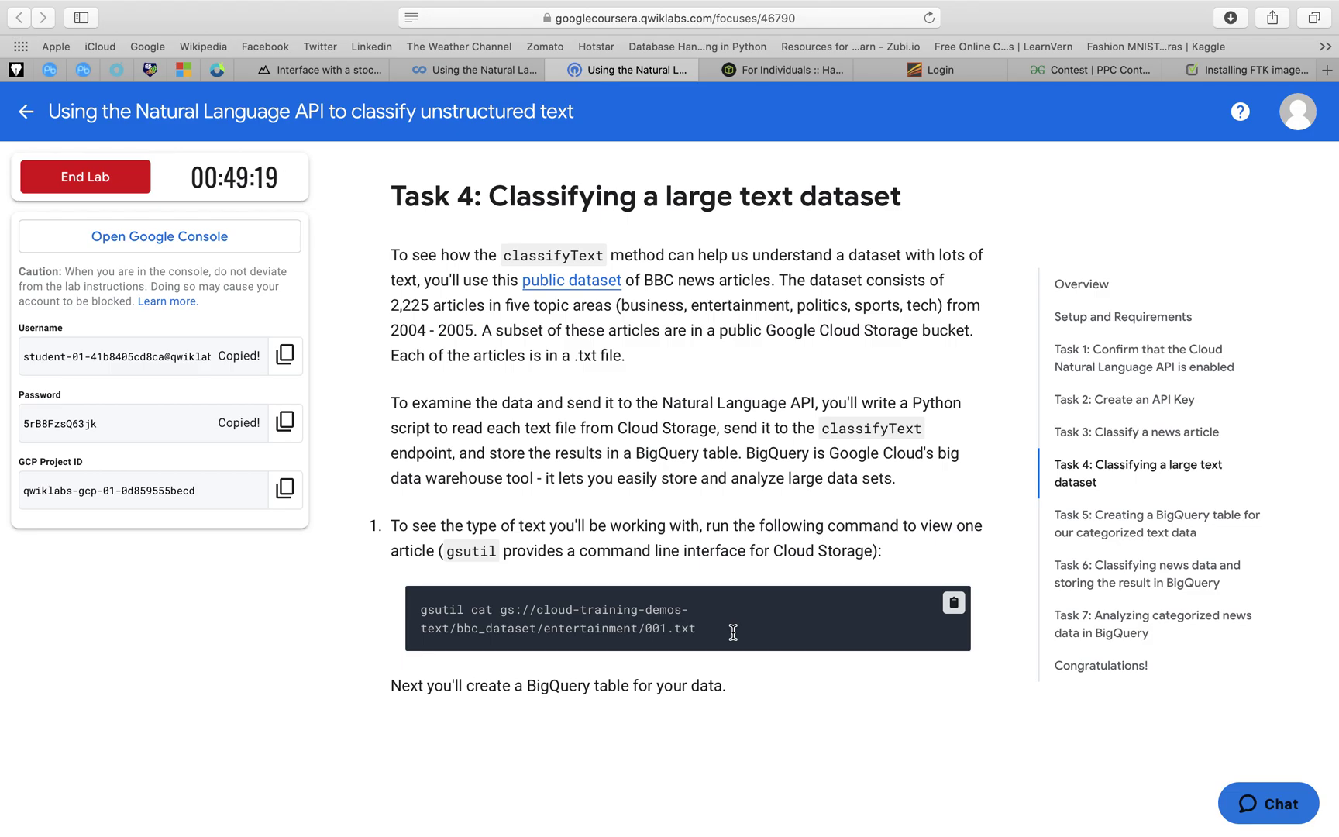
{"action": "key", "text": "ctrl+Right"}
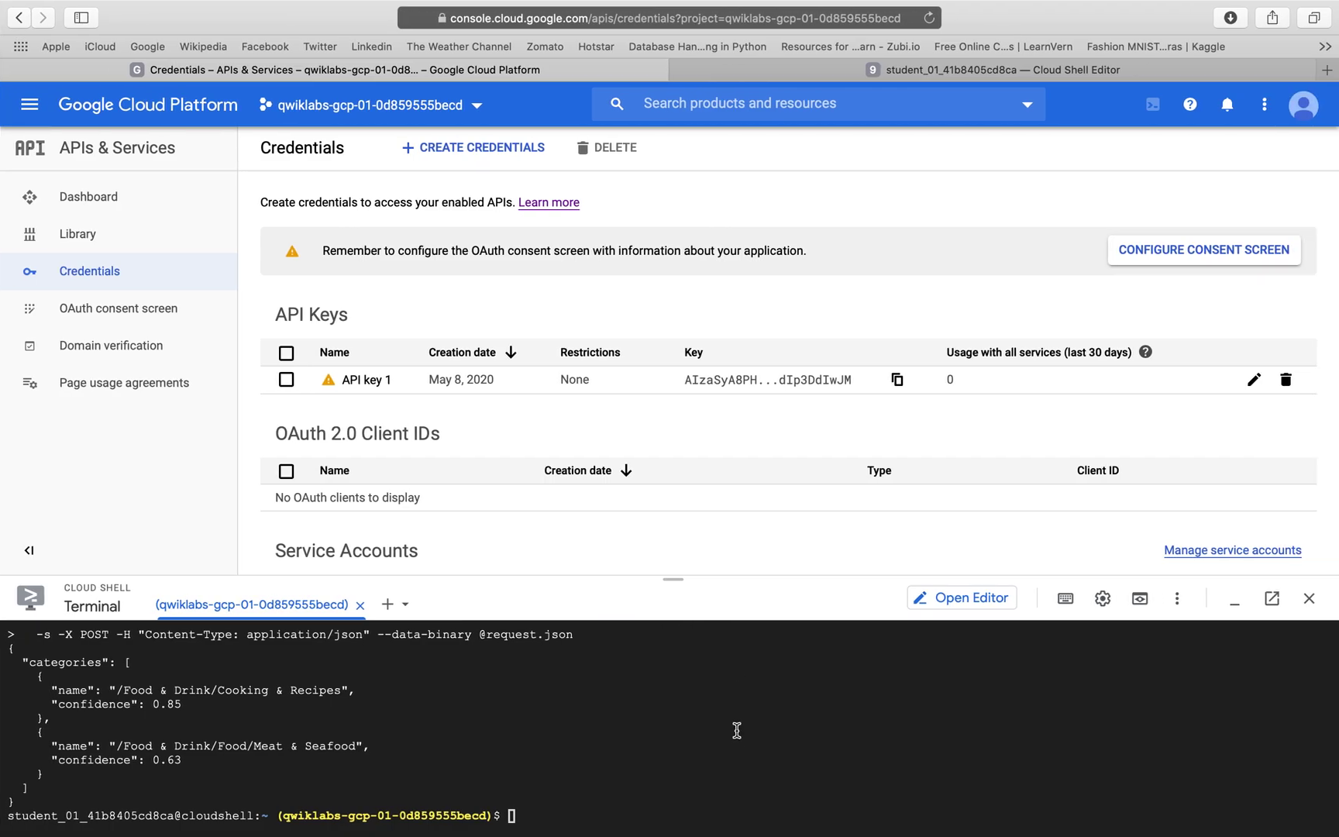
{"action": "key", "text": "super+v"}
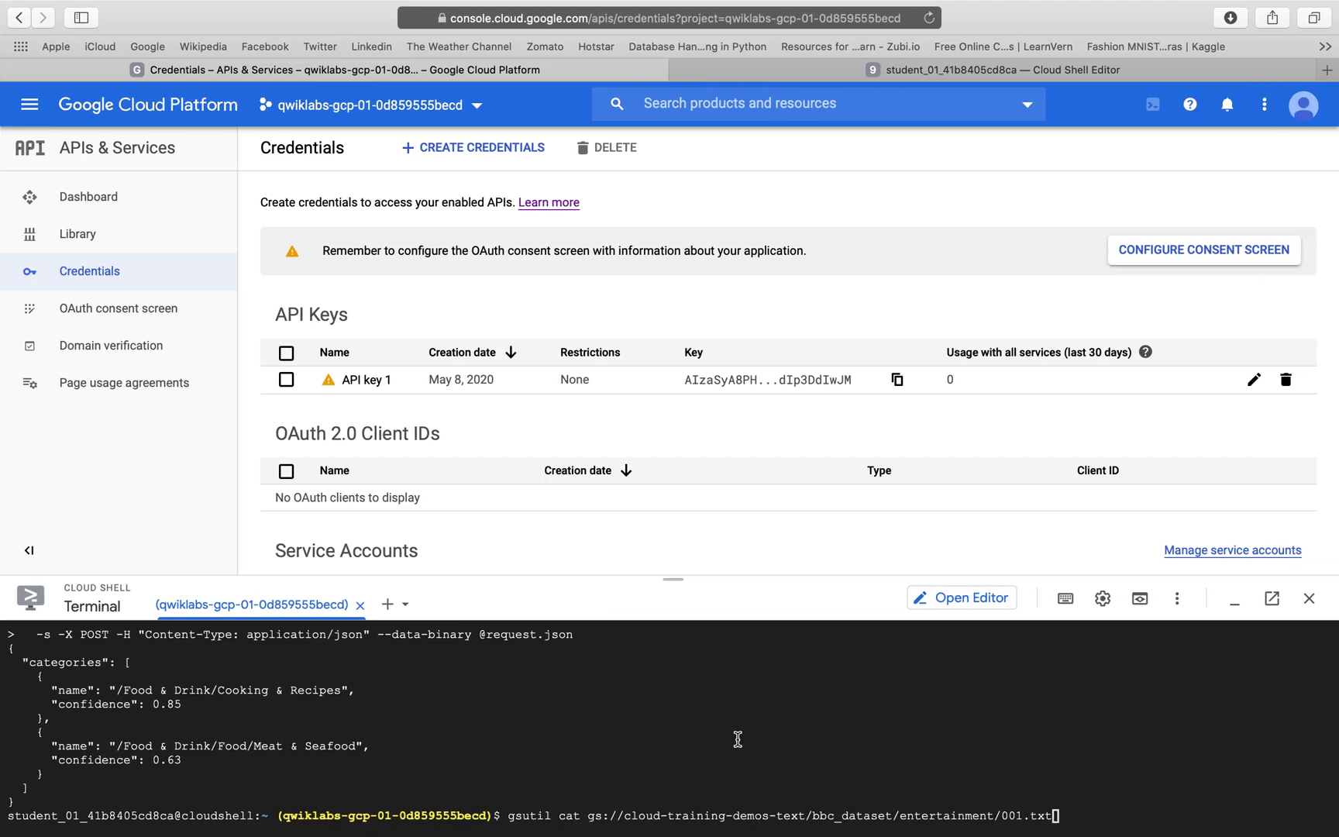
{"action": "key", "text": "Return"}
- Following the lab's Task 5, search the Google Cloud console for bigquery, open BigQuery and accept its welcome notice
{"action": "key", "text": "ctrl+Left"}
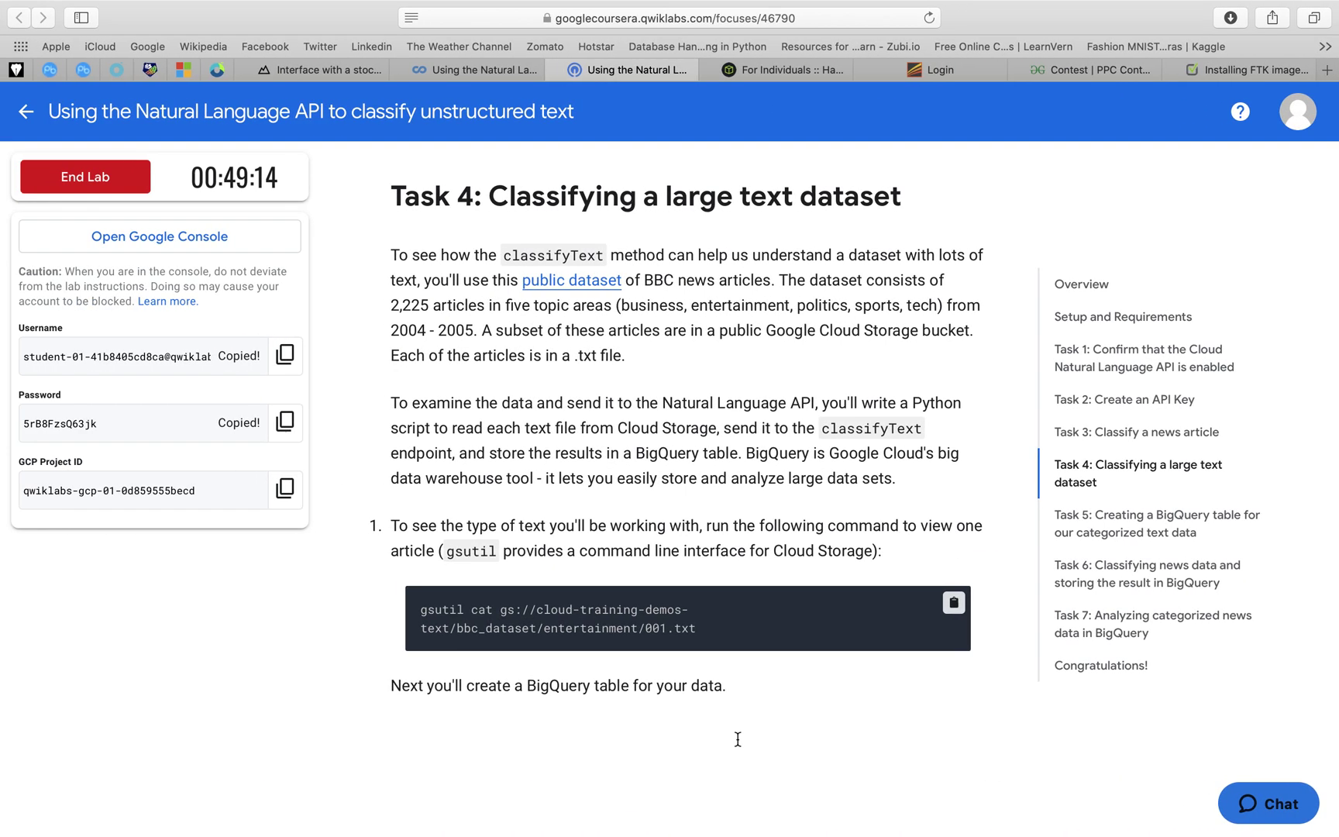
{"action": "scroll", "coordinate": [736, 738], "scroll_direction": "down", "scroll_amount": 5}
{"action": "scroll", "coordinate": [737, 739], "scroll_direction": "down", "scroll_amount": 6}
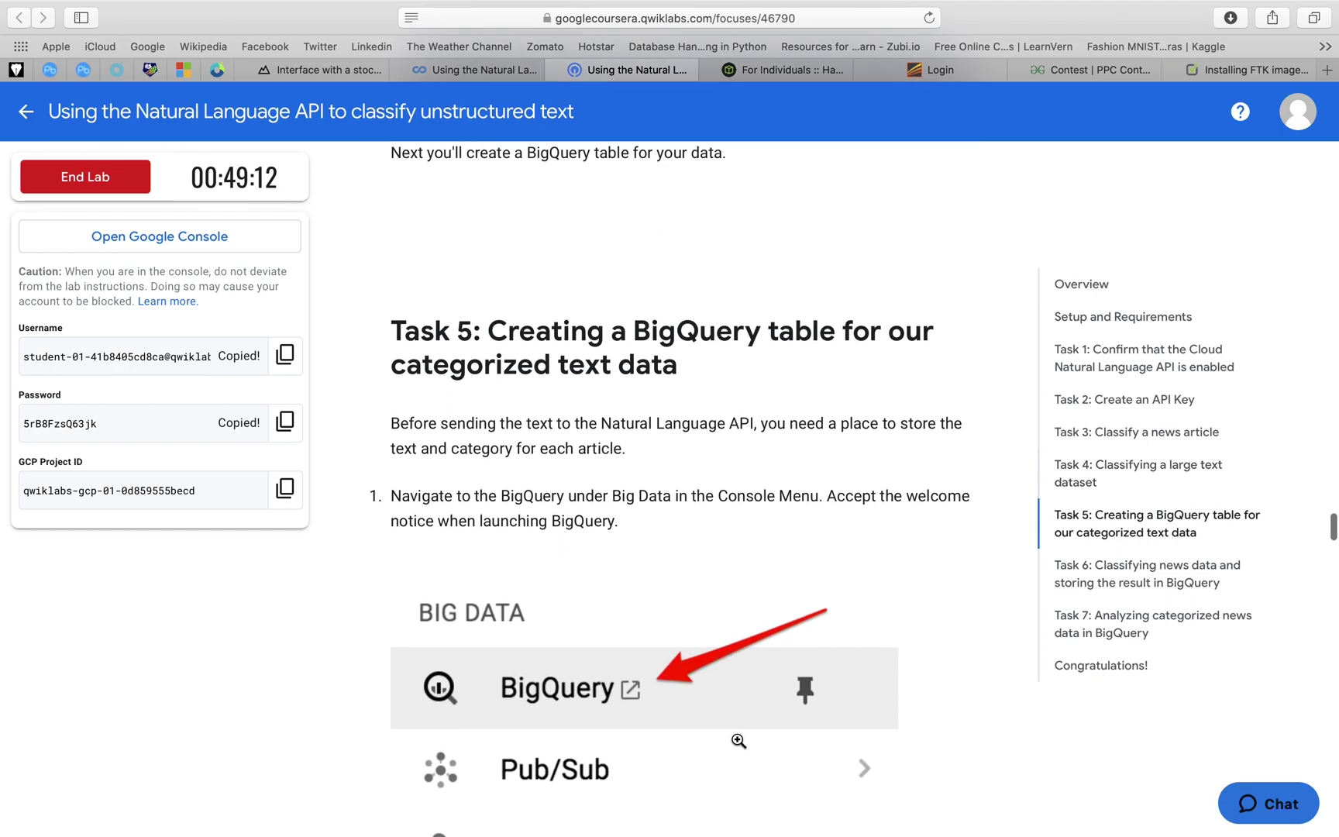
{"action": "scroll", "coordinate": [739, 741], "scroll_direction": "up", "scroll_amount": 2}
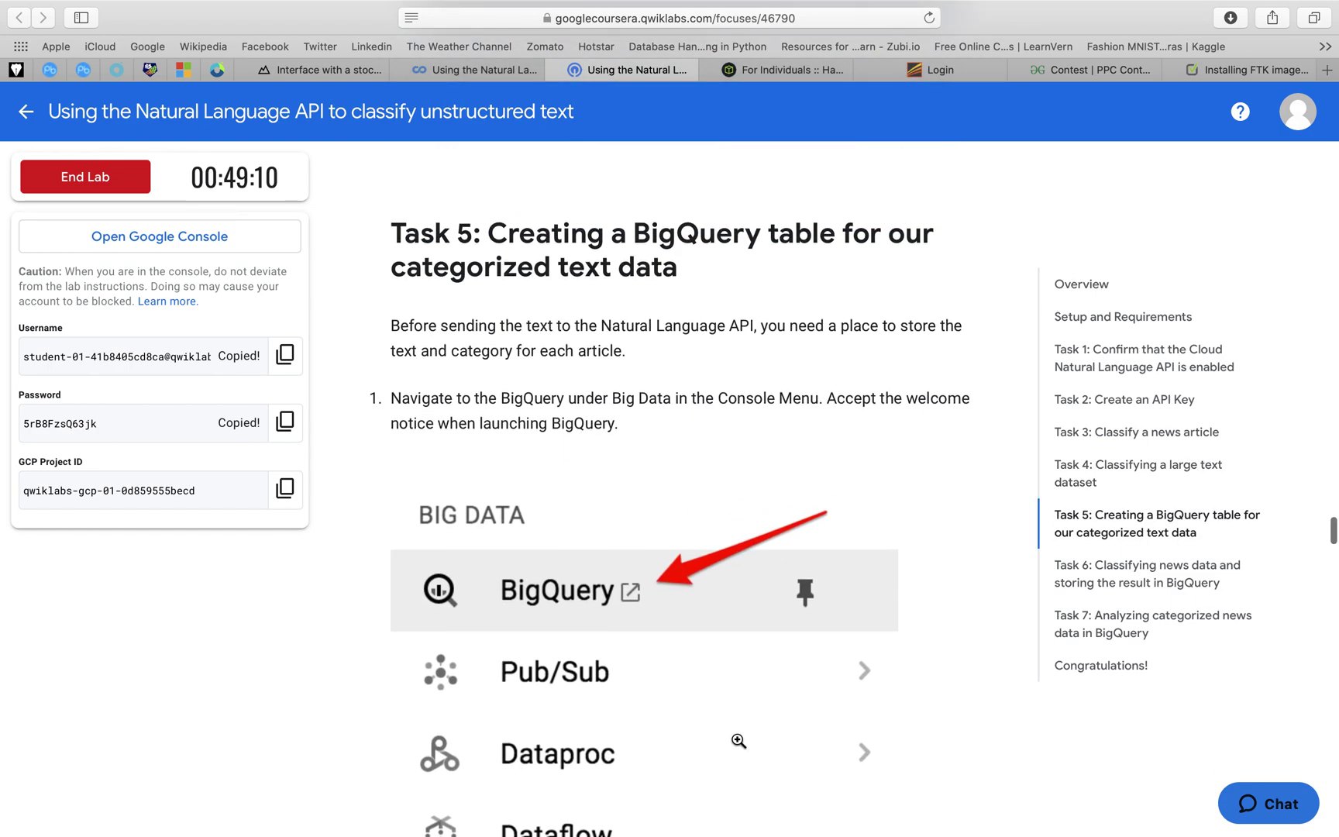
{"action": "key", "text": "ctrl+Right"}
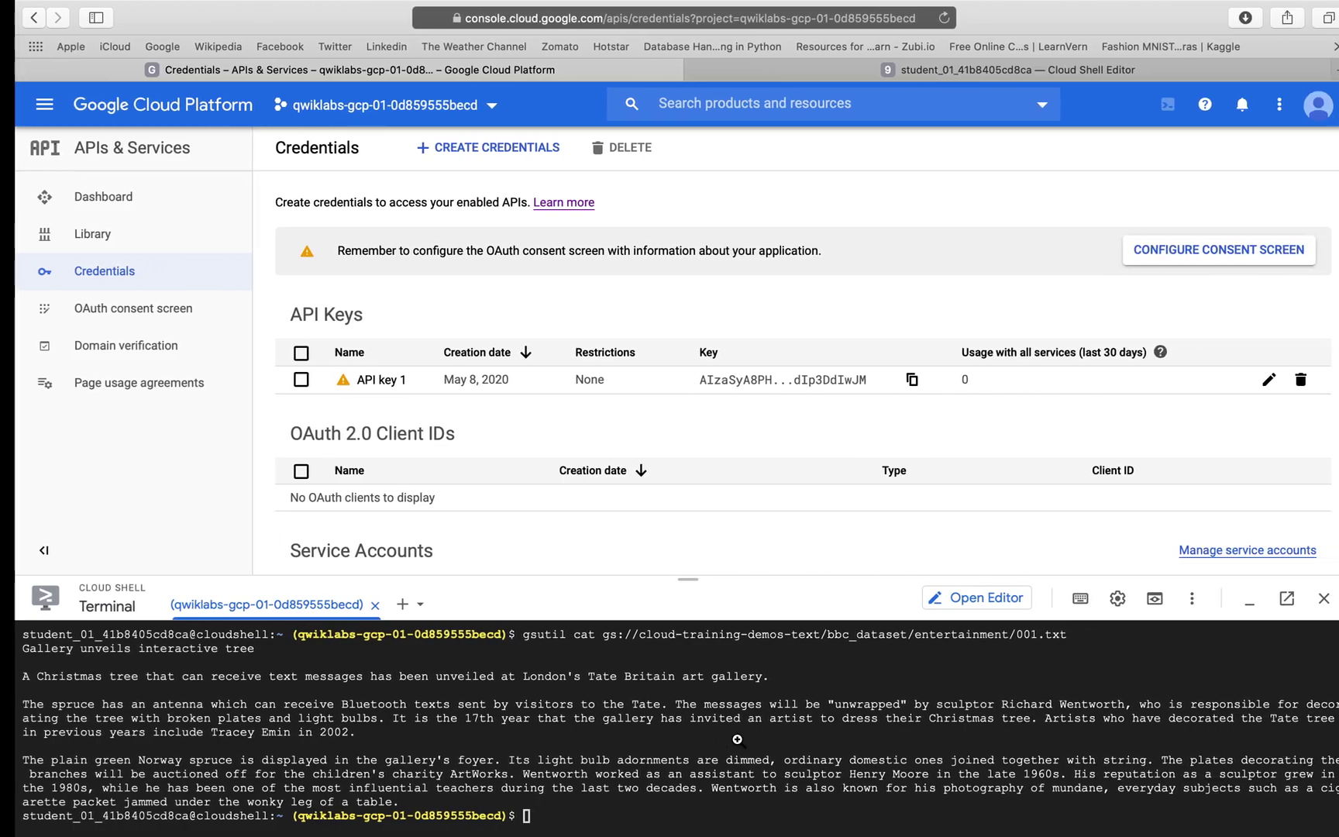
{"action": "left_click", "coordinate": [847, 109]}
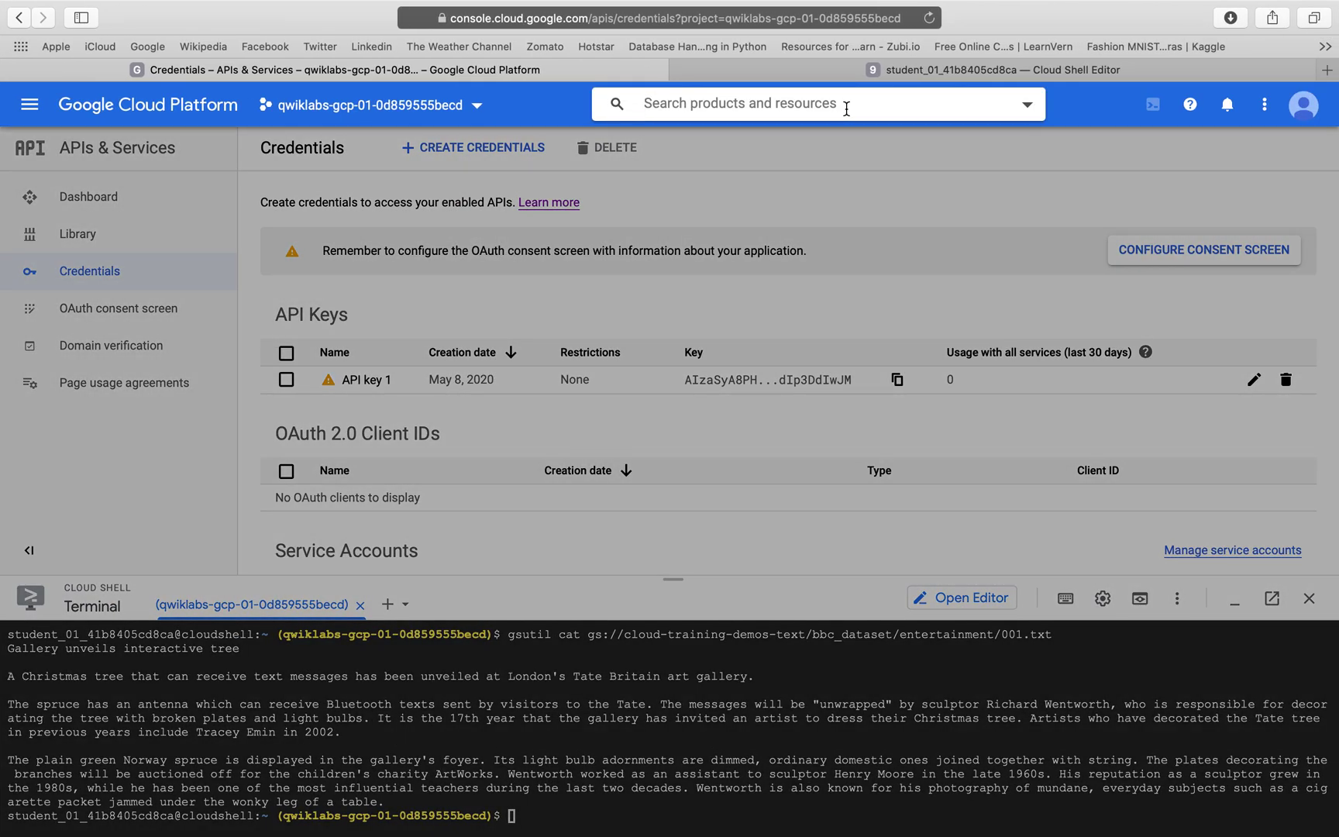
{"action": "type", "text": "bigquert"}
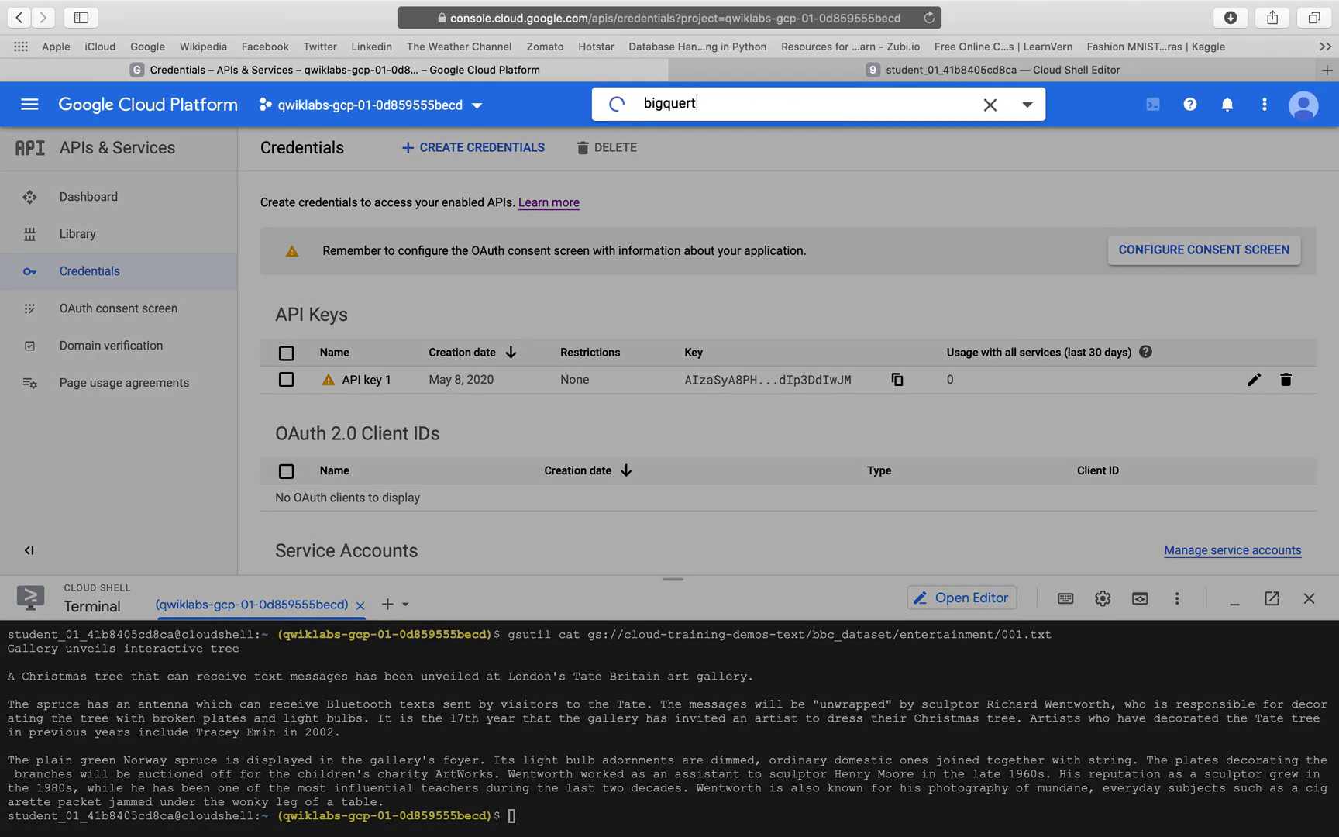
{"action": "key", "text": "BackSpace"}
{"action": "type", "text": "y"}
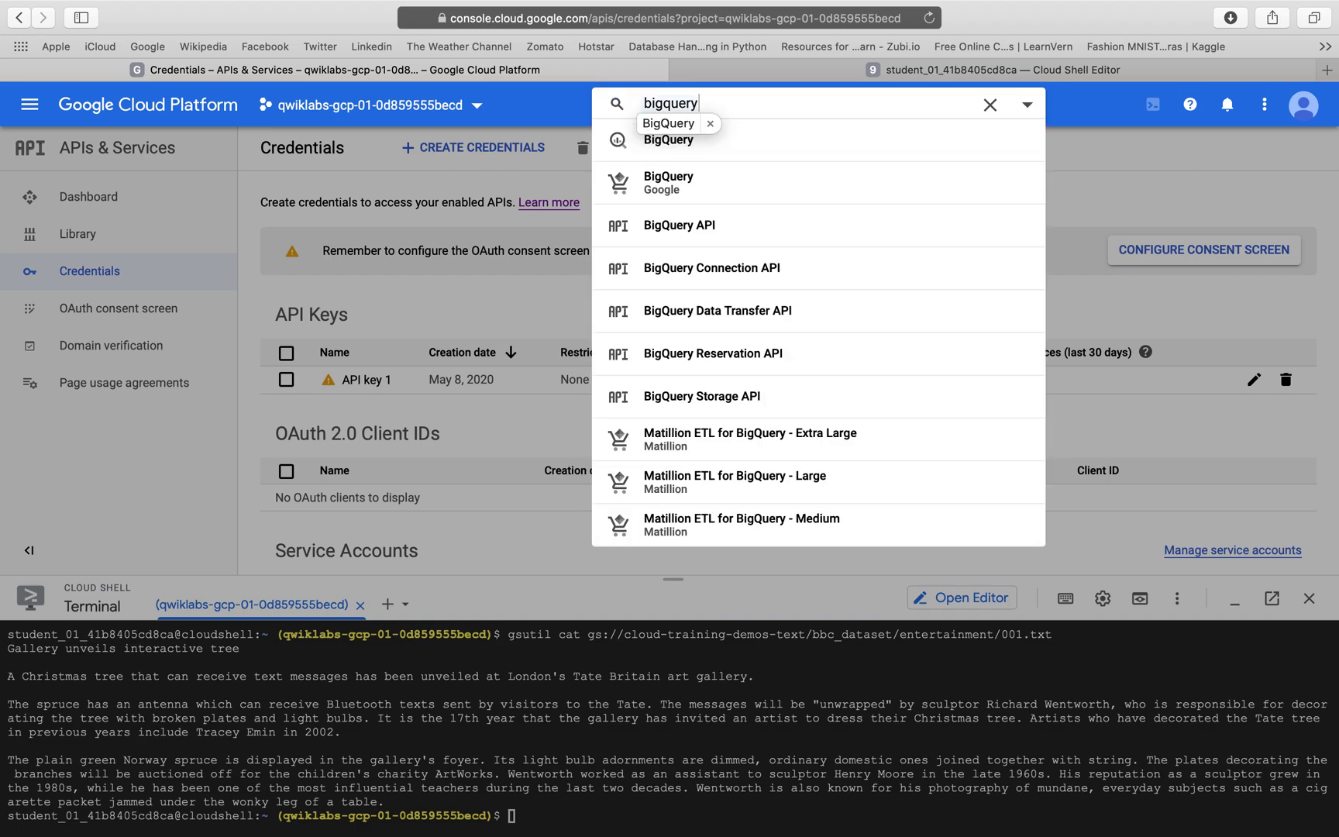
{"action": "left_click", "coordinate": [843, 148]}
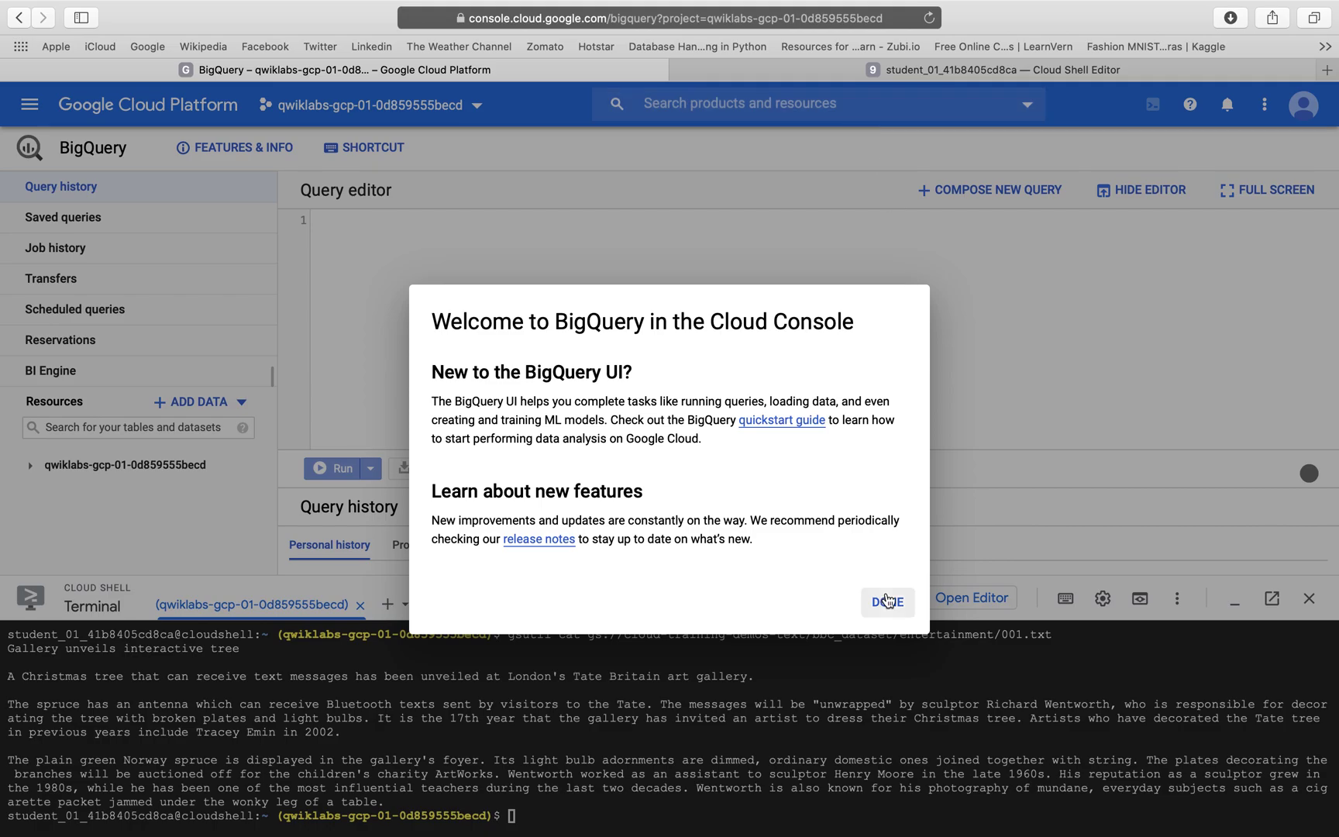
{"action": "left_click", "coordinate": [888, 602]}
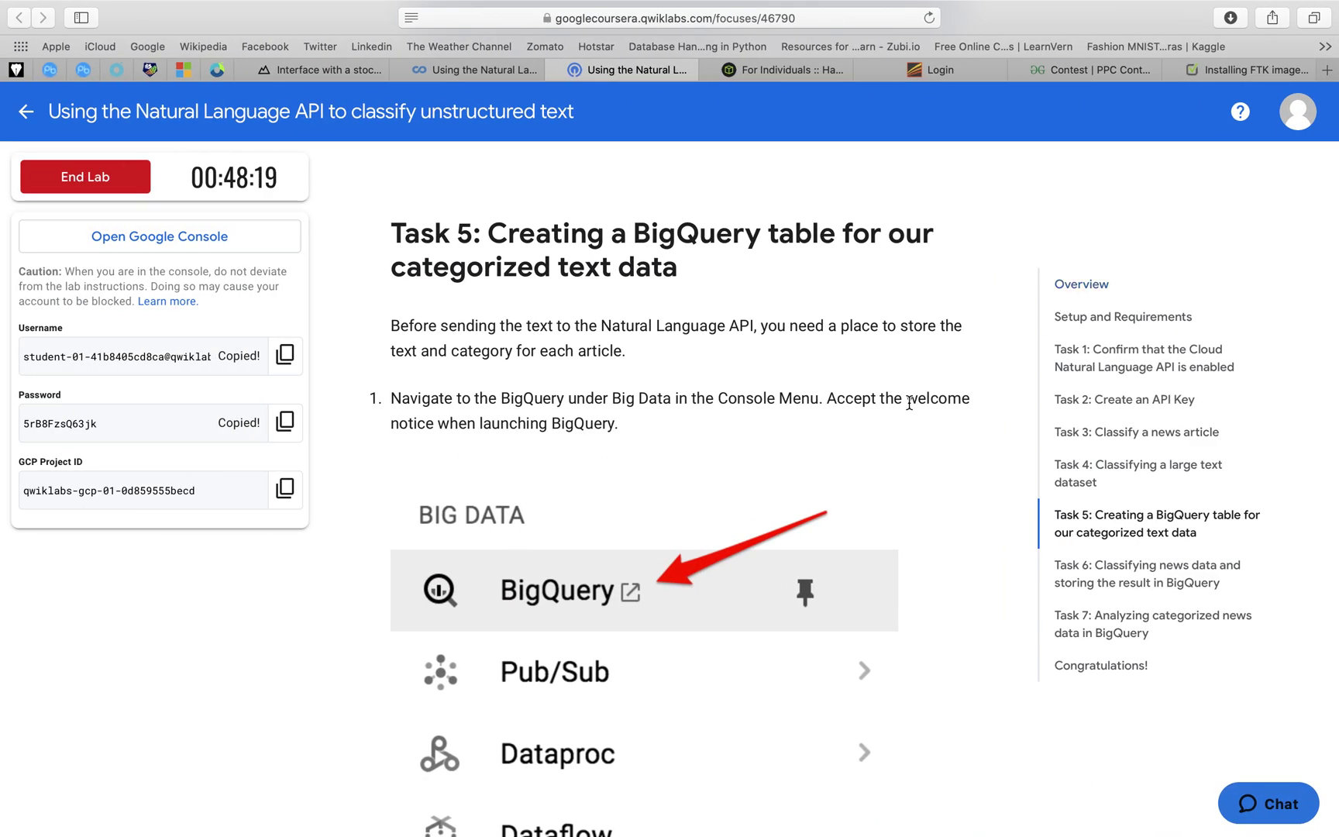
- Copy the dataset name news_classification_dataset from the lab's Task 5 instructions
{"action": "scroll", "coordinate": [832, 456], "scroll_direction": "down", "scroll_amount": 3}
{"action": "scroll", "coordinate": [831, 453], "scroll_direction": "down", "scroll_amount": 6}
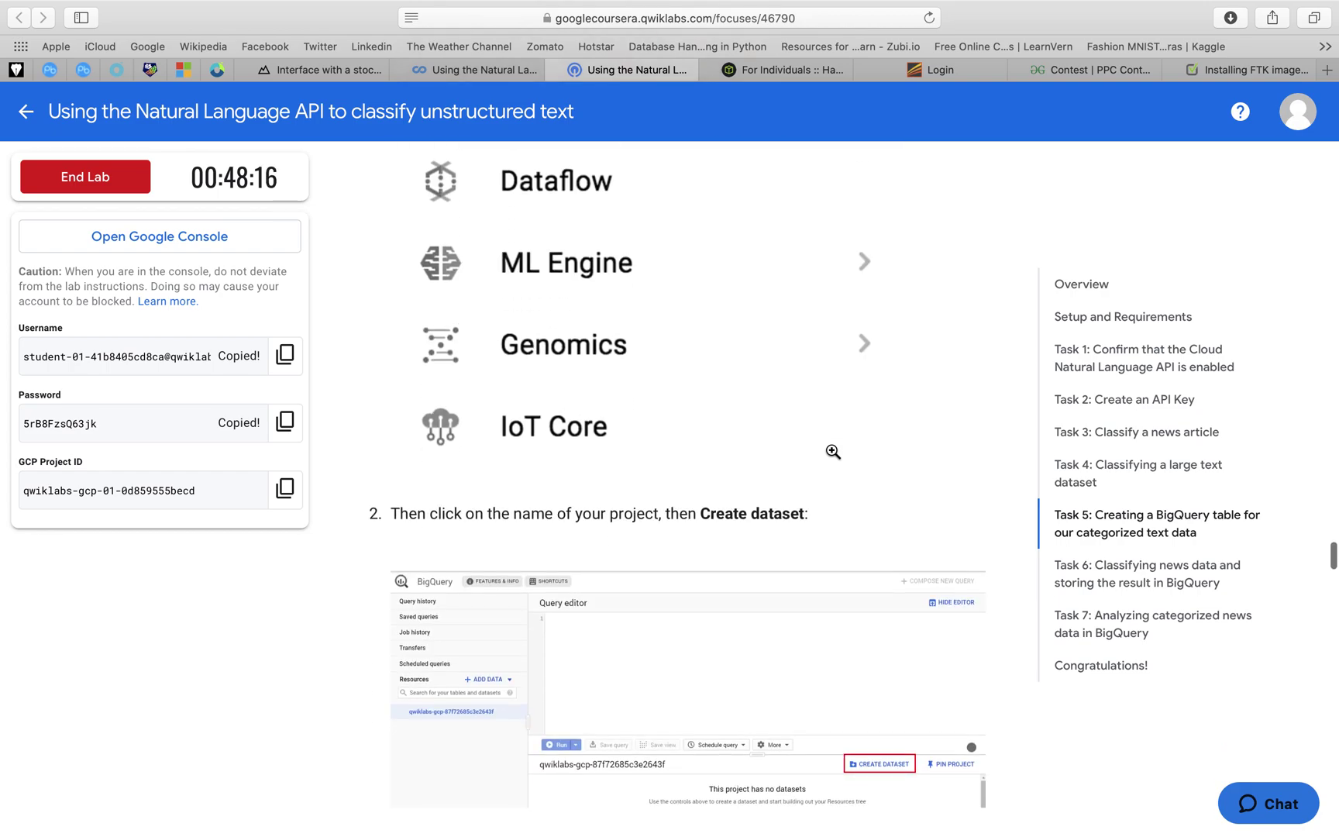
{"action": "scroll", "coordinate": [833, 451], "scroll_direction": "down", "scroll_amount": 5}
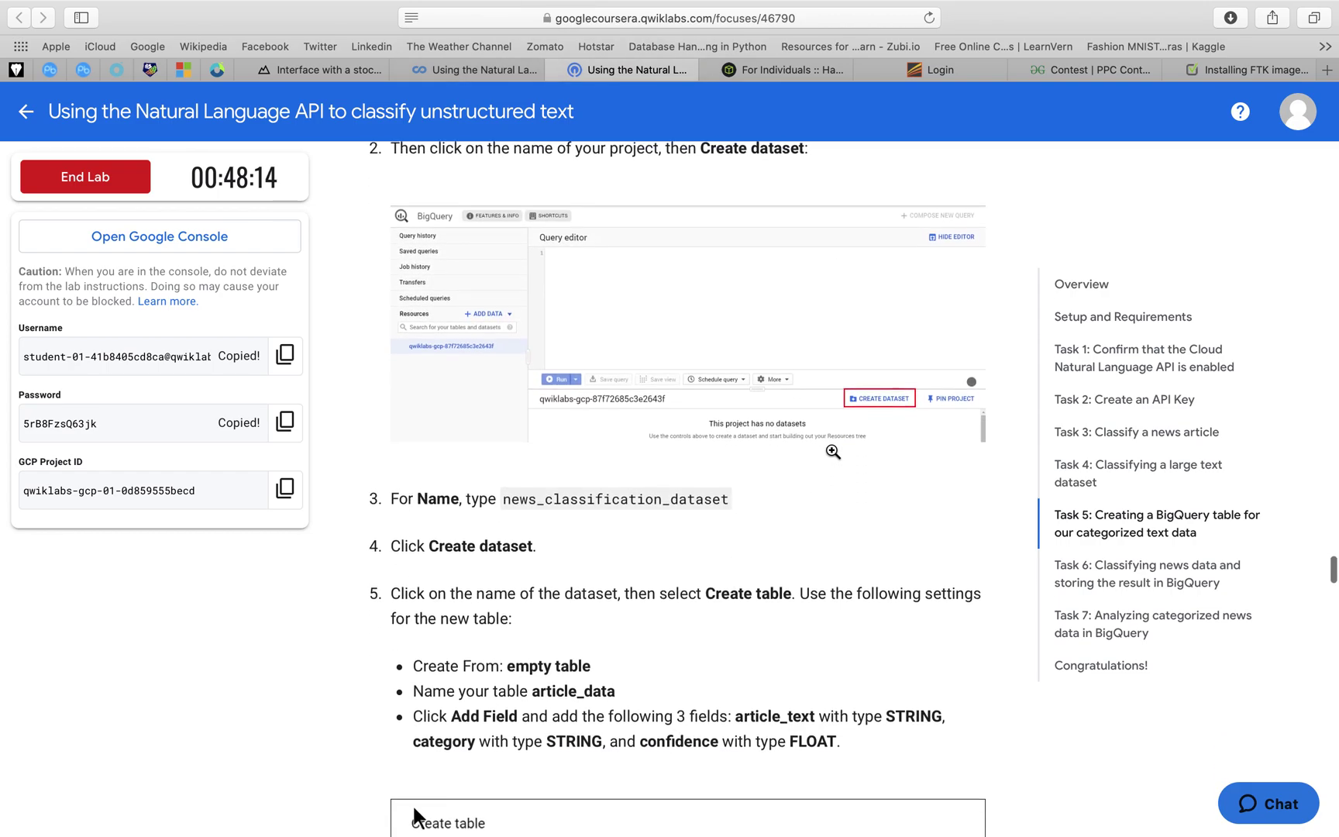
{"action": "left_click_drag", "start_coordinate": [503, 499], "coordinate": [732, 502]}
{"action": "key", "text": "super+c"}
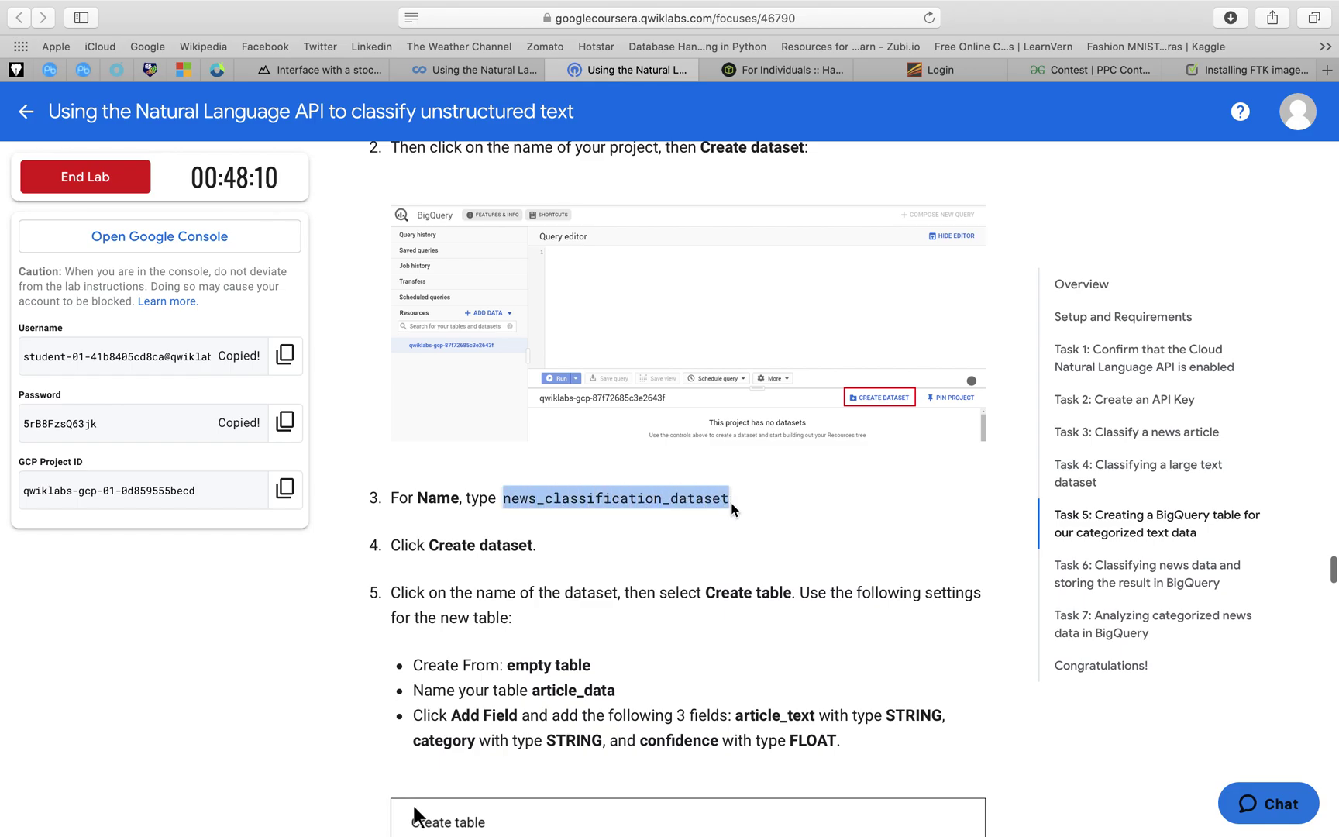
- Minimize the Cloud Shell terminal and create a dataset with the ID news_classification_dataset in the lab project in BigQuery
{"action": "key", "text": "ctrl+Right"}
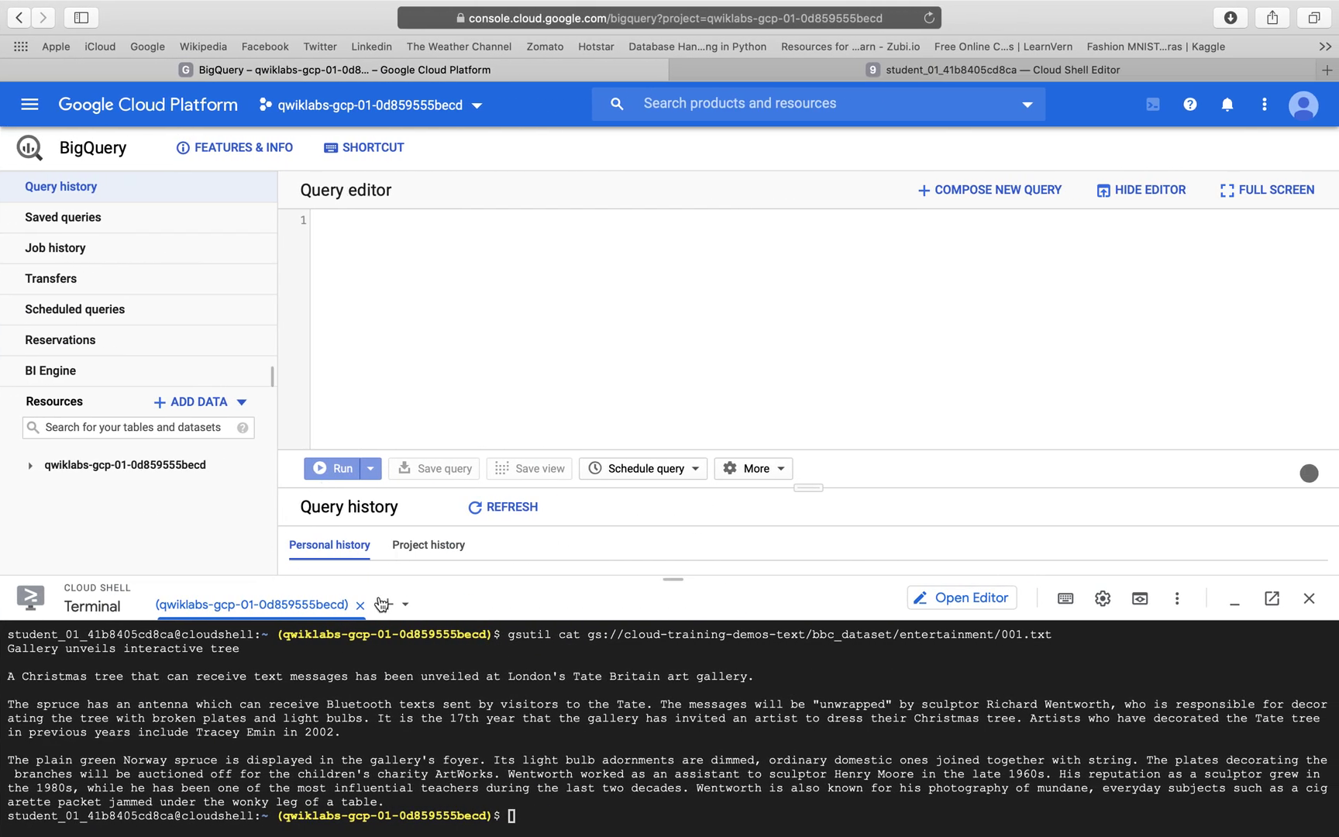
{"action": "left_click", "coordinate": [1234, 600]}
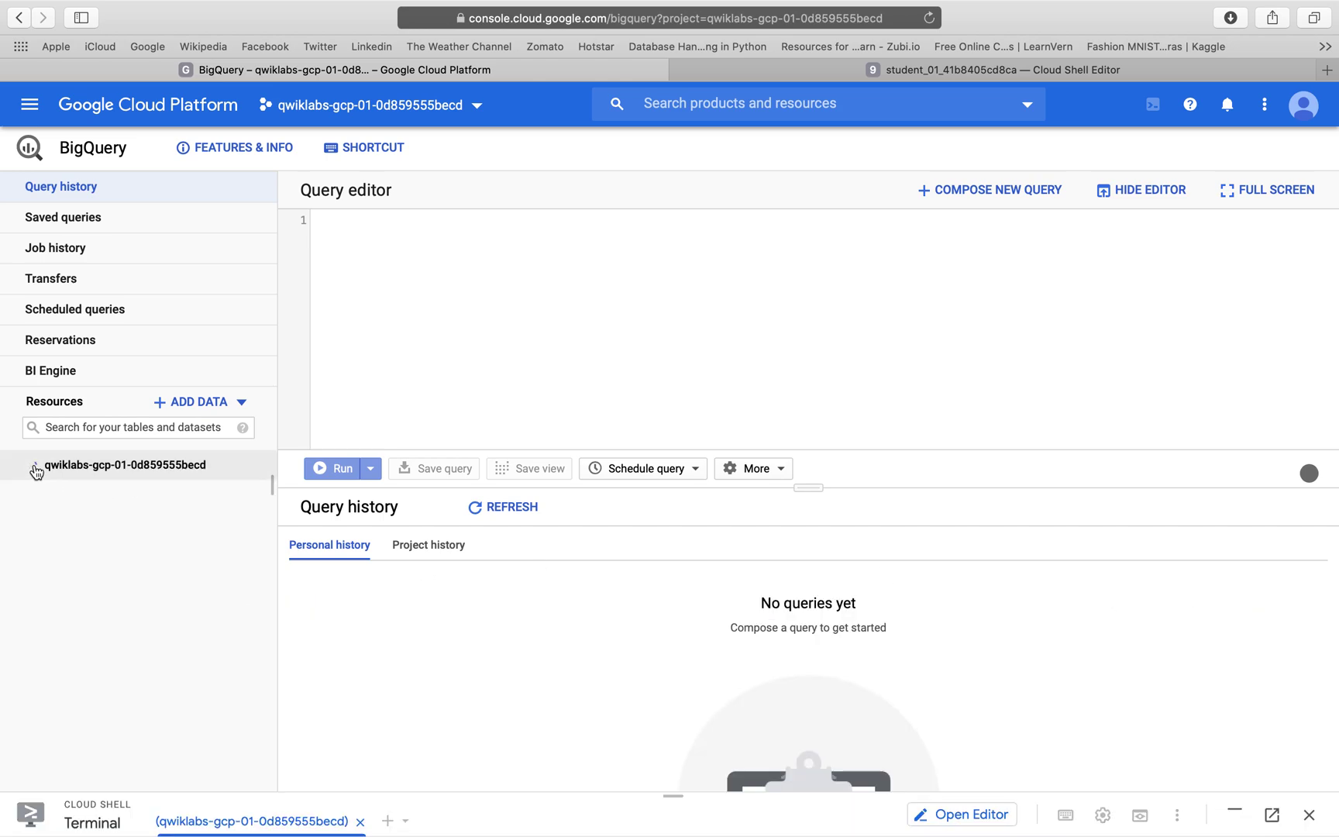
{"action": "left_click", "coordinate": [139, 468]}
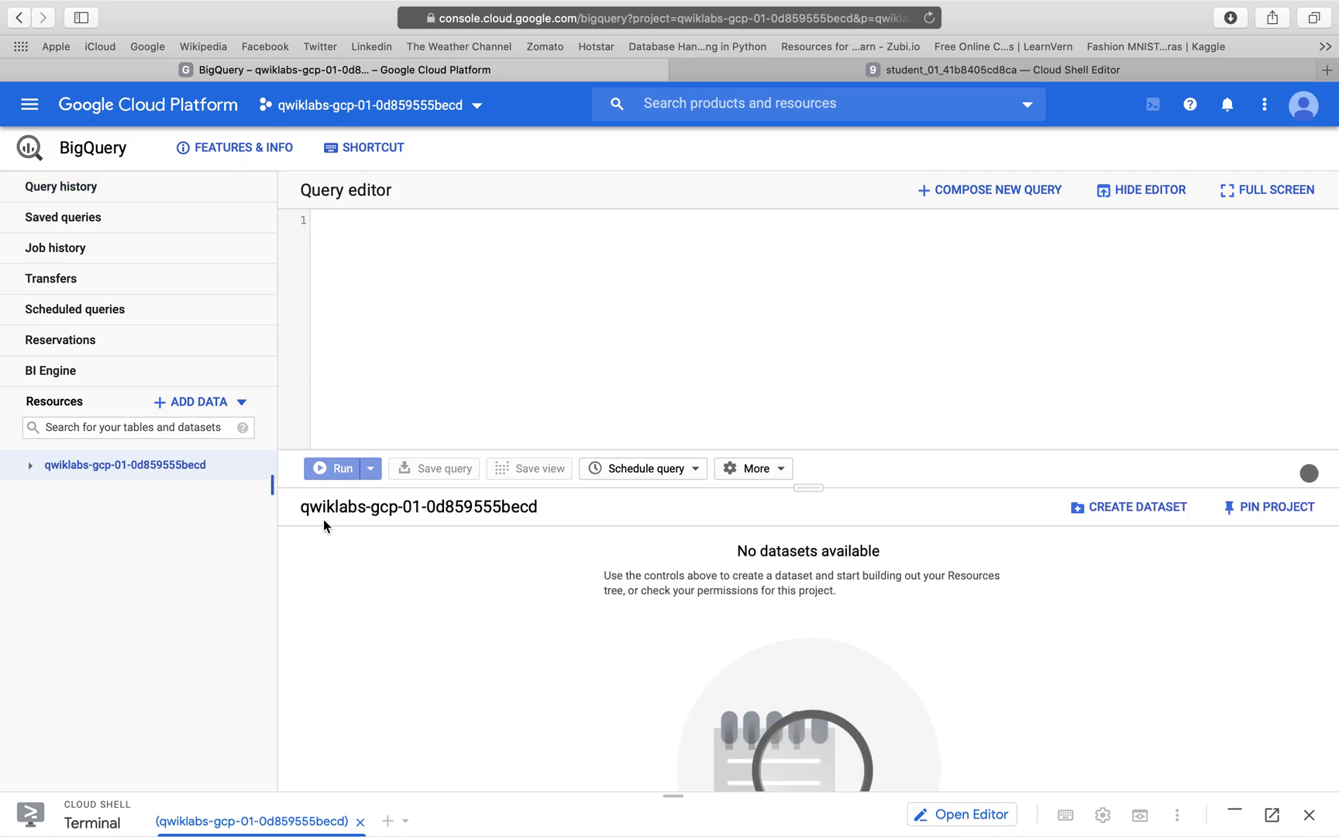
{"action": "left_click", "coordinate": [1131, 513]}
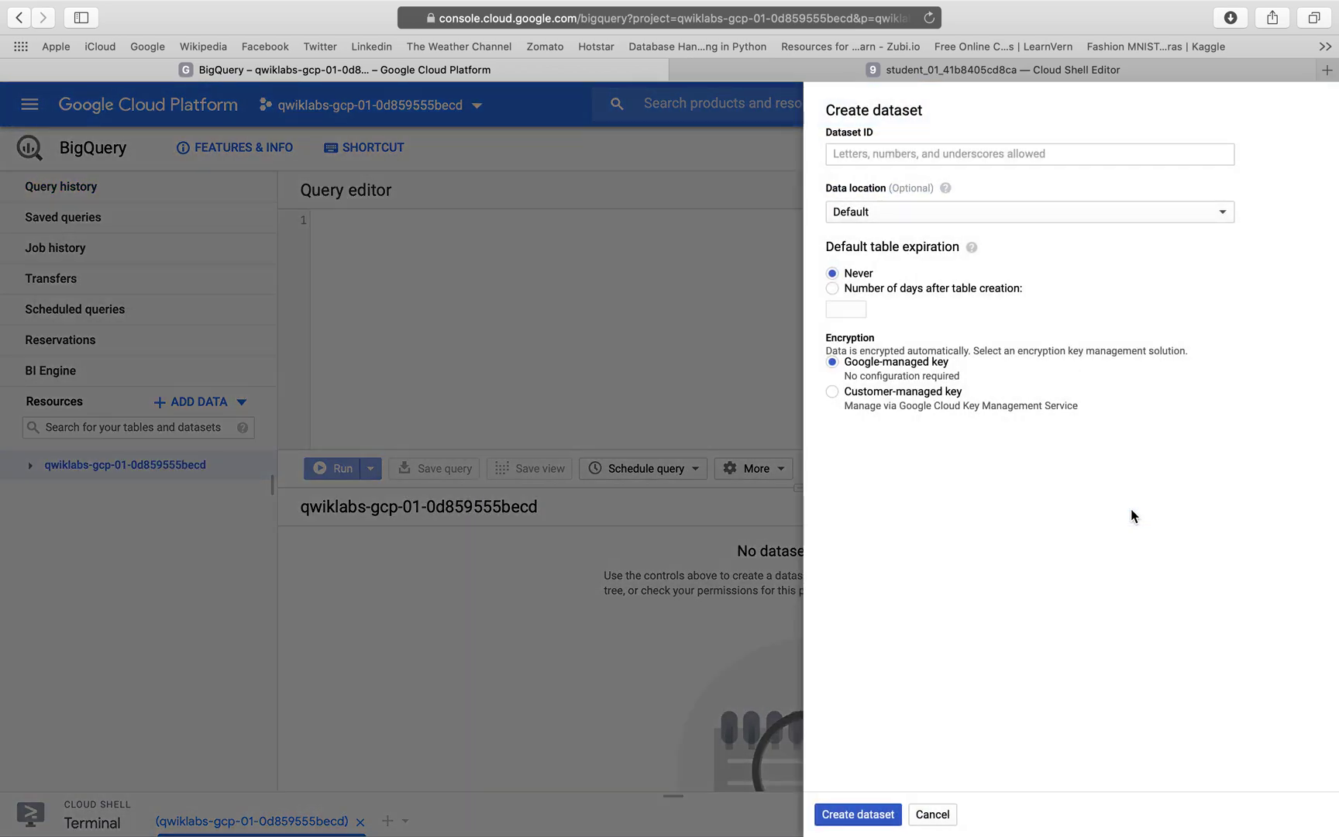
{"action": "left_click", "coordinate": [1068, 149]}
{"action": "key", "text": "super+v"}
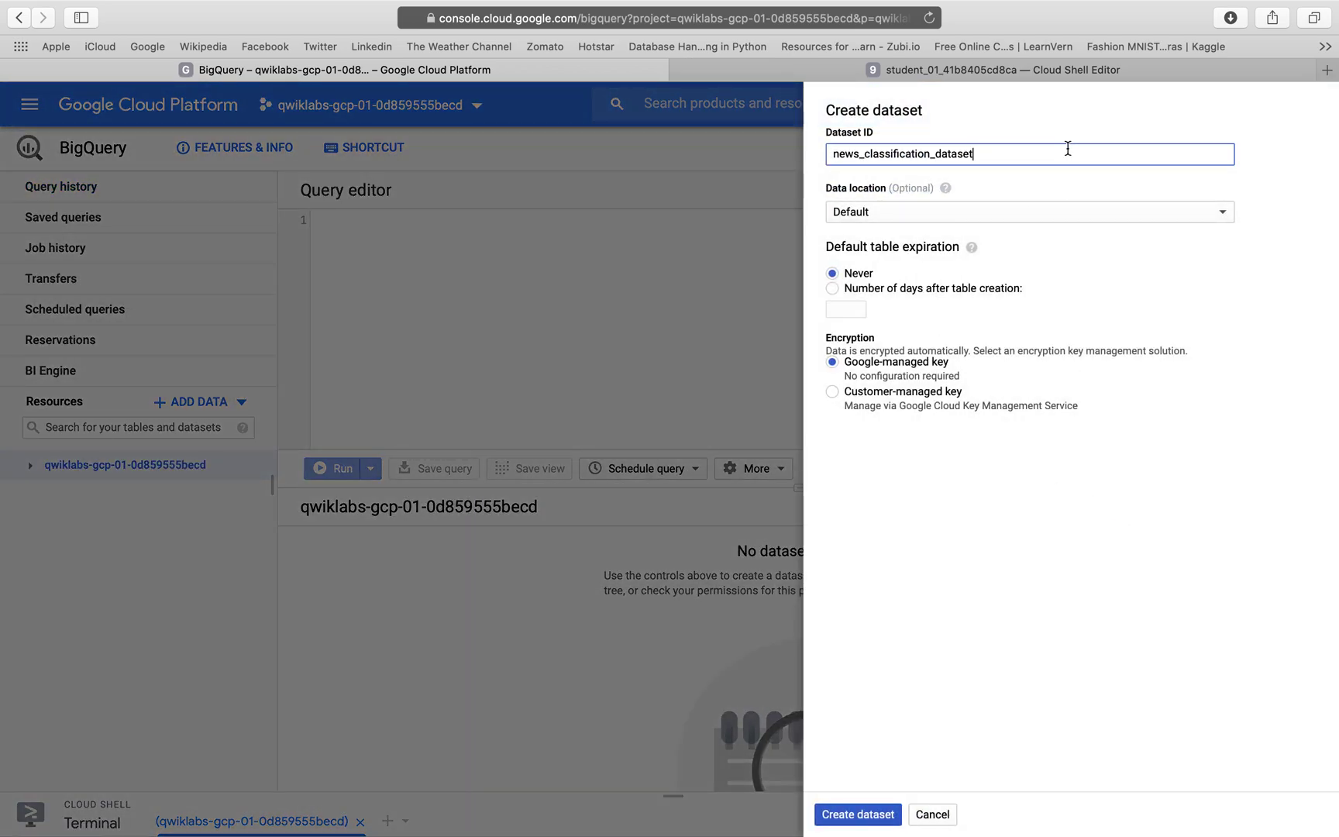
{"action": "key", "text": "ctrl+Left"}
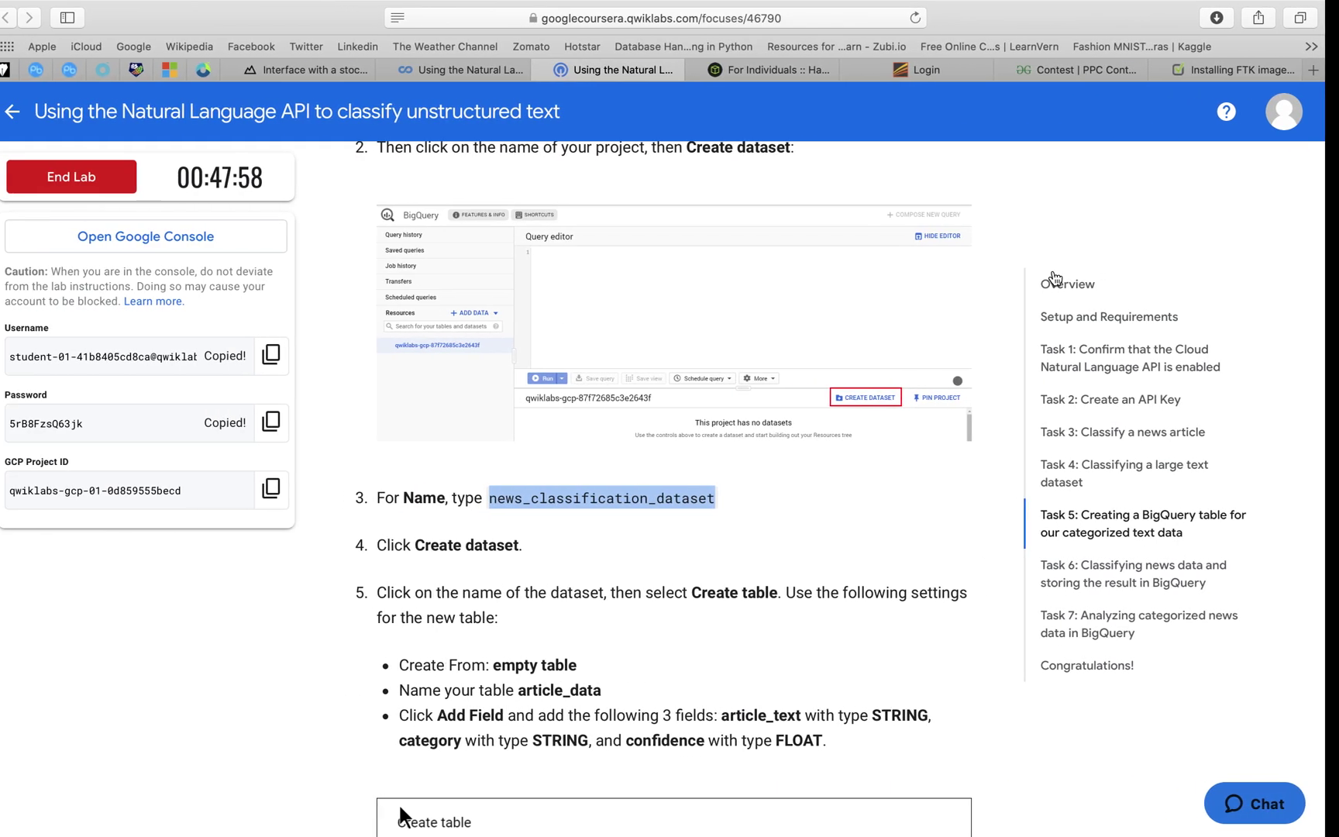
{"action": "scroll", "coordinate": [415, 814], "scroll_direction": "down", "scroll_amount": 2}
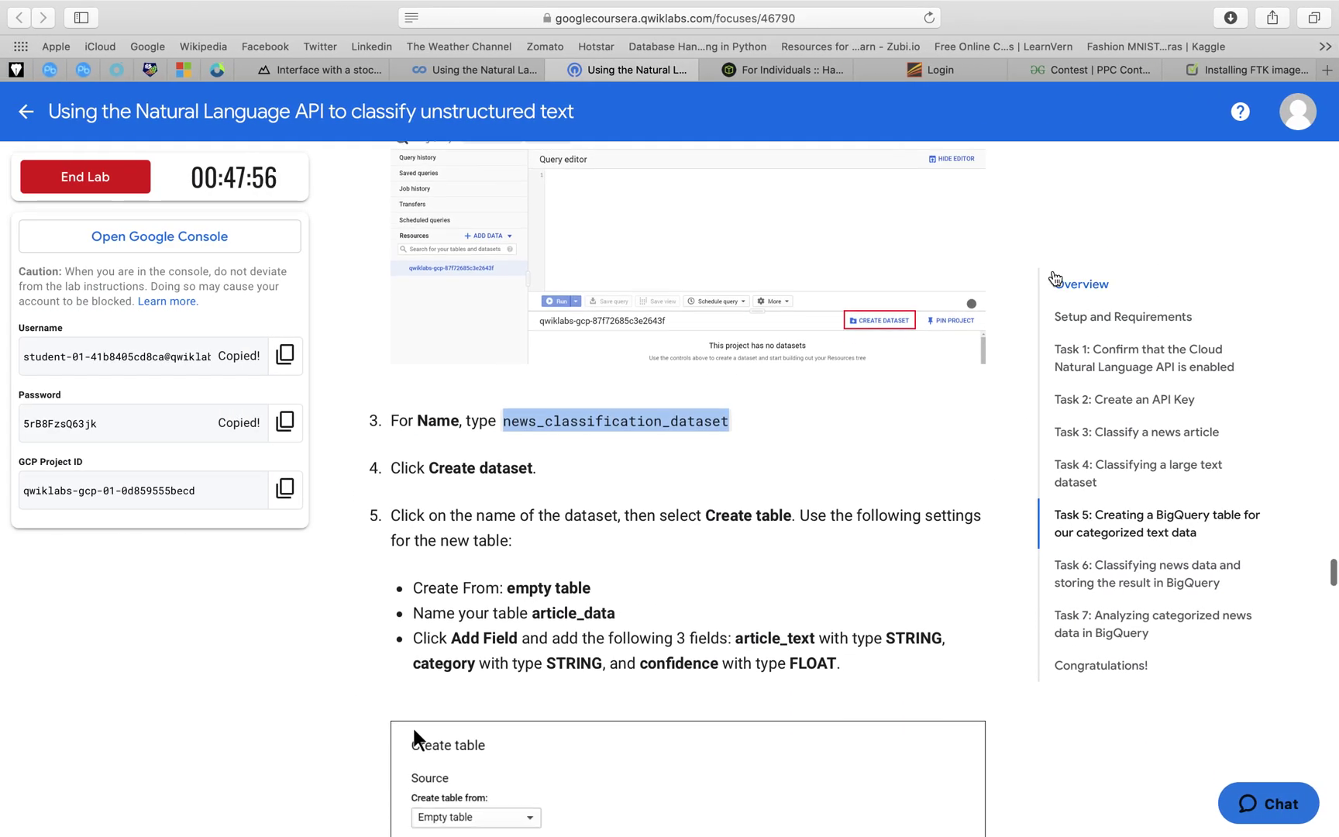
{"action": "key", "text": "ctrl+Right"}
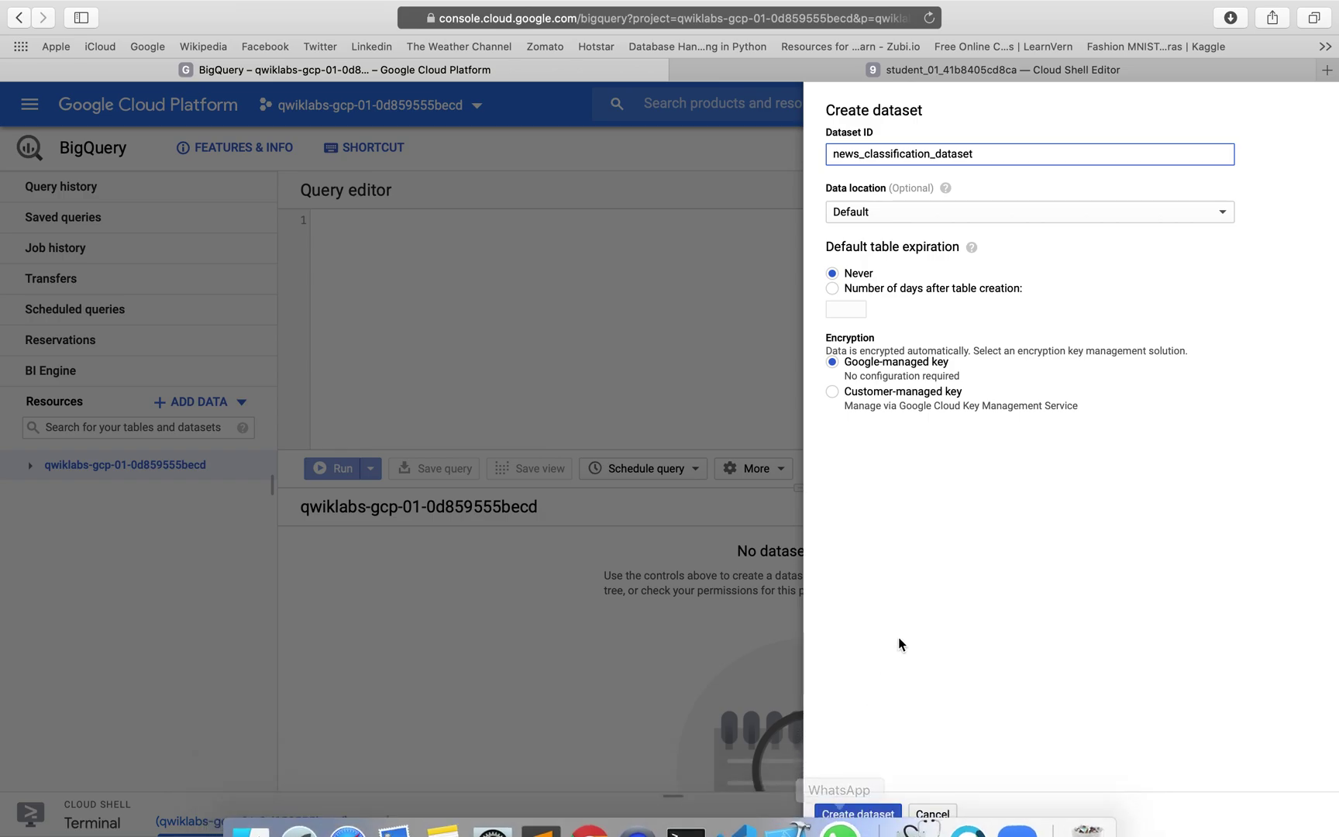
{"action": "left_click", "coordinate": [856, 813]}
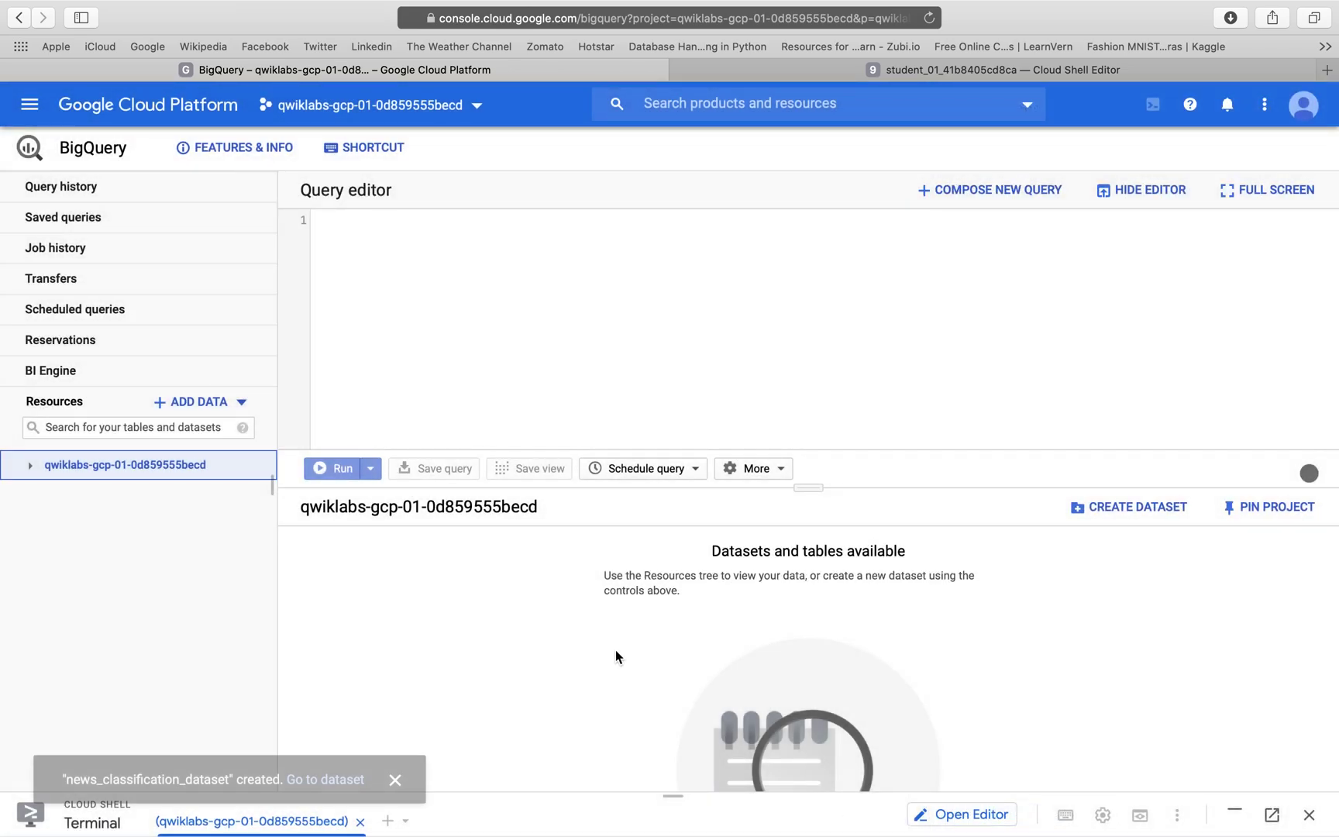
- Go to news_classification_dataset, check the lab's settings for the new table and open the table creation form for this dataset
{"action": "left_click", "coordinate": [339, 779]}
{"action": "key", "text": "ctrl+Left"}
{"action": "scroll", "coordinate": [423, 663], "scroll_direction": "down", "scroll_amount": 3}
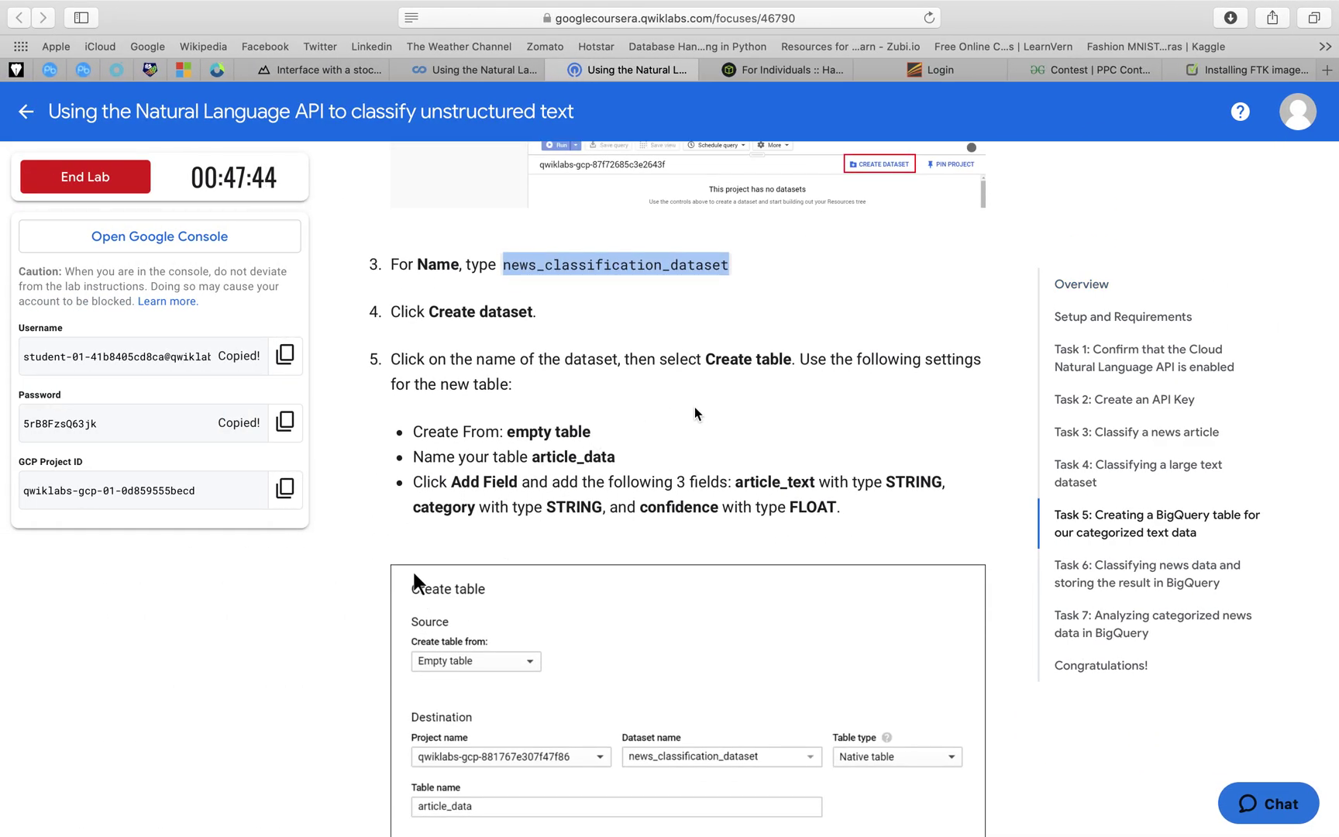
{"action": "key", "text": "ctrl+Right"}
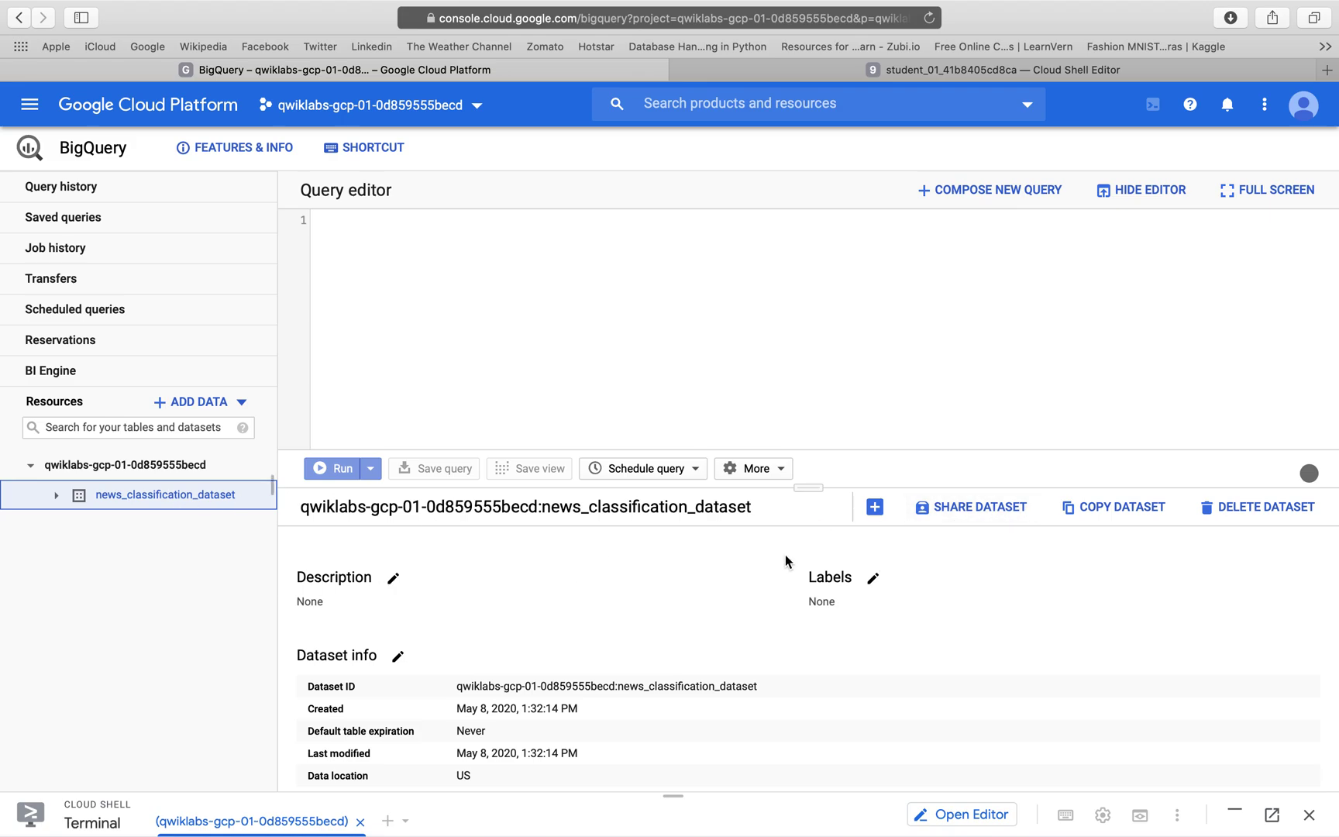
{"action": "left_click", "coordinate": [886, 507]}
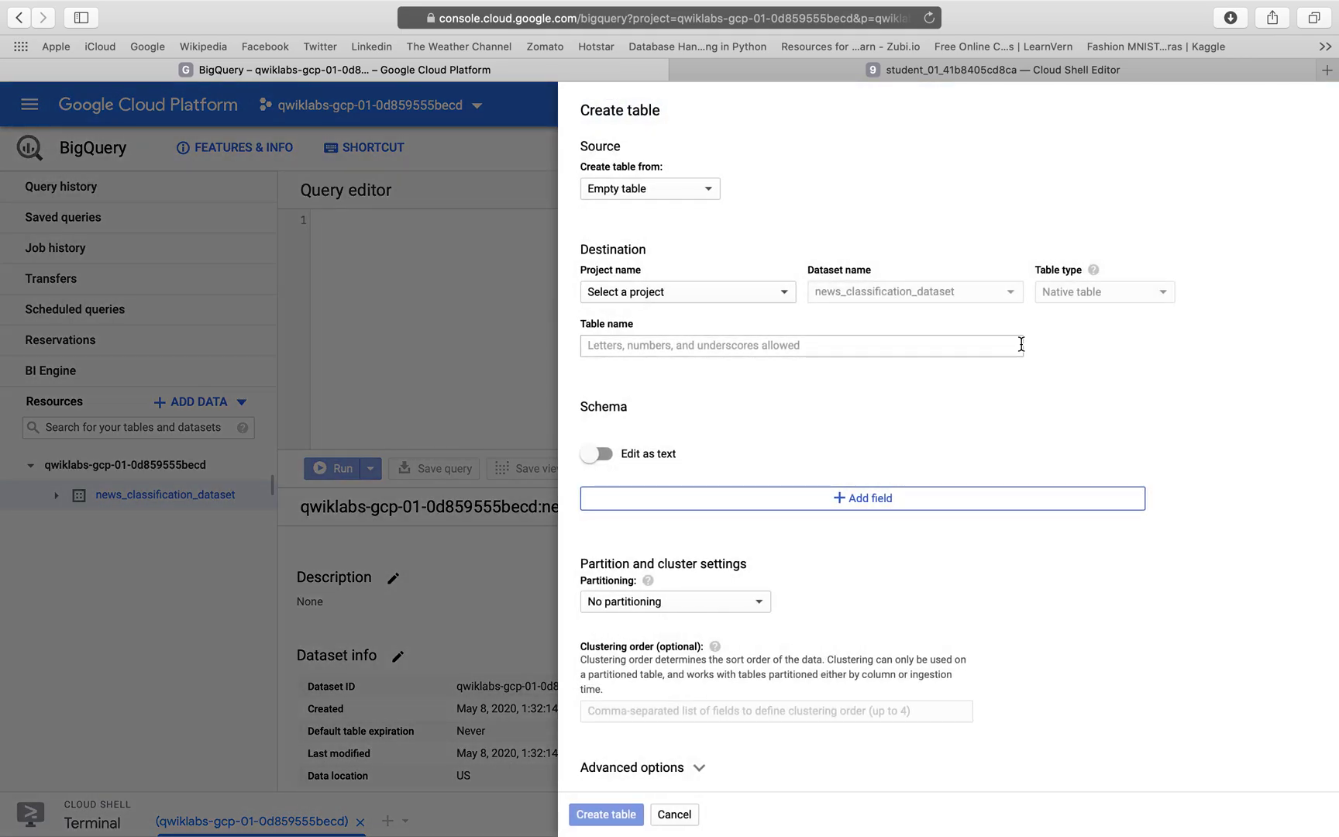
- Check the table name in the lab's Task 5 settings and name the new table article_data
{"action": "key", "text": "ctrl+Left"}
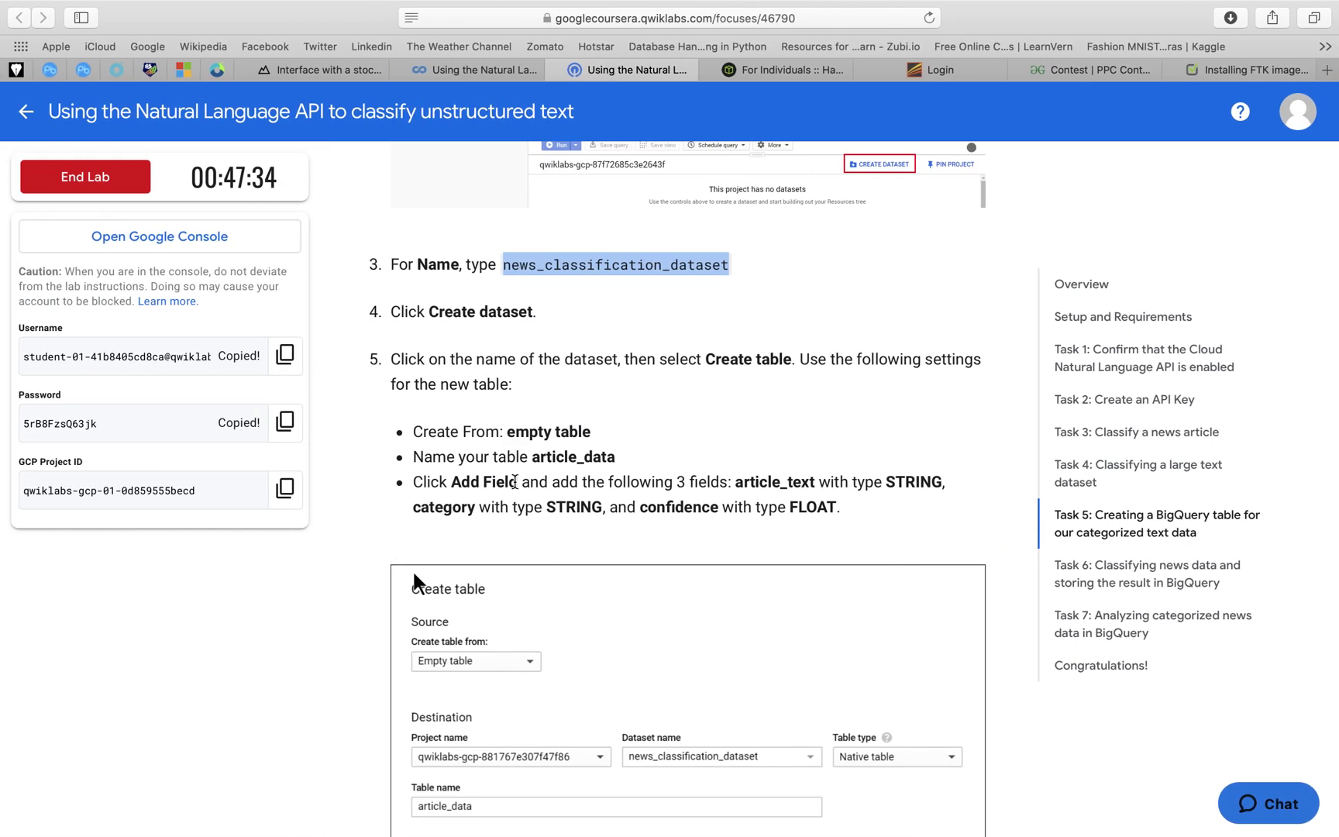
{"action": "key", "text": "ctrl+Right"}
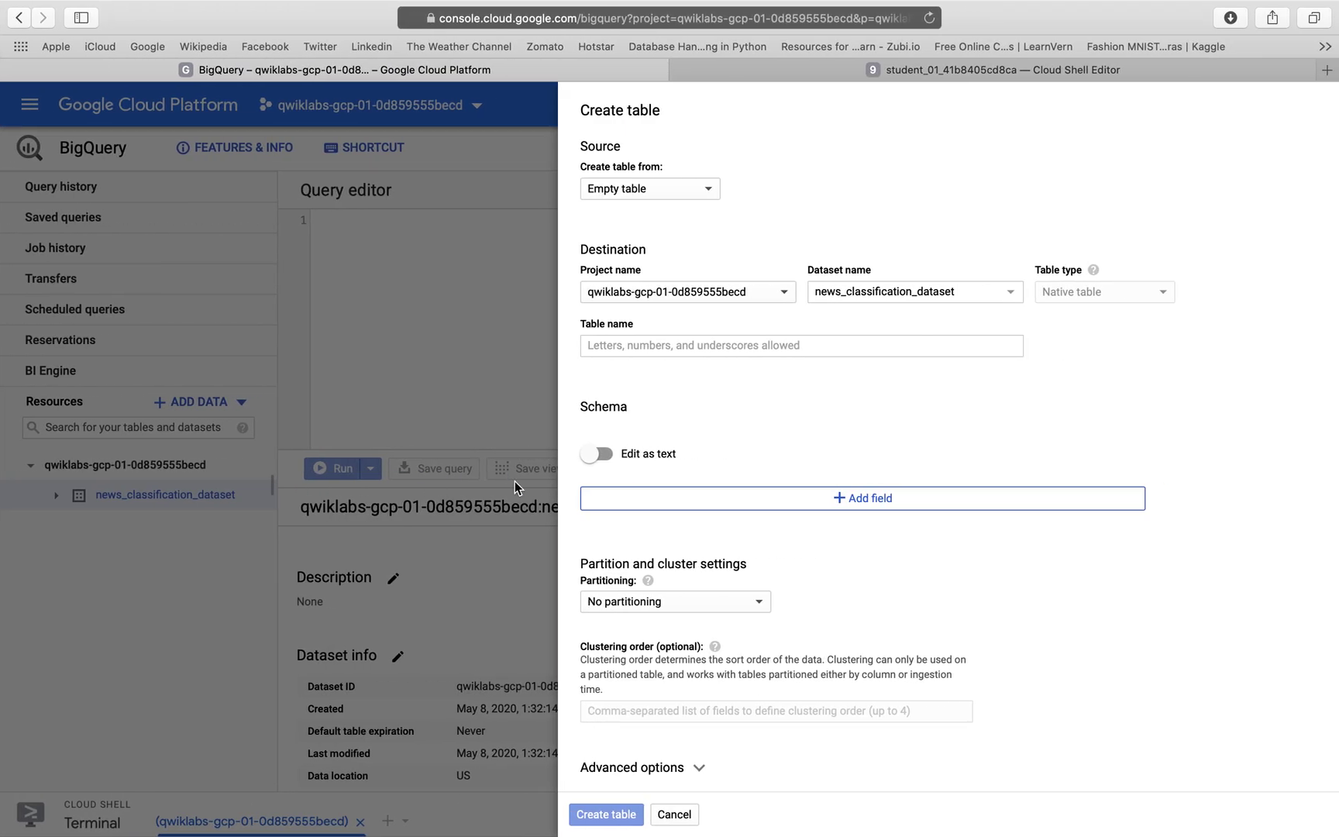
{"action": "key", "text": "ctrl+Left"}
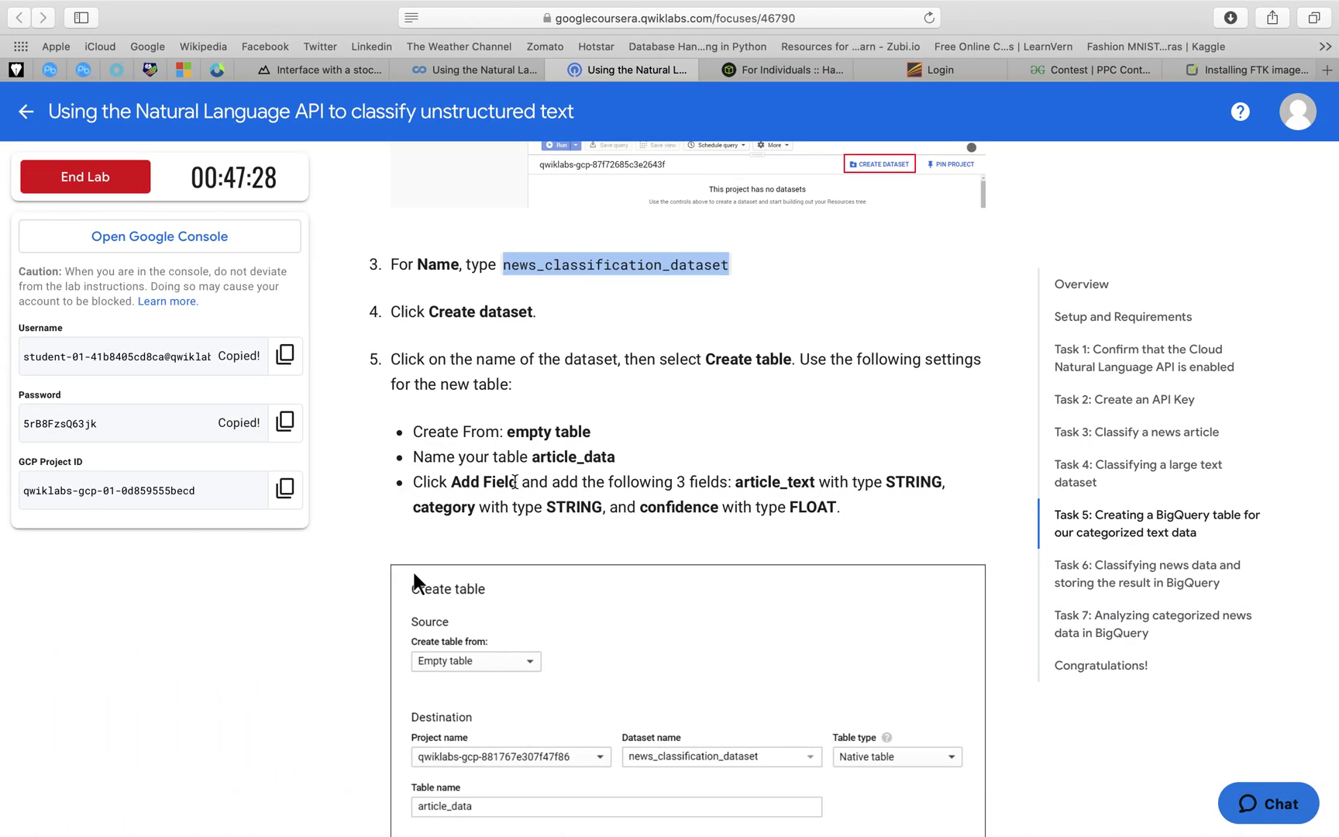
{"action": "key", "text": "ctrl+Right"}
{"action": "left_click", "coordinate": [682, 338]}
{"action": "type", "text": "articl"}
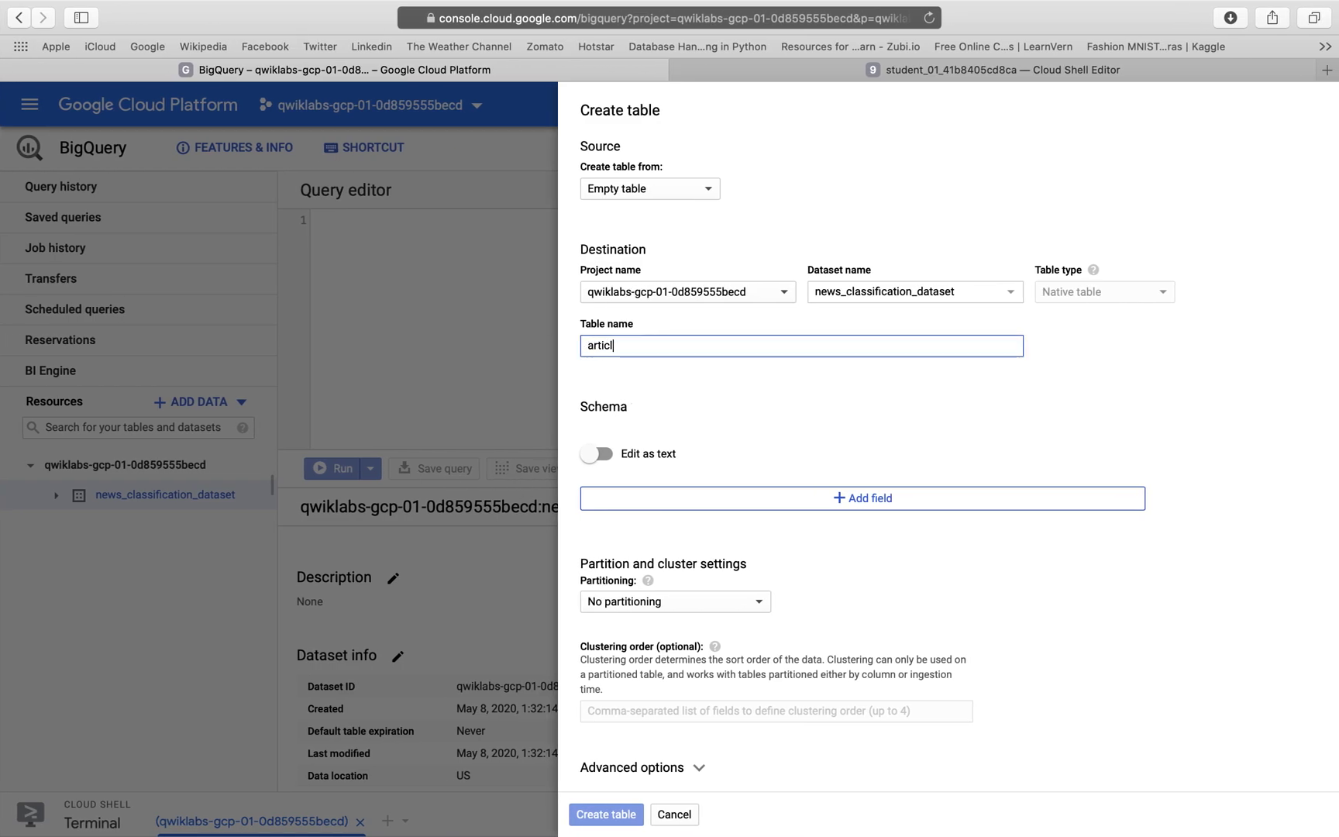
{"action": "type", "text": "e_data"}
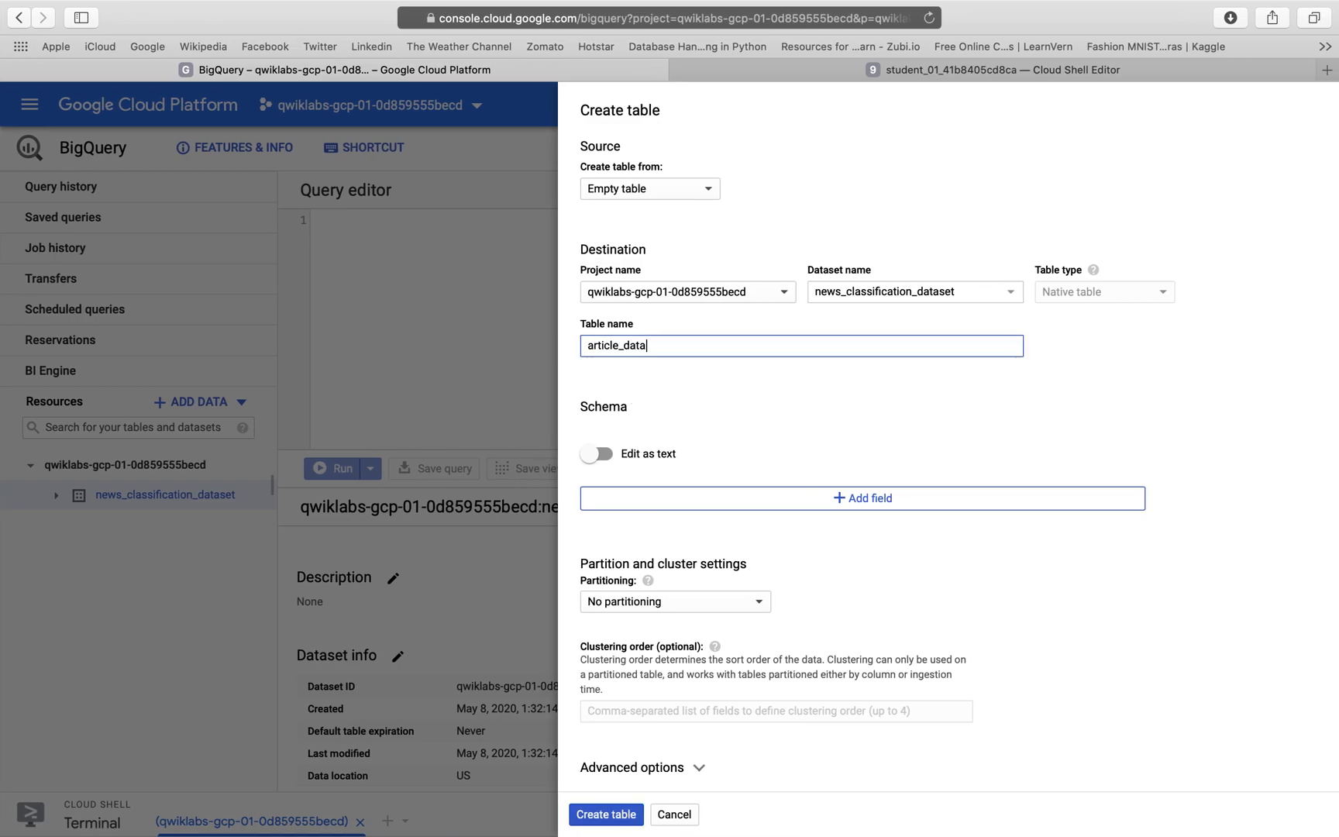
- Review the three required fields in the lab instructions and add a schema field named article_text with type STRING
{"action": "key", "text": "ctrl+Left"}
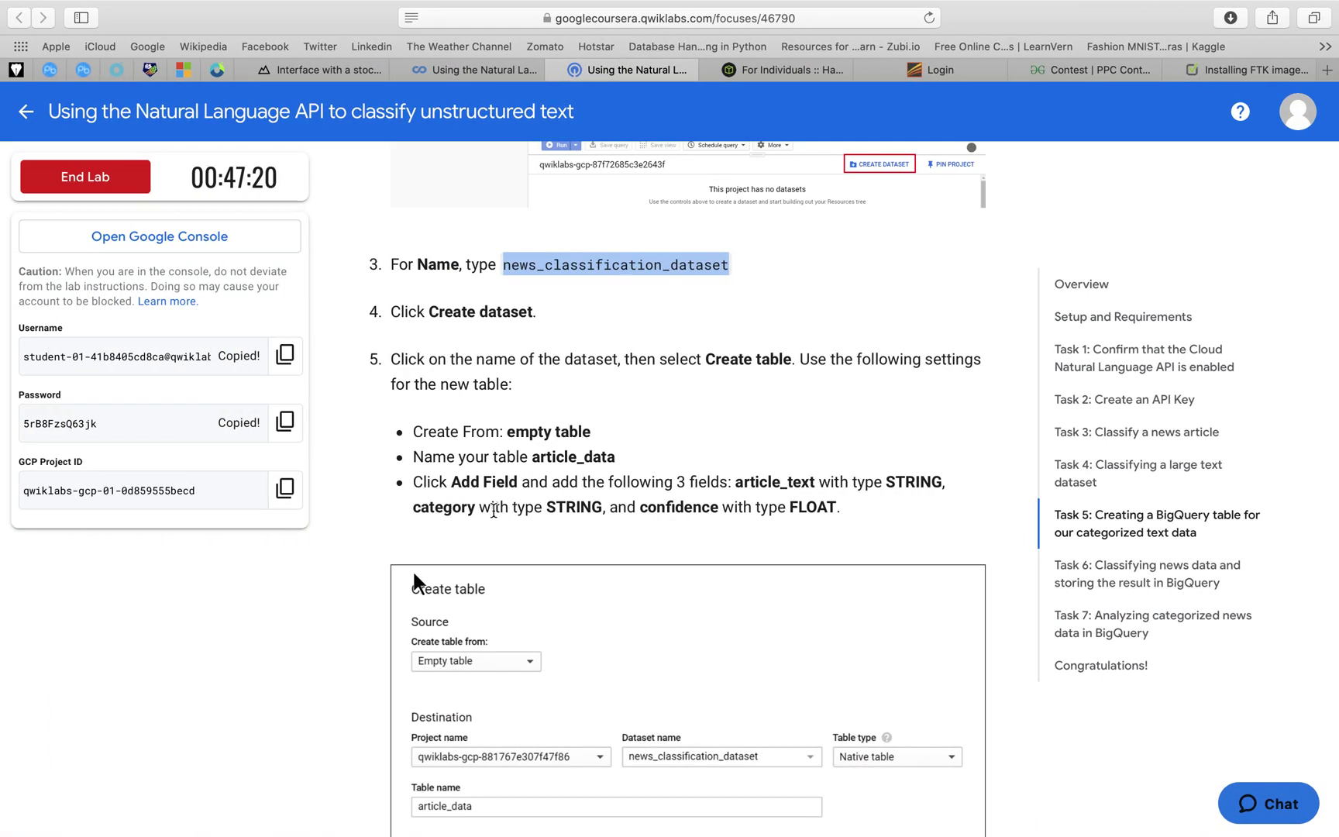
{"action": "scroll", "coordinate": [494, 512], "scroll_direction": "down", "scroll_amount": 3}
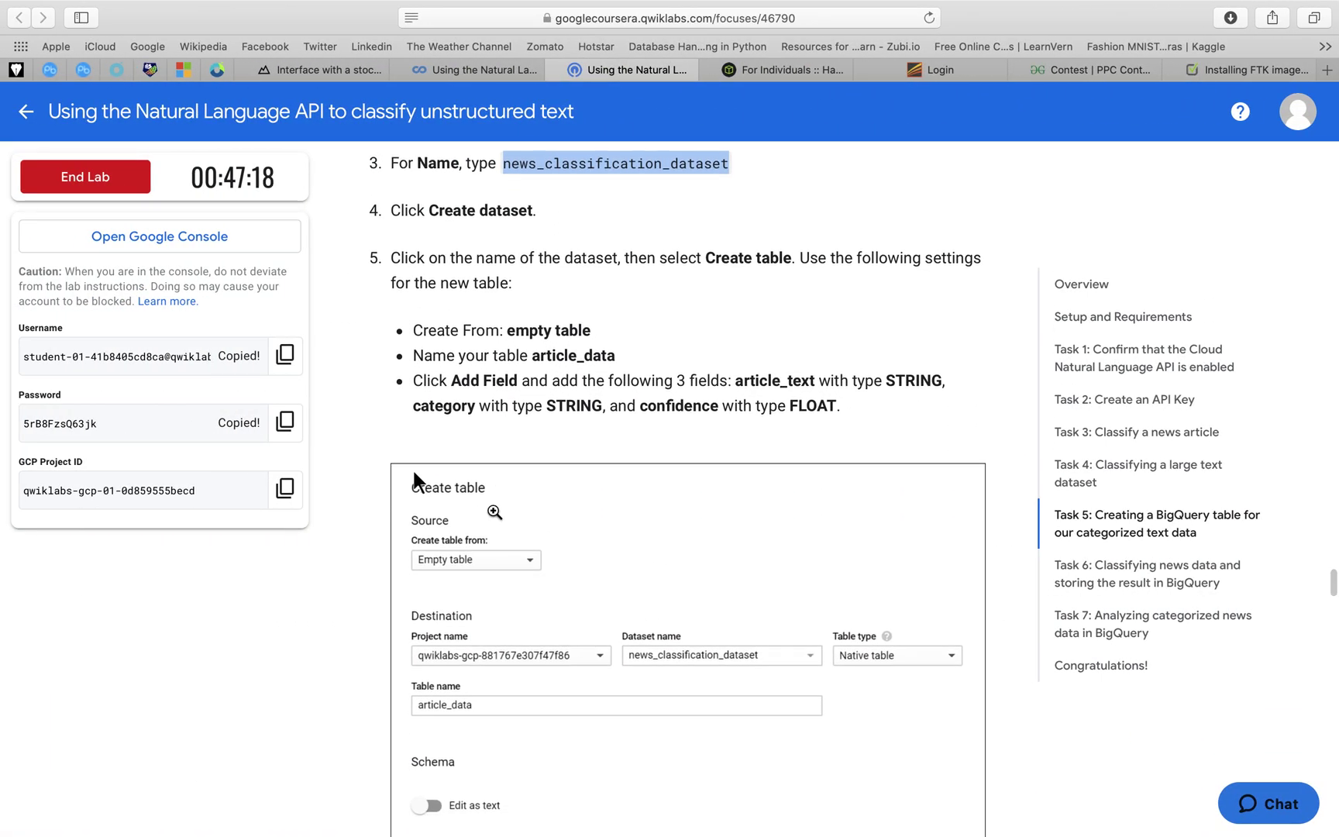
{"action": "scroll", "coordinate": [414, 473], "scroll_direction": "down", "scroll_amount": 2}
{"action": "key", "text": "ctrl+Right"}
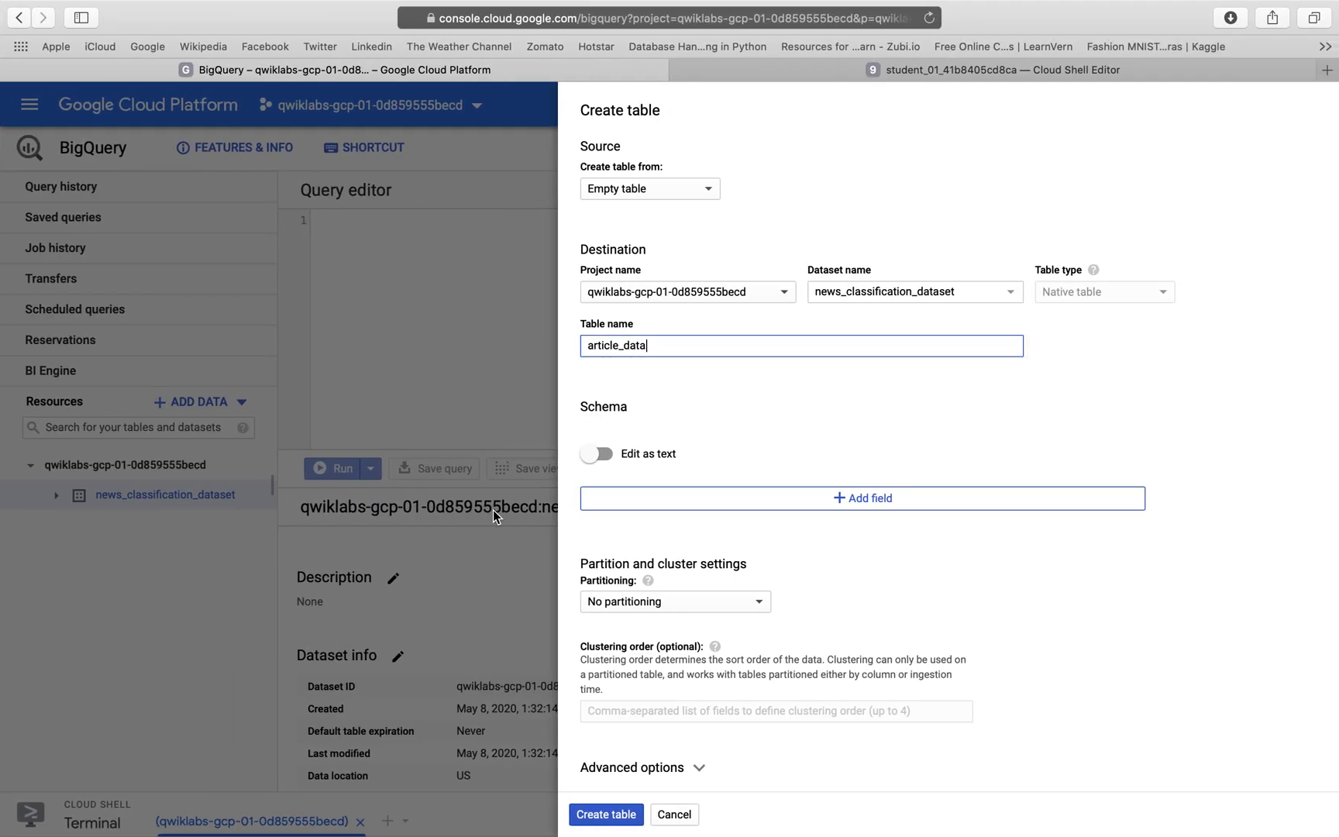
{"action": "key", "text": "ctrl+Left"}
{"action": "scroll", "coordinate": [494, 512], "scroll_direction": "down", "scroll_amount": 2}
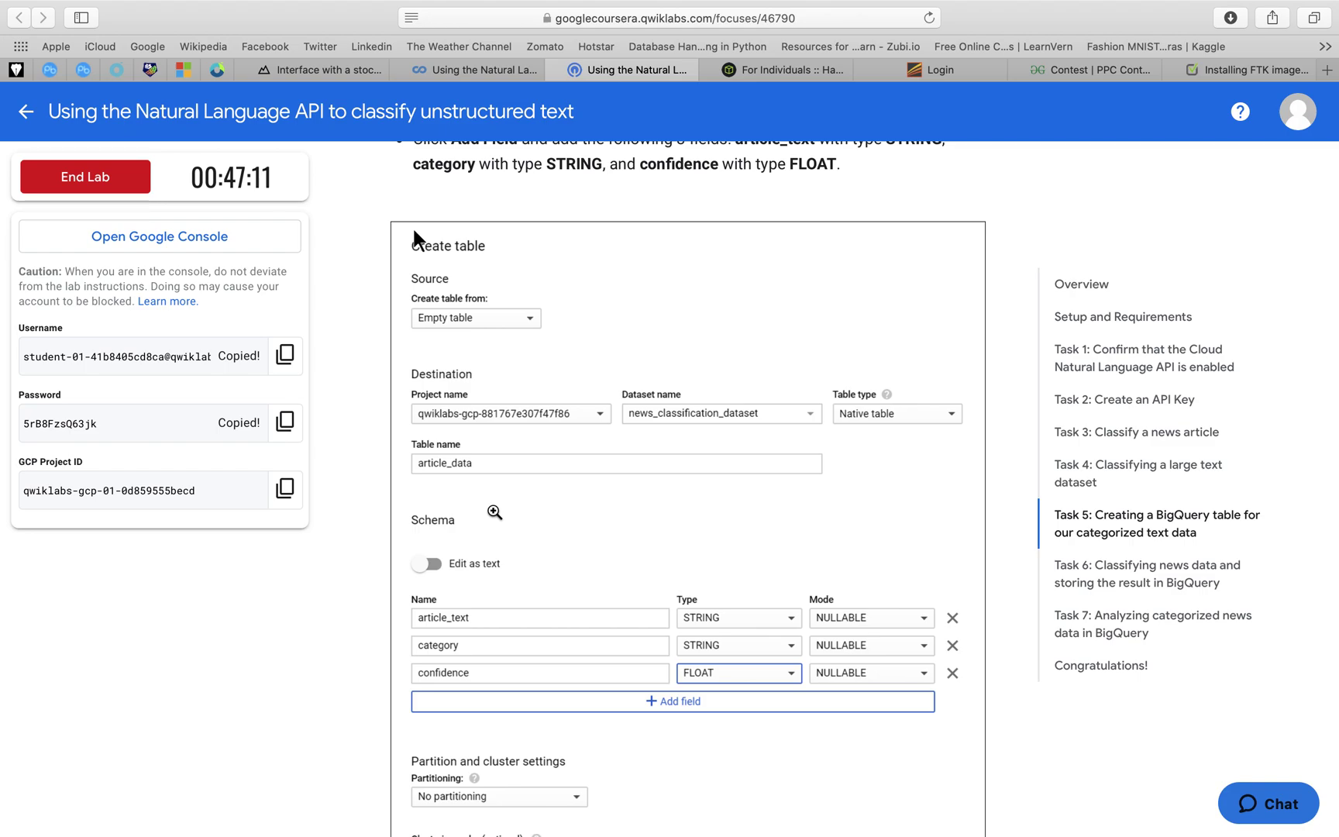
{"action": "scroll", "coordinate": [495, 511], "scroll_direction": "up", "scroll_amount": 2}
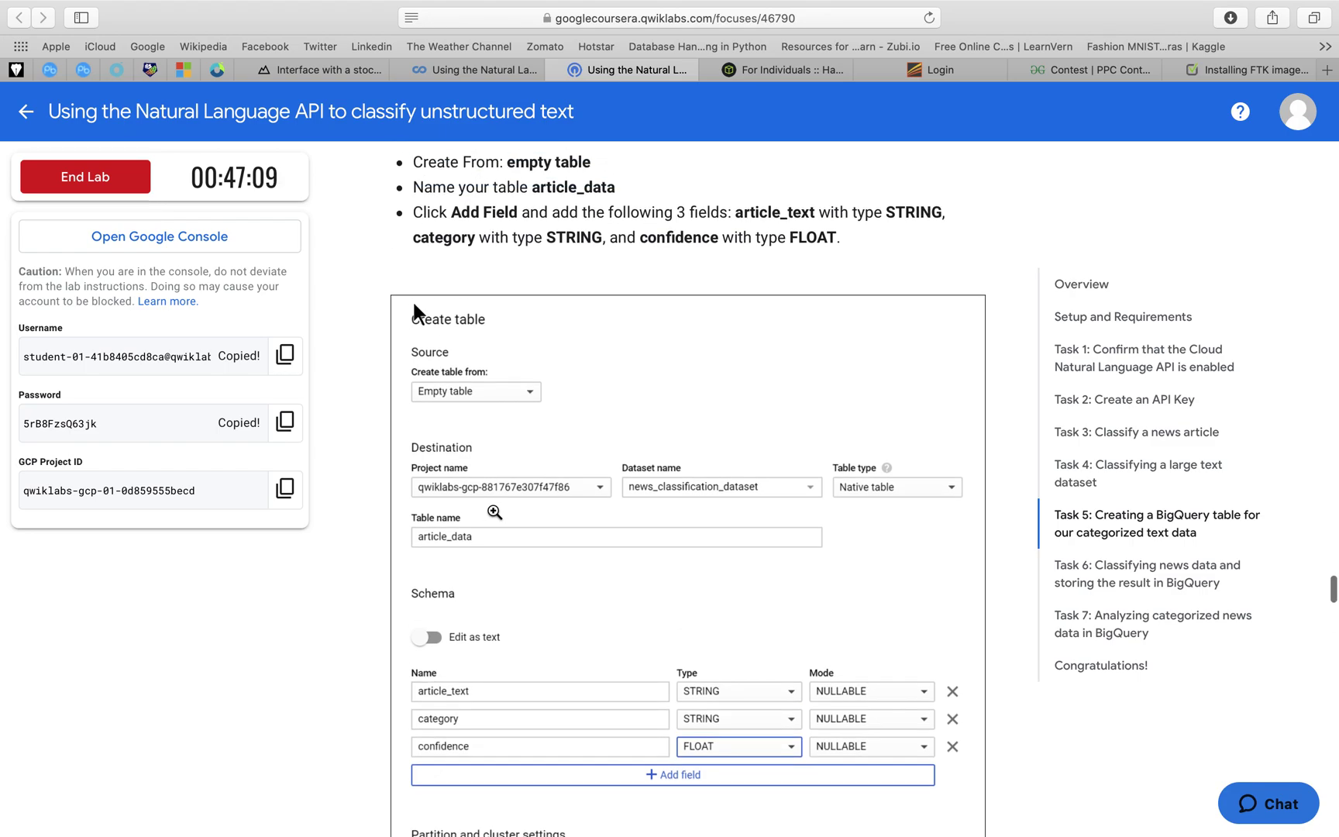
{"action": "key", "text": "ctrl+Right"}
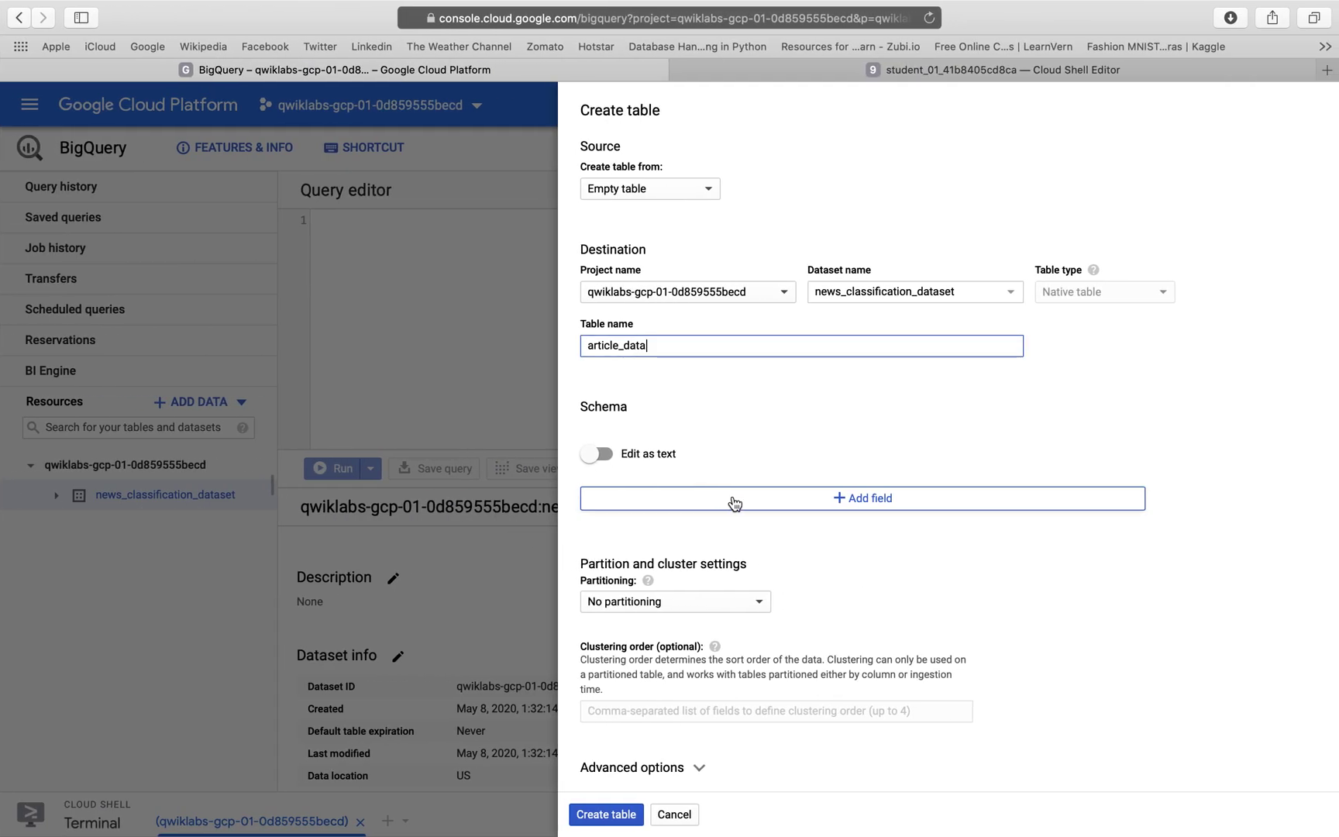
{"action": "left_click", "coordinate": [732, 500]}
{"action": "key", "text": "ctrl+Left"}
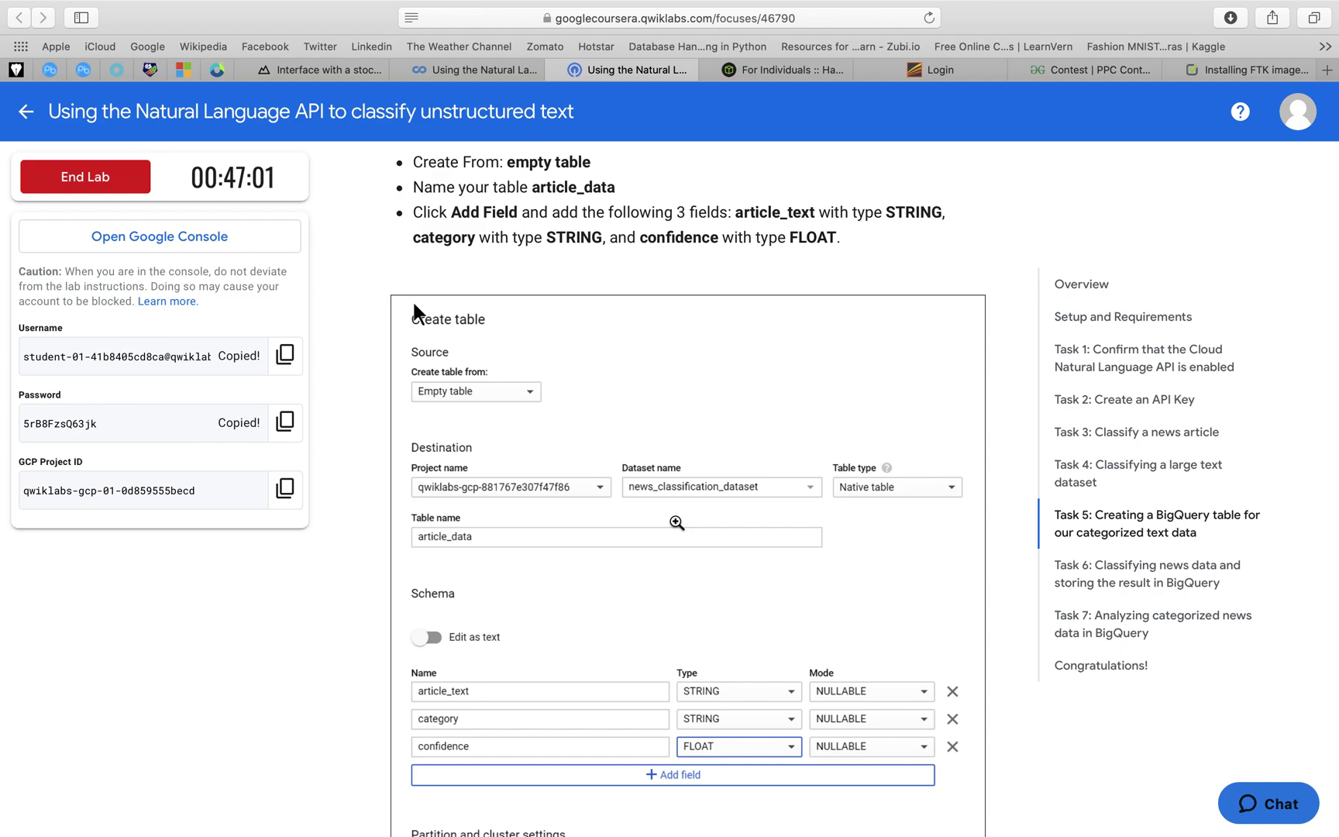
{"action": "key", "text": "ctrl+Right"}
{"action": "type", "text": "art"}
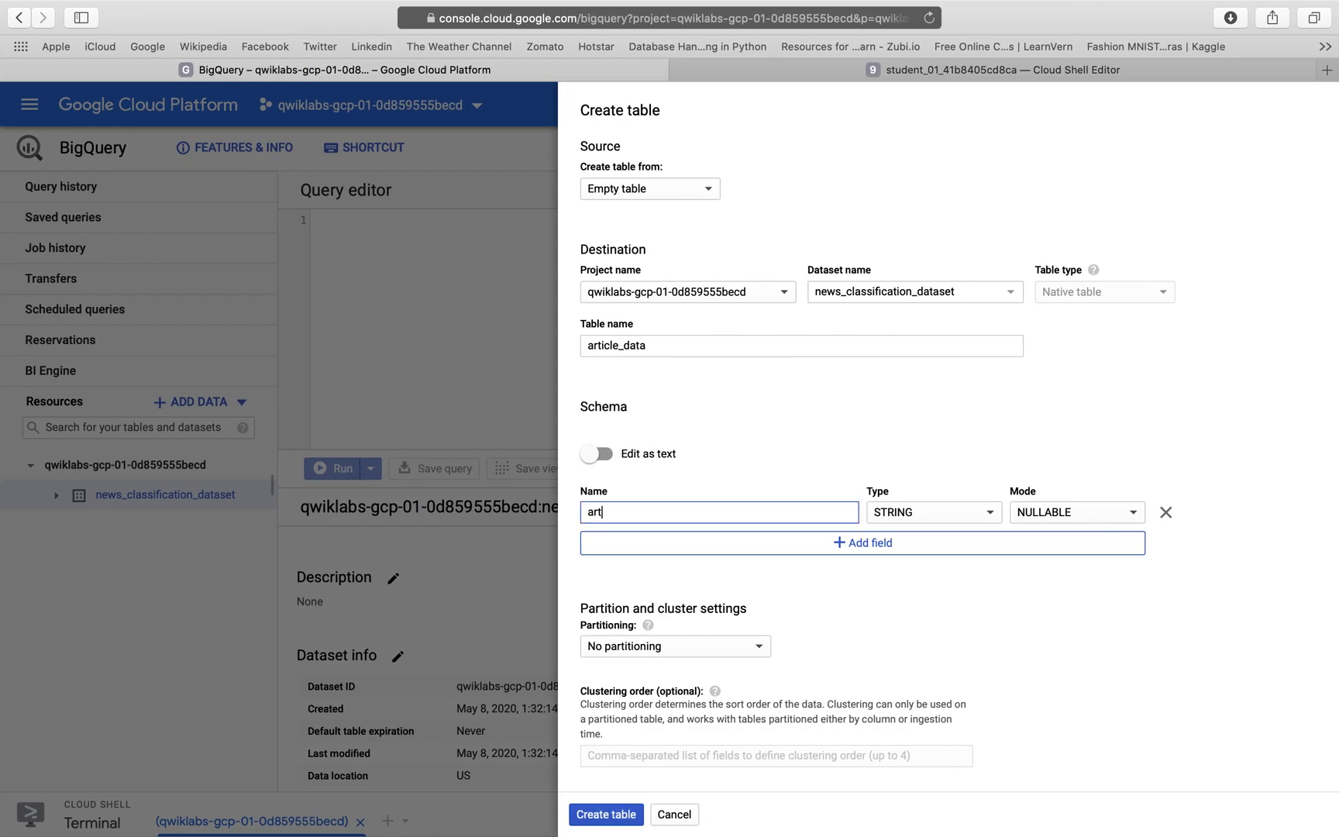
{"action": "type", "text": "icle_text"}
- Add a second schema field named category with type STRING, as in the lab's example
{"action": "left_click", "coordinate": [839, 544]}
{"action": "key", "text": "ctrl+Left"}
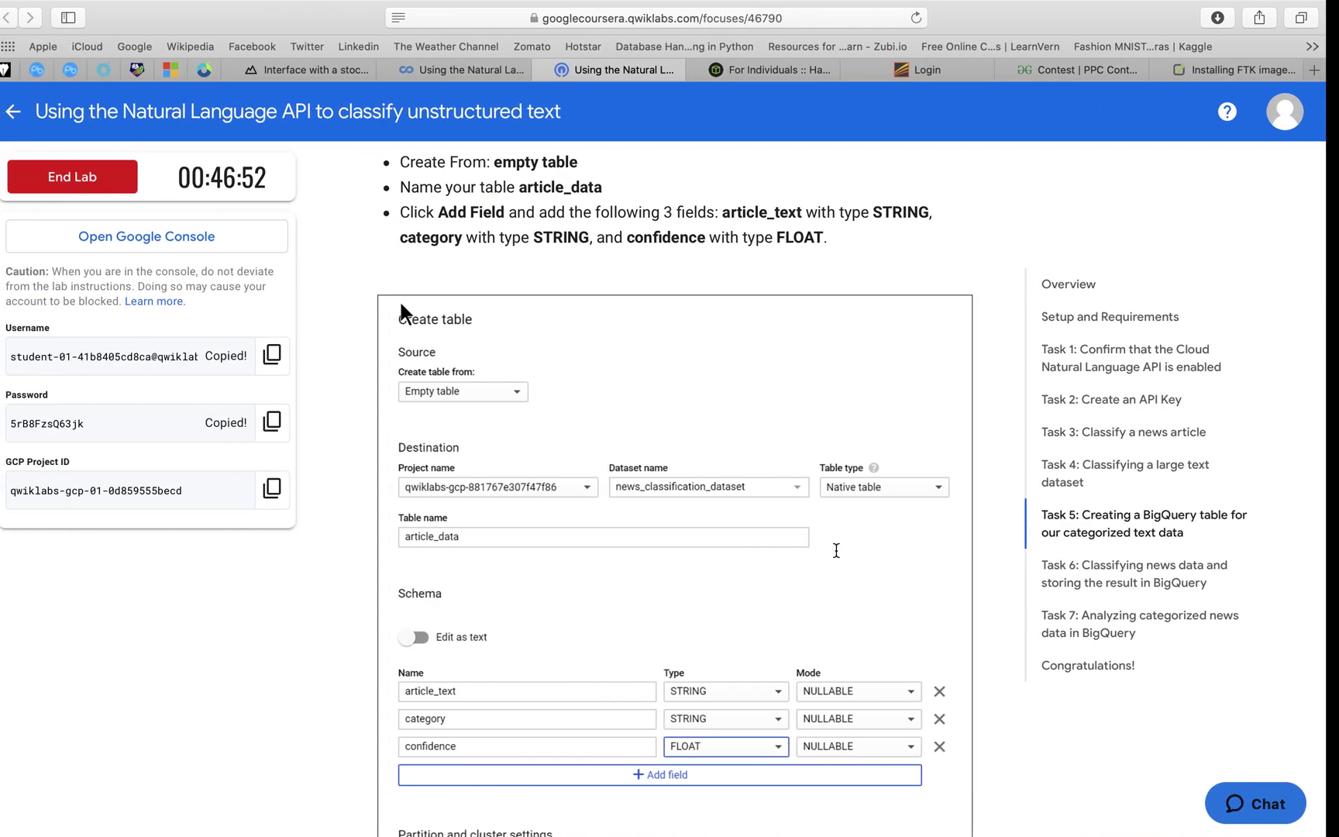
{"action": "scroll", "coordinate": [836, 551], "scroll_direction": "down", "scroll_amount": 2}
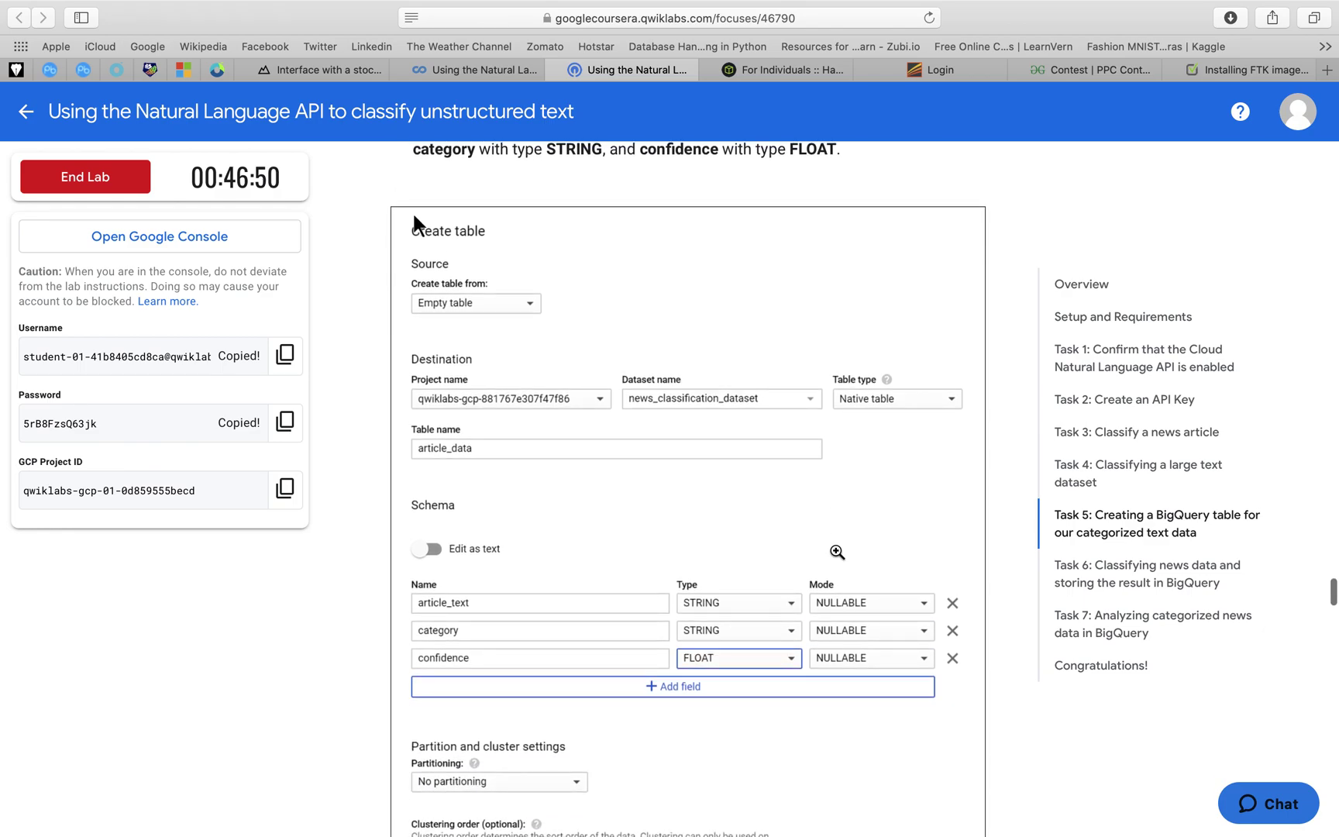
{"action": "key", "text": "ctrl+Right"}
{"action": "type", "text": "ategor"}
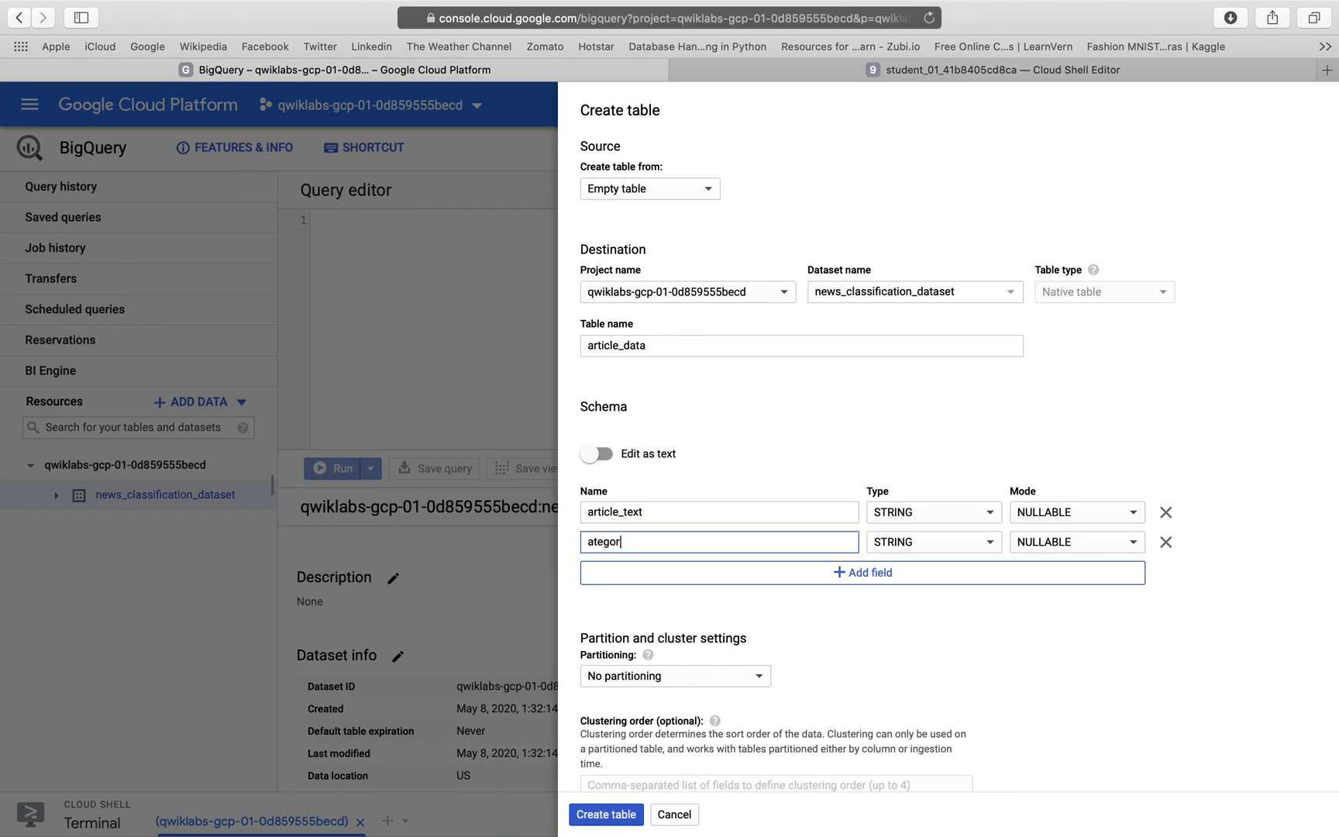
{"action": "type", "text": "y"}
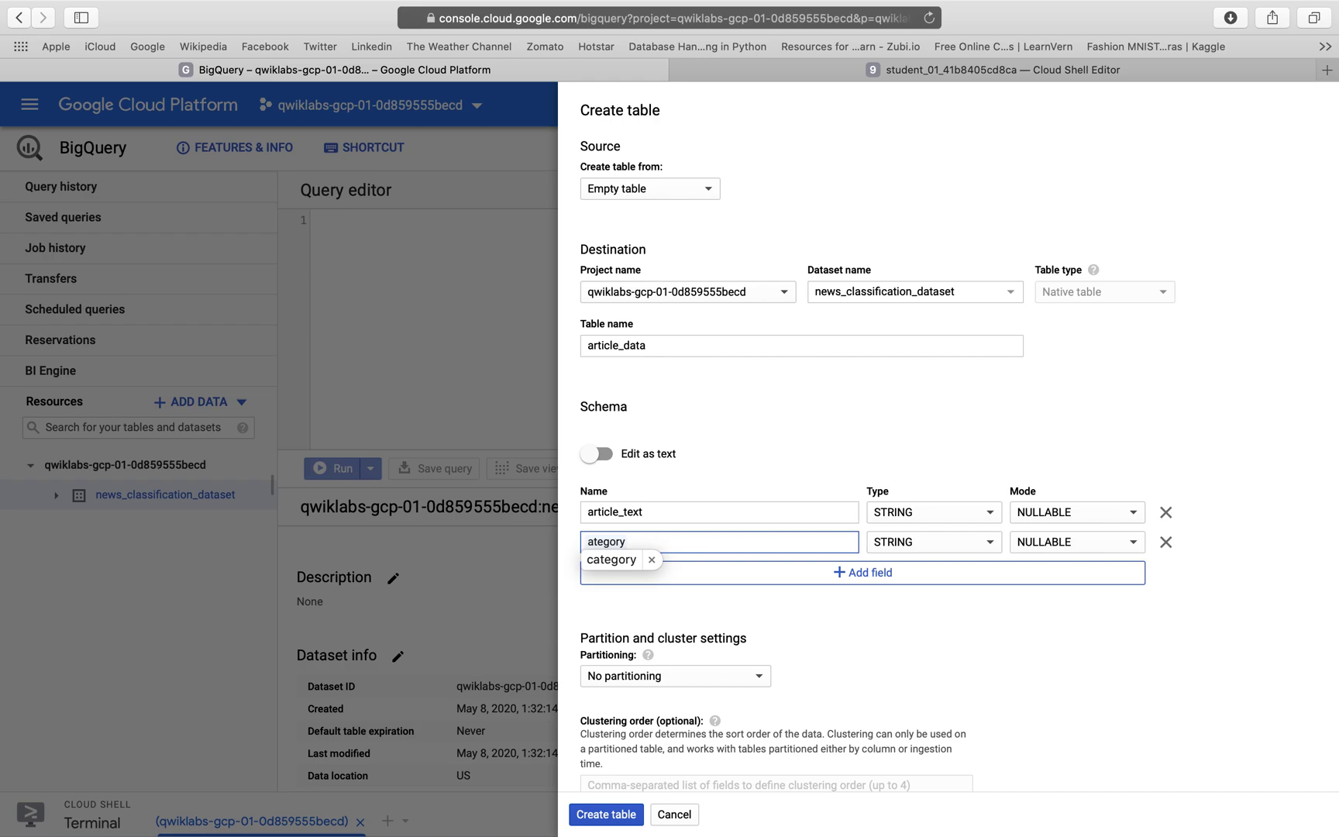
{"action": "key", "text": "Down"}
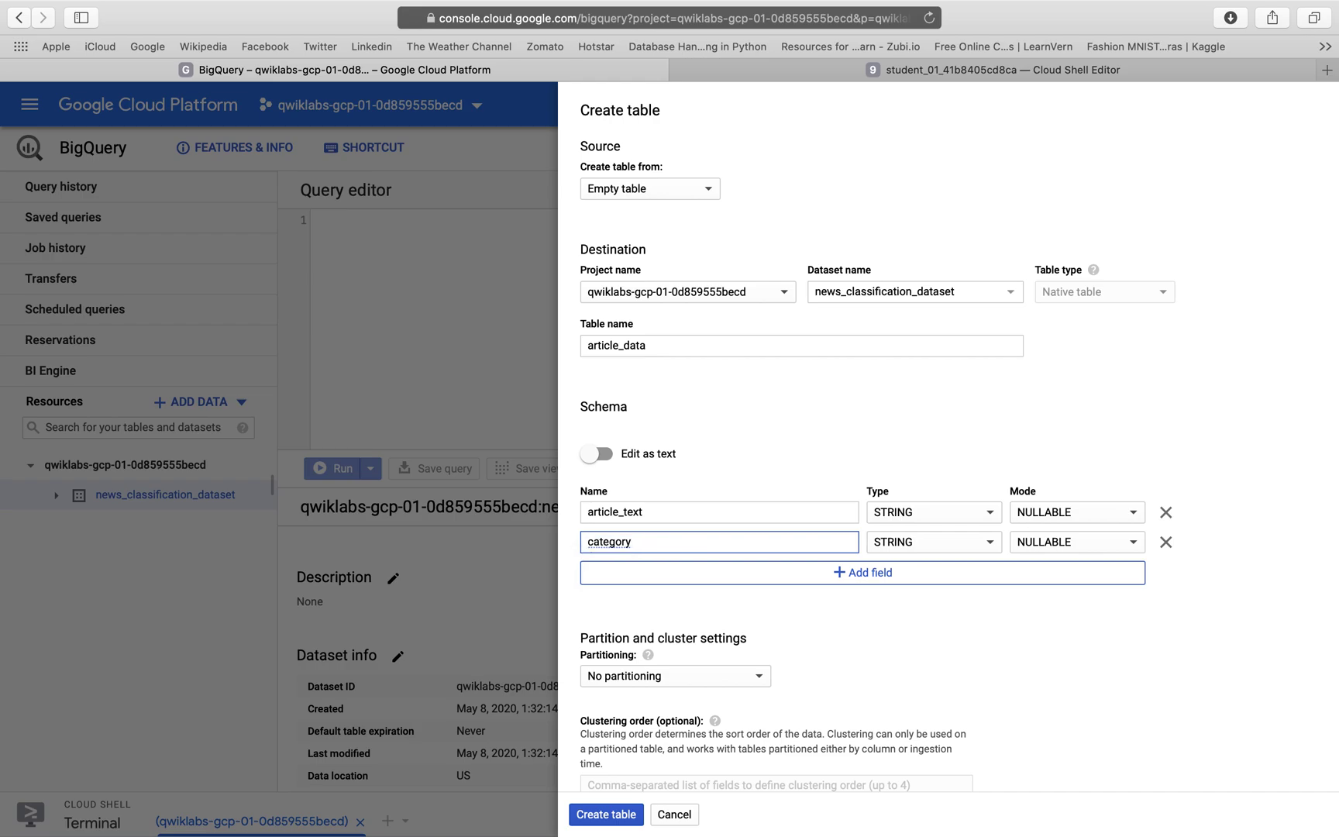
- Add a third schema field named confidence to the new table
{"action": "key", "text": "ctrl+Left"}
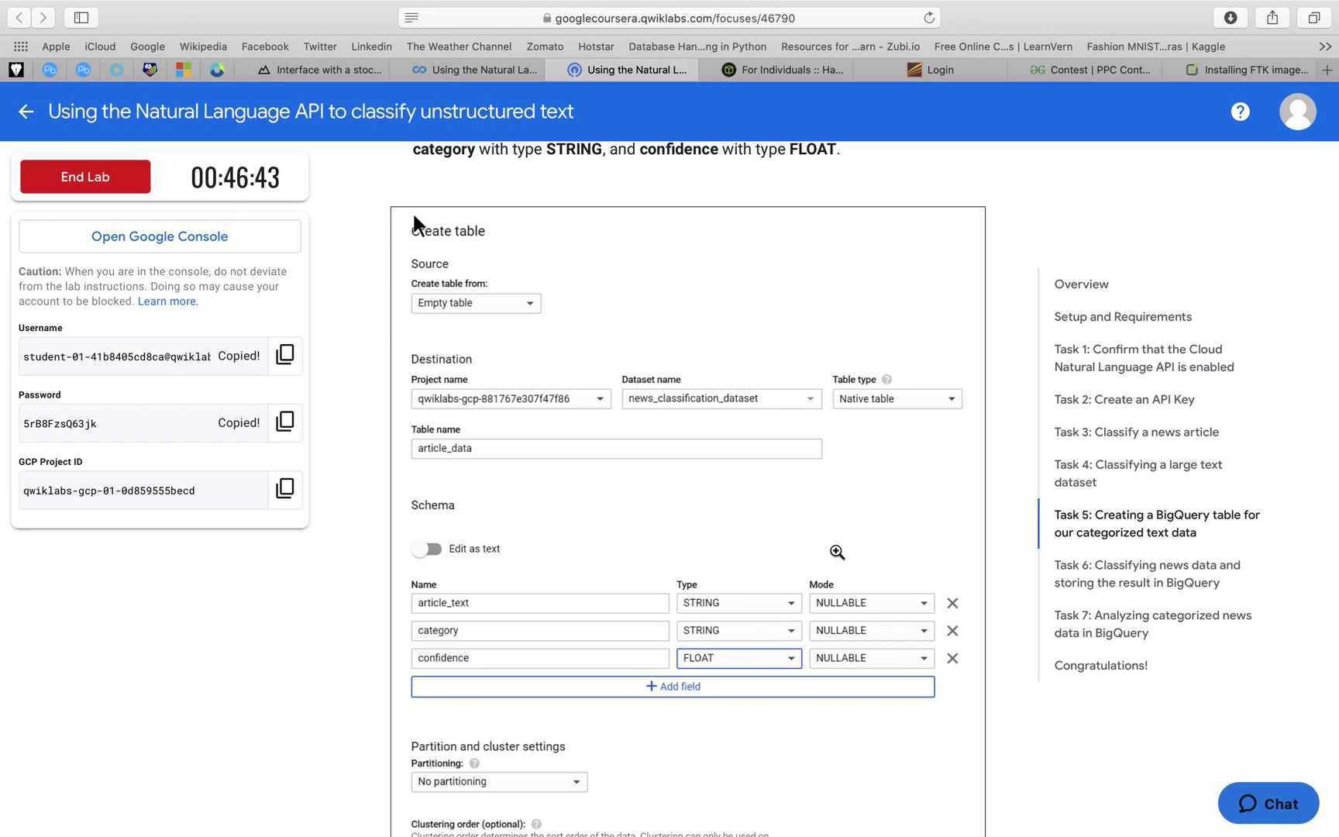
{"action": "key", "text": "ctrl+Right"}
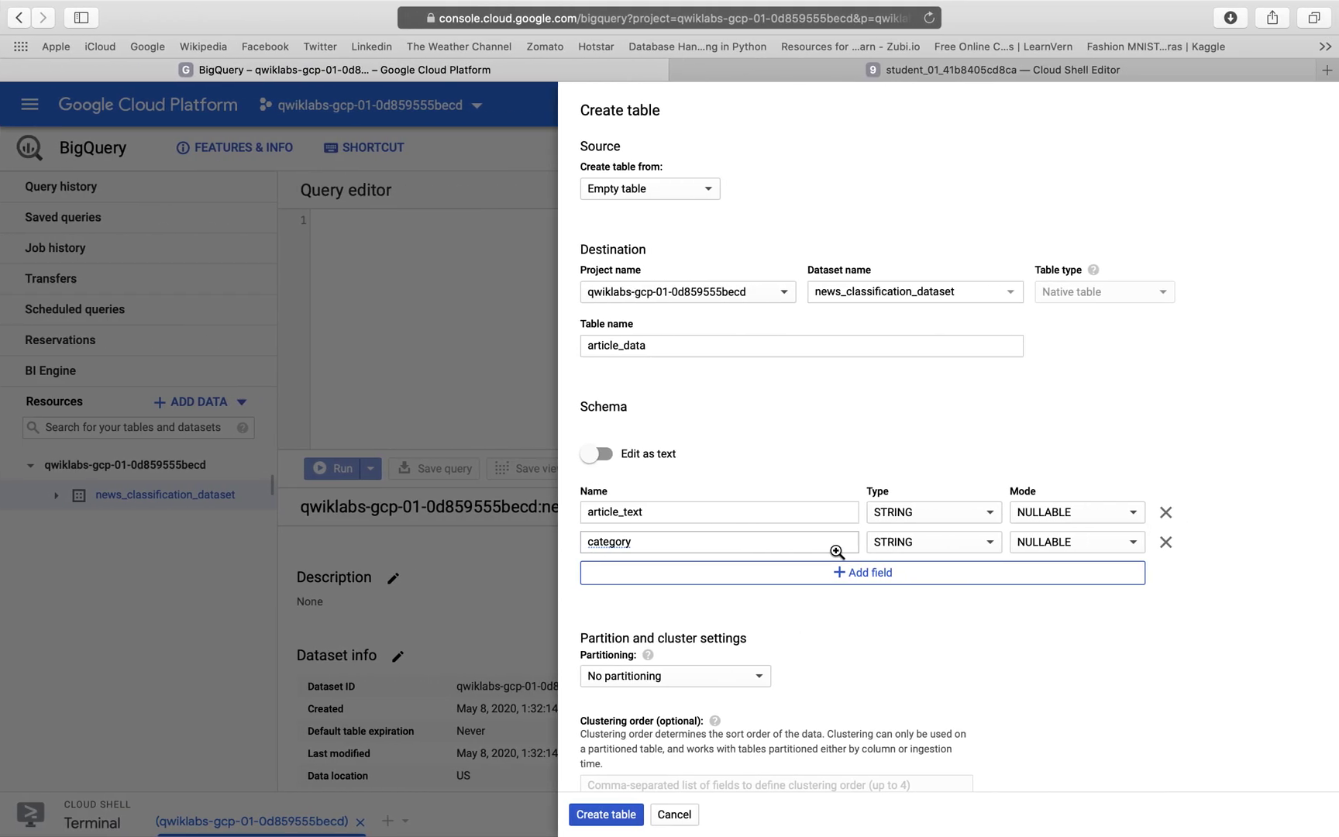
{"action": "left_click", "coordinate": [882, 572]}
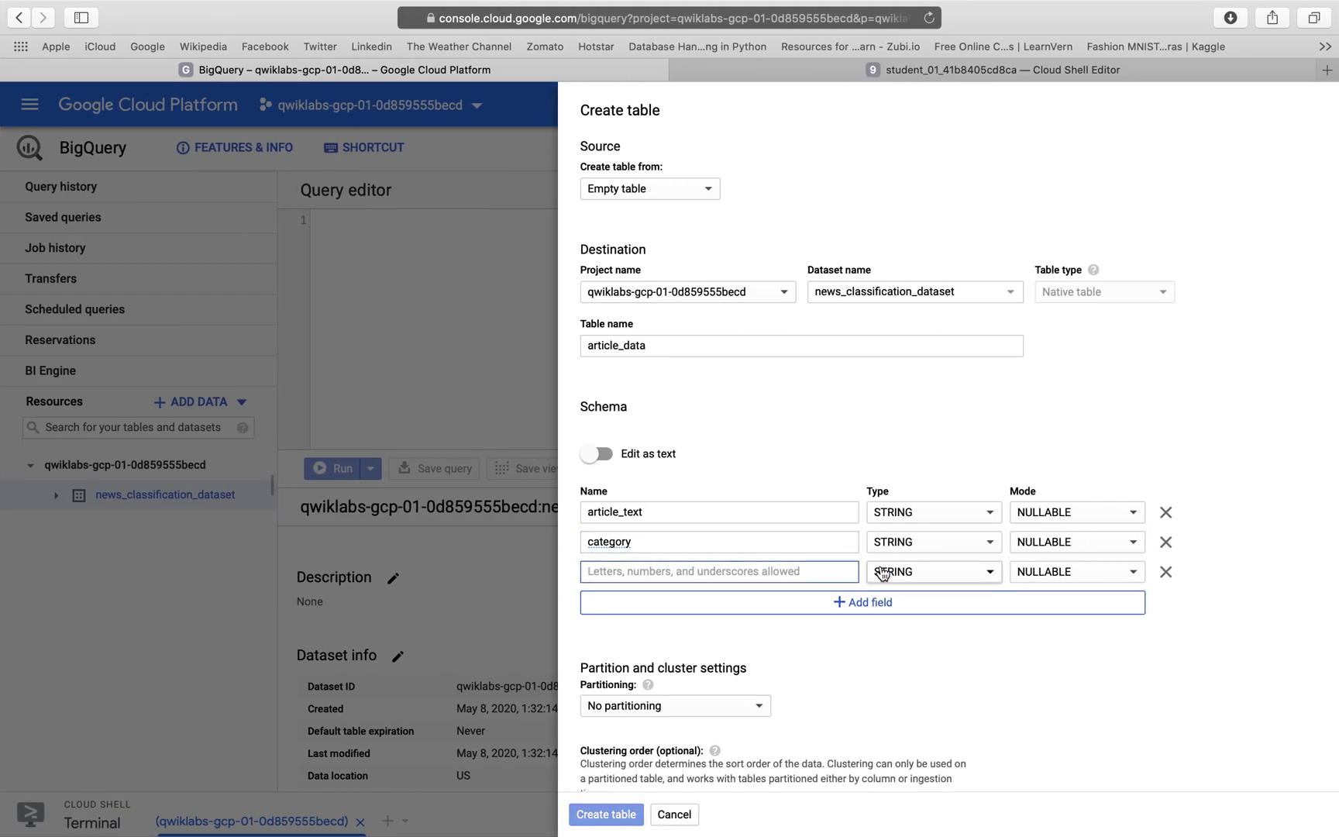
{"action": "type", "text": "confidence"}
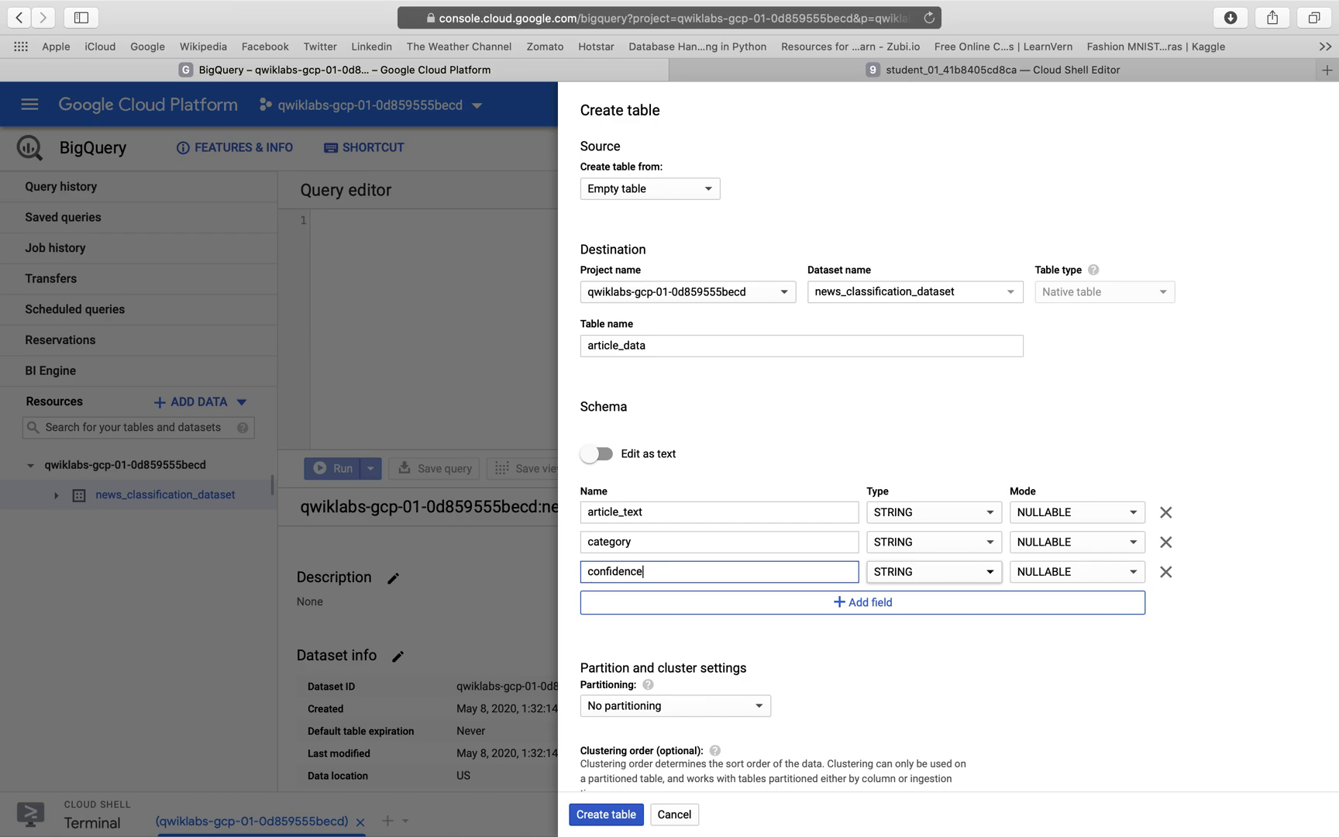
- Compare the form with the lab's example settings and create the article_data table
{"action": "key", "text": "ctrl+Left"}
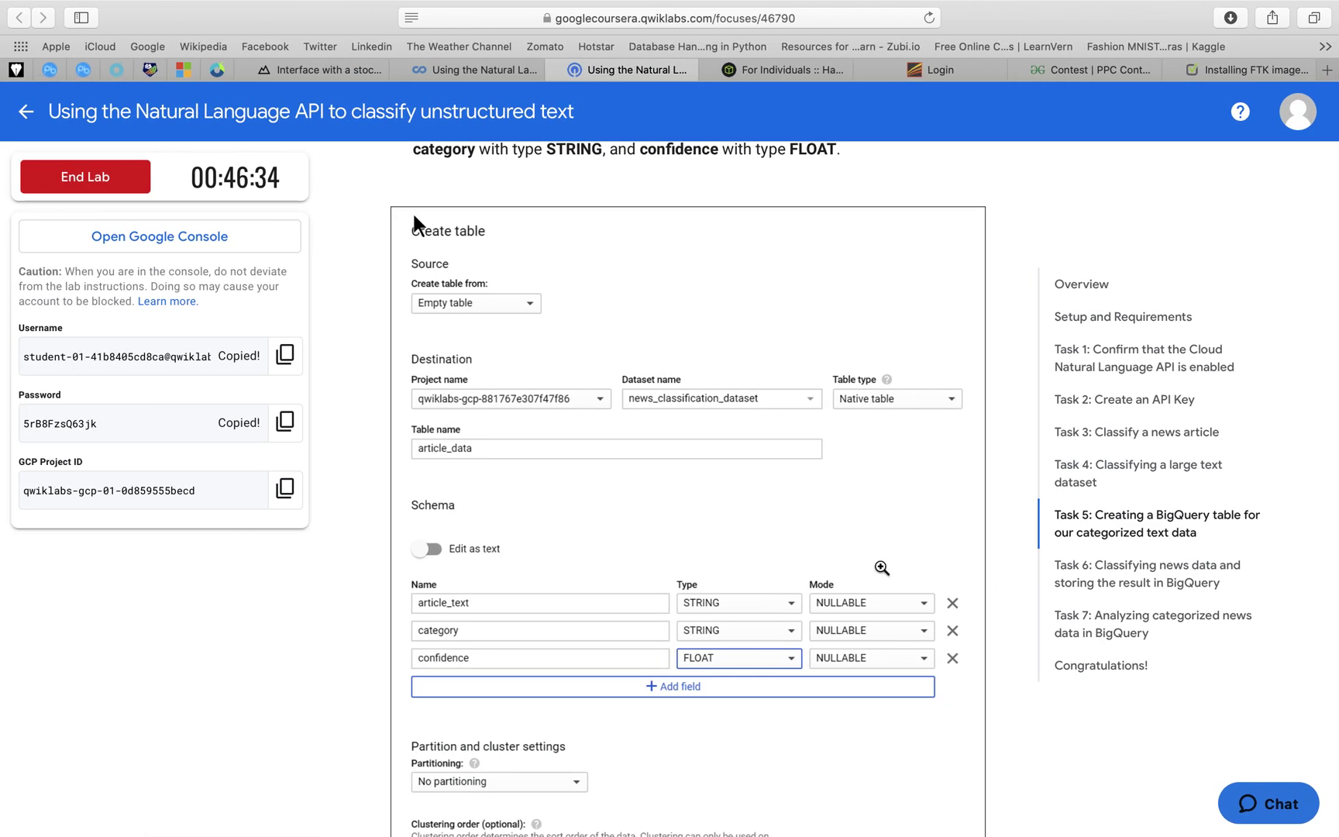
{"action": "key", "text": "ctrl+Right"}
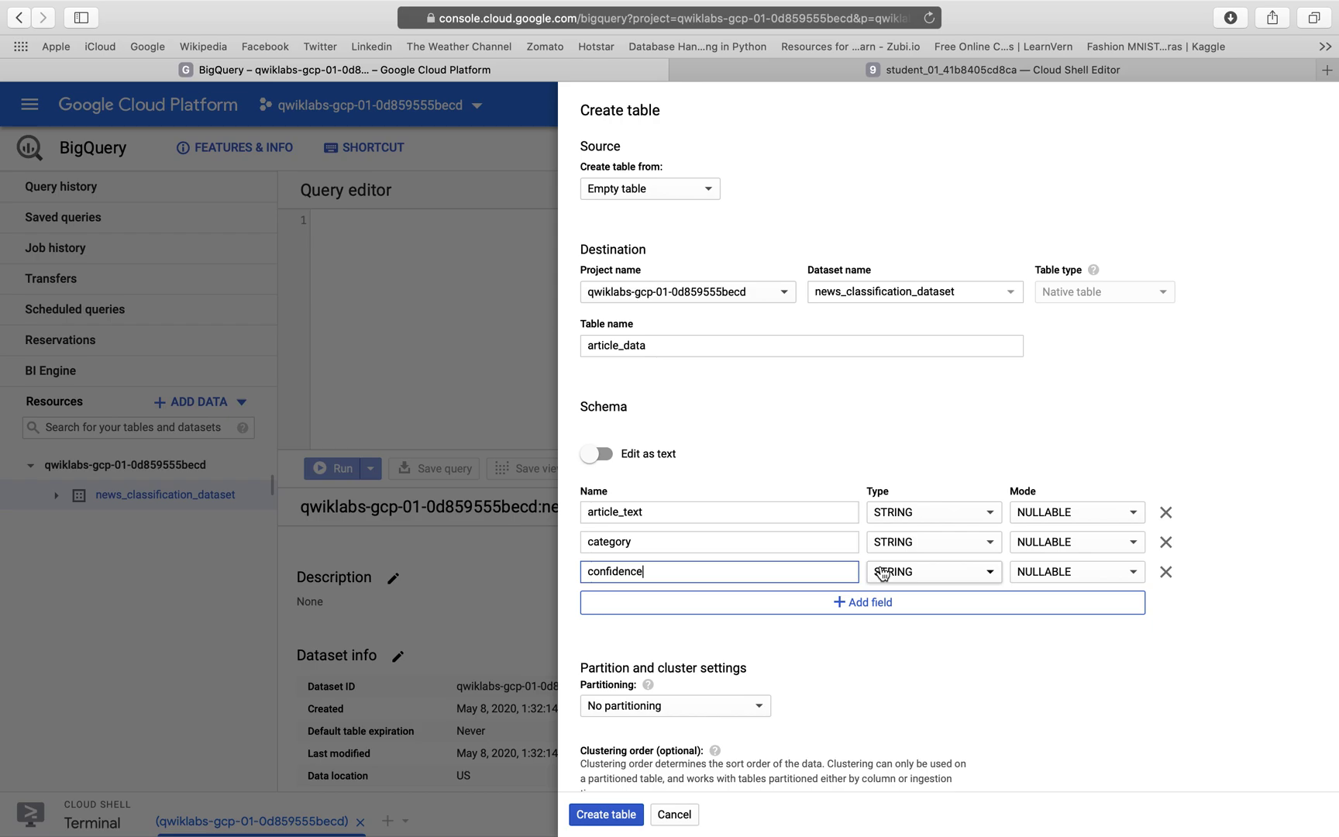
{"action": "key", "text": "ctrl+Left"}
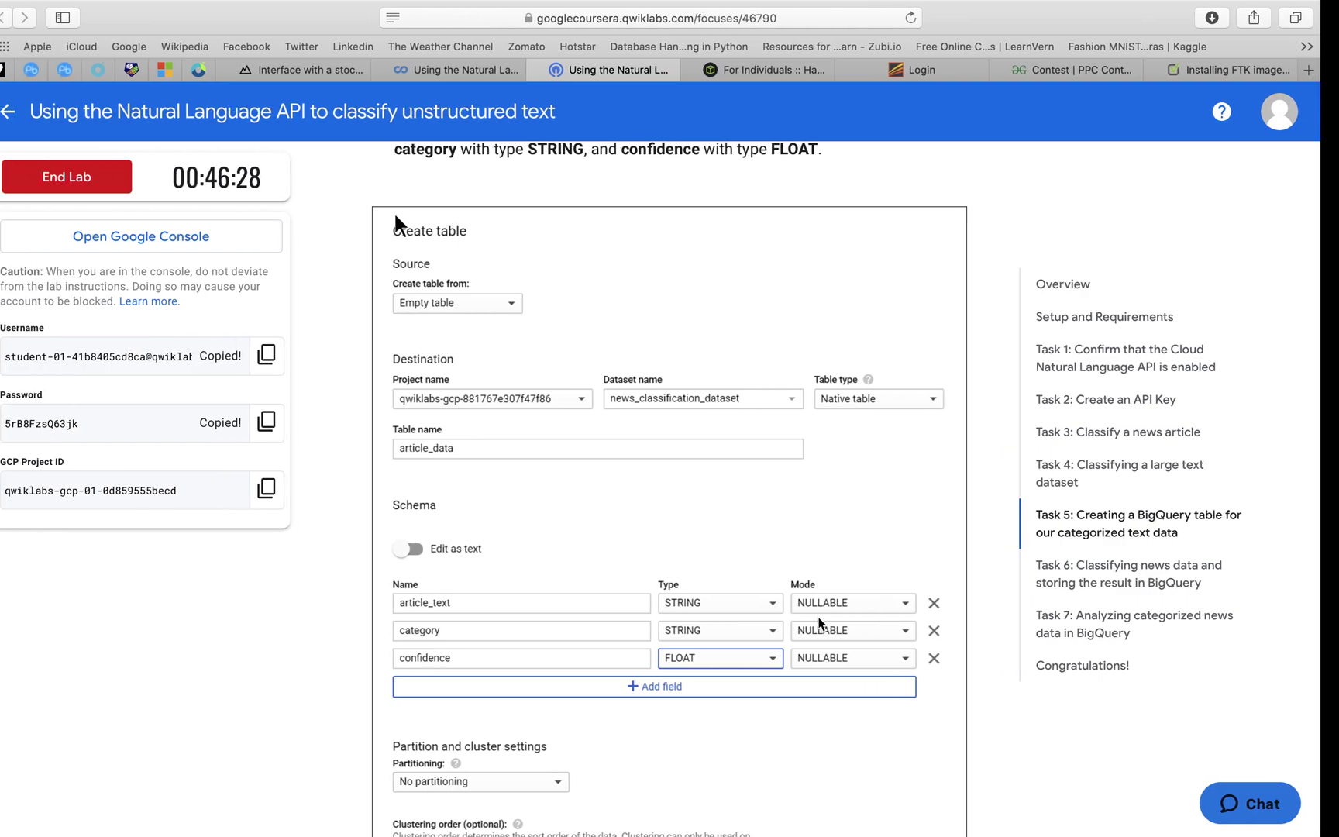
{"action": "scroll", "coordinate": [819, 619], "scroll_direction": "down", "scroll_amount": 3}
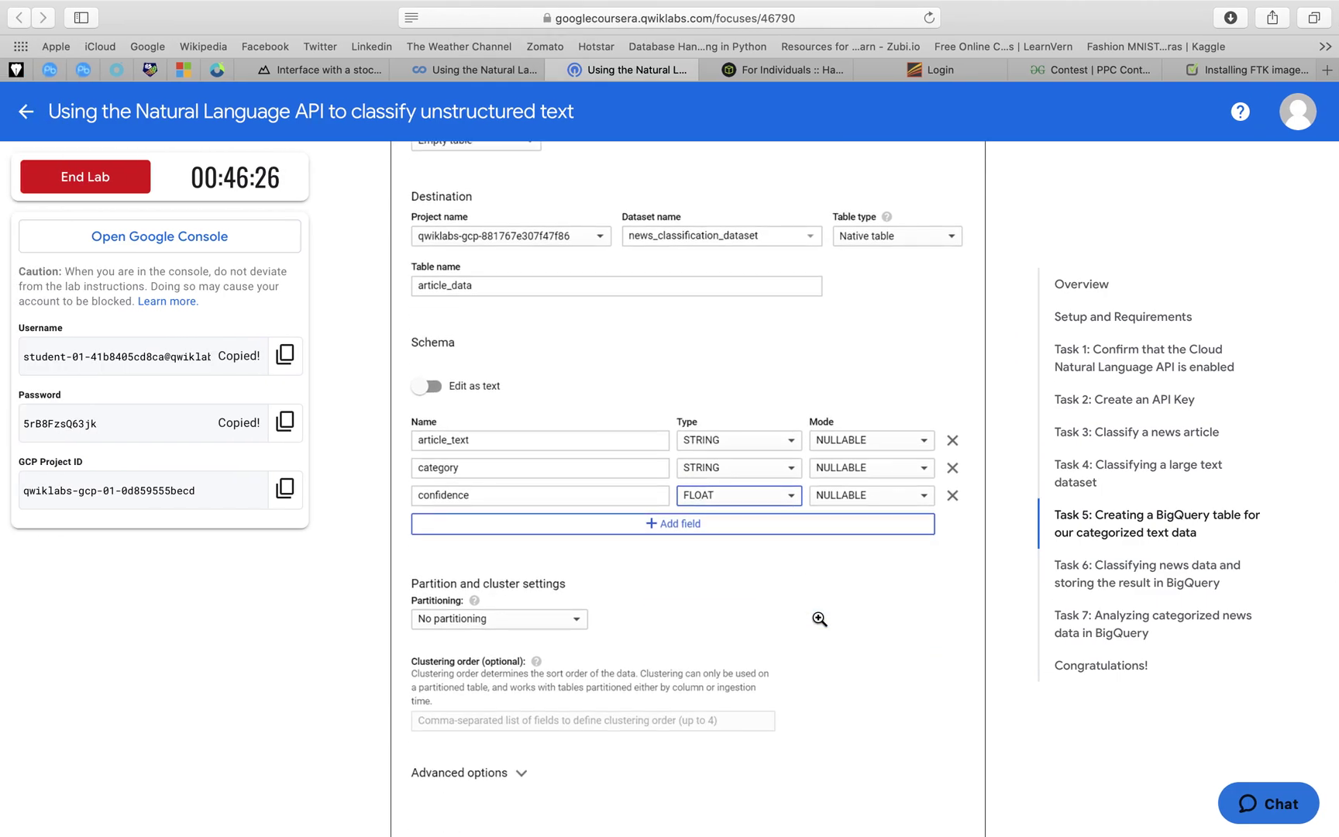
{"action": "scroll", "coordinate": [819, 618], "scroll_direction": "down", "scroll_amount": 2}
{"action": "key", "text": "ctrl+Right"}
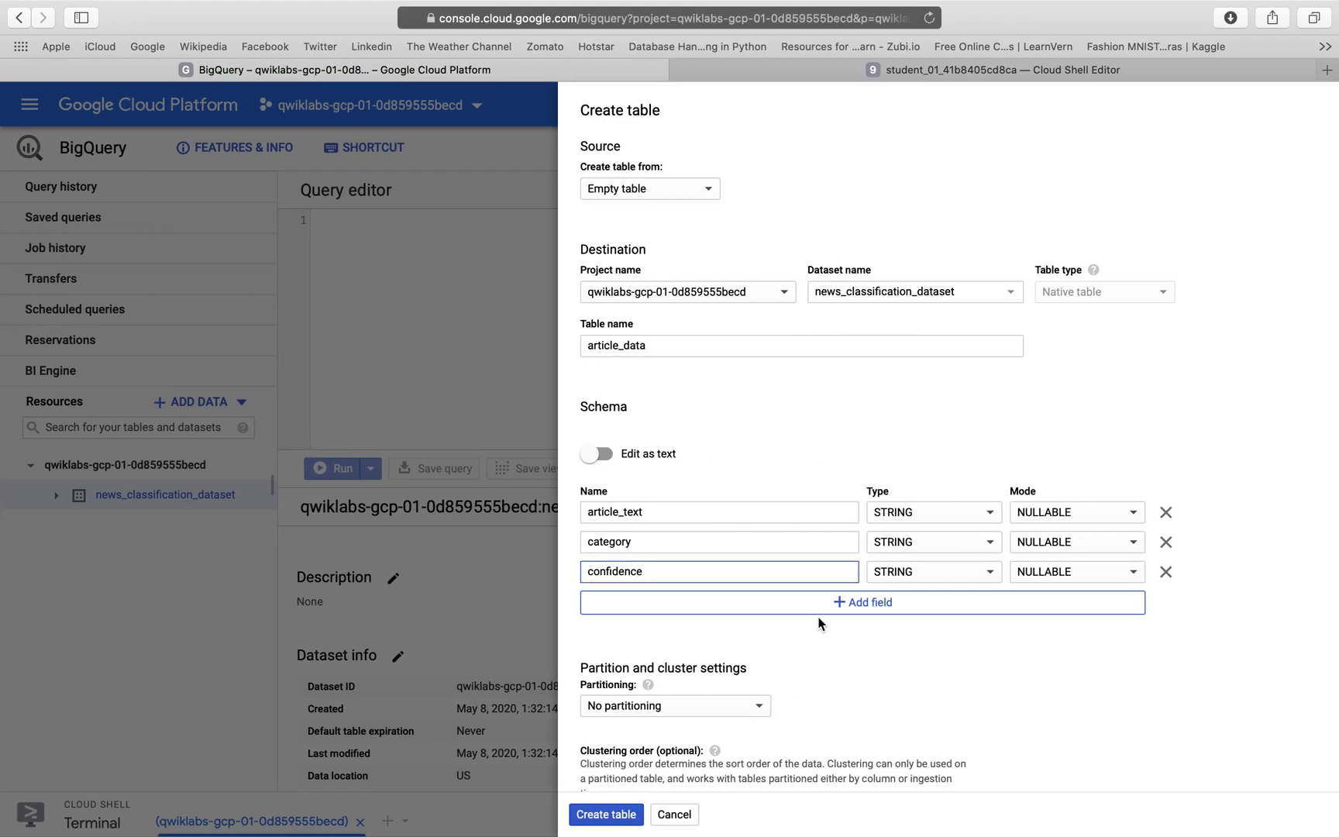
{"action": "scroll", "coordinate": [819, 622], "scroll_direction": "down", "scroll_amount": 3}
{"action": "key", "text": "ctrl+Left"}
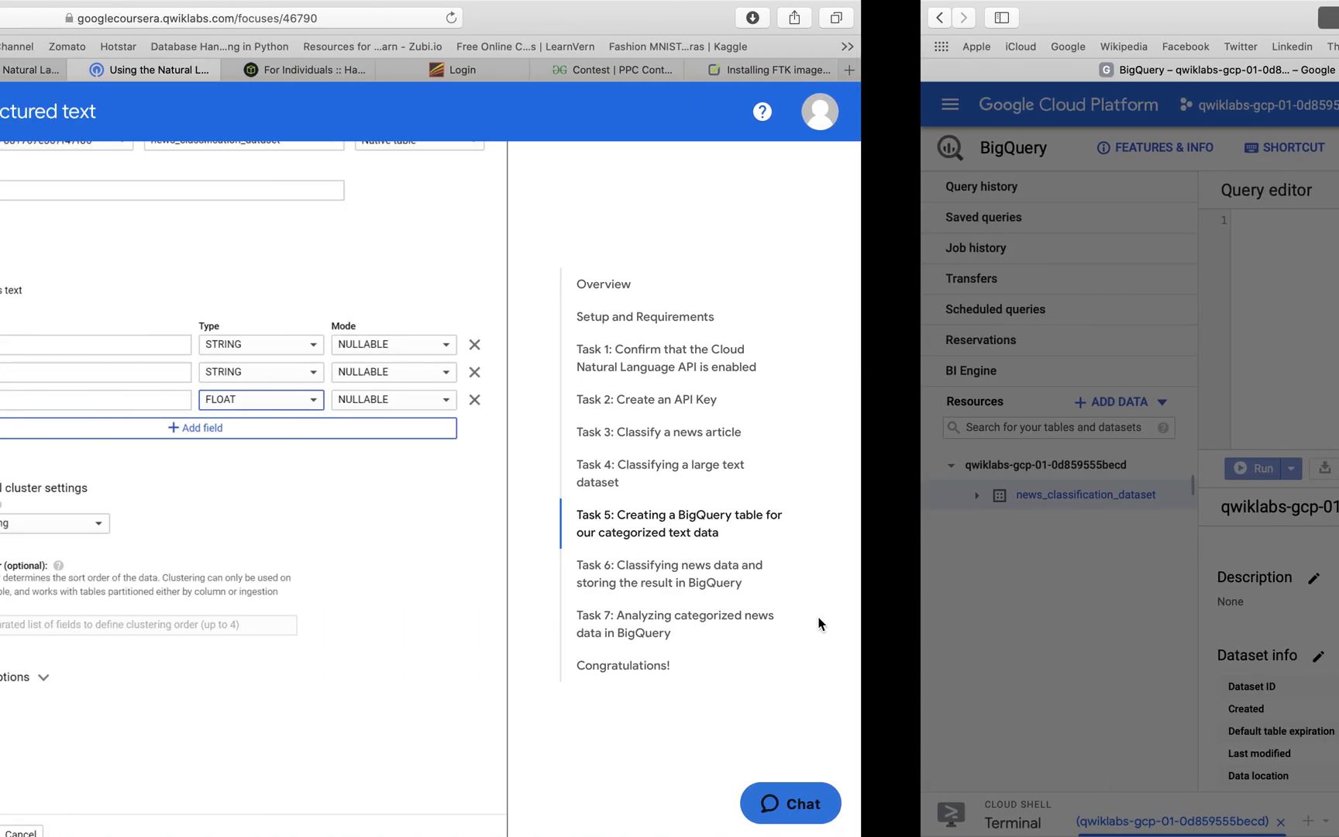
{"action": "scroll", "coordinate": [819, 618], "scroll_direction": "down", "scroll_amount": 3}
{"action": "scroll", "coordinate": [820, 619], "scroll_direction": "down", "scroll_amount": 3}
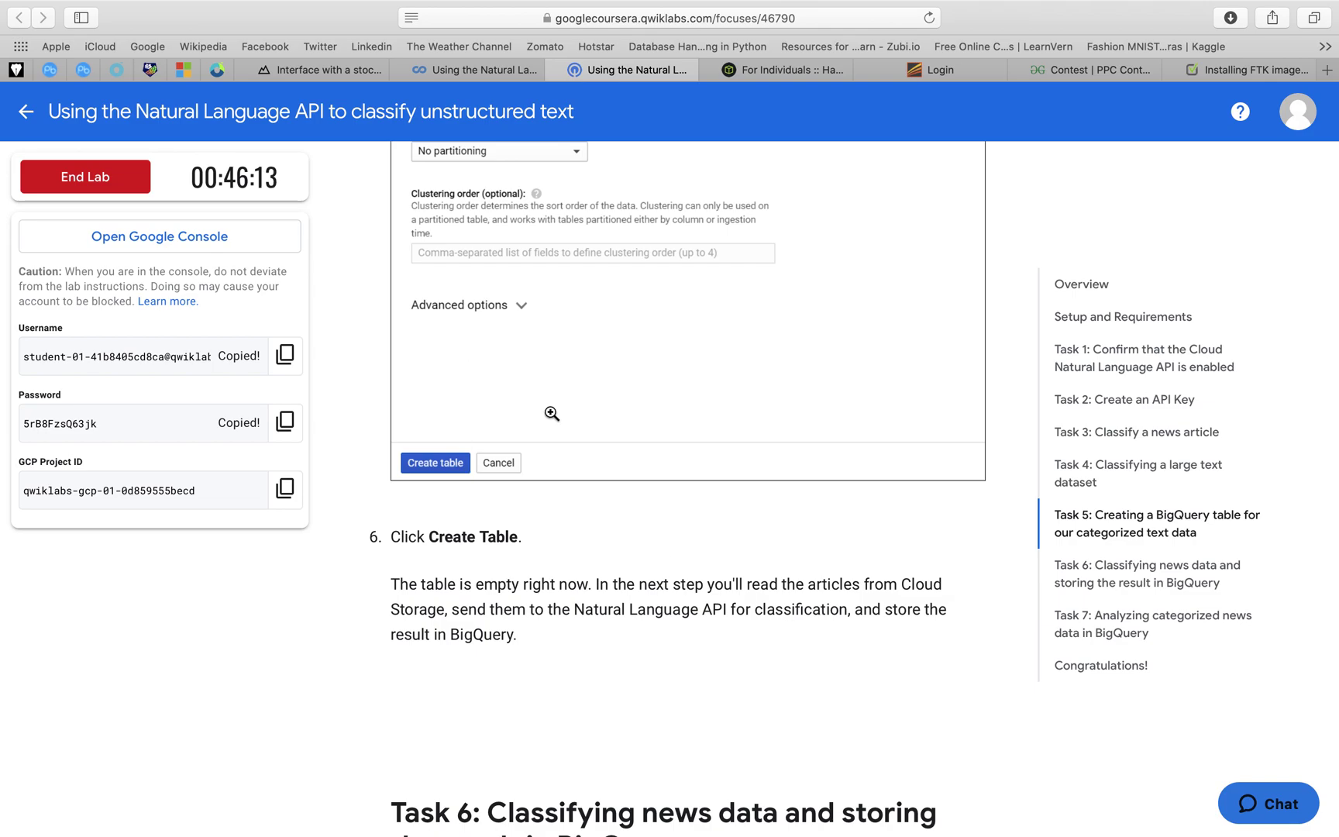
{"action": "key", "text": "ctrl+Right"}
{"action": "left_click", "coordinate": [589, 814]}
- Go to Task 6 in the lab instructions and copy the export PROJECT command
{"action": "key", "text": "ctrl+Left"}
{"action": "scroll", "coordinate": [735, 530], "scroll_direction": "down", "scroll_amount": 6}
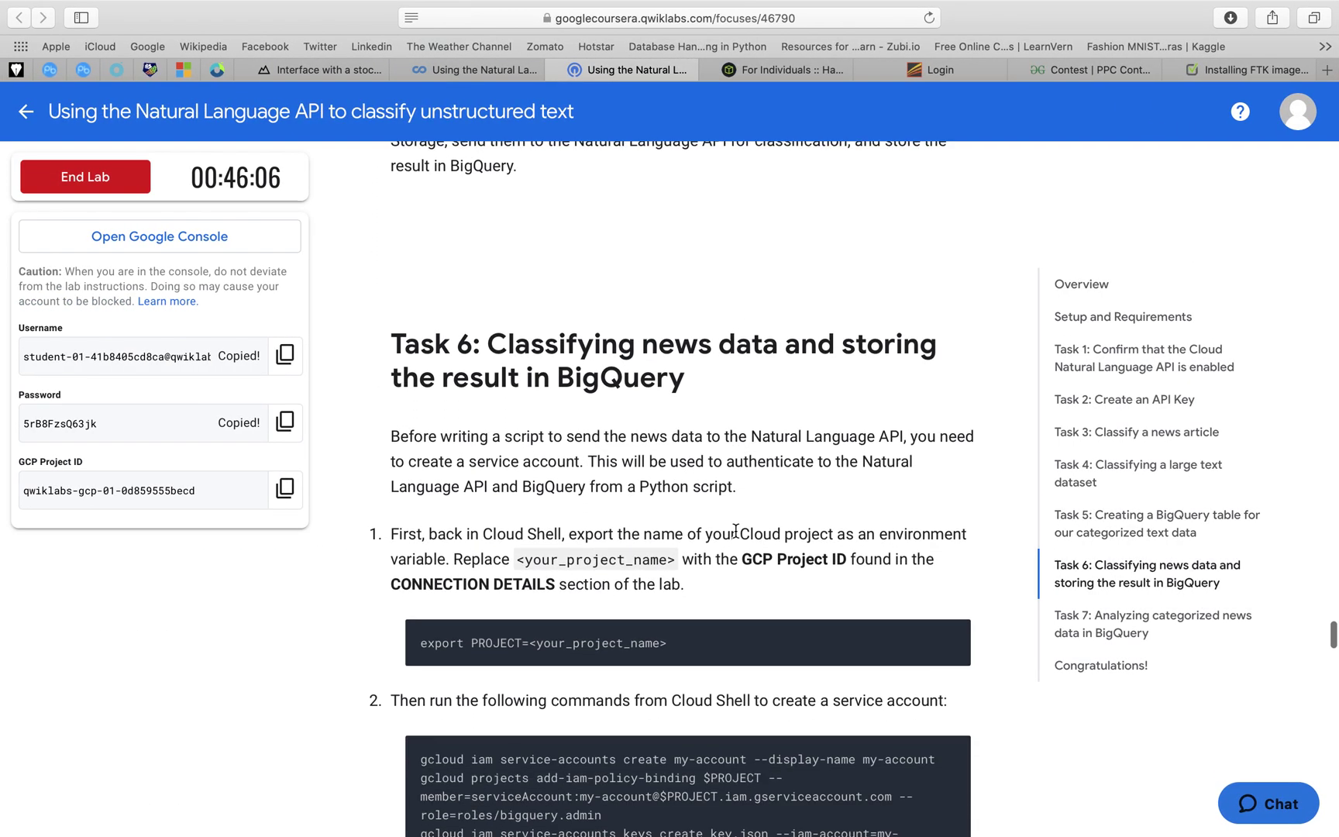
{"action": "mouse_move", "coordinate": [884, 647]}
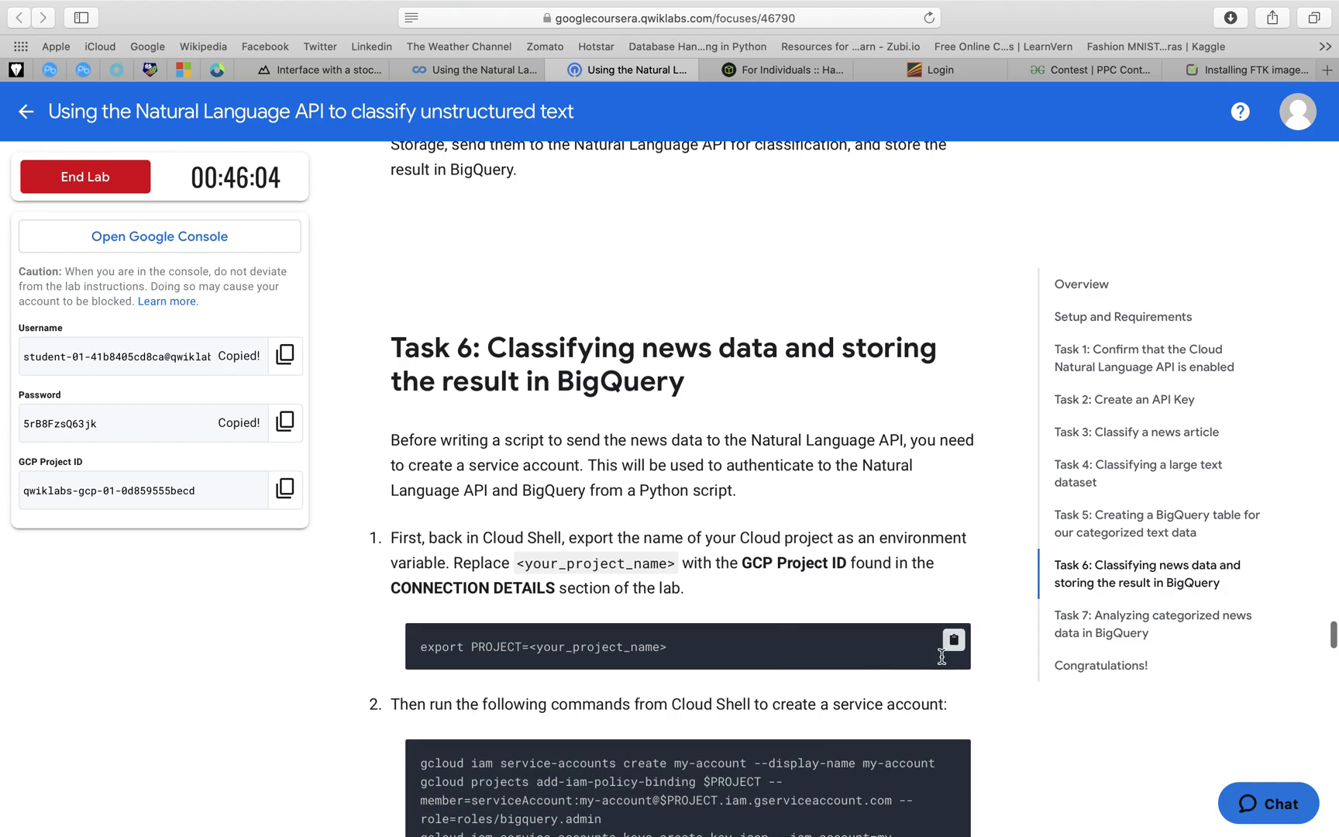
{"action": "left_click", "coordinate": [955, 642]}
- Reopen the Cloud Shell terminal, paste the export PROJECT command and remove its <your_project_name> placeholder
{"action": "key", "text": "ctrl+Right"}
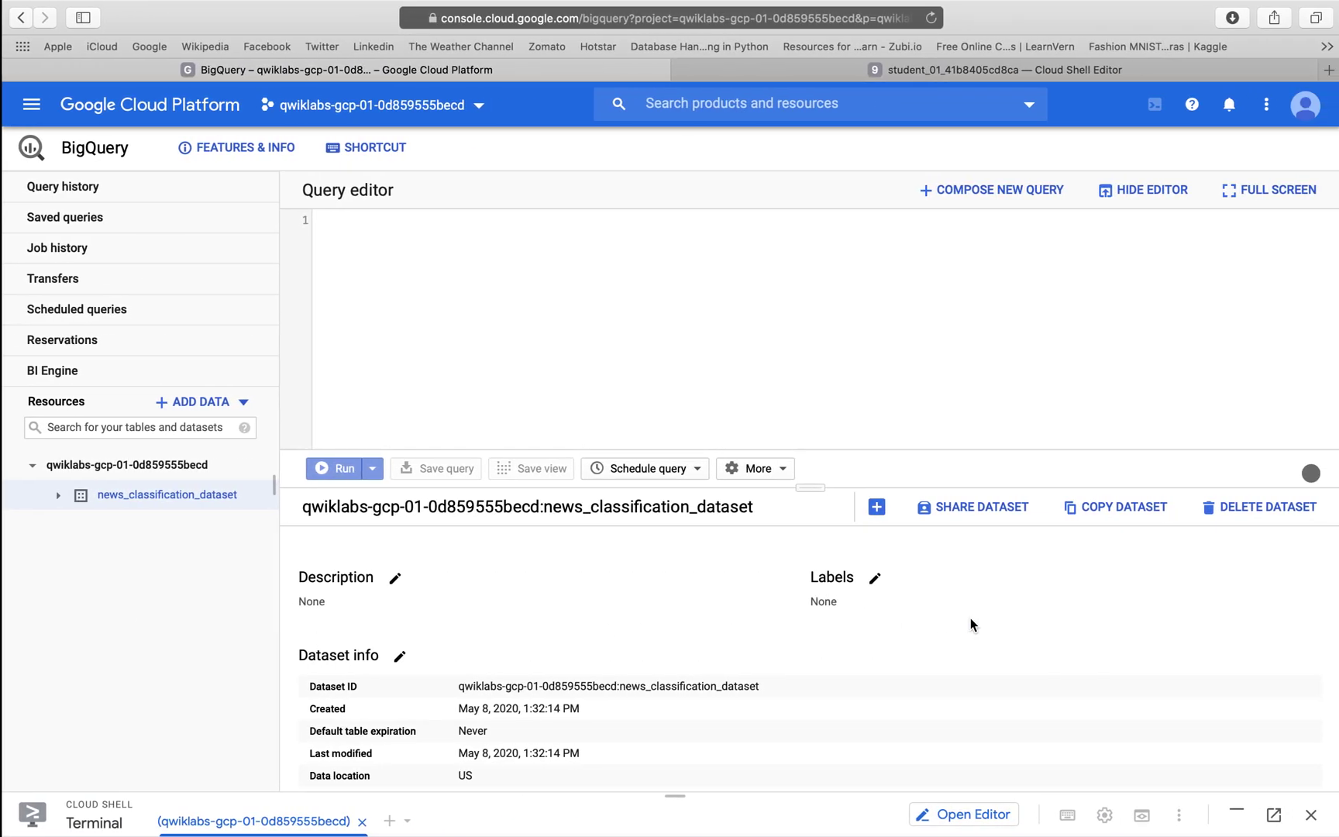
{"action": "left_click", "coordinate": [673, 797]}
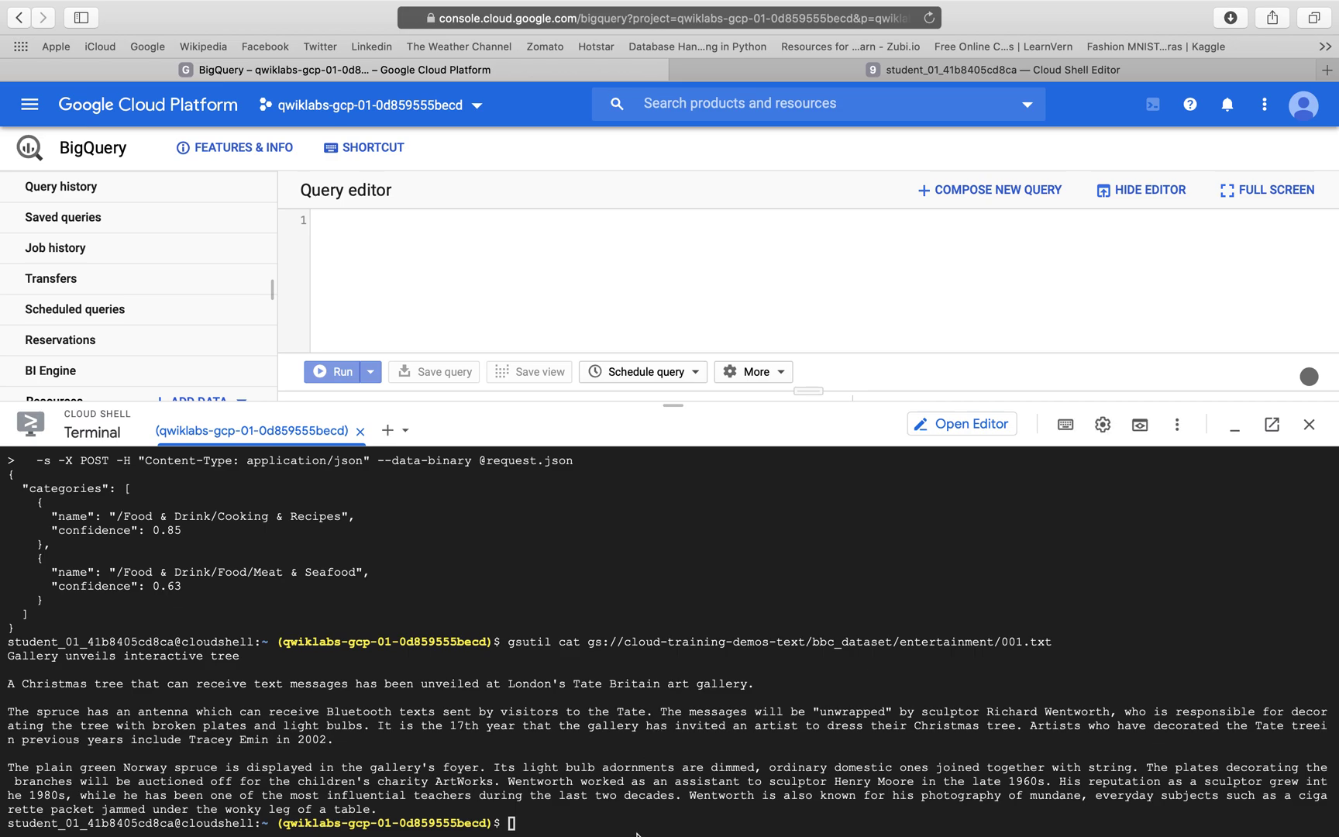
{"action": "key", "text": "super+v"}
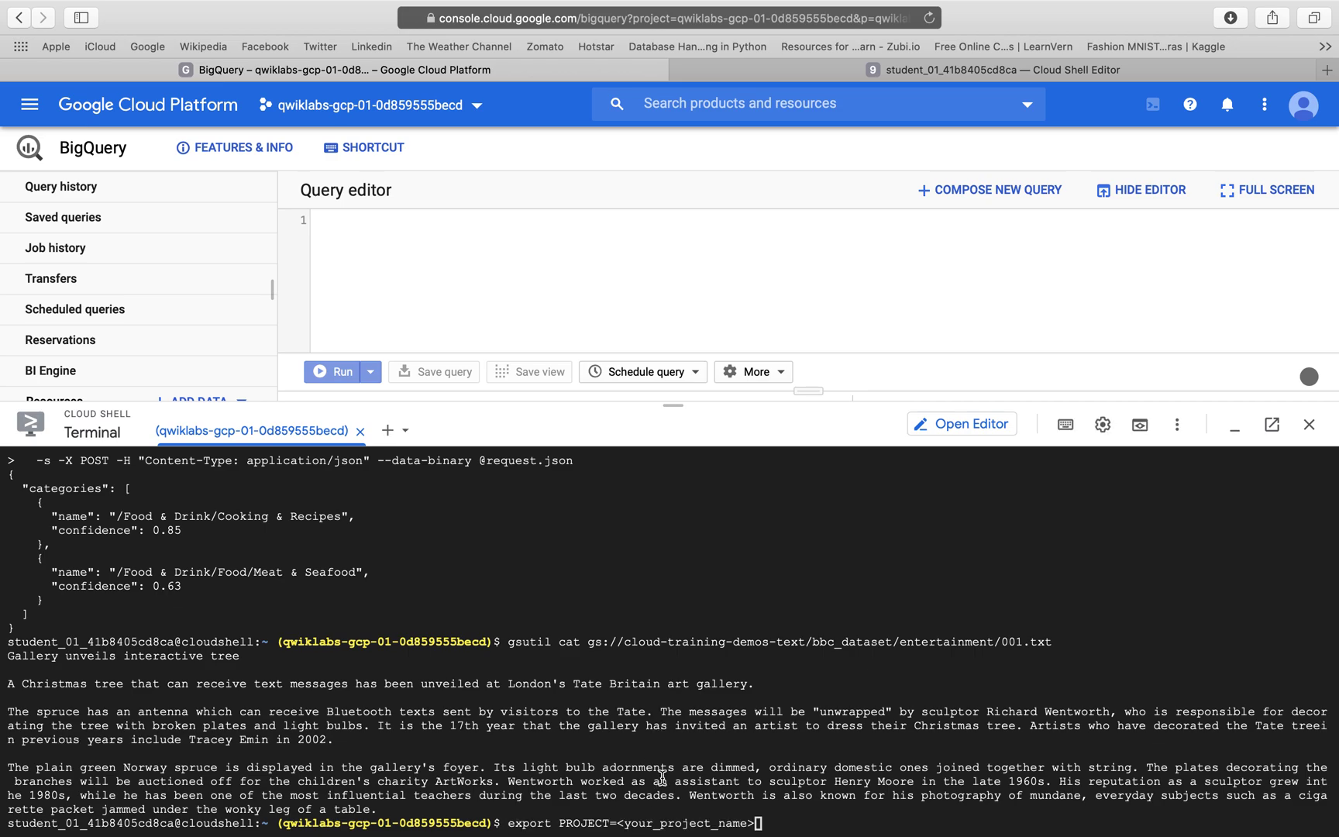
{"action": "key", "text": "BackSpace"}
{"action": "key", "text": "BackSpace"}
{"action": "key", "text": "BackSpace"}
{"action": "key", "text": "BackSpace"}
{"action": "key", "text": "BackSpace"}
{"action": "key", "text": "BackSpace"}
{"action": "key", "text": "BackSpace"}
{"action": "key", "text": "BackSpace"}
{"action": "key", "text": "BackSpace"}
{"action": "key", "text": "BackSpace"}
{"action": "key", "text": "BackSpace"}
{"action": "key", "text": "BackSpace"}
{"action": "key", "text": "BackSpace"}
{"action": "key", "text": "BackSpace"}
{"action": "key", "text": "BackSpace"}
{"action": "key", "text": "BackSpace"}
{"action": "key", "text": "BackSpace"}
{"action": "key", "text": "BackSpace"}
- Copy the GCP Project ID from the lab page and run export PROJECT=qwiklabs-gcp-01-0d859555becd in Cloud Shell
{"action": "key", "text": "ctrl+Left"}
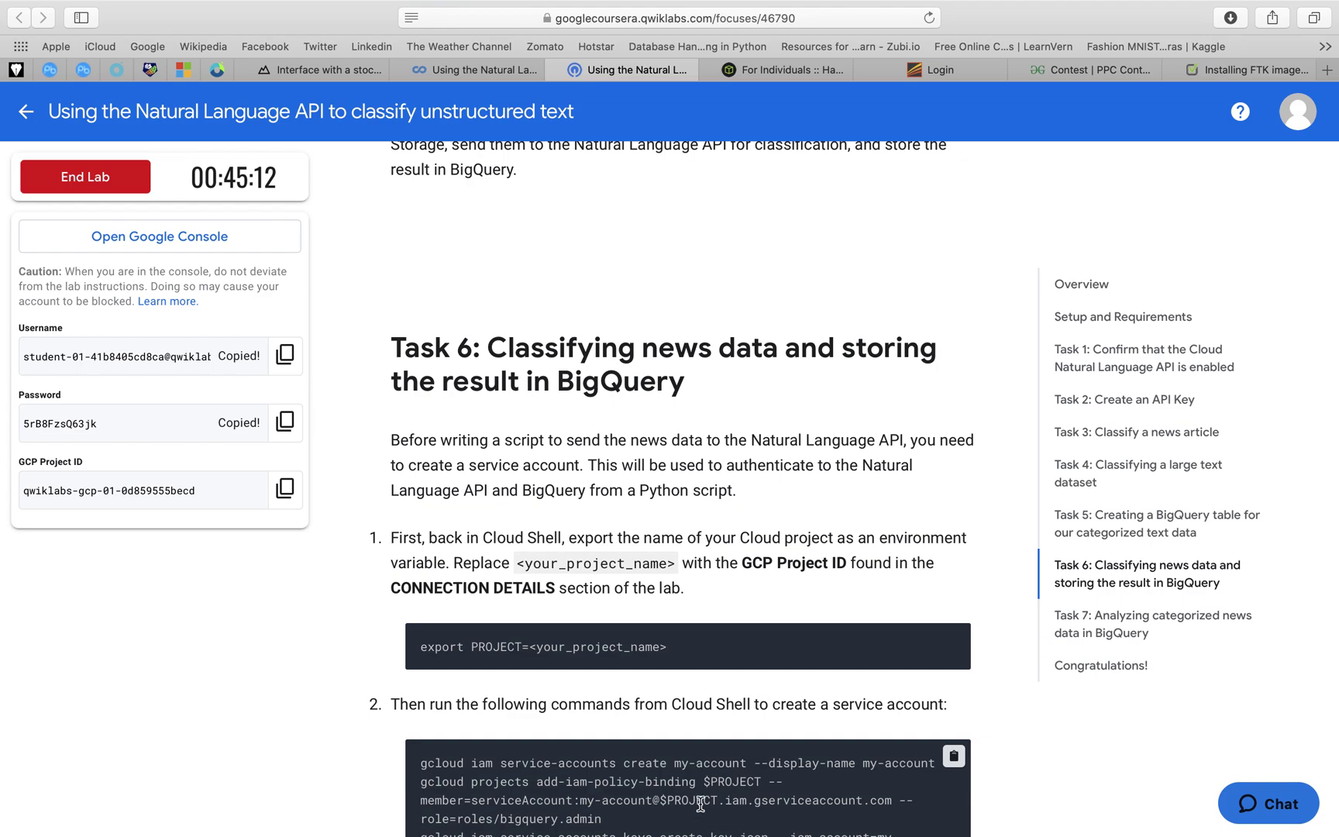
{"action": "scroll", "coordinate": [746, 745], "scroll_direction": "down", "scroll_amount": 2}
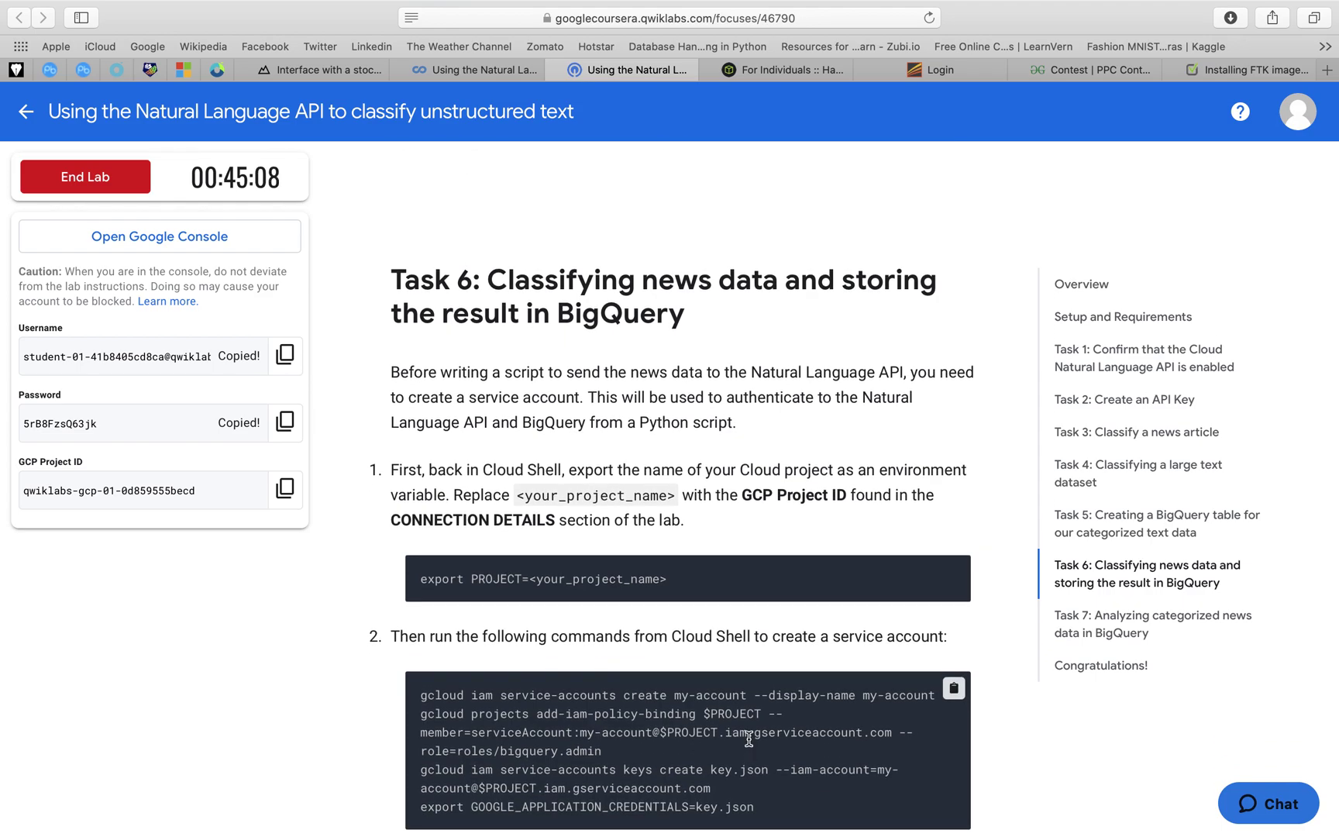
{"action": "left_click", "coordinate": [287, 491]}
{"action": "scroll", "coordinate": [412, 546], "scroll_direction": "down", "scroll_amount": 6}
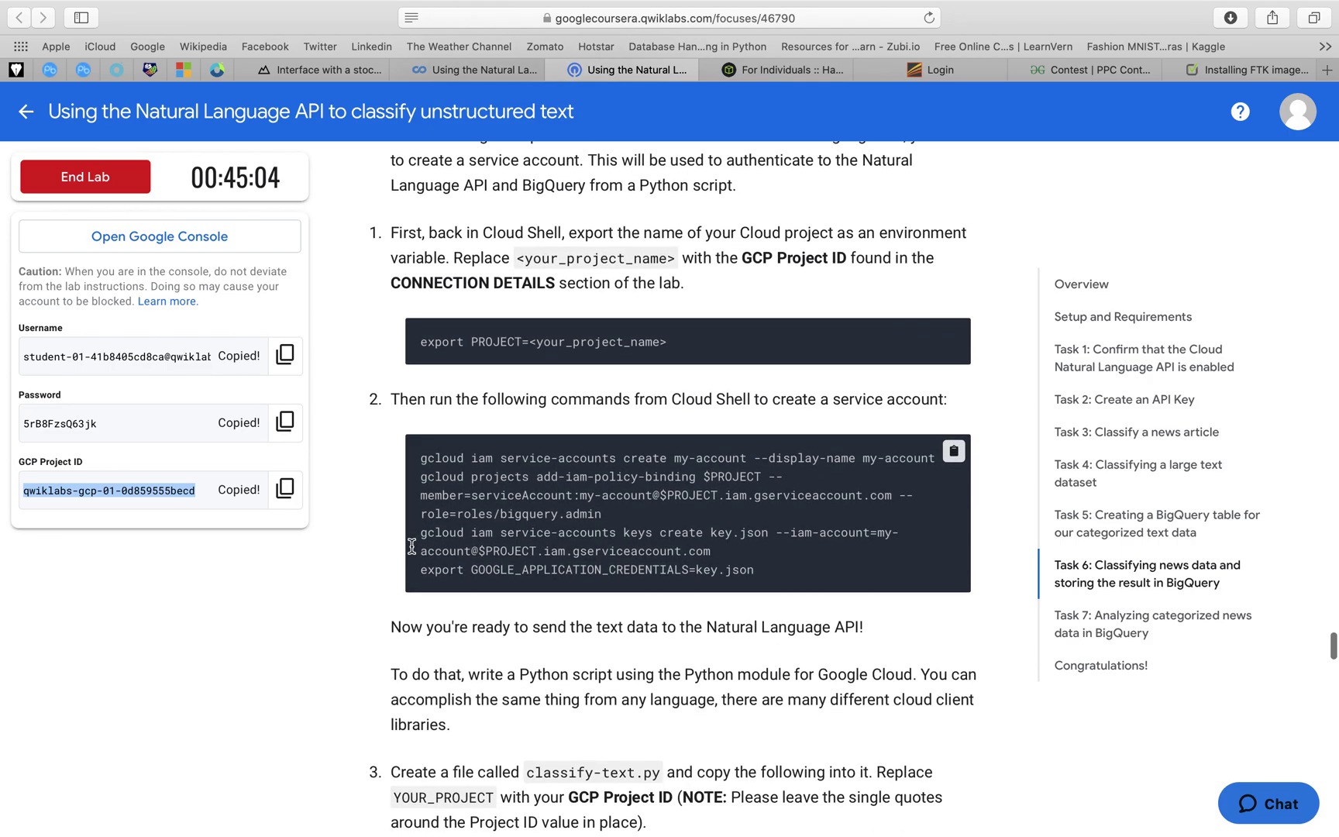
{"action": "key", "text": "ctrl+Right"}
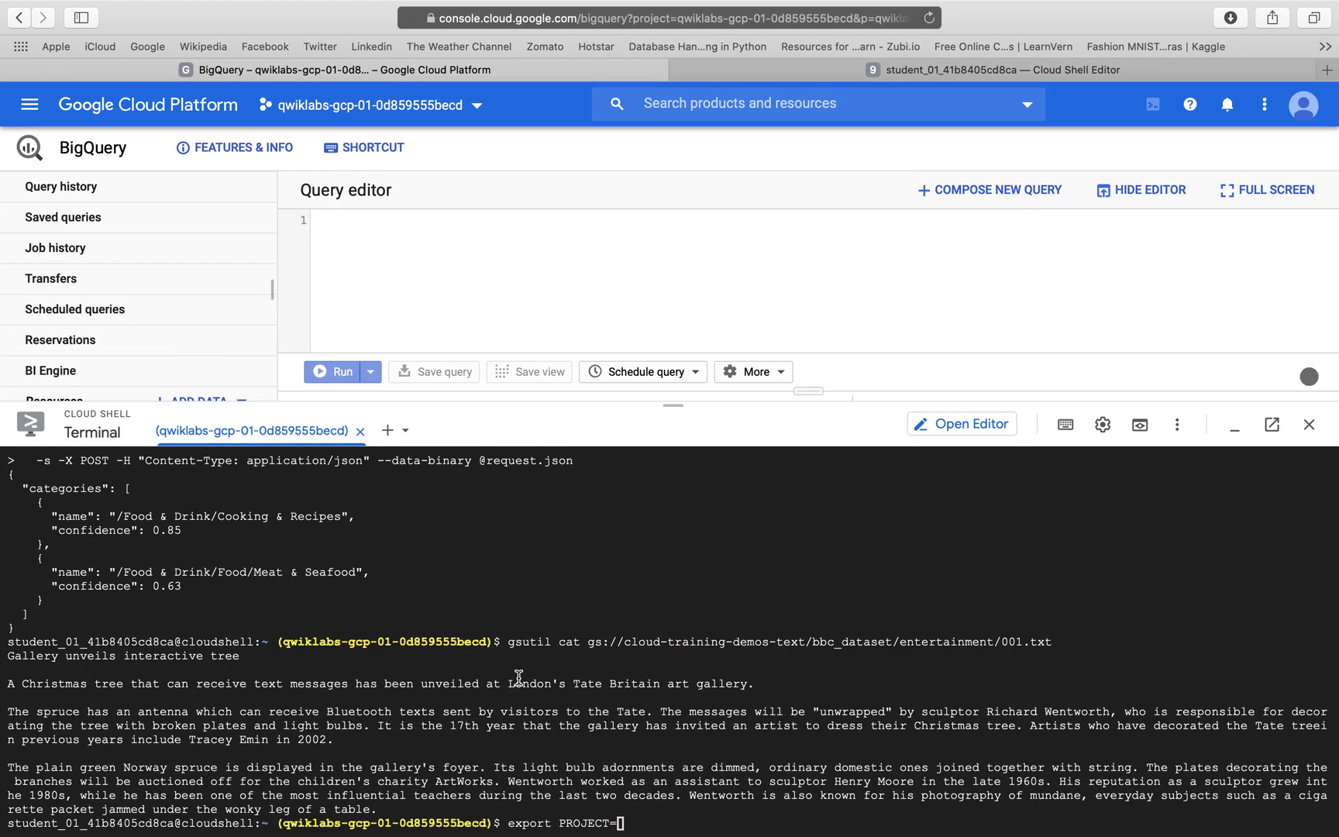
{"action": "key", "text": "super+v"}
{"action": "key", "text": "Return"}
- Copy the lab's service account commands and run them all in Cloud Shell, including export GOOGLE_APPLICATION_CREDENTIALS=key.json
{"action": "key", "text": "ctrl+Left"}
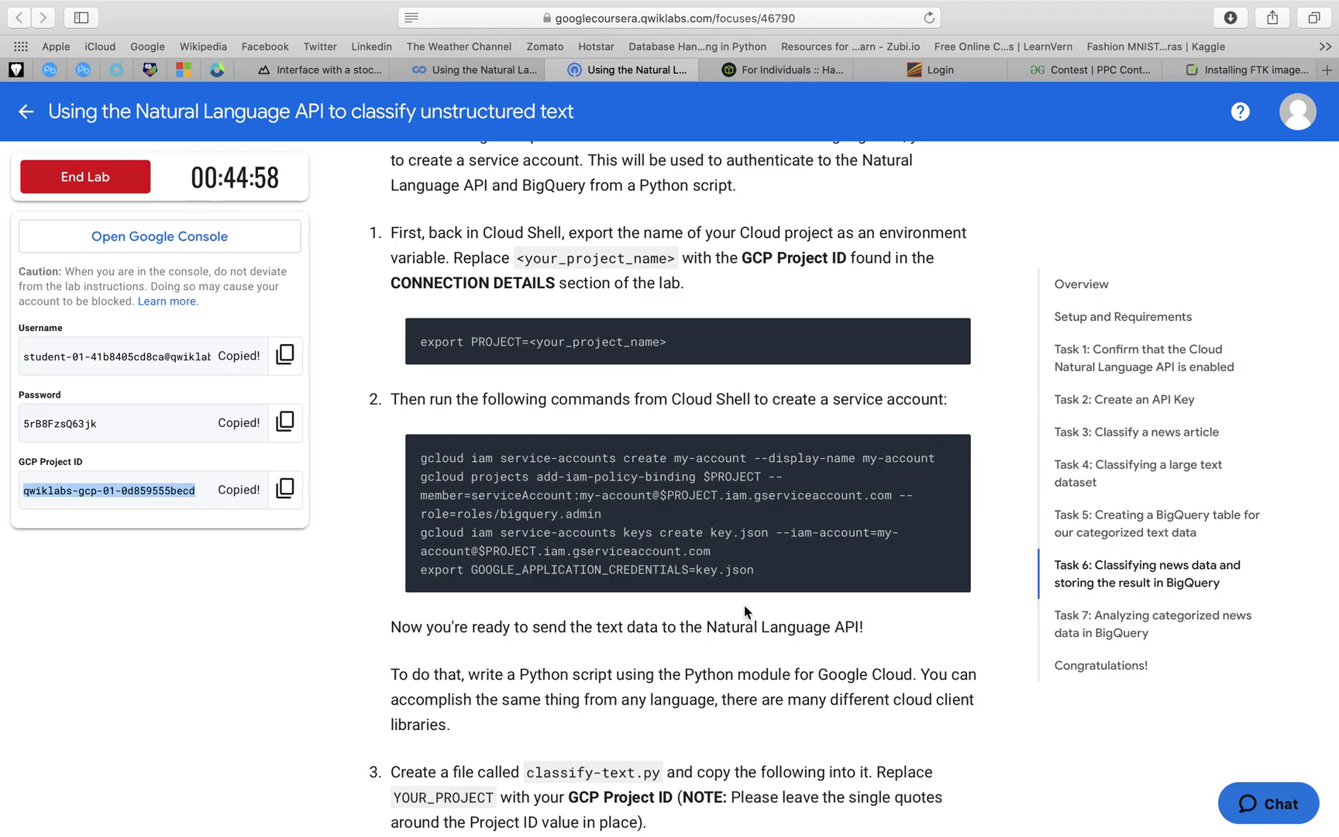
{"action": "mouse_move", "coordinate": [888, 523]}
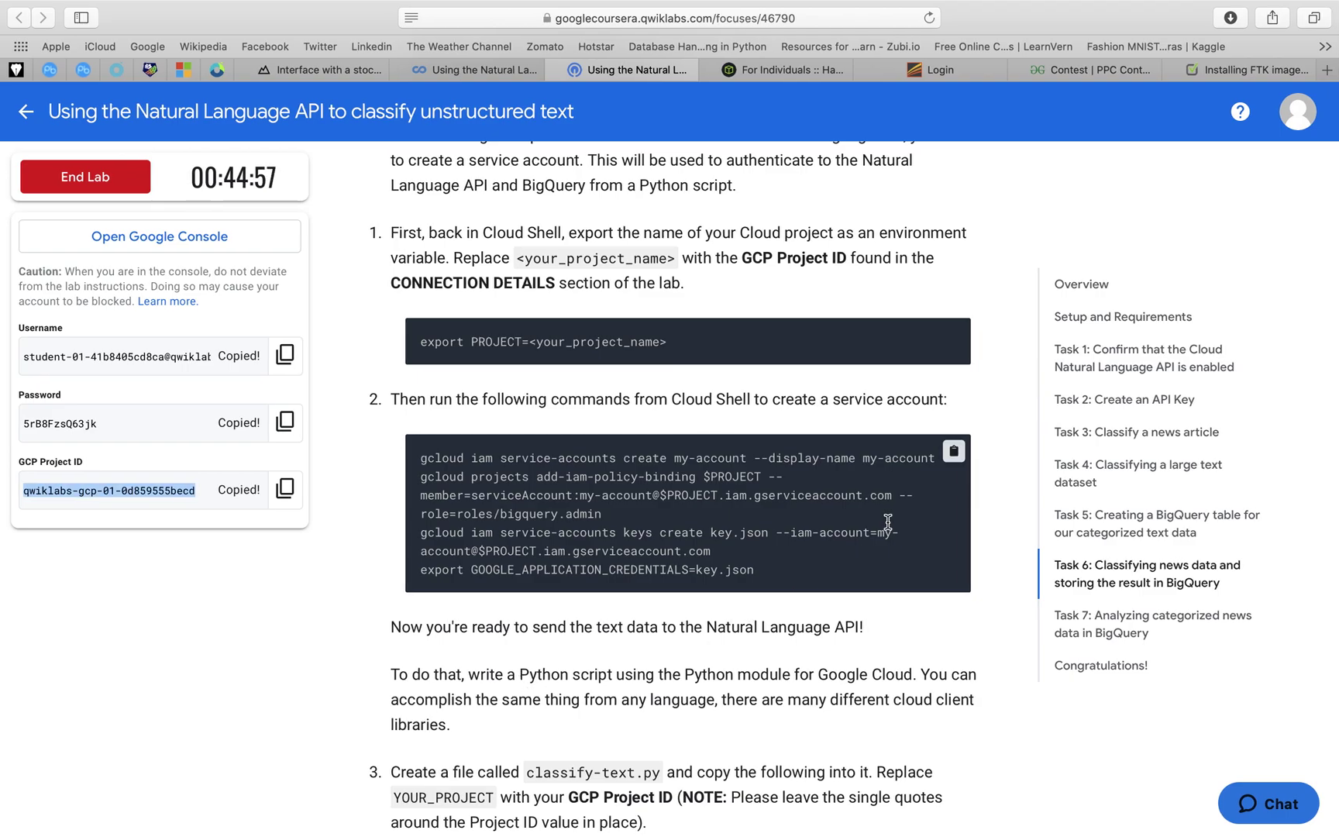
{"action": "left_click", "coordinate": [954, 455]}
{"action": "key", "text": "ctrl+Right"}
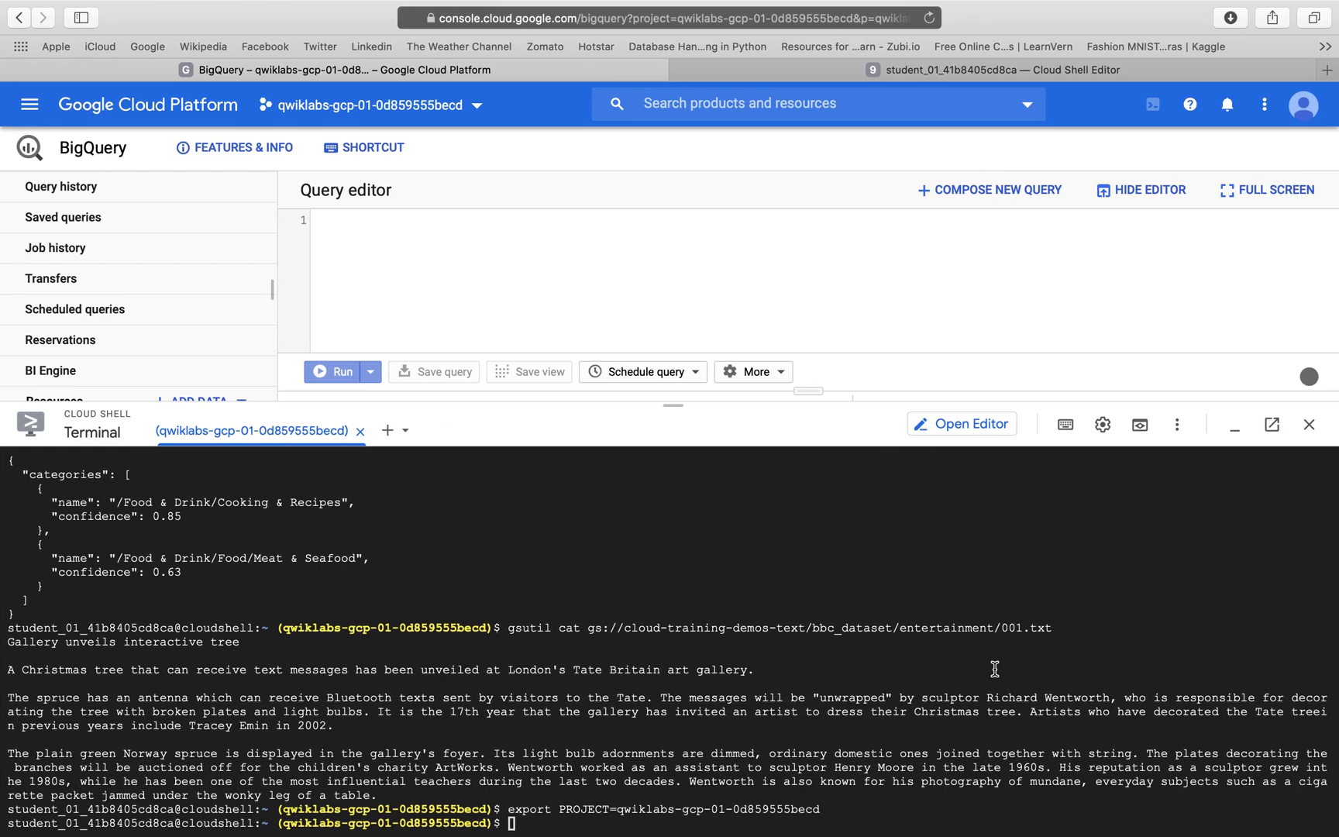
{"action": "key", "text": "super+v"}
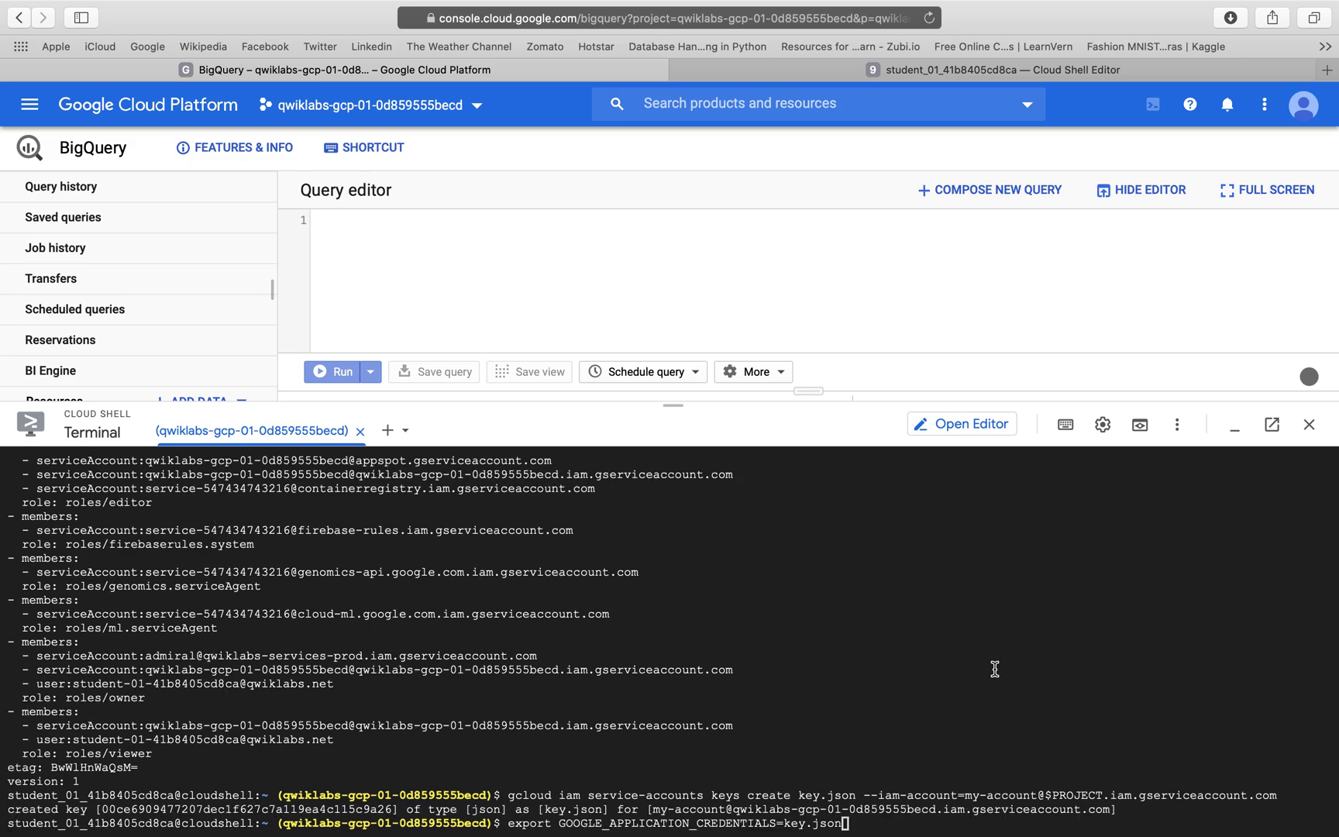
{"action": "key", "text": "Return"}
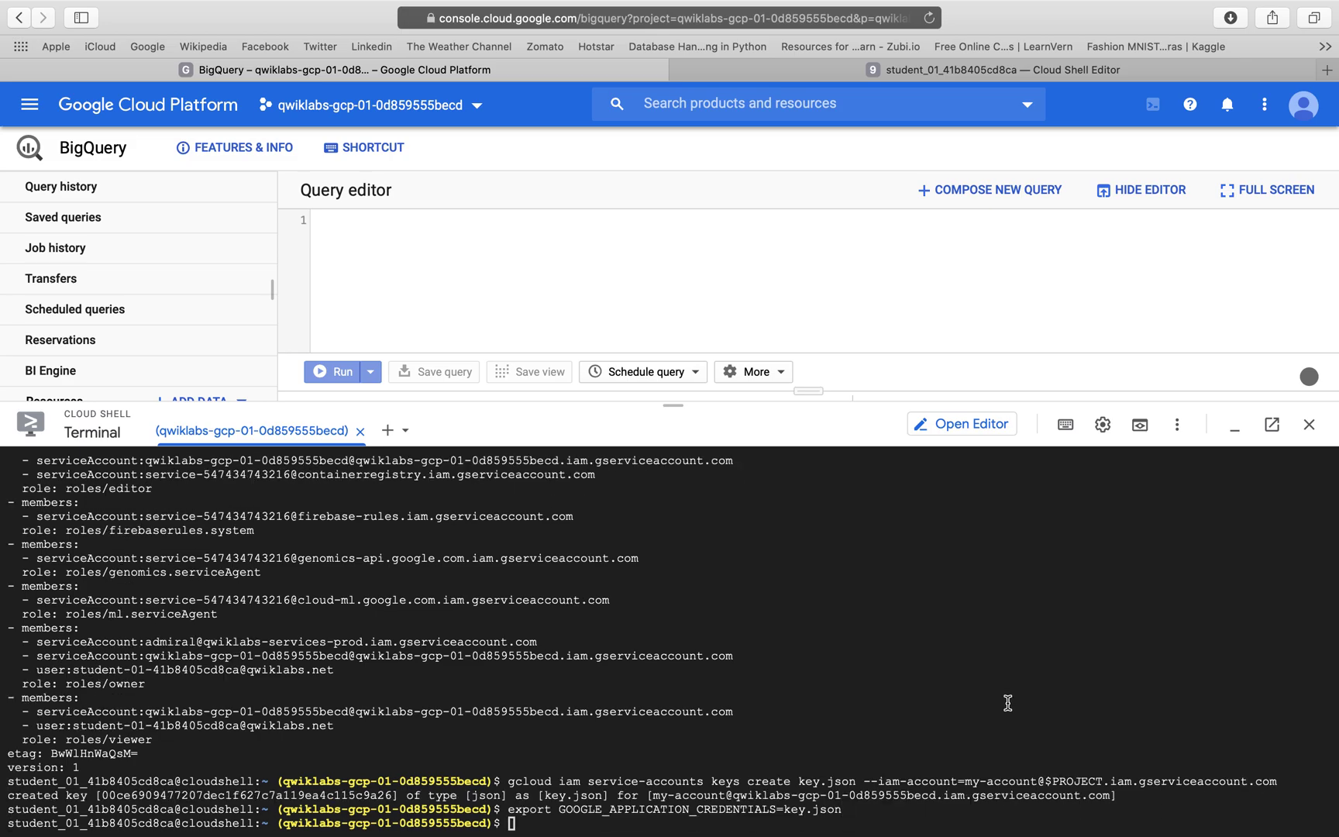
- Copy the script's file name from the lab instructions and create a file named classify-text.py in the Cloud Shell Editor
{"action": "key", "text": "ctrl+Left"}
{"action": "scroll", "coordinate": [1007, 703], "scroll_direction": "down", "scroll_amount": 3}
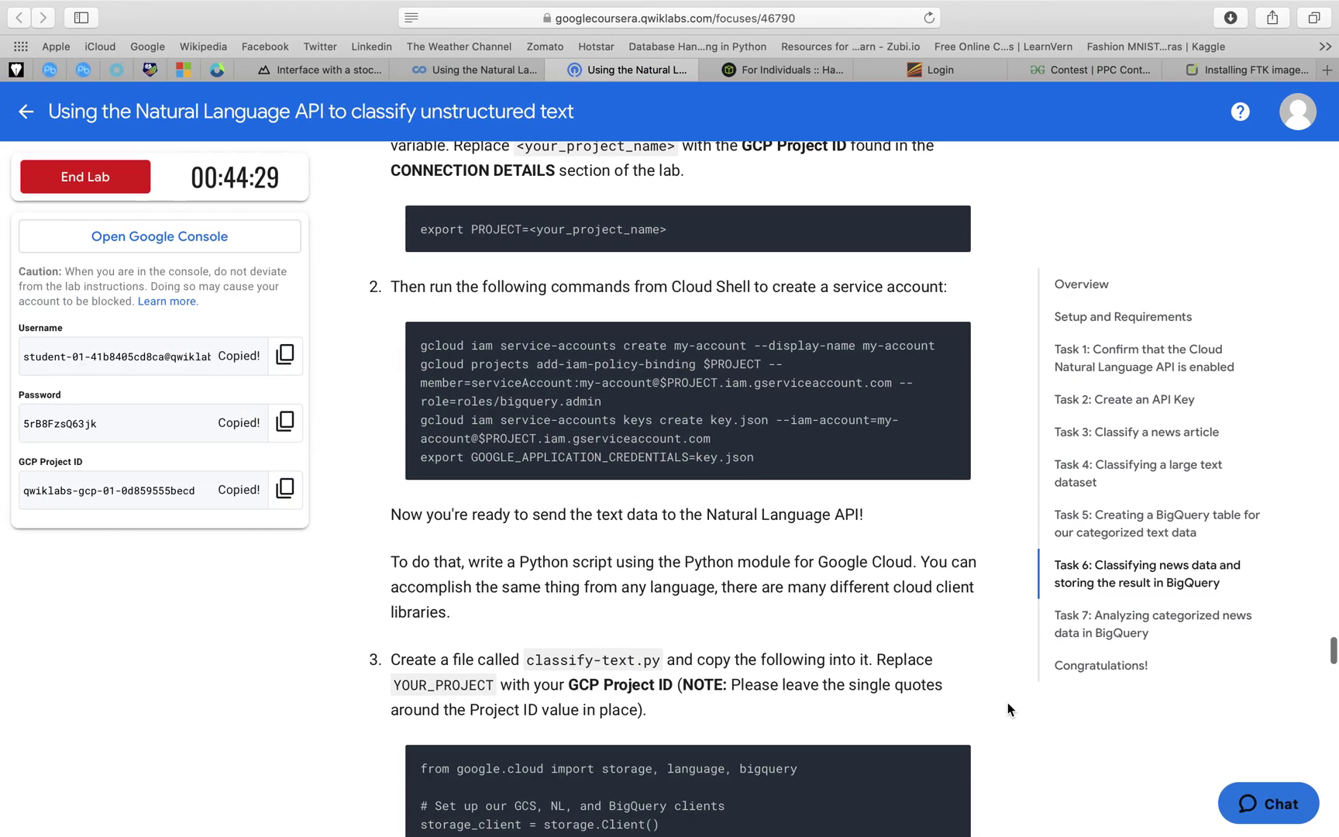
{"action": "scroll", "coordinate": [1007, 704], "scroll_direction": "down", "scroll_amount": 5}
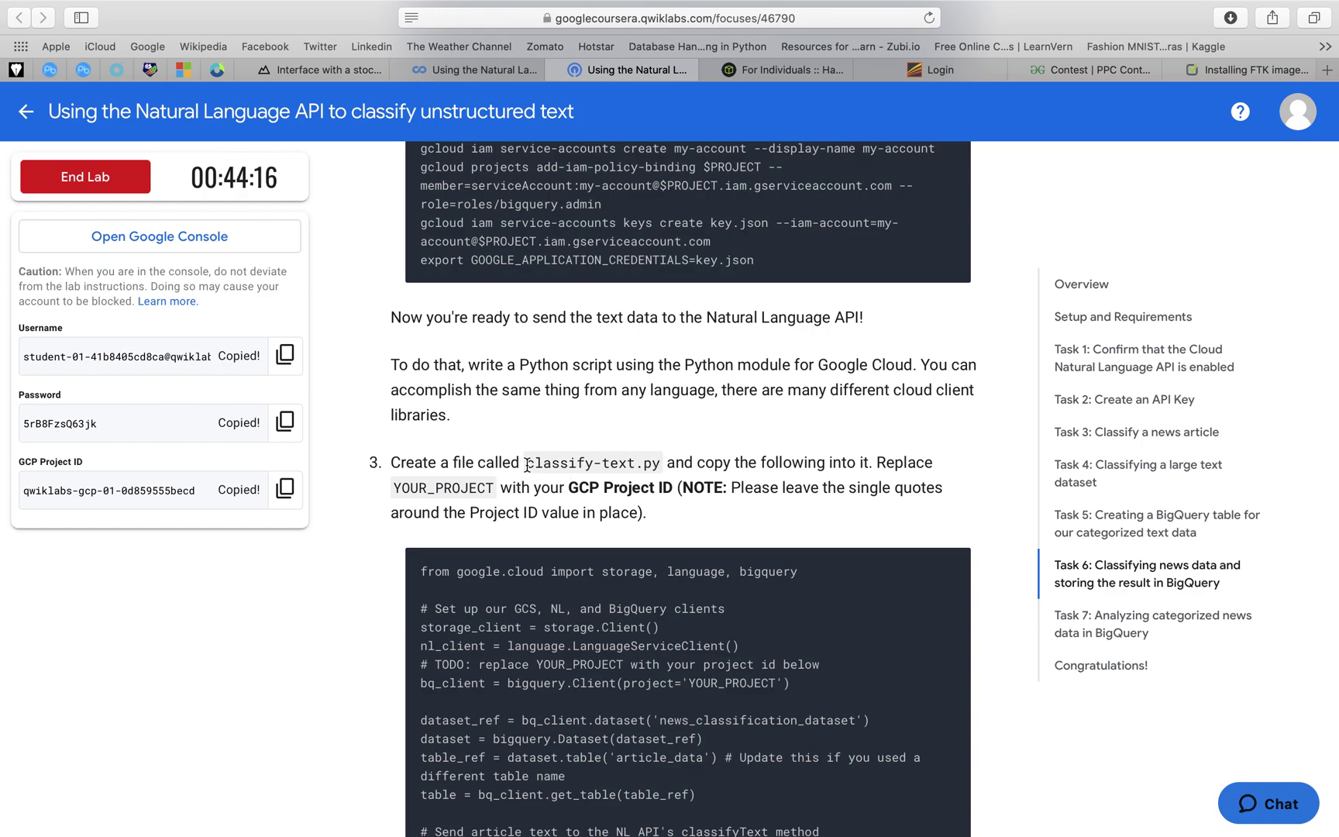
{"action": "left_click_drag", "start_coordinate": [528, 464], "coordinate": [666, 458]}
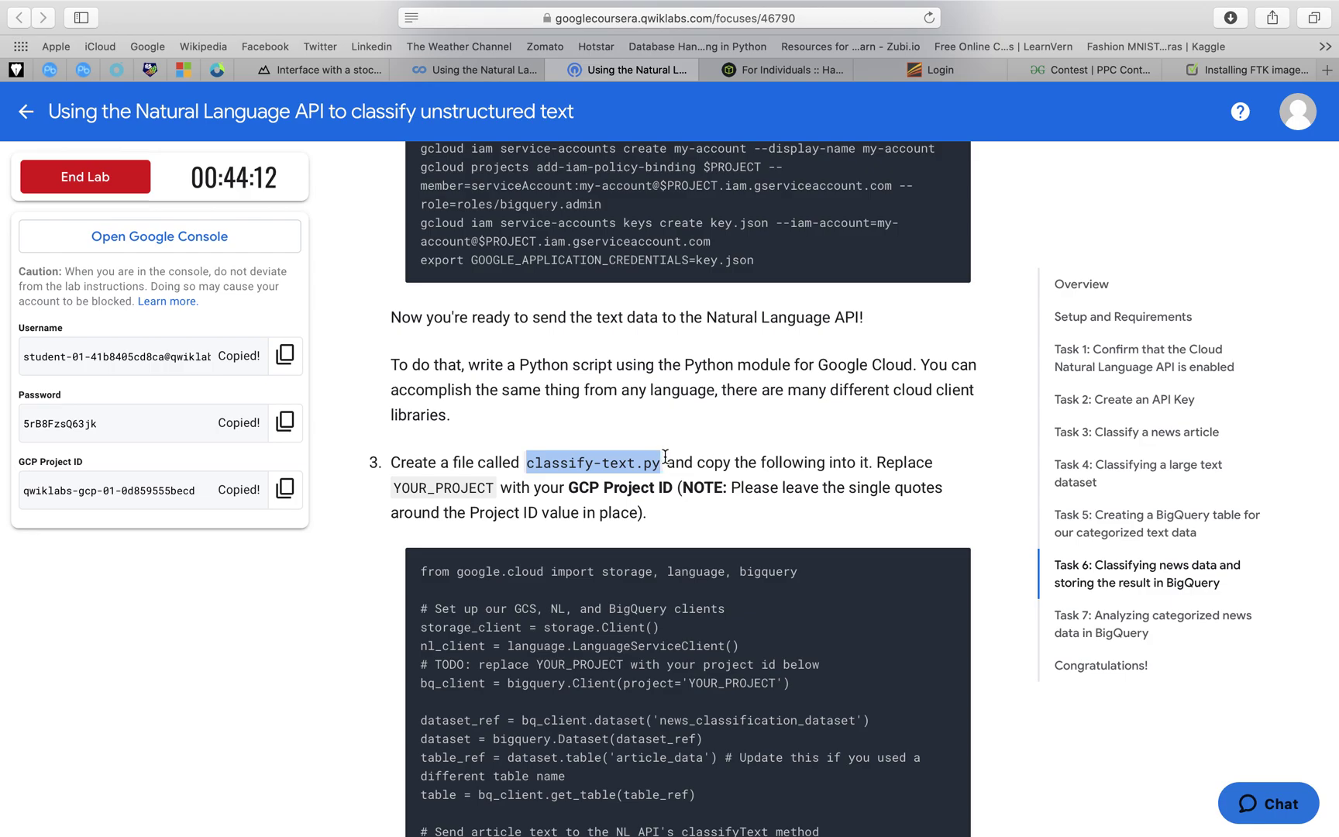
{"action": "key", "text": "ctrl+Right"}
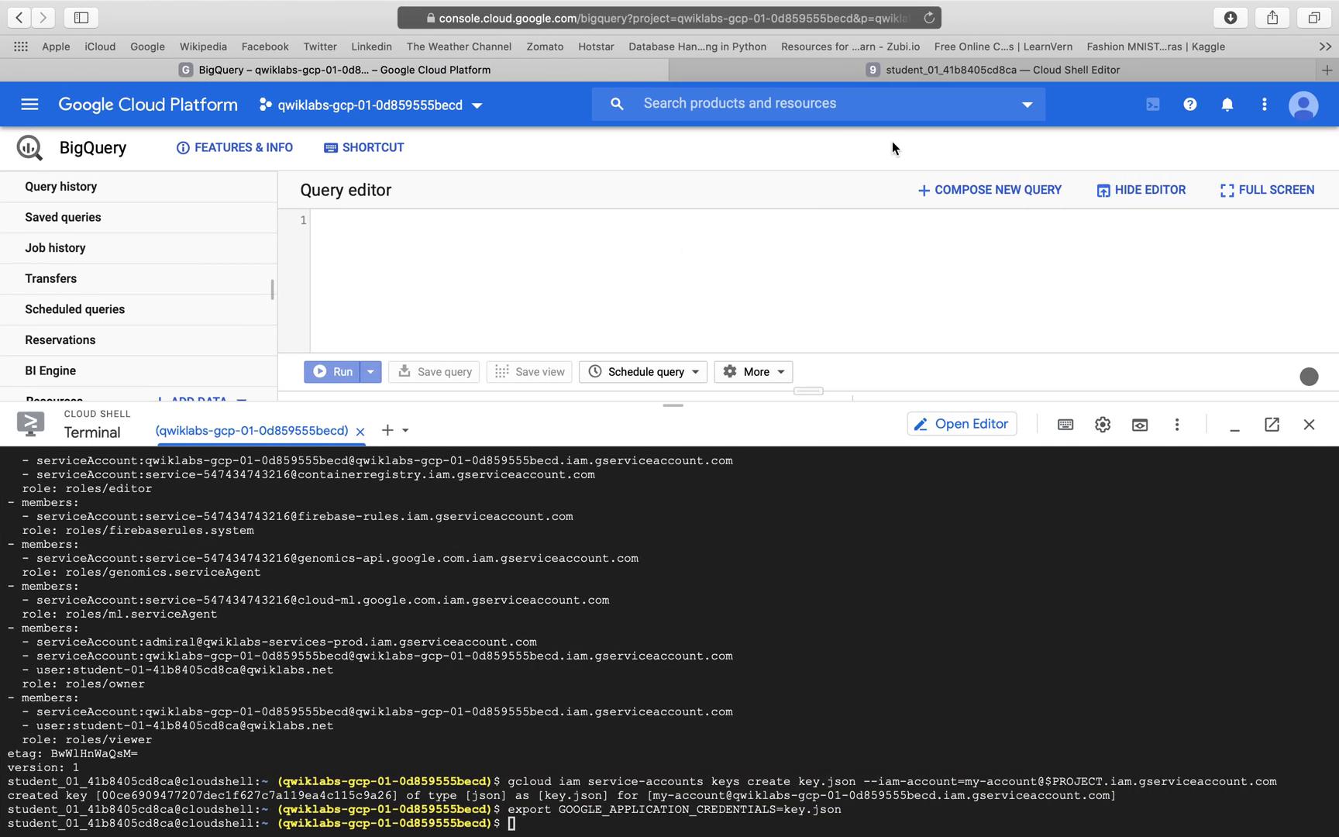
{"action": "left_click", "coordinate": [954, 72]}
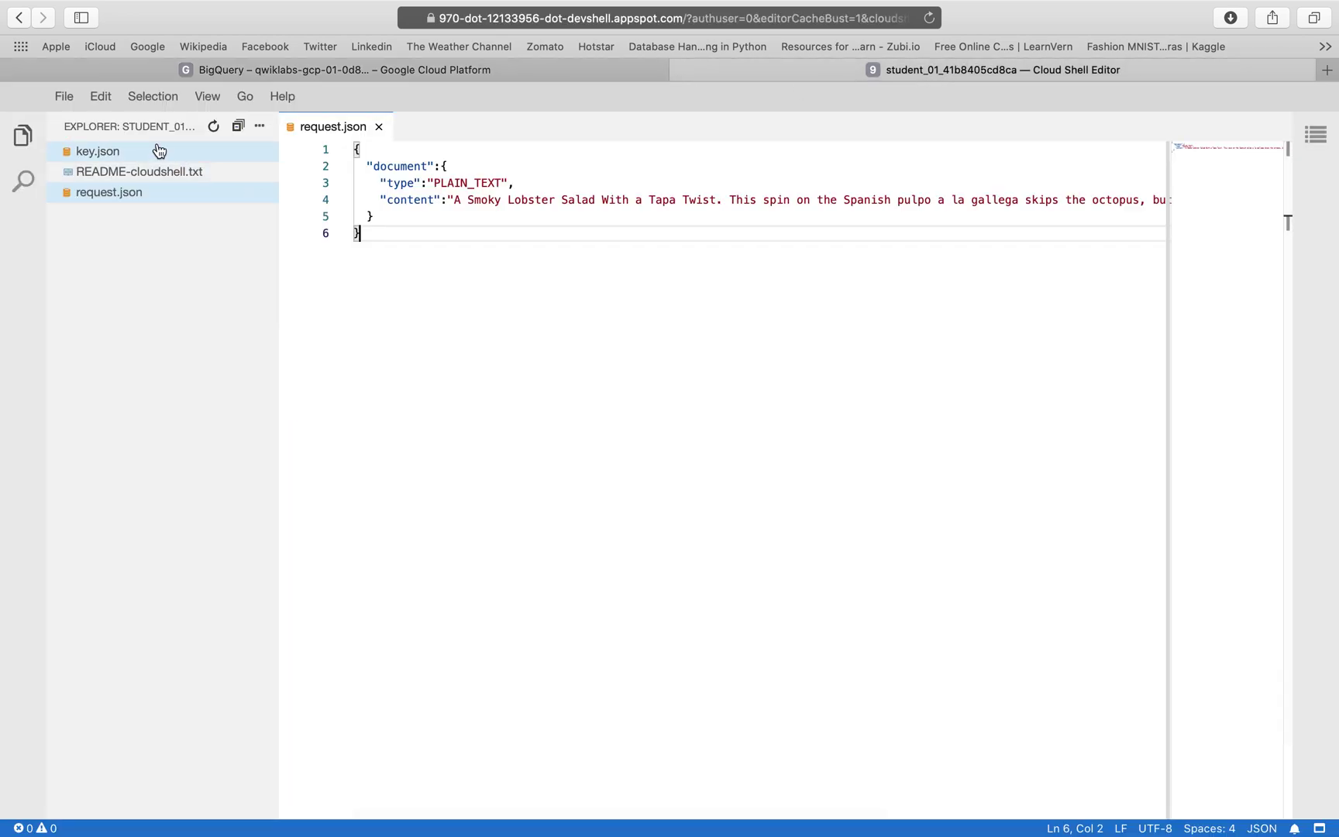
{"action": "left_click", "coordinate": [61, 96]}
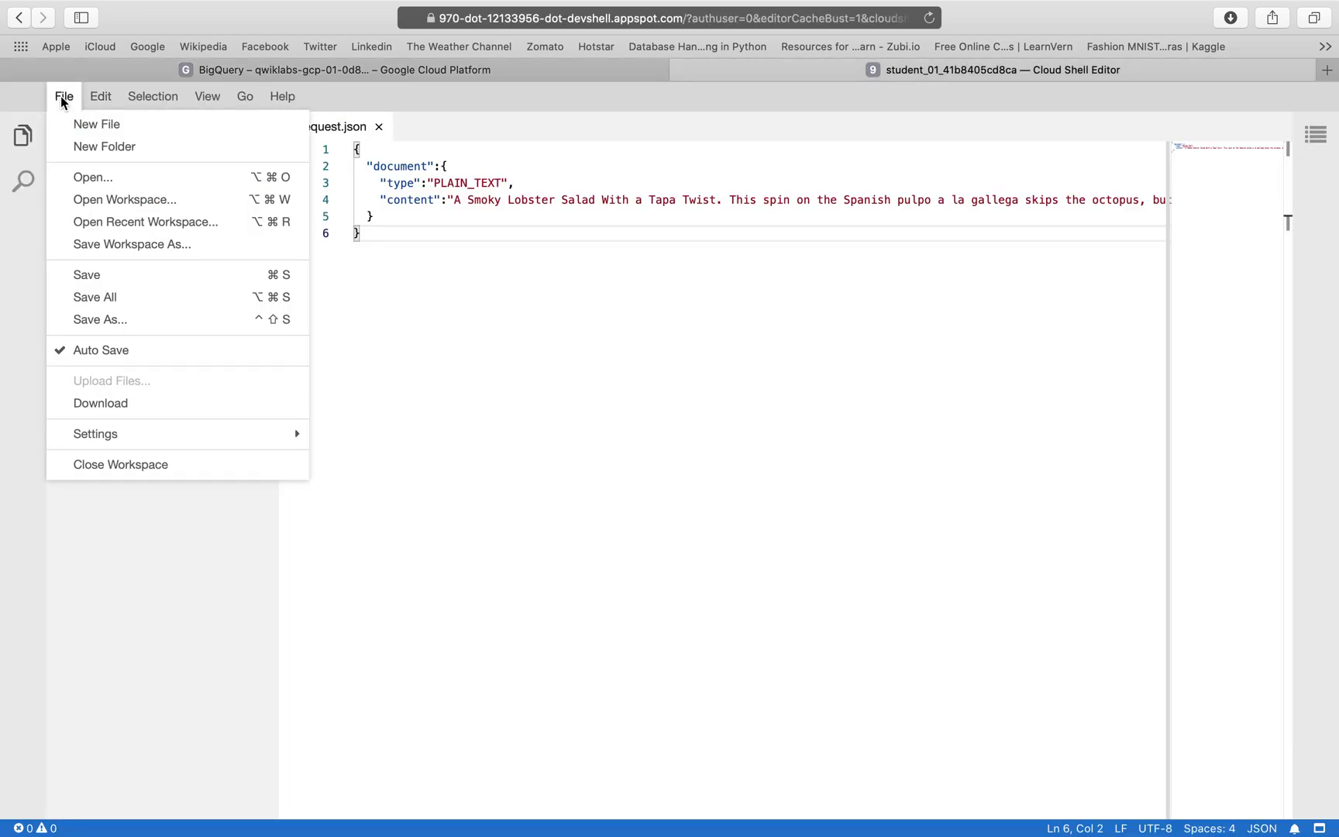
{"action": "left_click", "coordinate": [91, 126]}
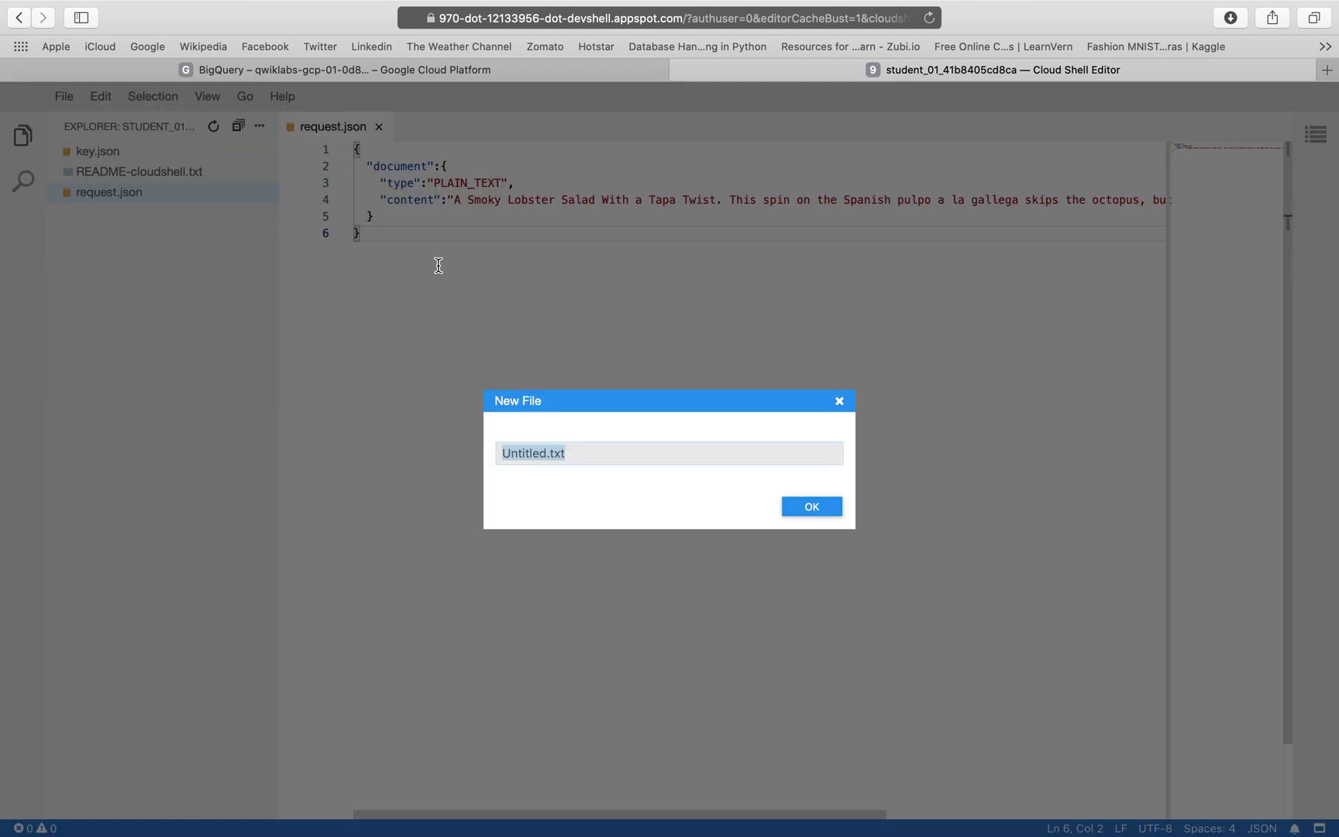
{"action": "key", "text": "super+v"}
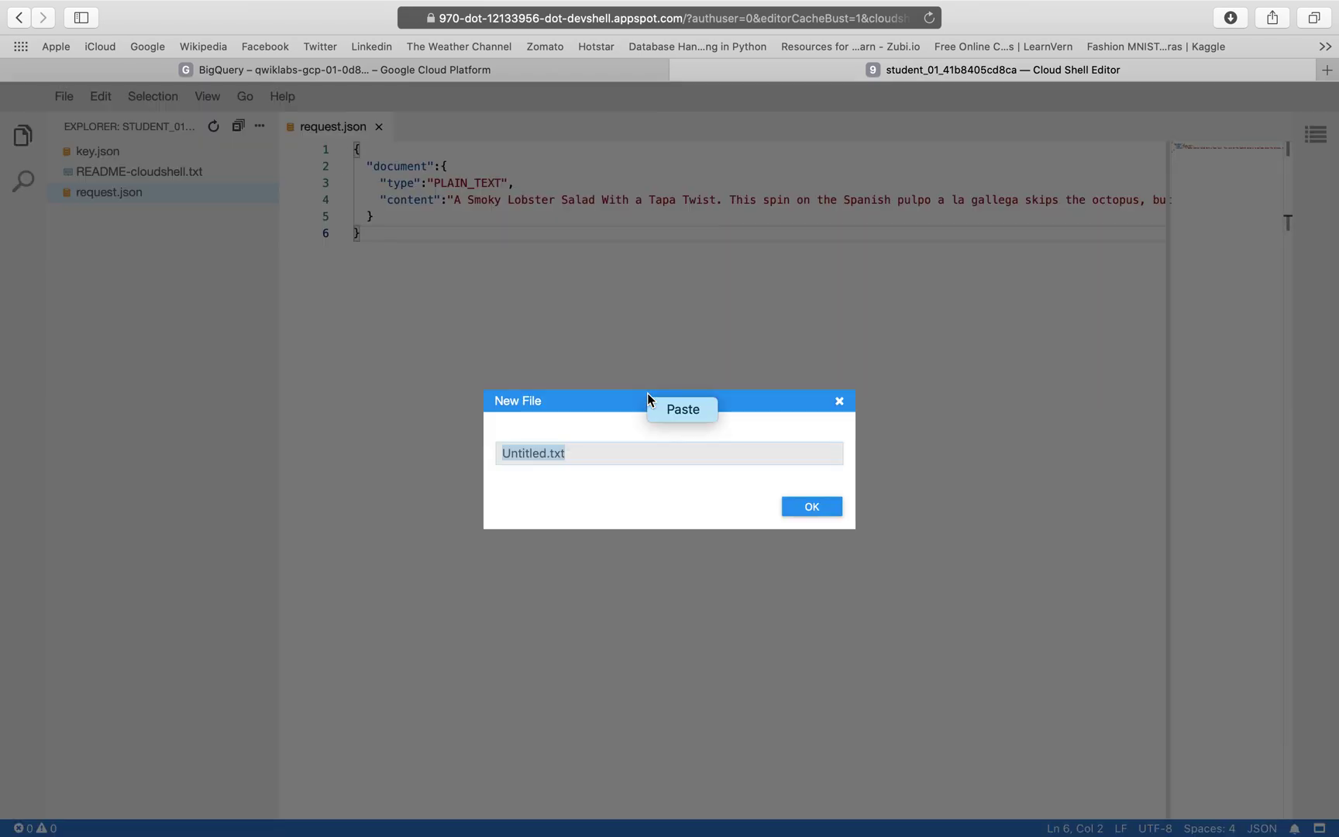
{"action": "left_click", "coordinate": [677, 411]}
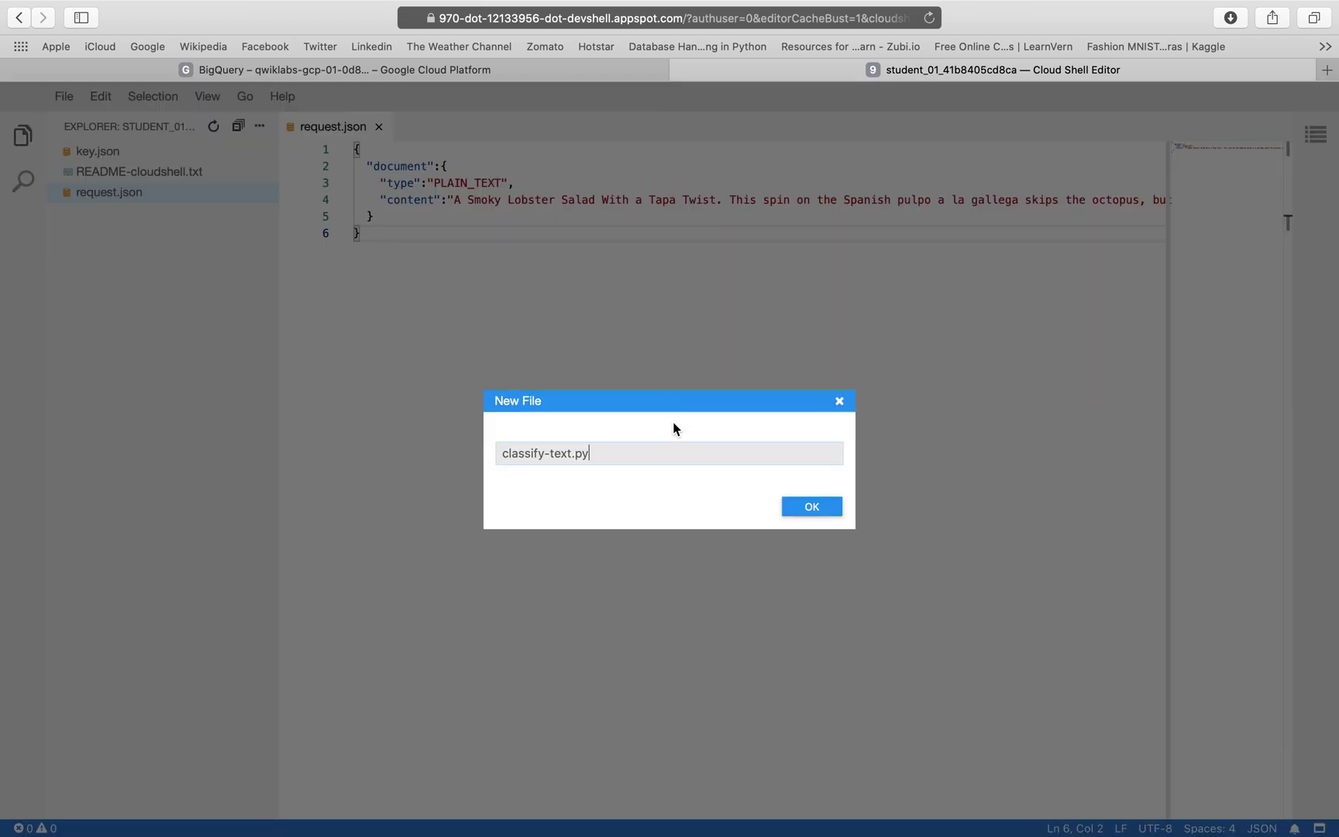
{"action": "left_click", "coordinate": [800, 516]}
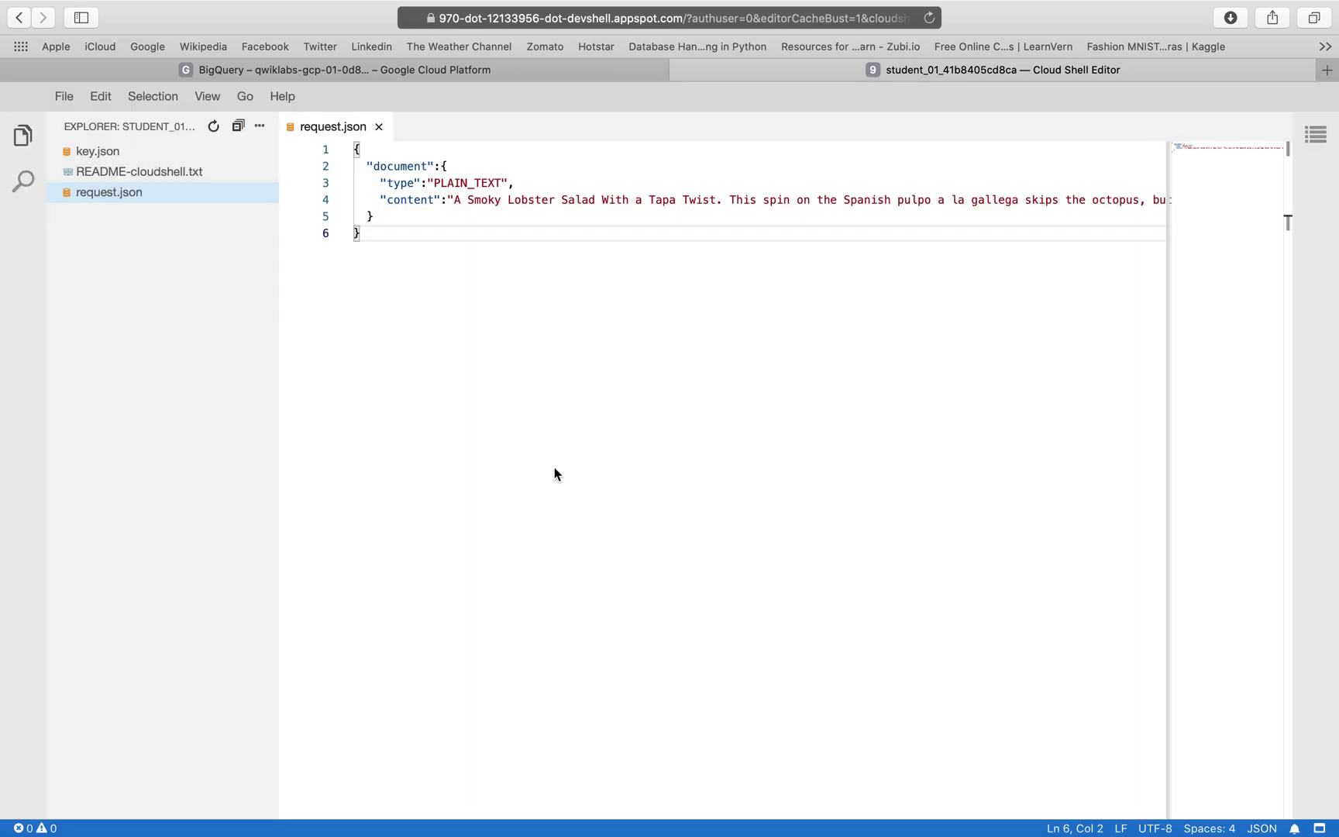
{"action": "left_click", "coordinate": [131, 152]}
- Copy the Python script from step 3 of the lab and paste it into classify-text.py
{"action": "key", "text": "ctrl+Left"}
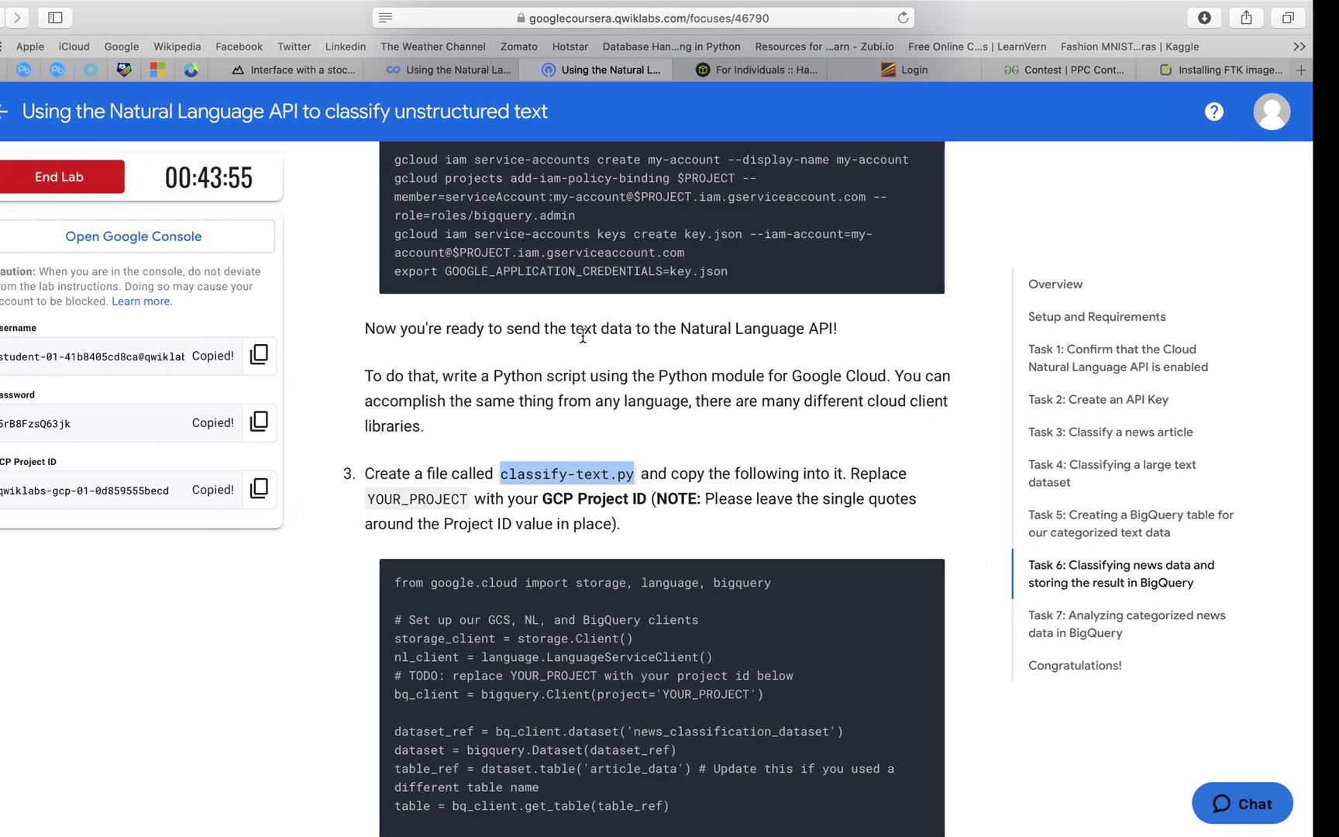
{"action": "scroll", "coordinate": [936, 446], "scroll_direction": "down", "scroll_amount": 3}
{"action": "left_click", "coordinate": [950, 458]}
{"action": "key", "text": "ctrl+Right"}
{"action": "right_click", "coordinate": [951, 457]}
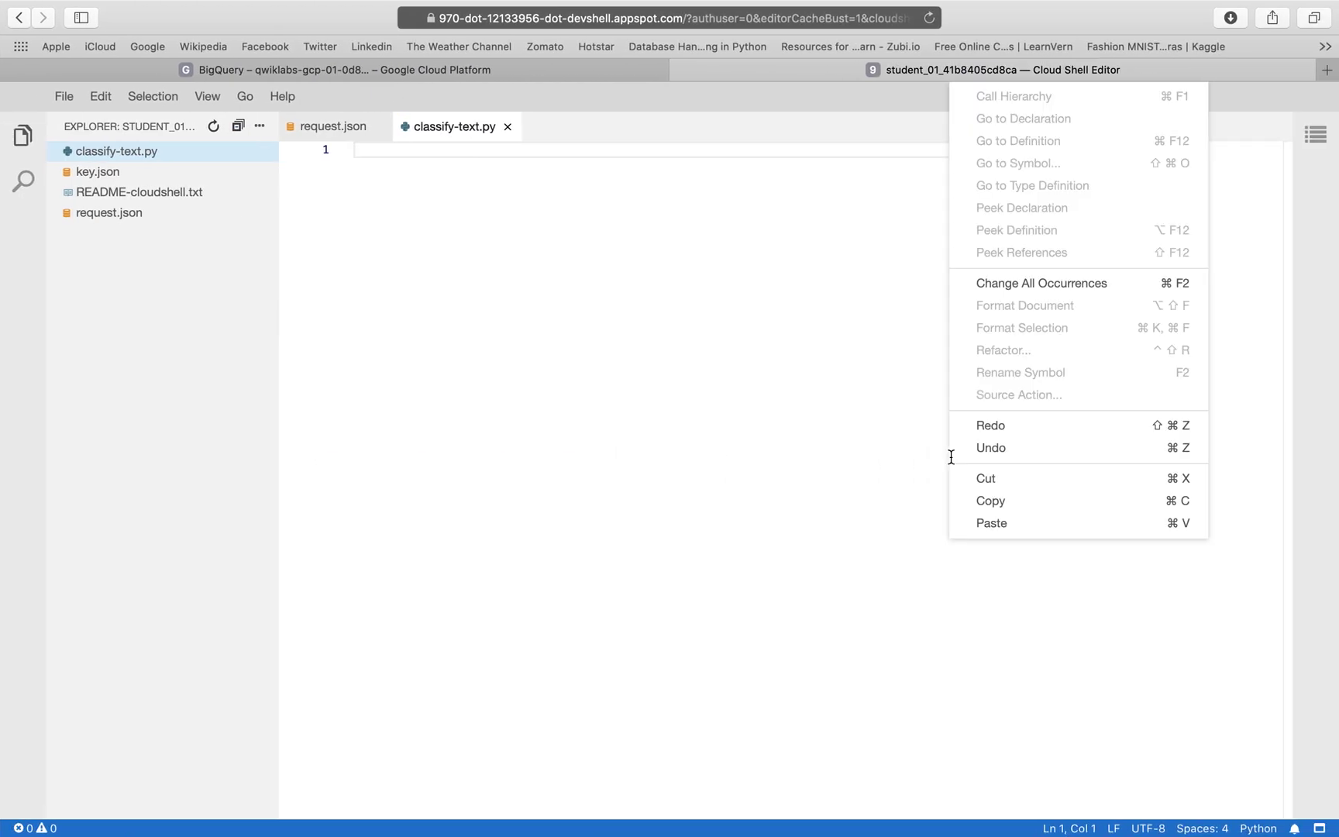
{"action": "left_click", "coordinate": [991, 523]}
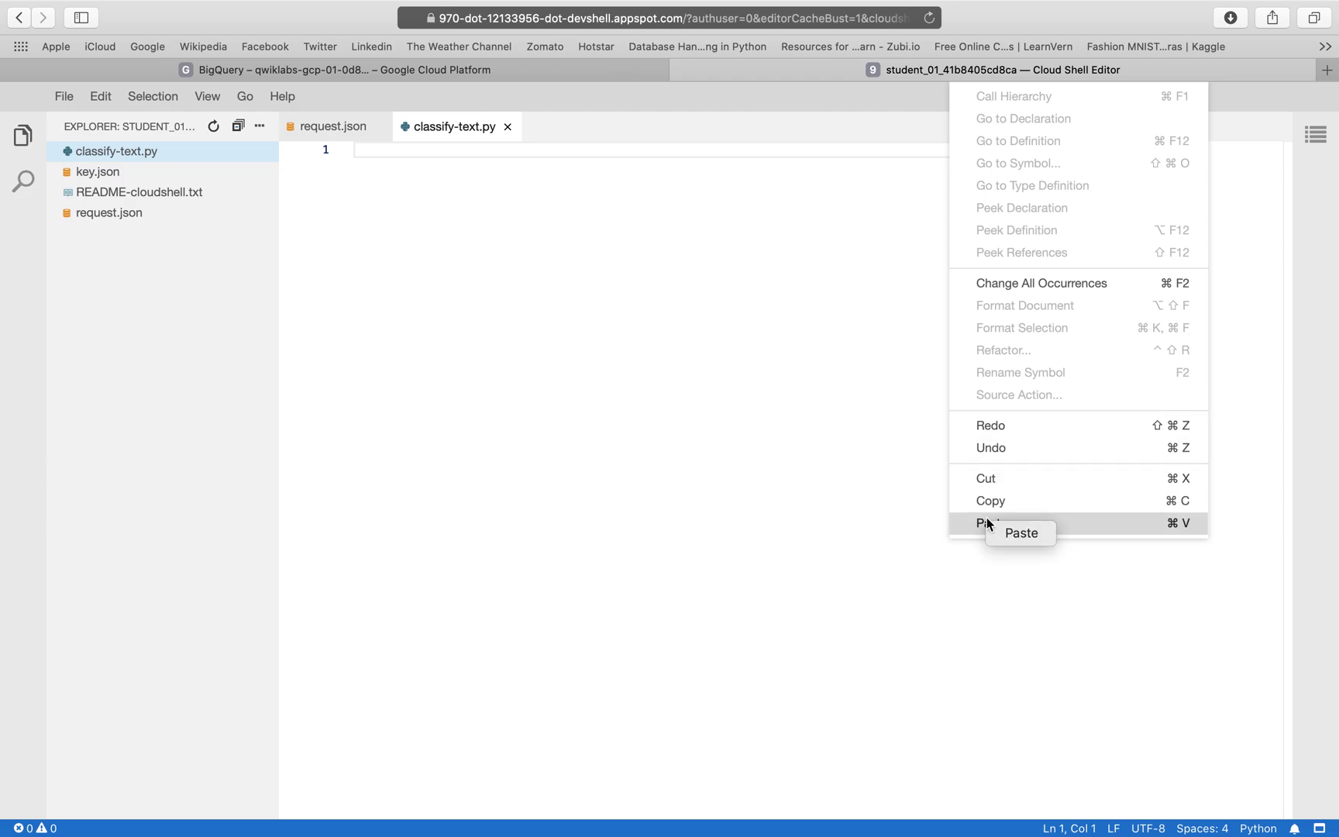
{"action": "left_click", "coordinate": [1035, 533]}
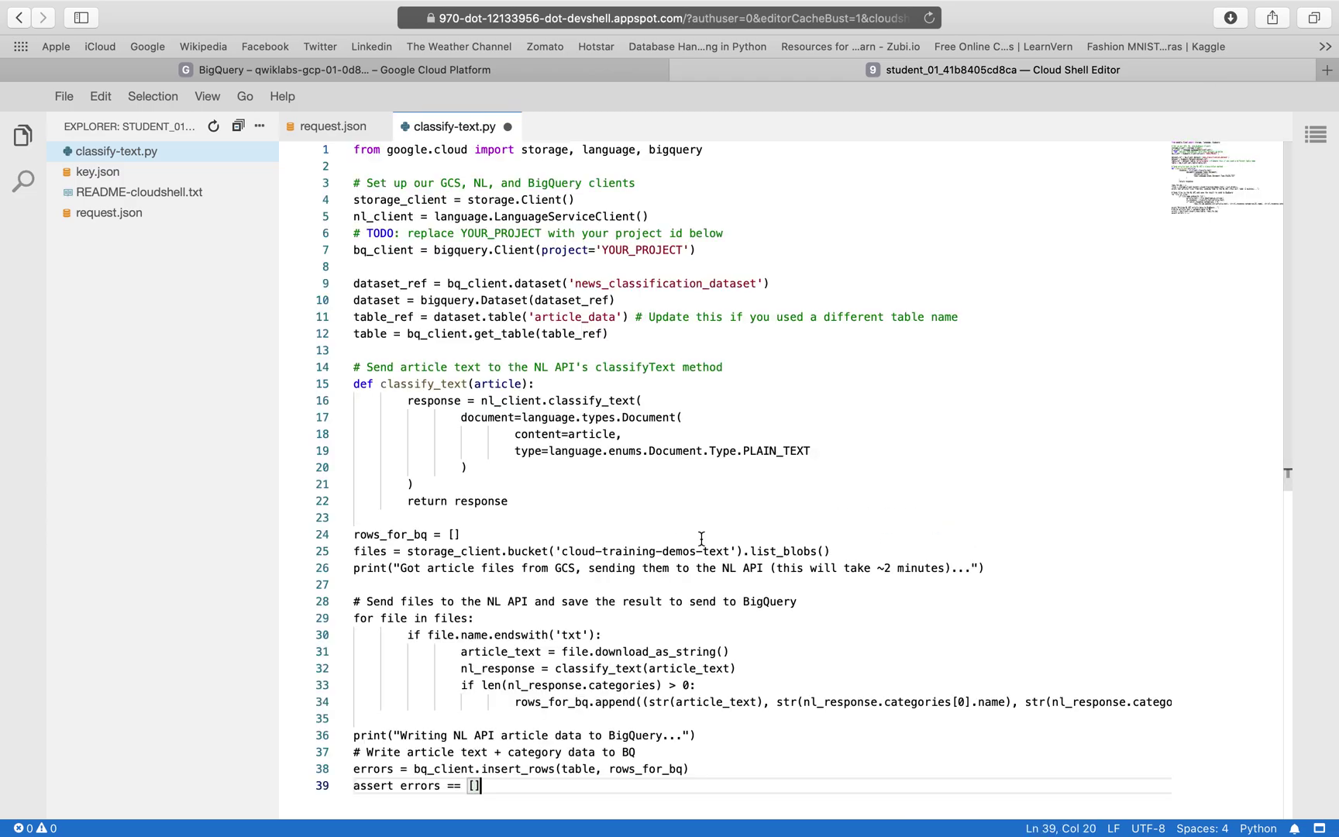
- Replace YOUR_PROJECT in the bigquery.Client line with the lab's project ID, qwiklabs-gcp-01-0d859555becd, keeping the single quotes
{"action": "key", "text": "ctrl+Left"}
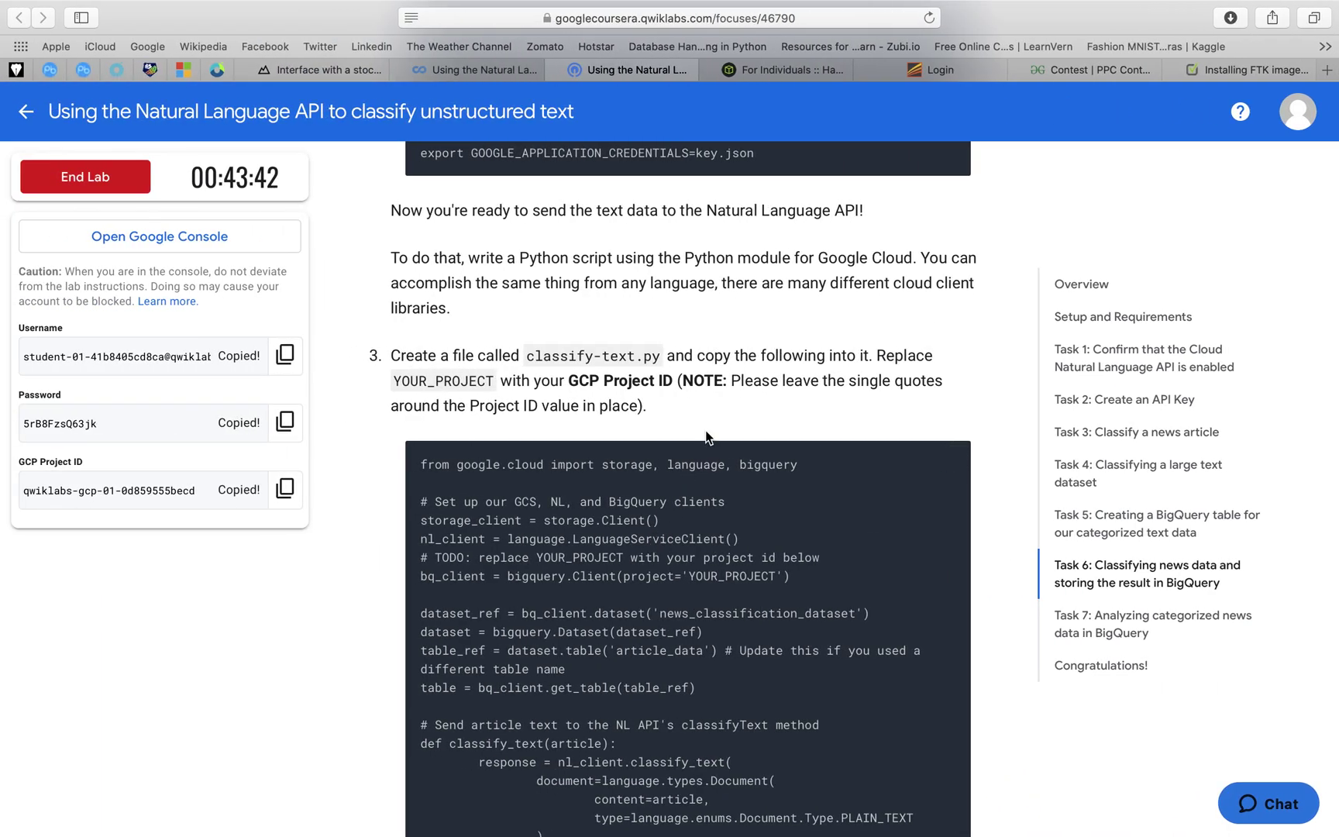
{"action": "left_click", "coordinate": [285, 489]}
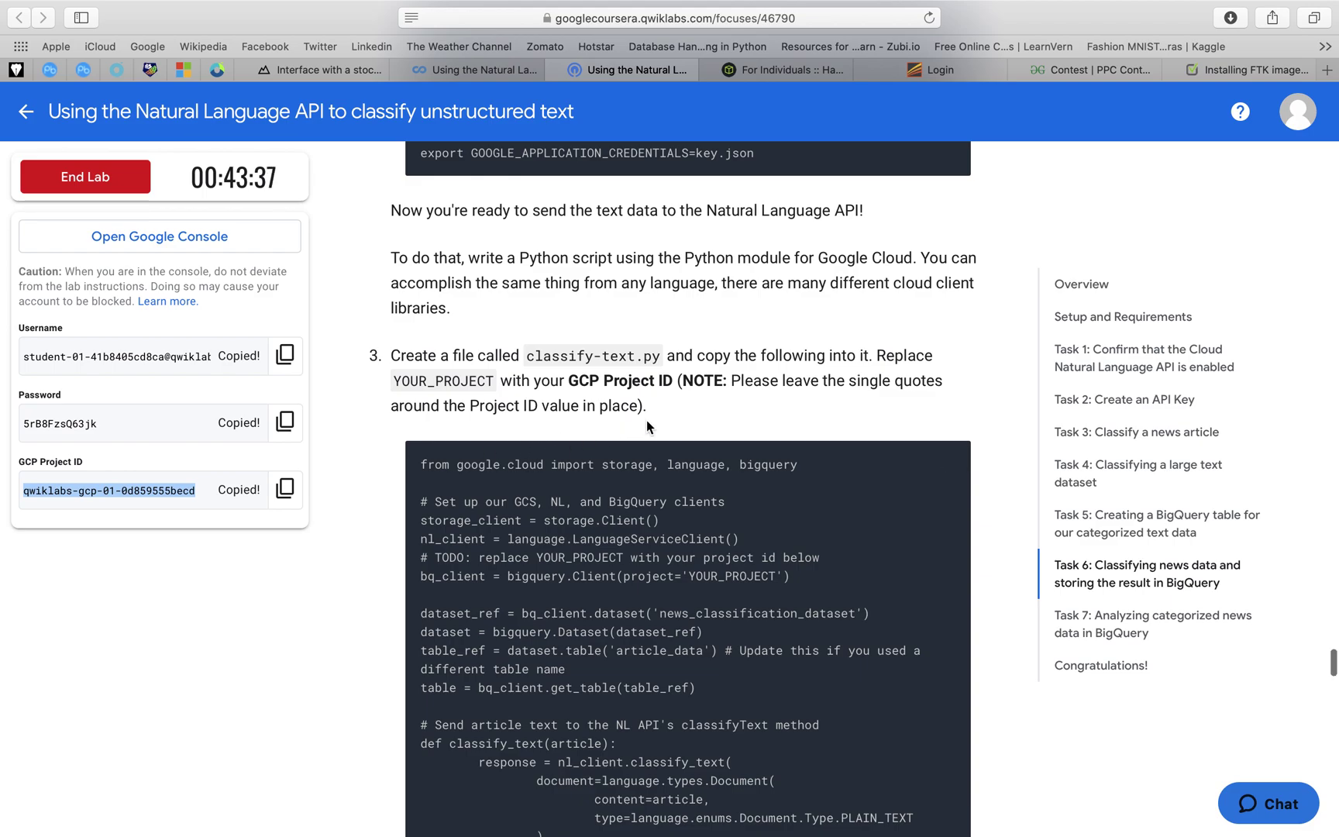
{"action": "scroll", "coordinate": [647, 419], "scroll_direction": "down", "scroll_amount": 3}
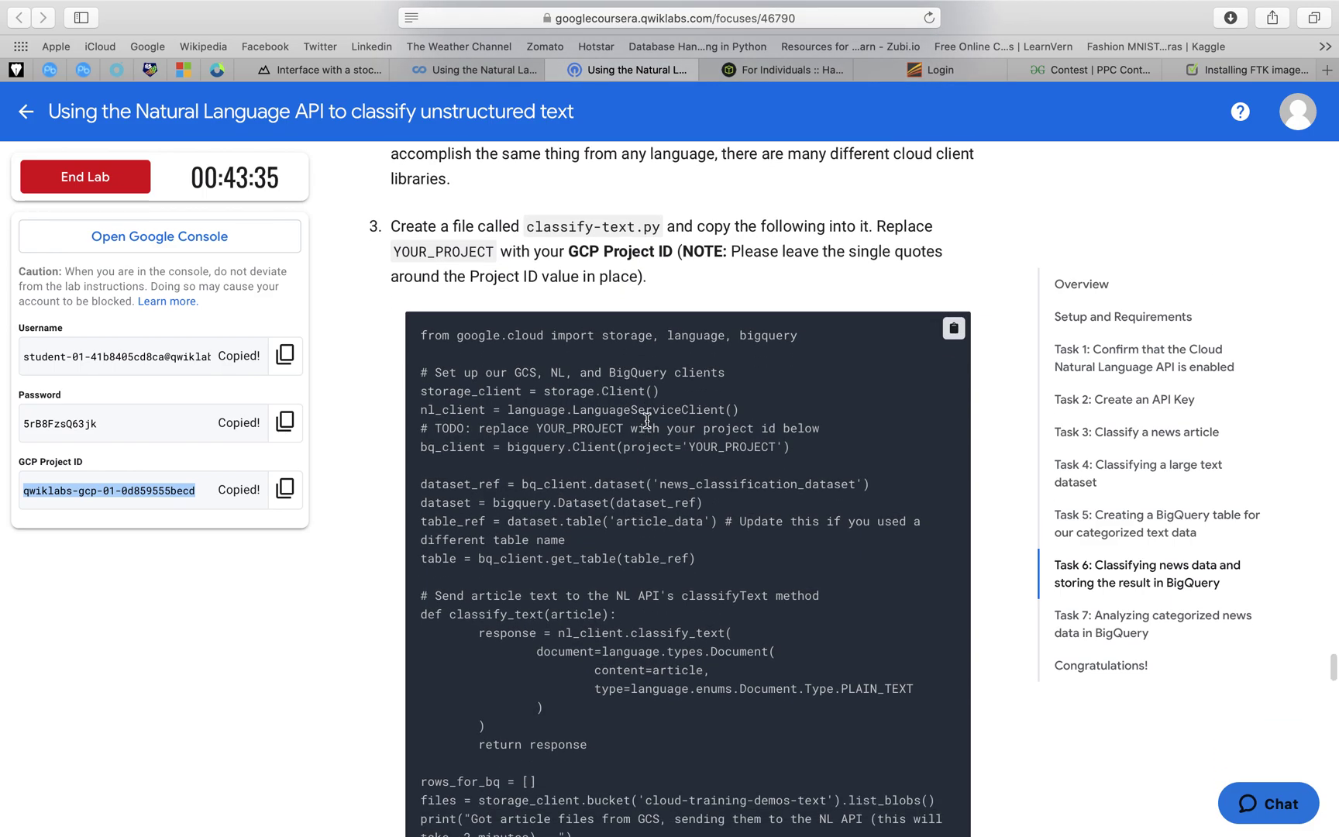
{"action": "scroll", "coordinate": [646, 419], "scroll_direction": "down", "scroll_amount": 4}
{"action": "scroll", "coordinate": [647, 419], "scroll_direction": "down", "scroll_amount": 10}
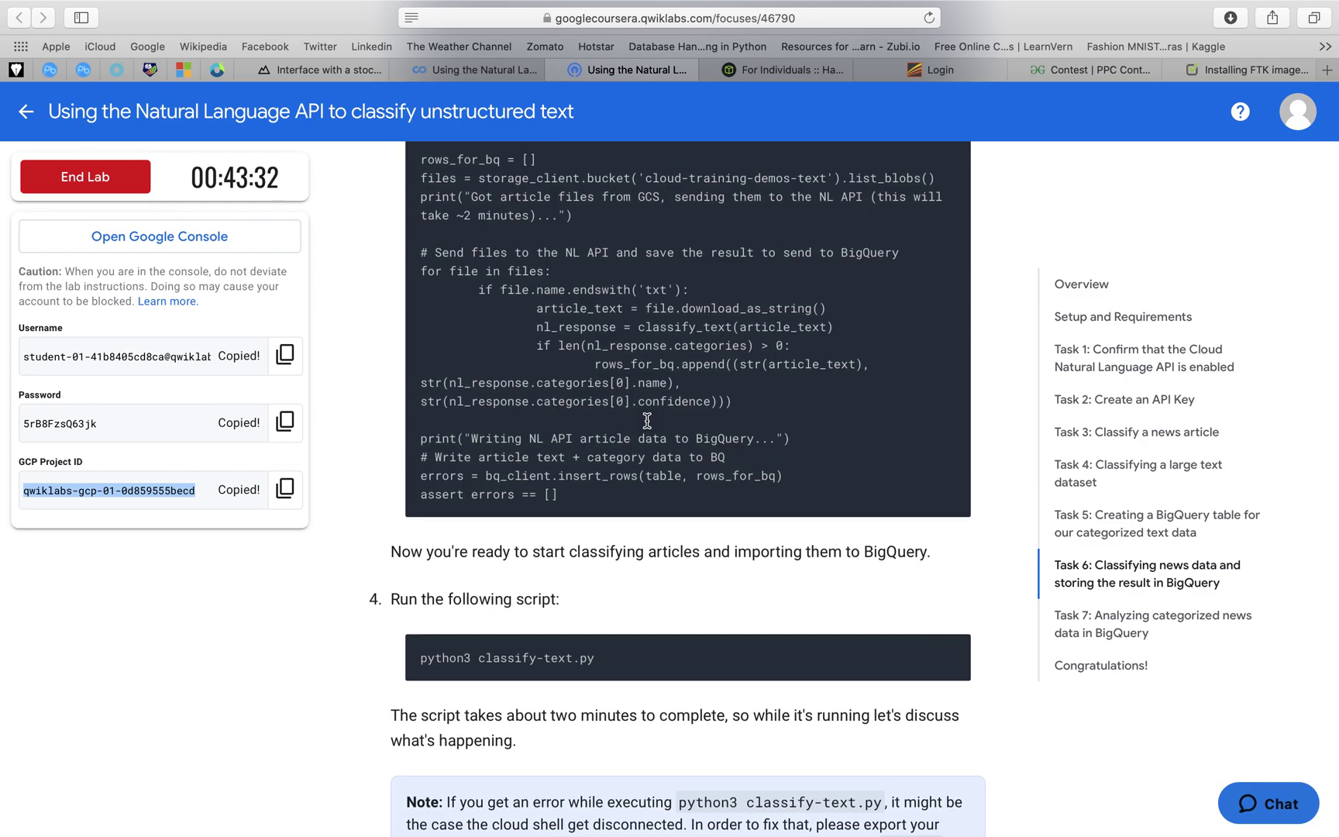
{"action": "key", "text": "ctrl+Right"}
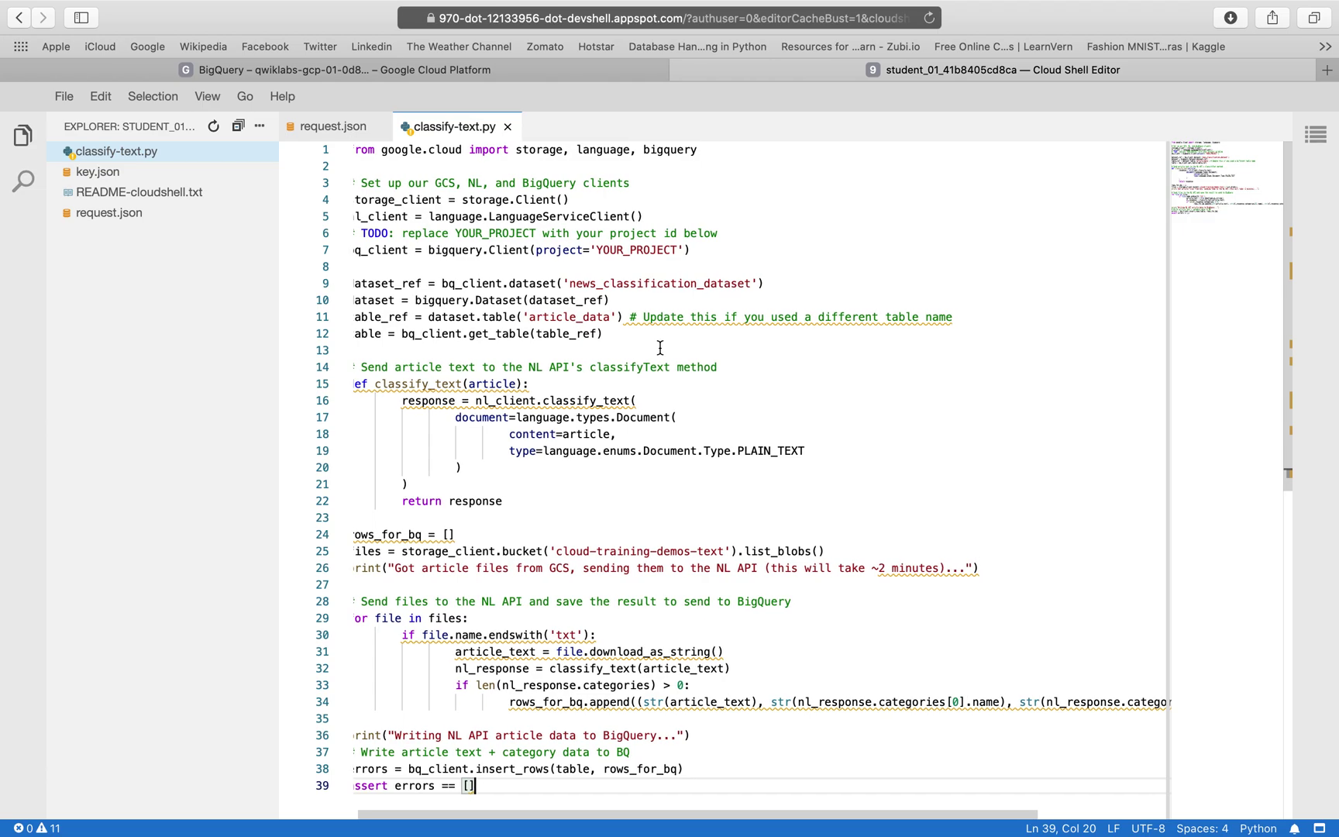
{"action": "scroll", "coordinate": [740, 252], "scroll_direction": "down", "scroll_amount": 1}
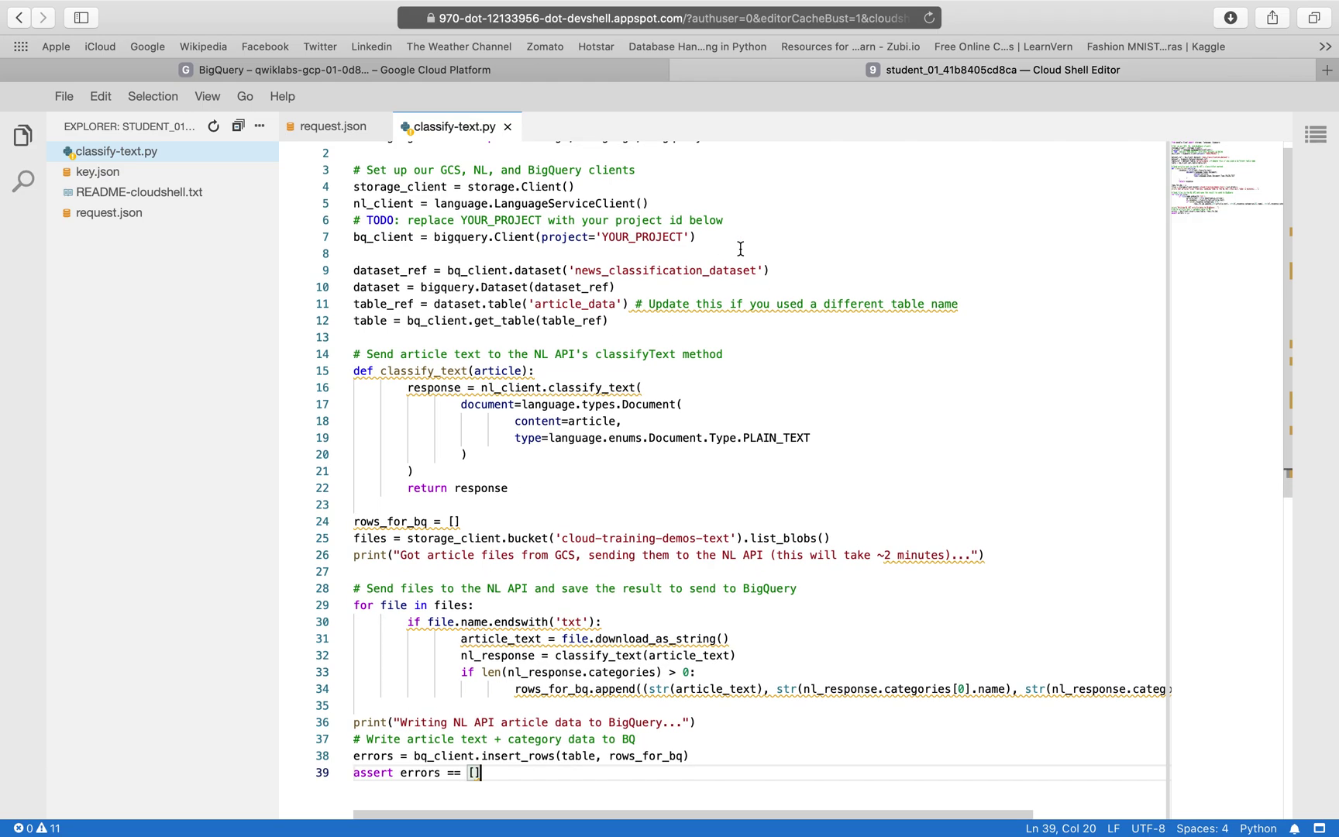
{"action": "left_click_drag", "start_coordinate": [602, 237], "coordinate": [682, 238]}
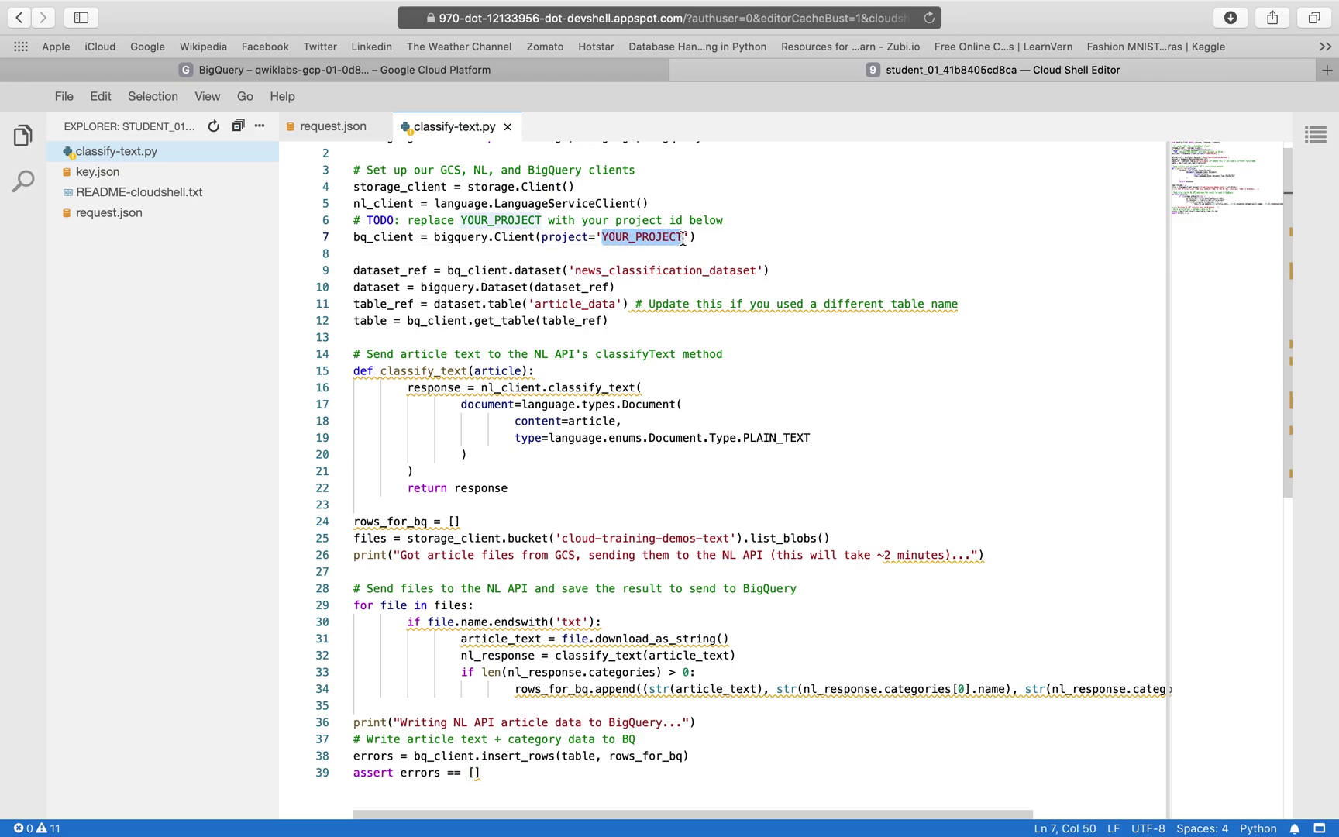
{"action": "key", "text": "super+v"}
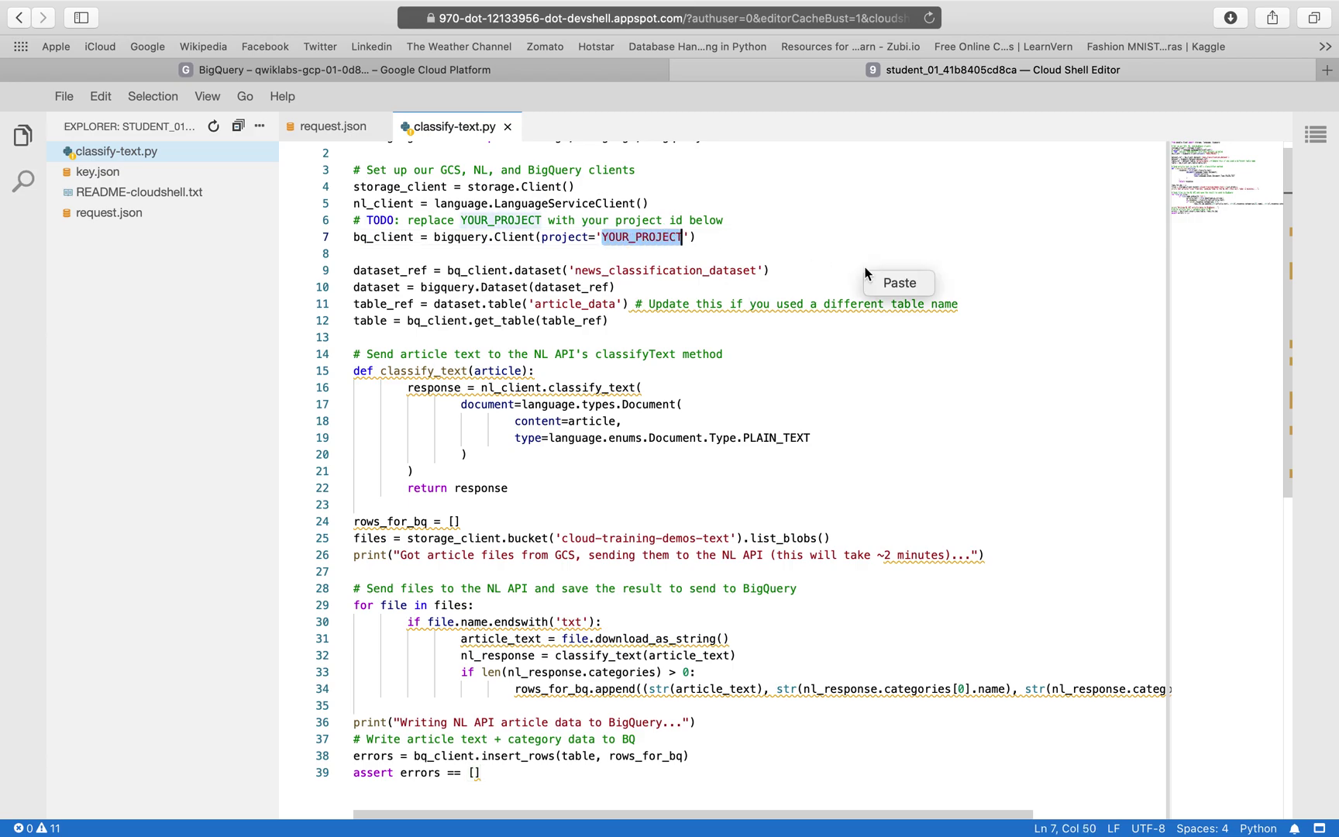
{"action": "left_click", "coordinate": [884, 284]}
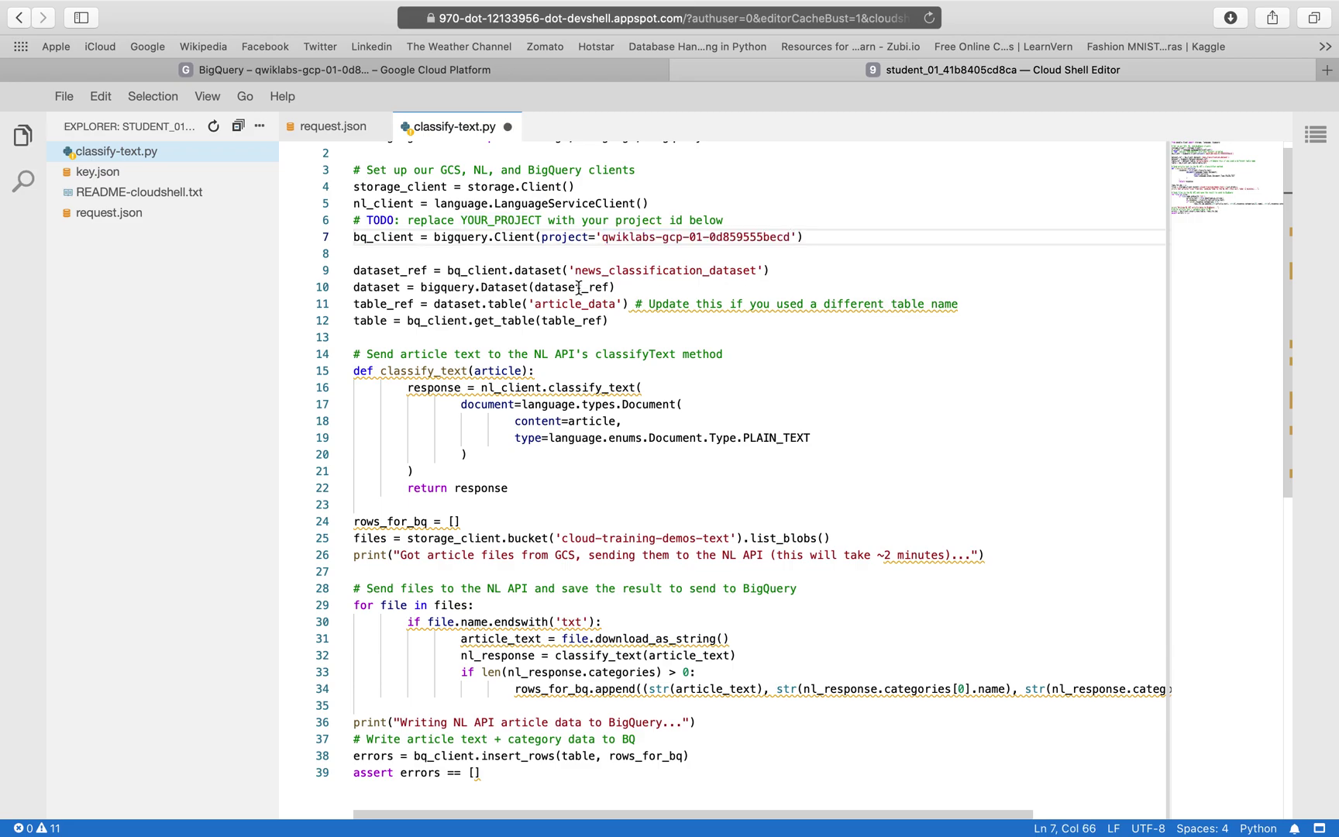
- Save classify-text.py, copy the run command from step 4 of the lab and execute python3 classify-text.py in Cloud Shell
{"action": "left_click", "coordinate": [63, 97]}
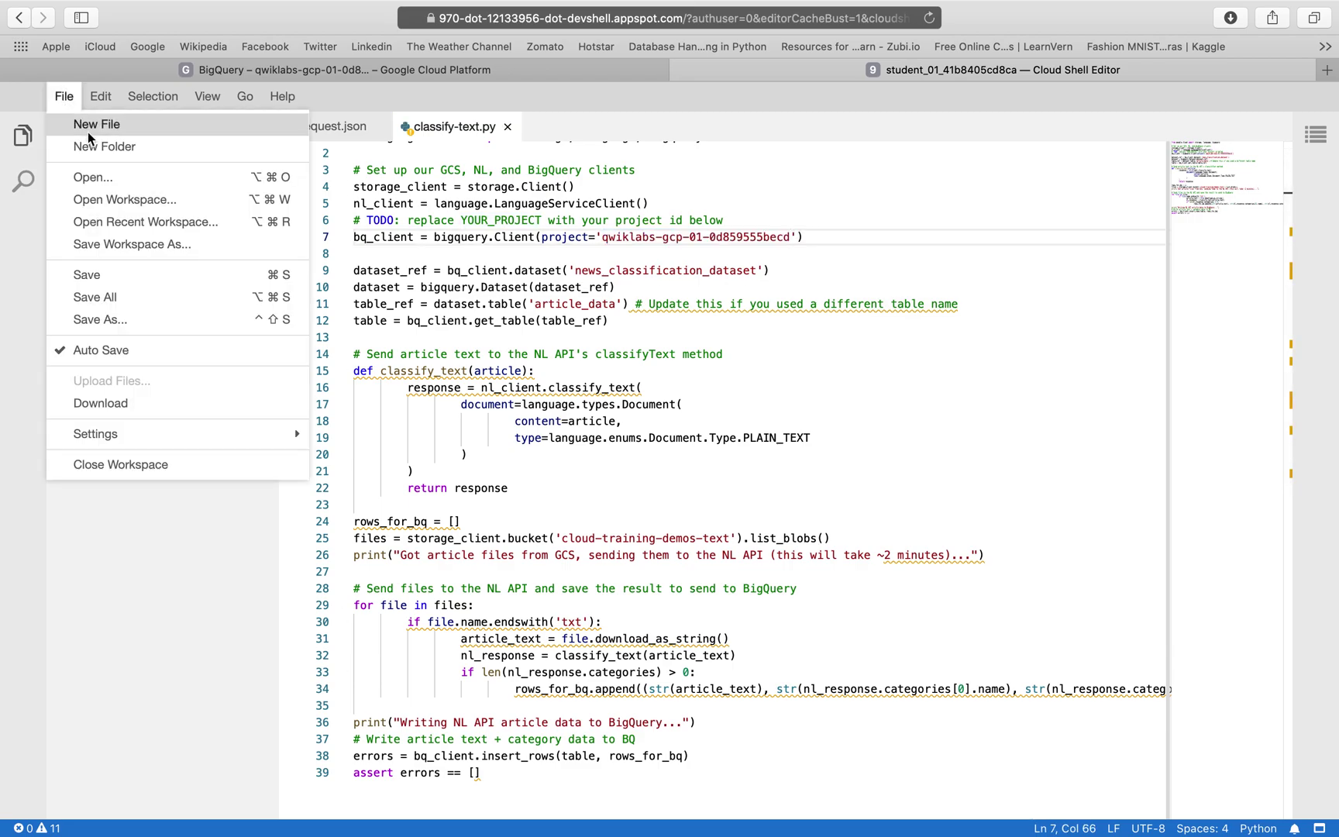
{"action": "left_click", "coordinate": [124, 267]}
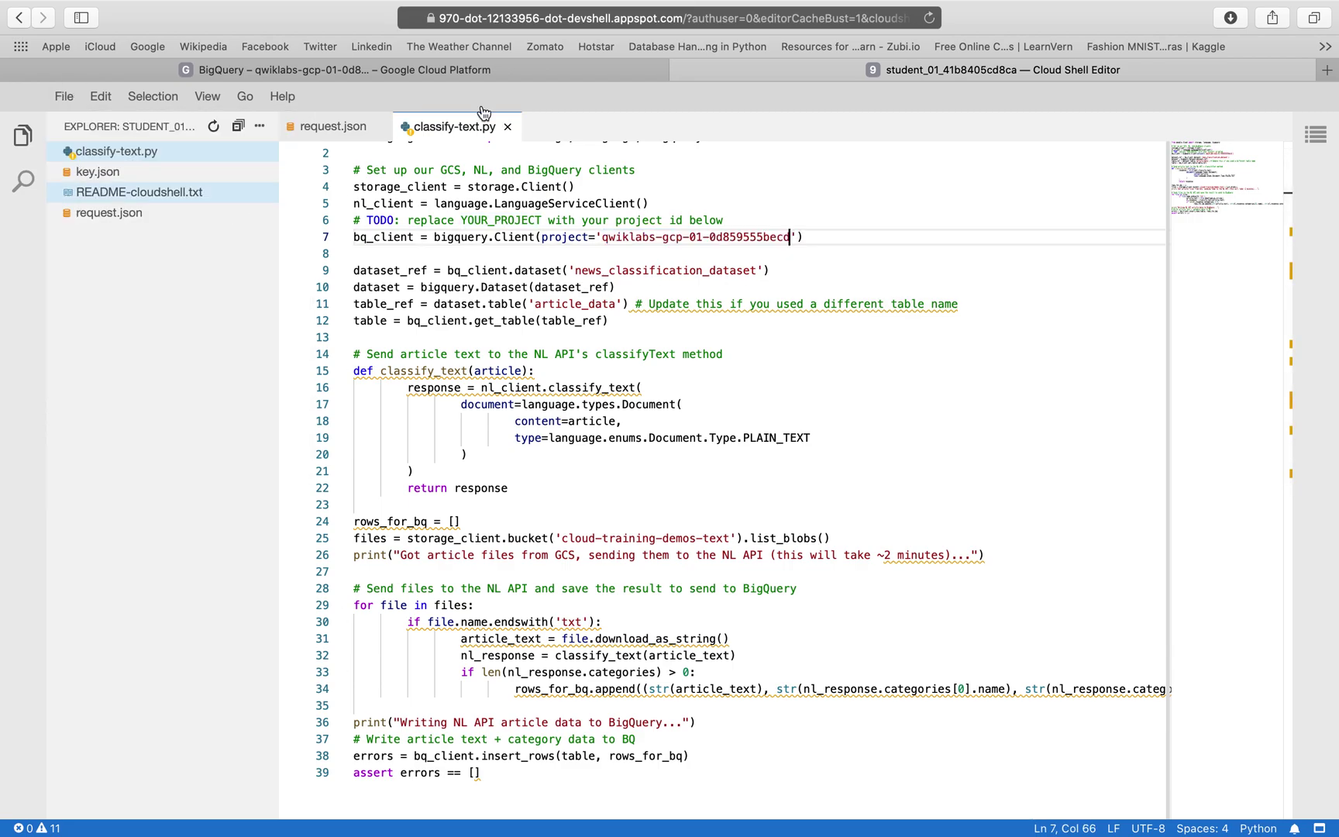
{"action": "left_click", "coordinate": [527, 71]}
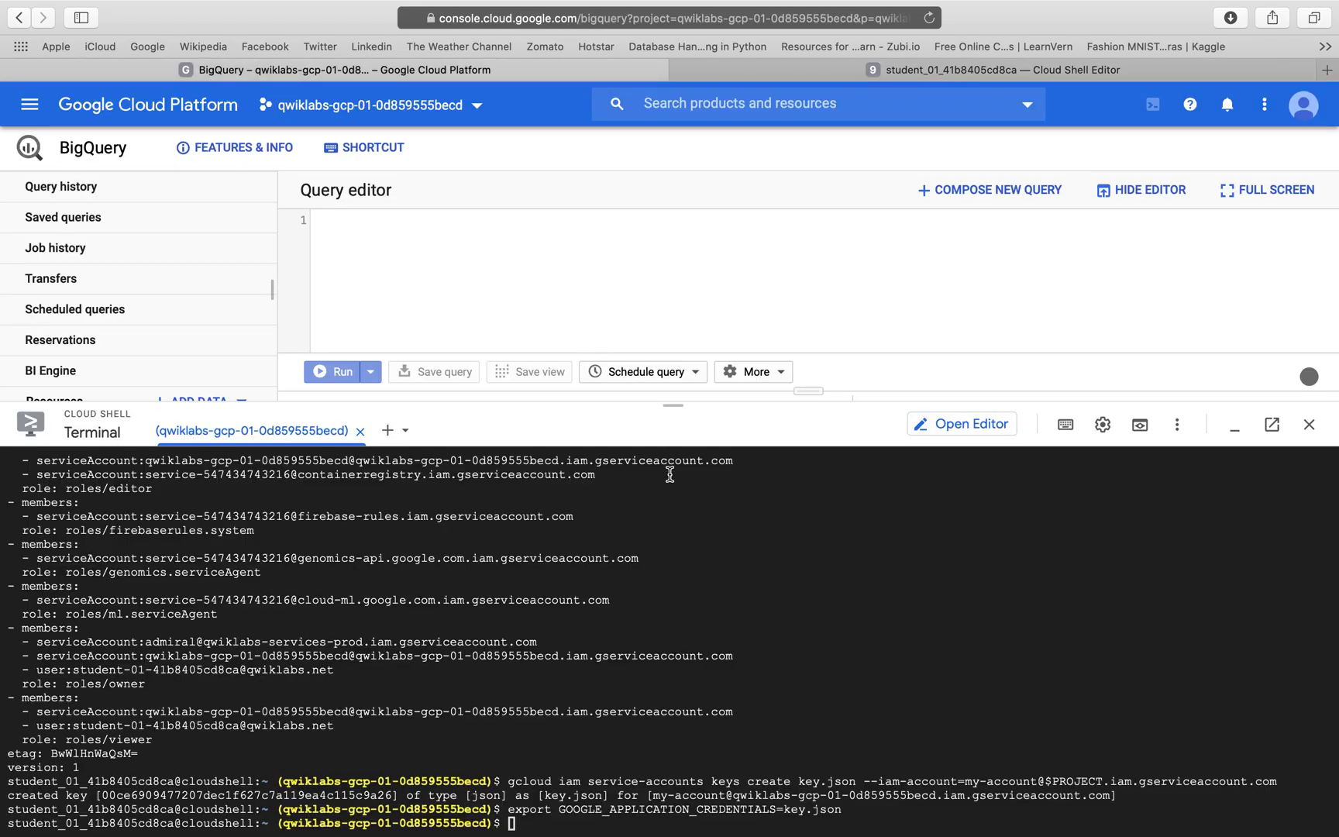
{"action": "key", "text": "ctrl+Left"}
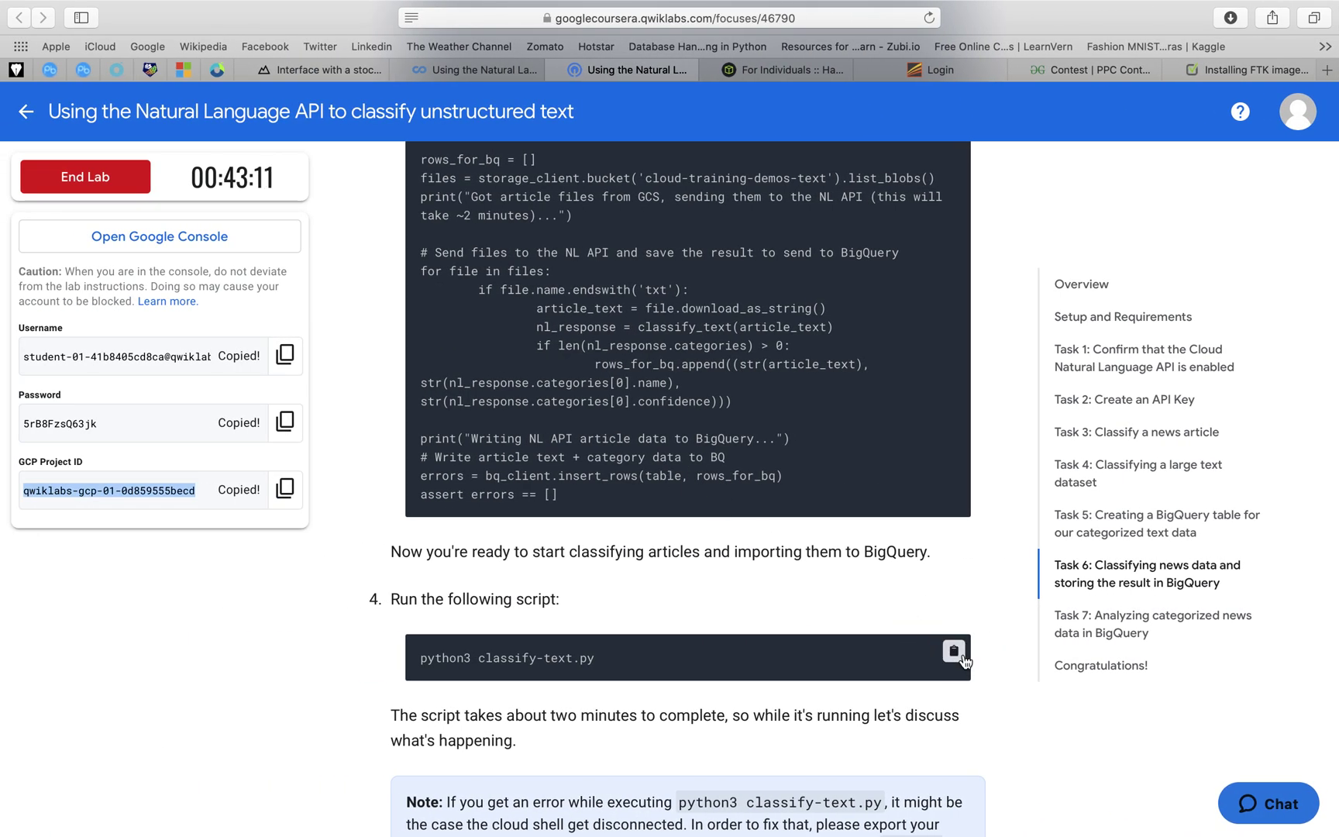
{"action": "left_click", "coordinate": [952, 651]}
{"action": "key", "text": "ctrl+Right"}
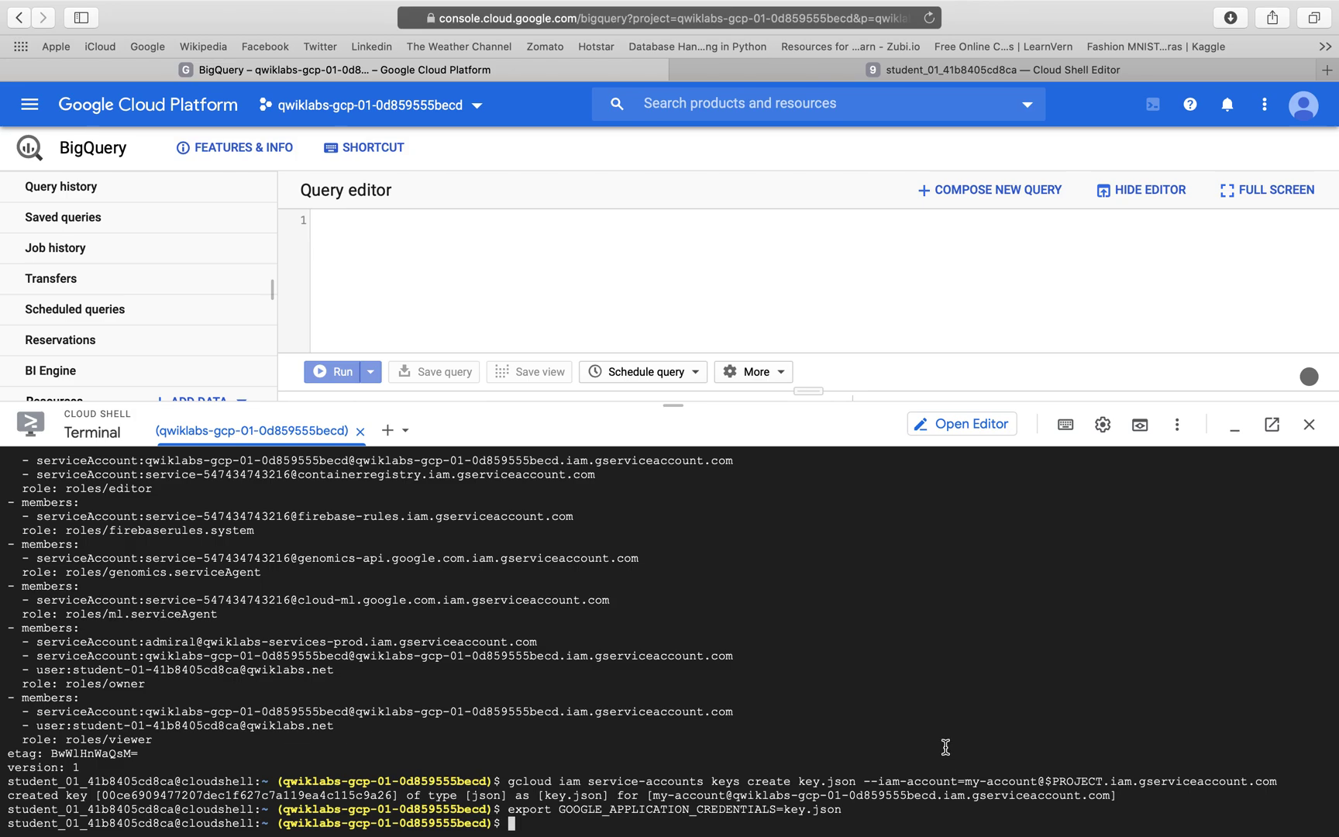
{"action": "key", "text": "super+v"}
{"action": "key", "text": "Return"}
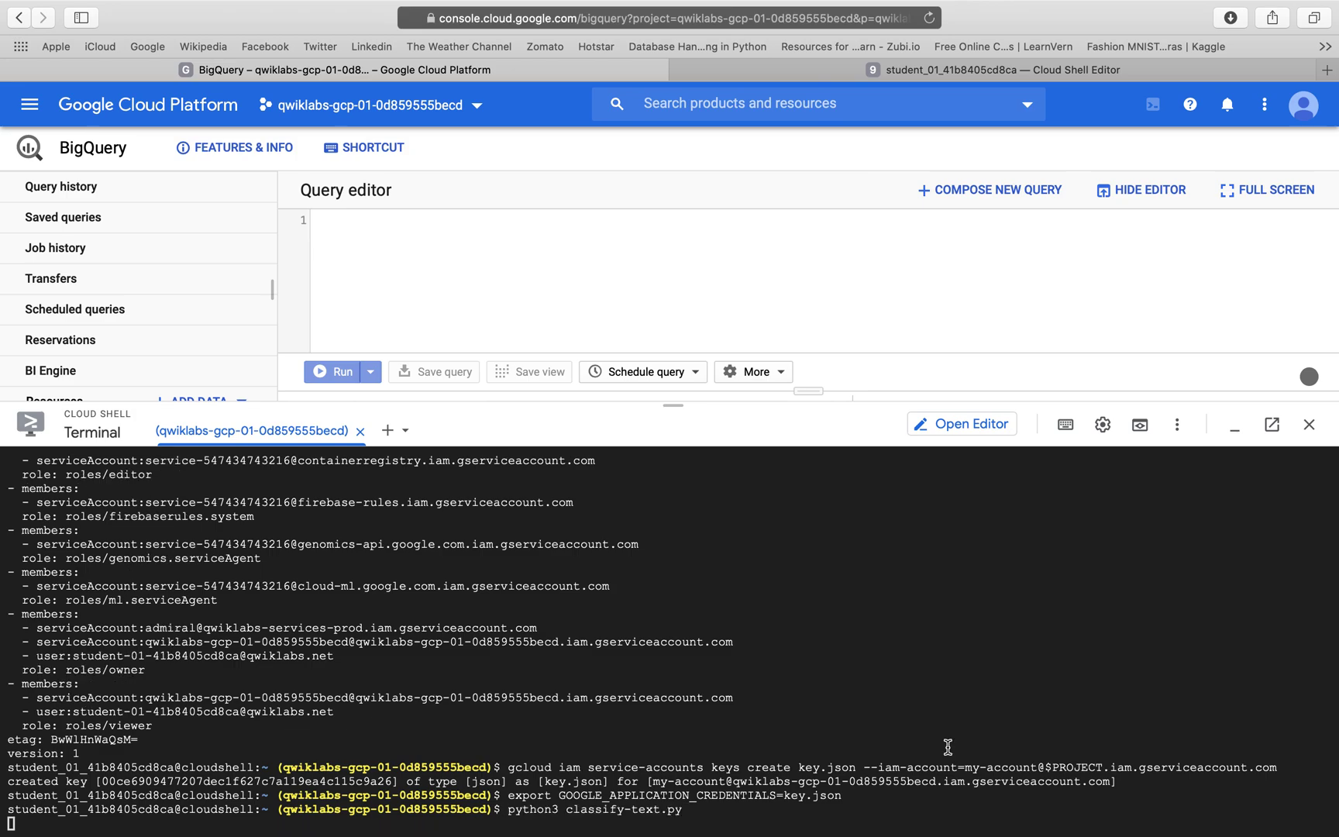
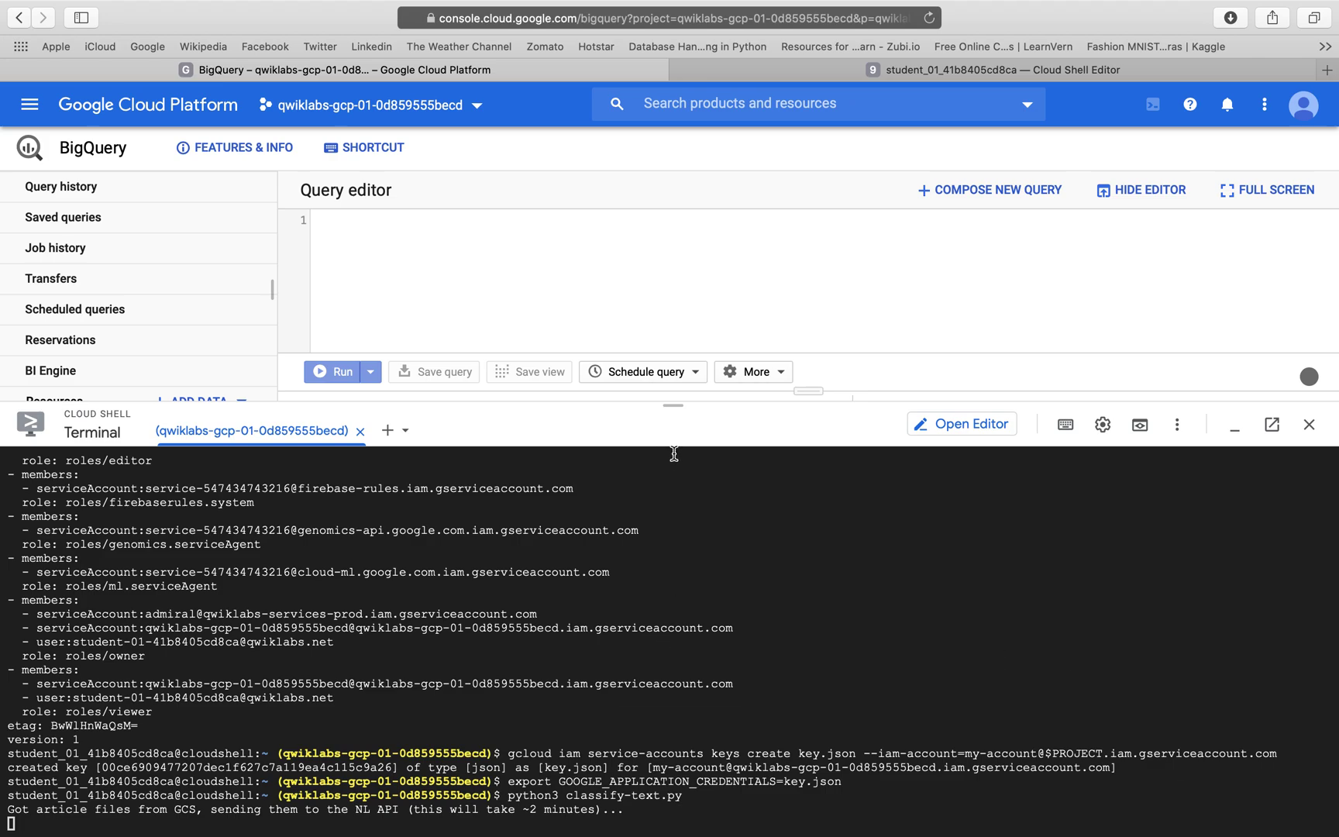
{"action": "left_click_drag", "start_coordinate": [681, 405], "coordinate": [683, 248]}
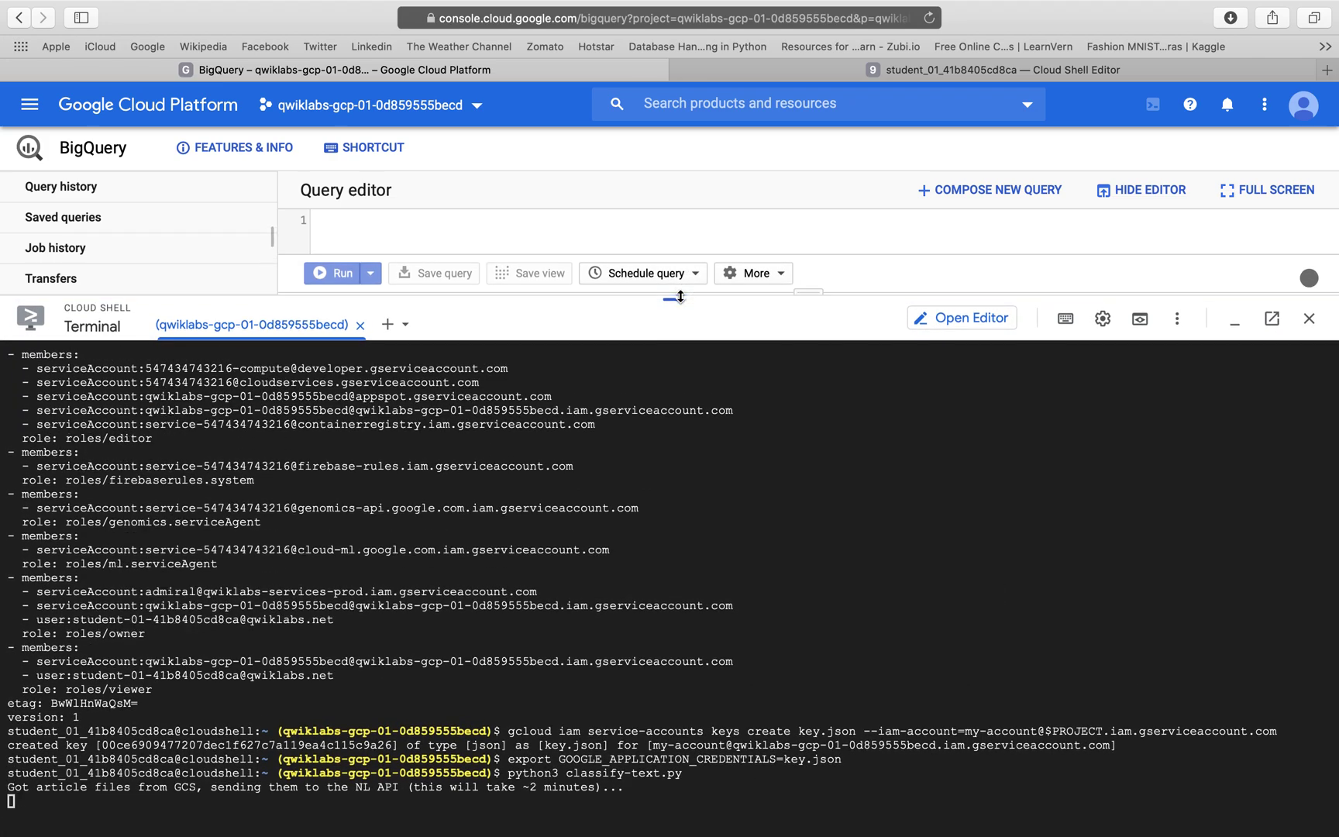
- Read the lab's explanation of the script and copy the step 6 query, SELECT * FROM `news_classification_dataset.article_data`
{"action": "key", "text": "ctrl+Left"}
{"action": "scroll", "coordinate": [639, 443], "scroll_direction": "down", "scroll_amount": 6}
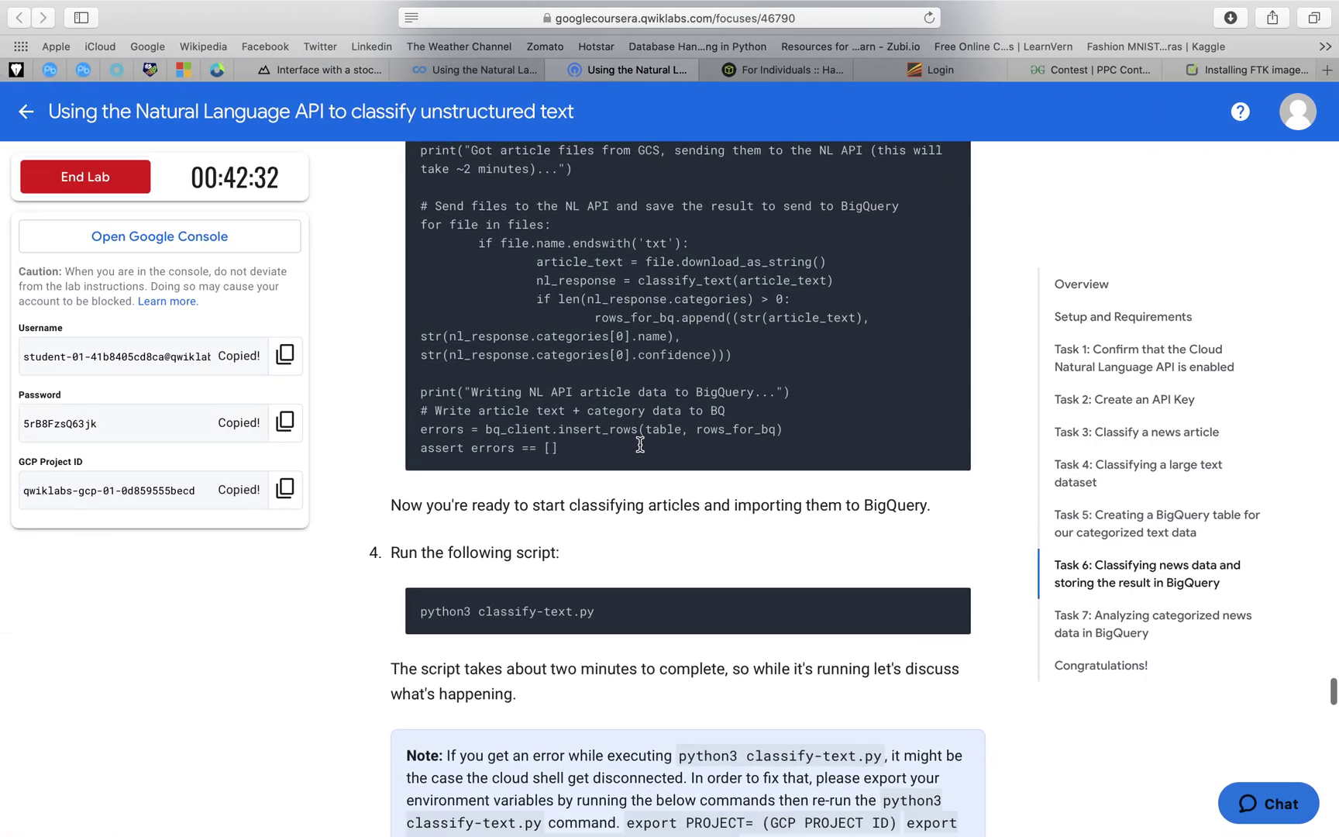
{"action": "scroll", "coordinate": [640, 444], "scroll_direction": "down", "scroll_amount": 10}
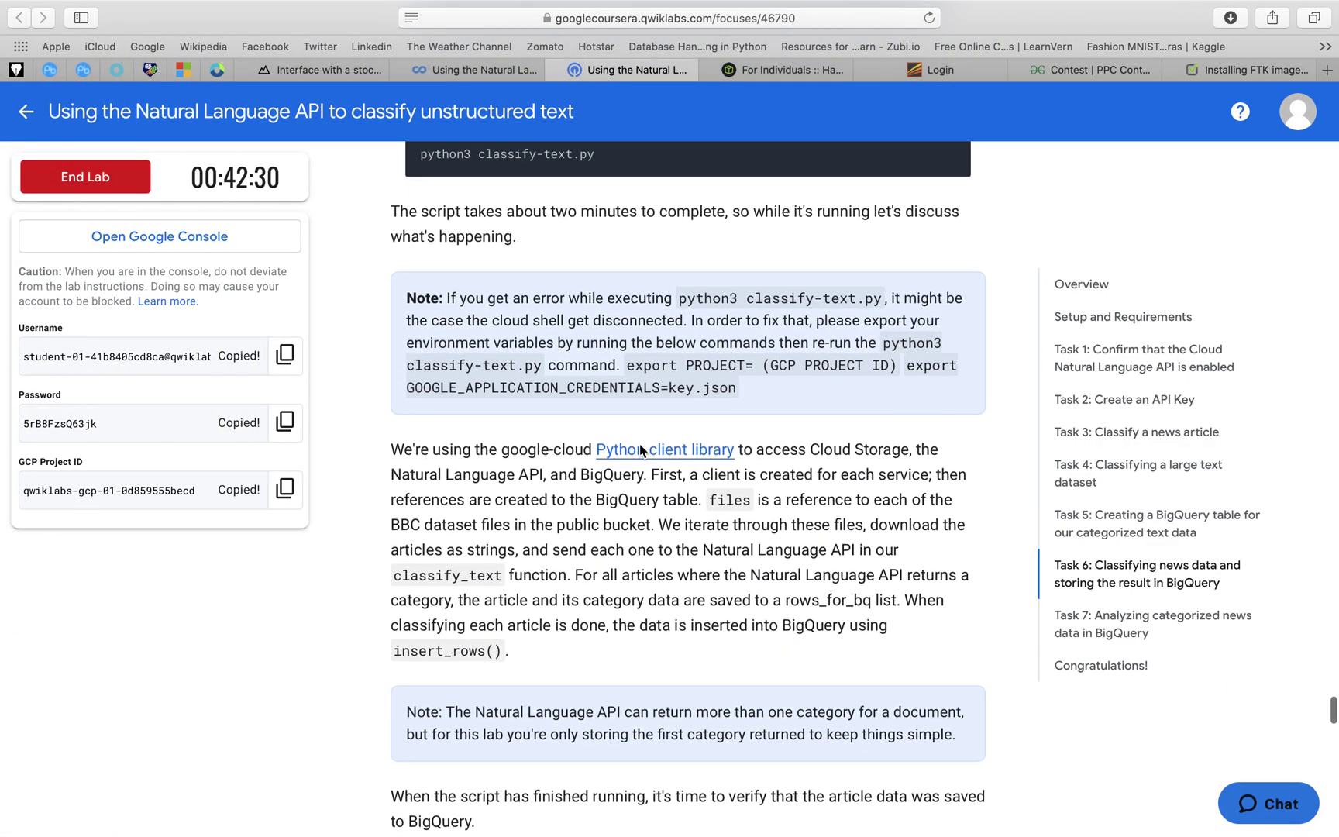
{"action": "scroll", "coordinate": [639, 443], "scroll_direction": "down", "scroll_amount": 3}
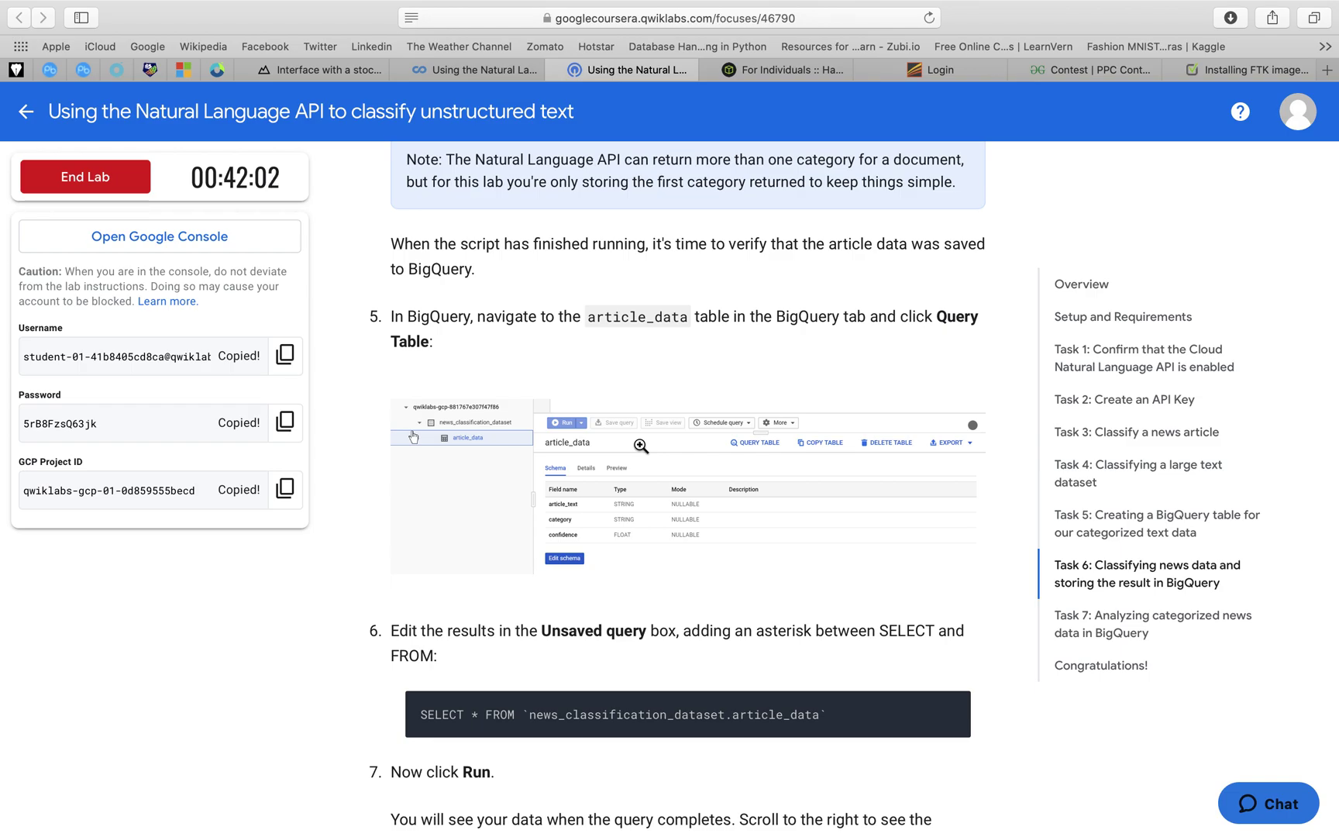
{"action": "scroll", "coordinate": [641, 446], "scroll_direction": "down", "scroll_amount": 3}
{"action": "left_click", "coordinate": [953, 602]}
- Shrink the Cloud Shell terminal in BigQuery and open the article_data table under news_classification_dataset
{"action": "key", "text": "ctrl+Right"}
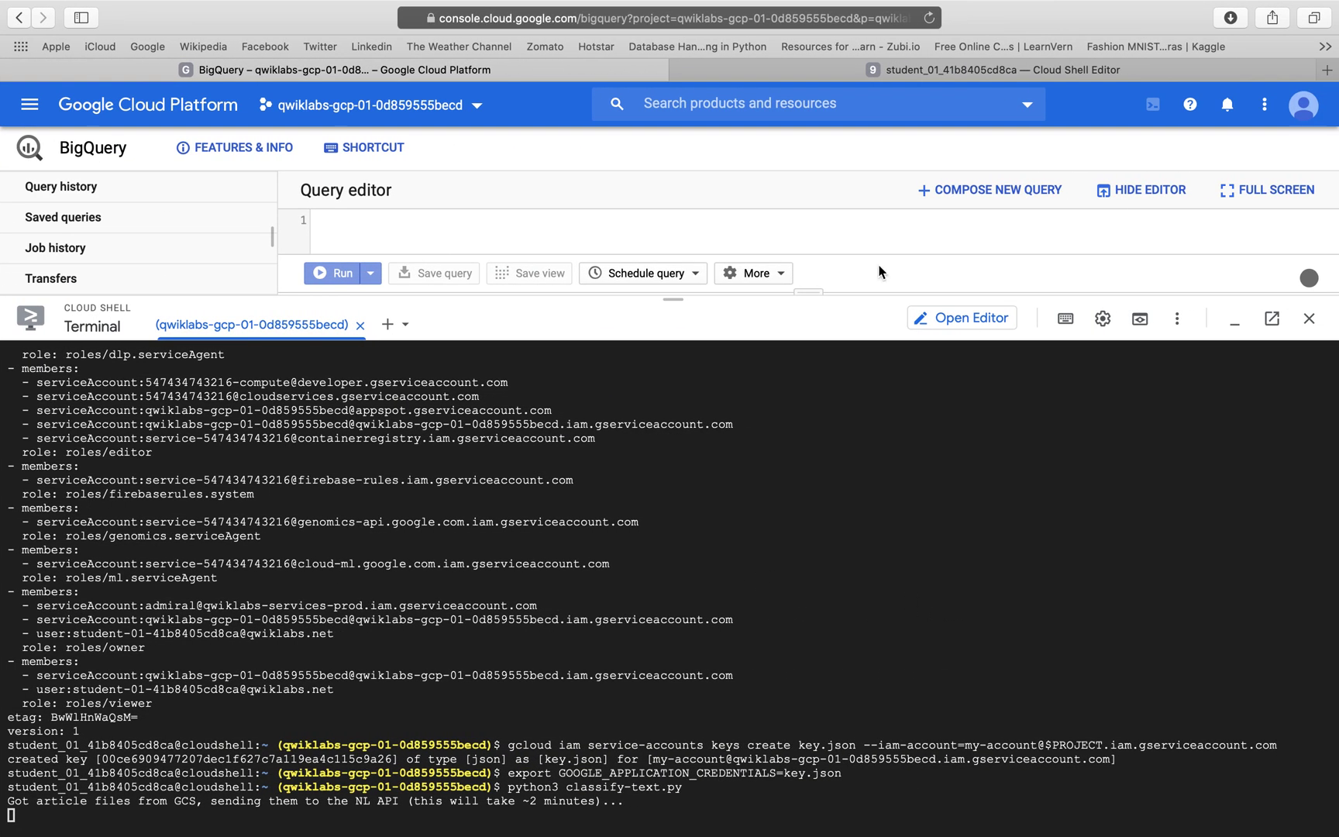
{"action": "left_click_drag", "start_coordinate": [662, 298], "coordinate": [649, 595]}
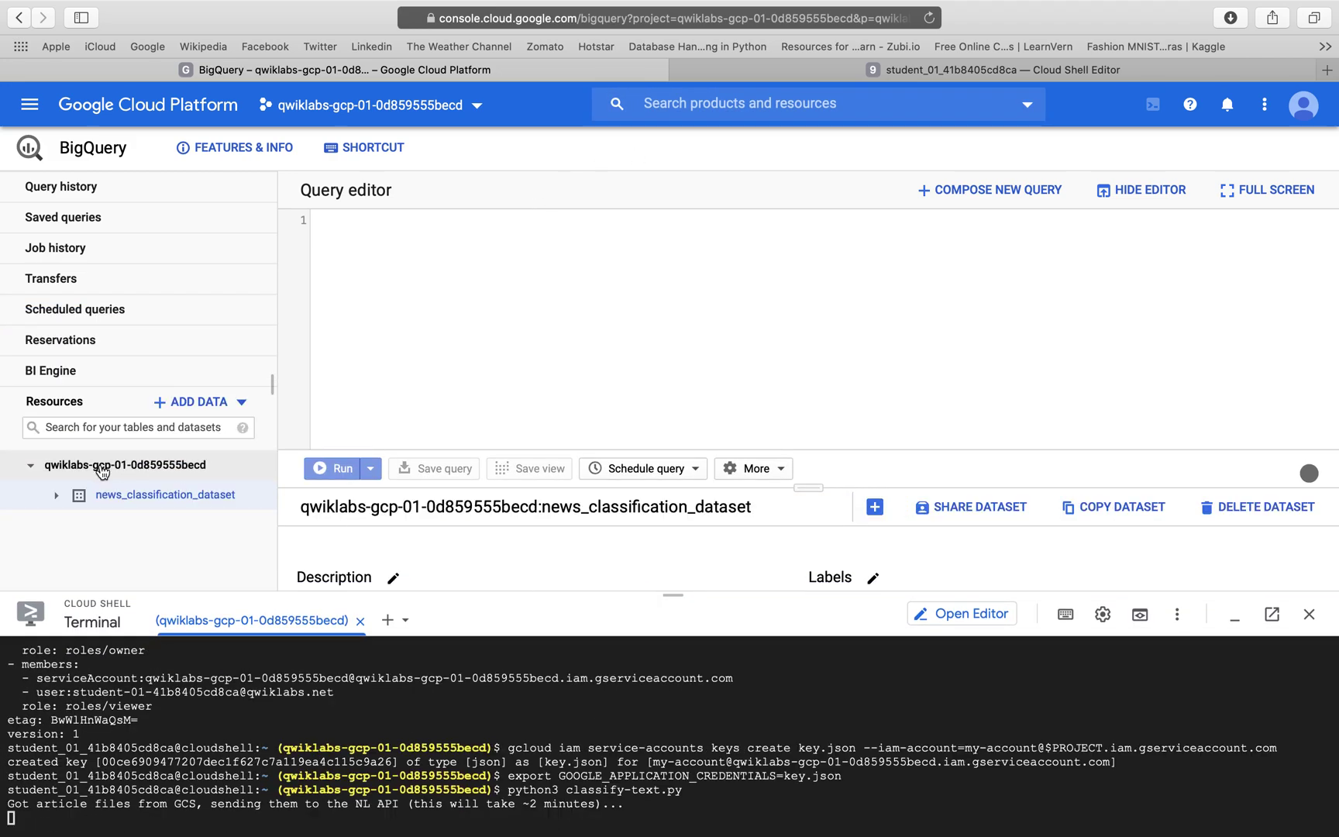
{"action": "left_click", "coordinate": [56, 496]}
{"action": "left_click", "coordinate": [141, 525]}
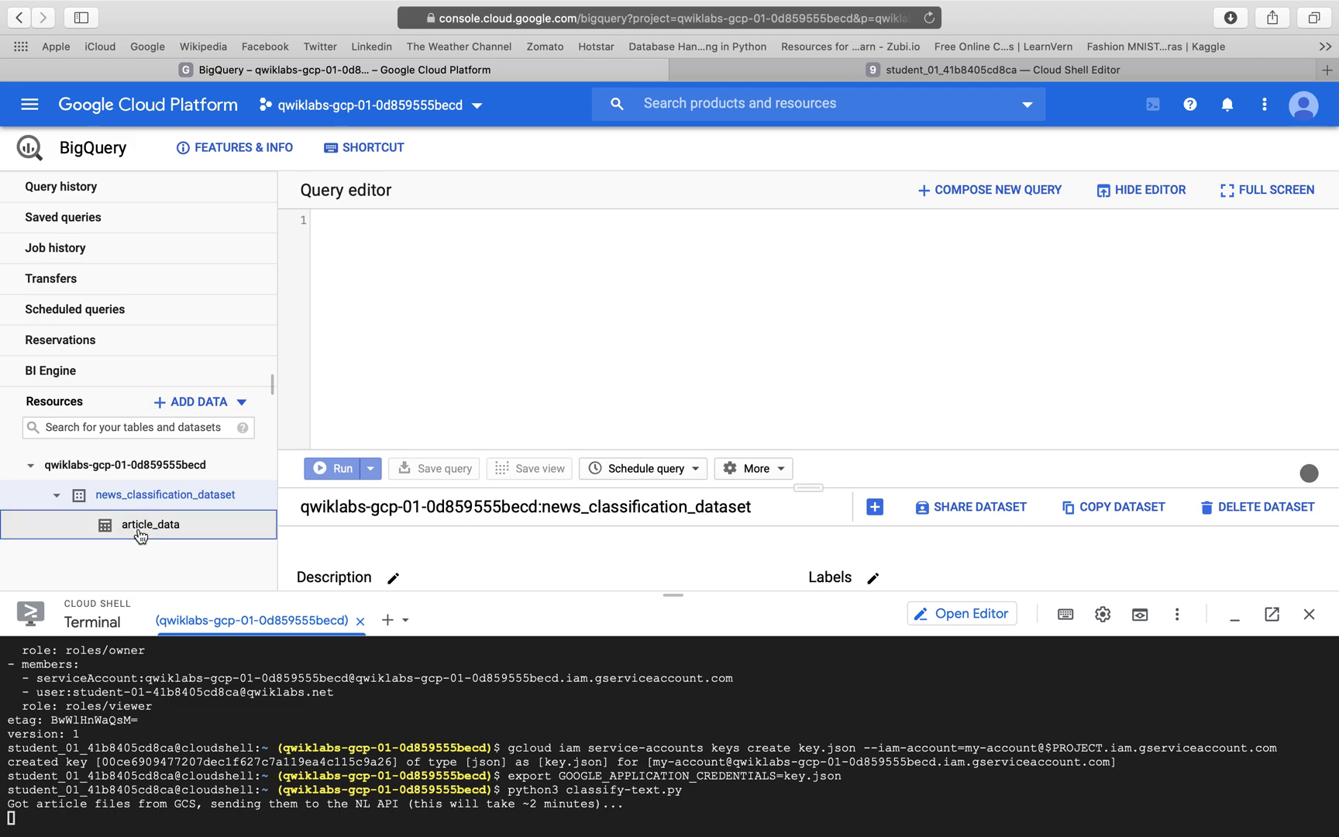
- Paste SELECT * FROM `news_classification_dataset.article_data` into the query editor, run it and minimize Cloud Shell to show the results
{"action": "left_click", "coordinate": [554, 293]}
{"action": "key", "text": "super+v"}
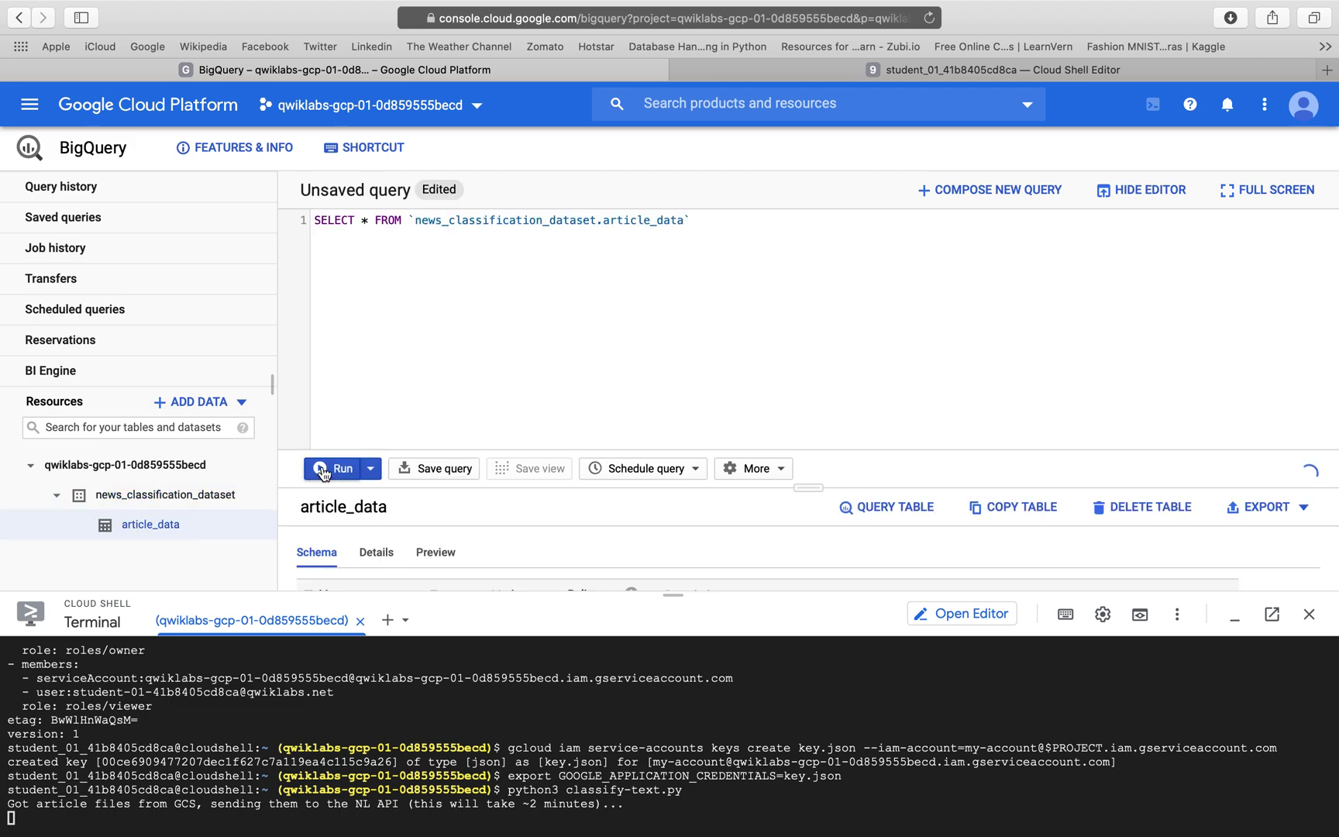
{"action": "left_click", "coordinate": [323, 470]}
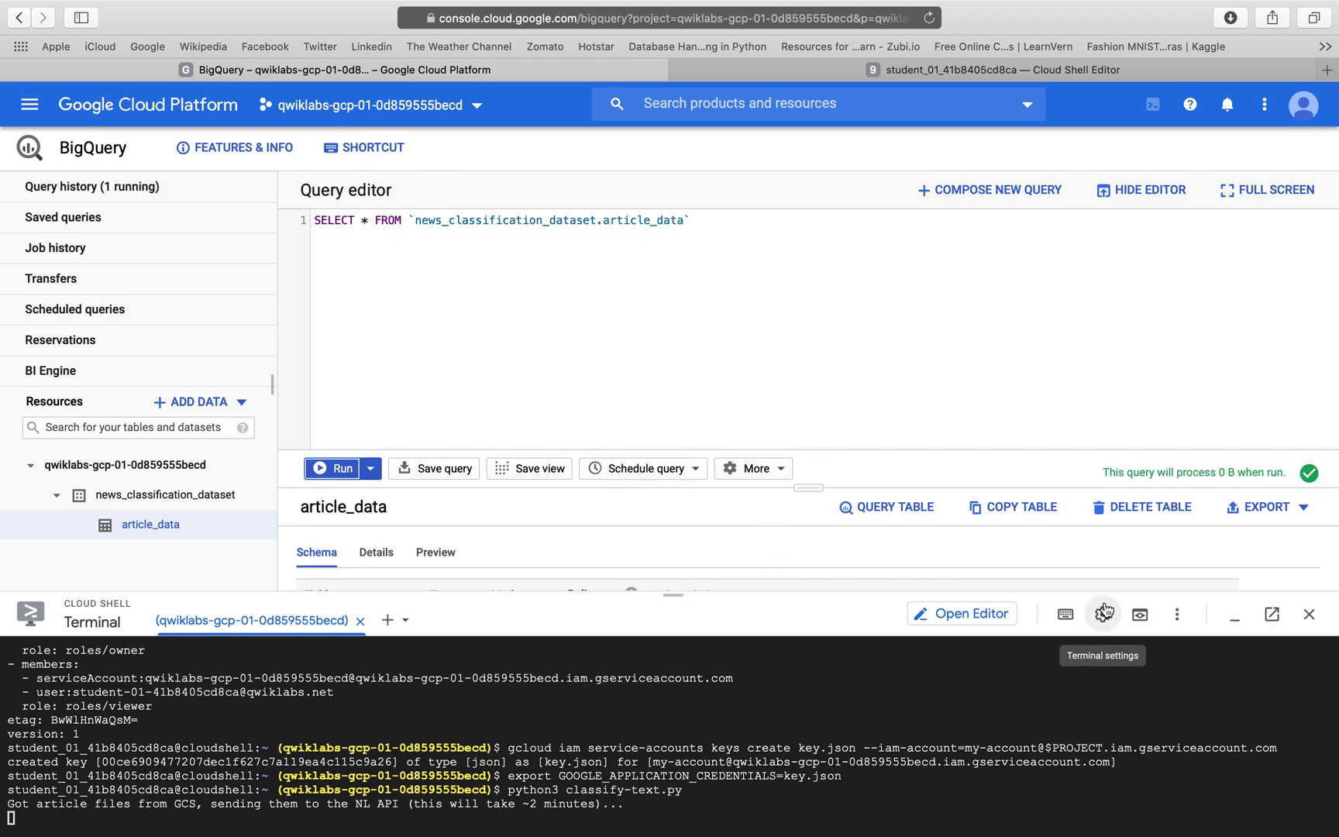
{"action": "left_click", "coordinate": [1234, 615]}
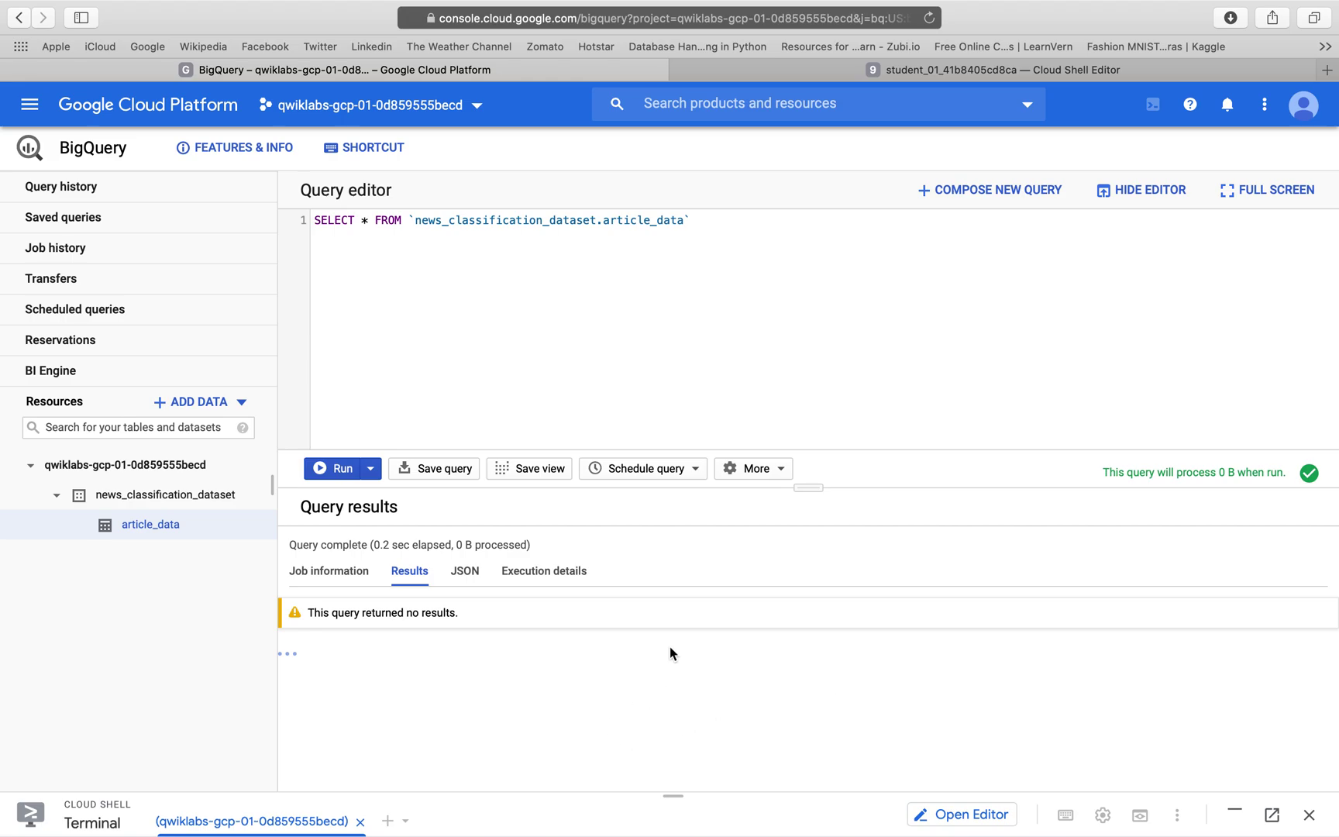
- Copy the lab's Task 7 query that counts articles per category, and expand Cloud Shell to check the script's progress
{"action": "key", "text": "super+grave"}
{"action": "scroll", "coordinate": [669, 647], "scroll_direction": "down", "scroll_amount": 3}
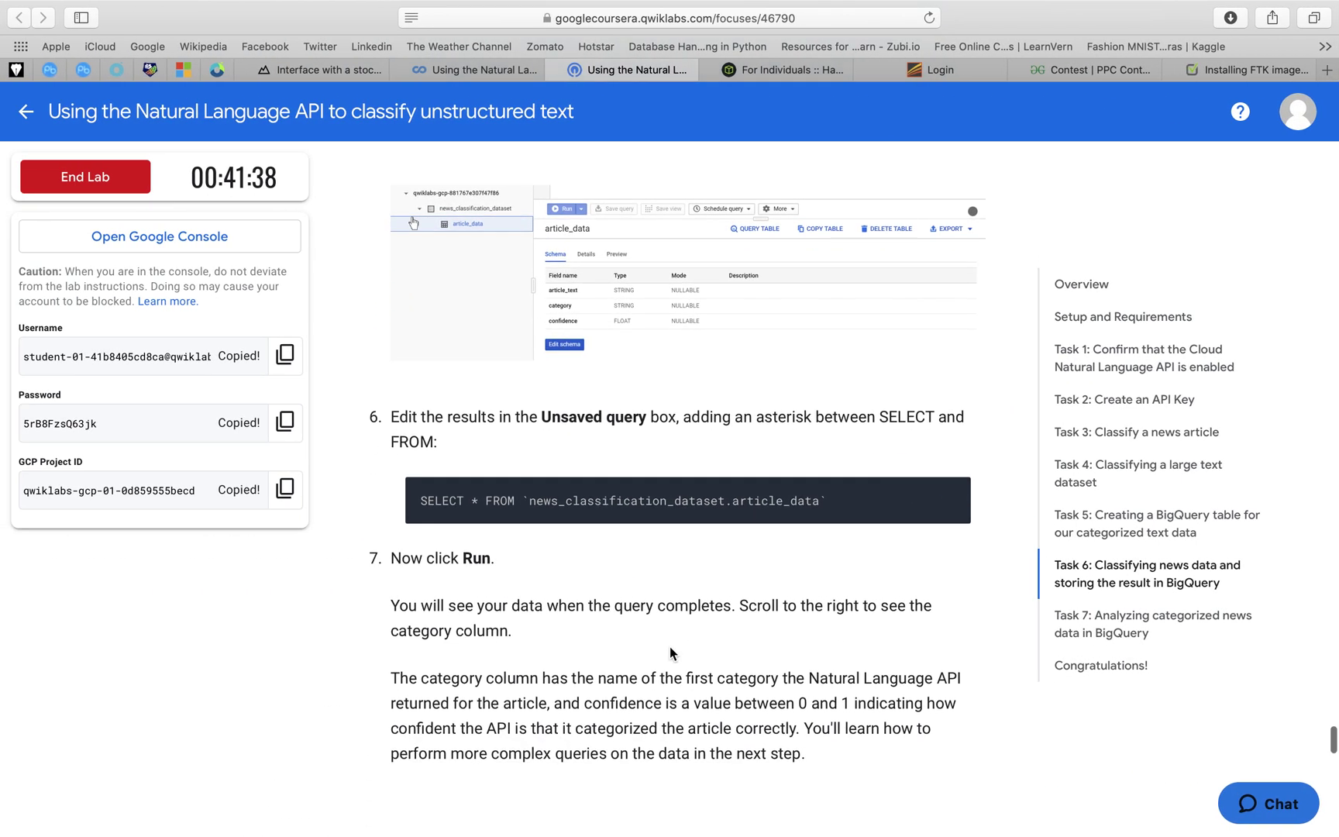
{"action": "scroll", "coordinate": [671, 654], "scroll_direction": "down", "scroll_amount": 2}
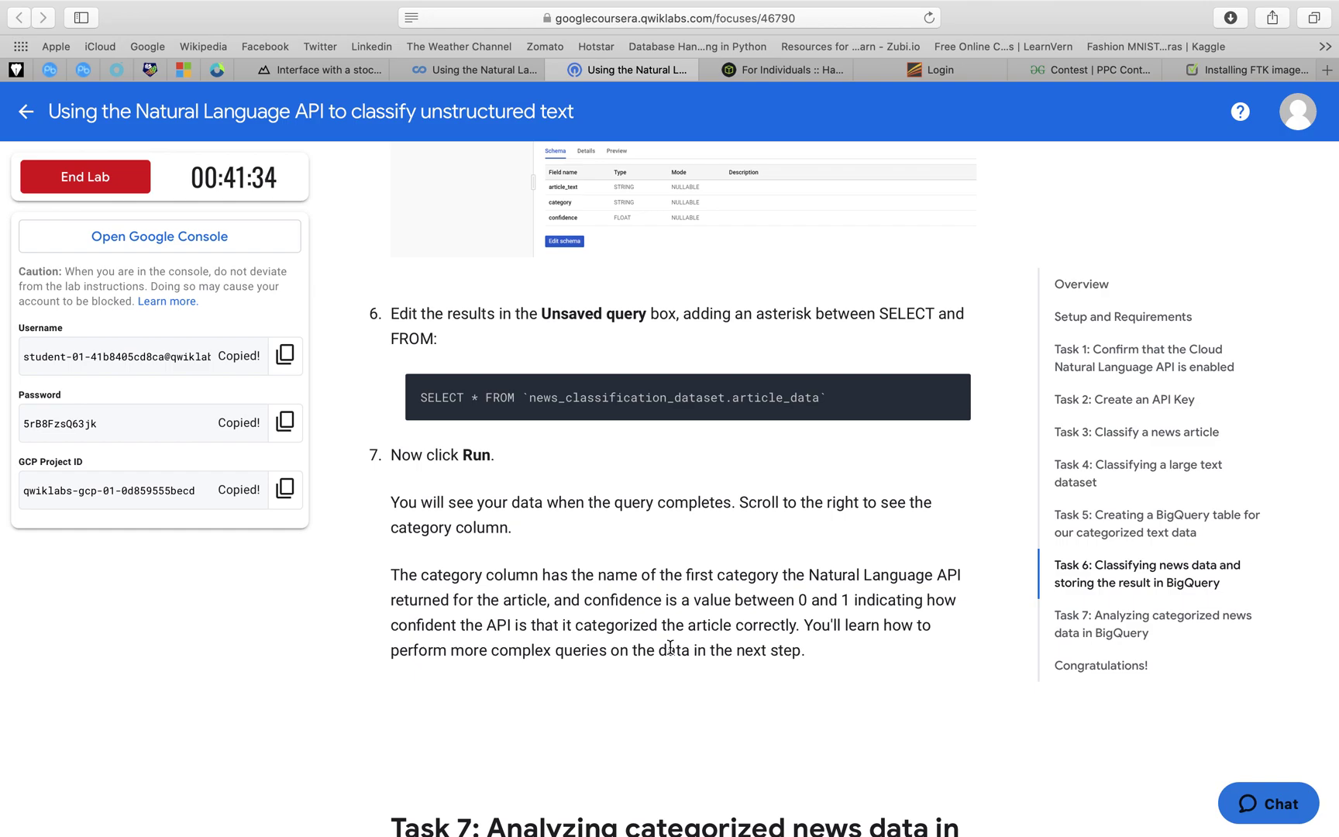
{"action": "scroll", "coordinate": [670, 647], "scroll_direction": "down", "scroll_amount": 4}
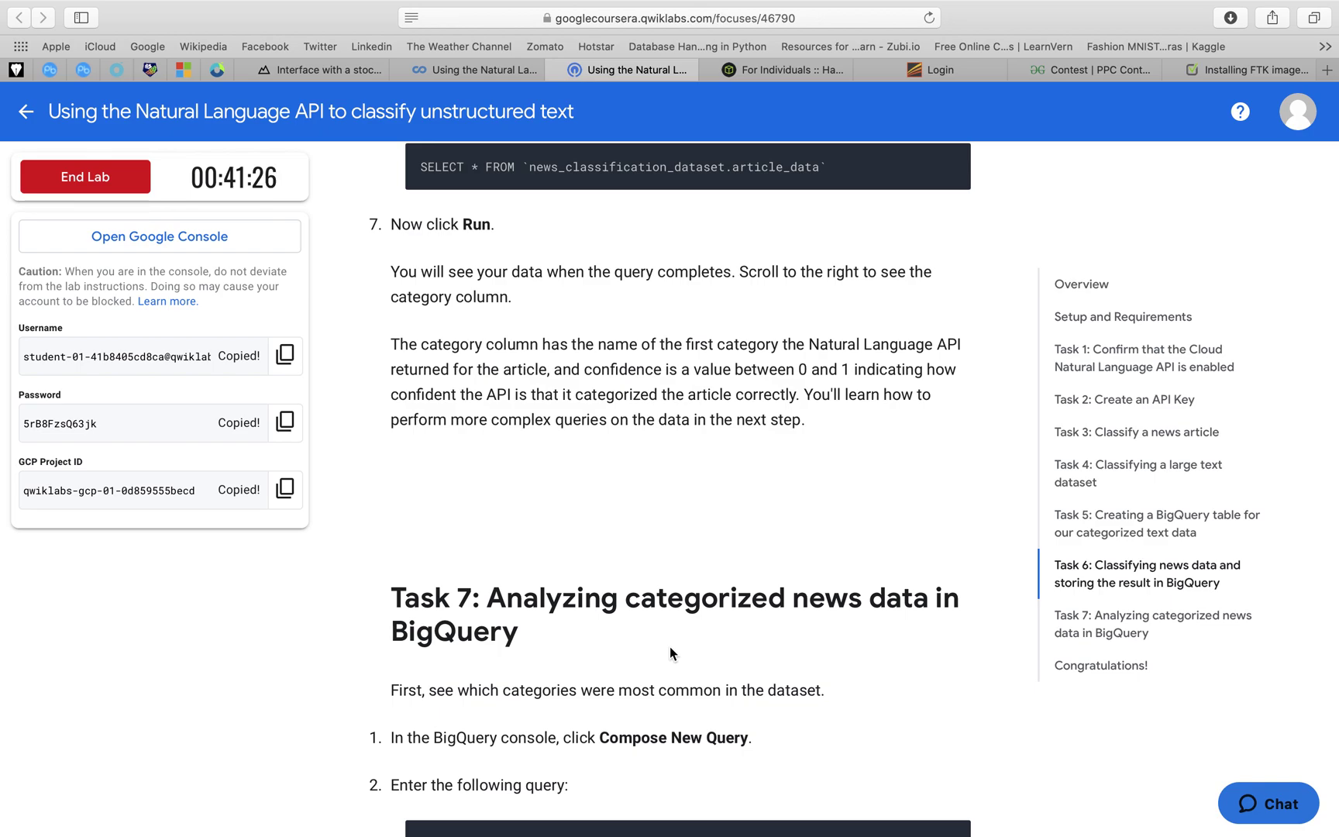
{"action": "scroll", "coordinate": [669, 654], "scroll_direction": "down", "scroll_amount": 5}
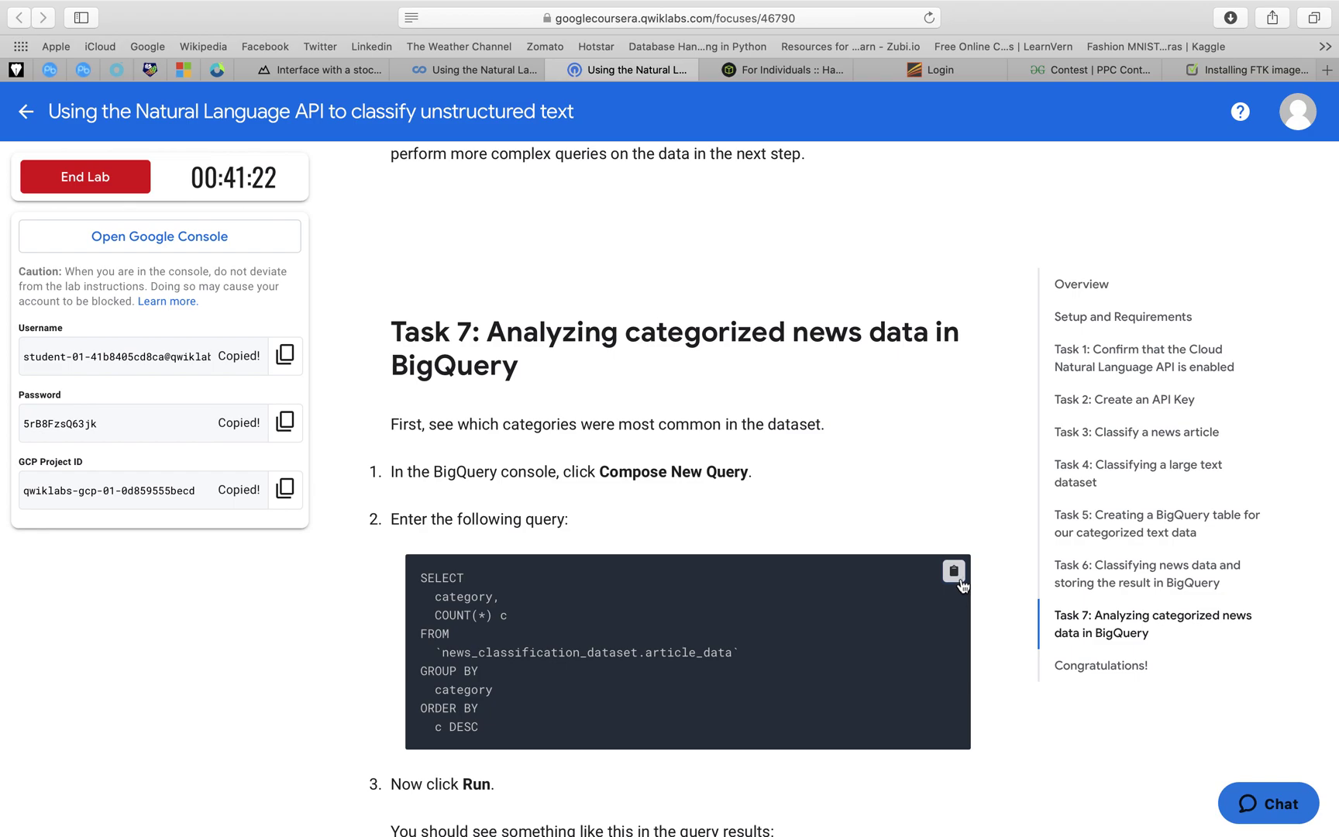
{"action": "left_click", "coordinate": [954, 573]}
{"action": "key", "text": "ctrl+Right"}
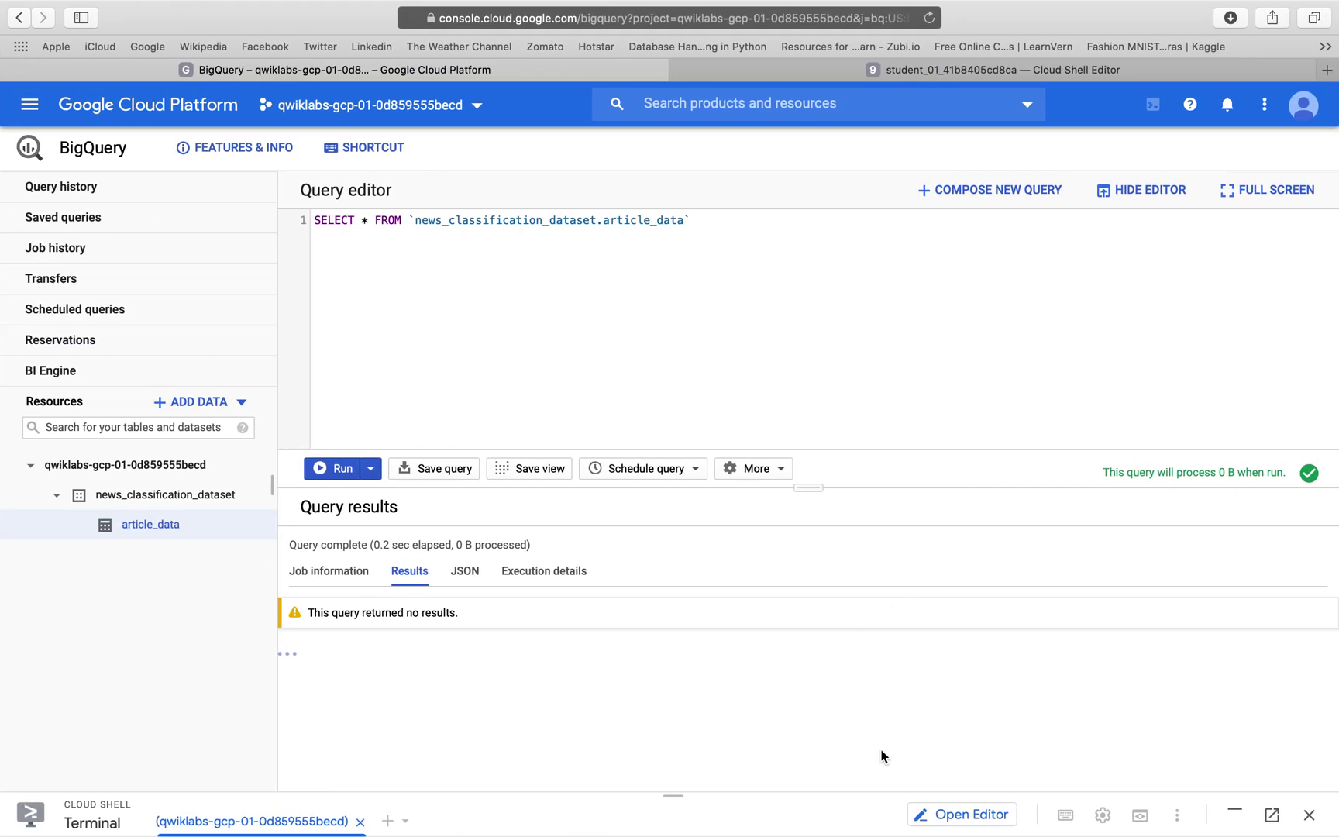
{"action": "left_click_drag", "start_coordinate": [675, 795], "coordinate": [723, 448]}
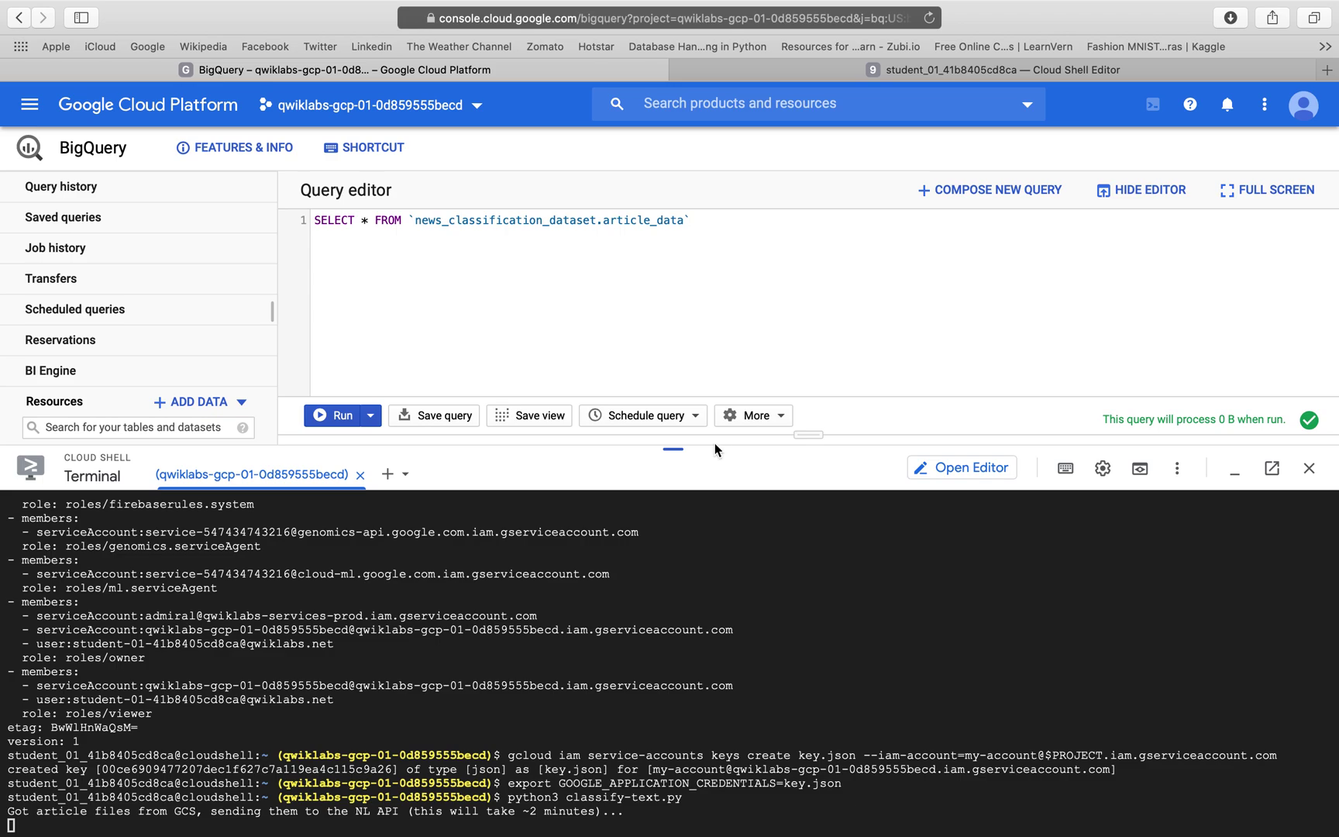
- Open the Google Cloud Platform home page in a new private tab and switch to that tab
{"action": "right_click", "coordinate": [37, 111]}
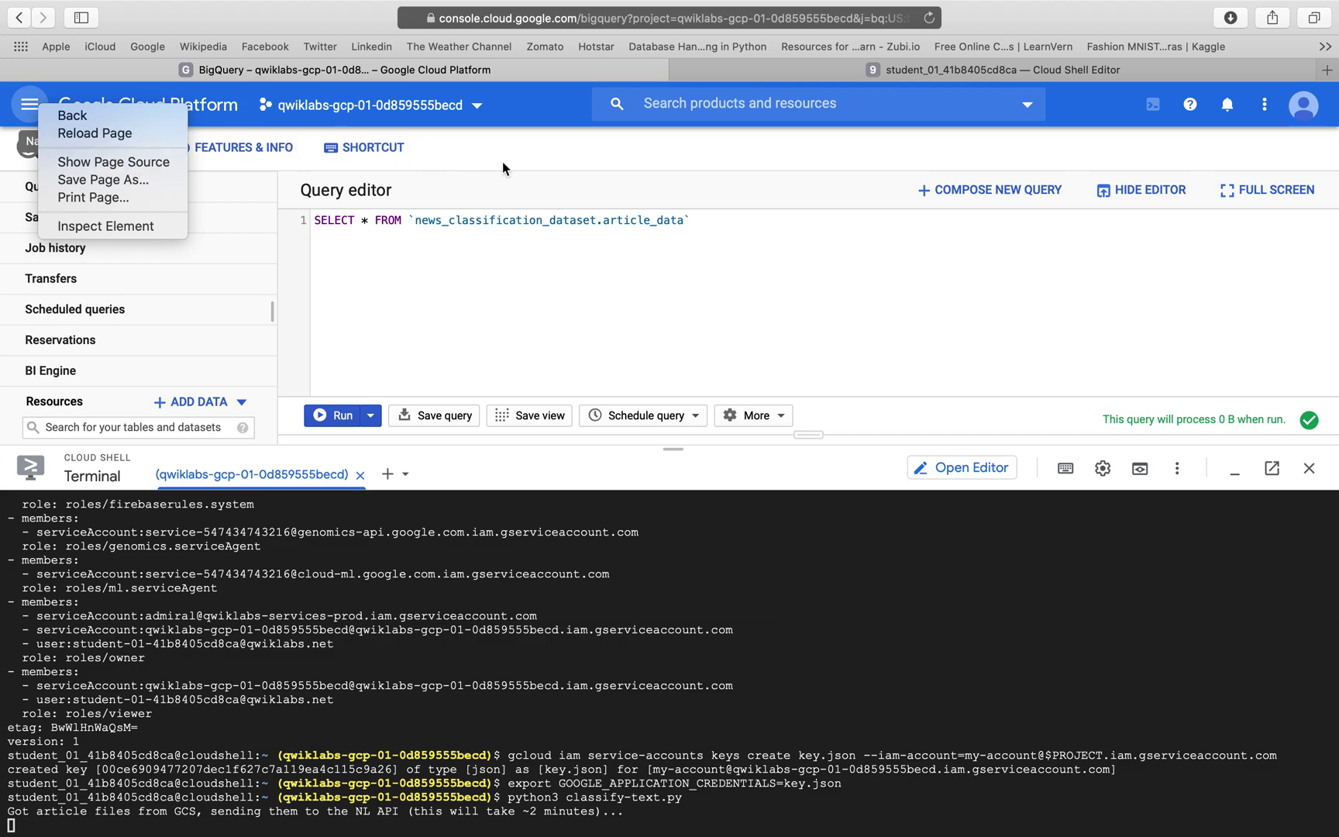
{"action": "left_click", "coordinate": [536, 171]}
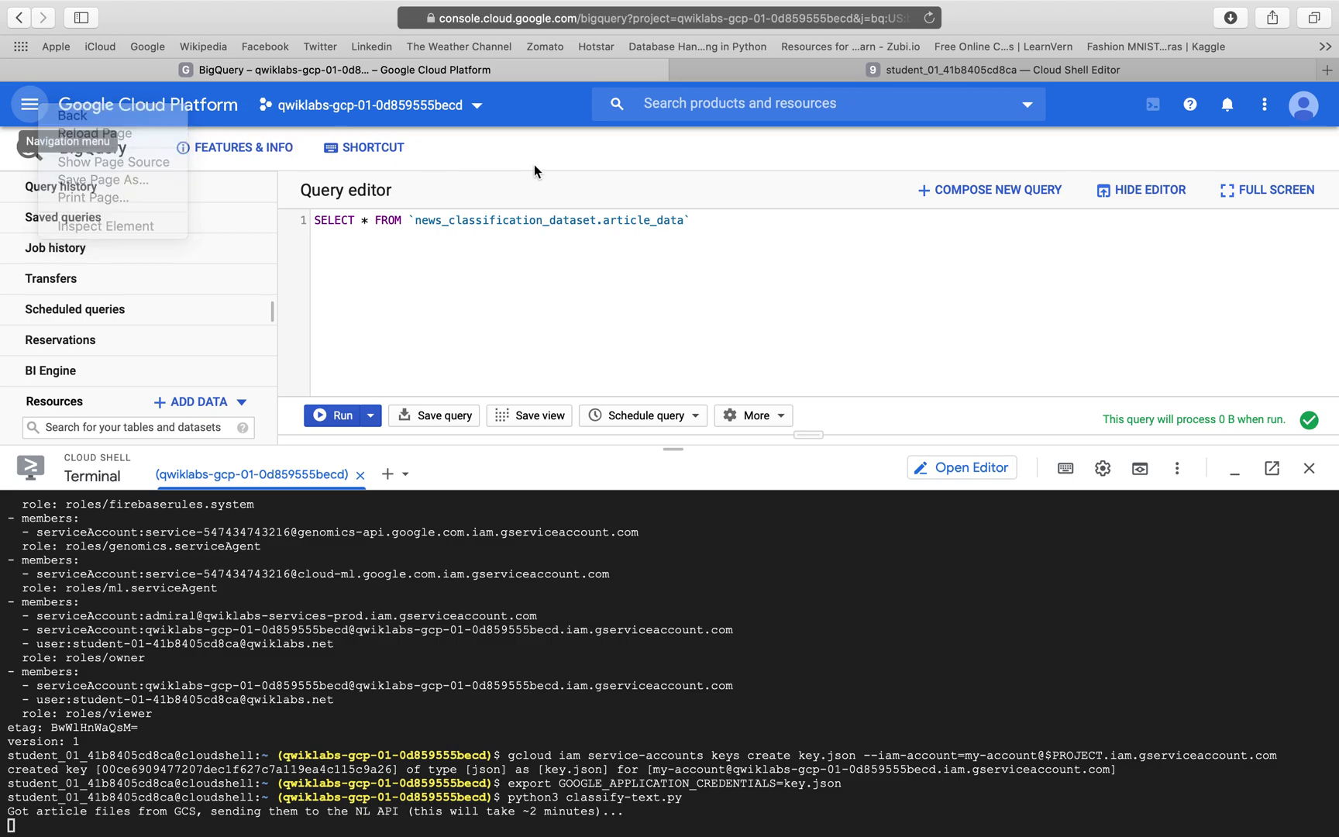
{"action": "right_click", "coordinate": [155, 101]}
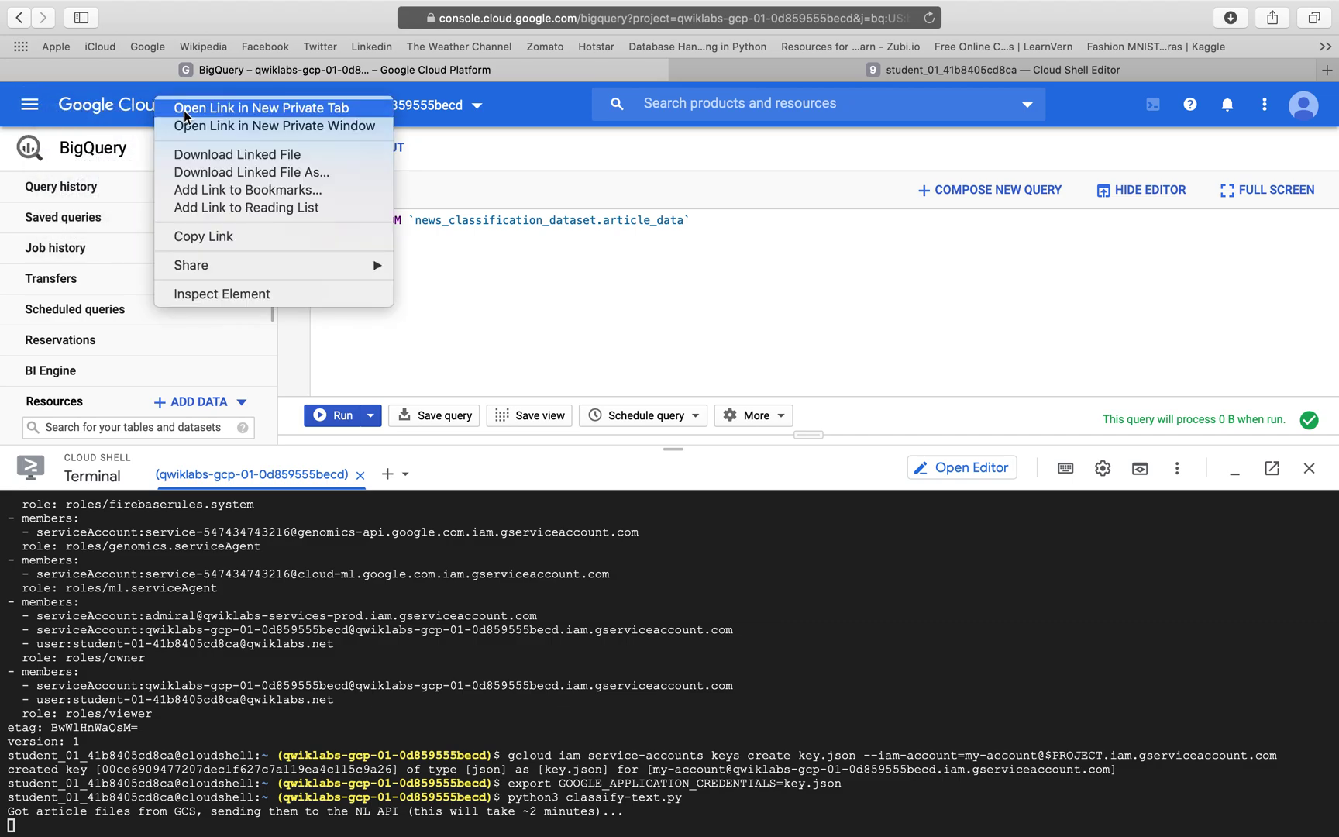
{"action": "left_click", "coordinate": [185, 109]}
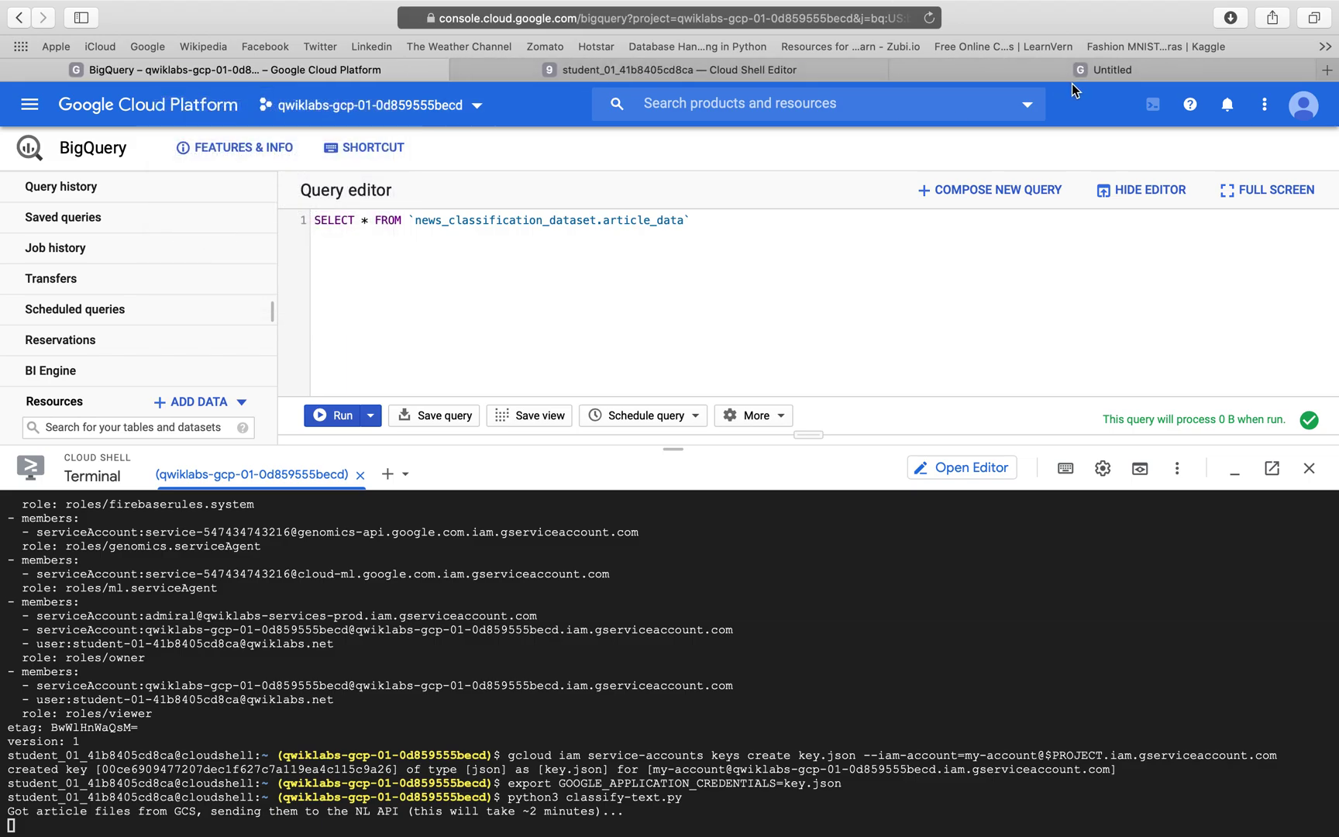
{"action": "left_click", "coordinate": [1088, 69]}
- Copy the lab username and submit it as the email on the Google sign-in page
{"action": "key", "text": "ctrl+Left"}
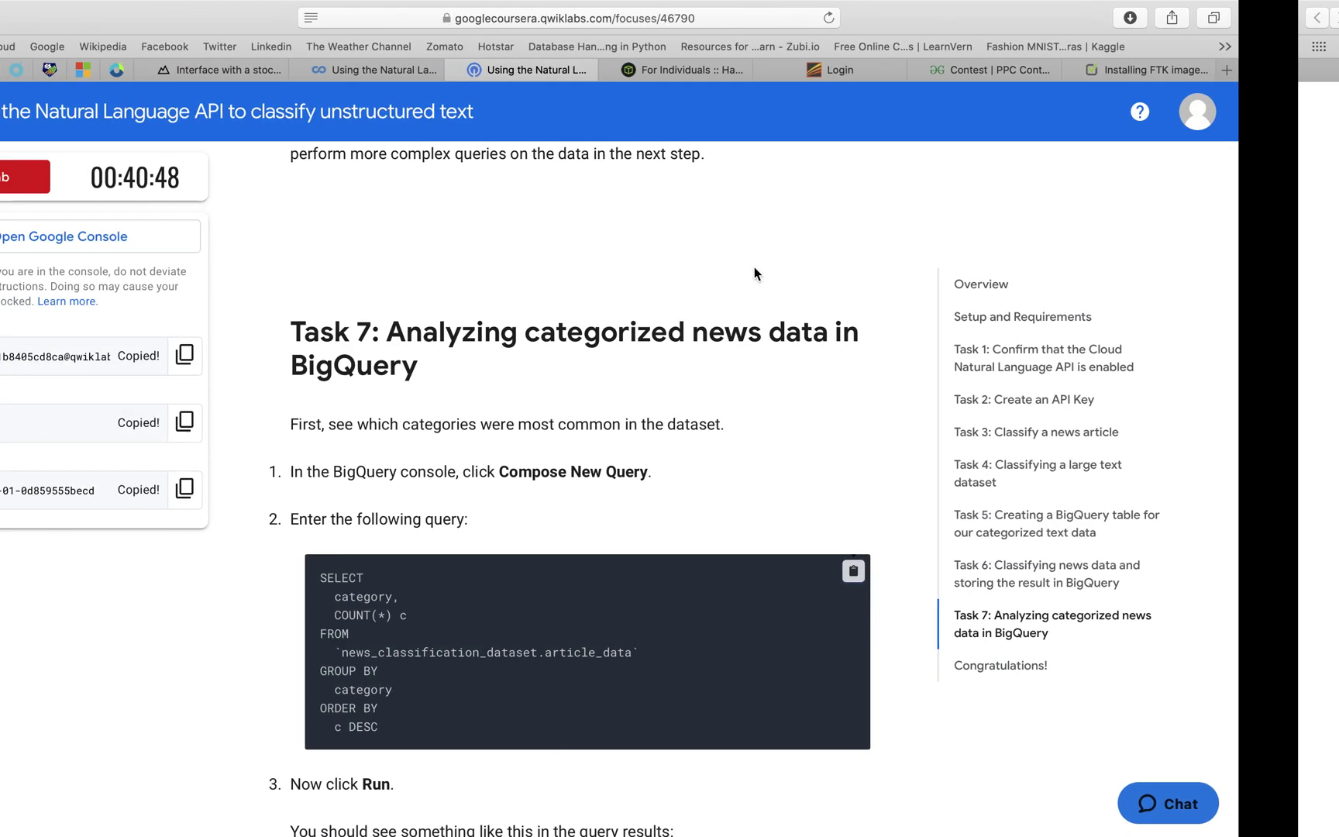
{"action": "left_click", "coordinate": [284, 355]}
{"action": "key", "text": "ctrl+Right"}
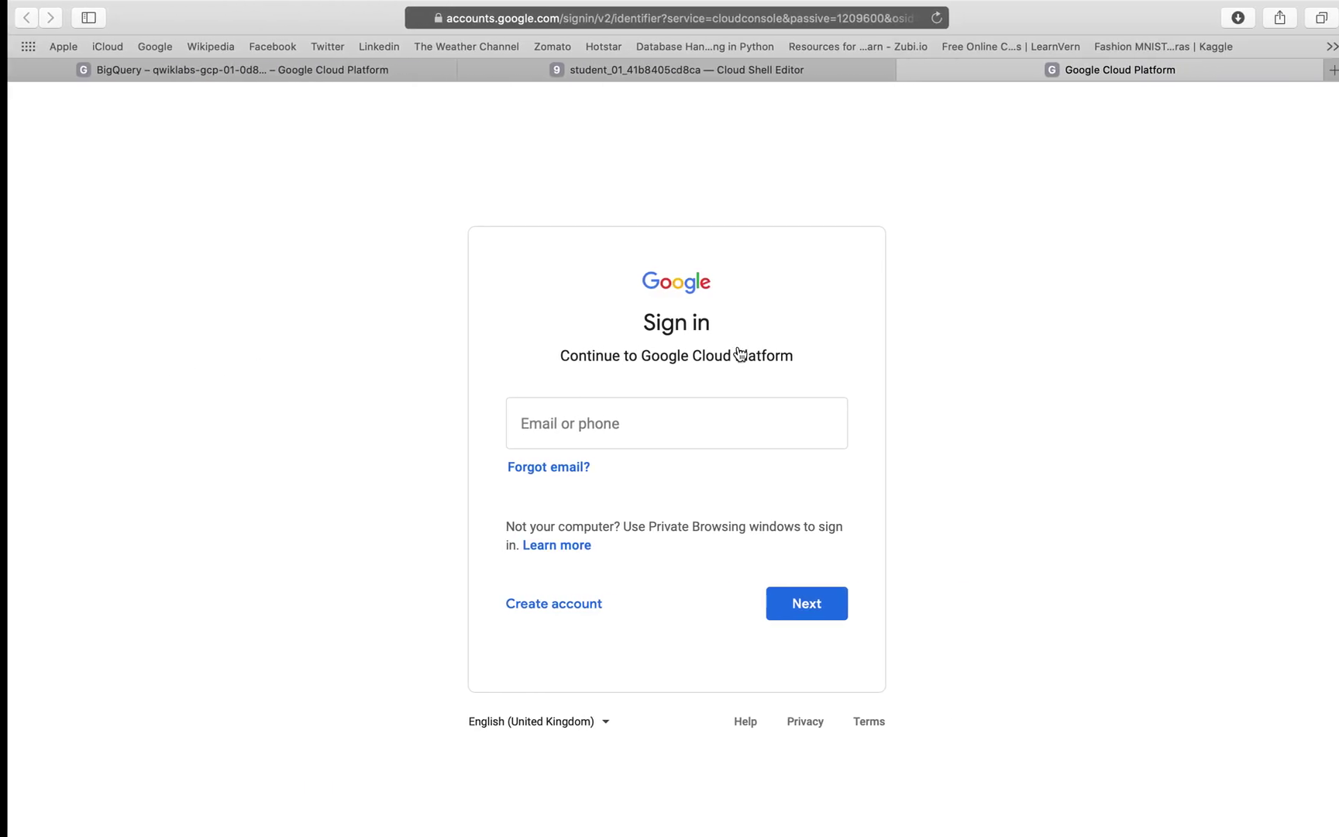
{"action": "left_click", "coordinate": [680, 417]}
{"action": "key", "text": "super+v"}
{"action": "key", "text": "Return"}
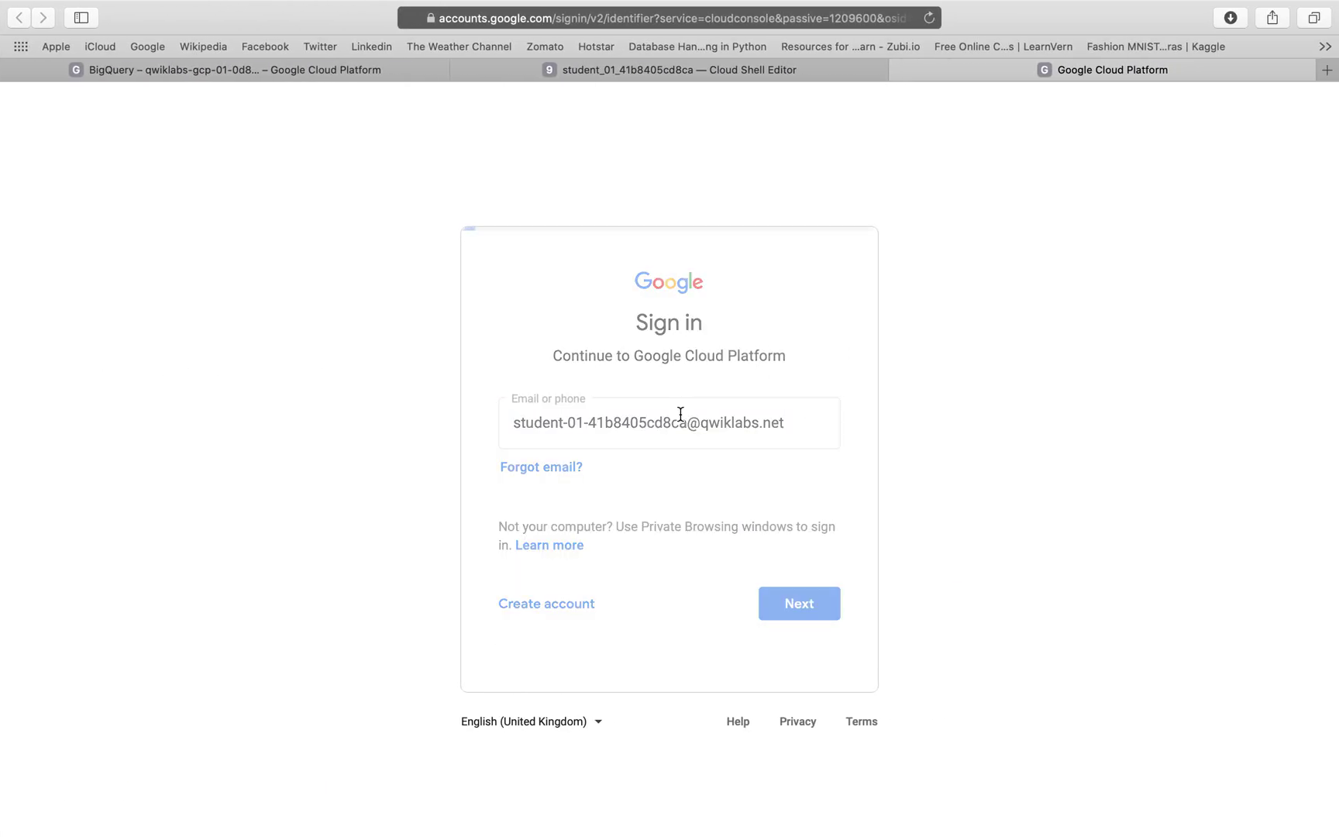
- Copy the lab account password, enter it in the password field and sign in to Google Cloud Platform
{"action": "key", "text": "ctrl+Left"}
{"action": "left_click", "coordinate": [285, 425]}
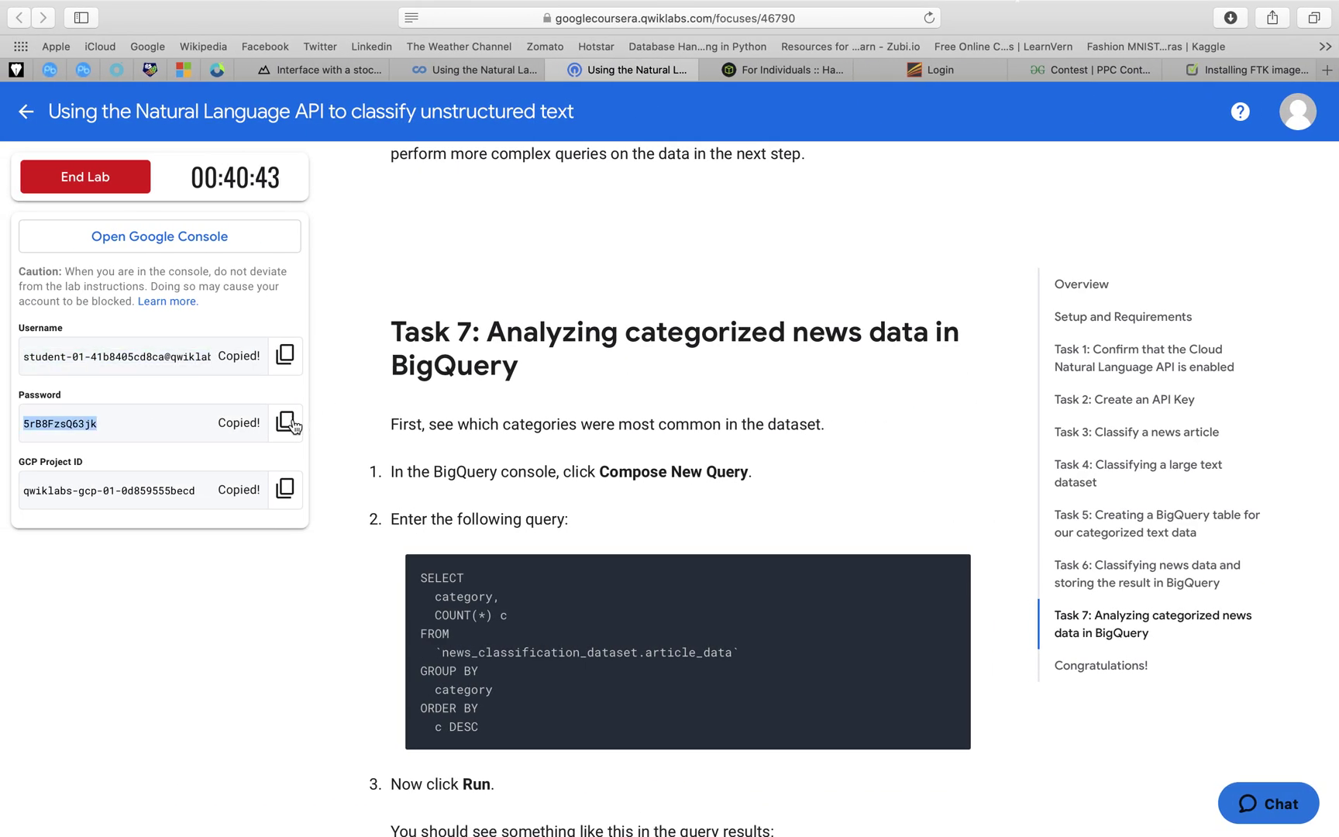
{"action": "key", "text": "ctrl+Right"}
{"action": "key", "text": "super+v"}
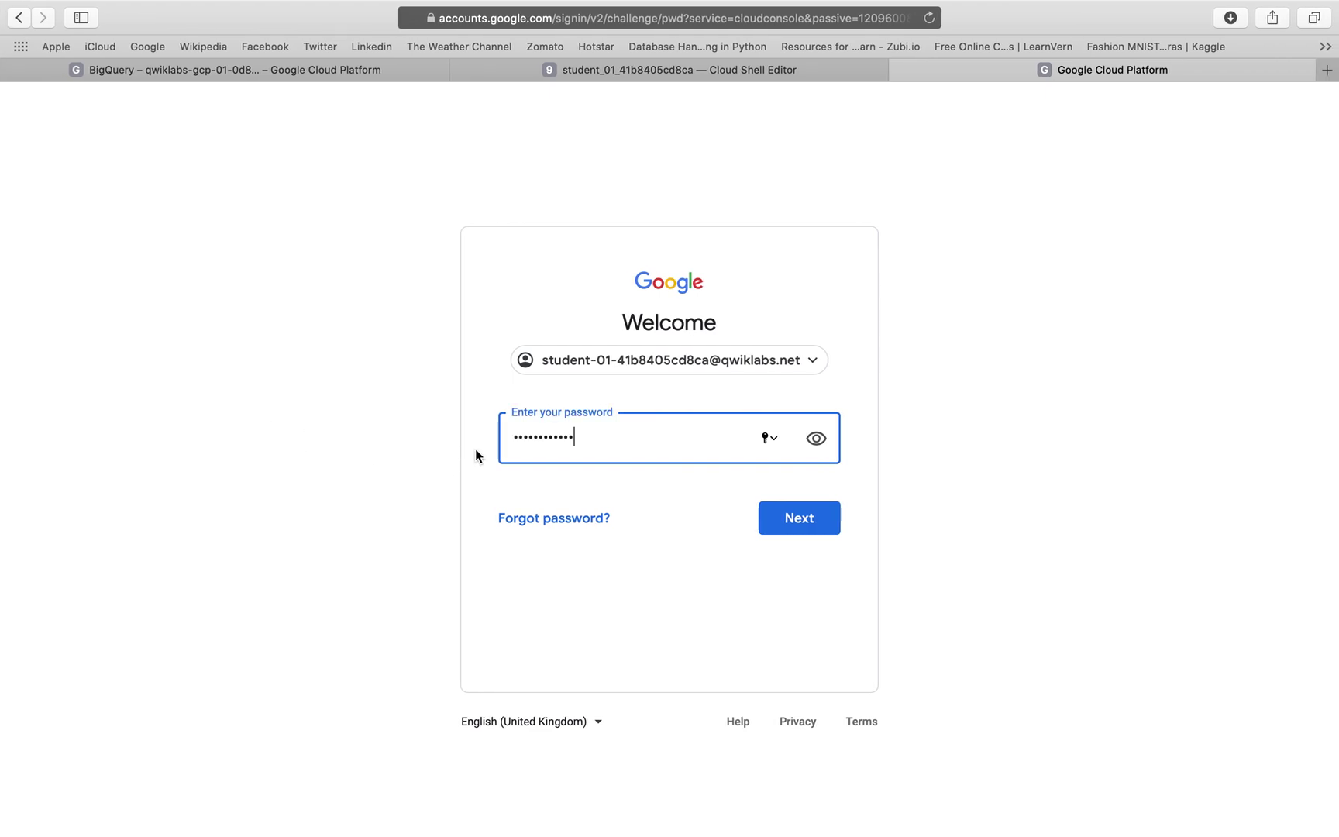
{"action": "key", "text": "Return"}
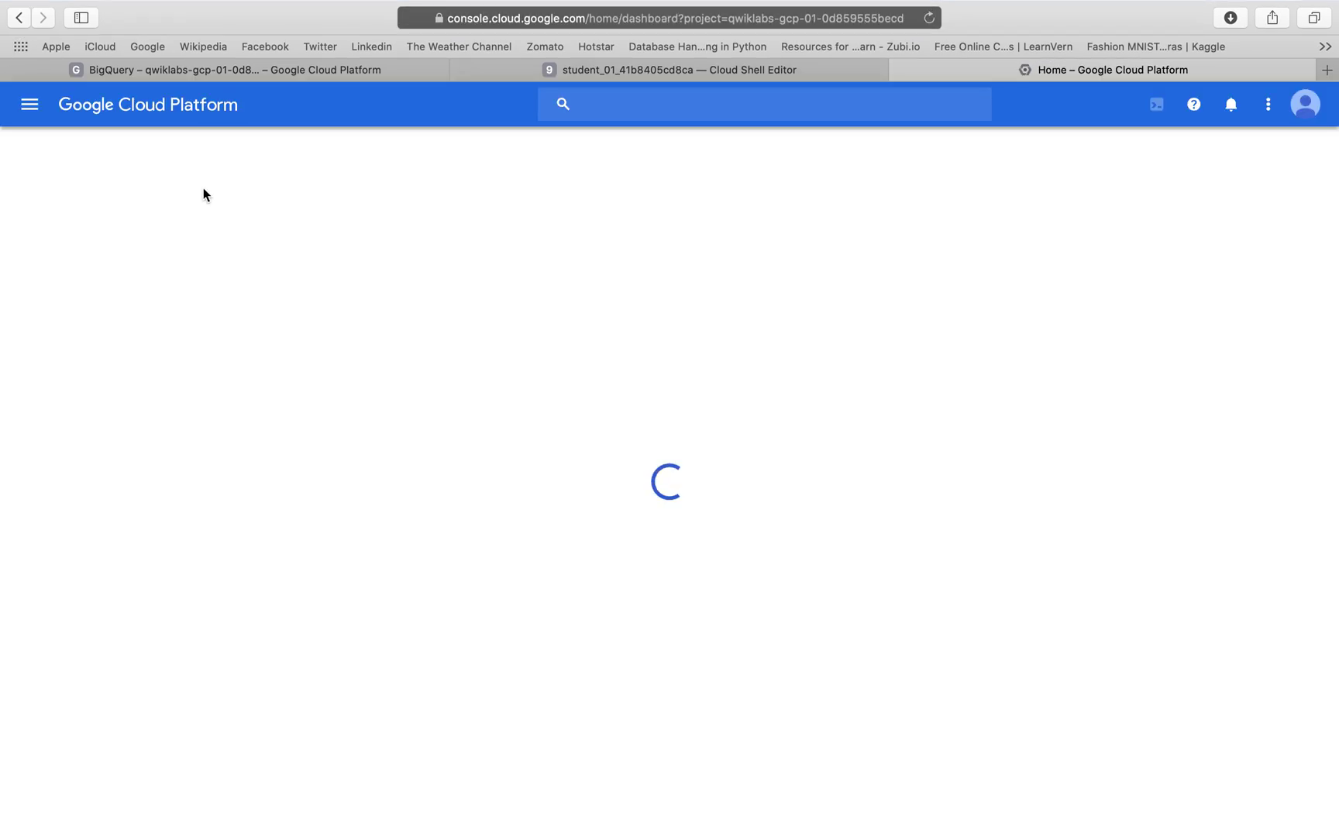
- Open the Compute Engine VM instances page and start creating a new VM instance
{"action": "left_click", "coordinate": [30, 105]}
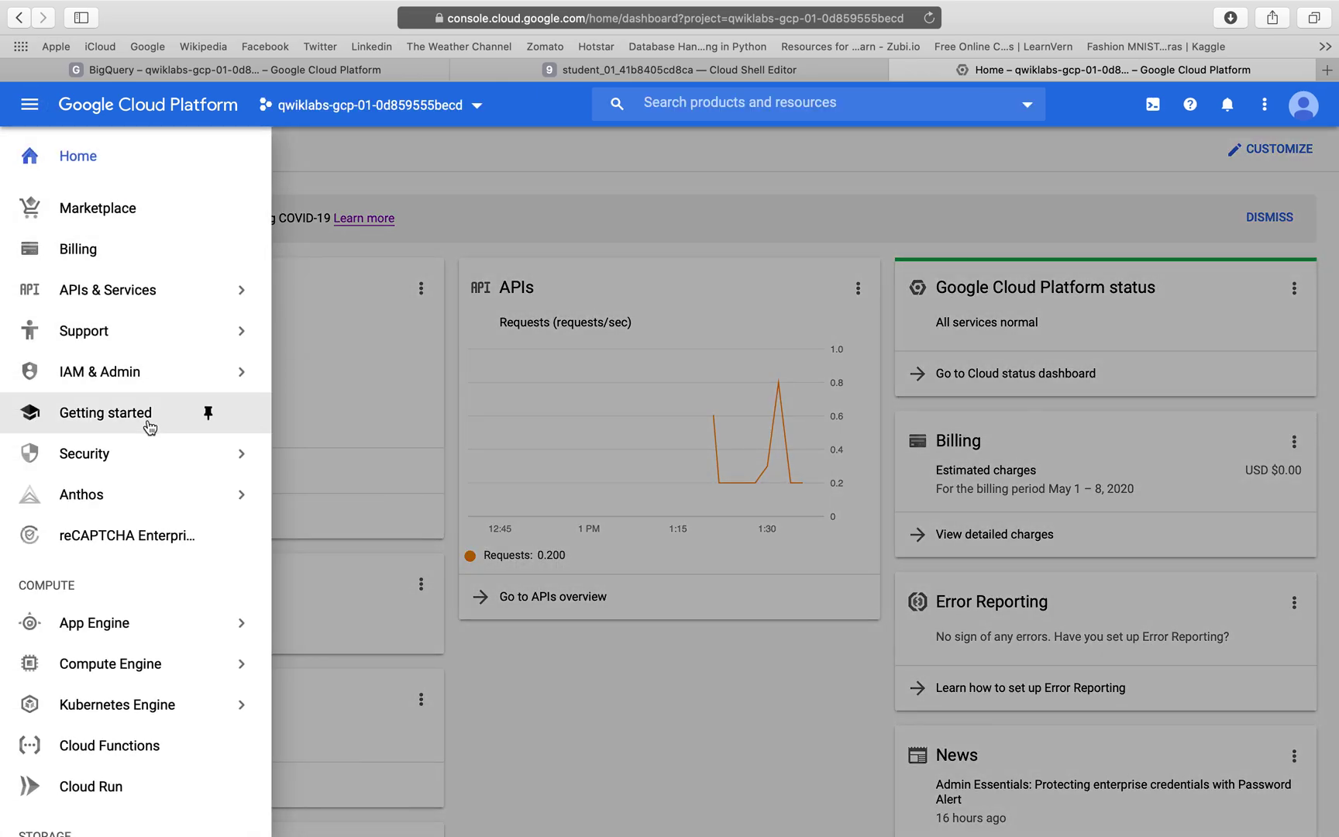
{"action": "mouse_move", "coordinate": [180, 697]}
{"action": "mouse_move", "coordinate": [142, 664]}
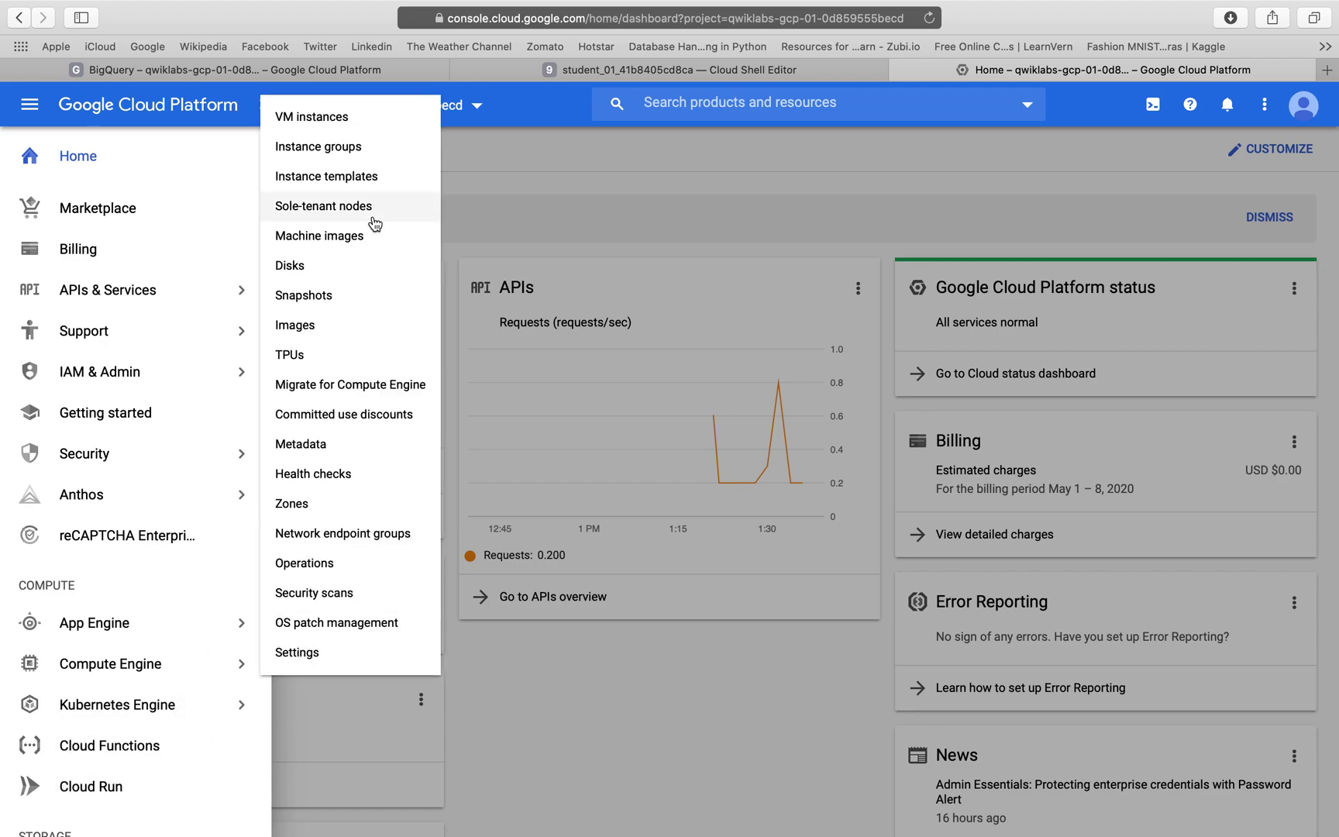
{"action": "left_click", "coordinate": [367, 124]}
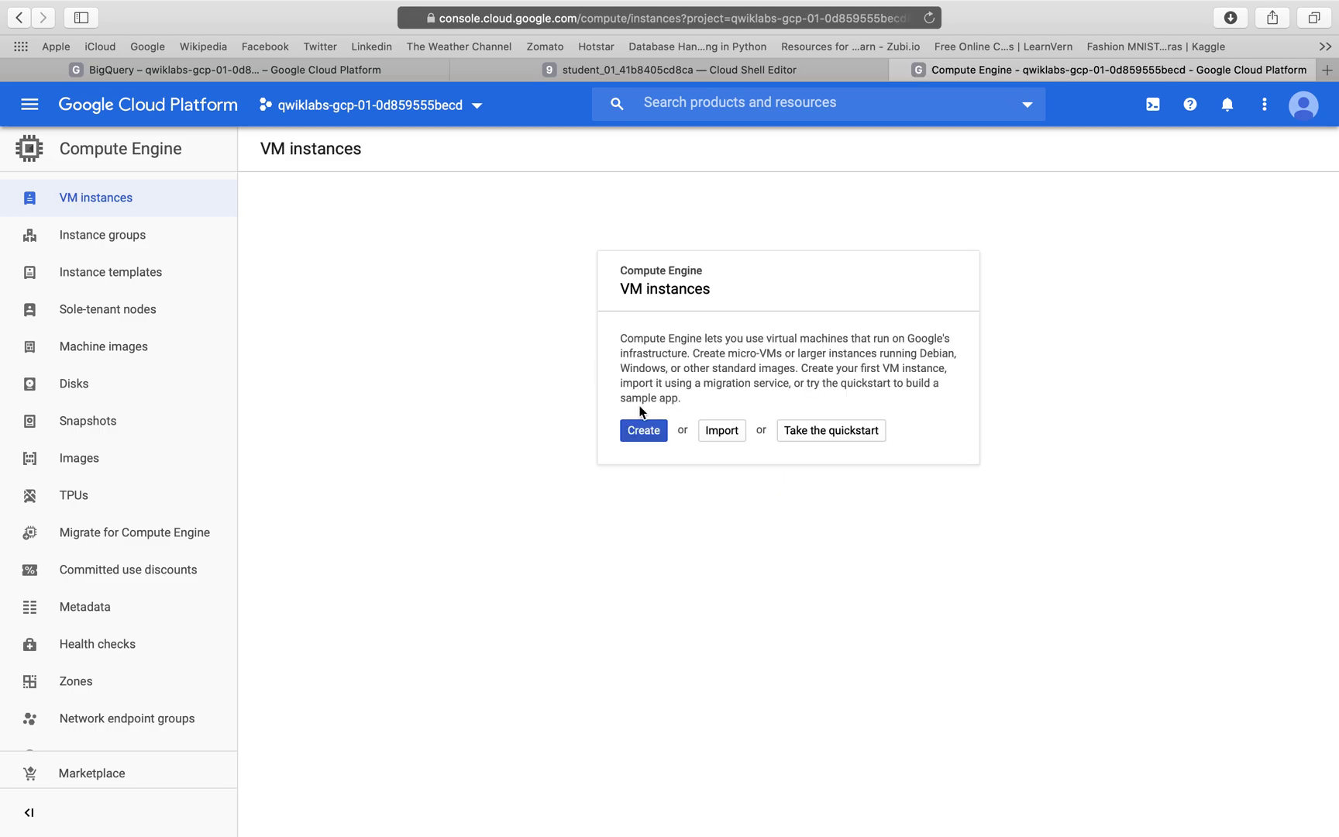
{"action": "left_click", "coordinate": [642, 430]}
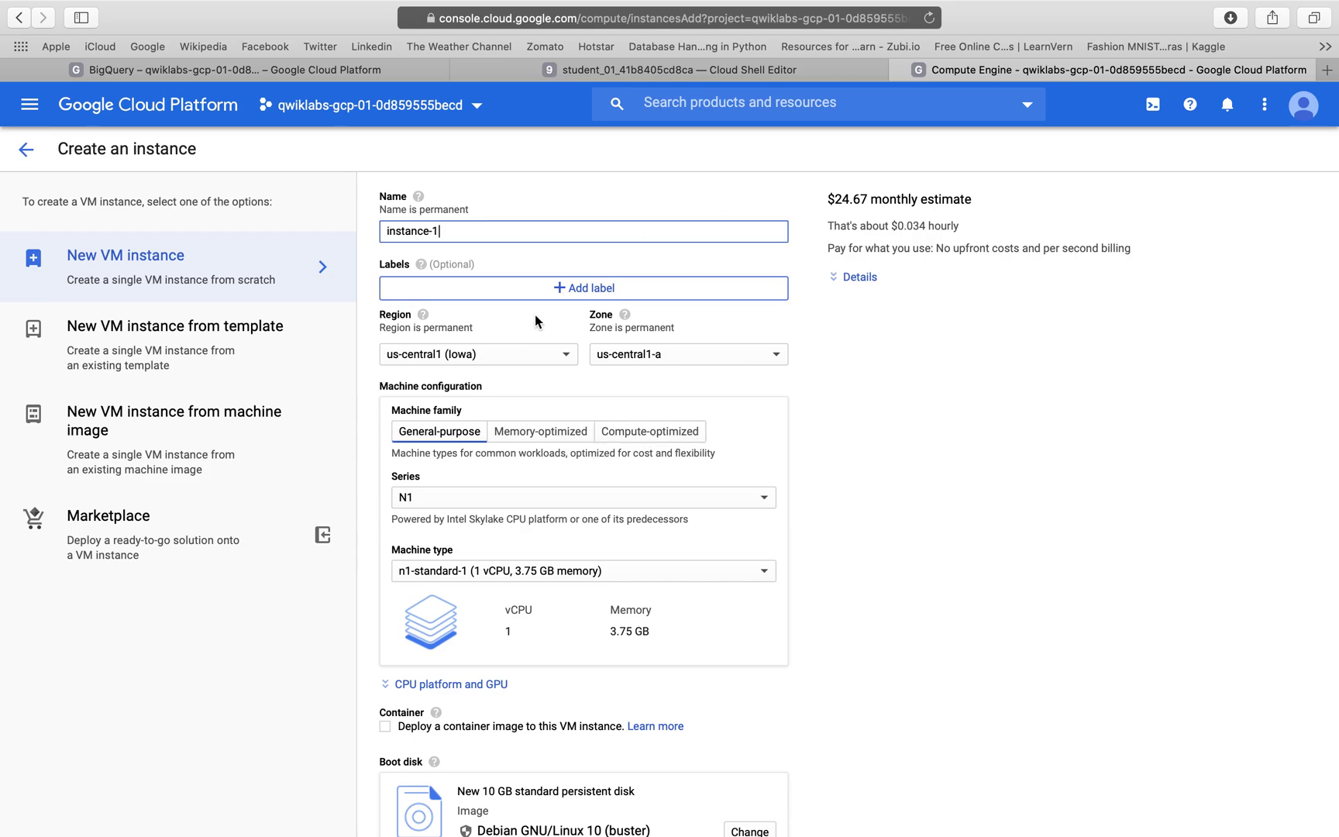
- Look through the available regions in the Americas, Europe and Asia Pacific for the new VM instance, leaving the selection as it is
{"action": "left_click", "coordinate": [515, 355]}
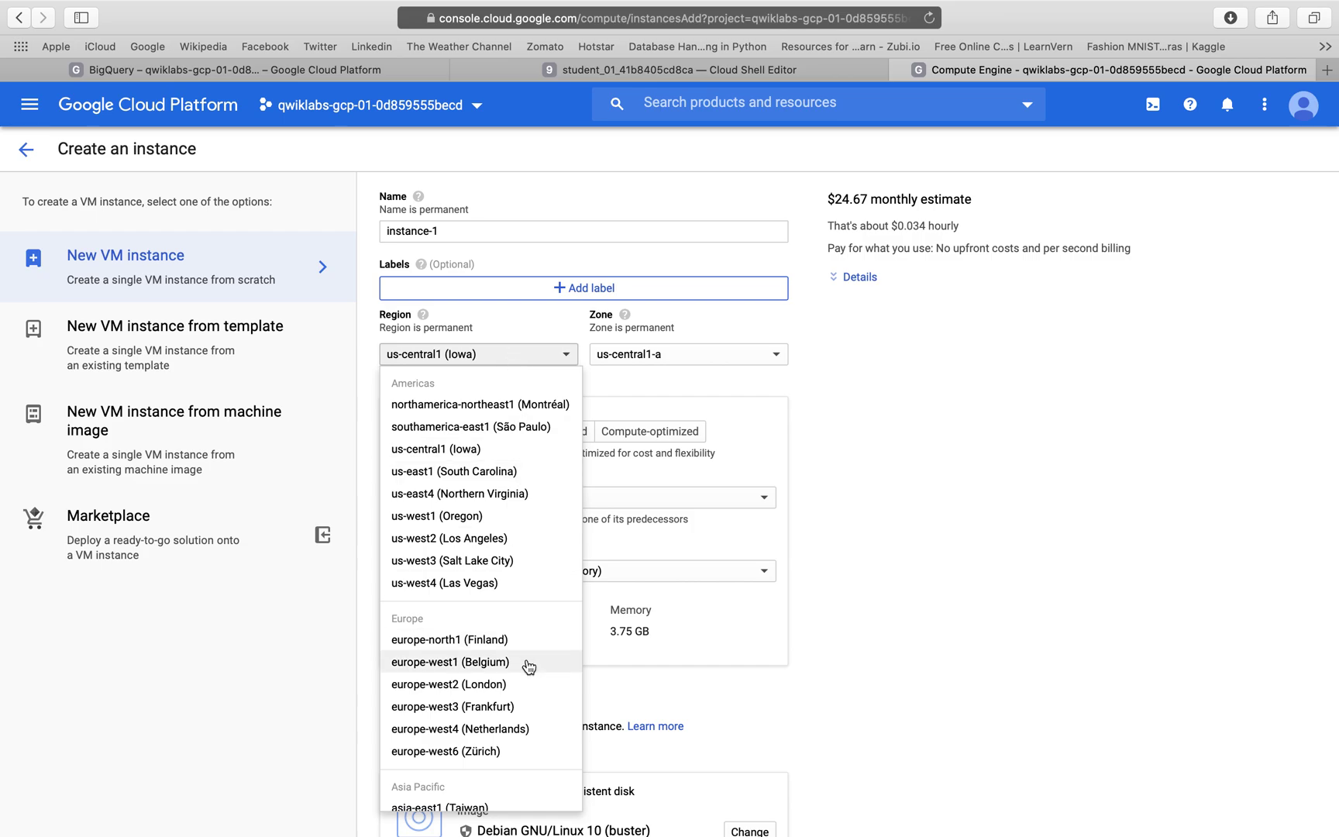
{"action": "scroll", "coordinate": [519, 590], "scroll_direction": "down", "scroll_amount": 5}
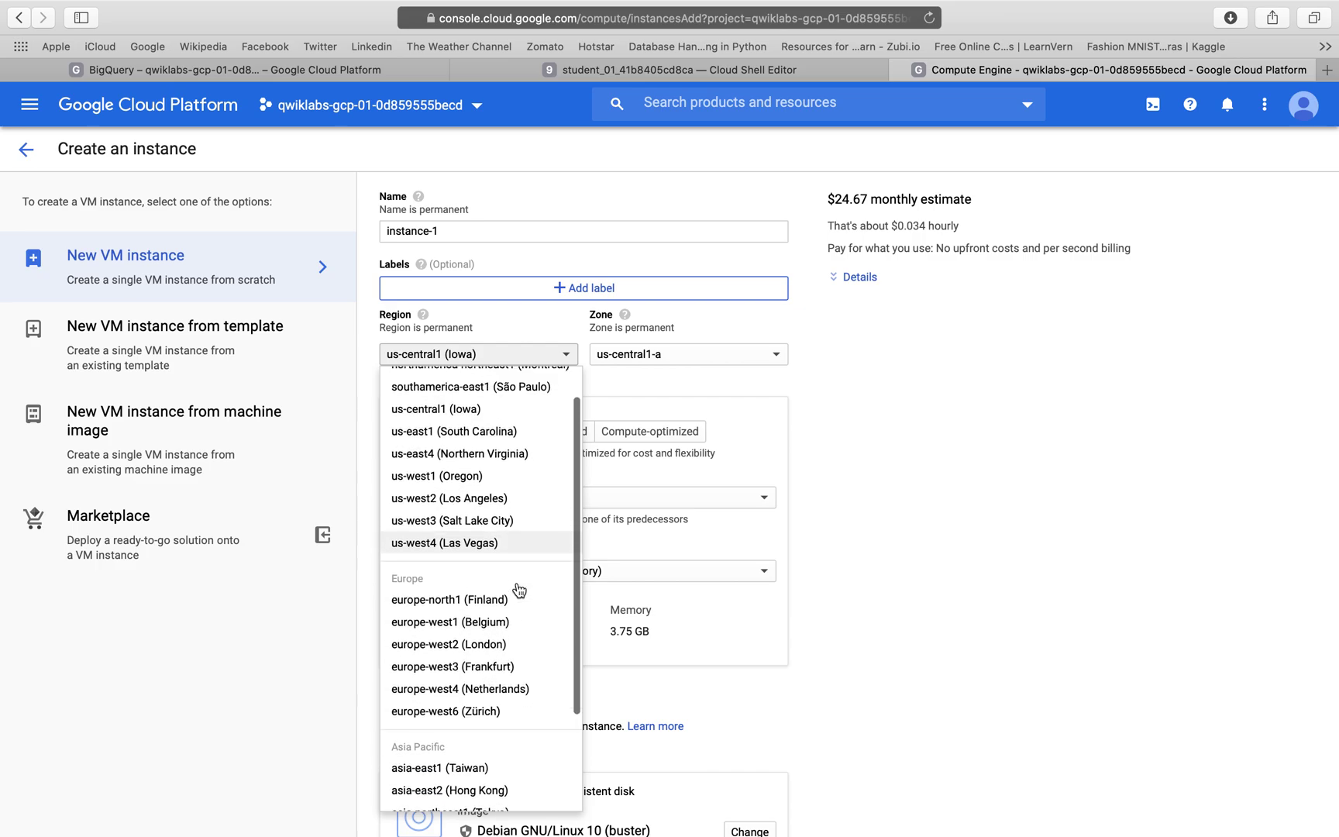
{"action": "scroll", "coordinate": [519, 589], "scroll_direction": "down", "scroll_amount": 3}
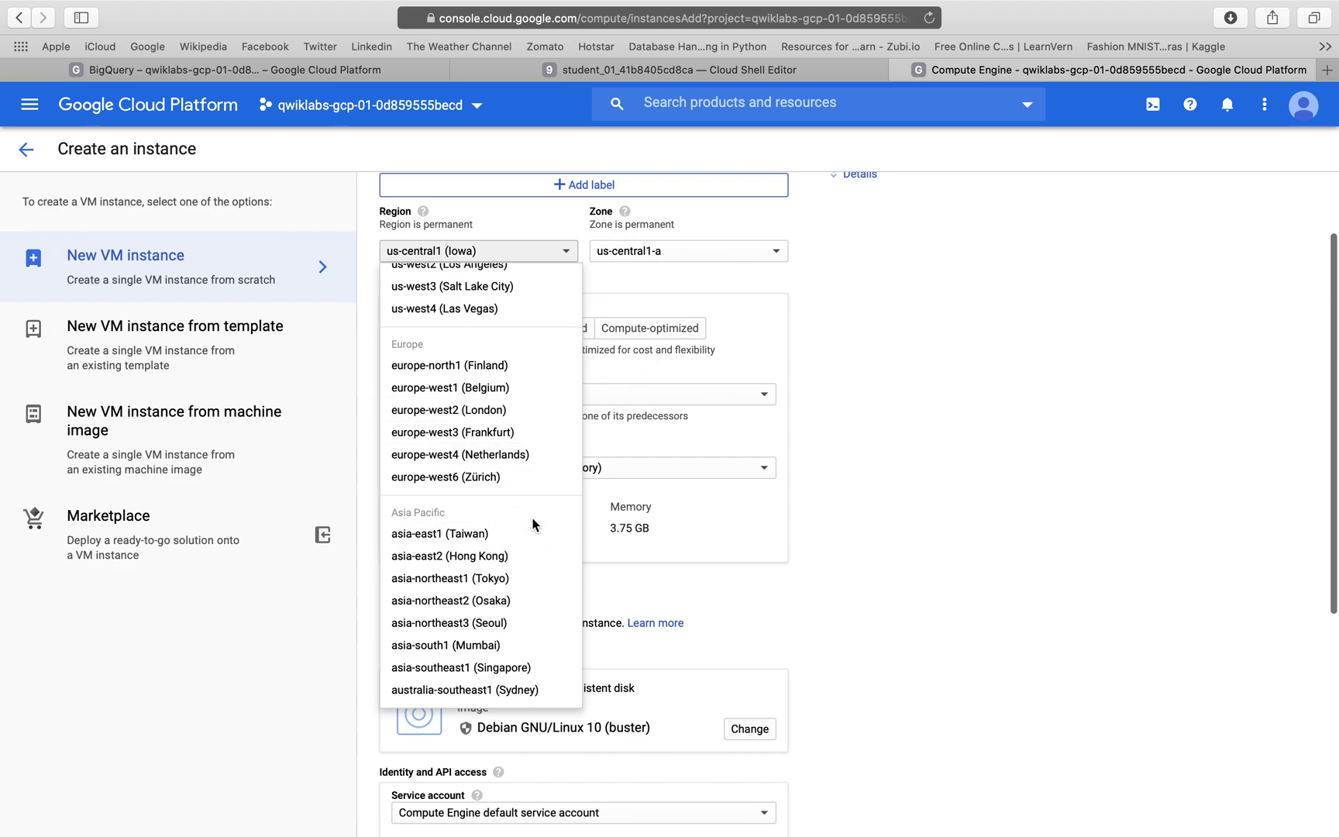
{"action": "left_click", "coordinate": [707, 252]}
{"action": "left_click", "coordinate": [738, 258]}
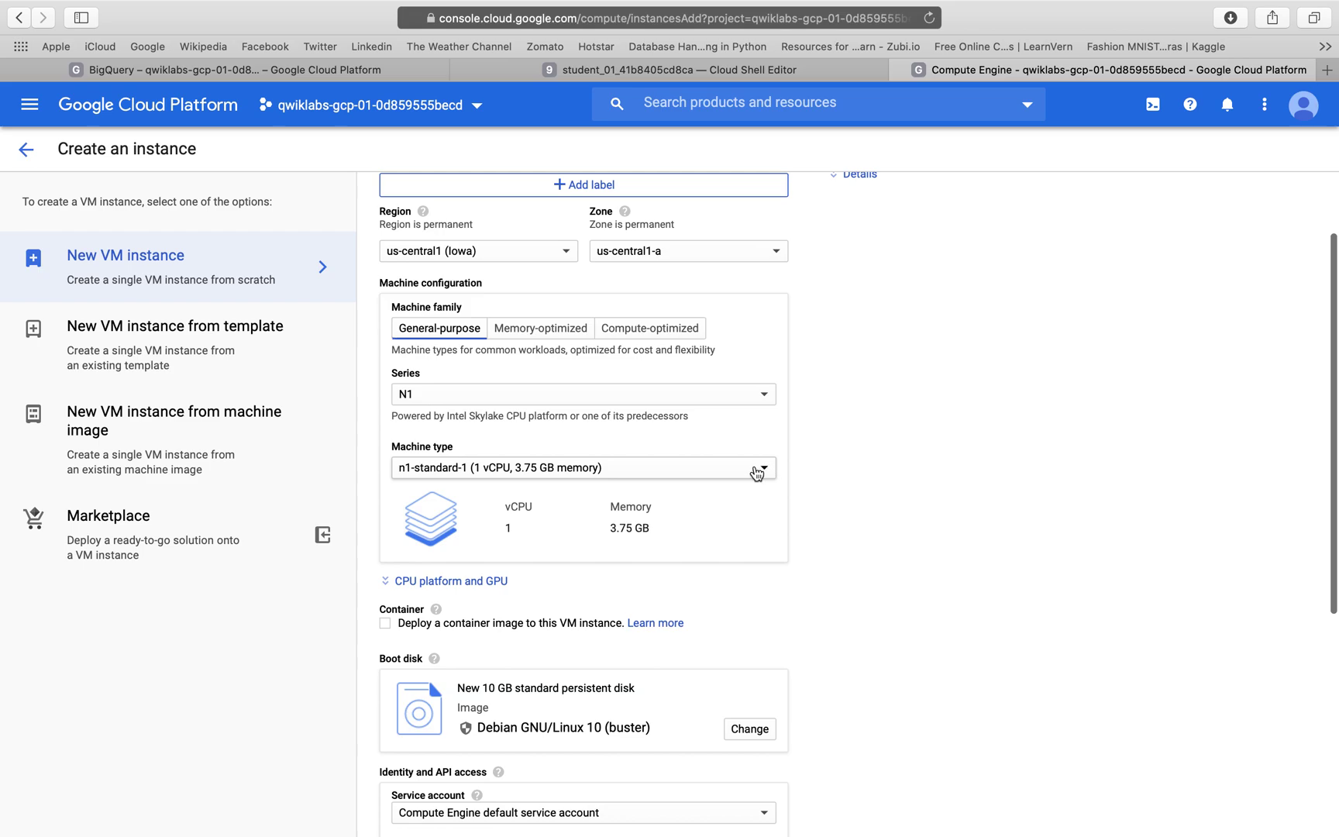
- Examine the N1 machine types offered for the VM instance, from shared core through ultra memory, without selecting one
{"action": "left_click", "coordinate": [756, 474]}
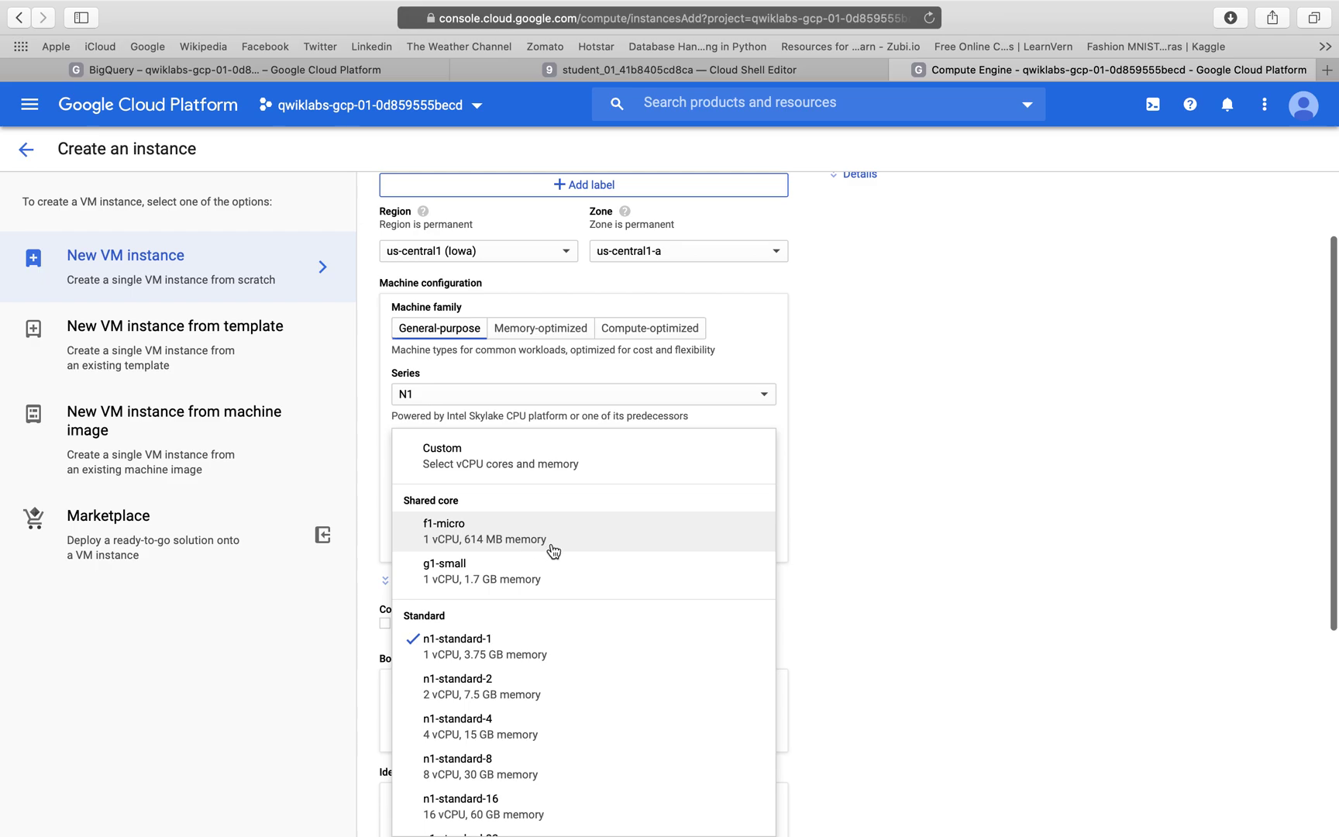
{"action": "scroll", "coordinate": [552, 551], "scroll_direction": "down", "scroll_amount": 15}
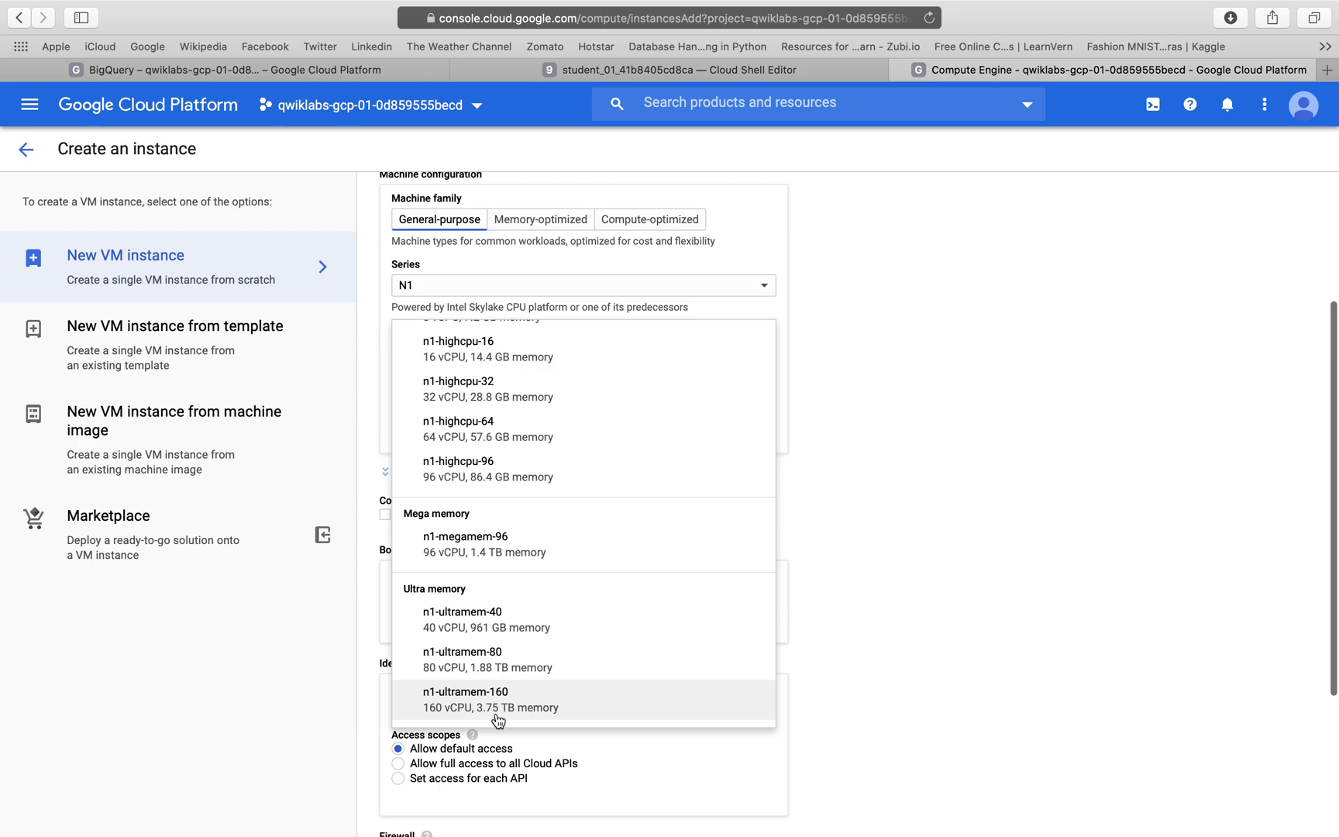
{"action": "scroll", "coordinate": [499, 721], "scroll_direction": "up", "scroll_amount": 5}
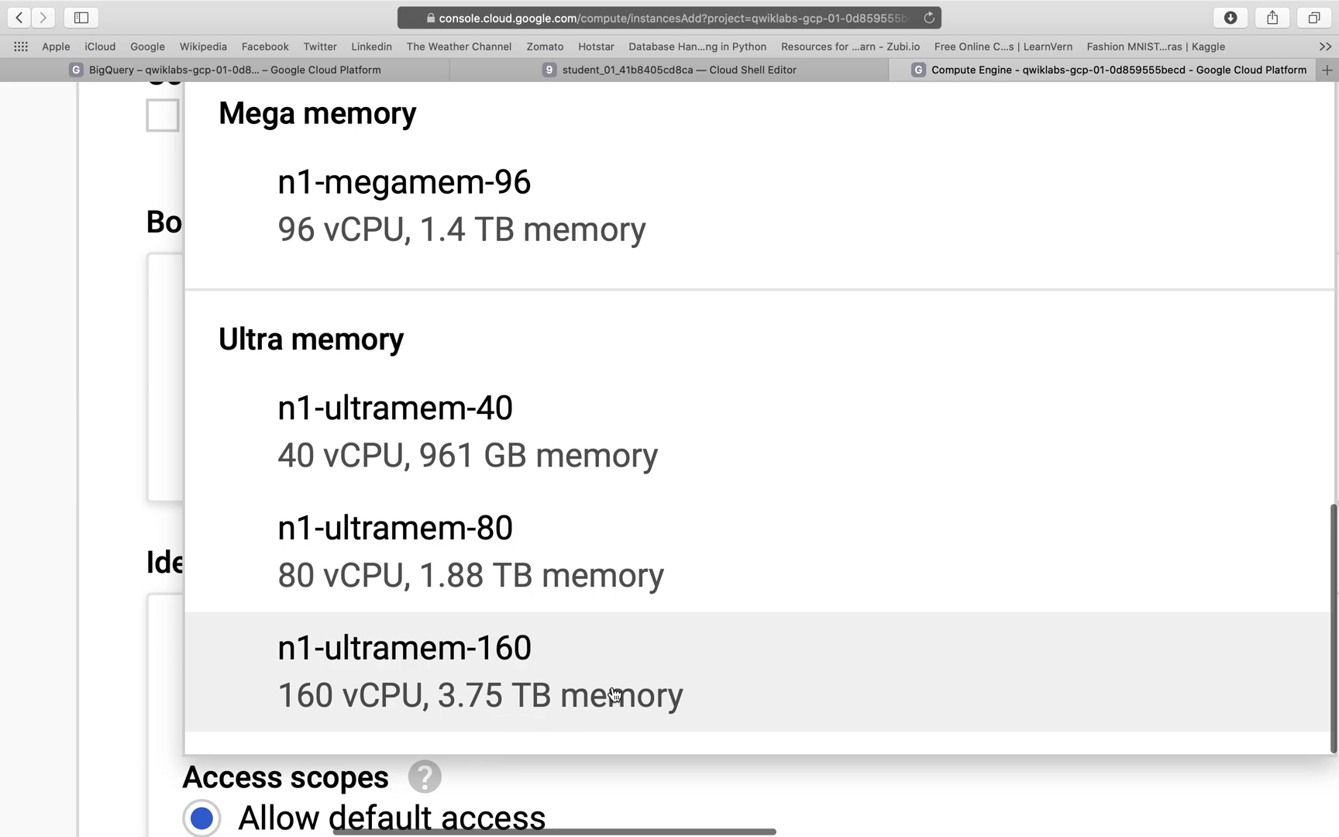
{"action": "scroll", "coordinate": [653, 655], "scroll_direction": "down", "scroll_amount": 5}
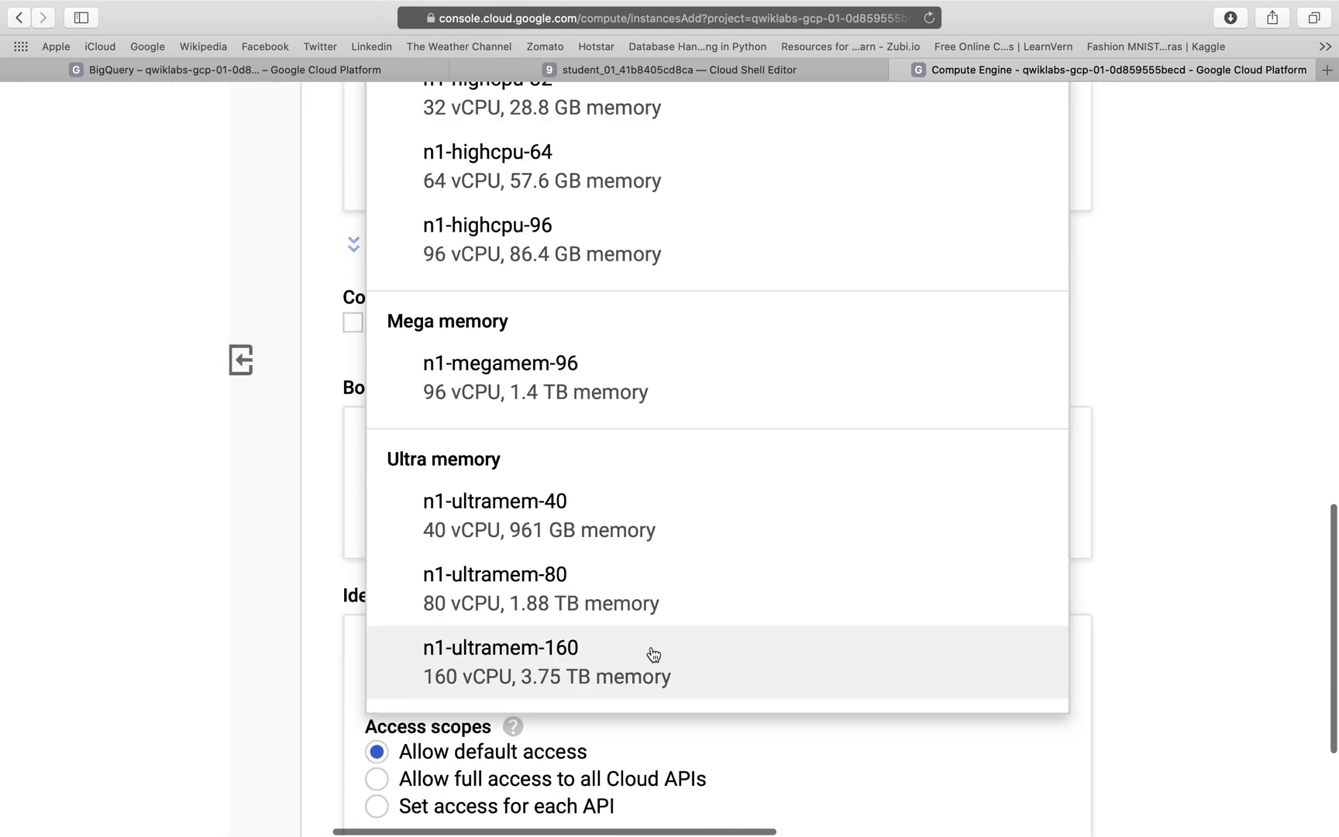
{"action": "scroll", "coordinate": [635, 642], "scroll_direction": "down", "scroll_amount": 5}
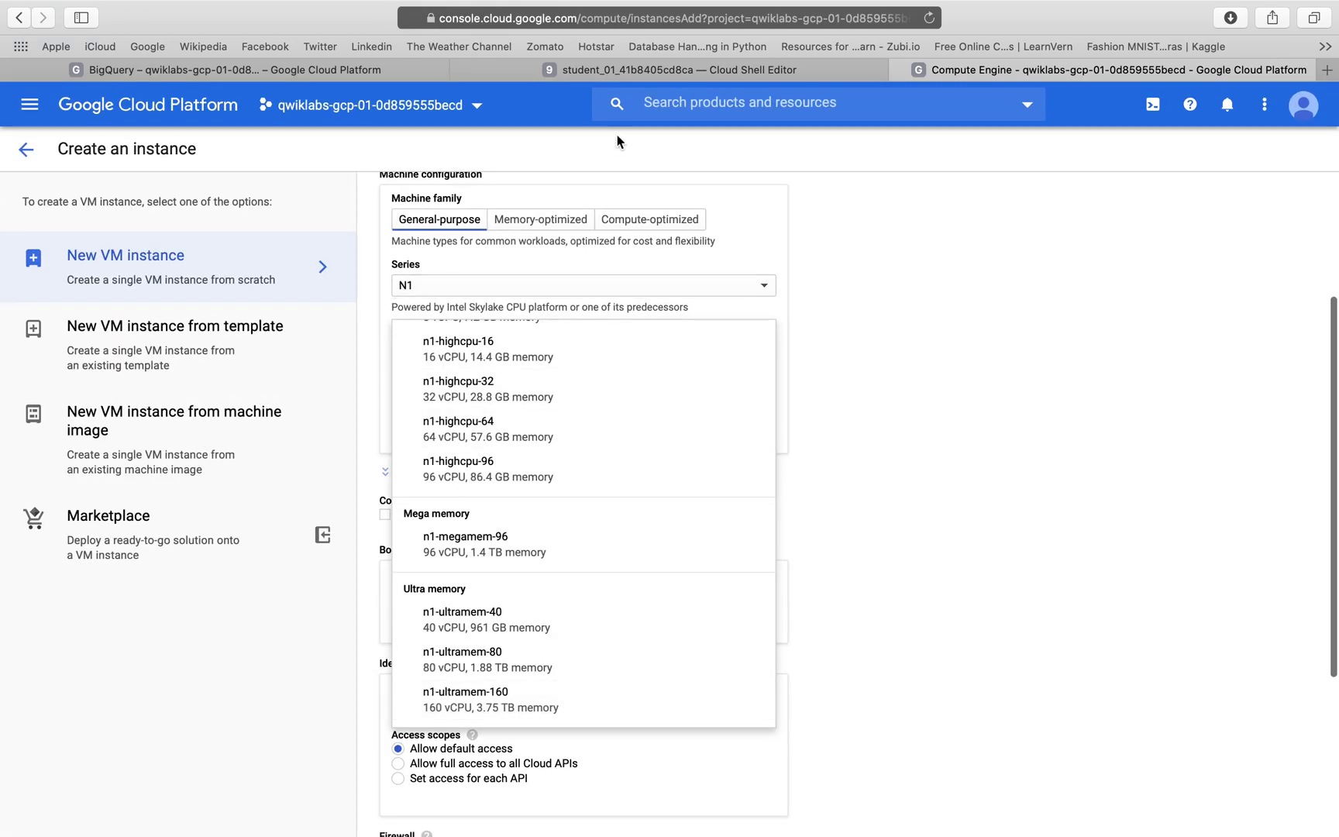
- Return to the BigQuery tab to check the classify-text.py progress in Cloud Shell, and view the LinkedIn profile page while waiting
{"action": "left_click", "coordinate": [362, 68]}
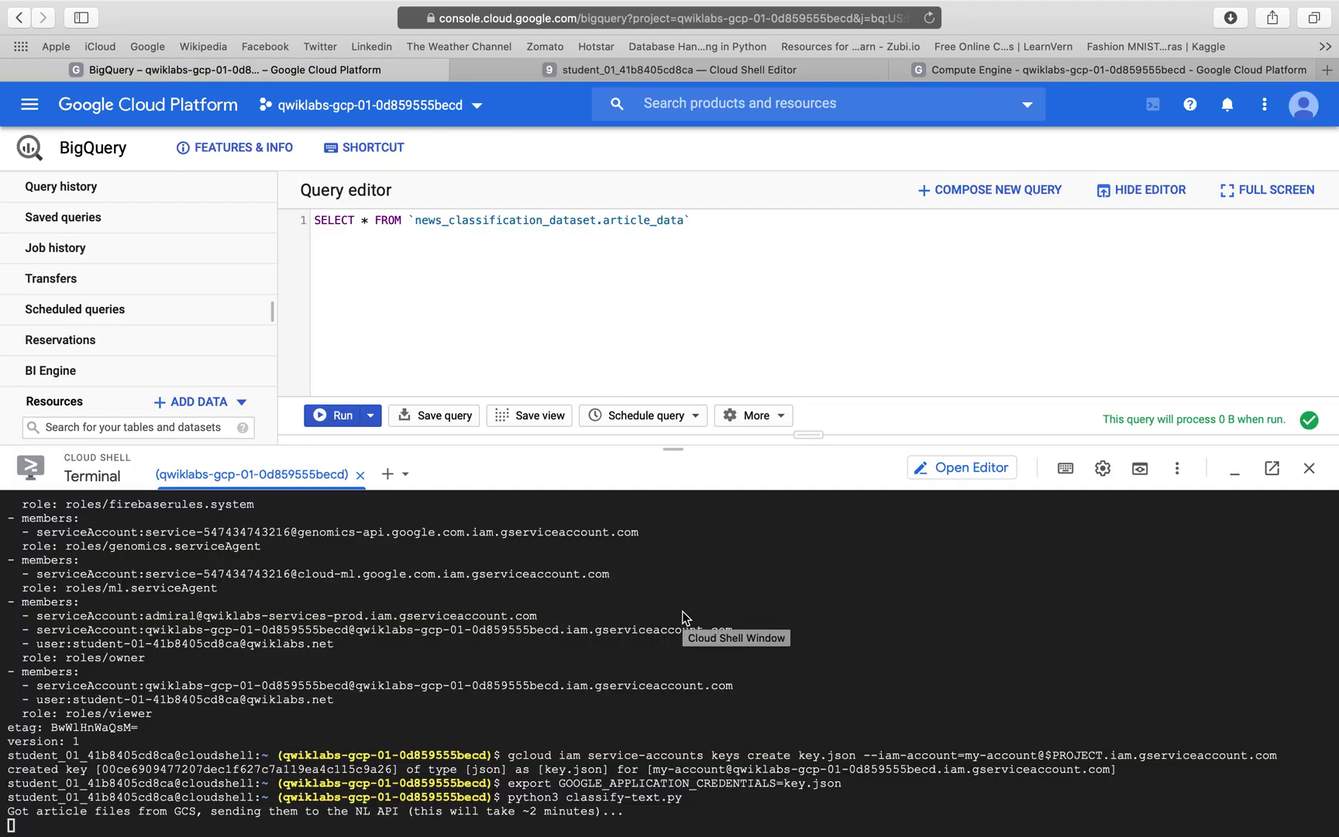
{"action": "key", "text": "ctrl+Right"}
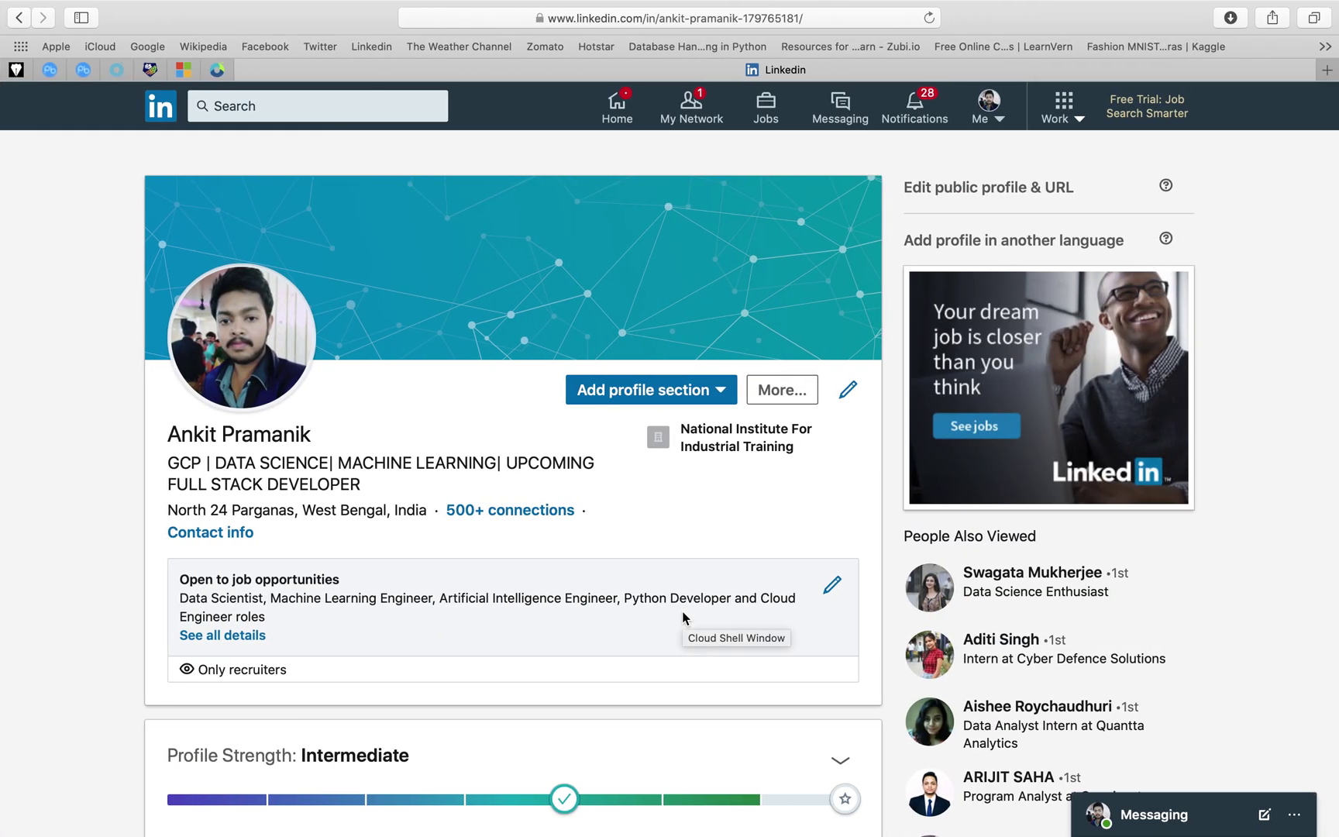
{"action": "key", "text": "ctrl+Left"}
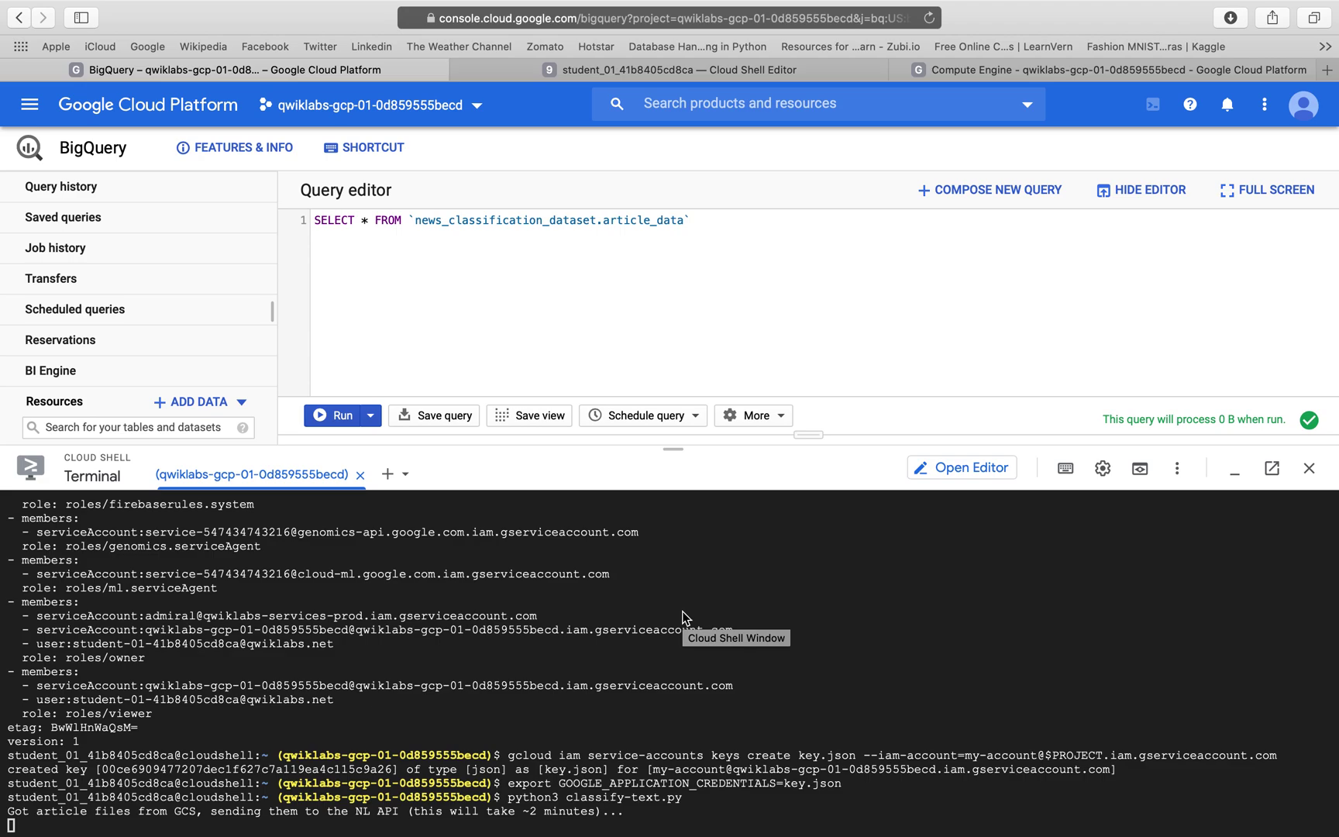
{"action": "key", "text": "ctrl+Right"}
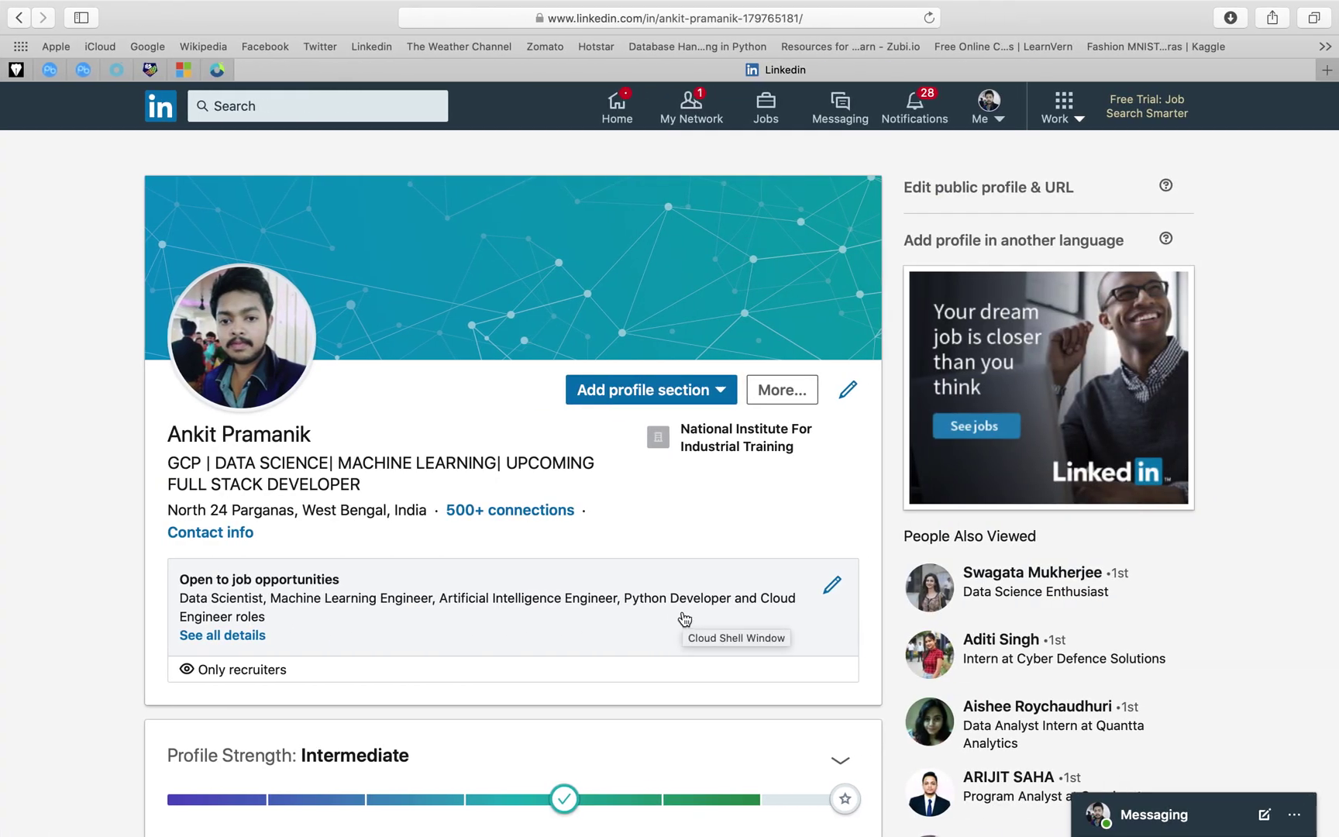
{"action": "key", "text": "ctrl+Left"}
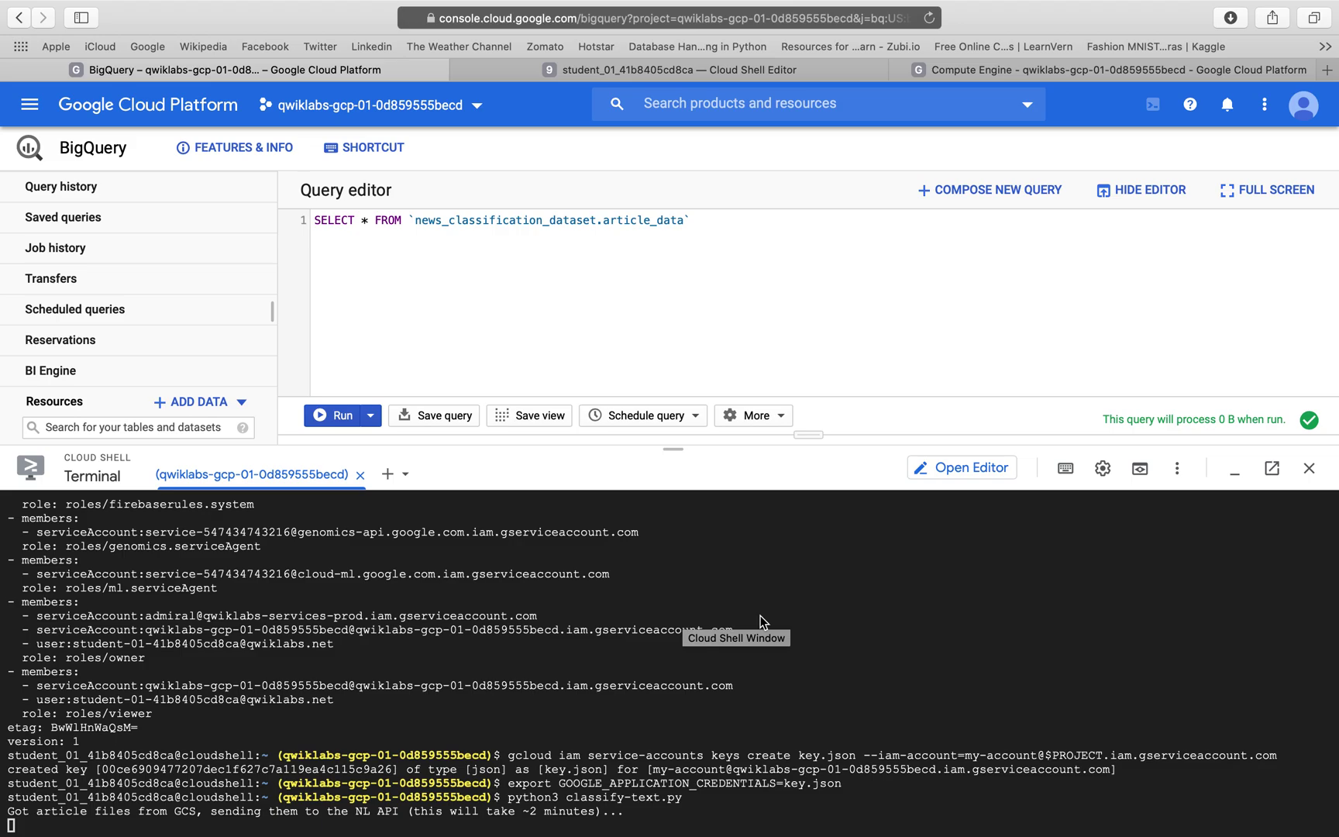
- Copy the Task 7 query that counts articles per category from the lab page, and review the remaining Task 7 queries
{"action": "key", "text": "ctrl+Left"}
{"action": "scroll", "coordinate": [760, 616], "scroll_direction": "down", "scroll_amount": 4}
{"action": "scroll", "coordinate": [760, 616], "scroll_direction": "down", "scroll_amount": 1}
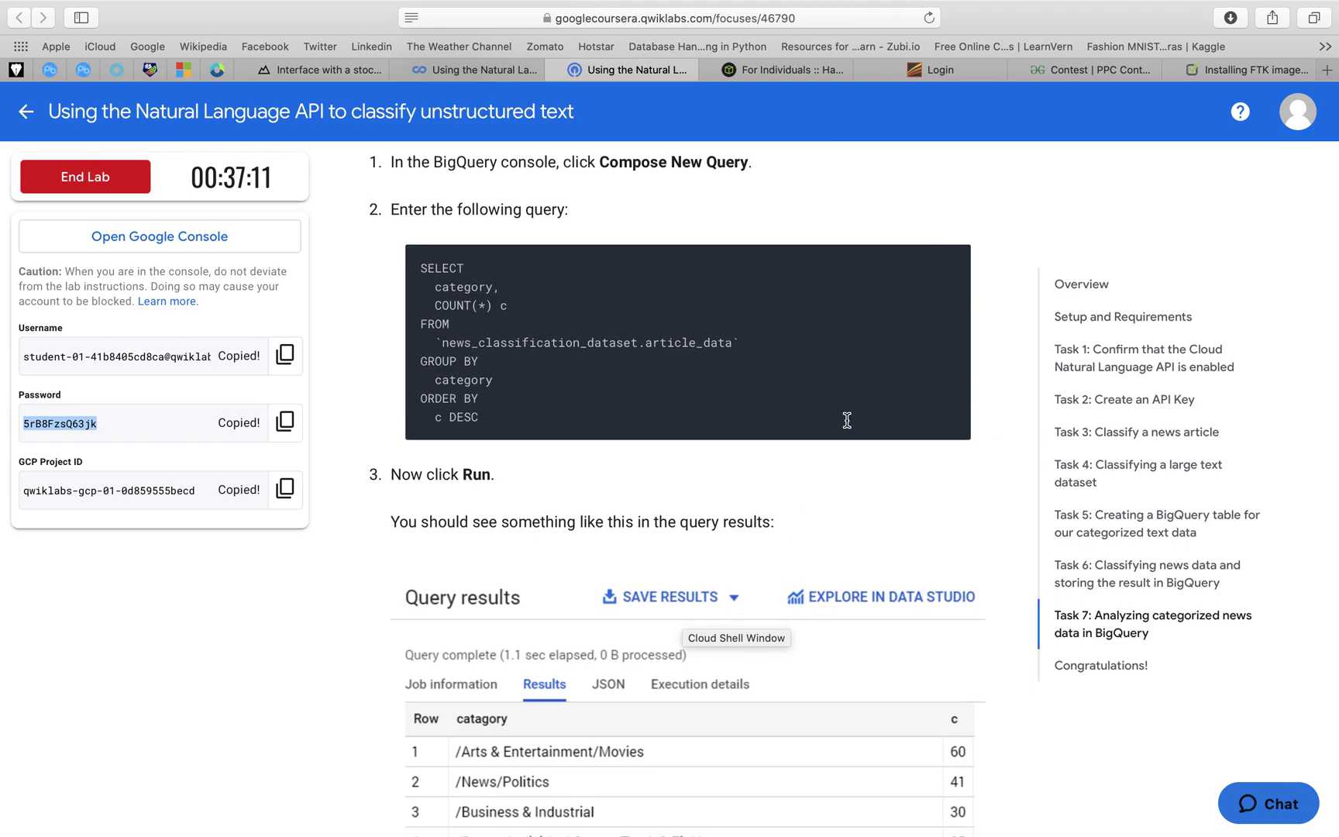
{"action": "left_click", "coordinate": [953, 261]}
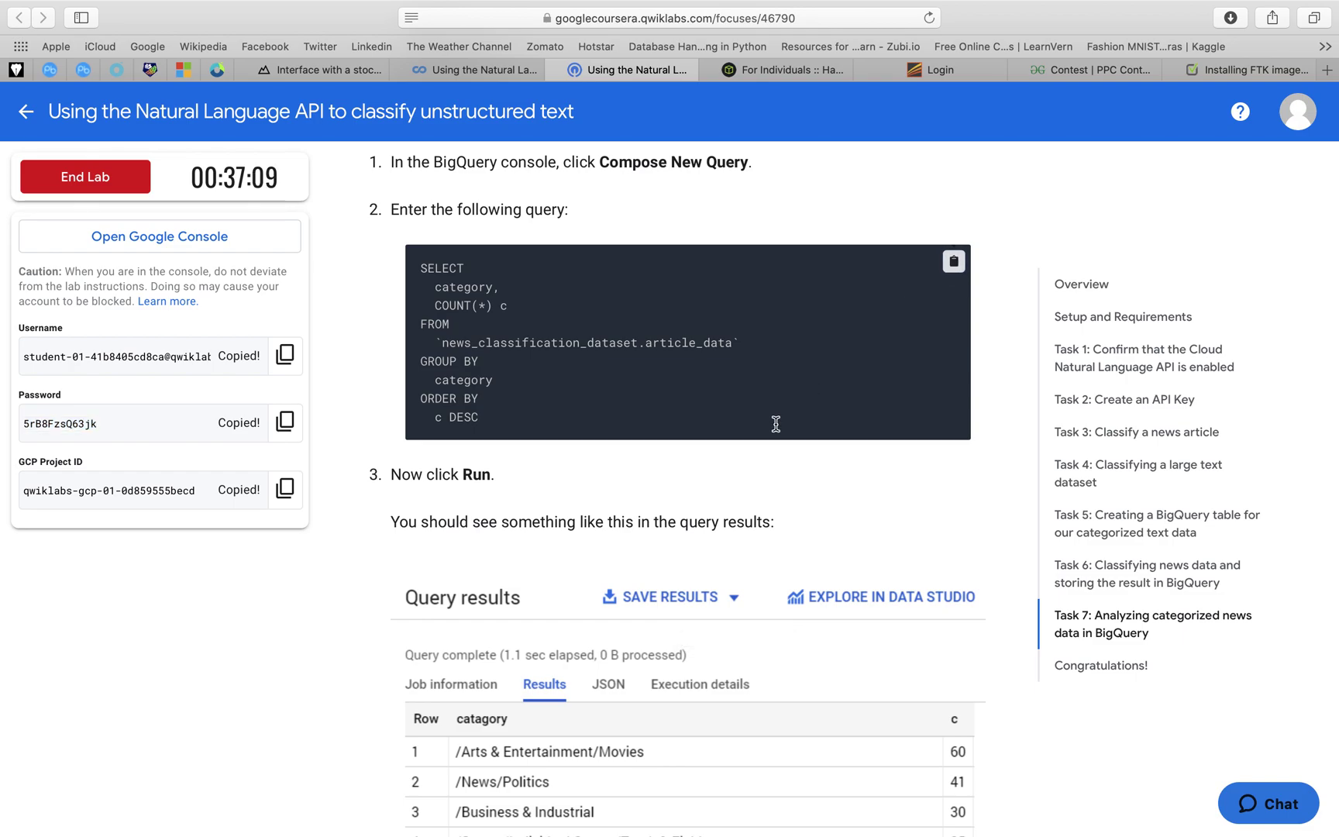
{"action": "scroll", "coordinate": [777, 426], "scroll_direction": "down", "scroll_amount": 10}
{"action": "scroll", "coordinate": [777, 425], "scroll_direction": "down", "scroll_amount": 15}
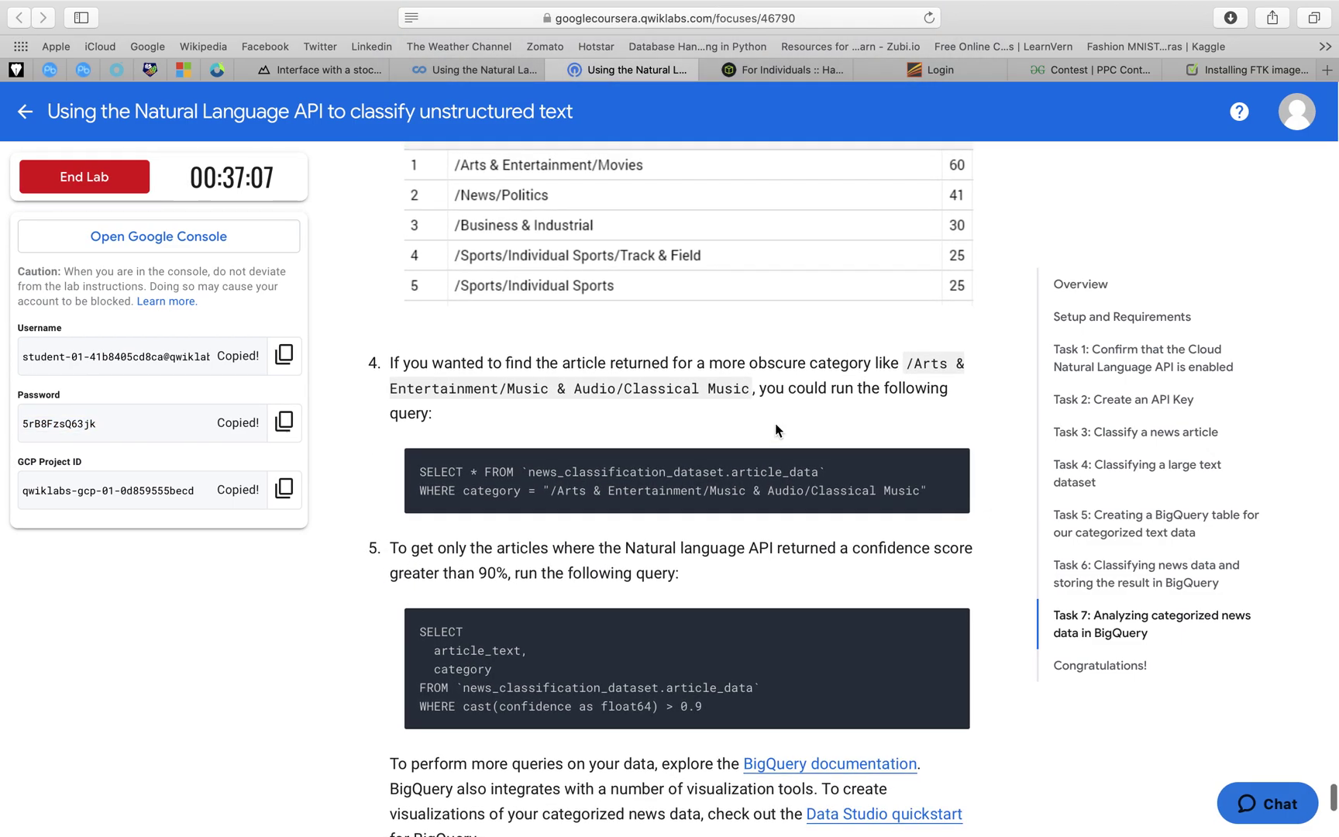
{"action": "scroll", "coordinate": [777, 428], "scroll_direction": "up", "scroll_amount": 15}
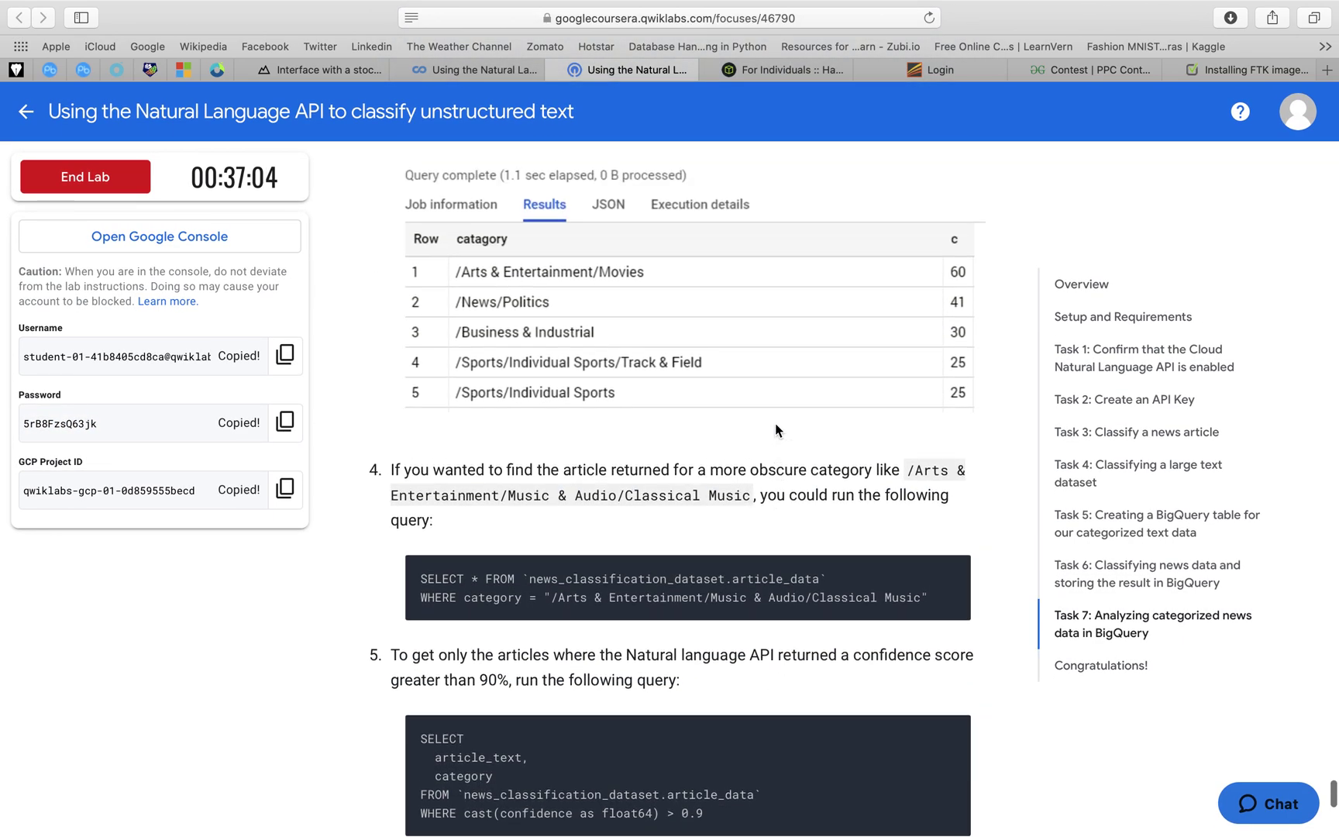
- Rerun the SELECT * query on news_classification_dataset.article_data in BigQuery and shrink the Cloud Shell pane to expose the results
{"action": "key", "text": "ctrl+Right"}
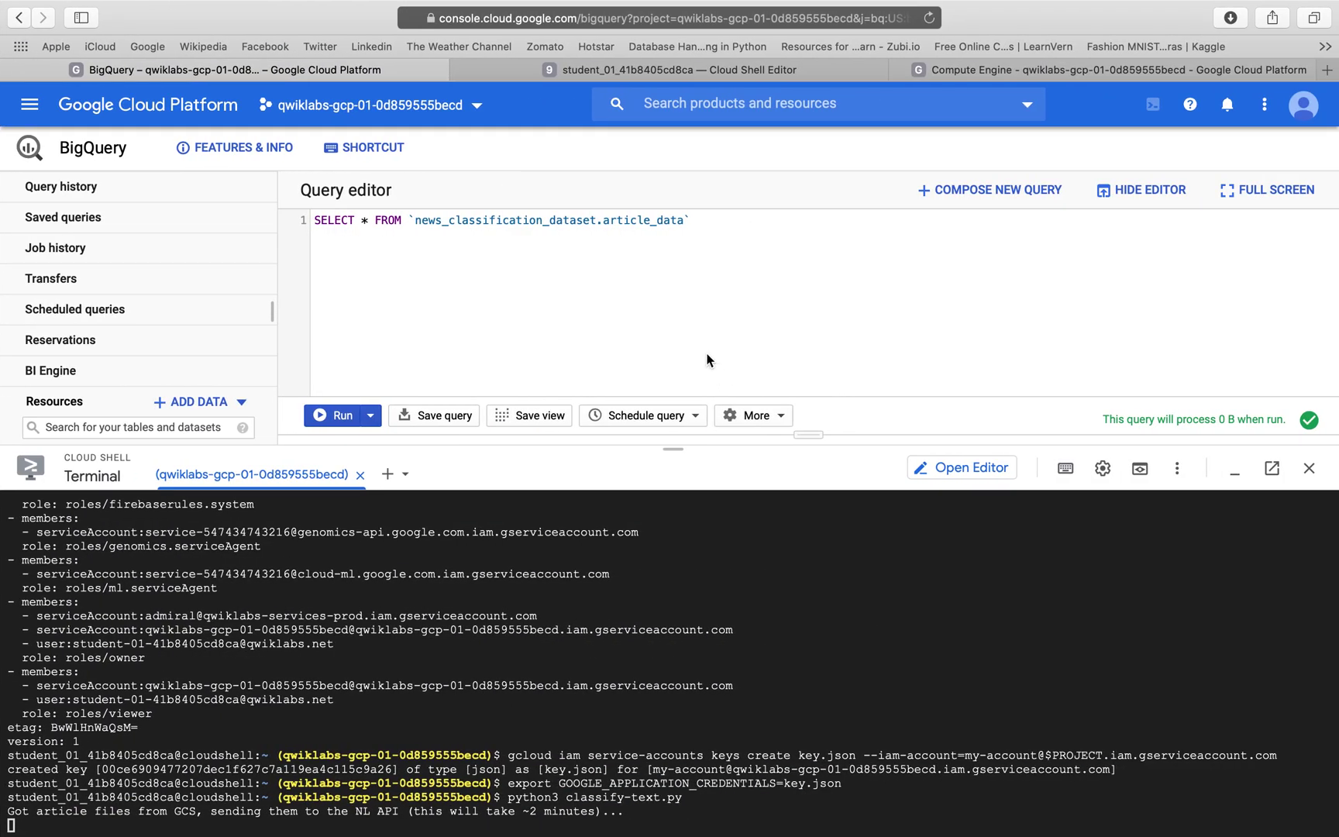
{"action": "left_click", "coordinate": [338, 416]}
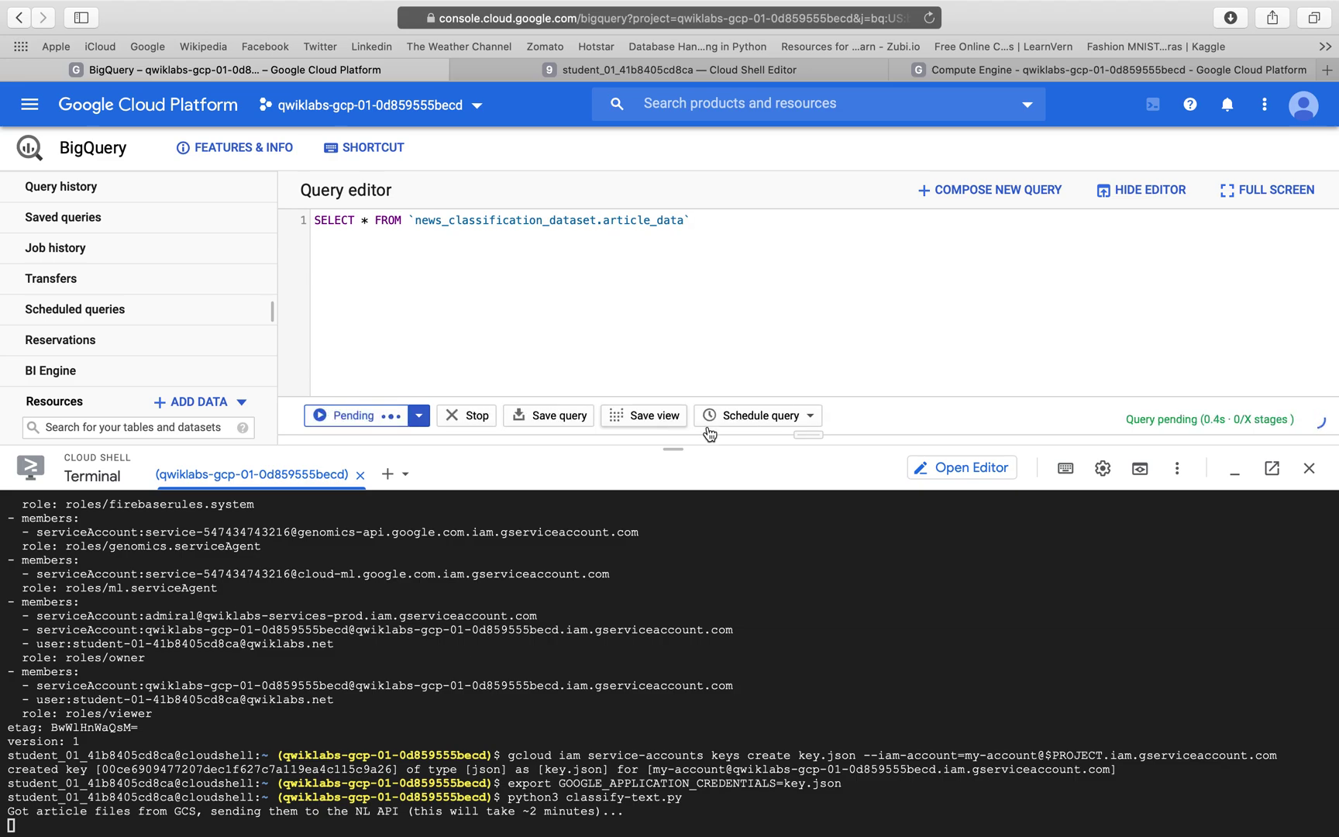
{"action": "left_click_drag", "start_coordinate": [672, 451], "coordinate": [655, 794]}
- Replace the editor's query with the copied query counting article_data rows per category in descending order, and run it
{"action": "left_click", "coordinate": [754, 343]}
{"action": "key", "text": "ctrl+a"}
{"action": "key", "text": "ctrl+v"}
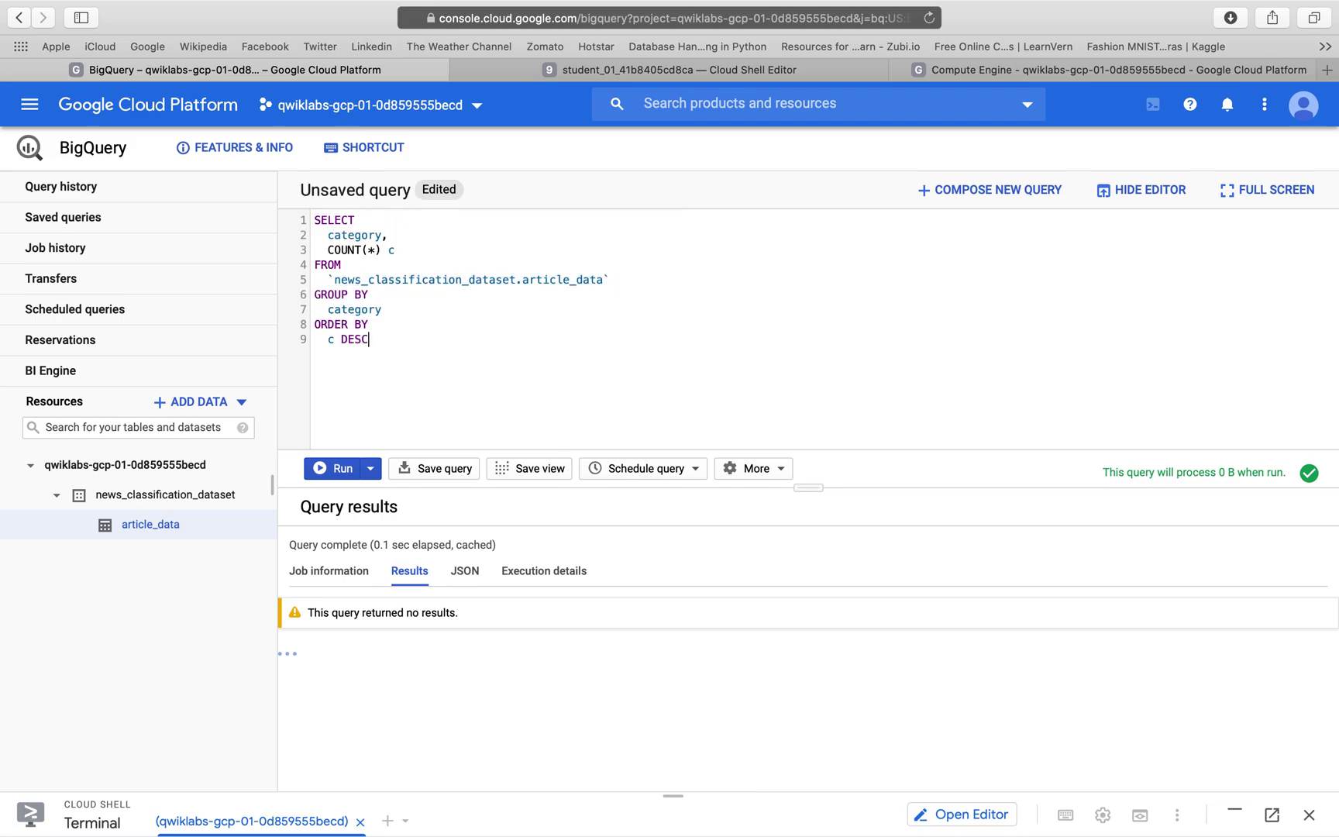
{"action": "left_click", "coordinate": [346, 470]}
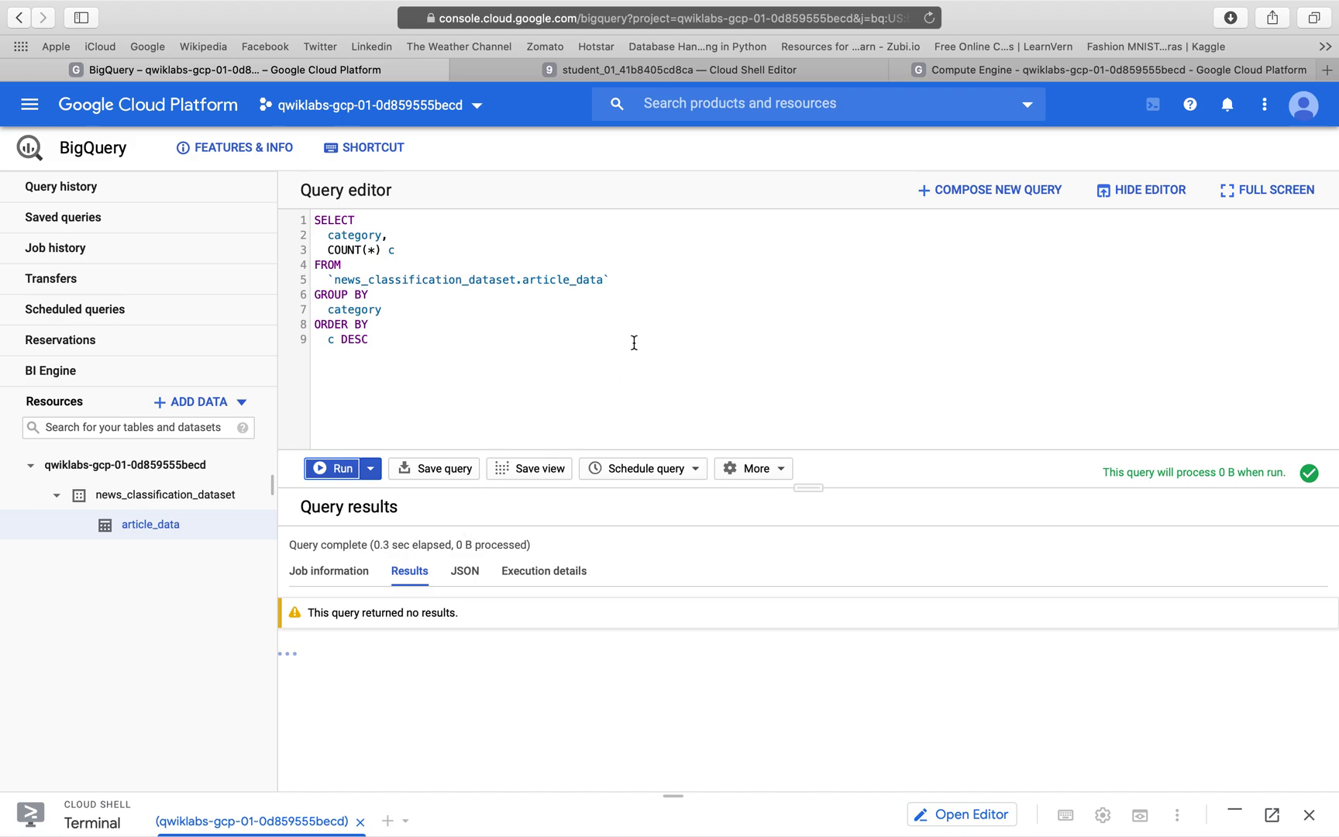
- Undo the query replacement in the editor, and glance at the lab's Task 7 instructions
{"action": "left_click", "coordinate": [564, 425]}
{"action": "key", "text": "super+z"}
{"action": "key", "text": "ctrl+Left"}
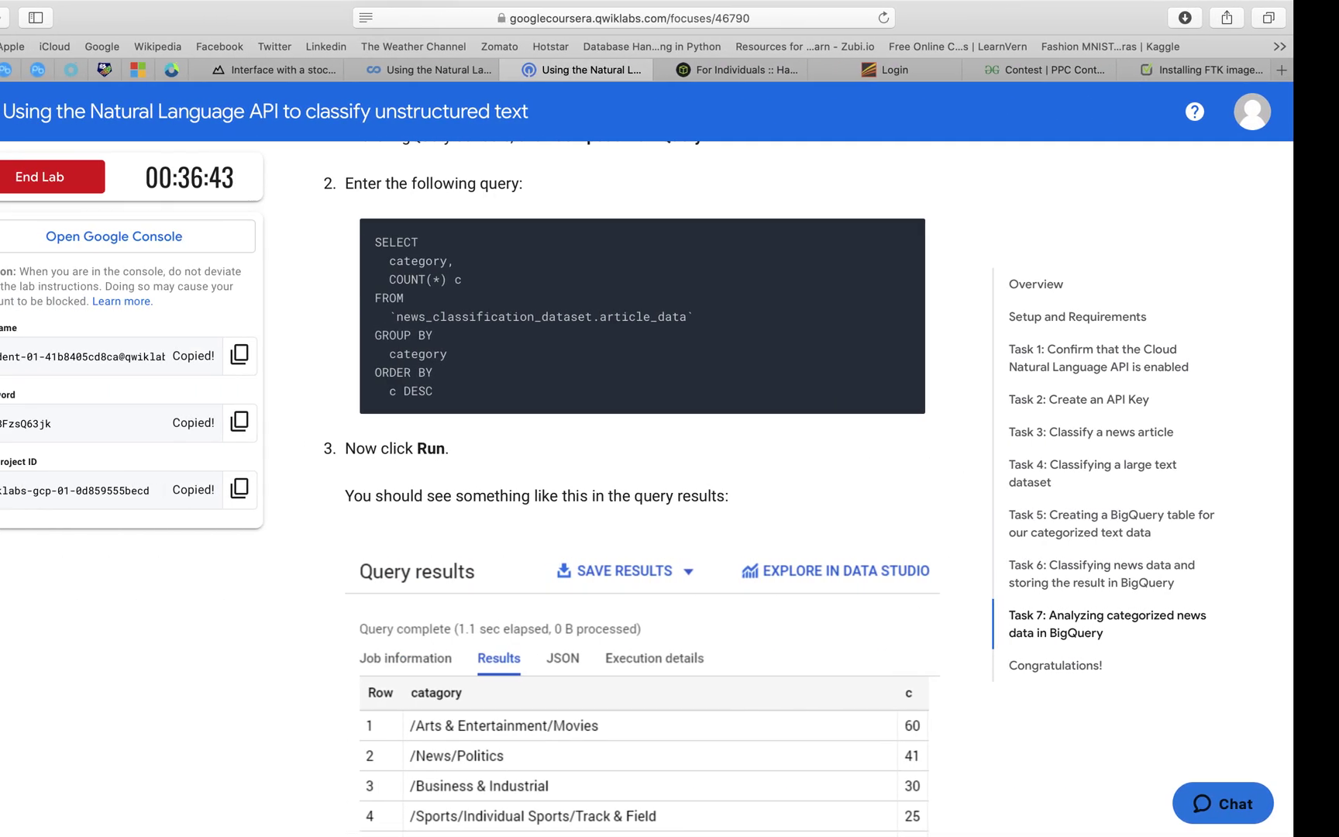
{"action": "key", "text": "ctrl+Right"}
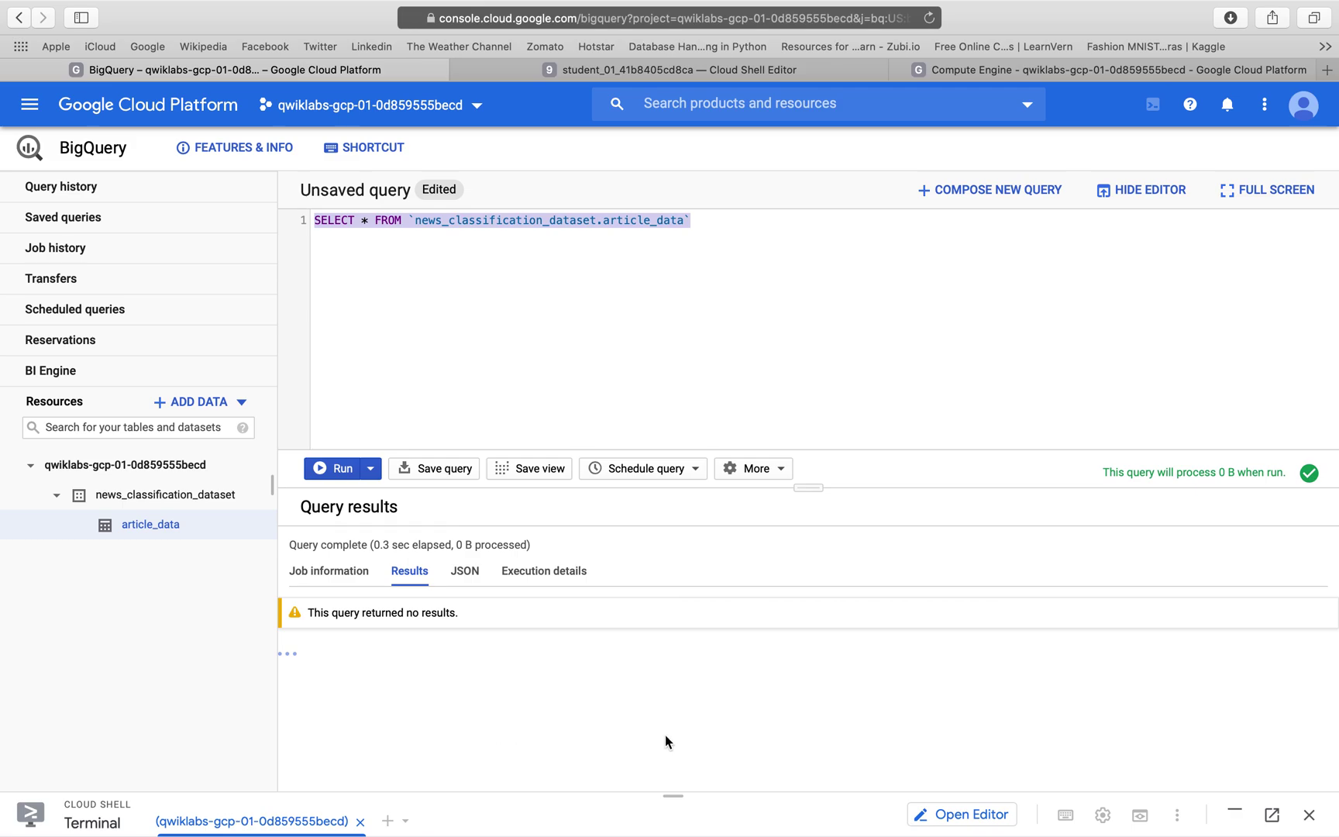
- Enlarge the Cloud Shell pane and monitor classify-text.py until it completes, checking the lab page meanwhile
{"action": "left_click_drag", "start_coordinate": [673, 796], "coordinate": [725, 457]}
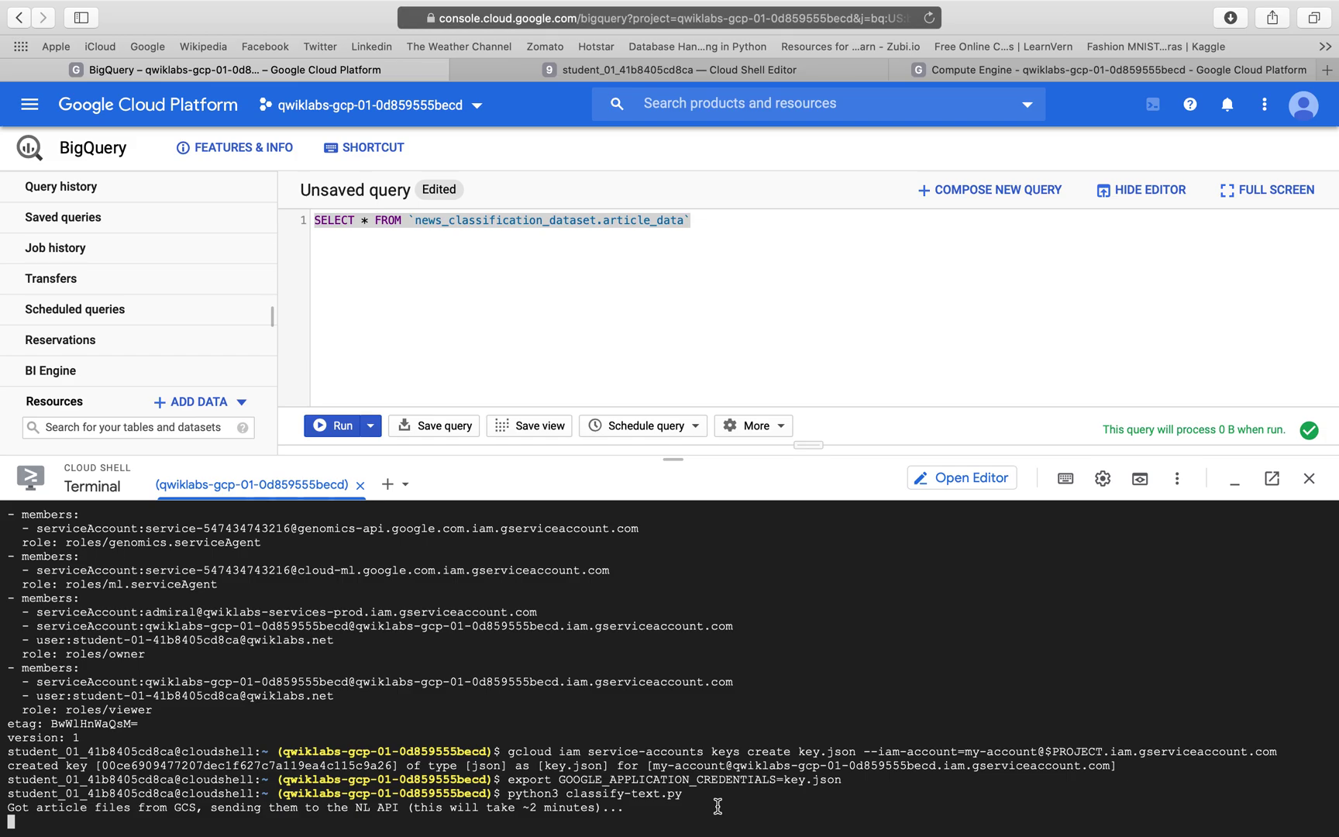
{"action": "key", "text": "ctrl+Left"}
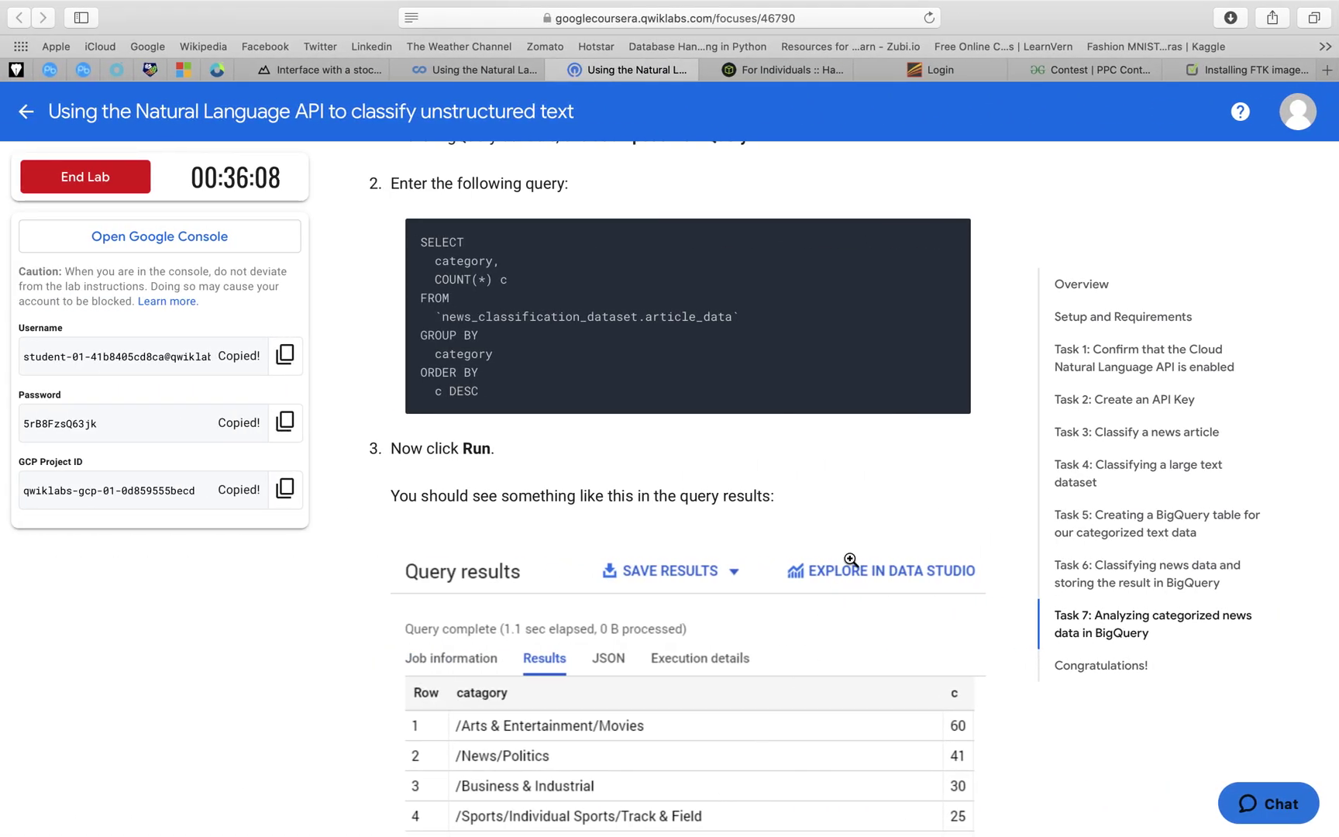
{"action": "key", "text": "ctrl+Right"}
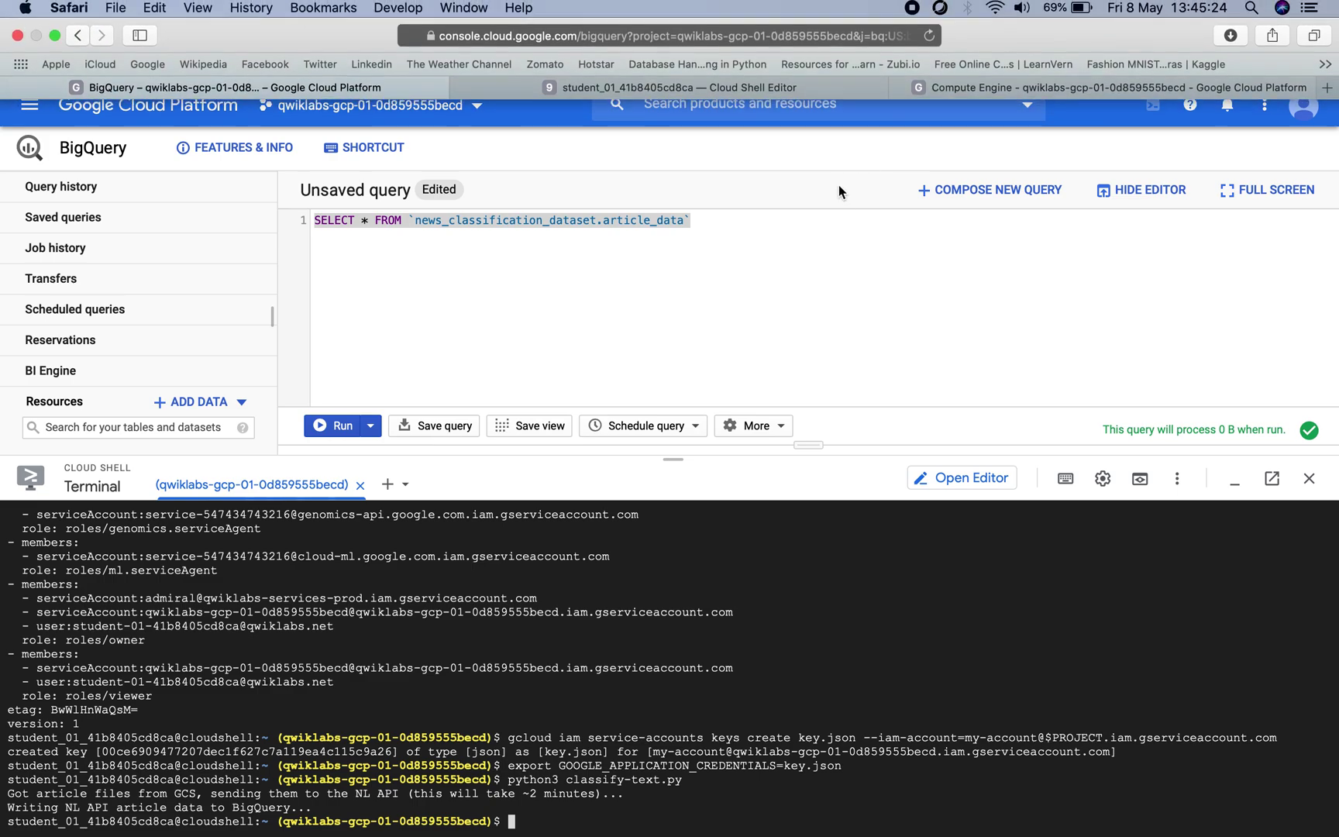
- Run the SELECT * query on news_classification_dataset.article_data and browse the returned rows with the Cloud Shell pane shrunk
{"action": "left_click", "coordinate": [683, 299]}
{"action": "left_click", "coordinate": [338, 425]}
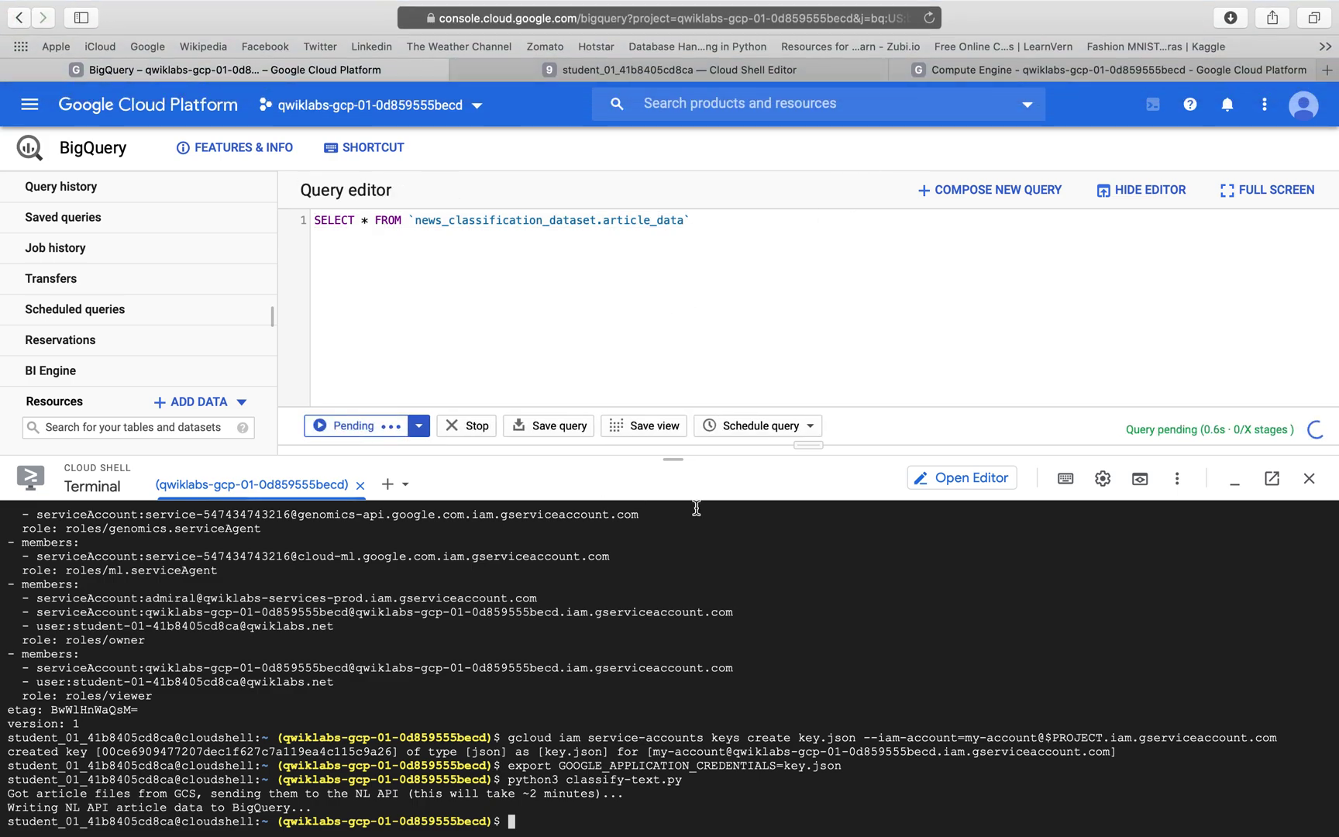
{"action": "left_click_drag", "start_coordinate": [664, 456], "coordinate": [684, 733]}
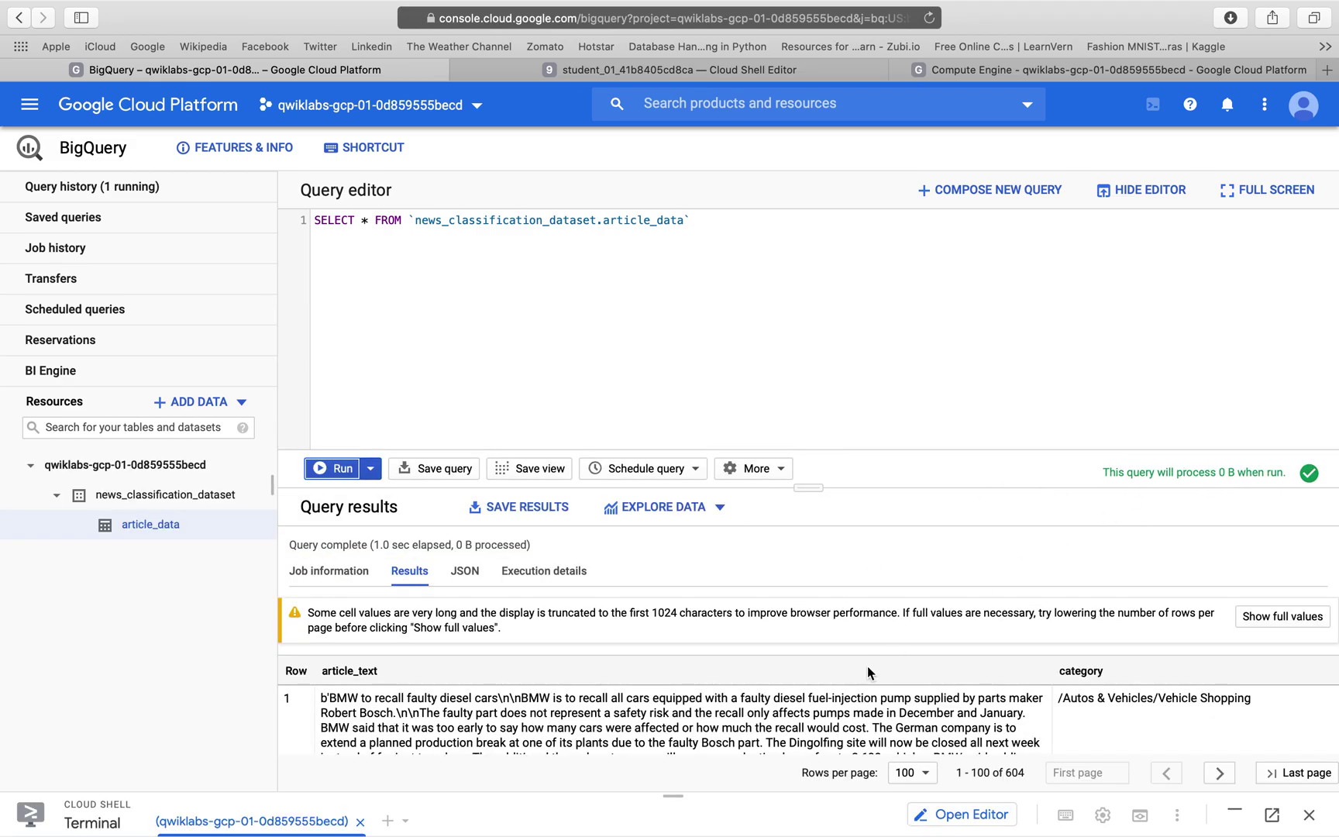
{"action": "scroll", "coordinate": [655, 738], "scroll_direction": "down", "scroll_amount": 10}
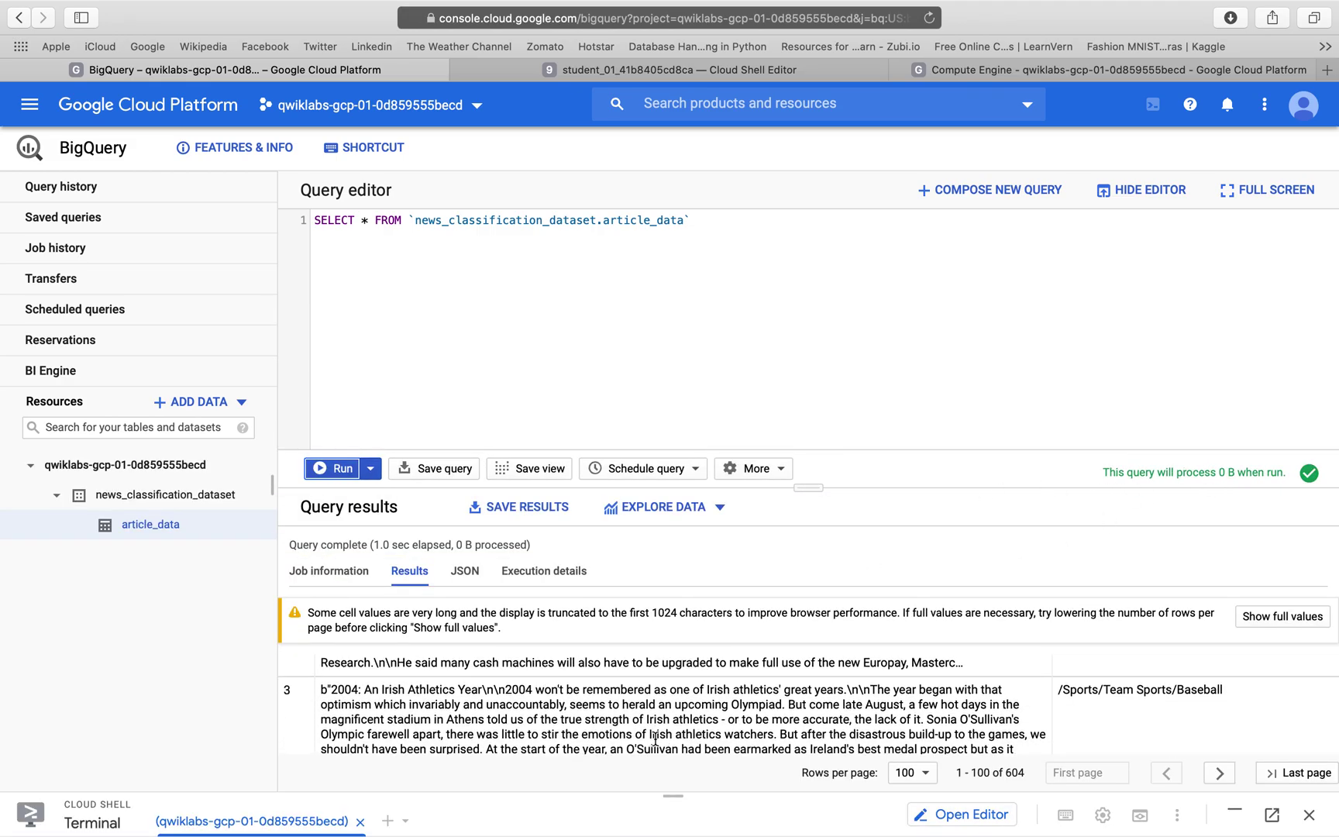
{"action": "scroll", "coordinate": [656, 739], "scroll_direction": "down", "scroll_amount": 15}
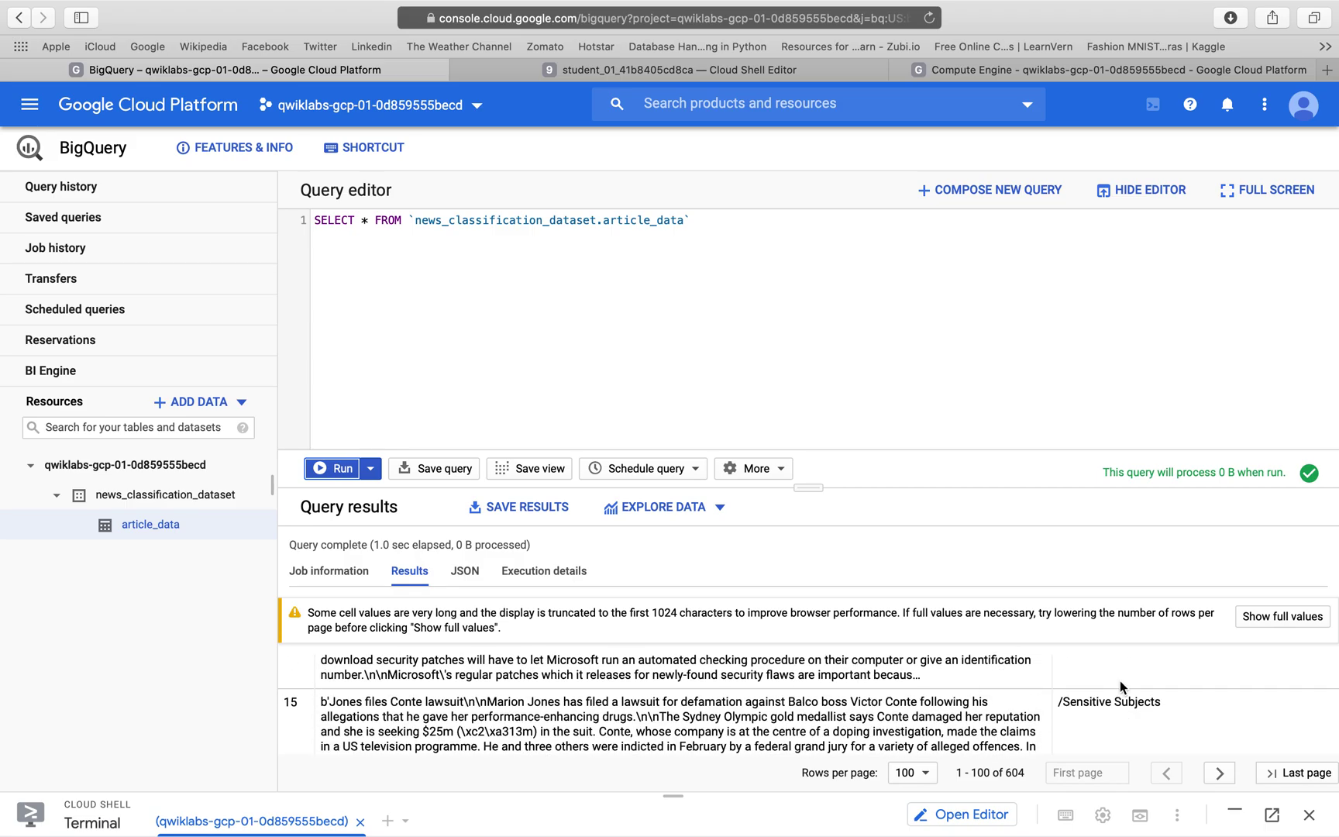
- Browse further rows of the SELECT * results and review the query's job information
{"action": "left_click_drag", "start_coordinate": [673, 795], "coordinate": [671, 835]}
{"action": "scroll", "coordinate": [702, 729], "scroll_direction": "down", "scroll_amount": 5}
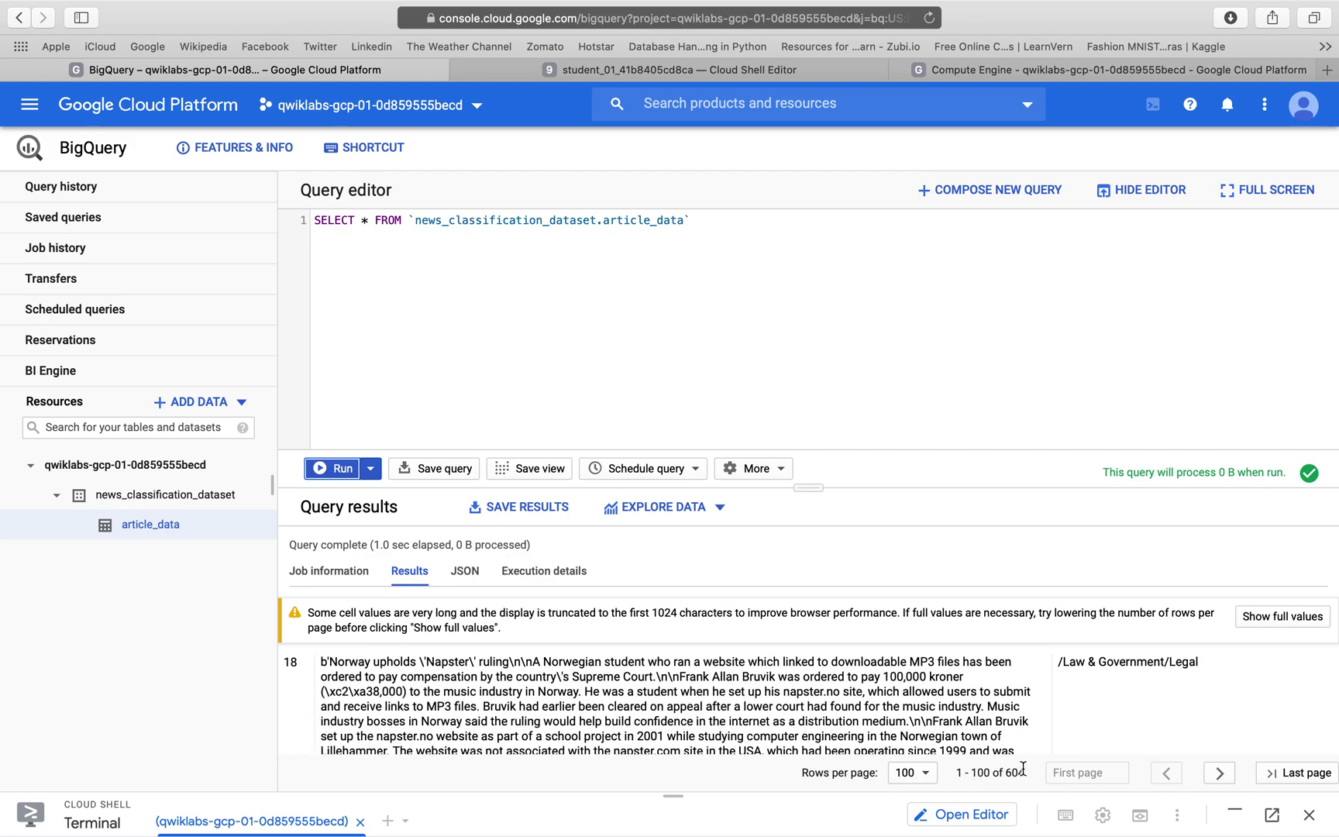
{"action": "left_click", "coordinate": [341, 574]}
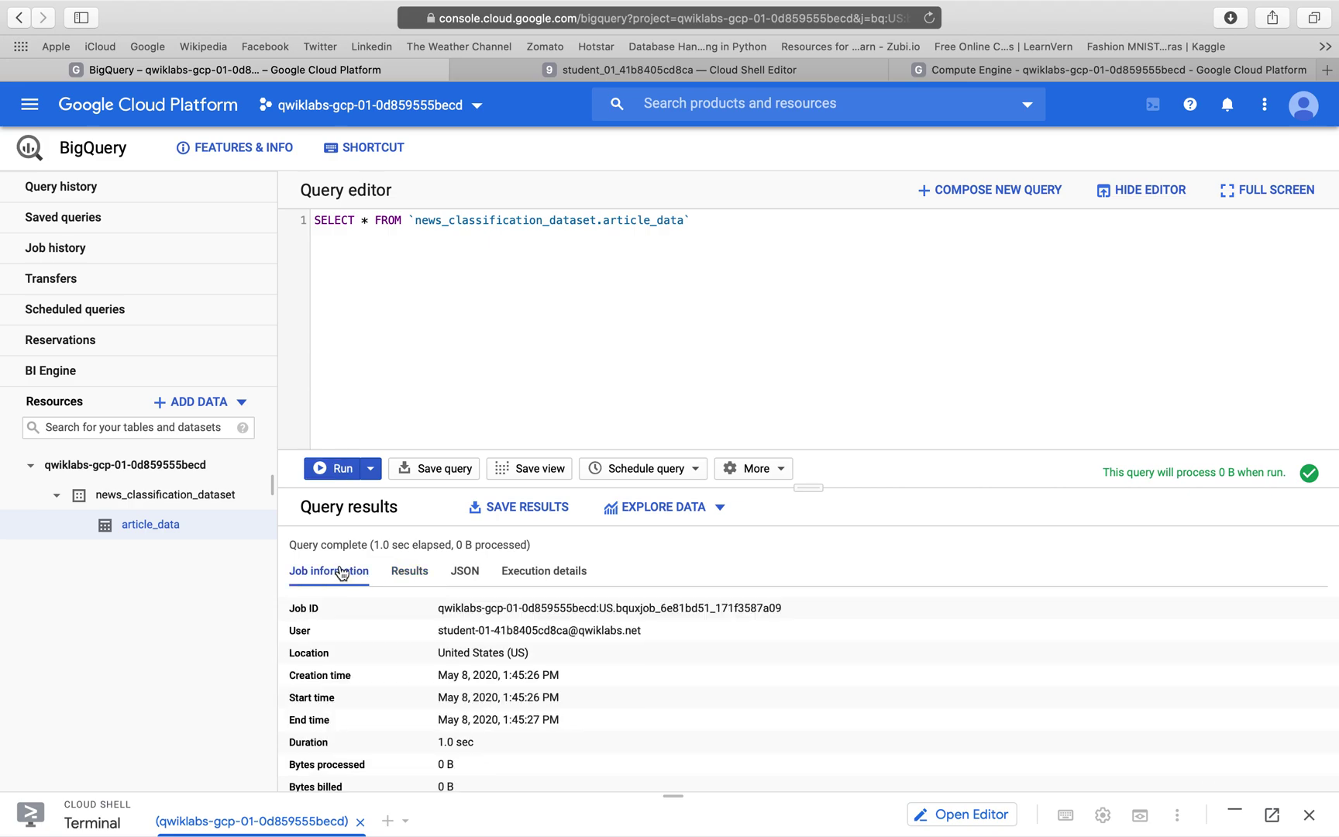
{"action": "scroll", "coordinate": [565, 733], "scroll_direction": "down", "scroll_amount": 2}
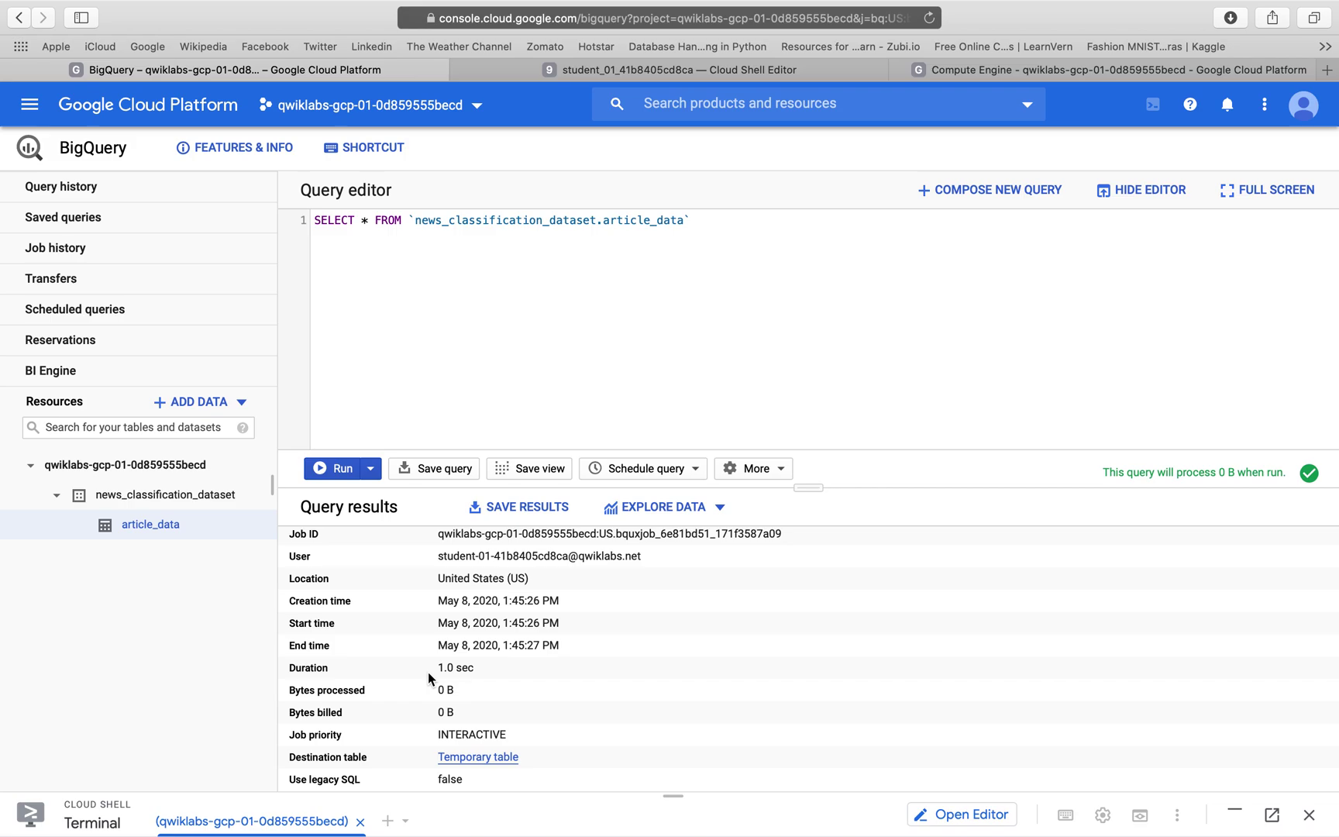
{"action": "scroll", "coordinate": [428, 672], "scroll_direction": "up", "scroll_amount": 2}
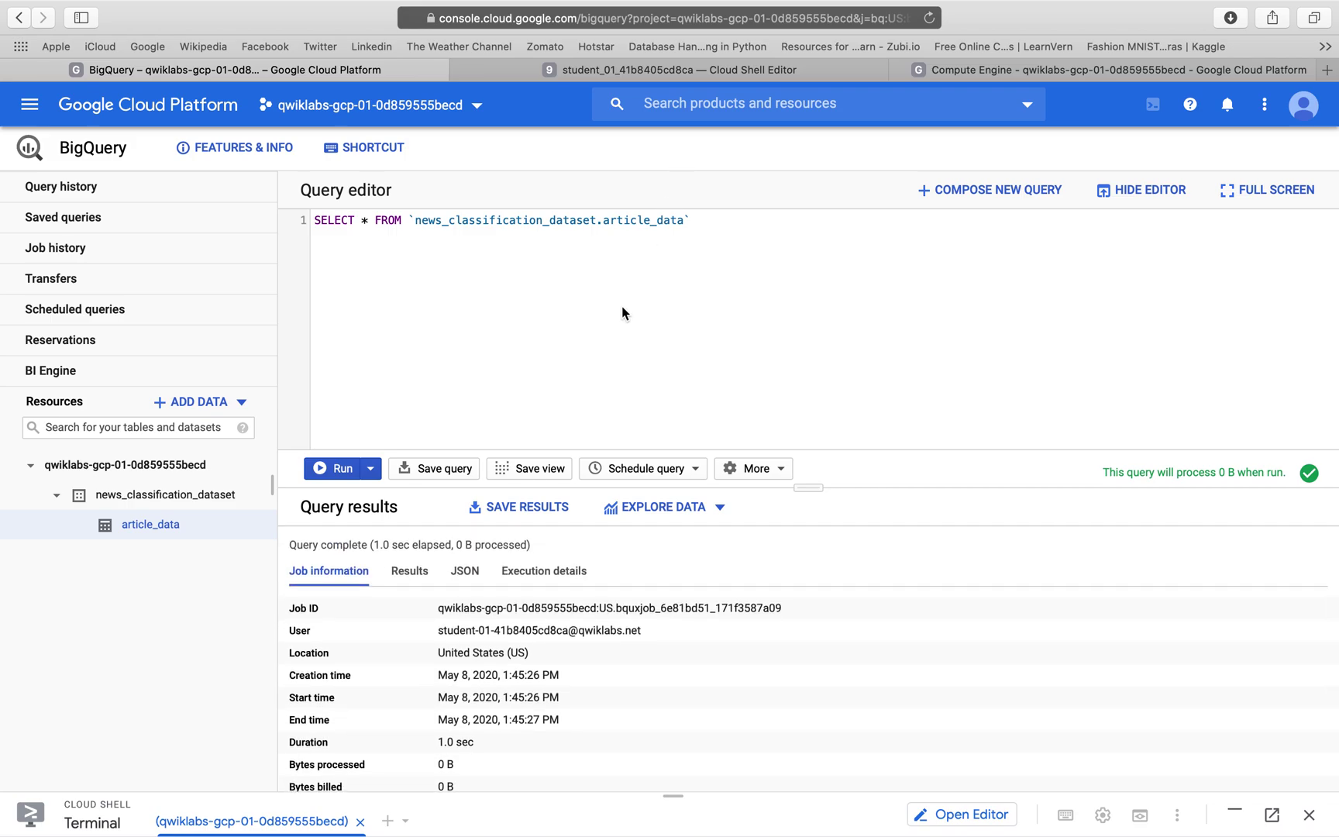
- Replace the query with the lab's count of article_data rows per category, ordered by c DESC, run it and browse the results
{"action": "key", "text": "ctrl+Left"}
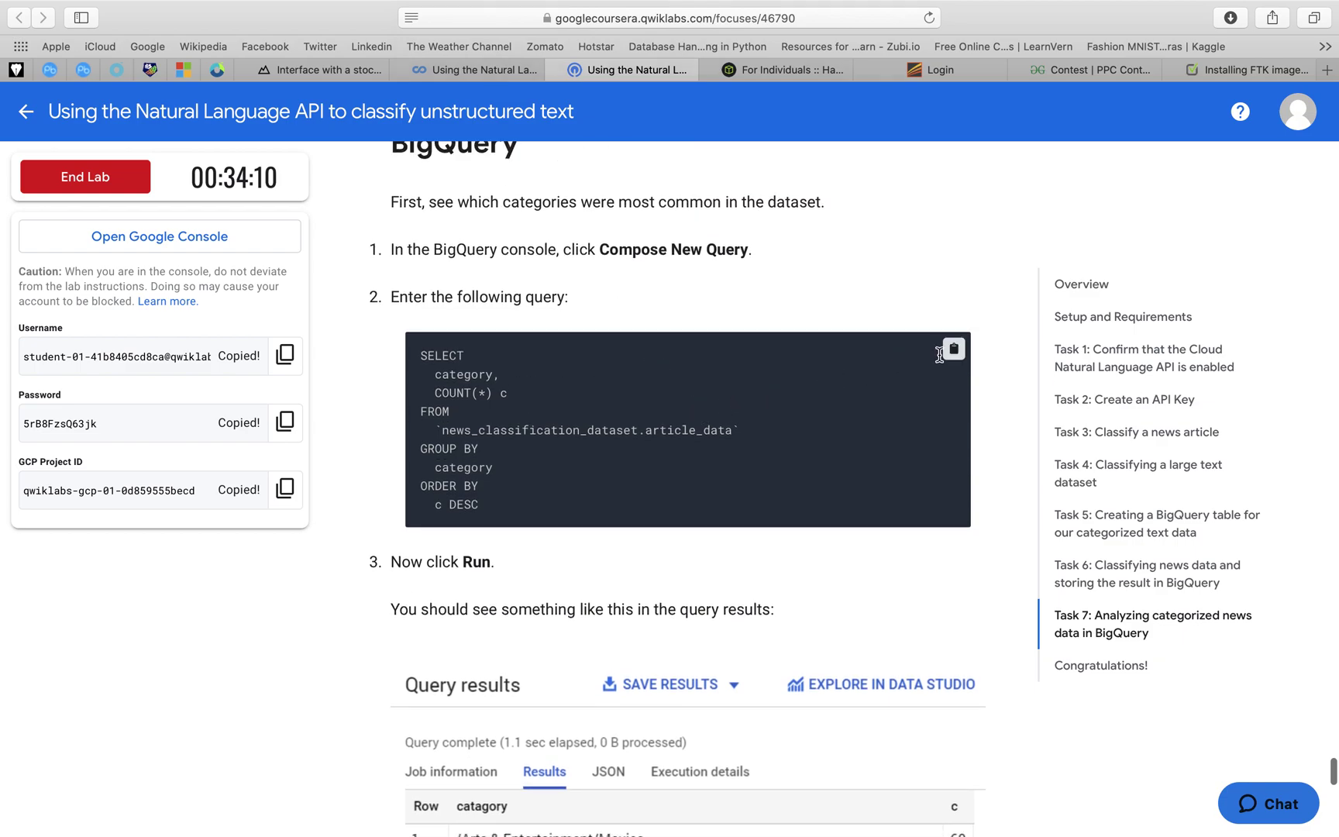
{"action": "key", "text": "ctrl+Right"}
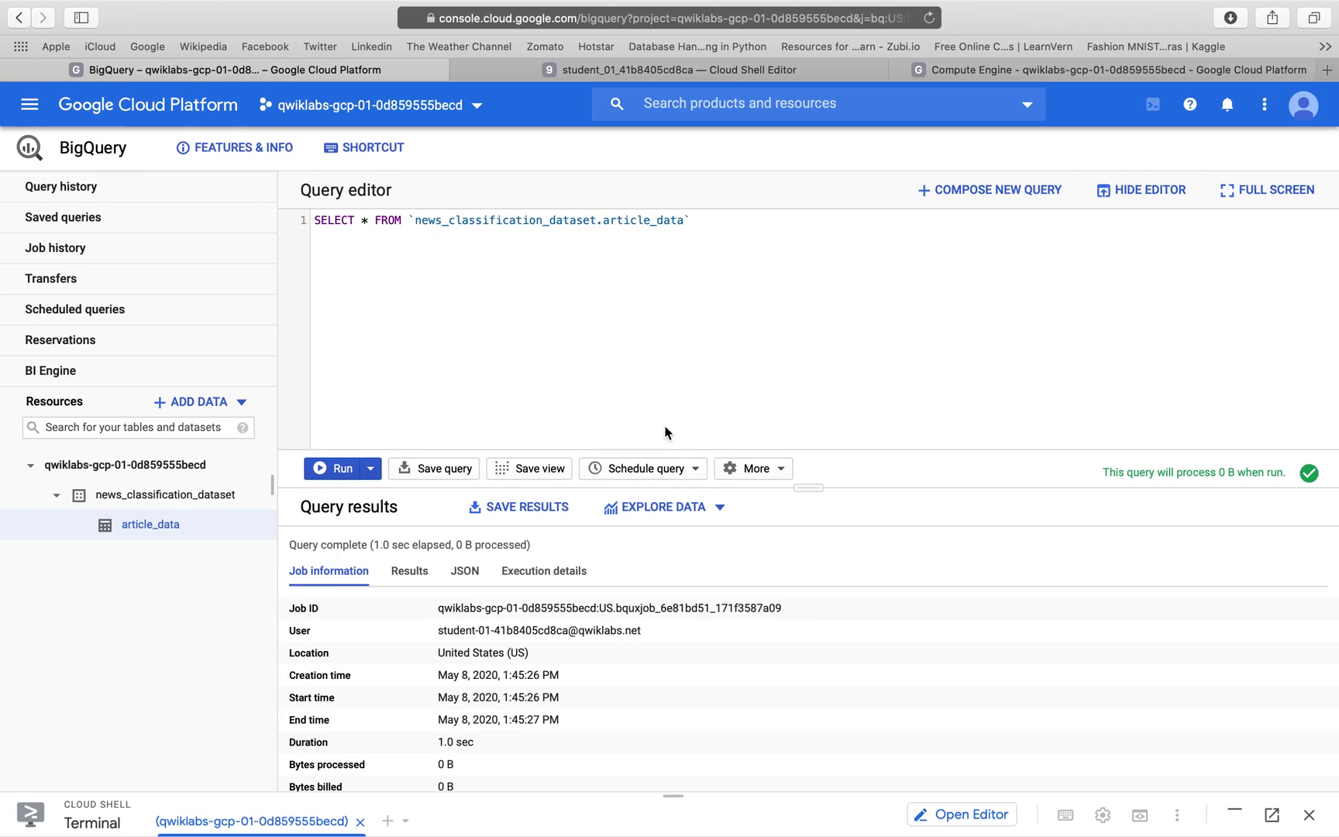
{"action": "key", "text": "super+a"}
{"action": "type", "text": "SELECT   category,   COUNT(*) c FROM   `news_classification_dataset.article_data` GROUP BY   category ORDER BY   c DESC"}
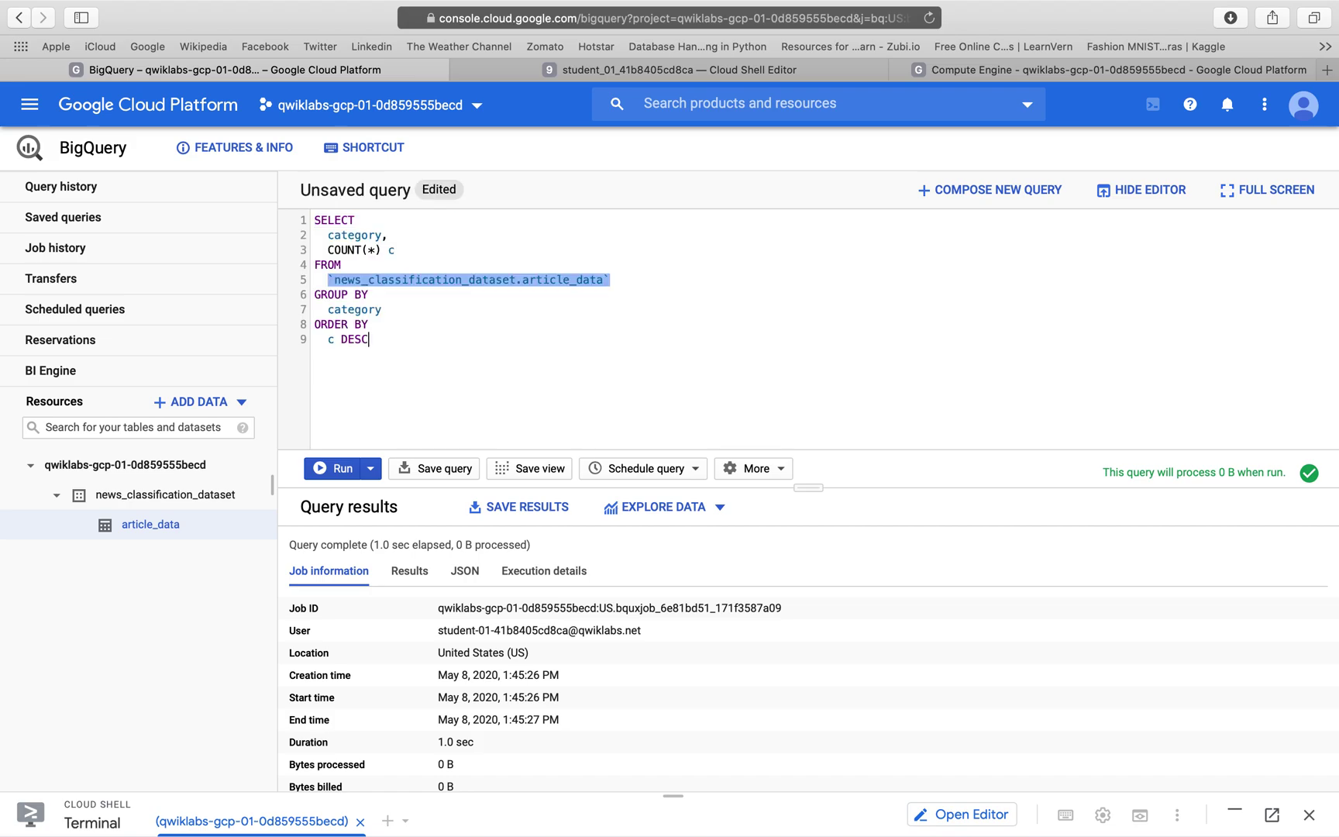
{"action": "left_click", "coordinate": [327, 469]}
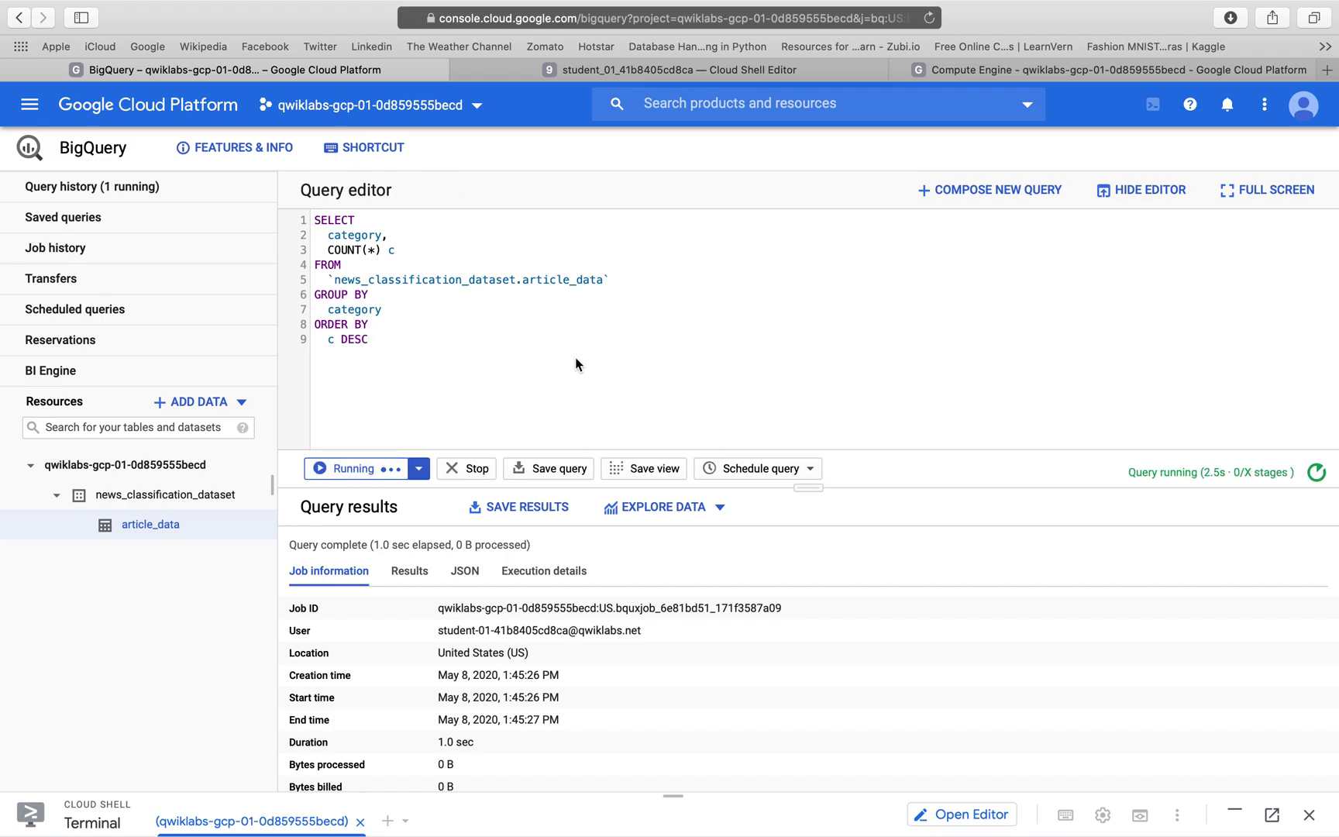
{"action": "scroll", "coordinate": [552, 637], "scroll_direction": "up", "scroll_amount": 15}
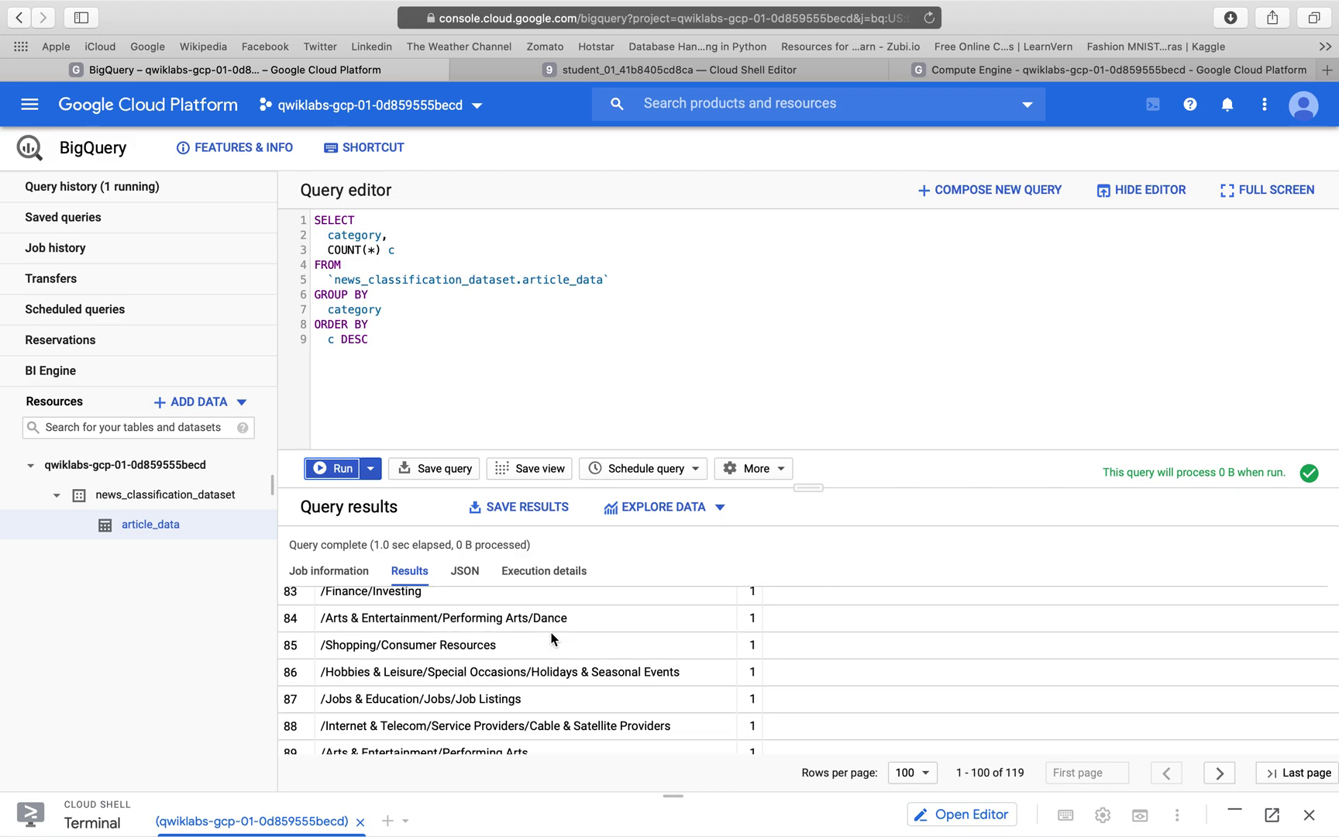
{"action": "scroll", "coordinate": [552, 637], "scroll_direction": "up", "scroll_amount": 10}
{"action": "scroll", "coordinate": [552, 637], "scroll_direction": "down", "scroll_amount": 20}
{"action": "scroll", "coordinate": [552, 637], "scroll_direction": "down", "scroll_amount": 5}
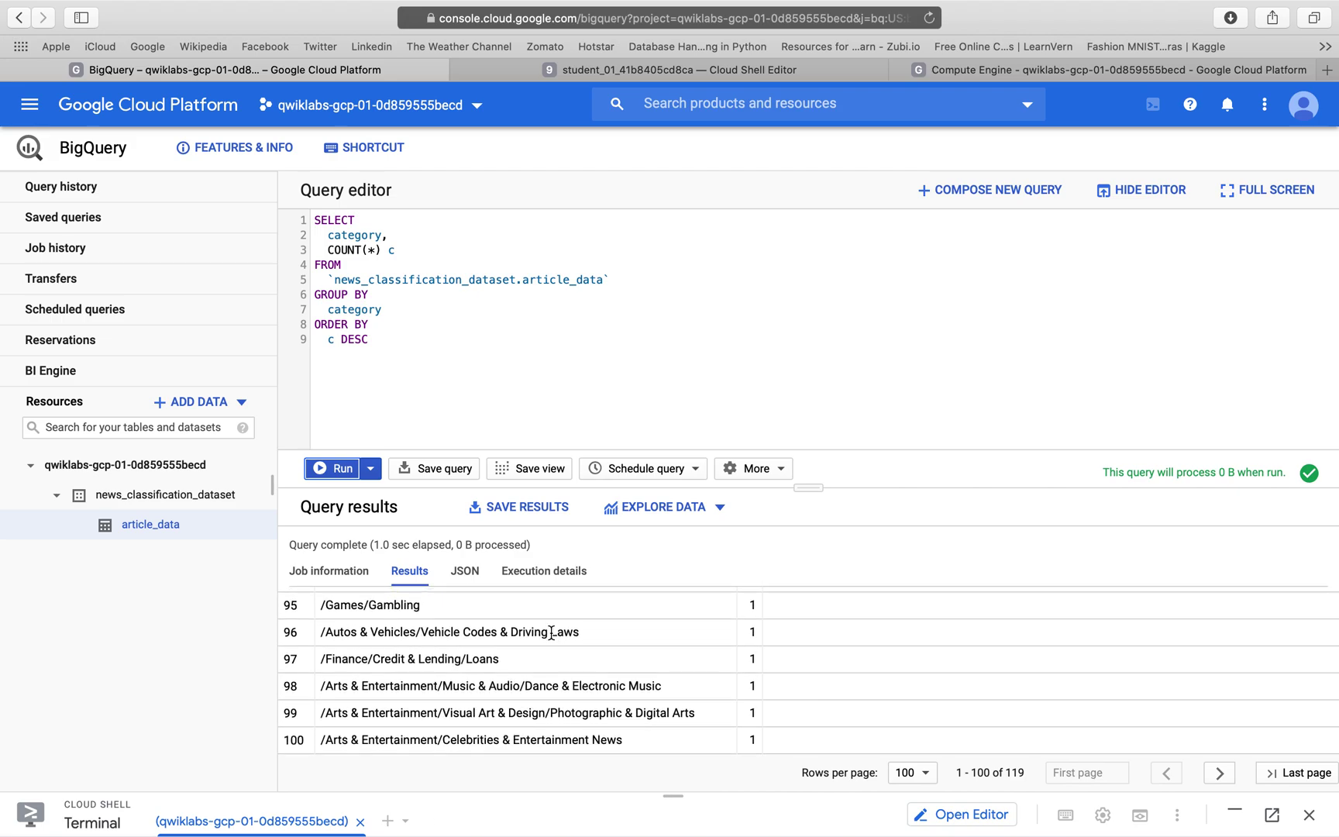
{"action": "scroll", "coordinate": [552, 633], "scroll_direction": "up", "scroll_amount": 20}
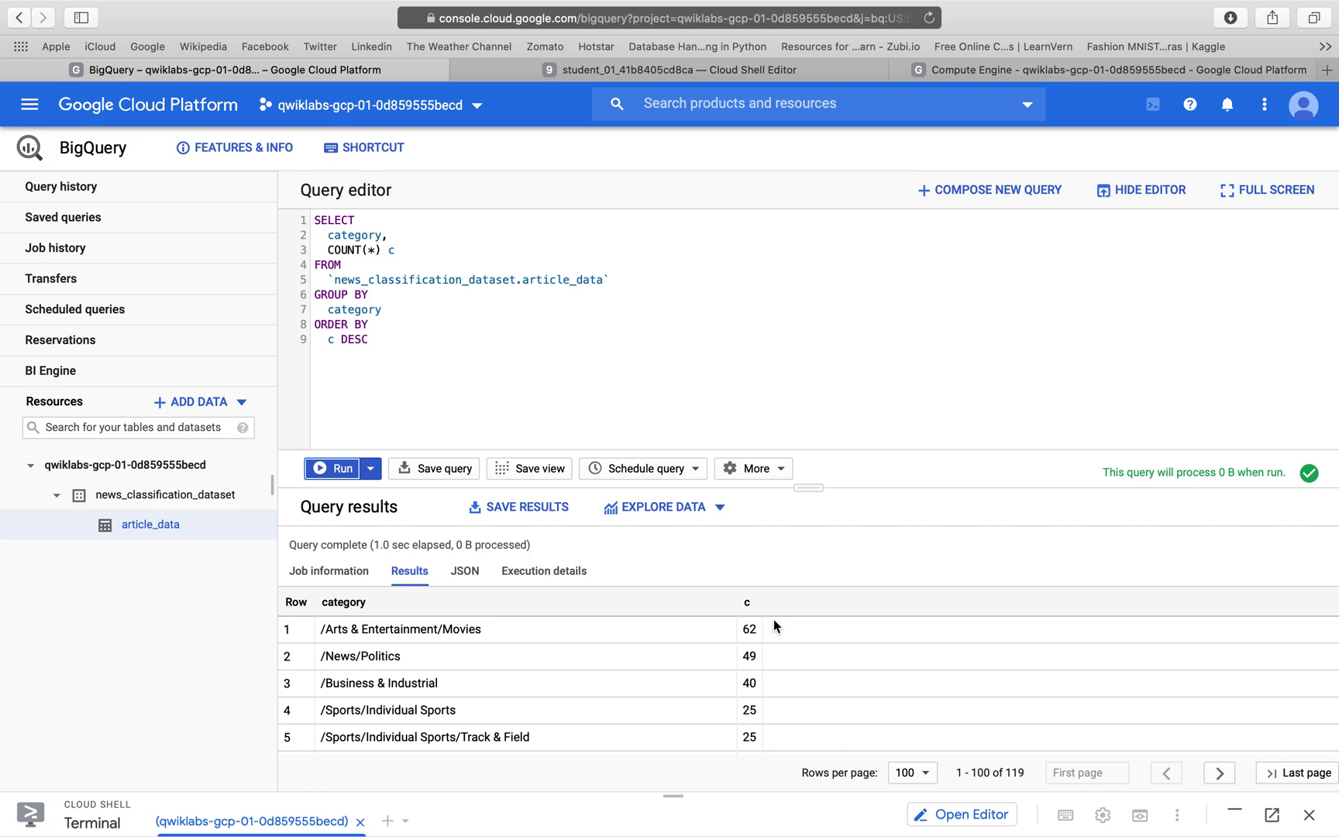
- Compare the category counts with the sample results in the lab's Task 7 and read the instructions that follow
{"action": "key", "text": "ctrl+Left"}
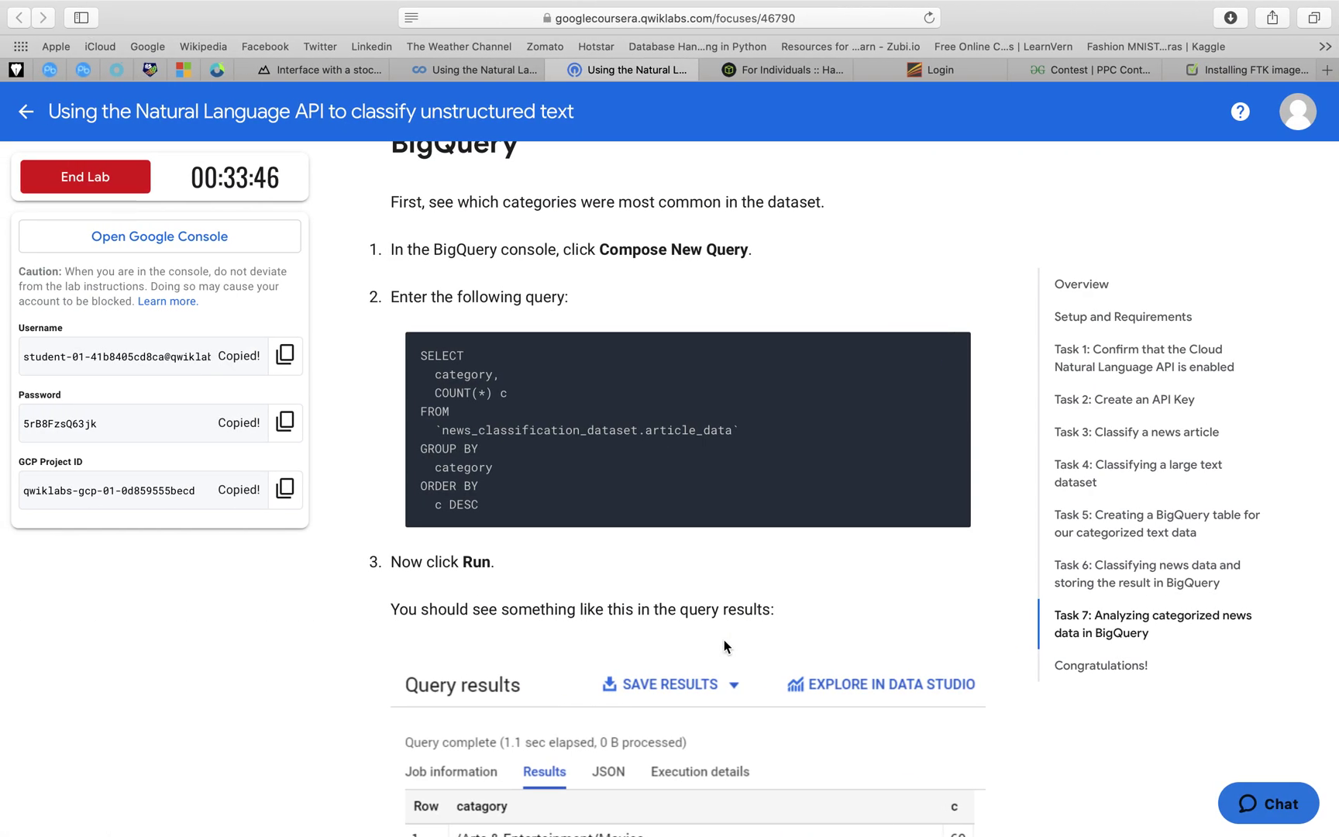
{"action": "scroll", "coordinate": [724, 646], "scroll_direction": "down", "scroll_amount": 3}
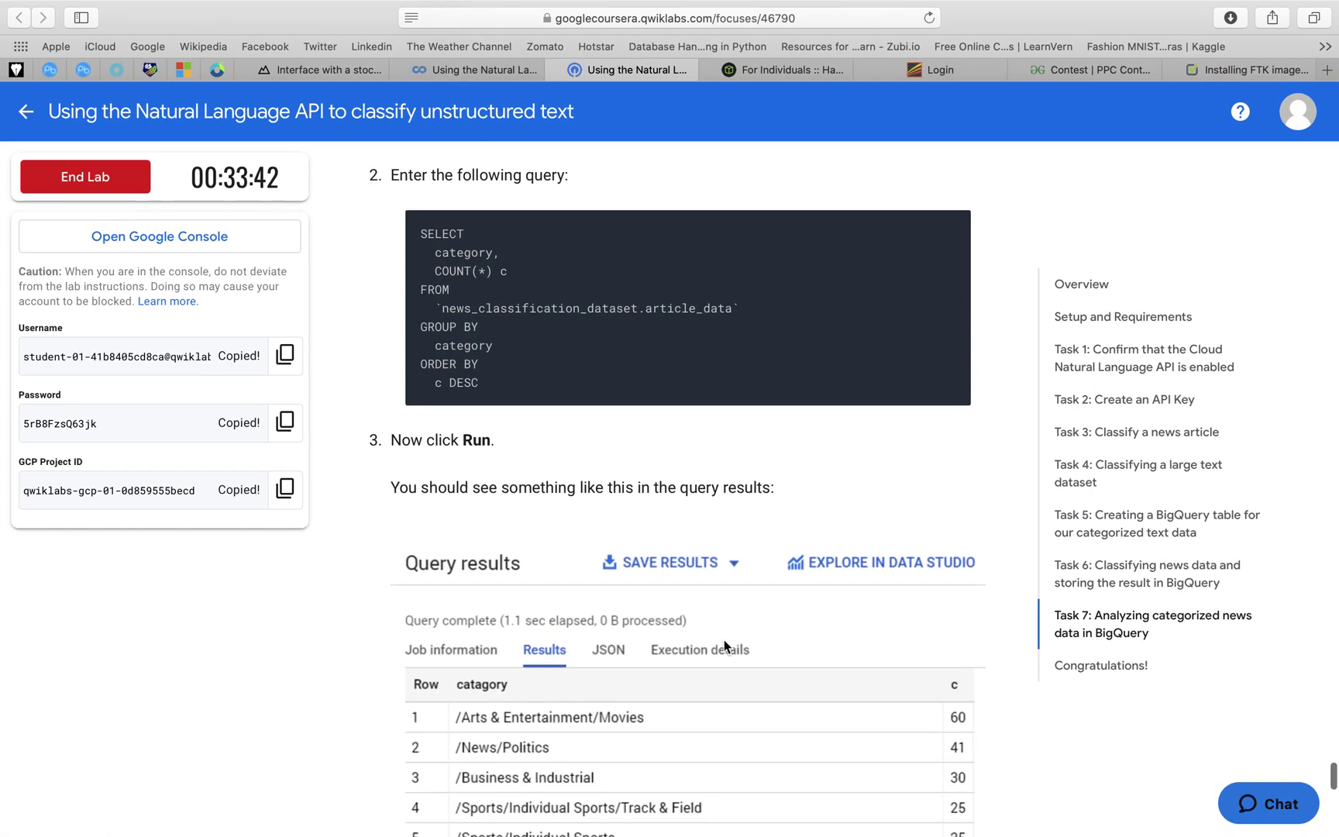
{"action": "scroll", "coordinate": [725, 642], "scroll_direction": "down", "scroll_amount": 5}
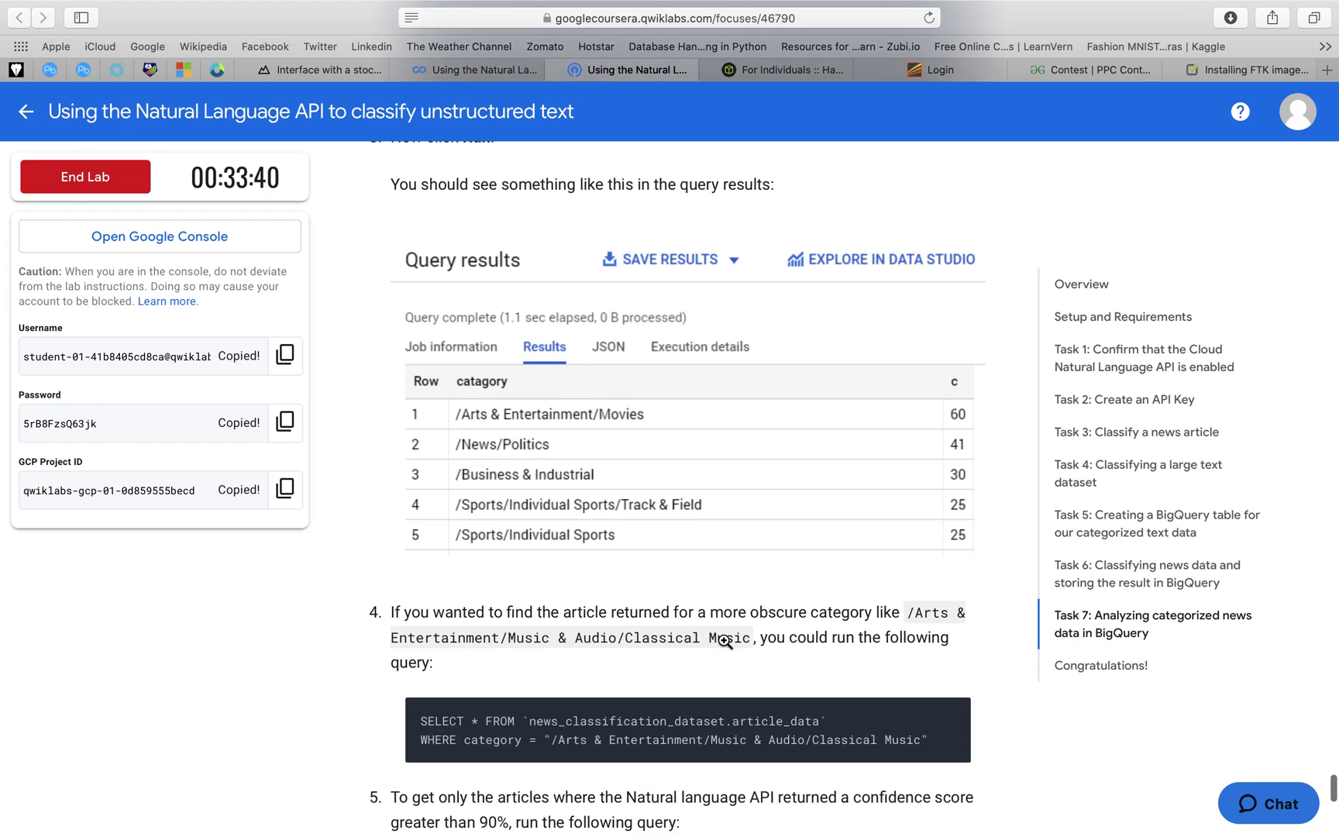
{"action": "scroll", "coordinate": [725, 641], "scroll_direction": "up", "scroll_amount": 1}
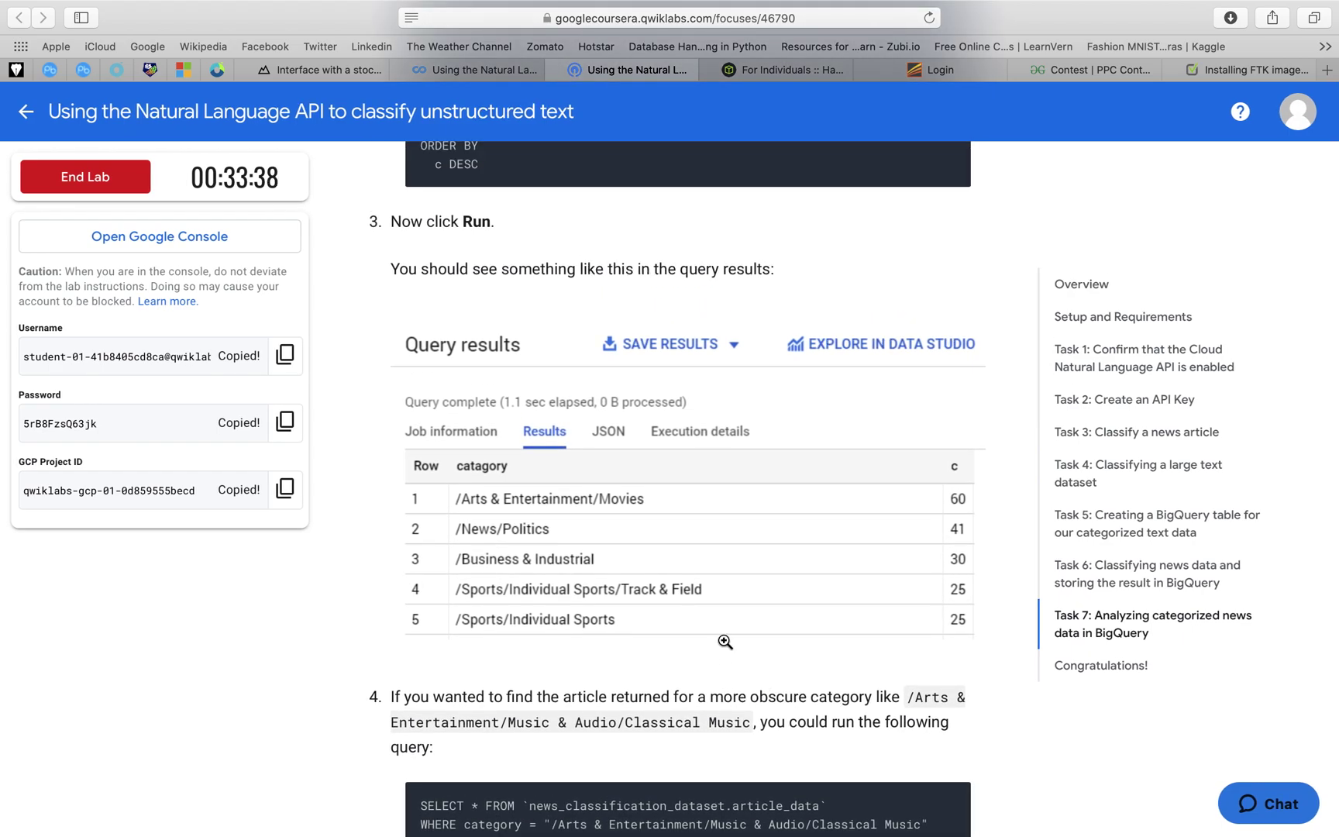
{"action": "scroll", "coordinate": [725, 642], "scroll_direction": "up", "scroll_amount": 10}
{"action": "scroll", "coordinate": [724, 642], "scroll_direction": "down", "scroll_amount": 11}
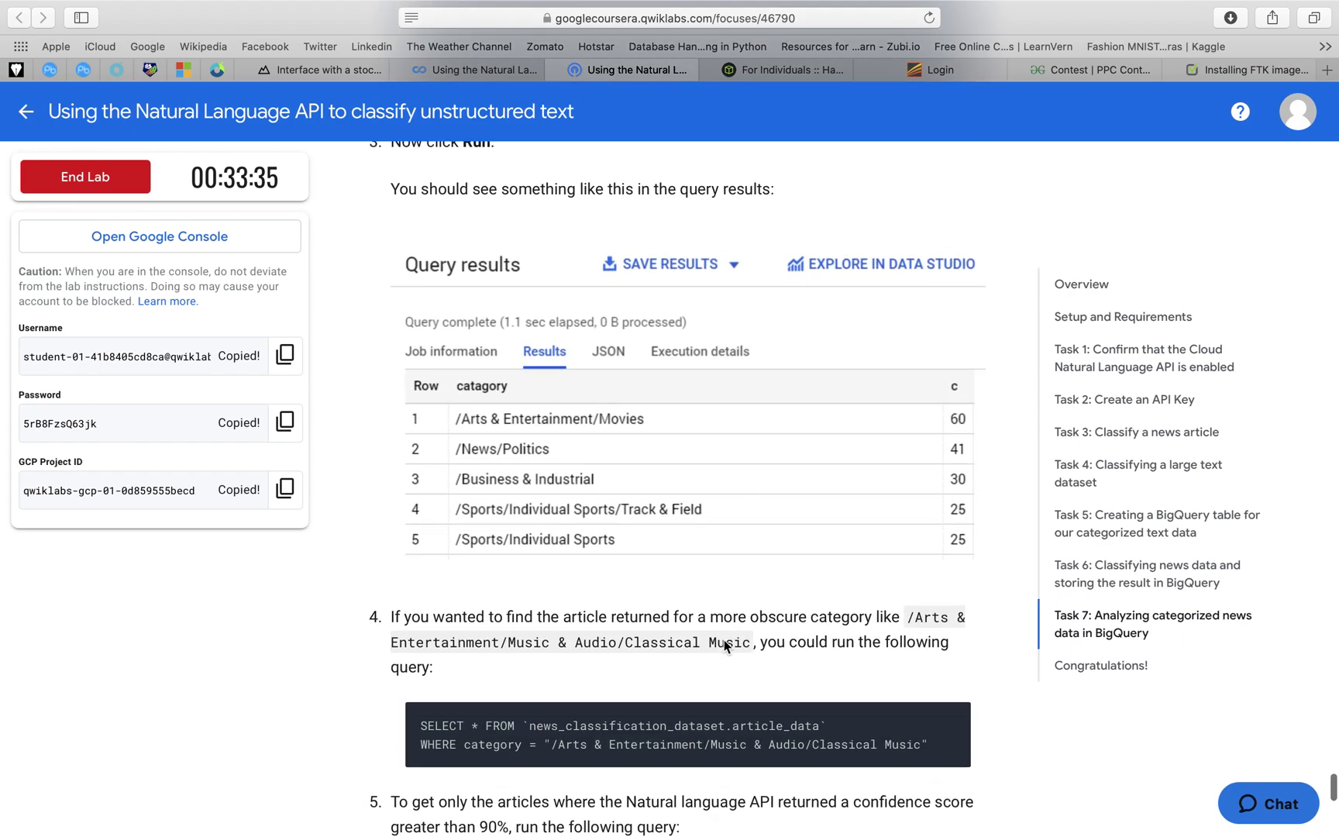
{"action": "scroll", "coordinate": [724, 646], "scroll_direction": "down", "scroll_amount": 3}
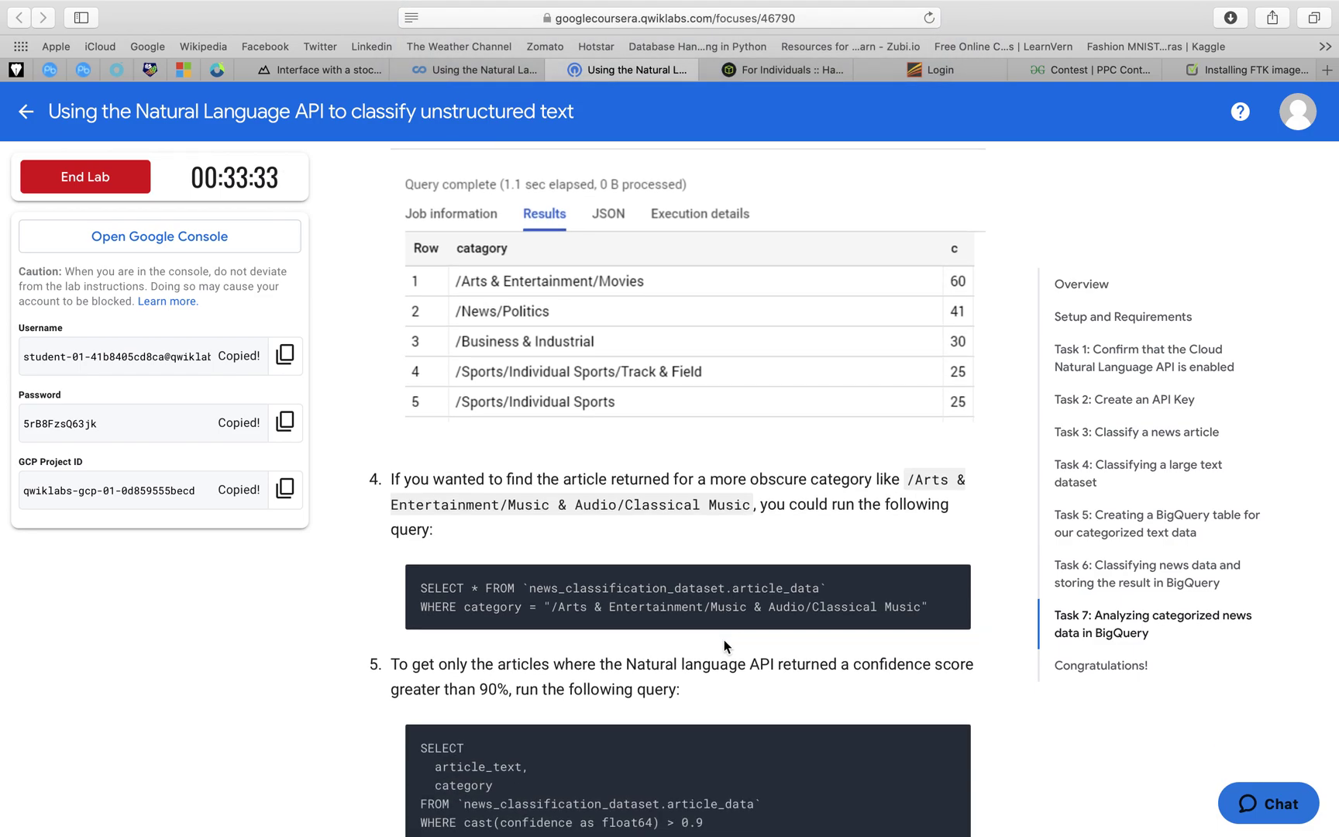
- Run the lab's query selecting article_data rows where category is "/Arts & Entertainment/Music & Audio/Classical Music", and view the returned article and its confidence
{"action": "mouse_move", "coordinate": [745, 607]}
{"action": "key", "text": "ctrl+Right"}
{"action": "left_click", "coordinate": [1016, 284]}
{"action": "key", "text": "ctrl+a"}
{"action": "type", "text": "SELECT * FROM `news_classification_dataset.article_data` WHERE category = \"/Arts & Entertainment/Music & Audio/Classical Music\""}
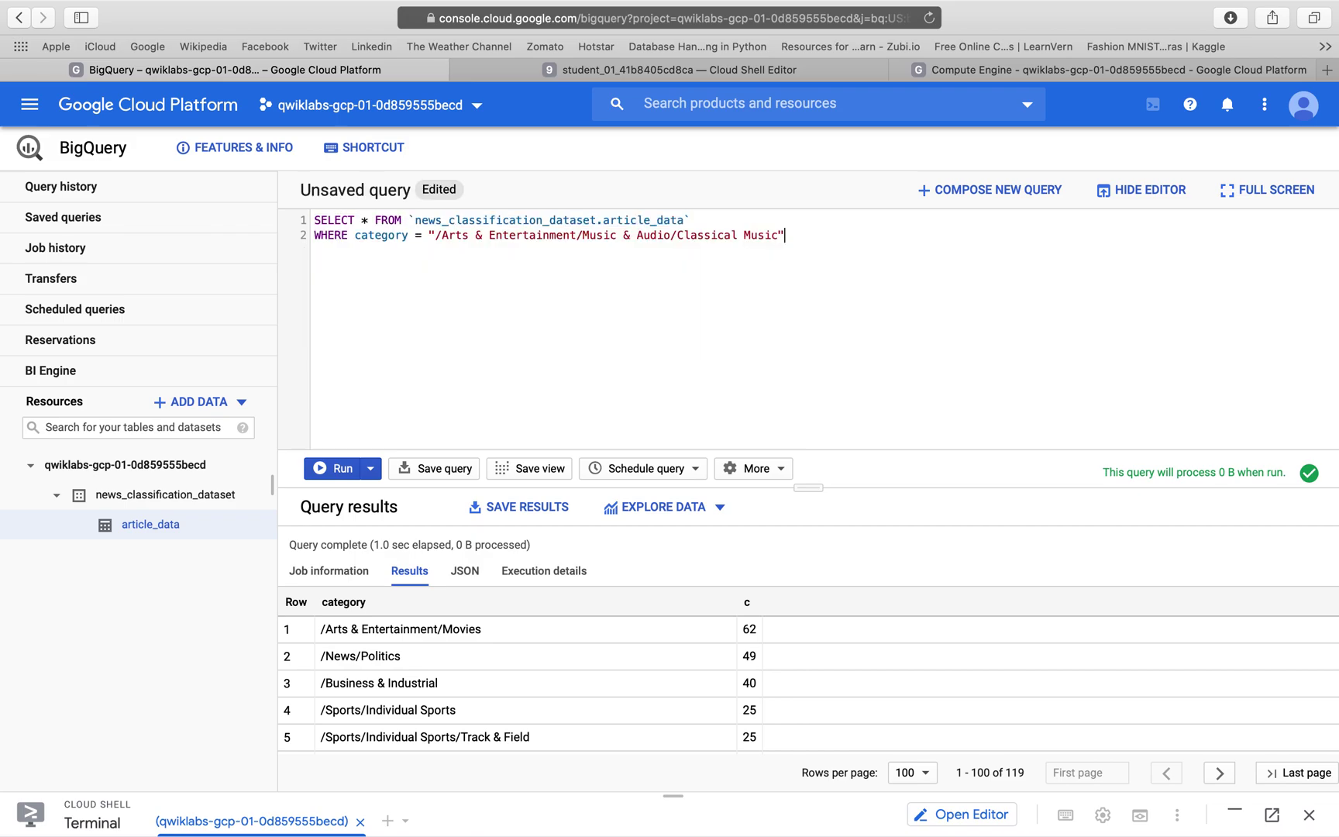
{"action": "left_click", "coordinate": [339, 471]}
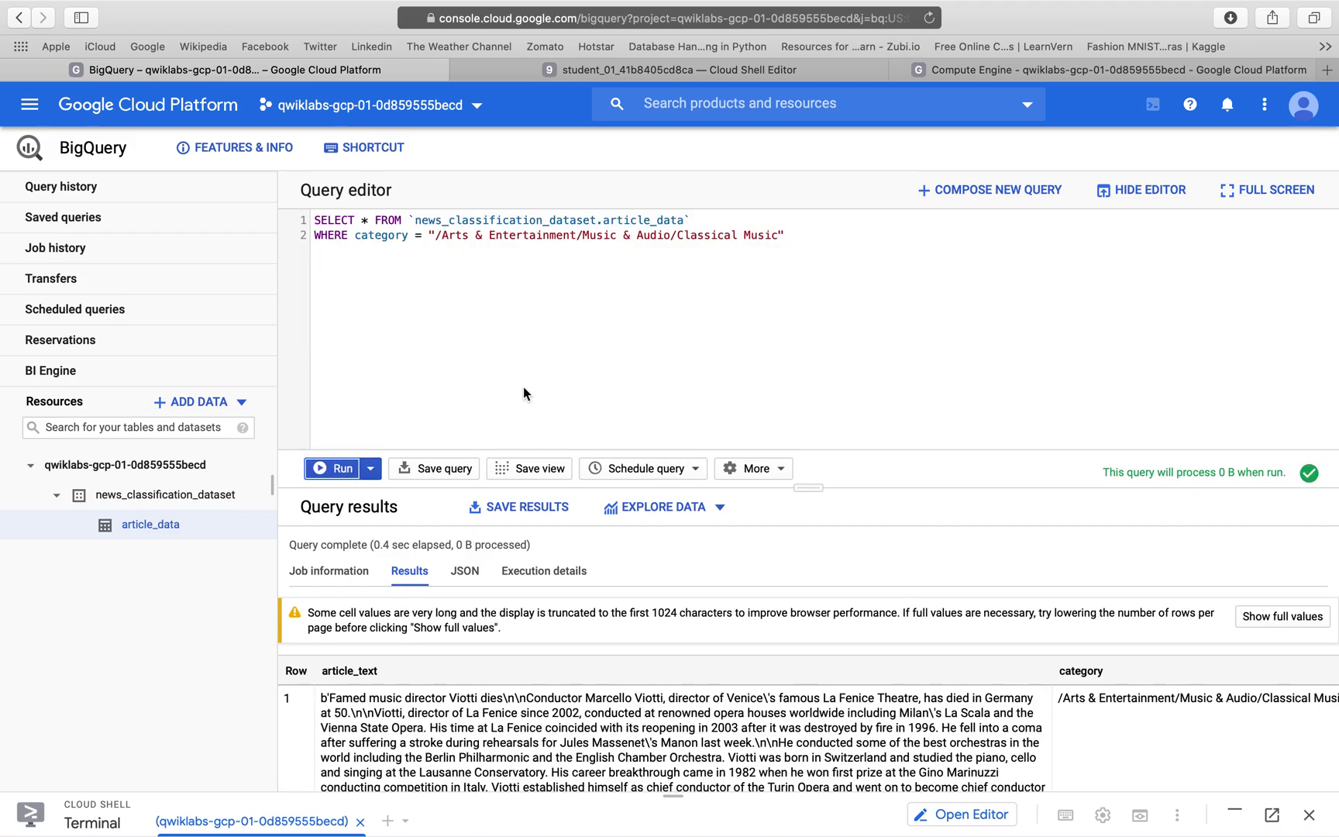
{"action": "scroll", "coordinate": [502, 737], "scroll_direction": "down", "scroll_amount": 1}
{"action": "scroll", "coordinate": [502, 738], "scroll_direction": "up", "scroll_amount": 1}
{"action": "scroll", "coordinate": [502, 738], "scroll_direction": "right", "scroll_amount": 1}
{"action": "scroll", "coordinate": [502, 738], "scroll_direction": "right", "scroll_amount": 3}
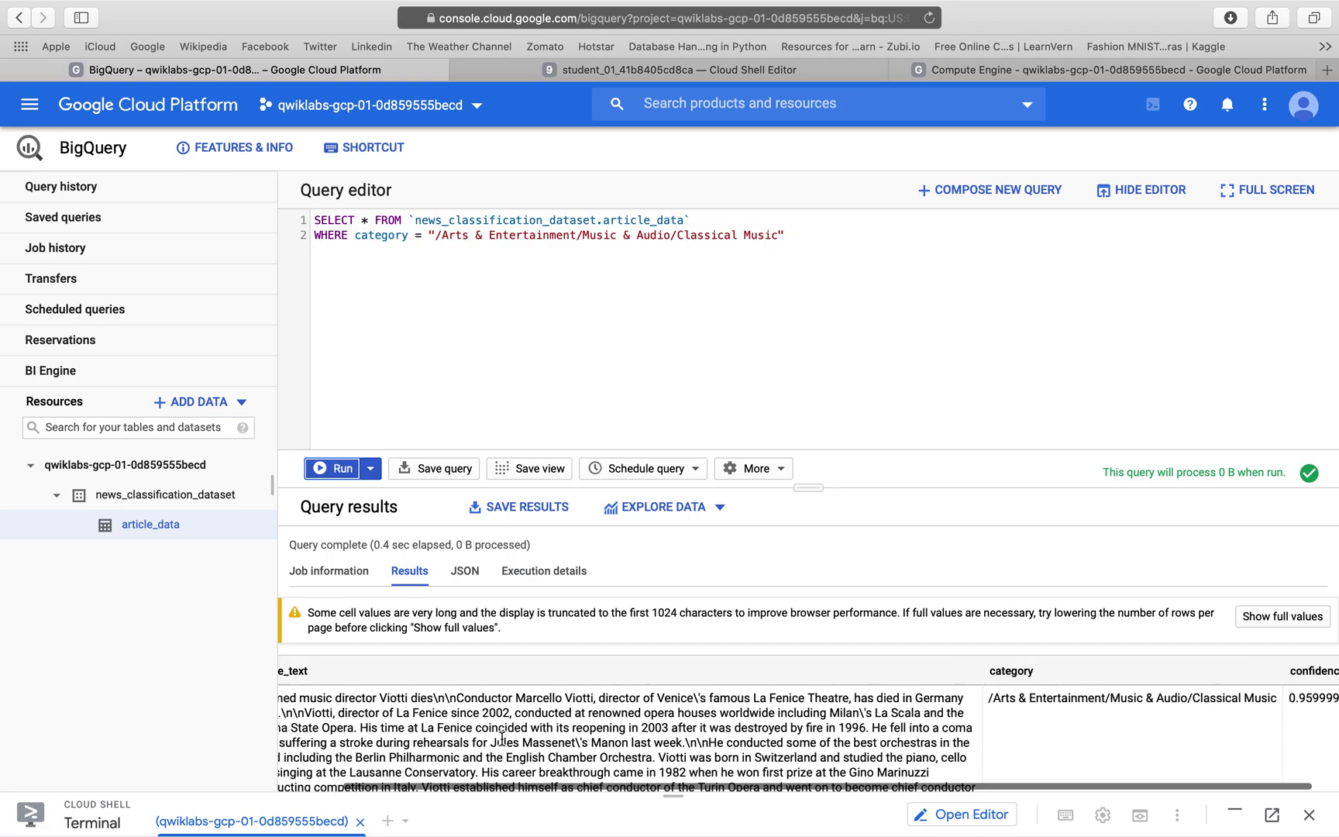
- Copy the lab's query for article_text and category where confidence cast as float64 exceeds 0.9, run it in BigQuery, and browse the rows
{"action": "key", "text": "ctrl+Left"}
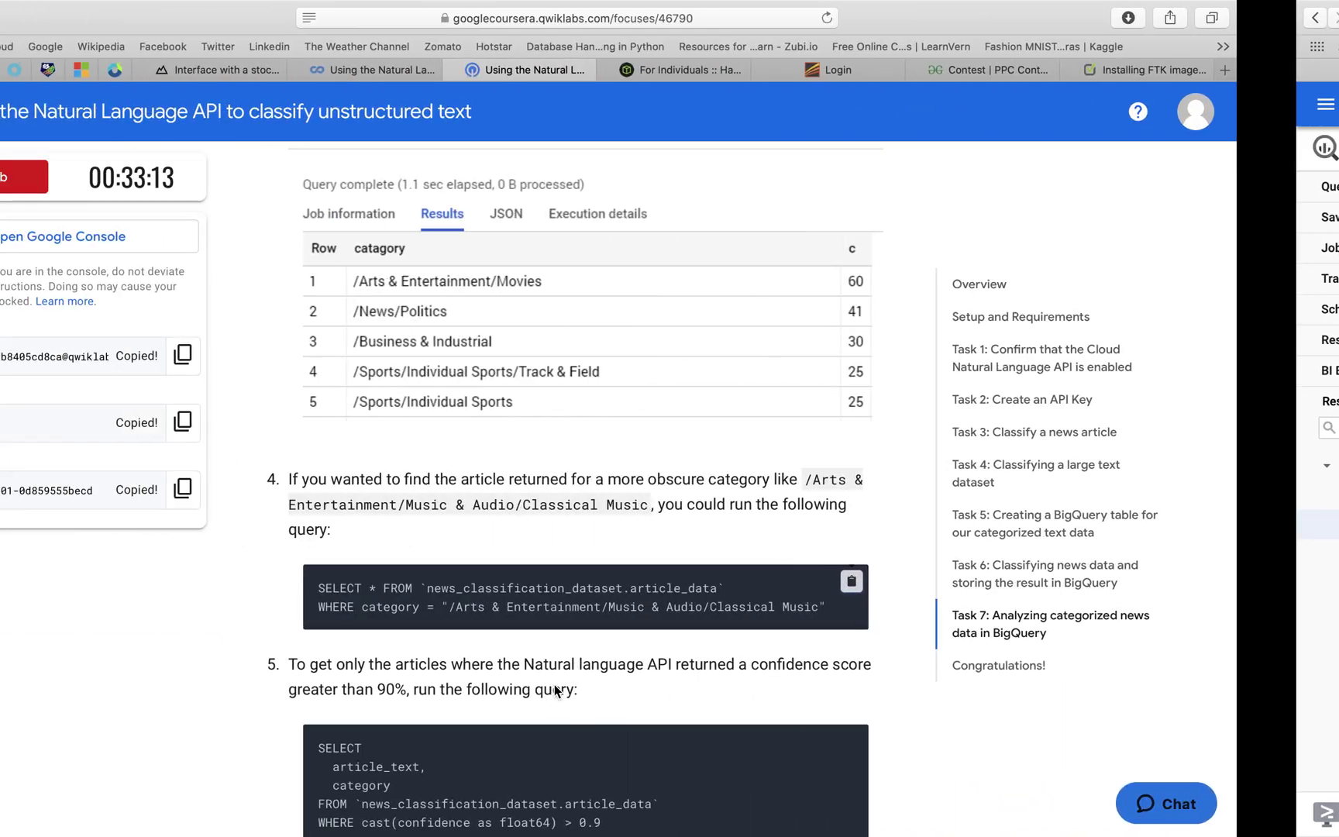
{"action": "scroll", "coordinate": [832, 583], "scroll_direction": "down", "scroll_amount": 5}
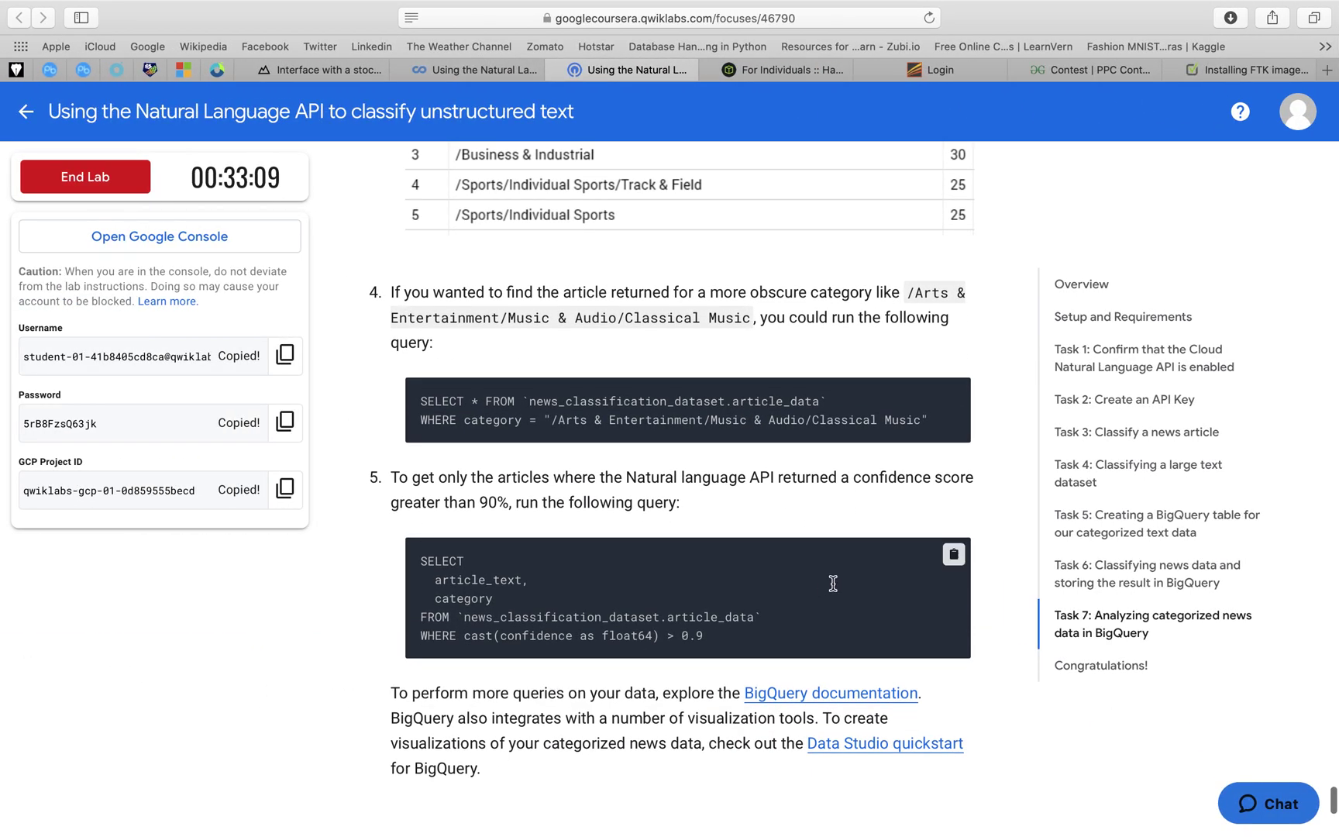
{"action": "left_click", "coordinate": [955, 555]}
{"action": "key", "text": "ctrl+Right"}
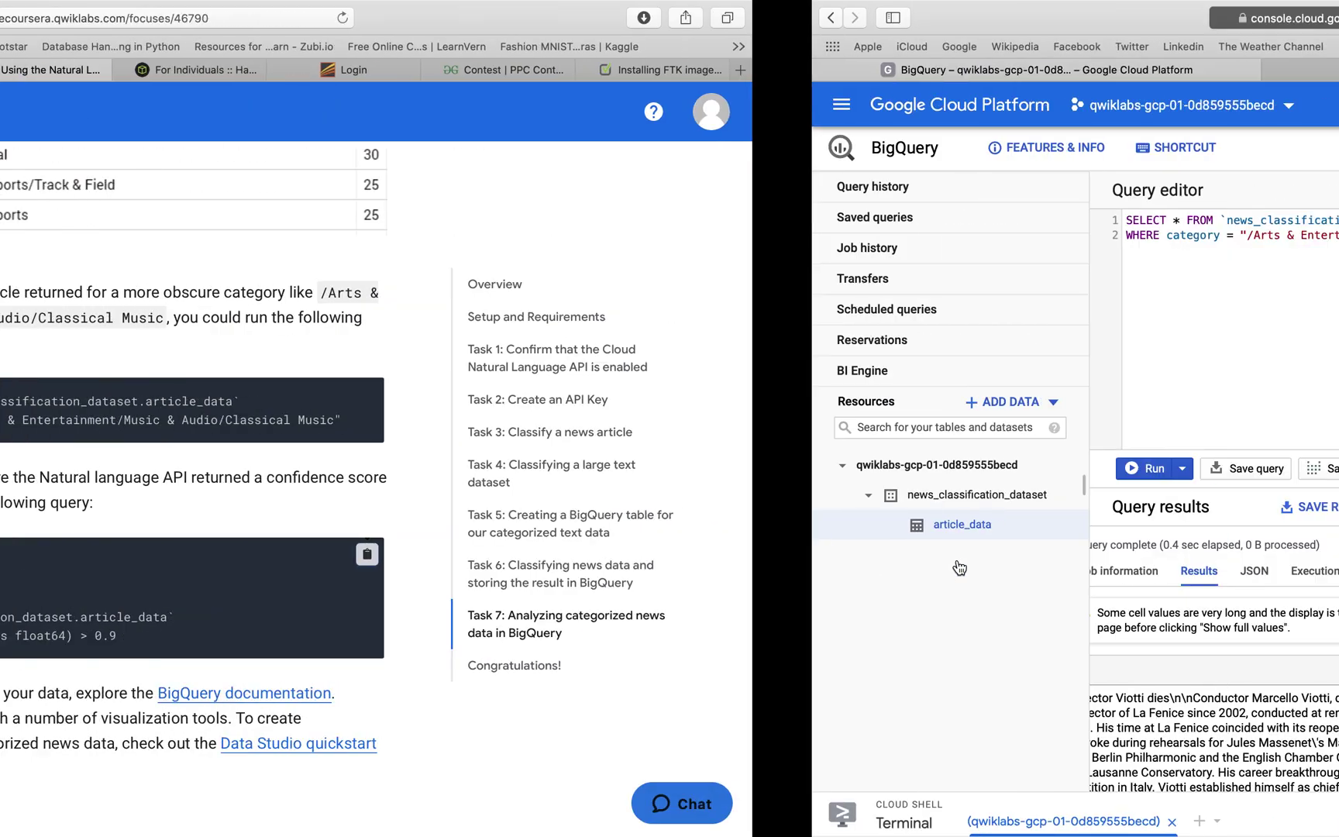
{"action": "key", "text": "super+a"}
{"action": "key", "text": "super+v"}
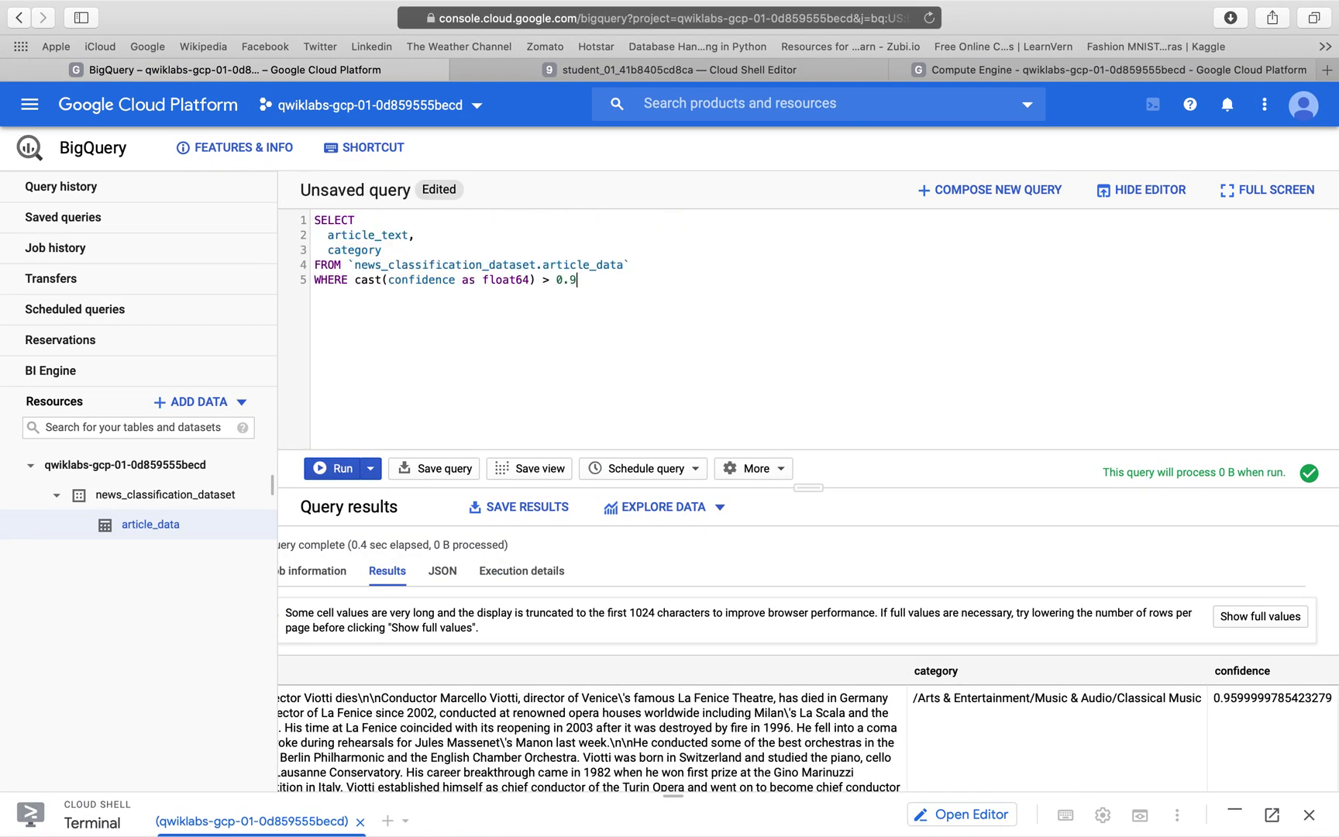
{"action": "left_click", "coordinate": [317, 471]}
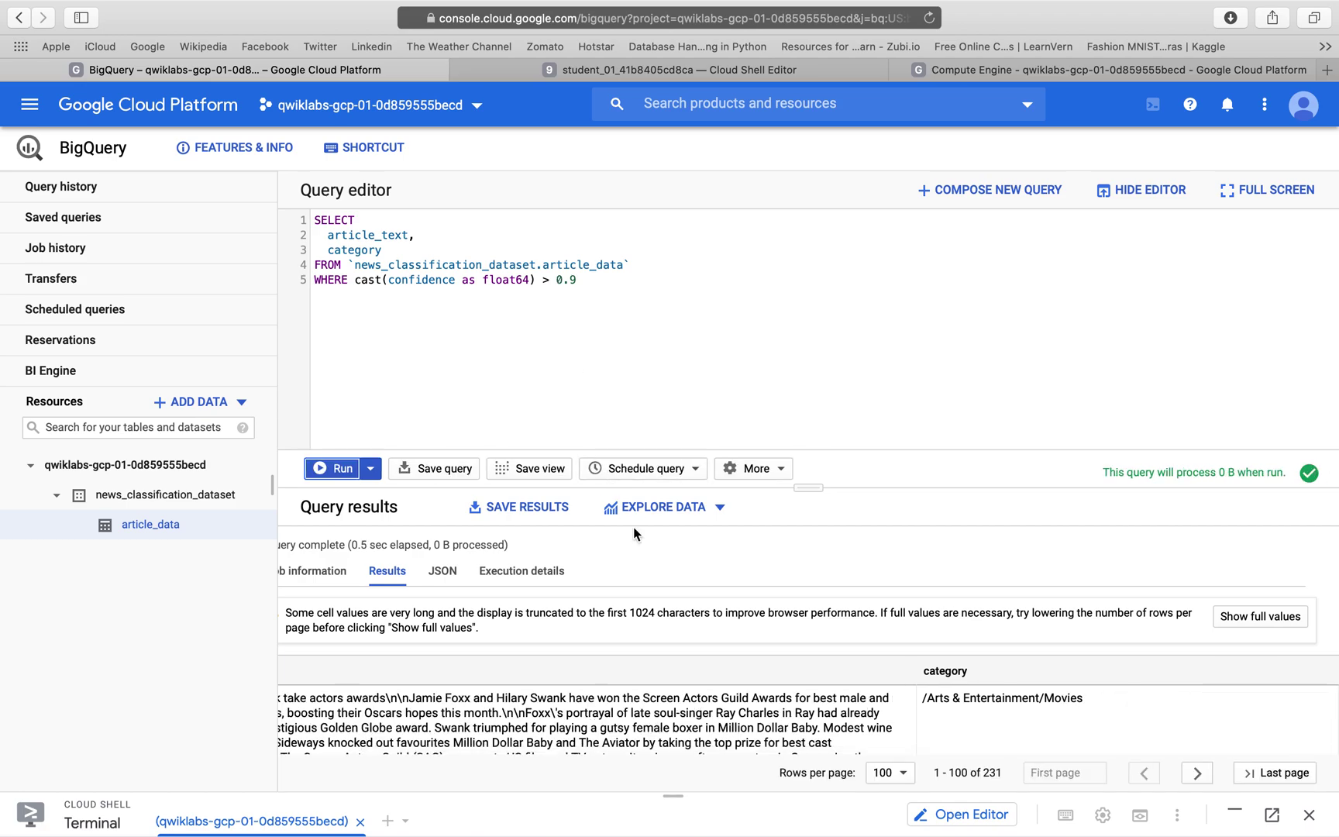
{"action": "scroll", "coordinate": [674, 709], "scroll_direction": "down", "scroll_amount": 5}
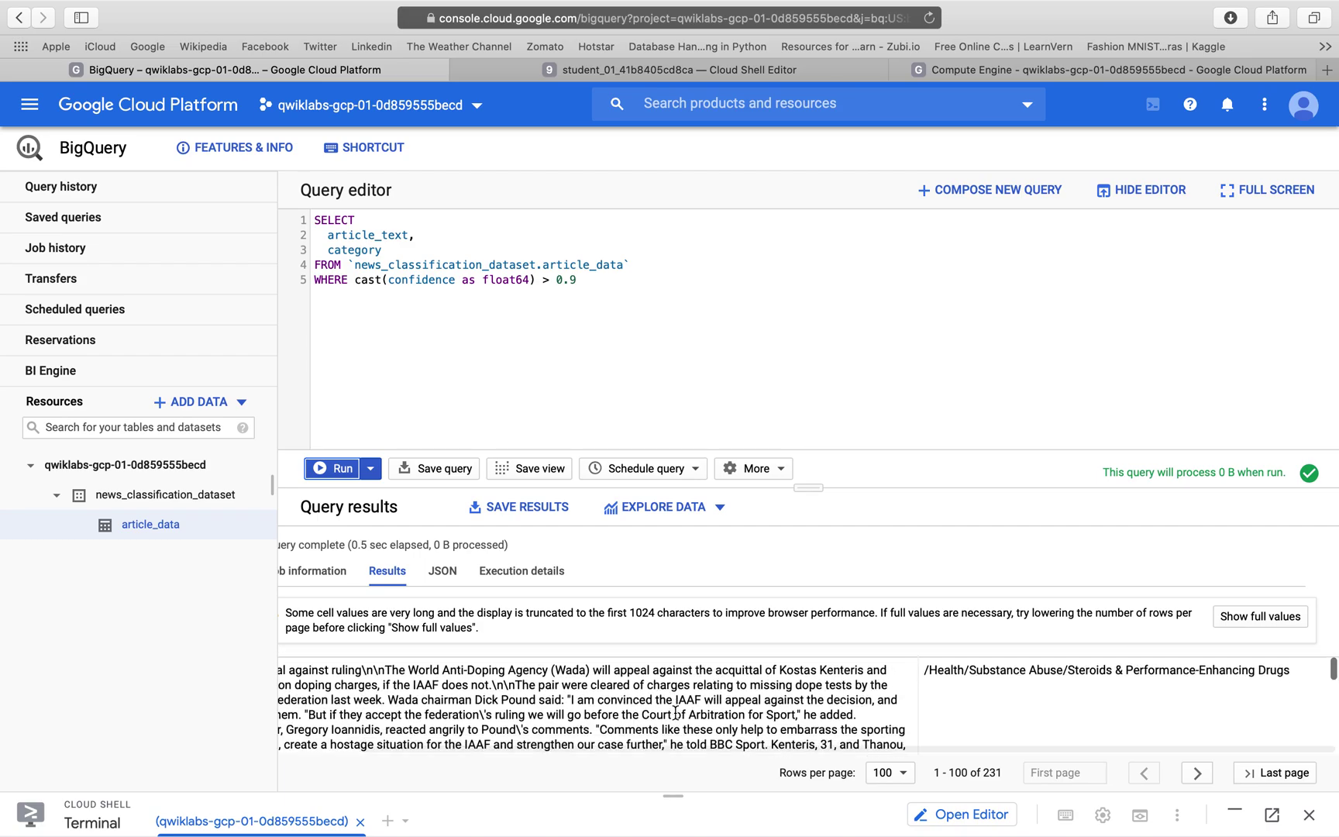
{"action": "scroll", "coordinate": [674, 712], "scroll_direction": "down", "scroll_amount": 8}
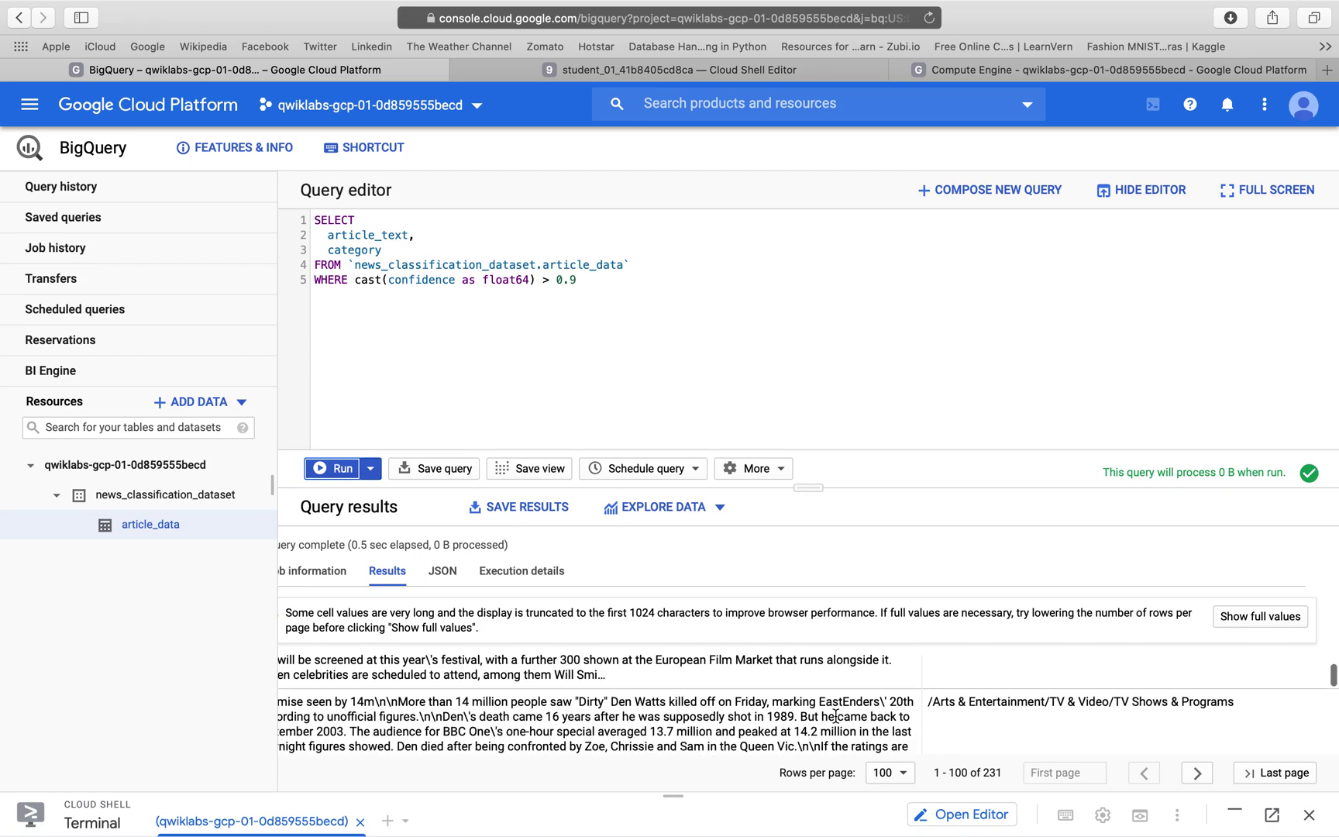
{"action": "scroll", "coordinate": [819, 705], "scroll_direction": "left", "scroll_amount": 3}
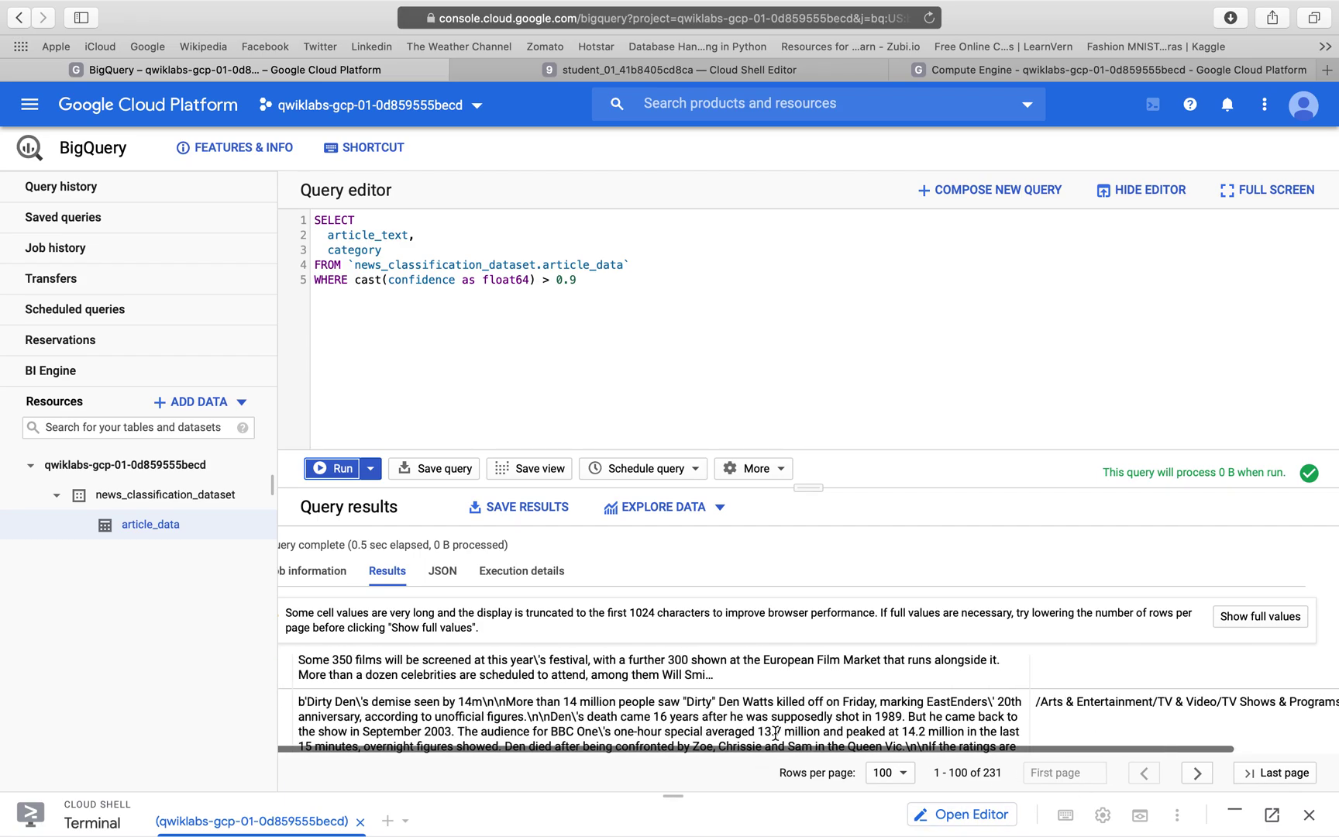
{"action": "scroll", "coordinate": [818, 705], "scroll_direction": "down", "scroll_amount": 10}
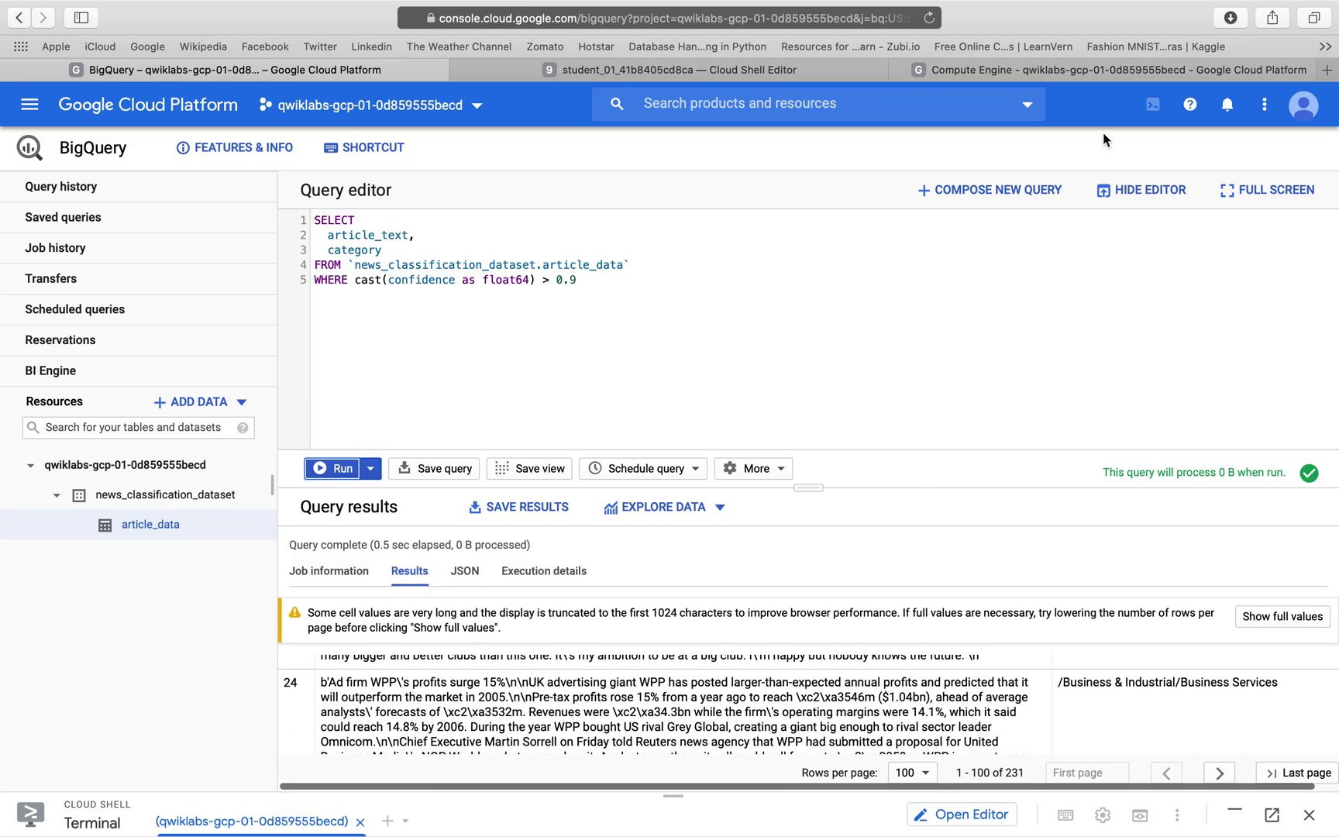
- Return to the lab page, read through to the Congratulations section, and end the lab, confirming the loss of all work
{"action": "key", "text": "ctrl+Left"}
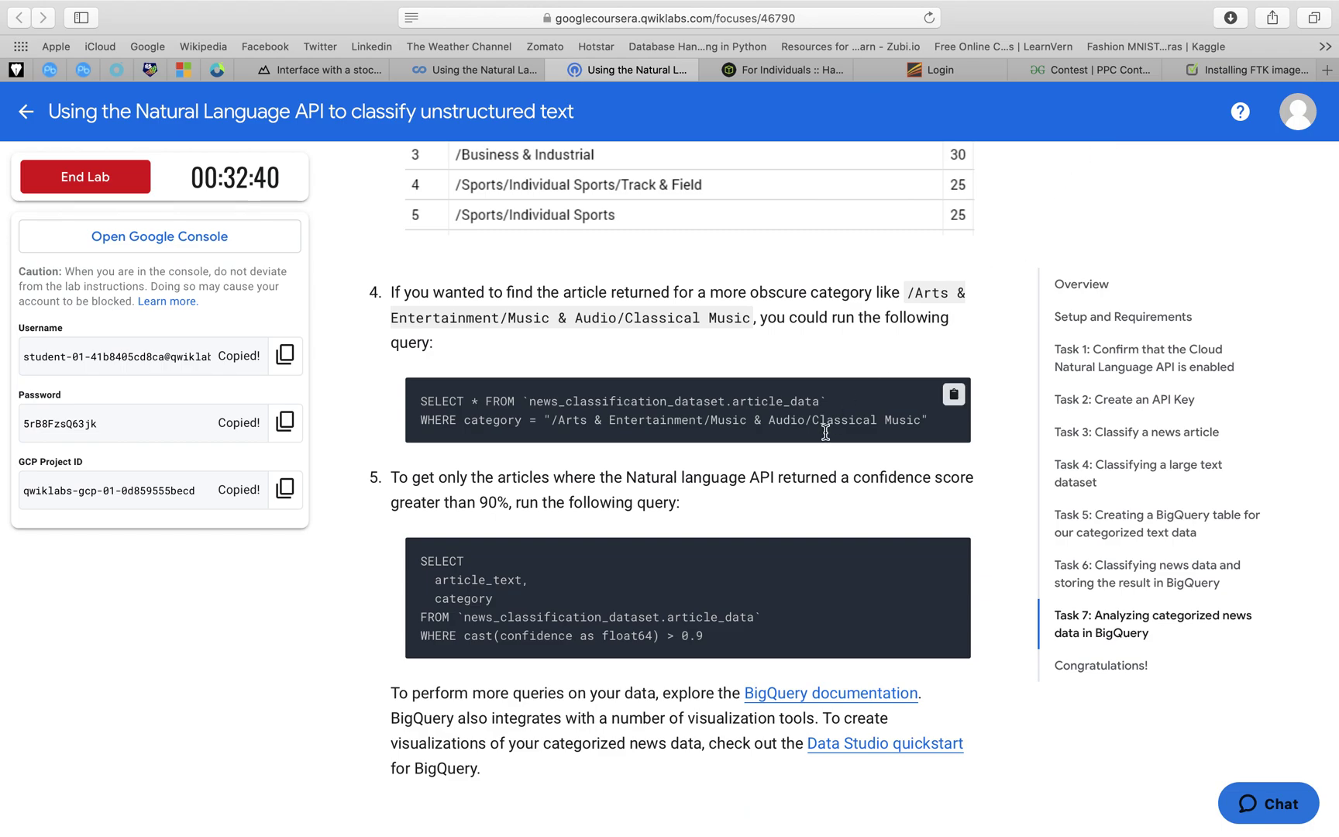
{"action": "scroll", "coordinate": [825, 433], "scroll_direction": "down", "scroll_amount": 5}
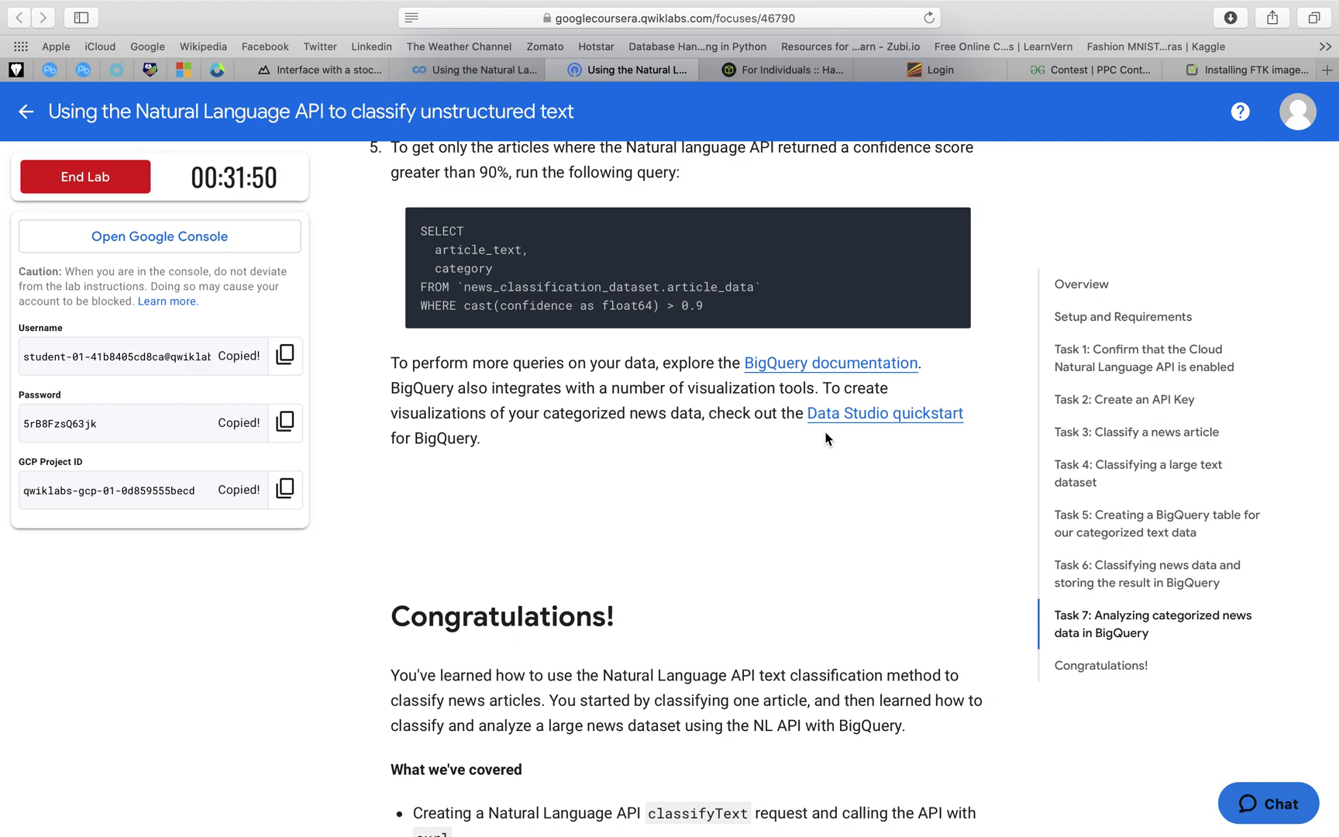
{"action": "scroll", "coordinate": [825, 439], "scroll_direction": "down", "scroll_amount": 3}
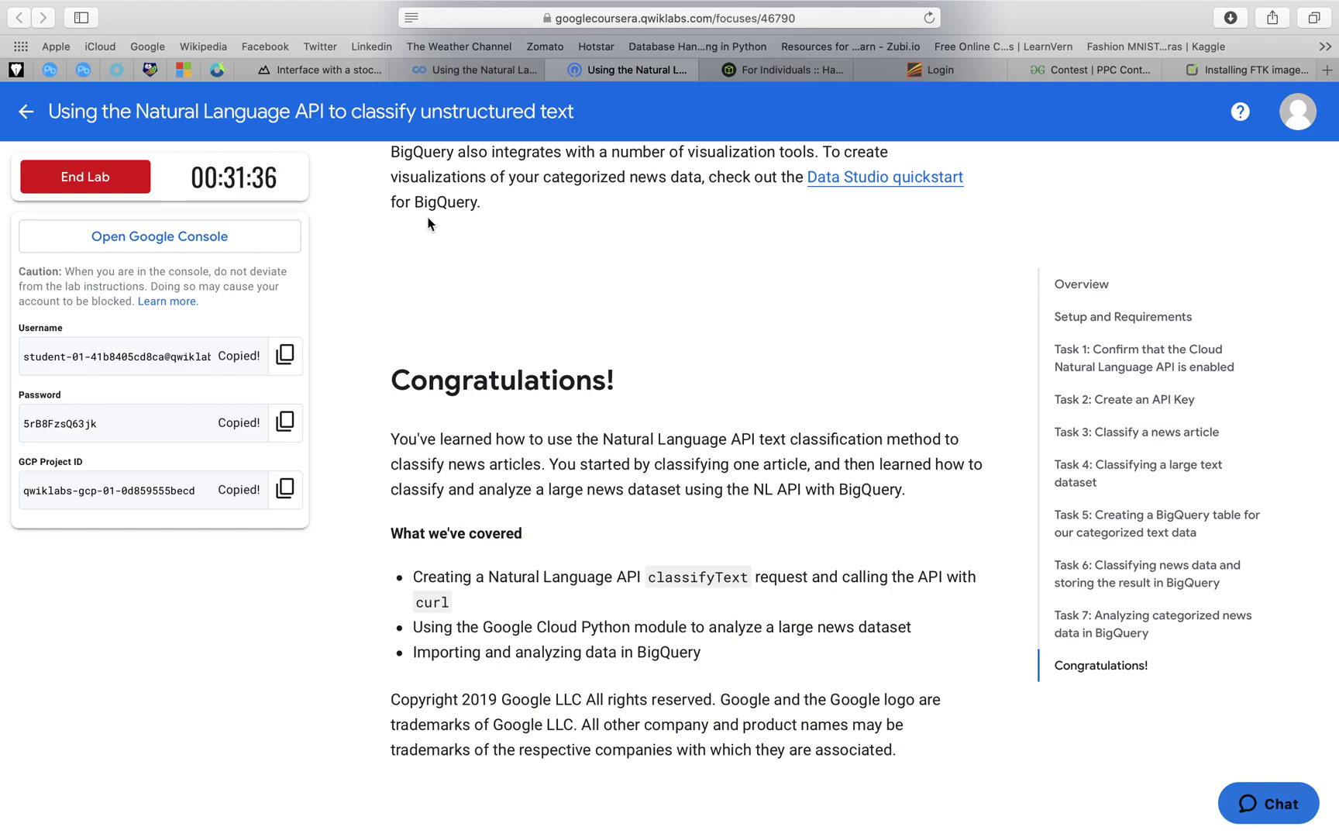
{"action": "left_click", "coordinate": [107, 180]}
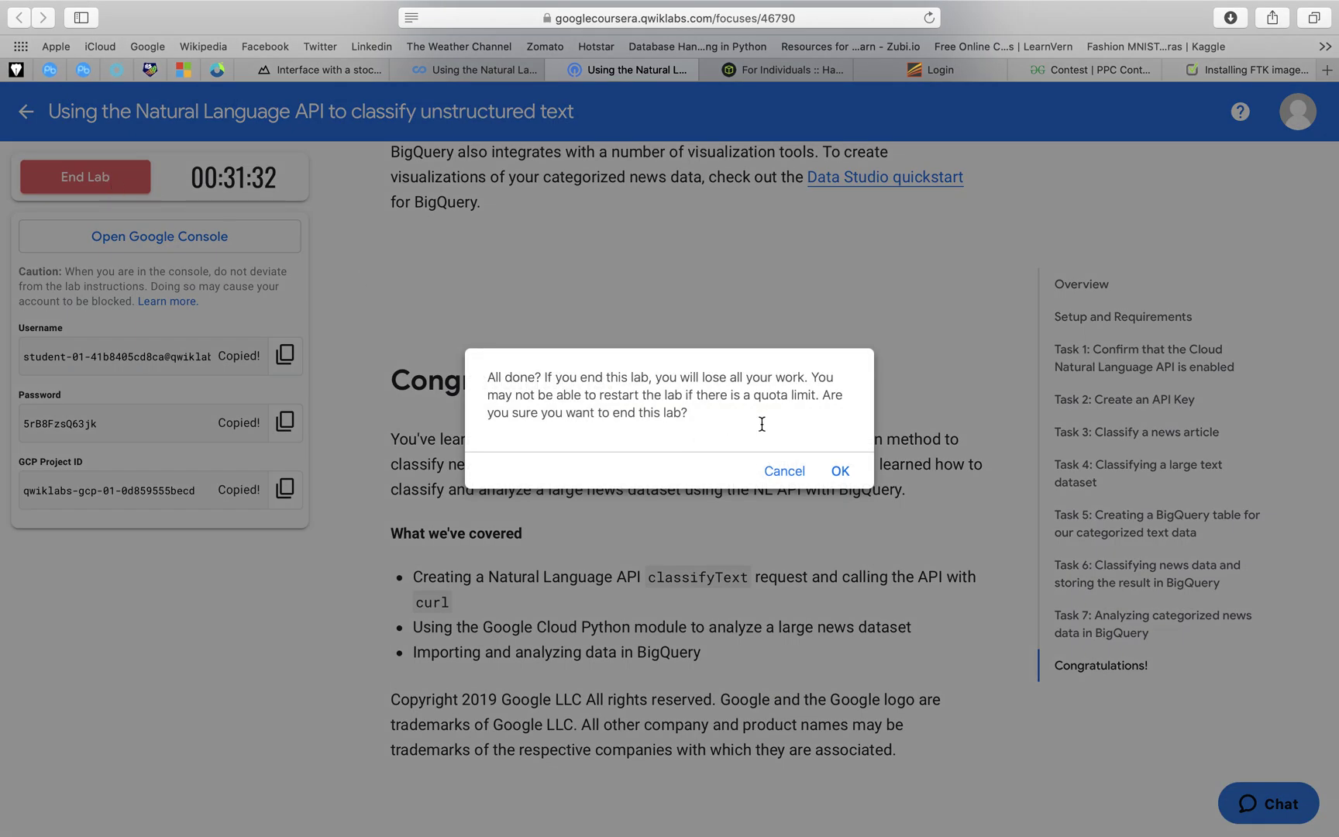
{"action": "left_click", "coordinate": [844, 470]}
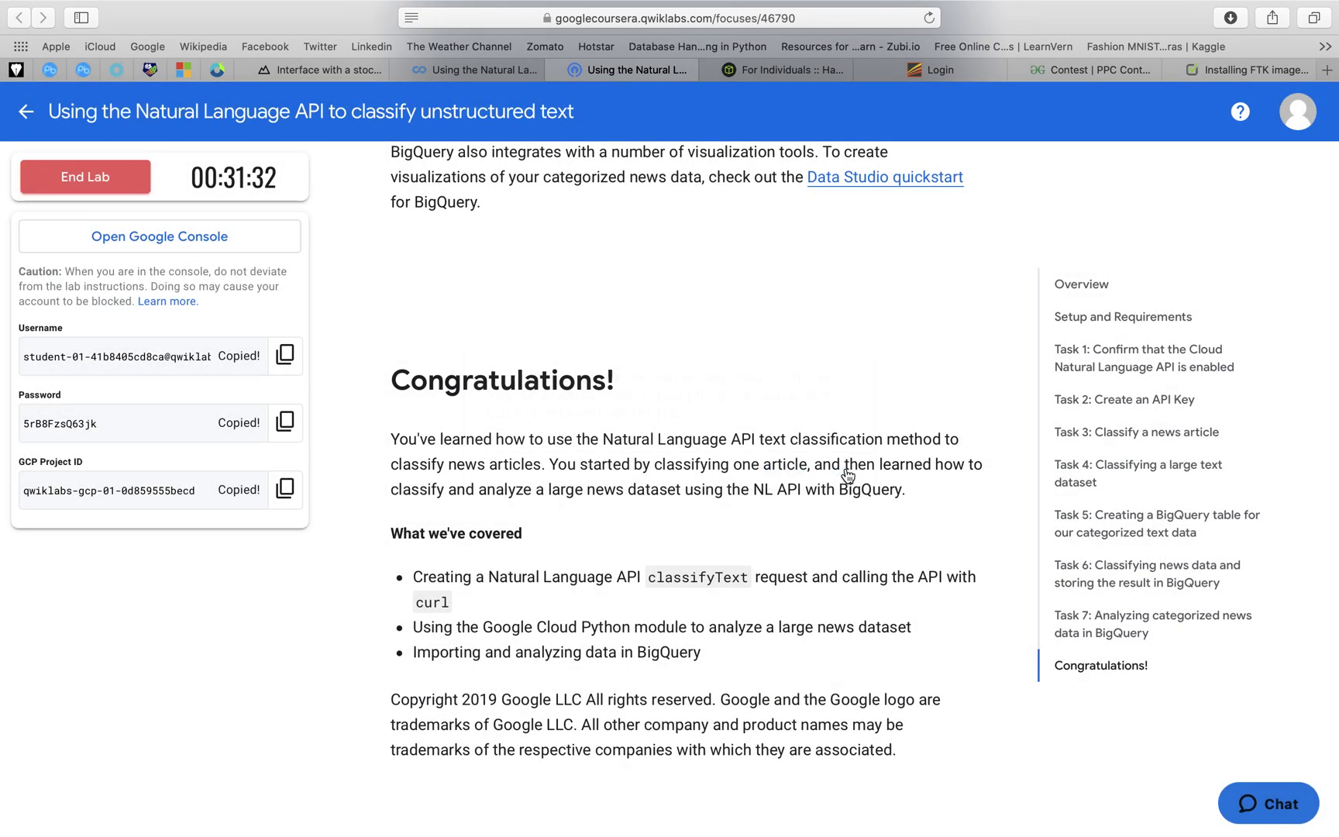